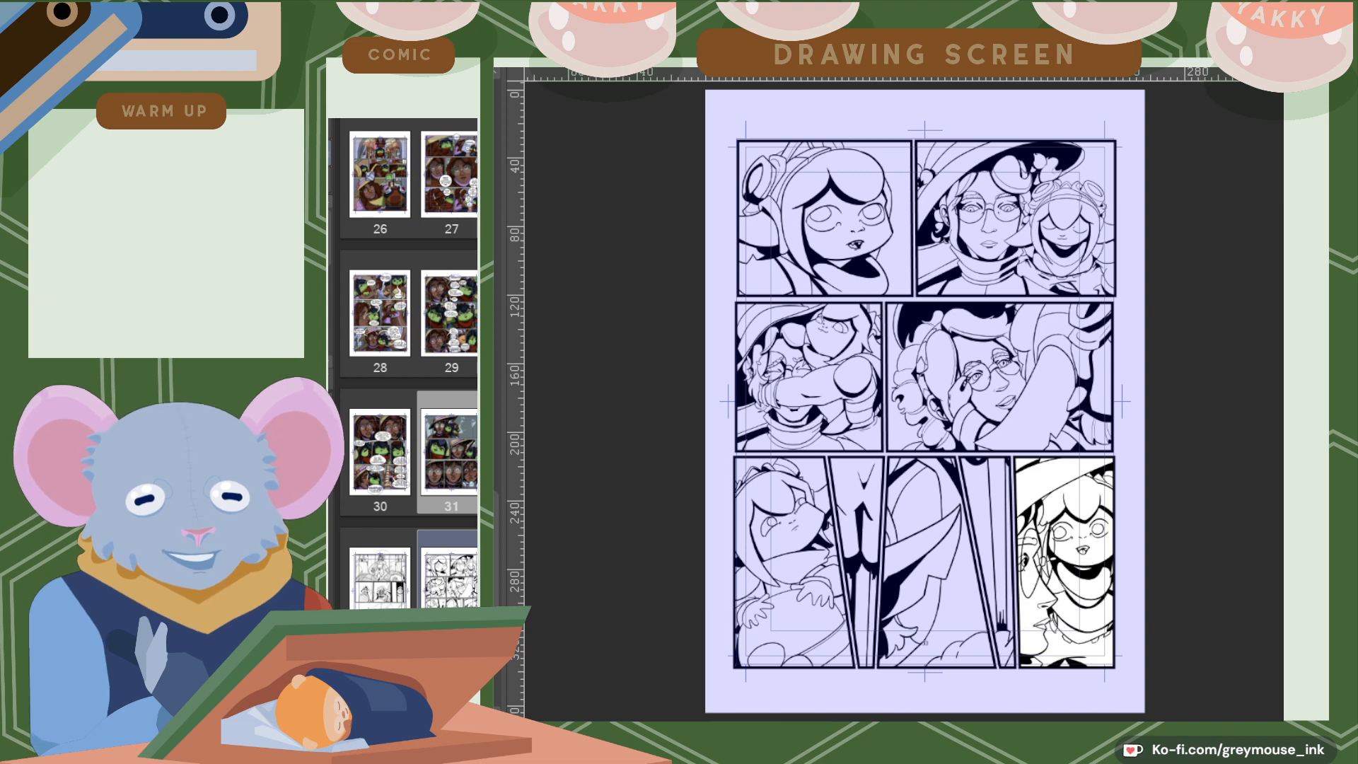
Select the first panel of the inked page, the close-up of the goblin girl, and add a new layer for its colours.
left_click(934, 566)
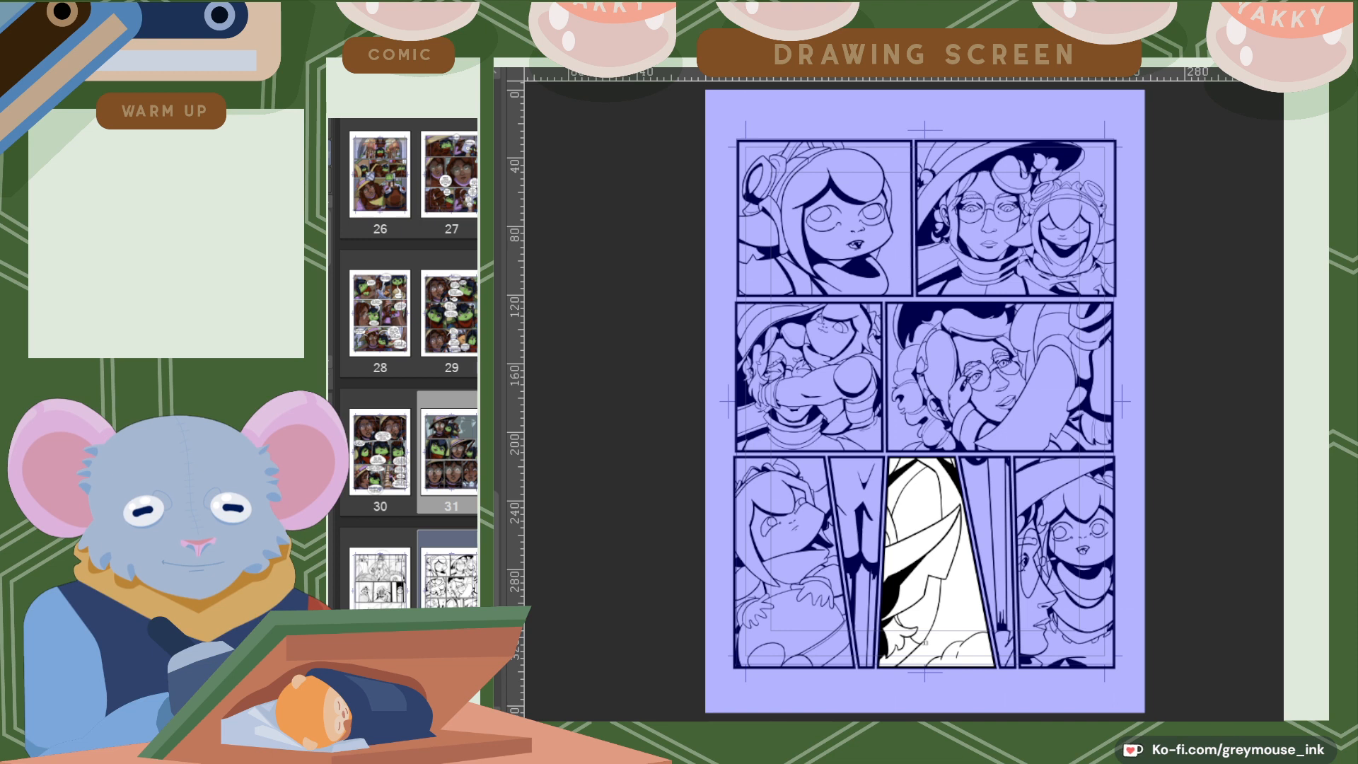
left_click(1016, 218)
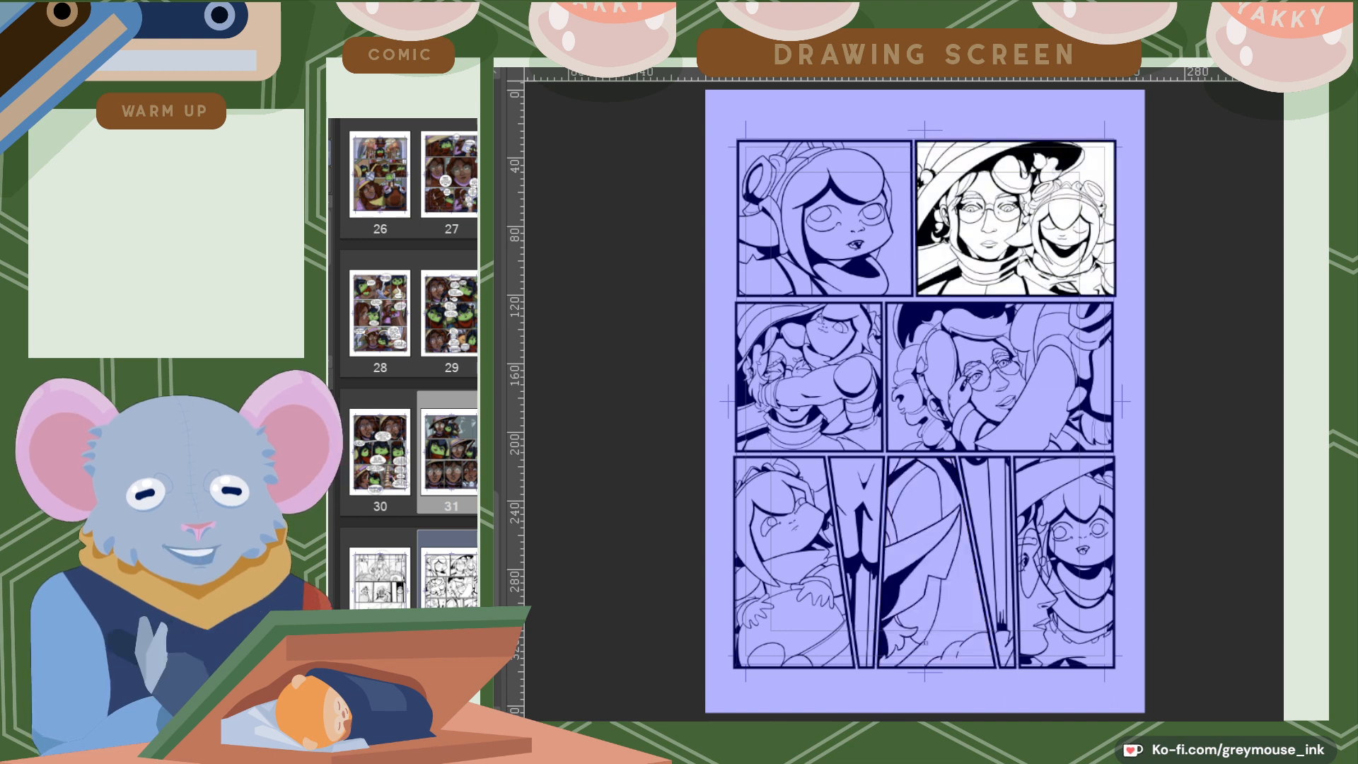
left_click(825, 217)
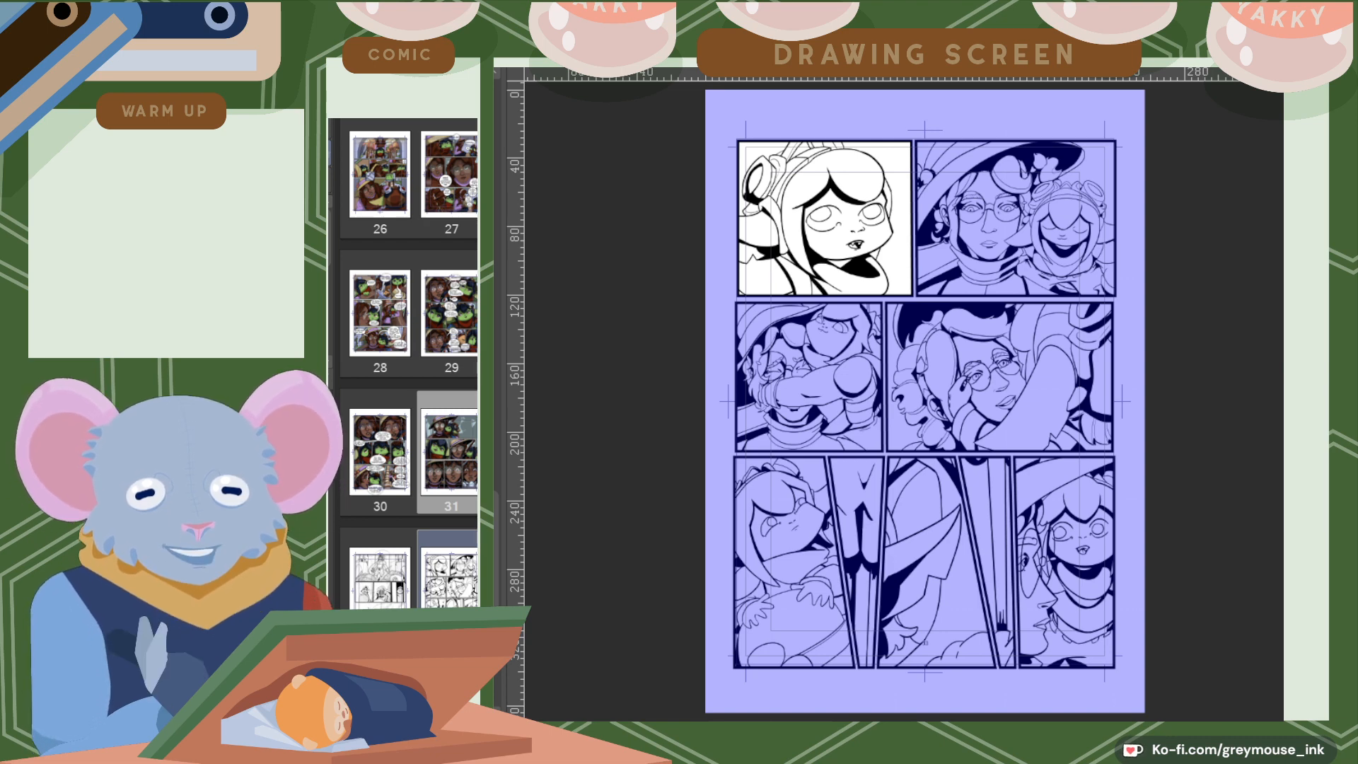
key("ctrl+shift+n")
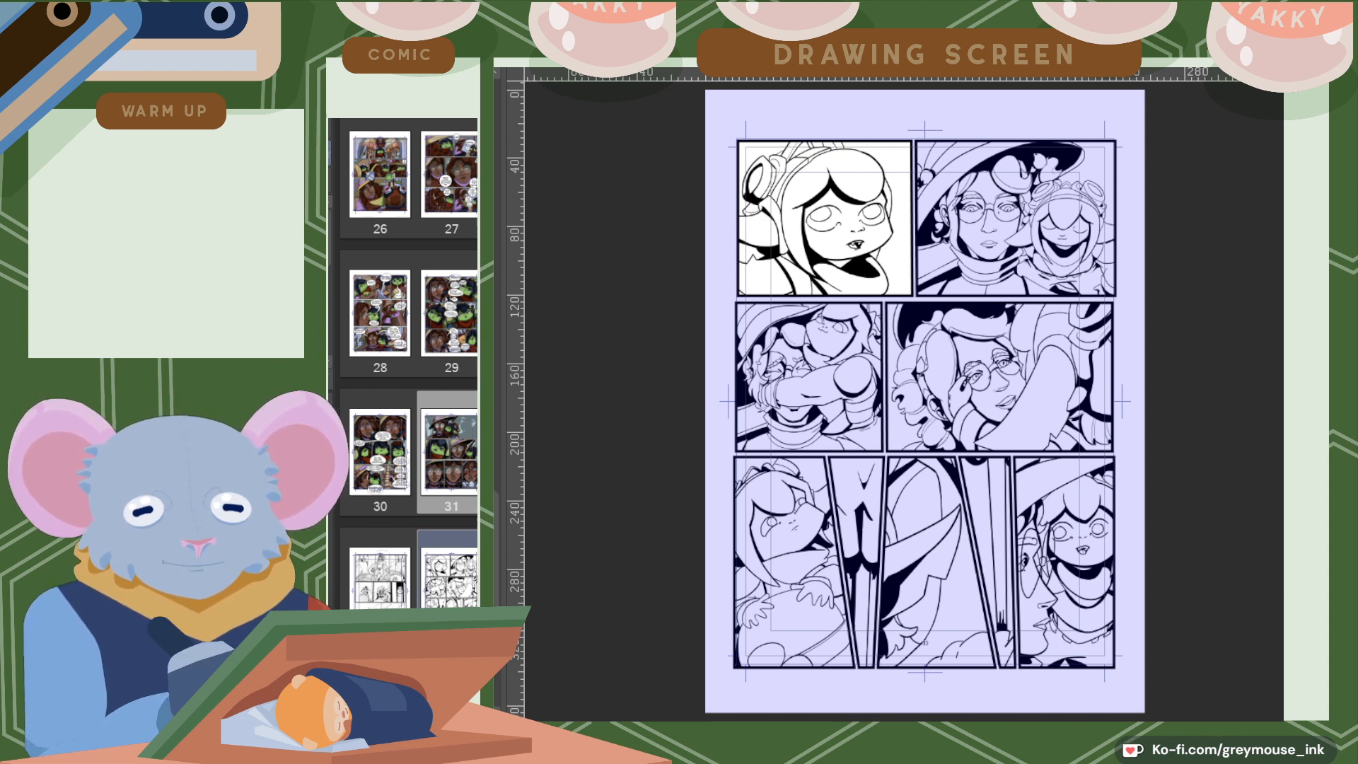
scroll(1006, 559, "up", 1)
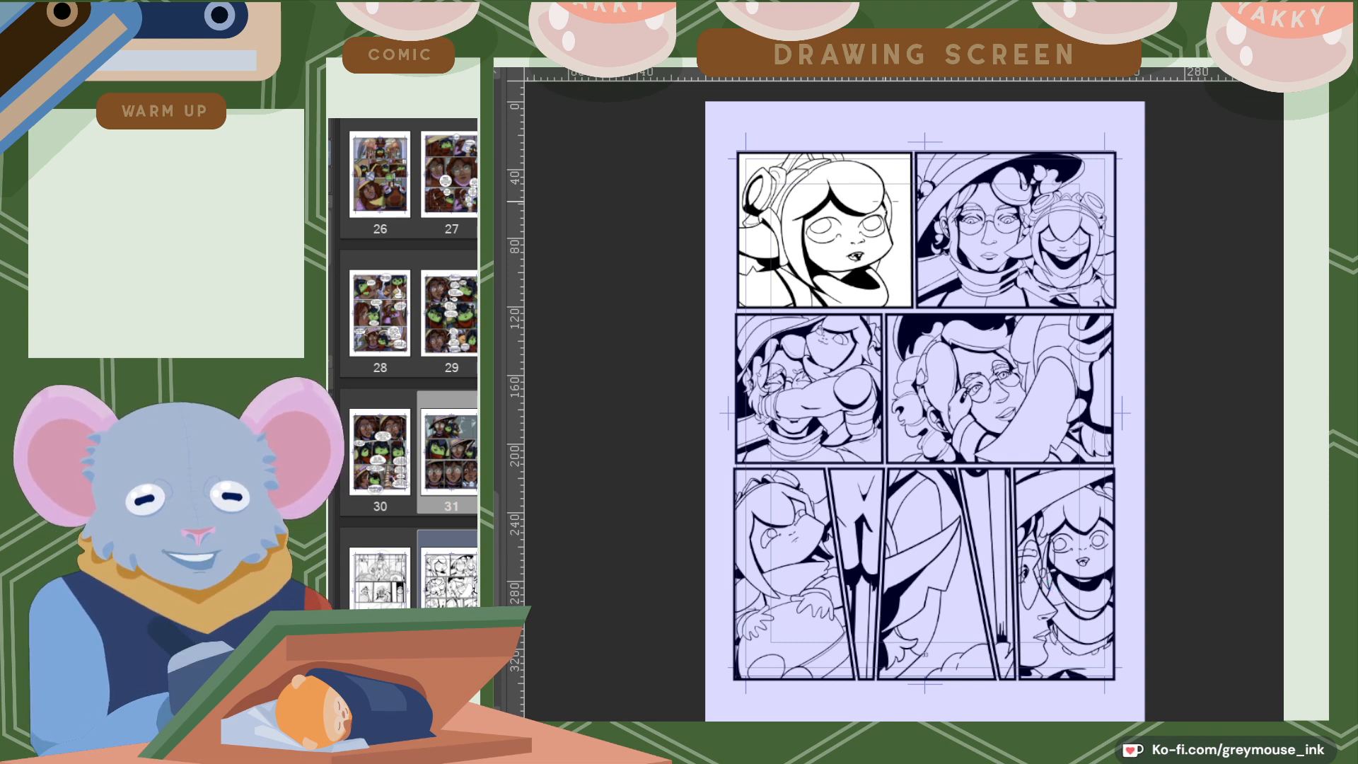
Bring up coloured page 31 and select its wide first panel, showing the woman and goblin, as the colour reference.
key("ctrl+Tab")
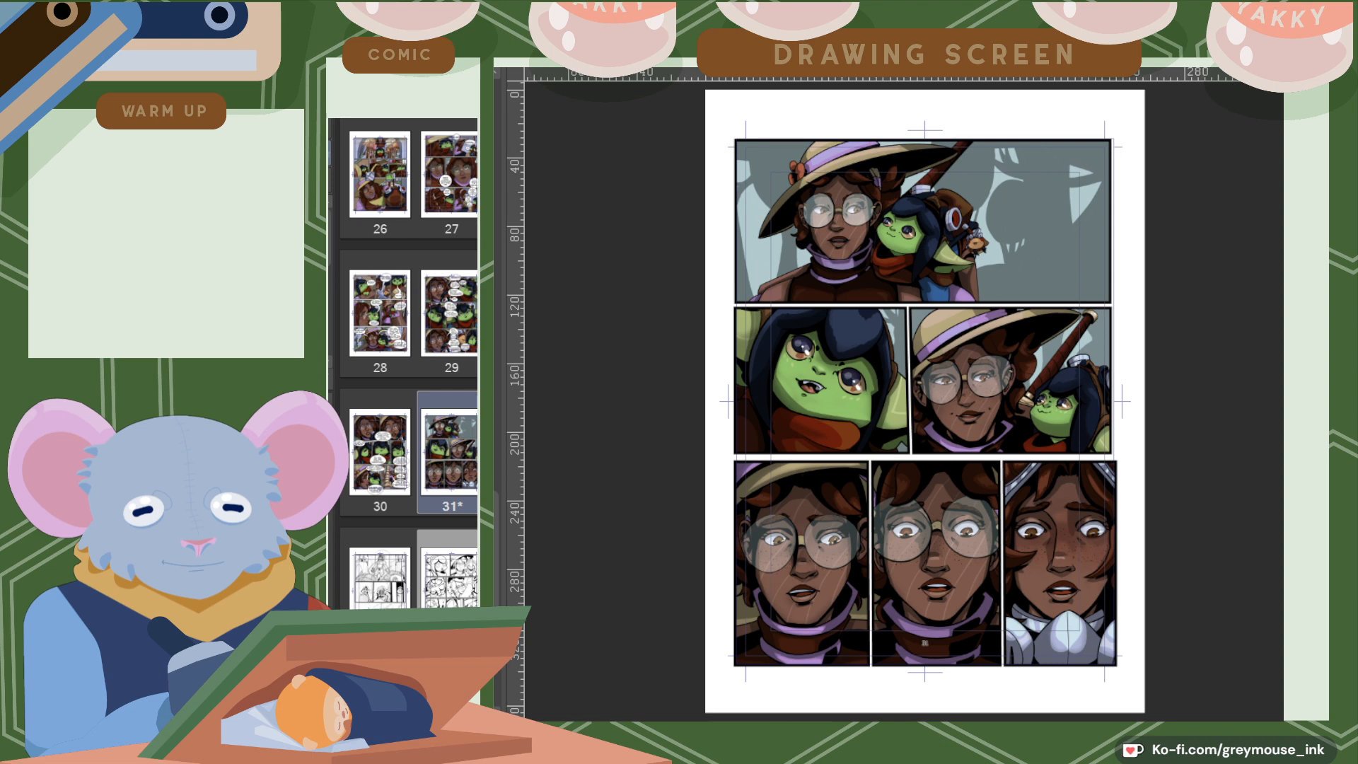
key("ctrl+z")
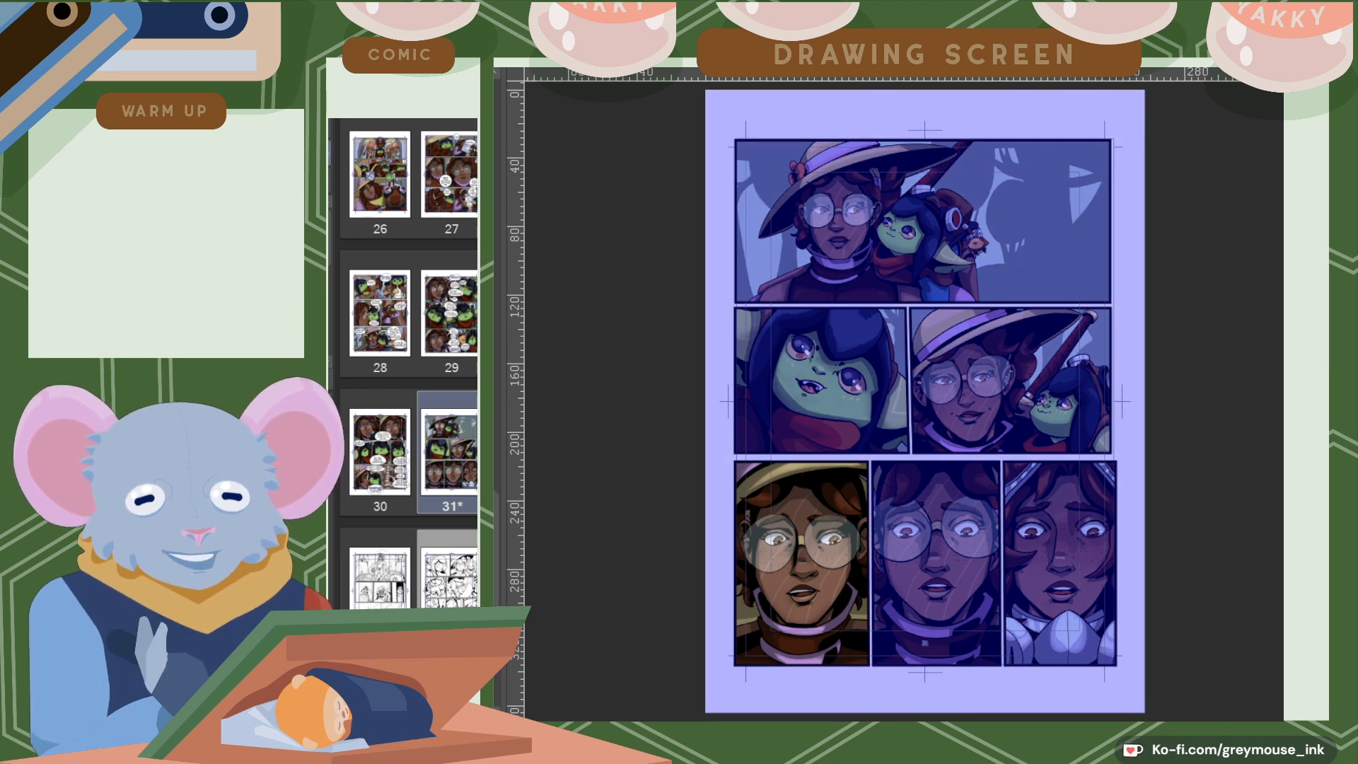
left_click(1060, 562)
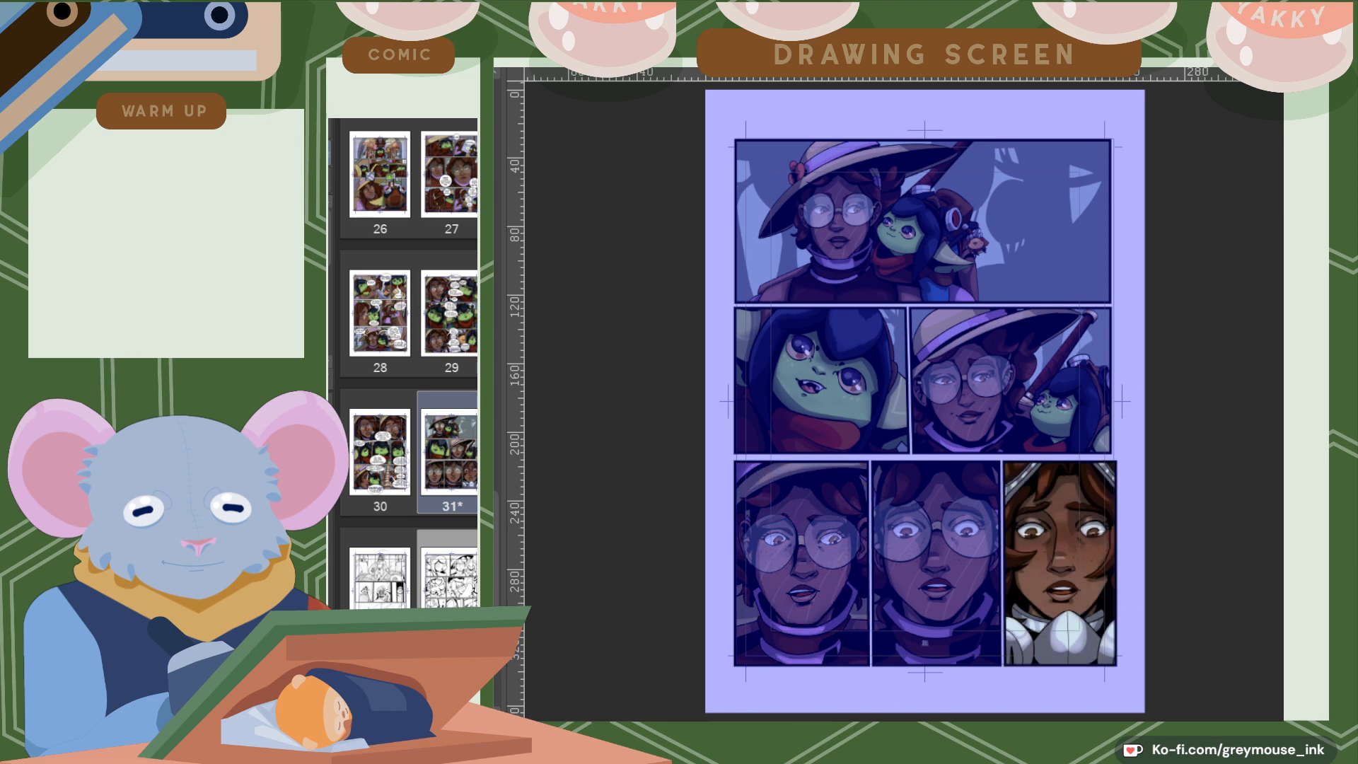
left_click(936, 563)
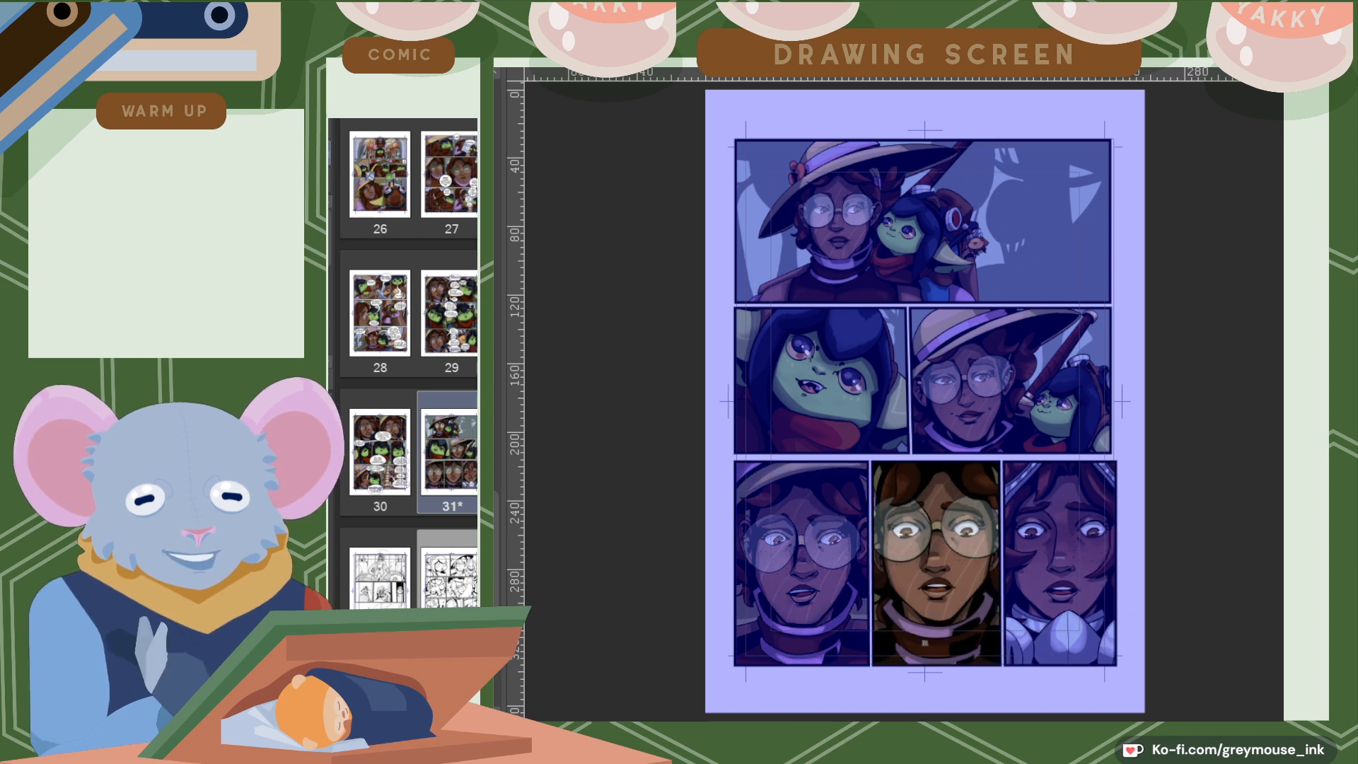
left_click(821, 381)
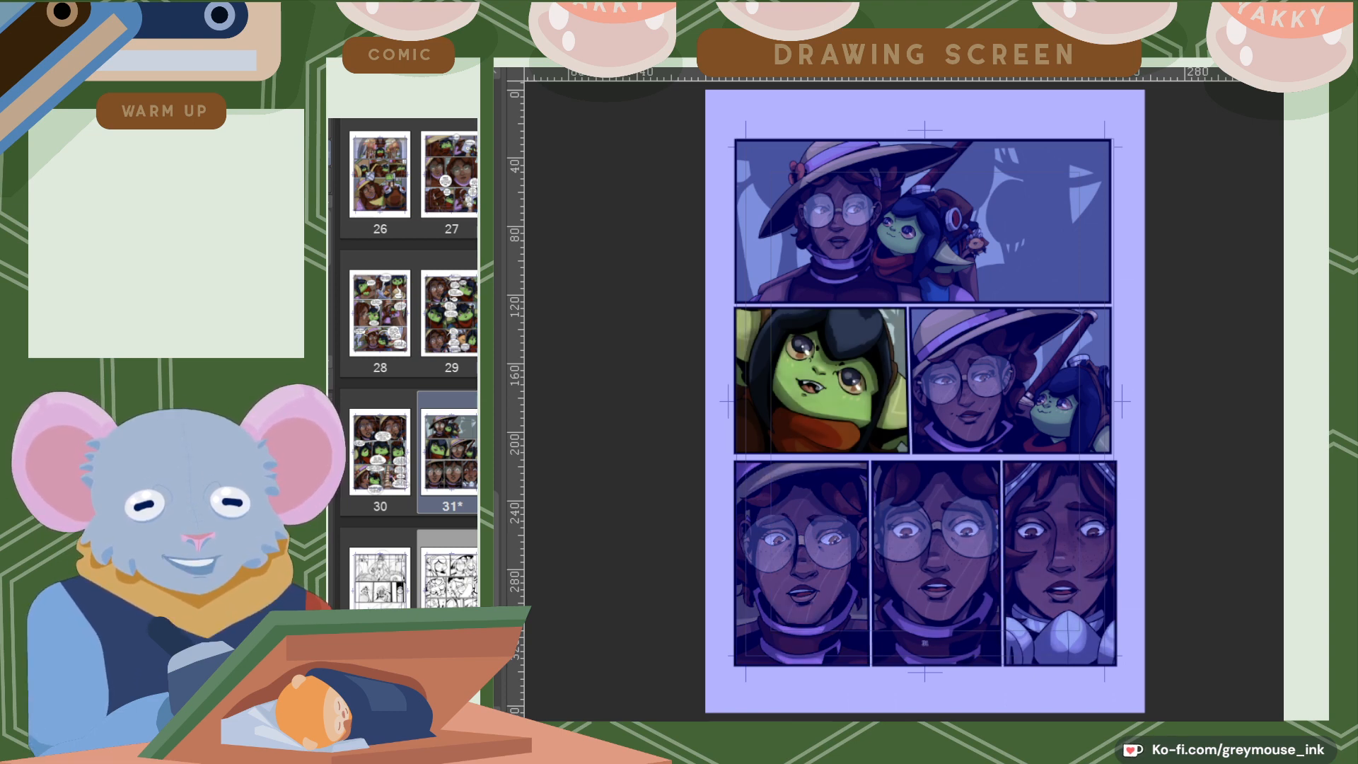
left_click(923, 221)
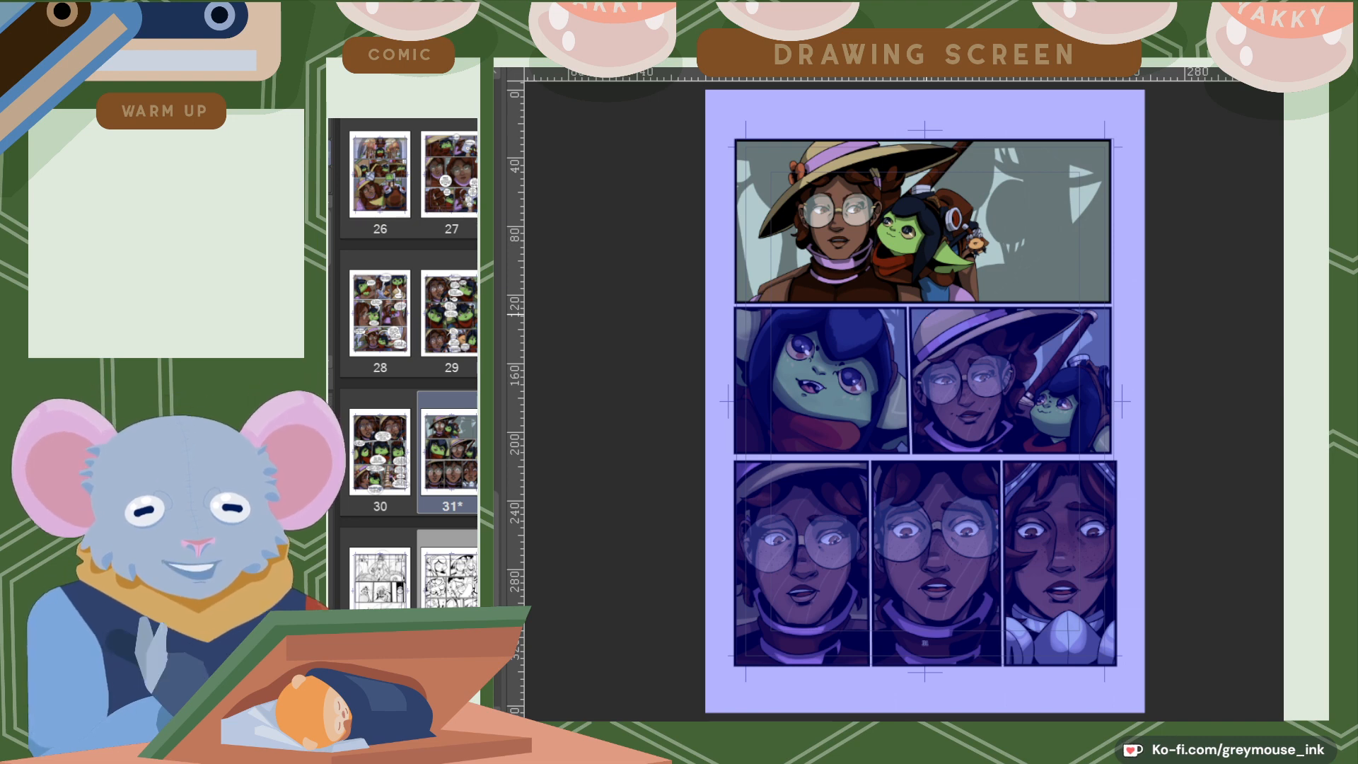
scroll(863, 211, "up", 3)
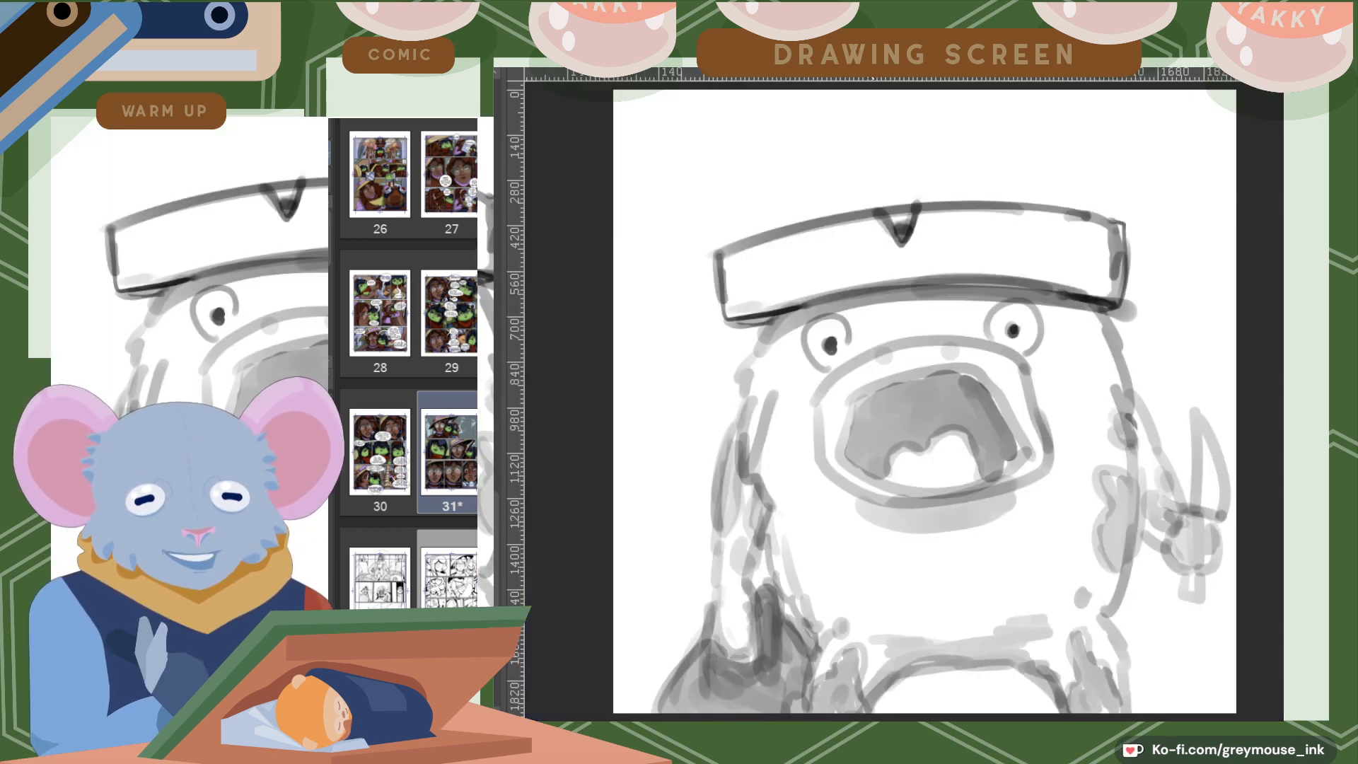
key("ctrl+Tab")
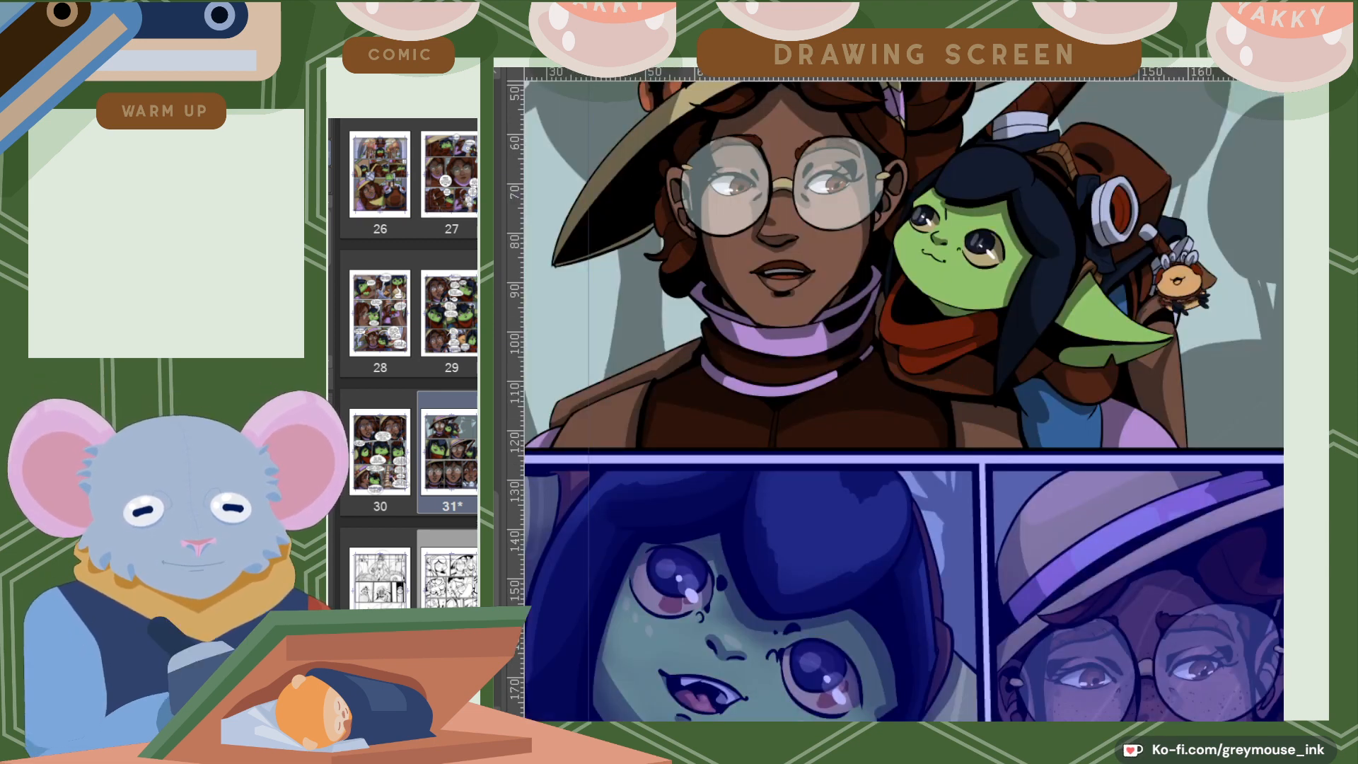
key("ctrl+Tab")
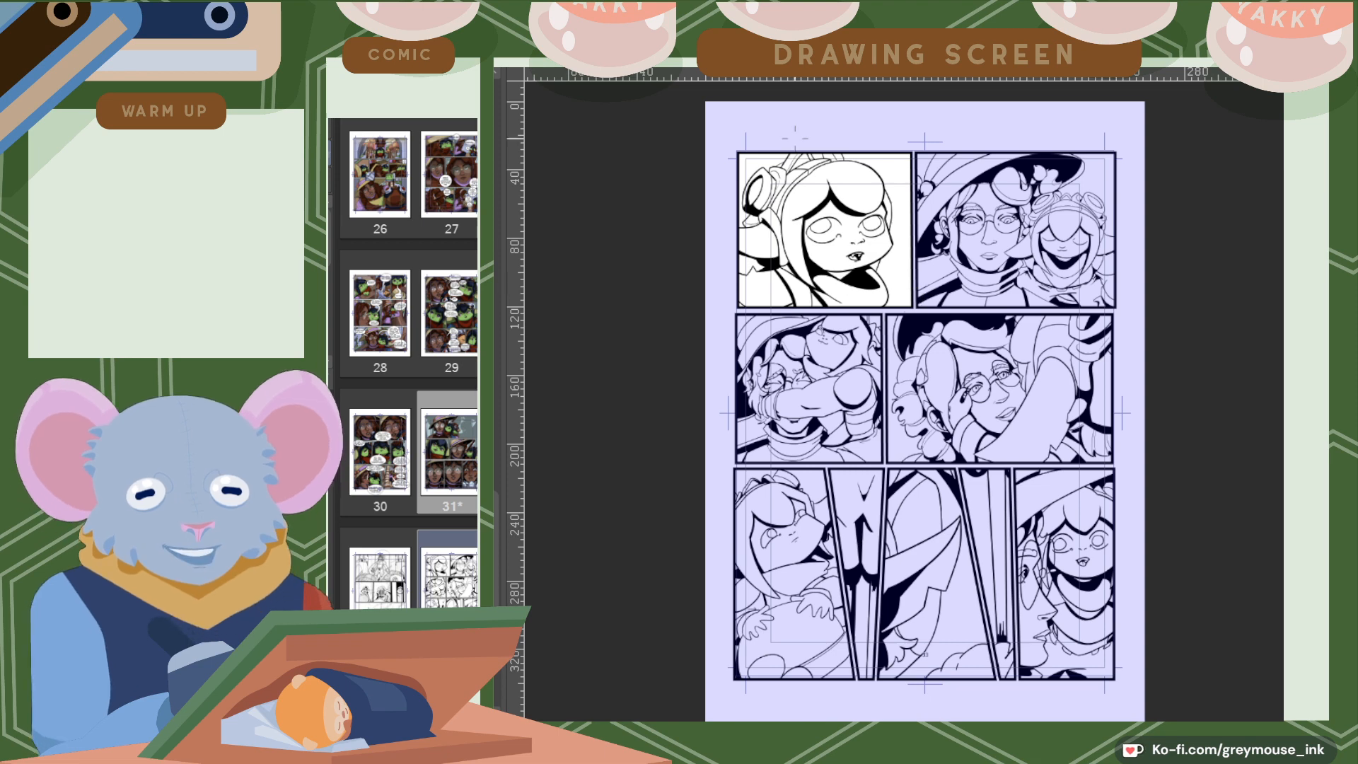
key("ctrl+Tab")
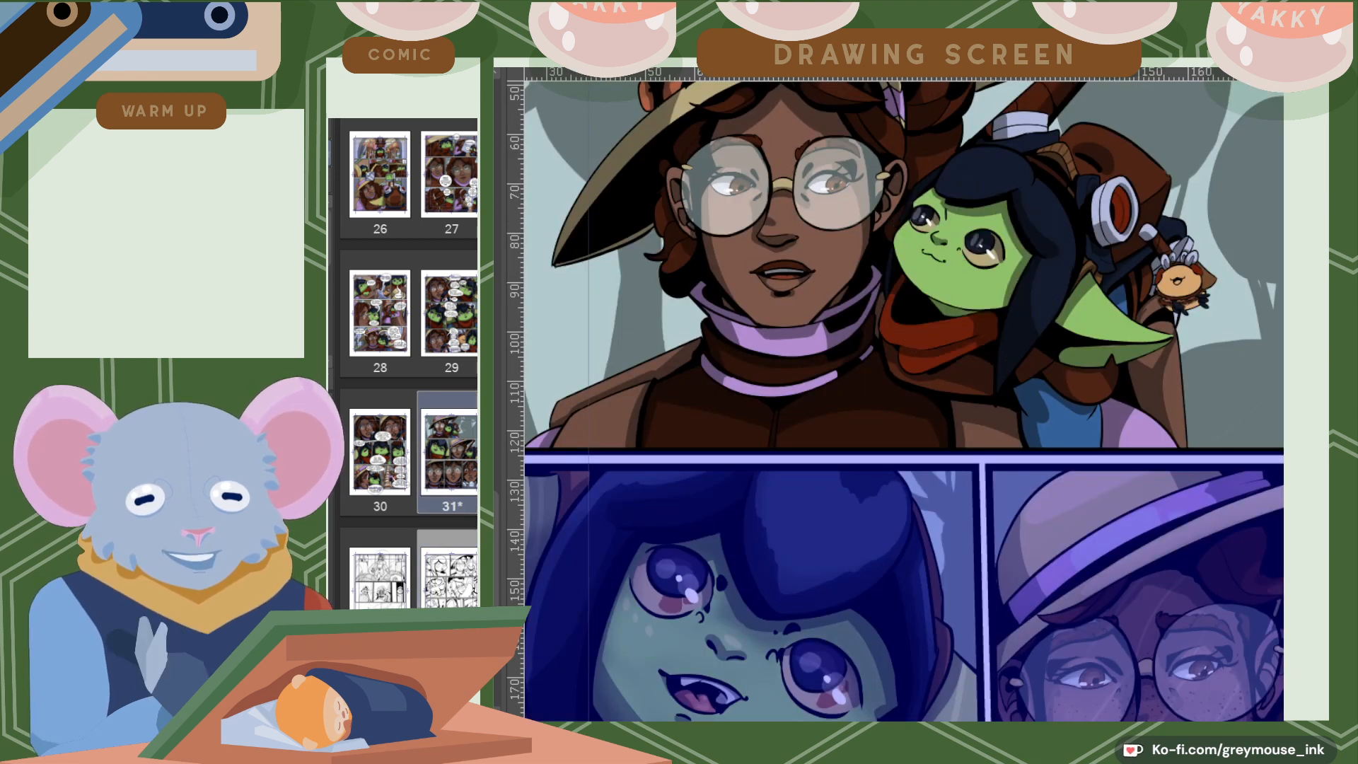
Select the goblin's face, neck and ear areas in the inked page's first panel and fill them with light green.
key("ctrl+Tab")
scroll(941, 316, "up", 5)
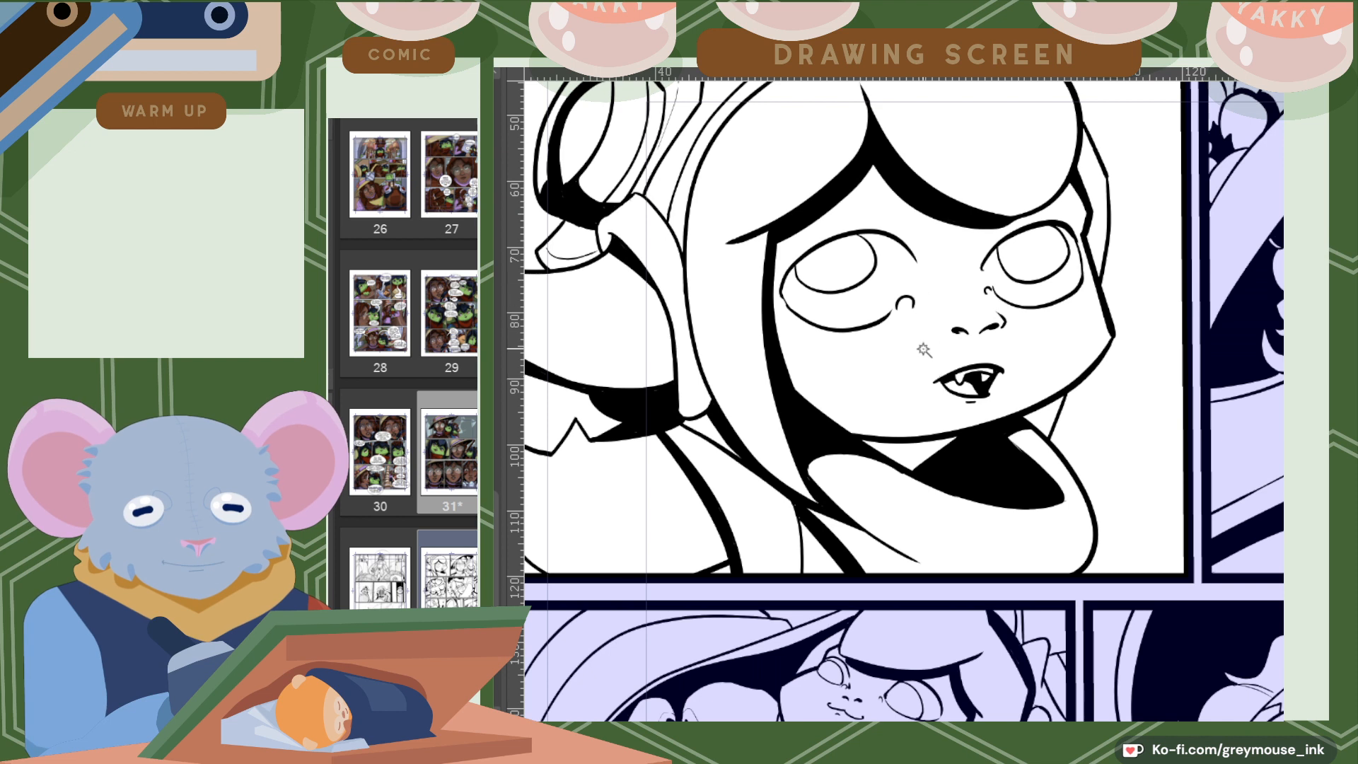
left_click(925, 350)
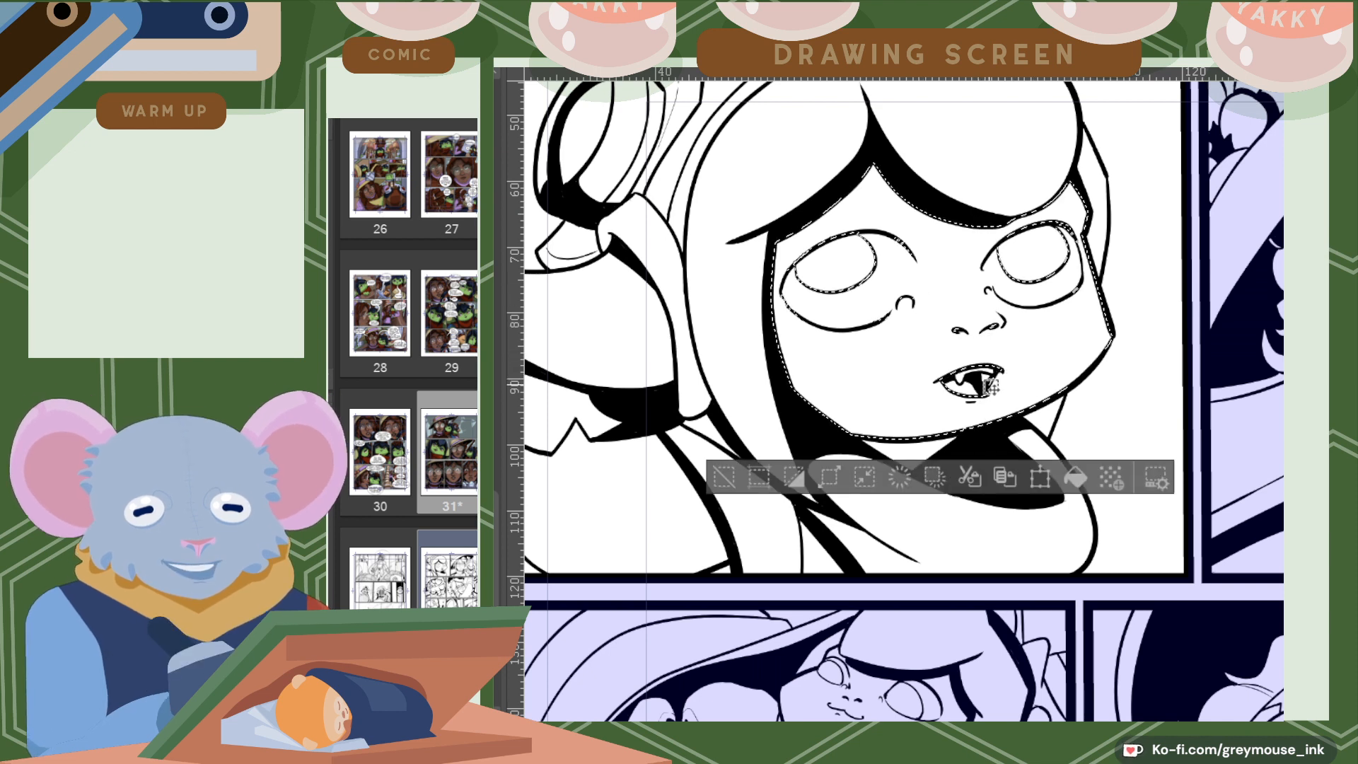
left_click(930, 447)
left_click(612, 338)
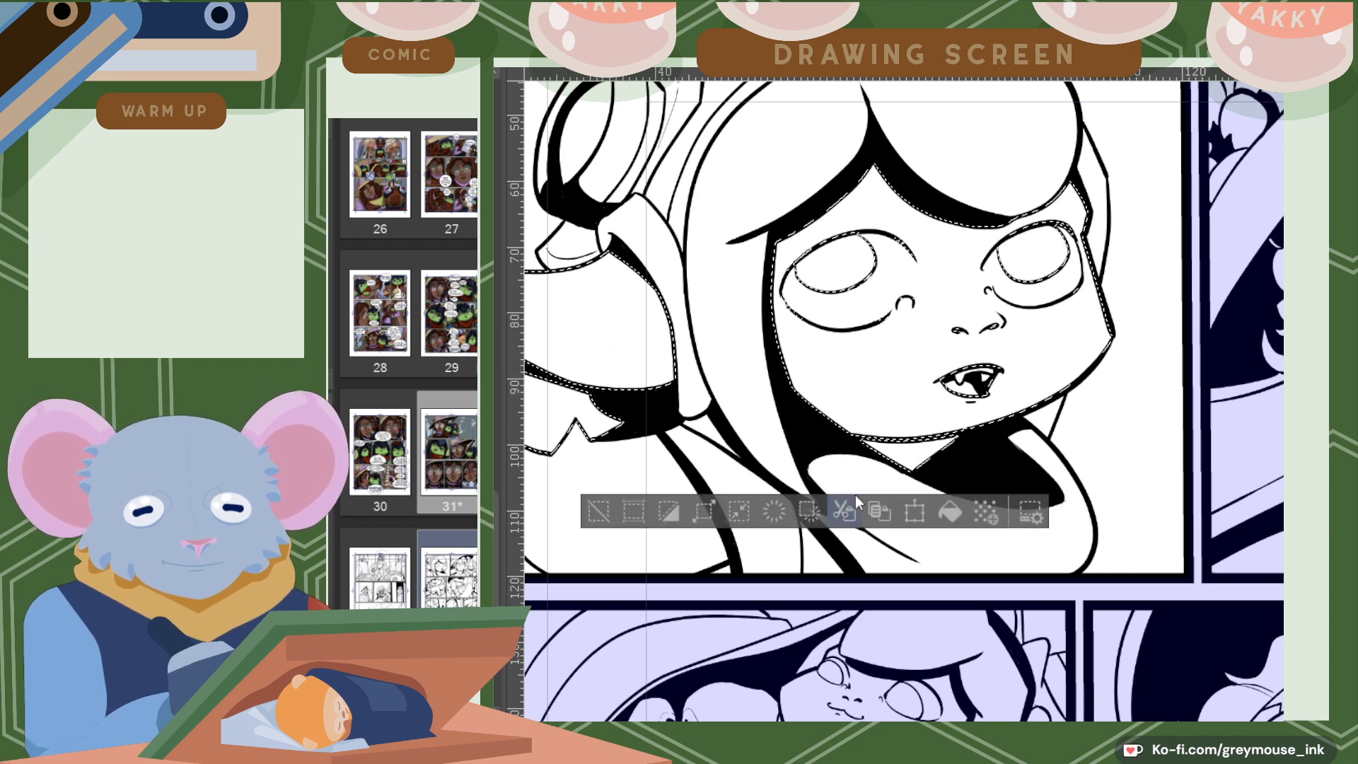
scroll(903, 401, "left", 4)
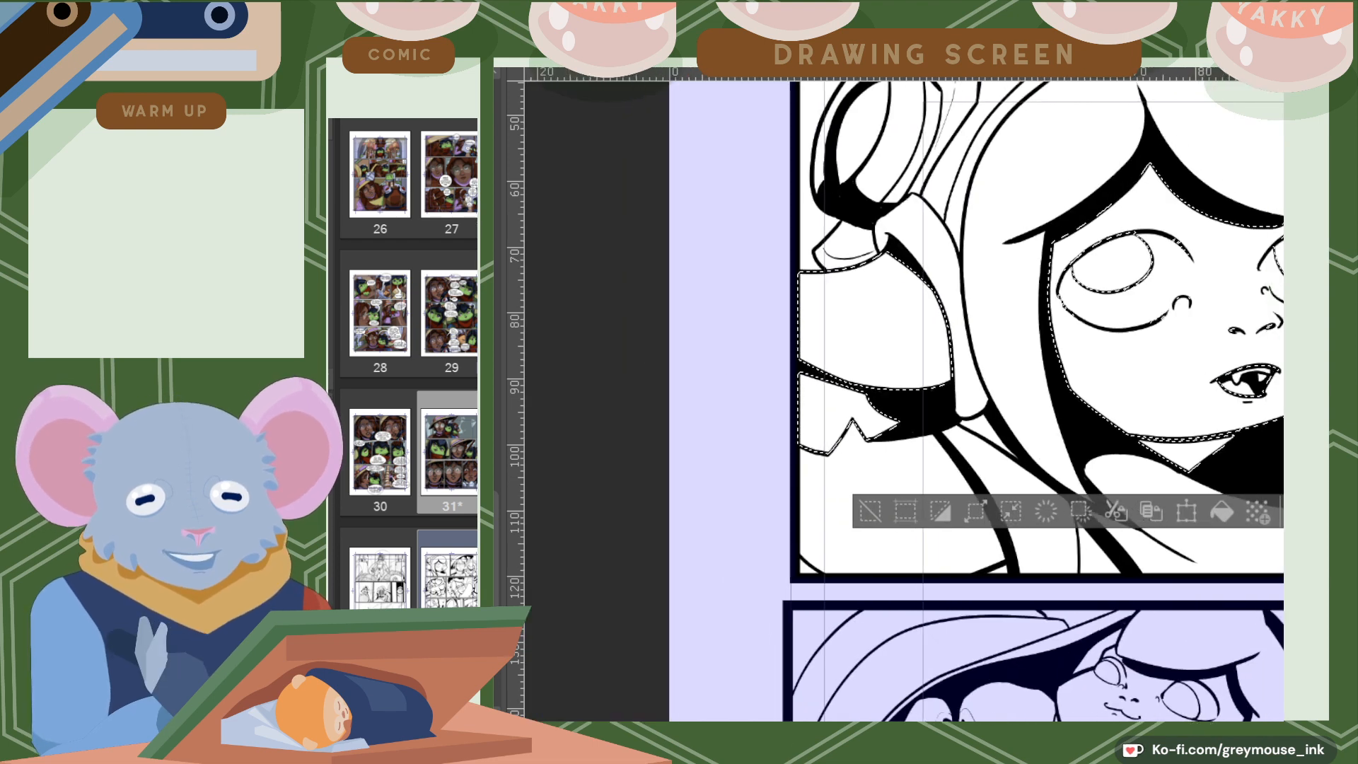
scroll(904, 401, "right", 4)
scroll(975, 668, "up", 3)
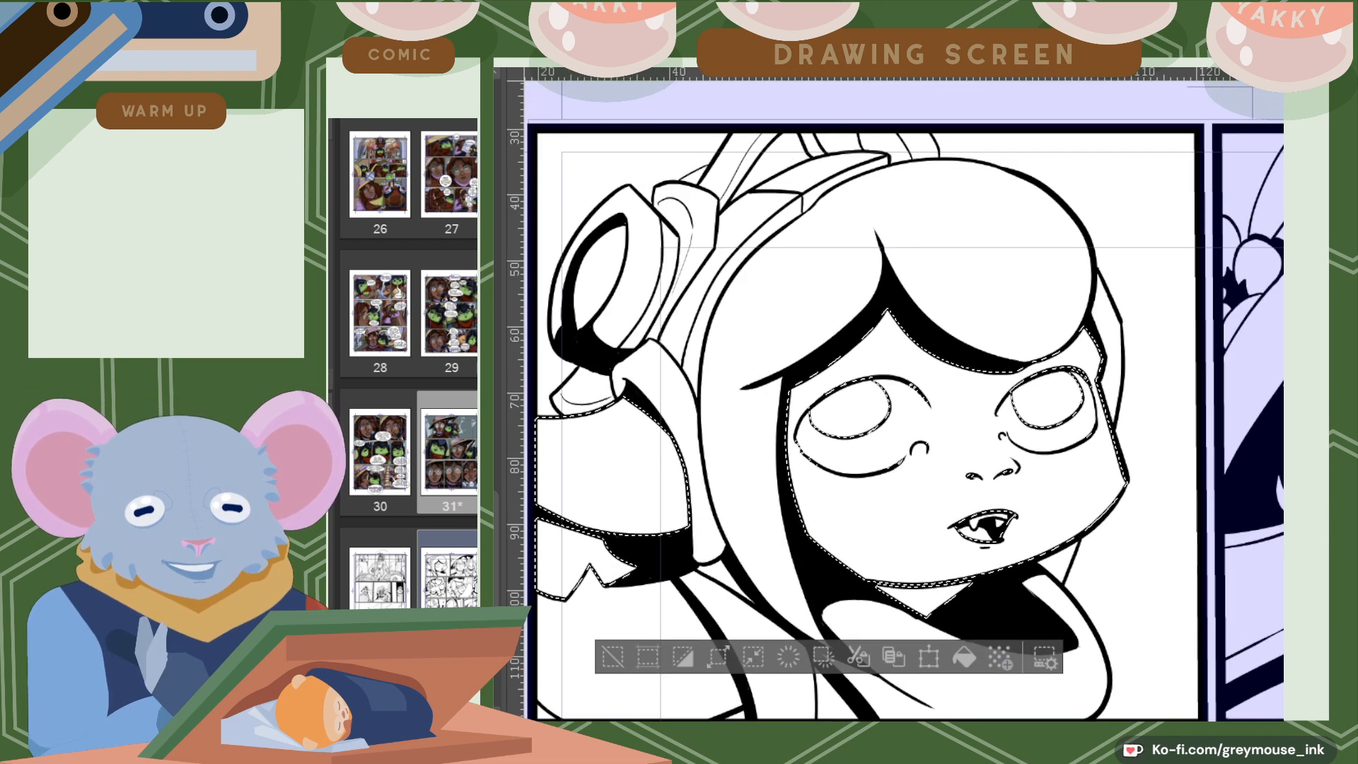
left_click(975, 668)
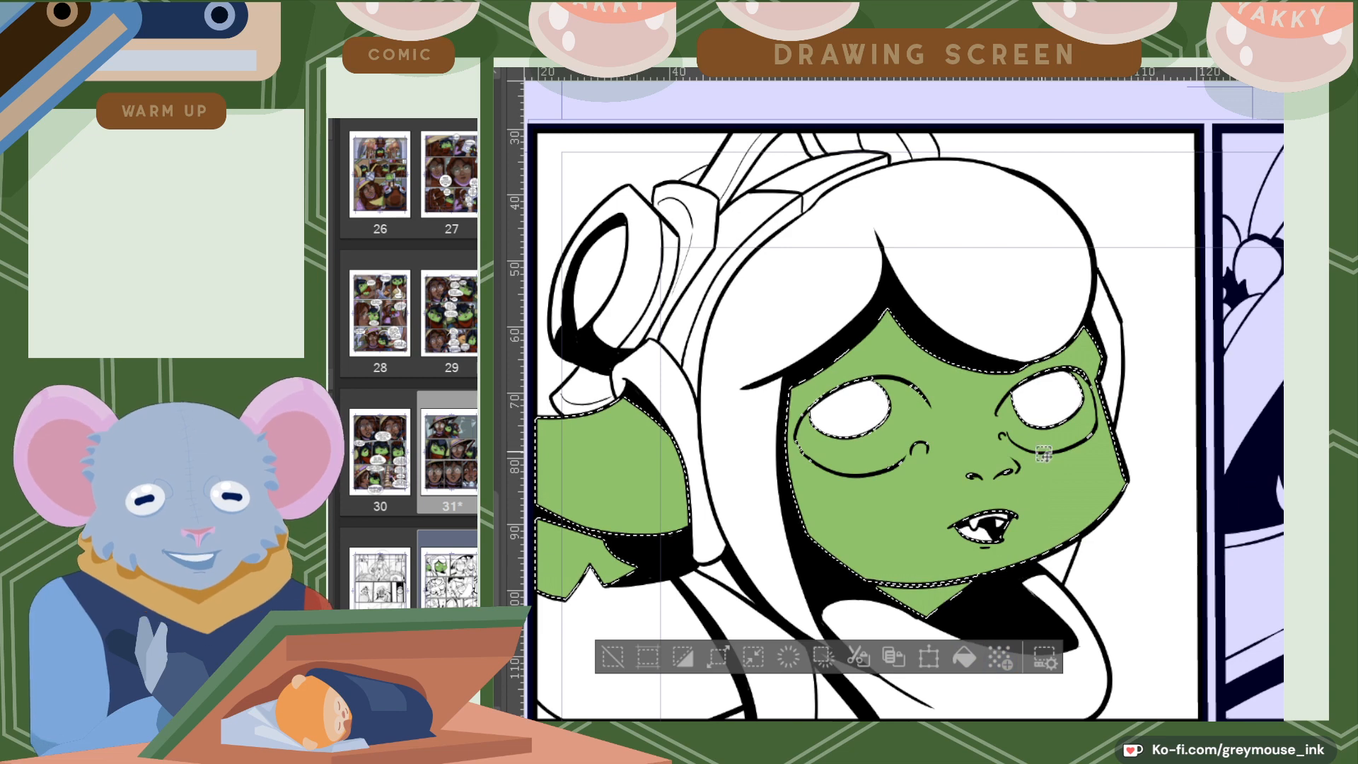
Select the goblin's irises, fringe and the hair areas around her goggles, and fill them with the dark navy from page 31.
left_click(1054, 407)
left_click(869, 419)
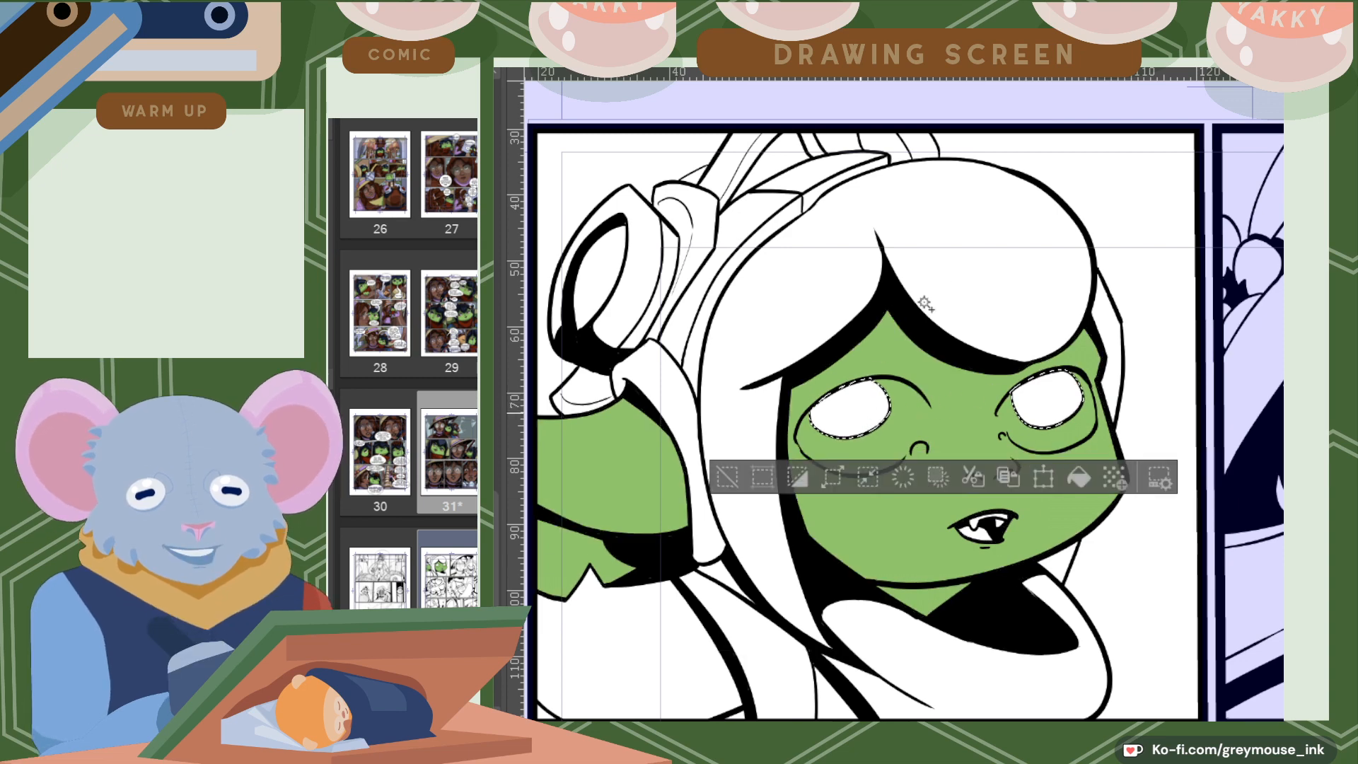
left_click(982, 281)
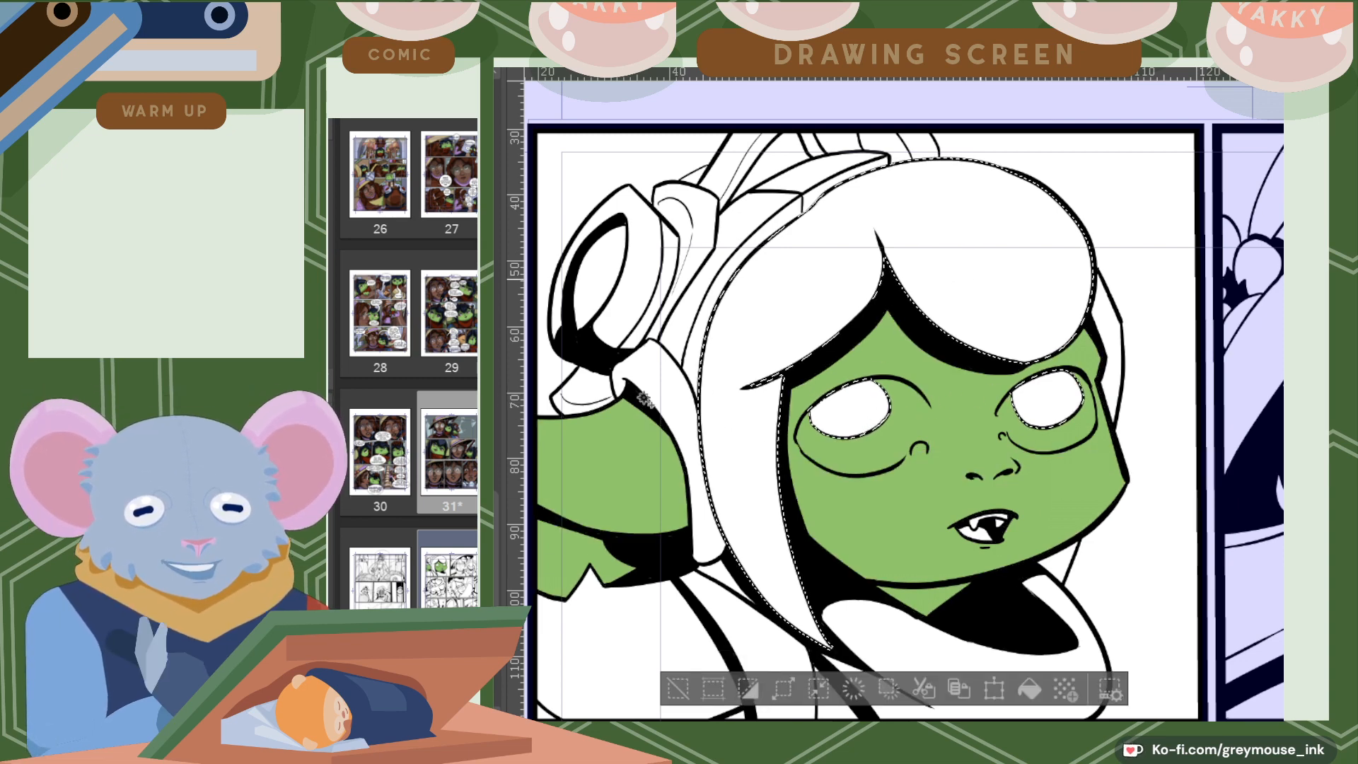
left_click(643, 398)
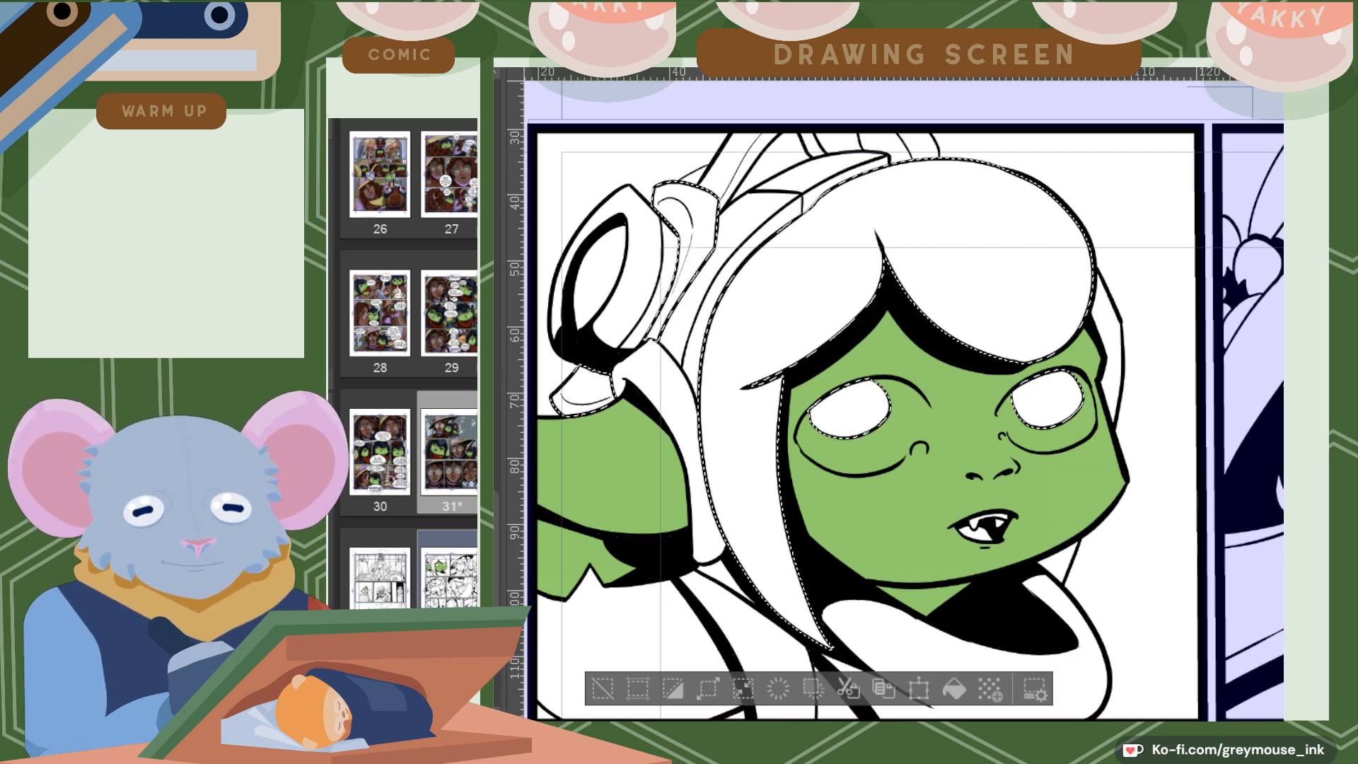
scroll(894, 357, "up", 3)
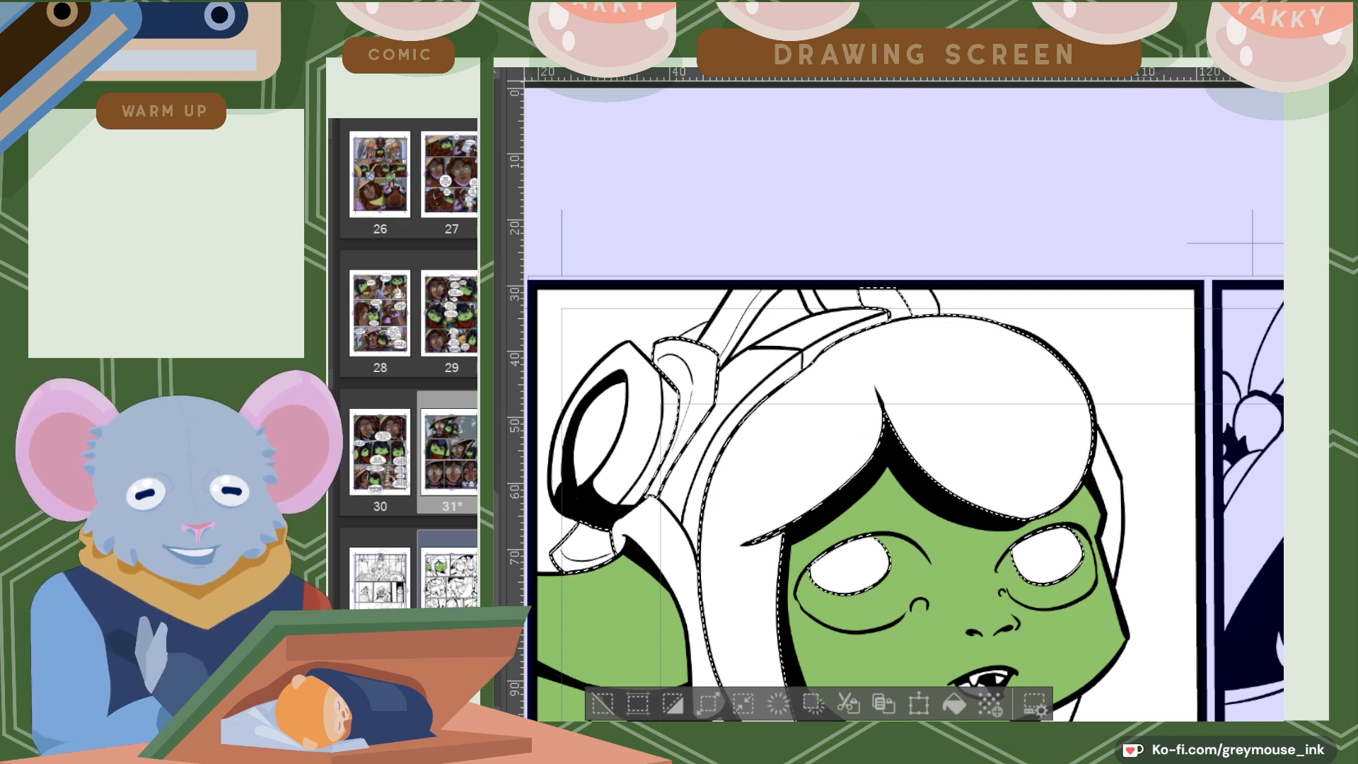
scroll(894, 400, "down", 4)
scroll(895, 400, "down", 3)
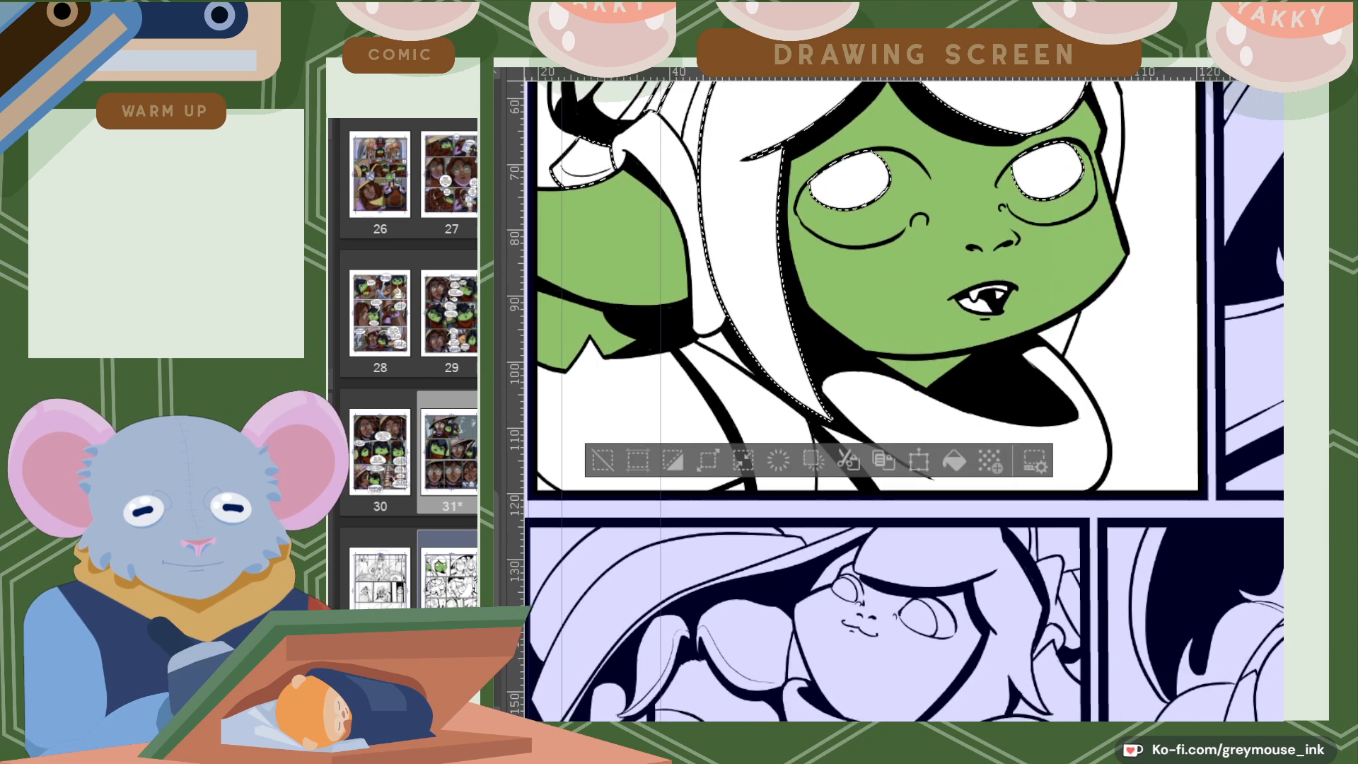
scroll(894, 400, "up", 1)
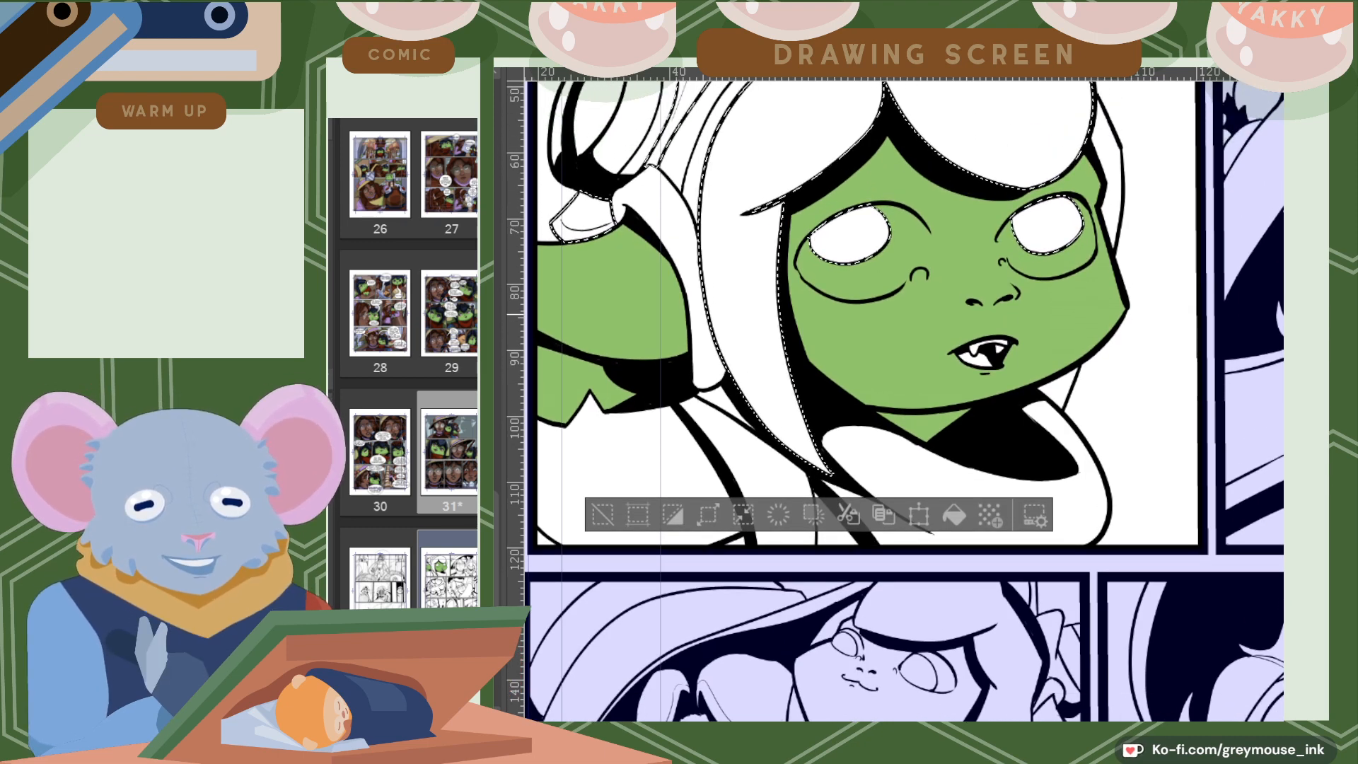
key("ctrl+Tab")
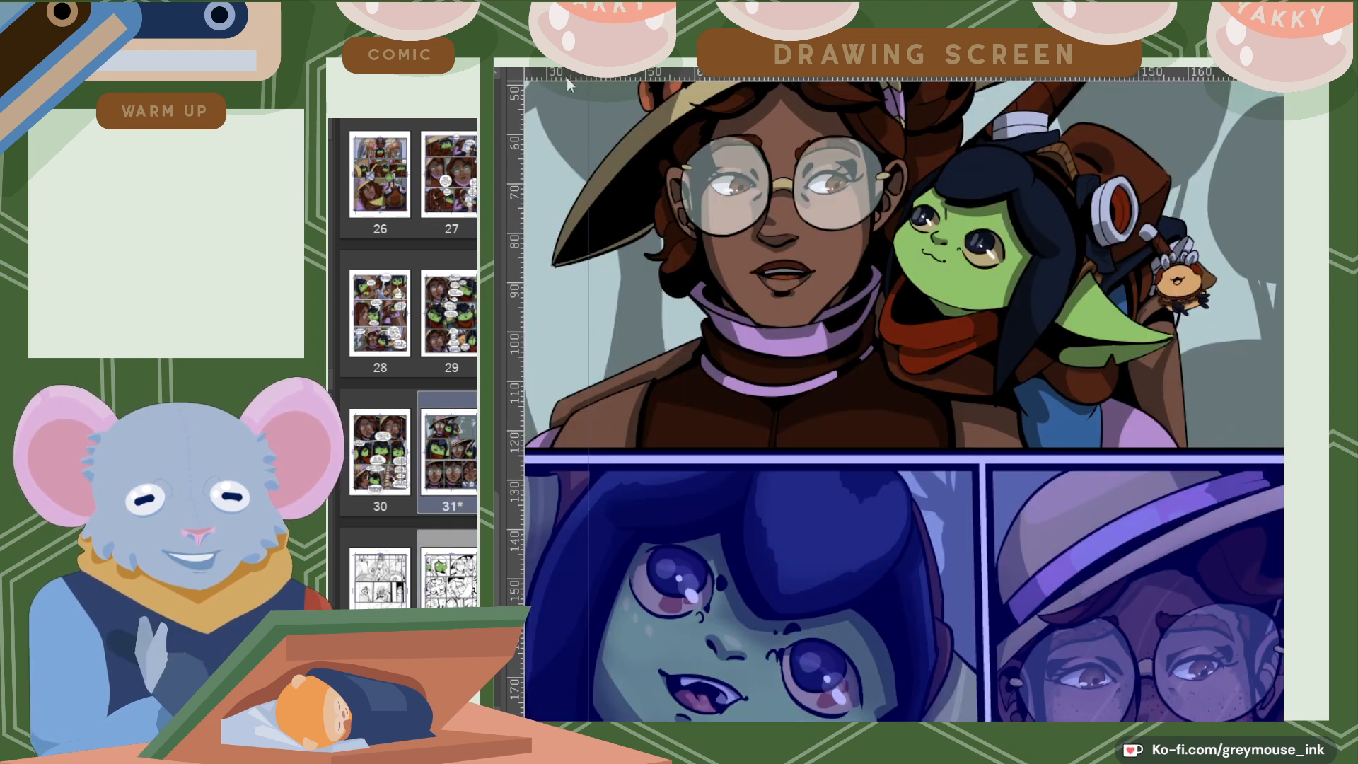
key("ctrl+Tab")
left_click(955, 514)
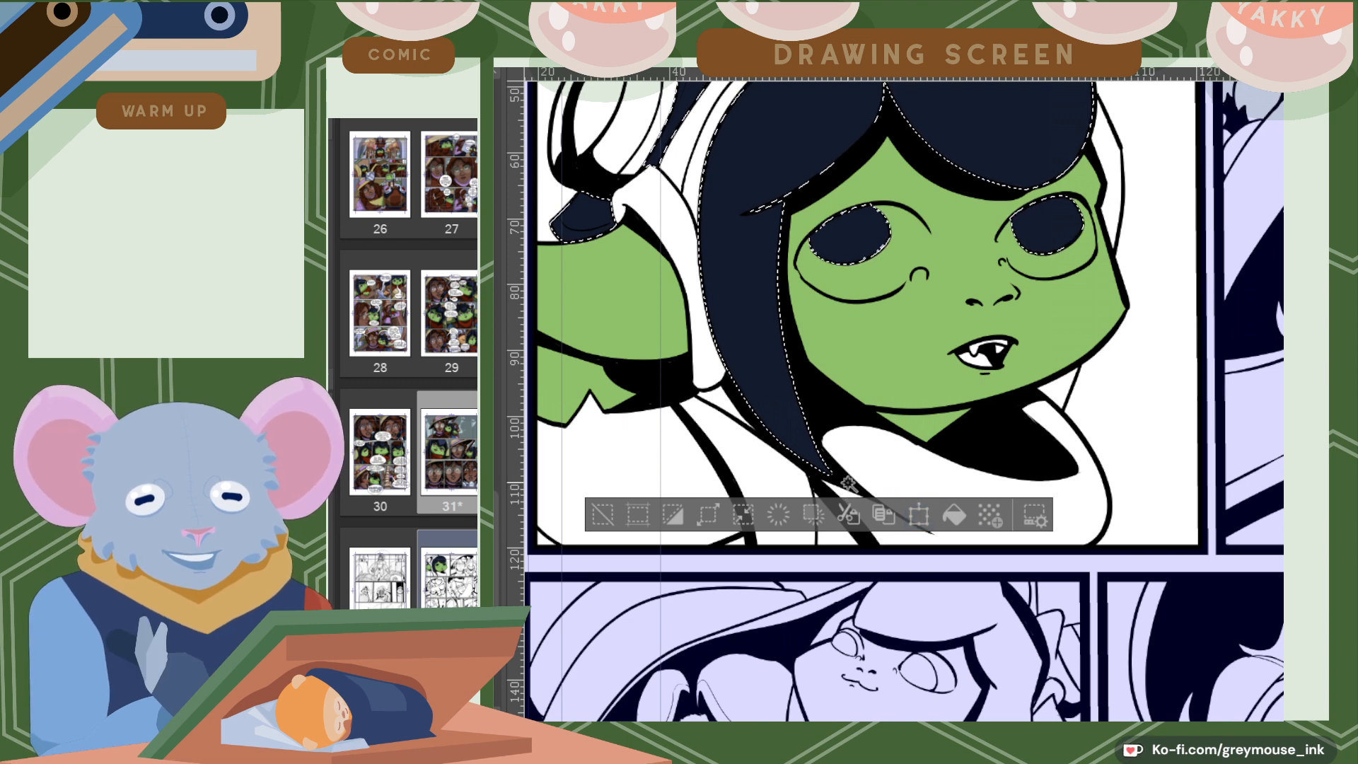
Select the goblin's scarf and goggle lens and fill both with the dark red sampled from the coloured reference page.
left_click(916, 470)
scroll(620, 331, "up", 3)
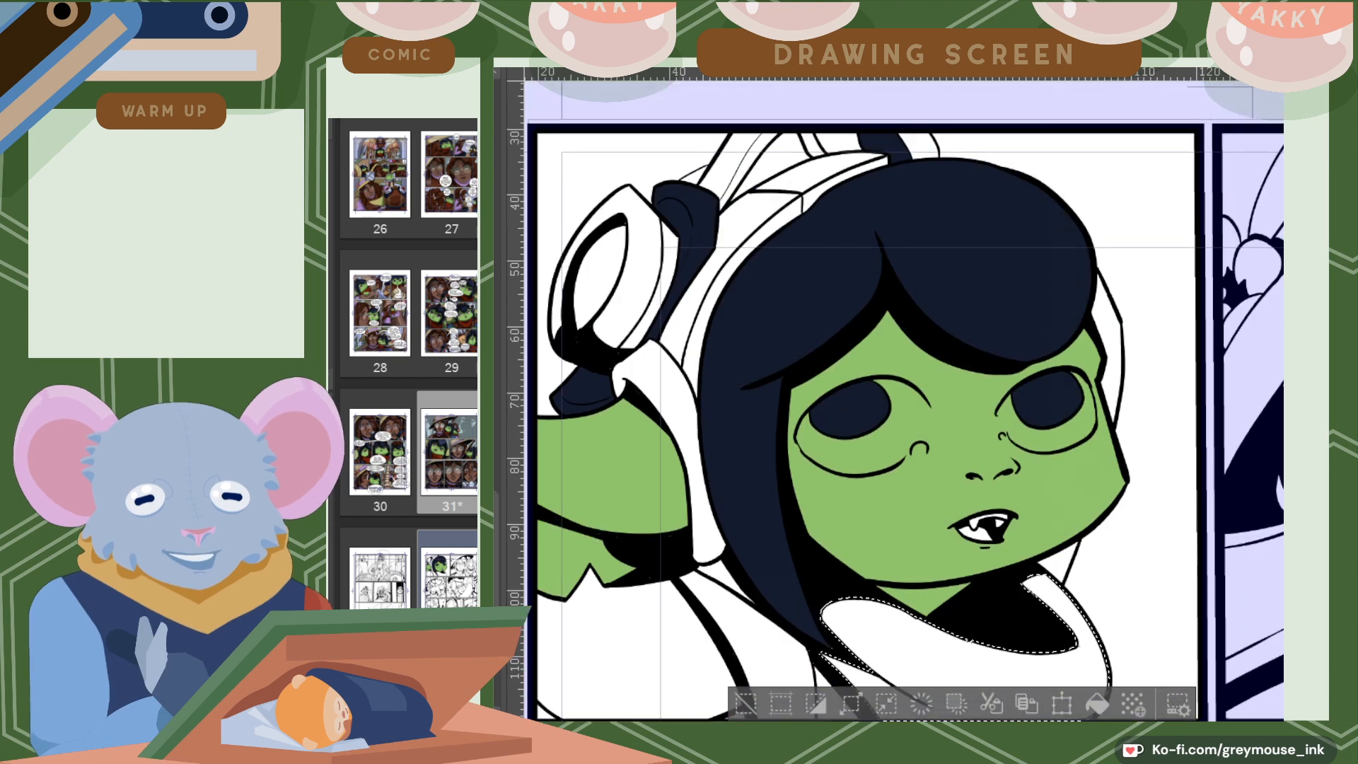
left_click(610, 288, "shift")
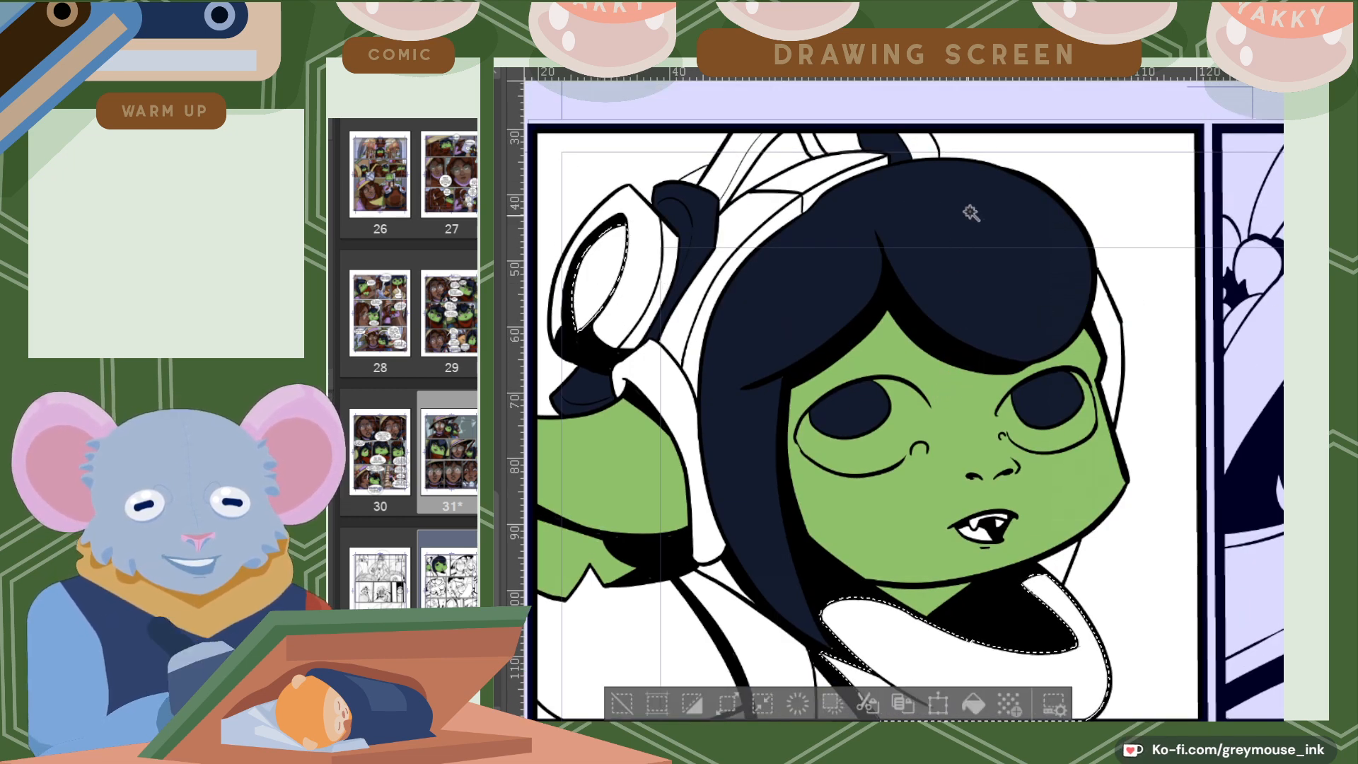
left_click(790, 61)
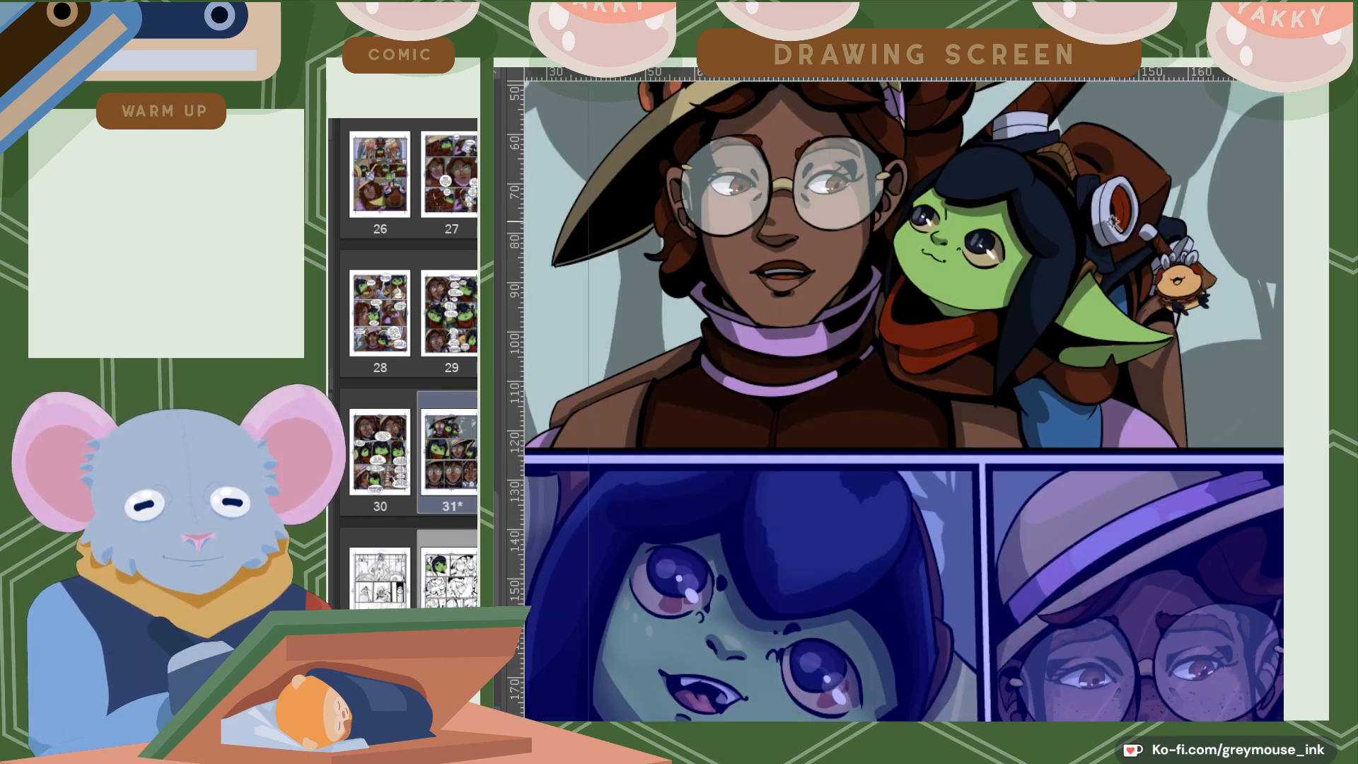
left_click_drag(1107, 221, 932, 337)
left_click(616, 61)
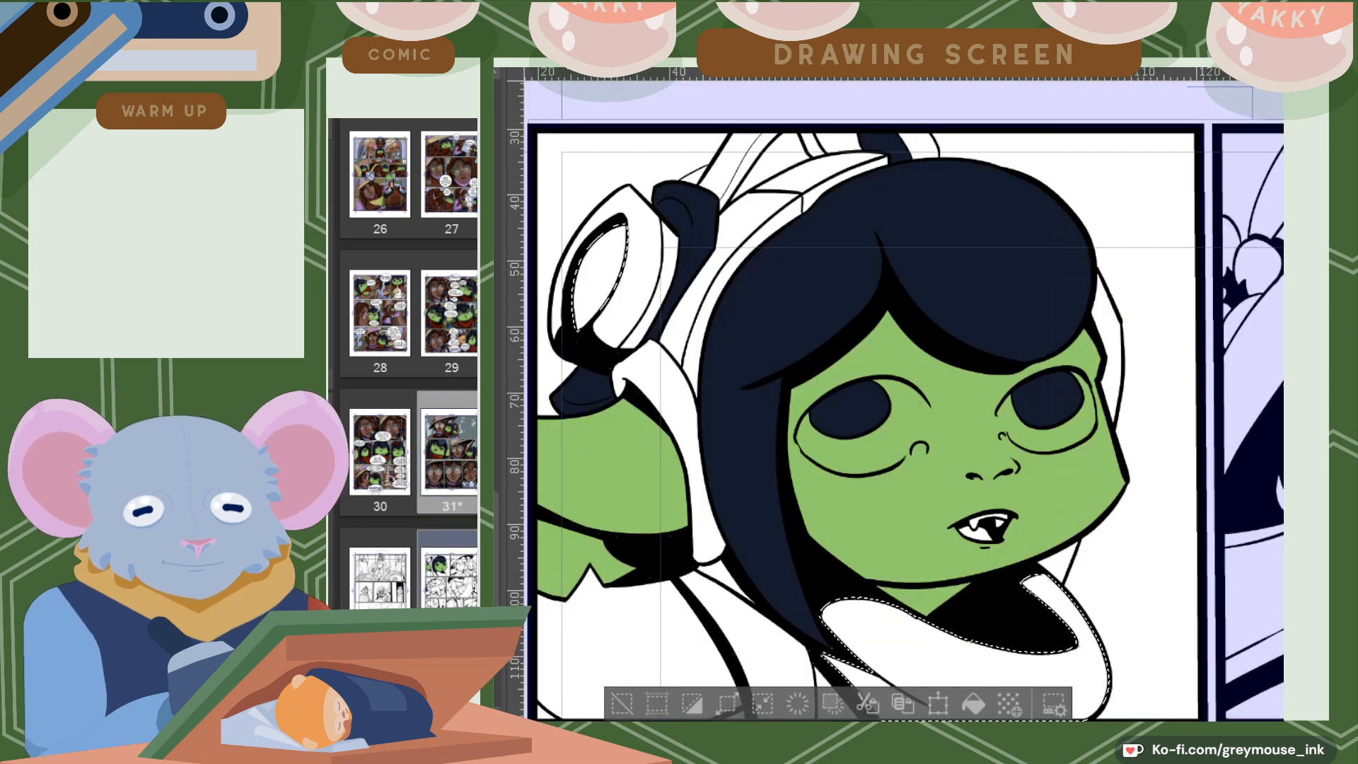
left_click(971, 703)
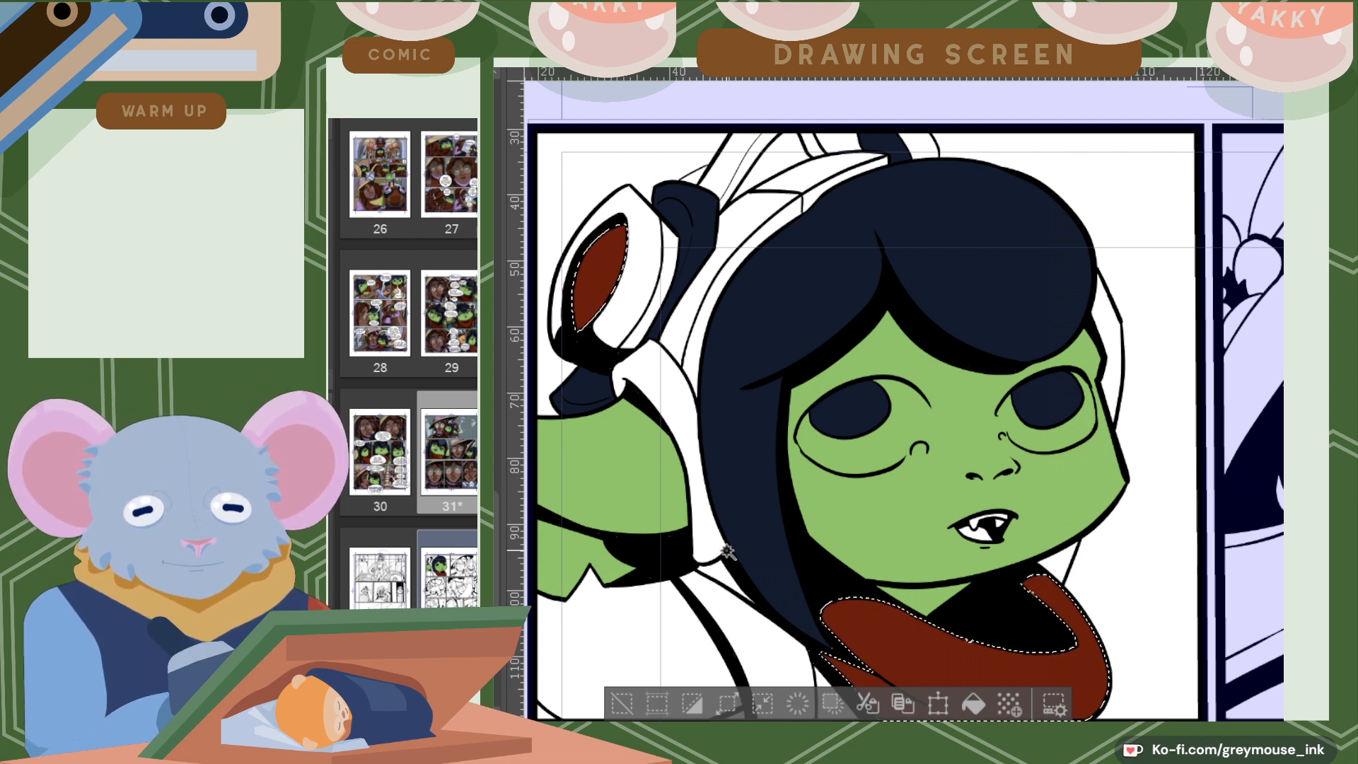
Select the goblin's headband strap and the tall band rising above the goggles, and fill them with medium brown.
left_click(689, 417)
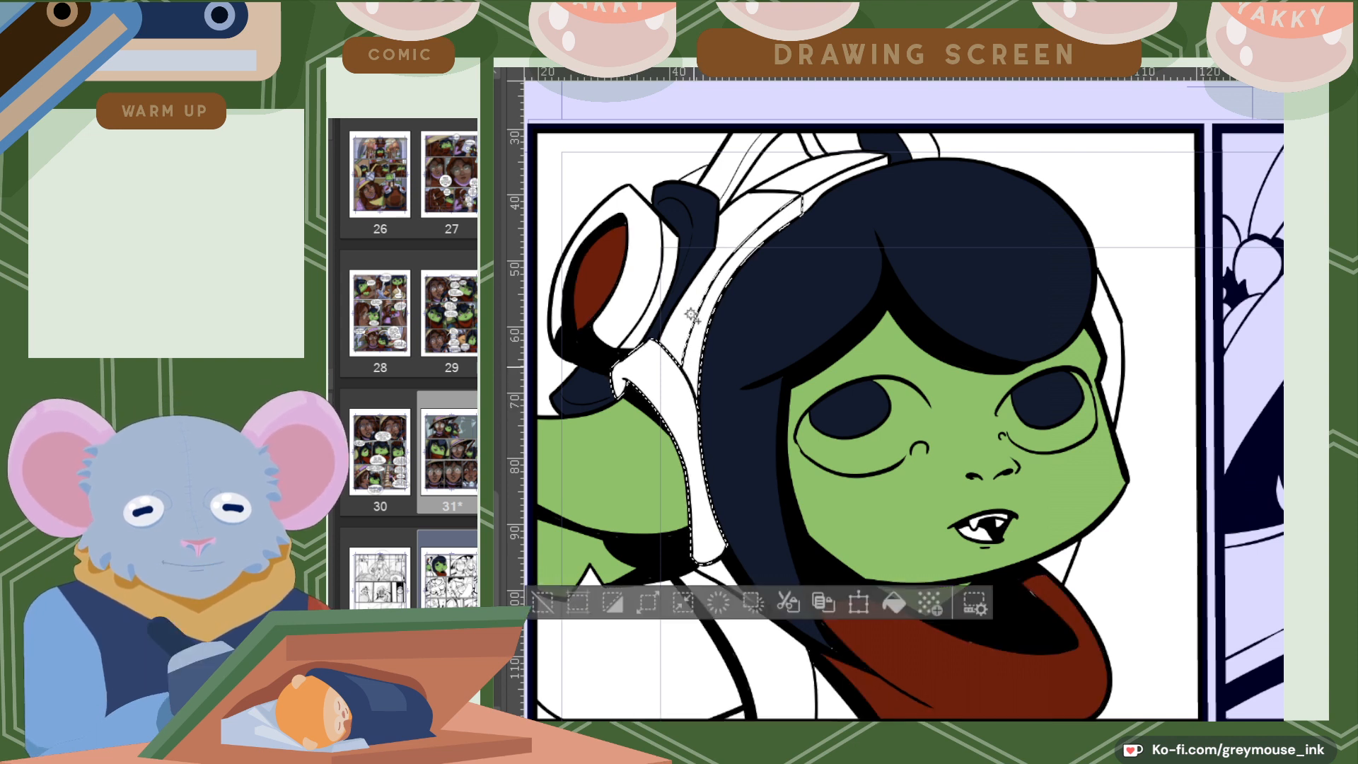
left_click(751, 162, "shift")
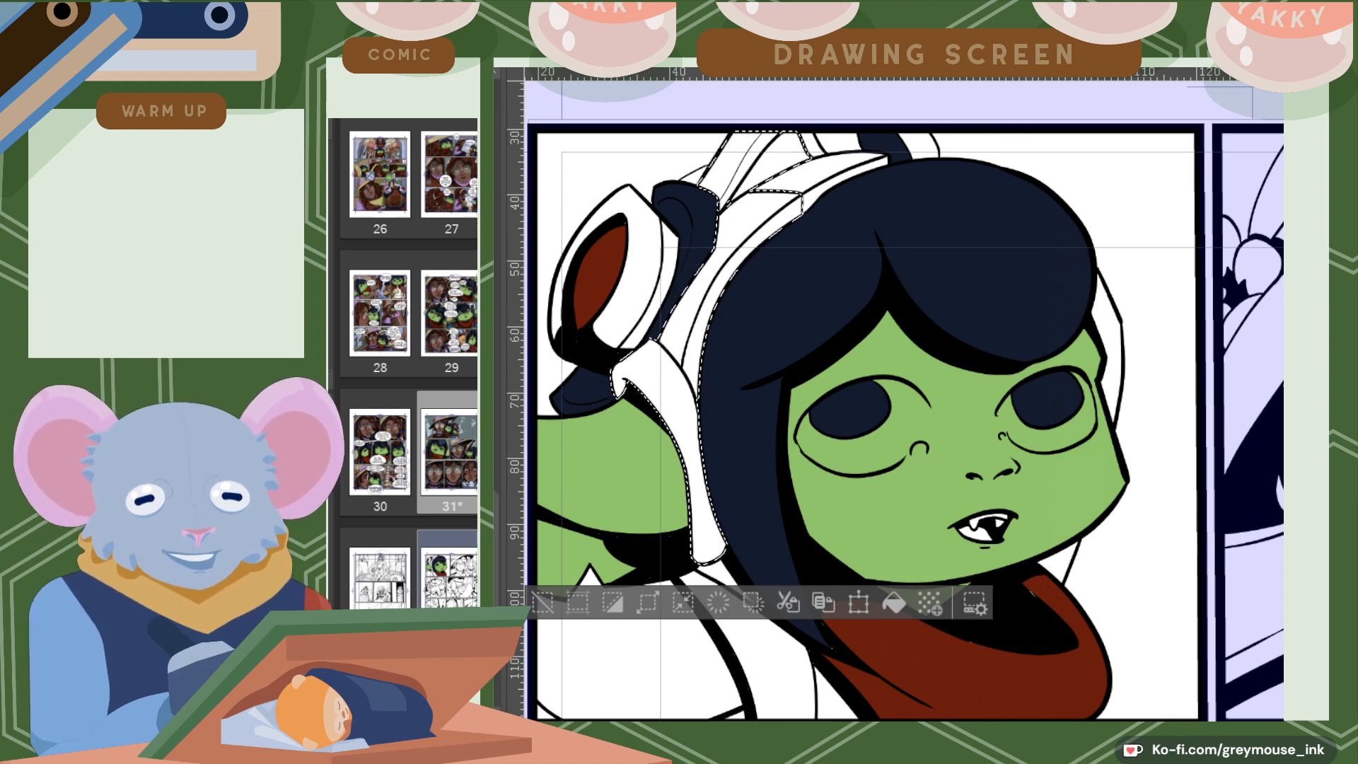
scroll(904, 401, "down", 7)
scroll(904, 401, "up", 5)
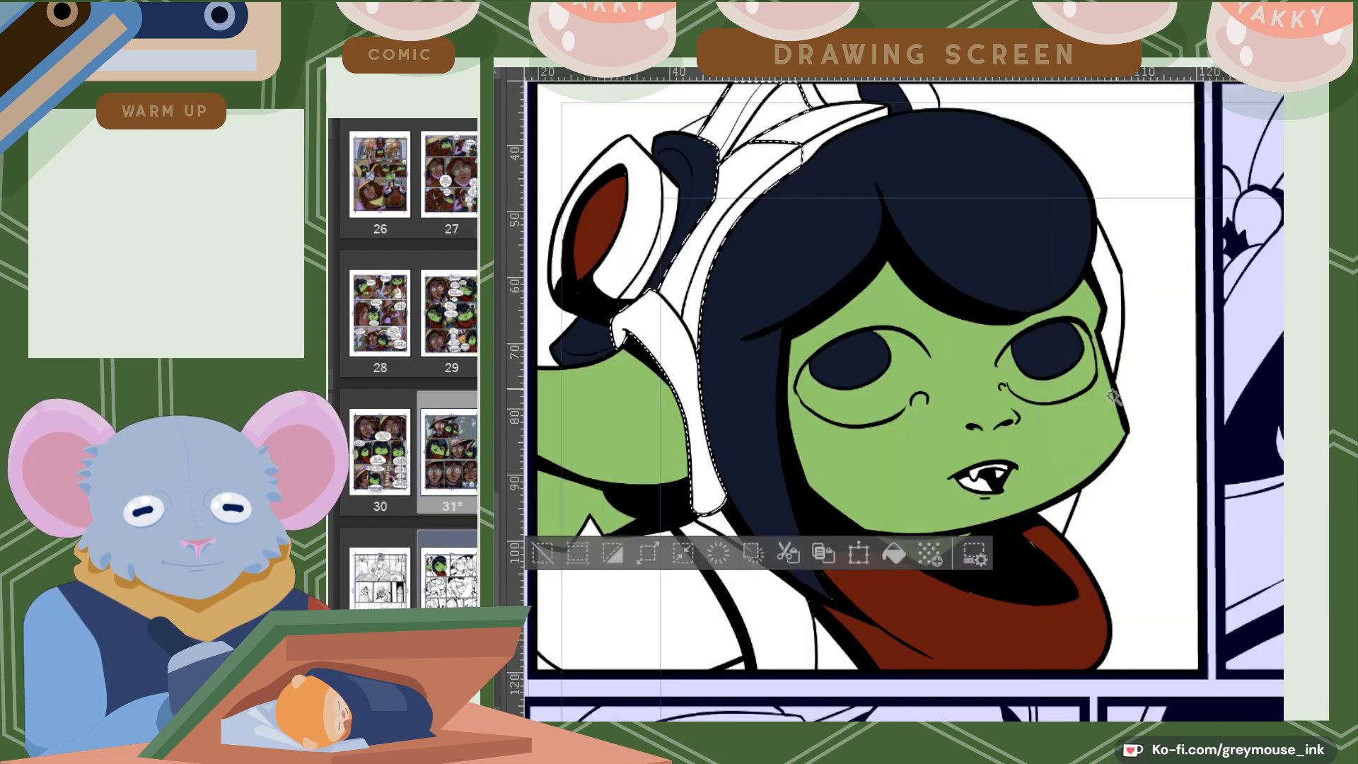
left_click(894, 553)
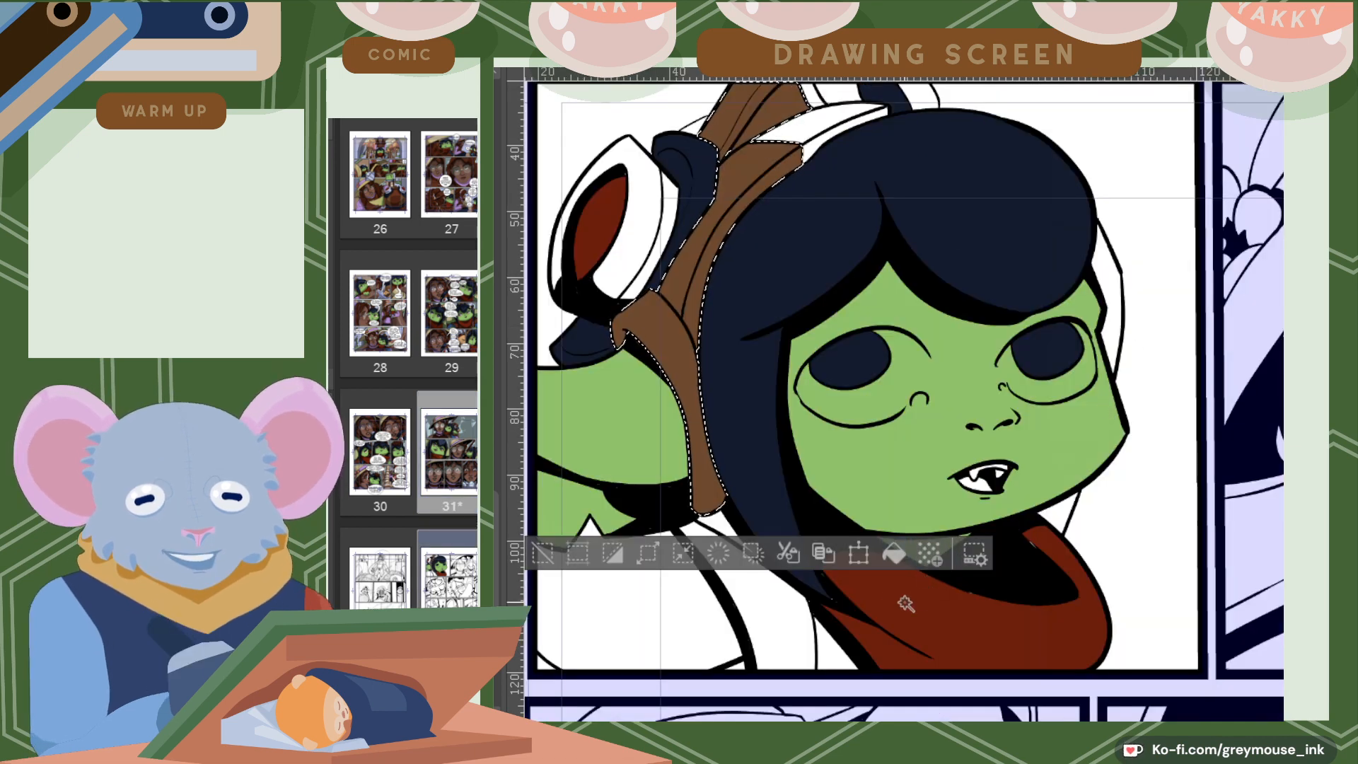
Select the white headwear section above the goblin's fringe and the small white sliver behind the goggles.
left_click(815, 130)
left_click(815, 130, "shift")
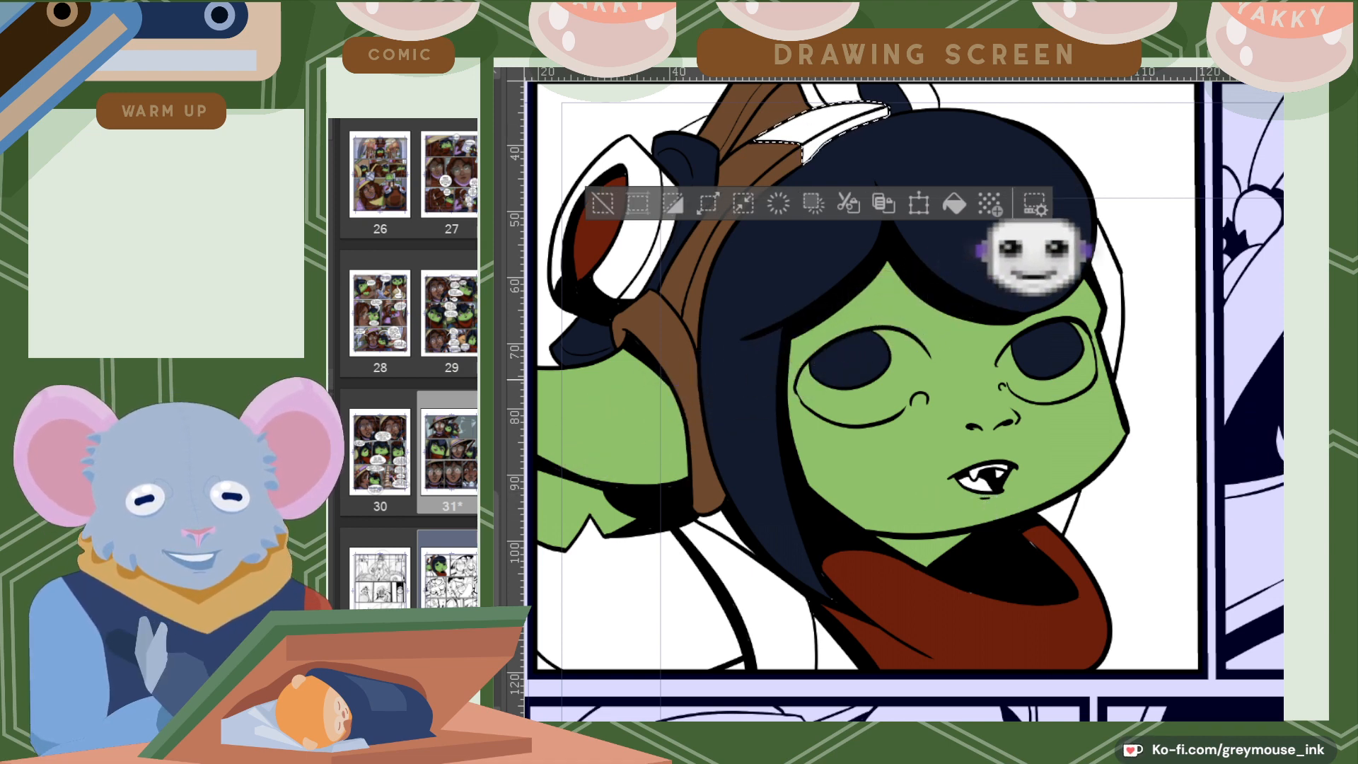
scroll(840, 309, "up", 4)
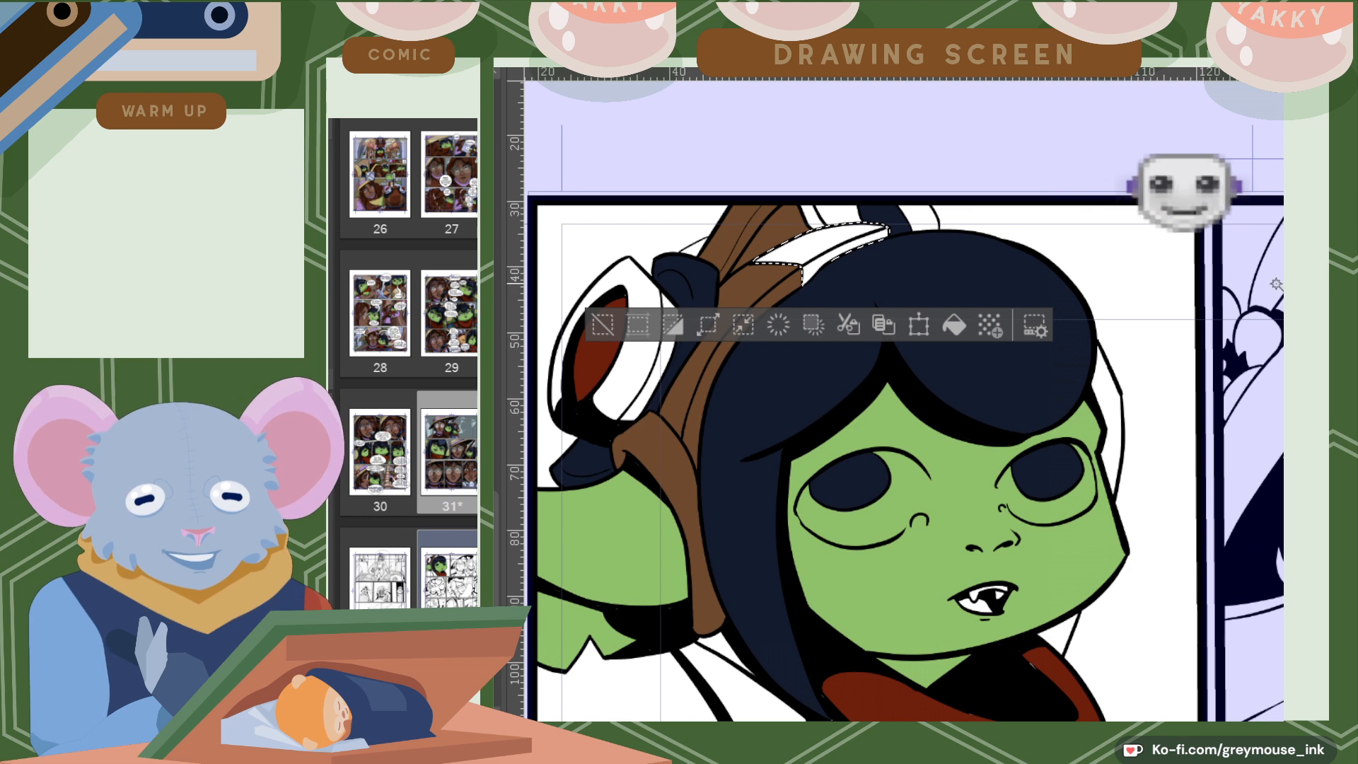
left_click(707, 243, "shift")
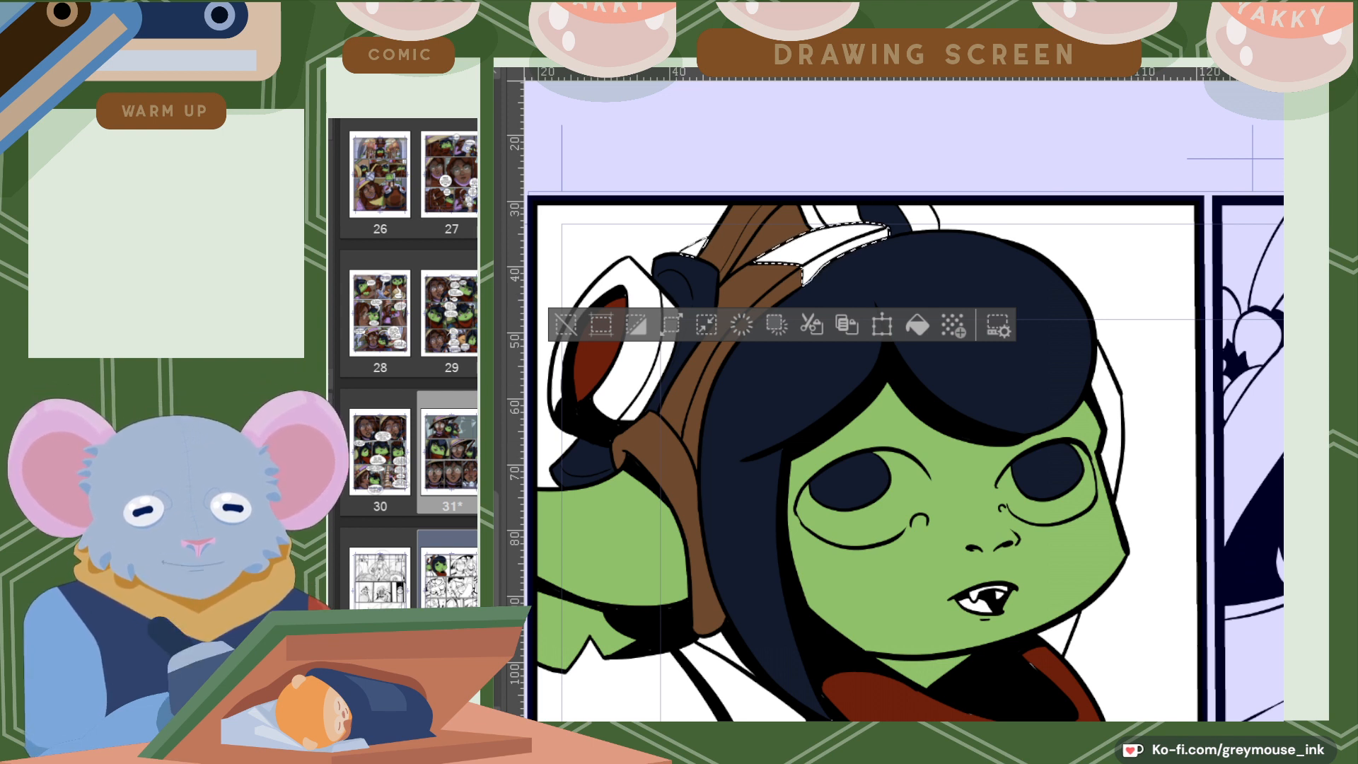
scroll(901, 424, "down", 3)
scroll(877, 555, "up", 1)
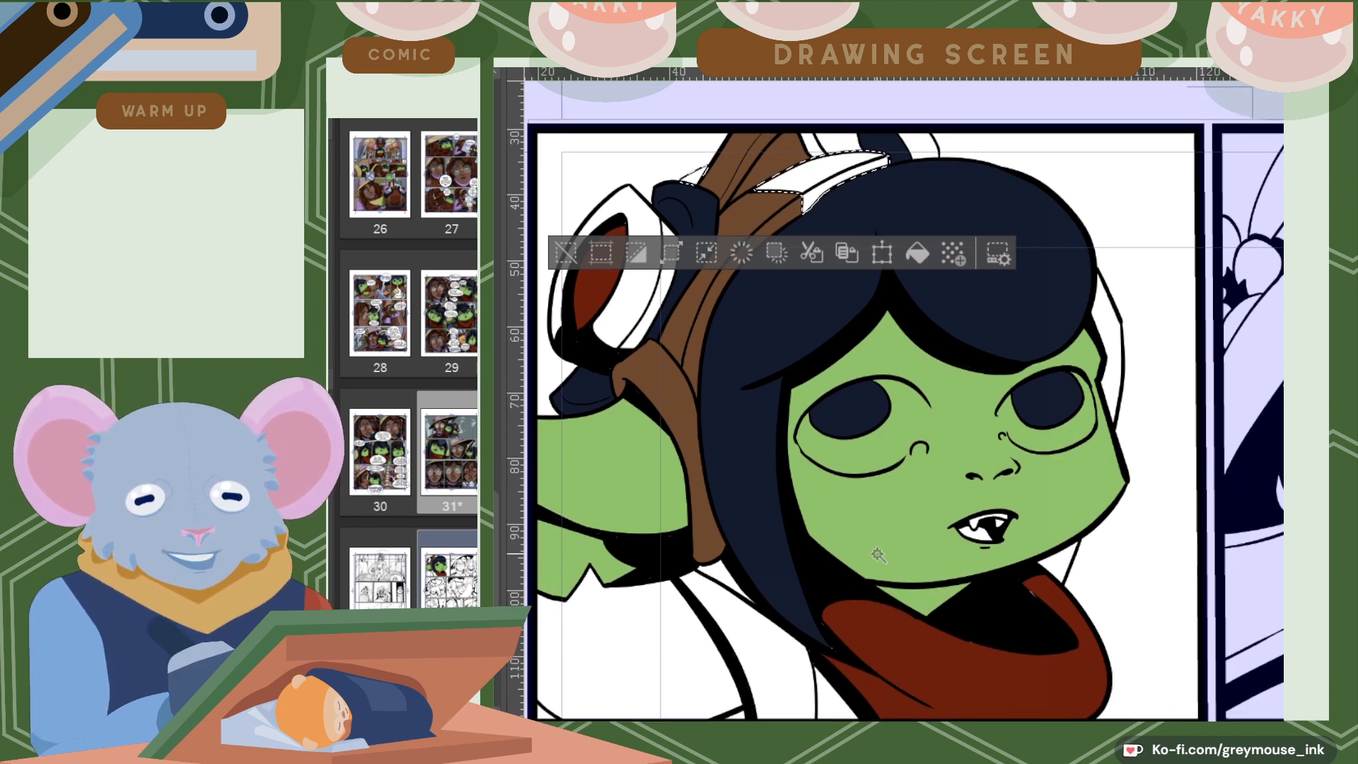
Add the goblin's jacket areas to the headwear selection, check coloured page 31, and fill the whole selection with dark reddish brown.
left_click(771, 645)
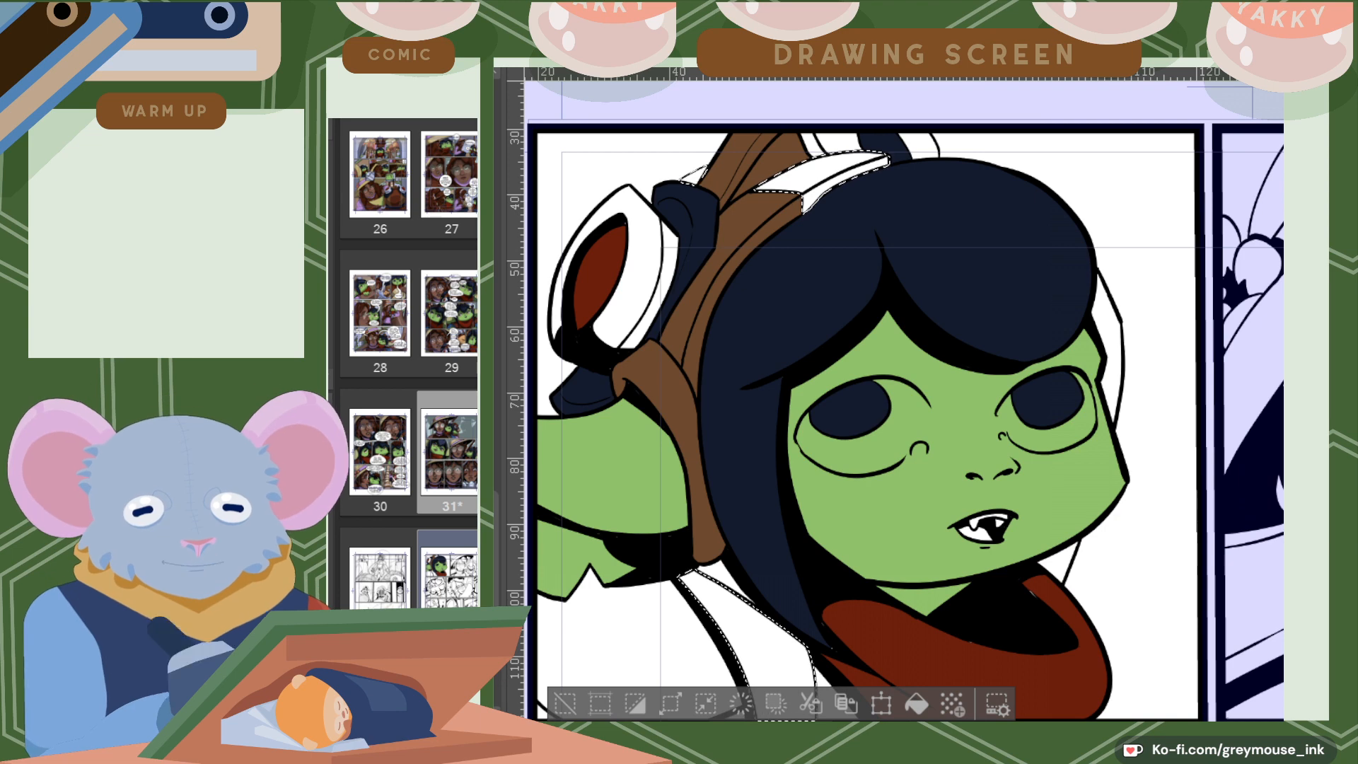
scroll(771, 645, "down", 8)
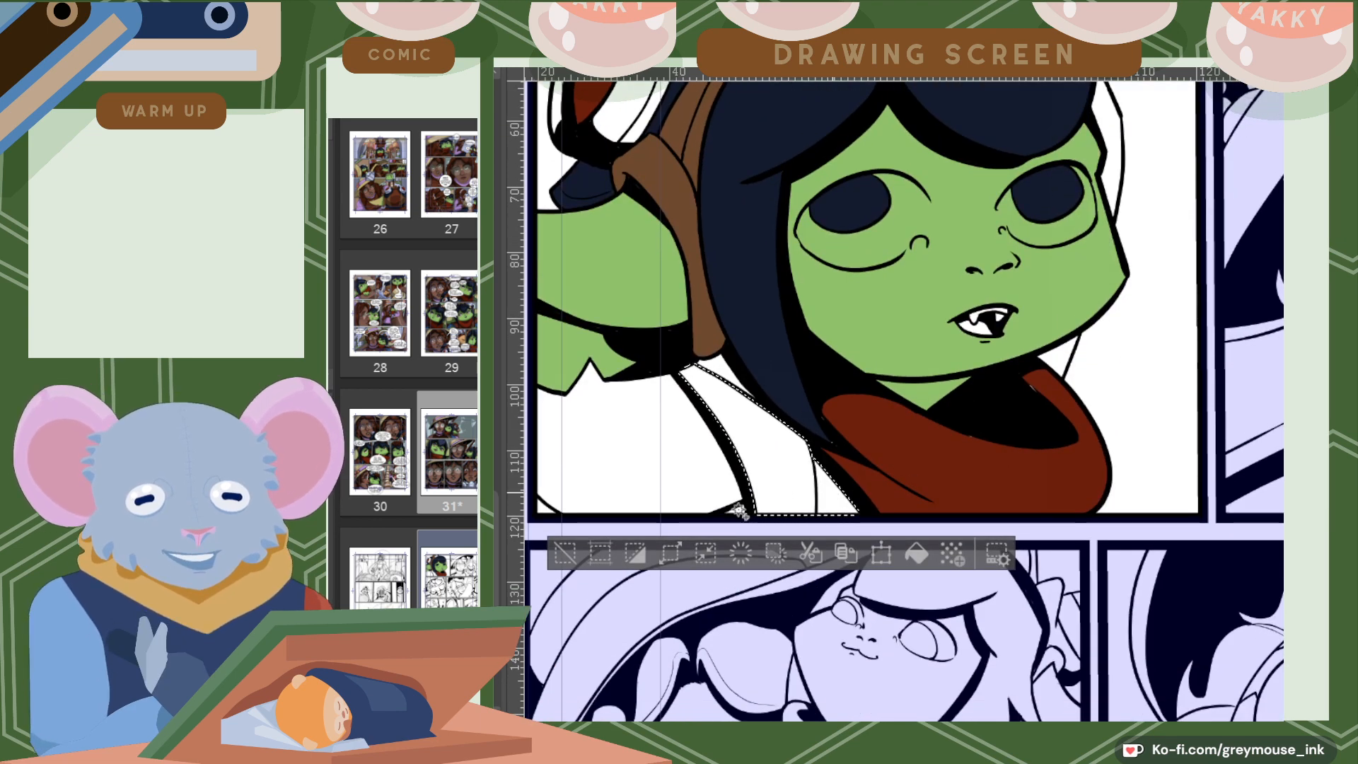
left_click(735, 483, "shift")
scroll(1075, 648, "left", 6)
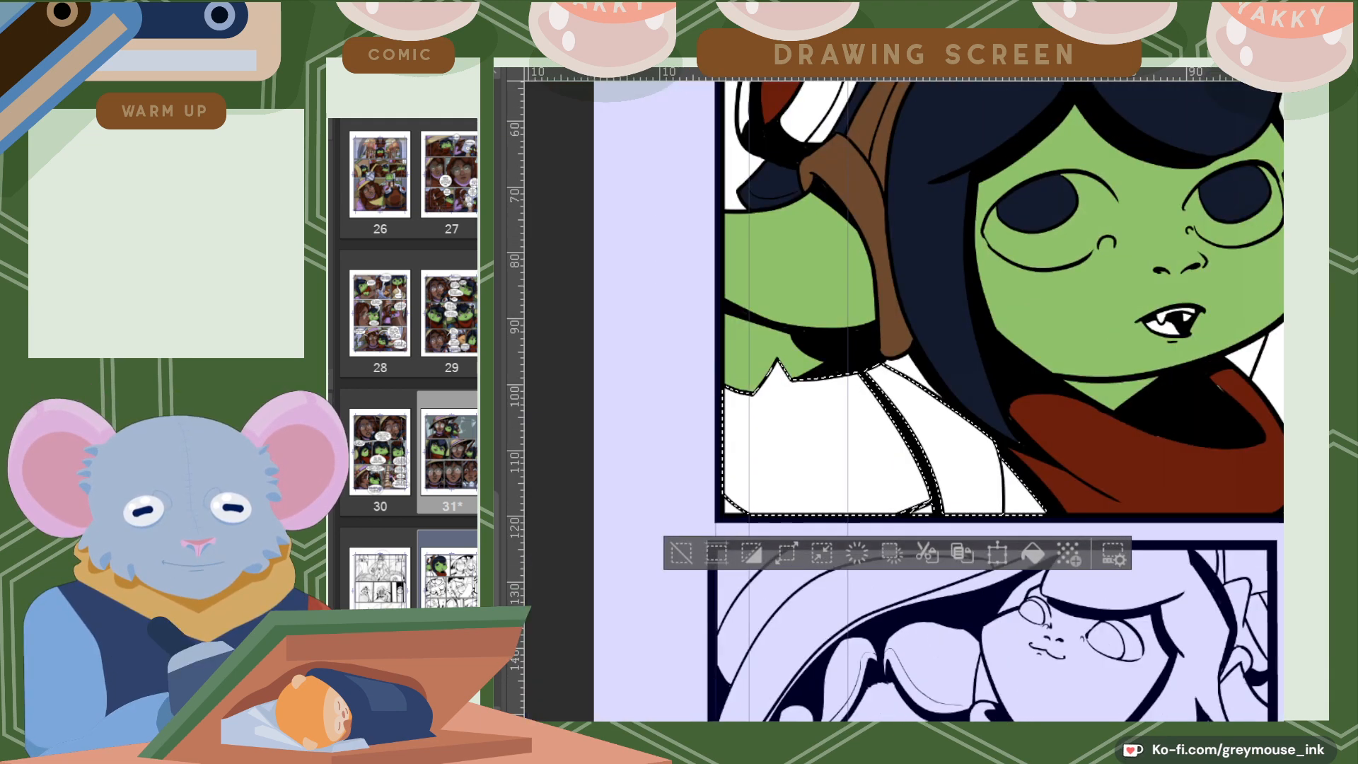
scroll(1074, 648, "right", 3)
key("ctrl+Tab")
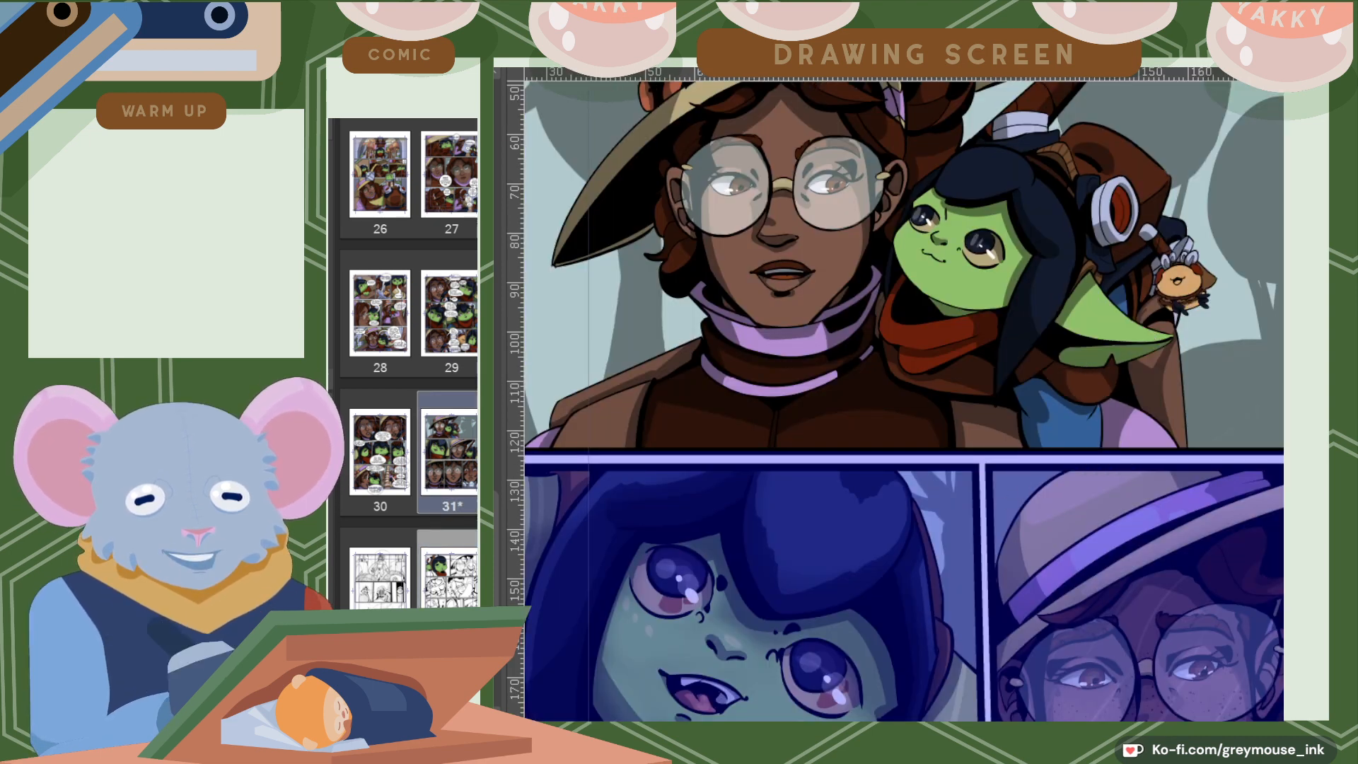
key("ctrl+Tab")
left_click(947, 554)
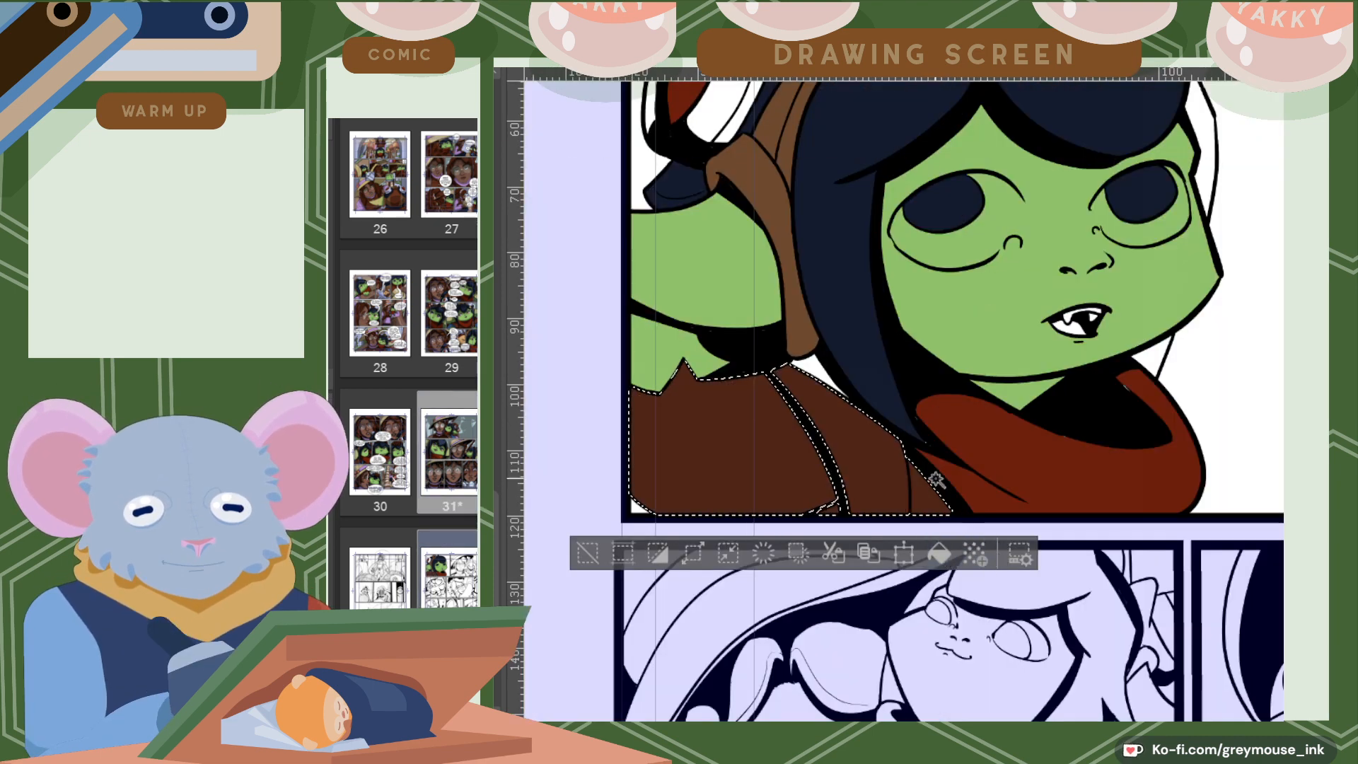
Fill the small scarf gap beneath the headband strap with dark red and the hair slivers beside the face with dark navy.
left_click(823, 375)
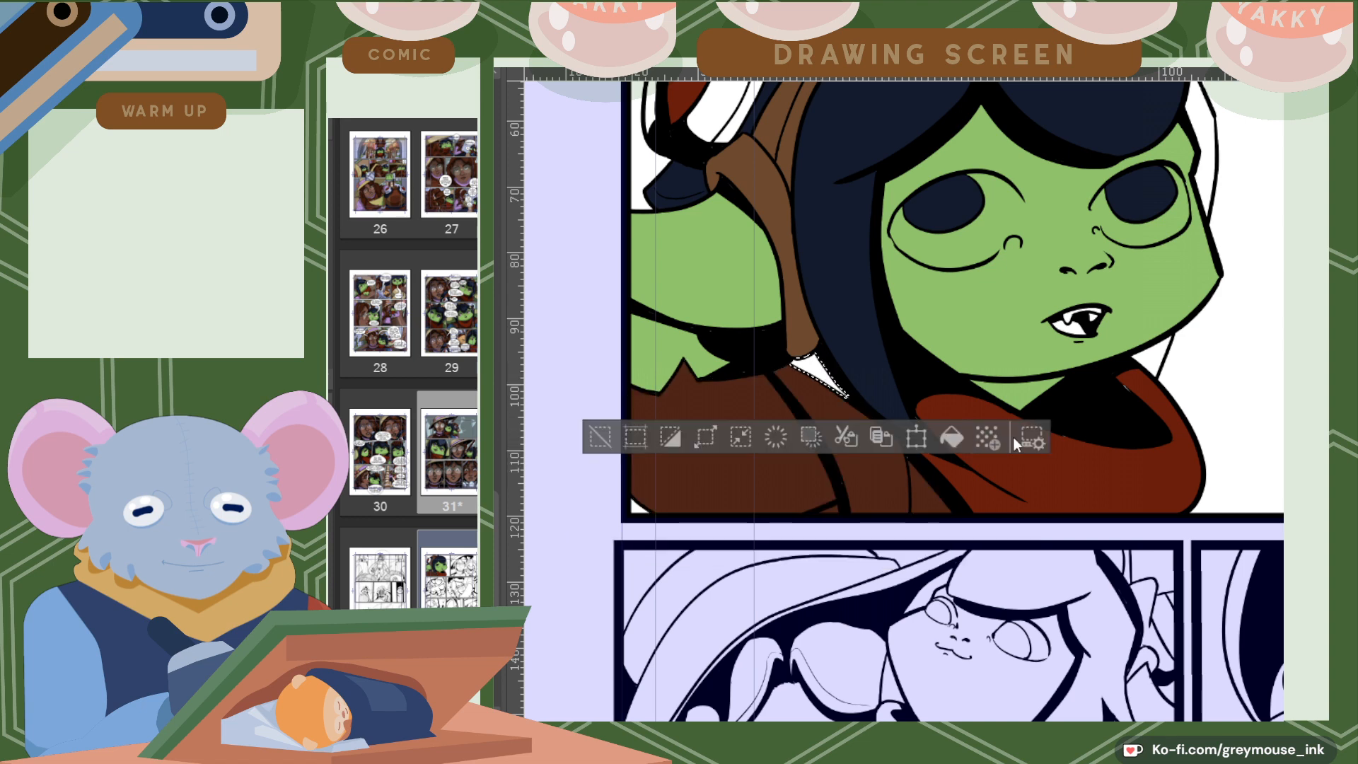
left_click(951, 437)
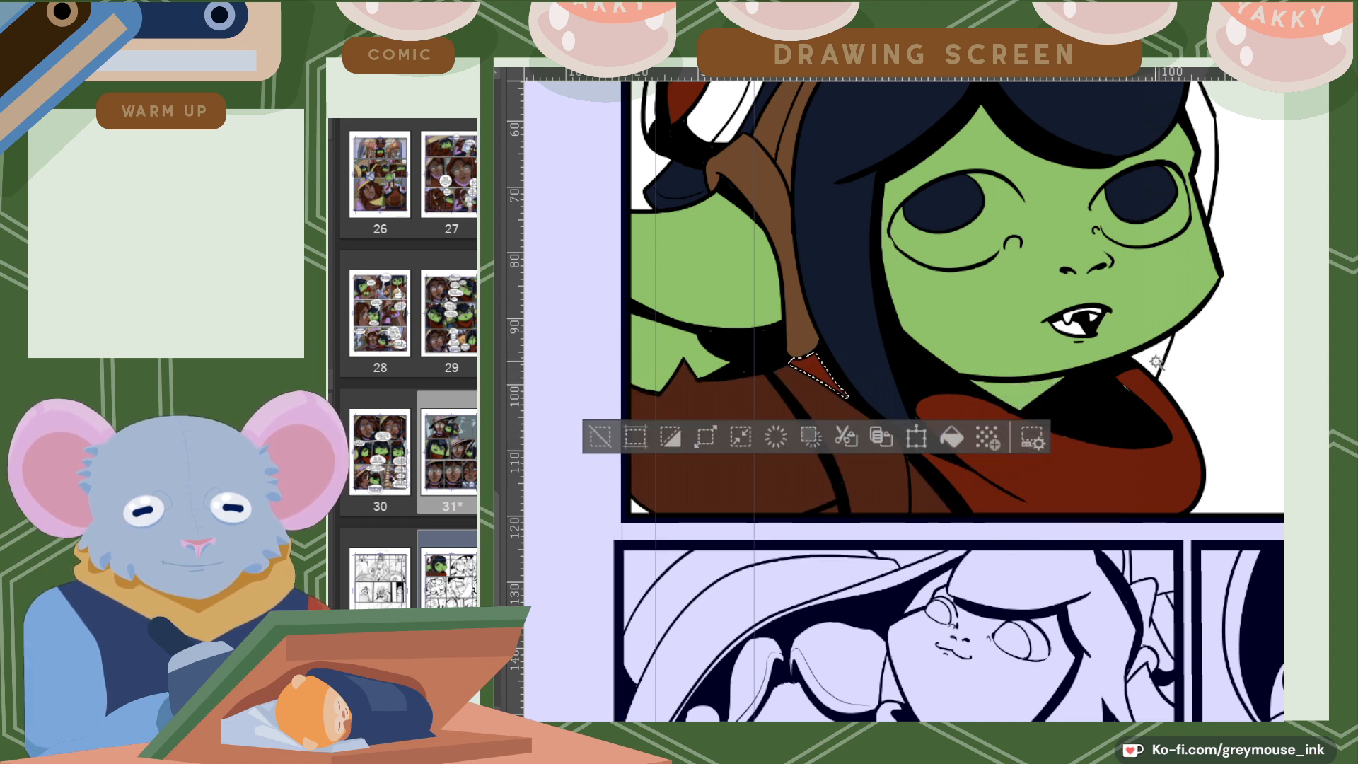
left_click(1151, 357)
scroll(1094, 322, "up", 3)
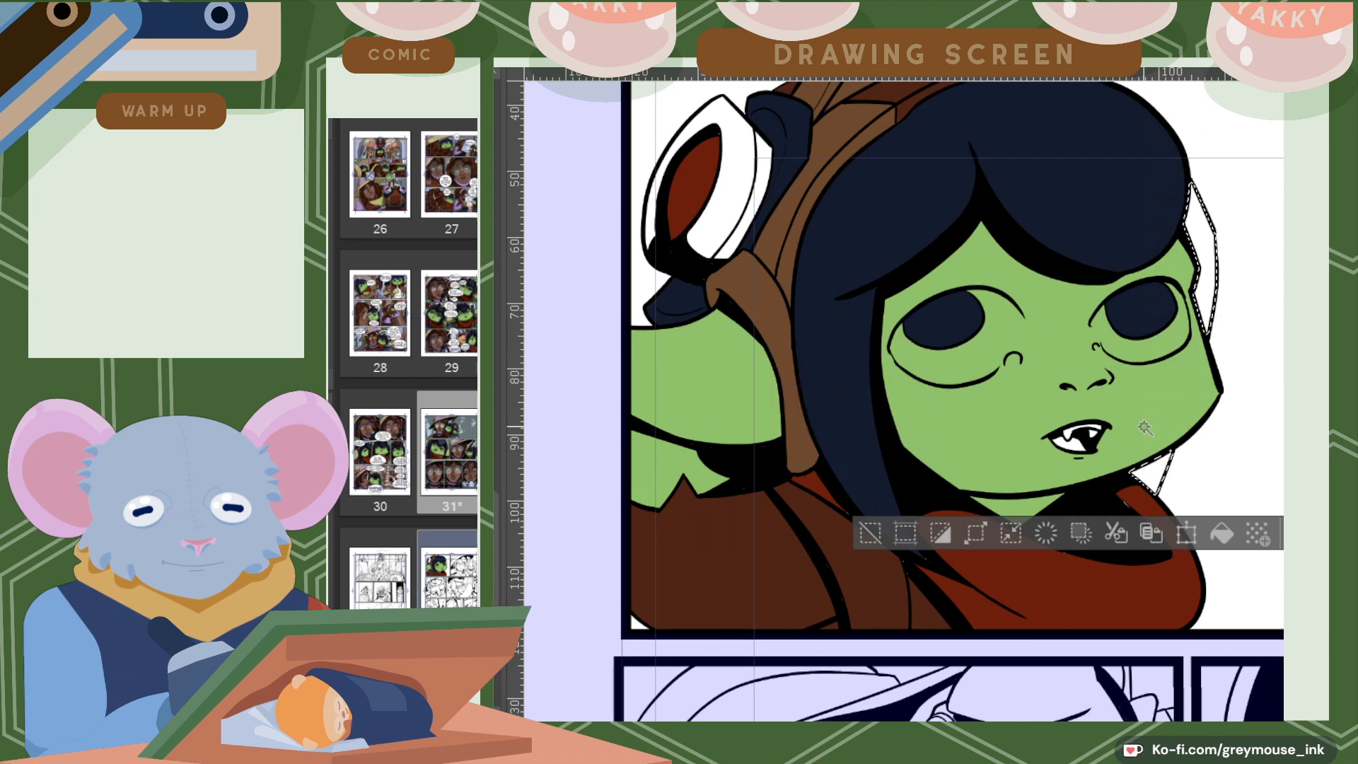
left_click(1221, 532)
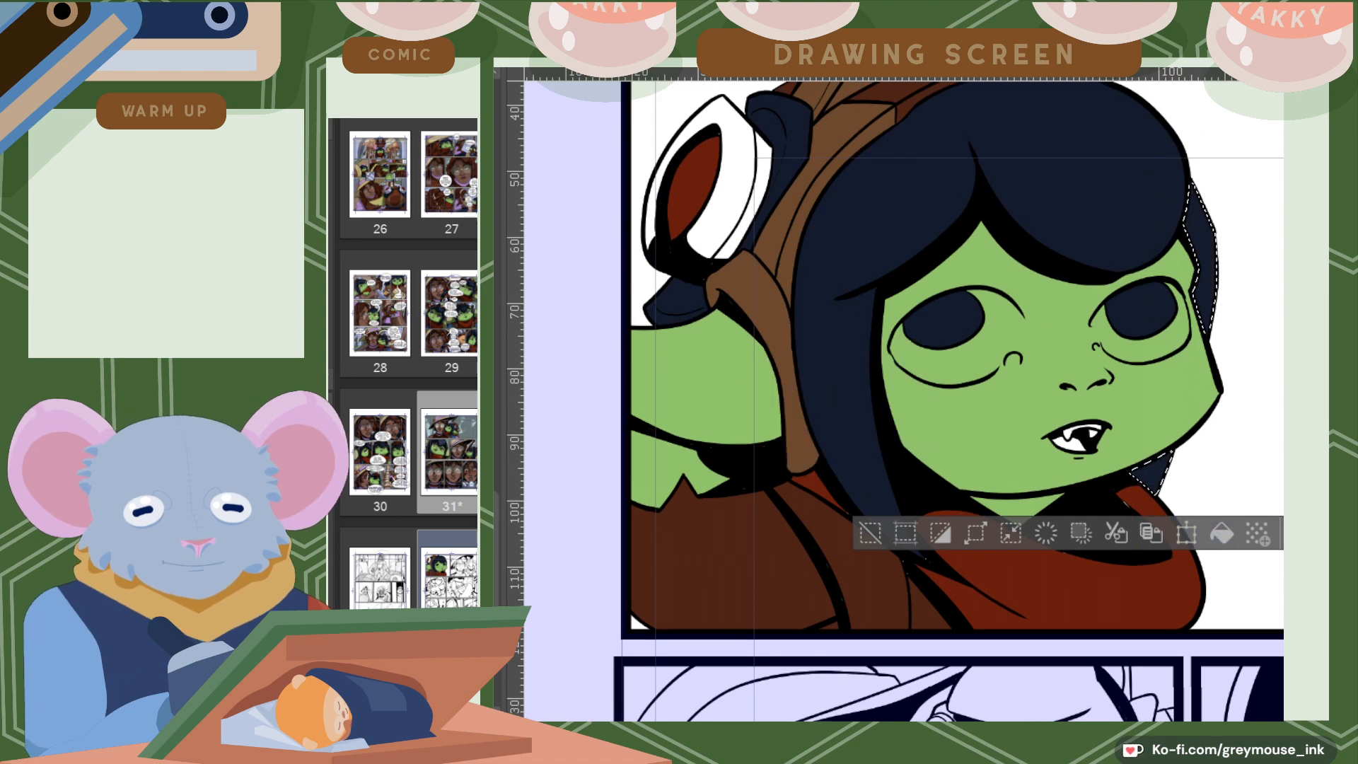
Select the two small white goggle pieces above the goblin's fringe in turn and fill each with dark navy.
scroll(947, 401, "up", 4)
left_click(905, 261)
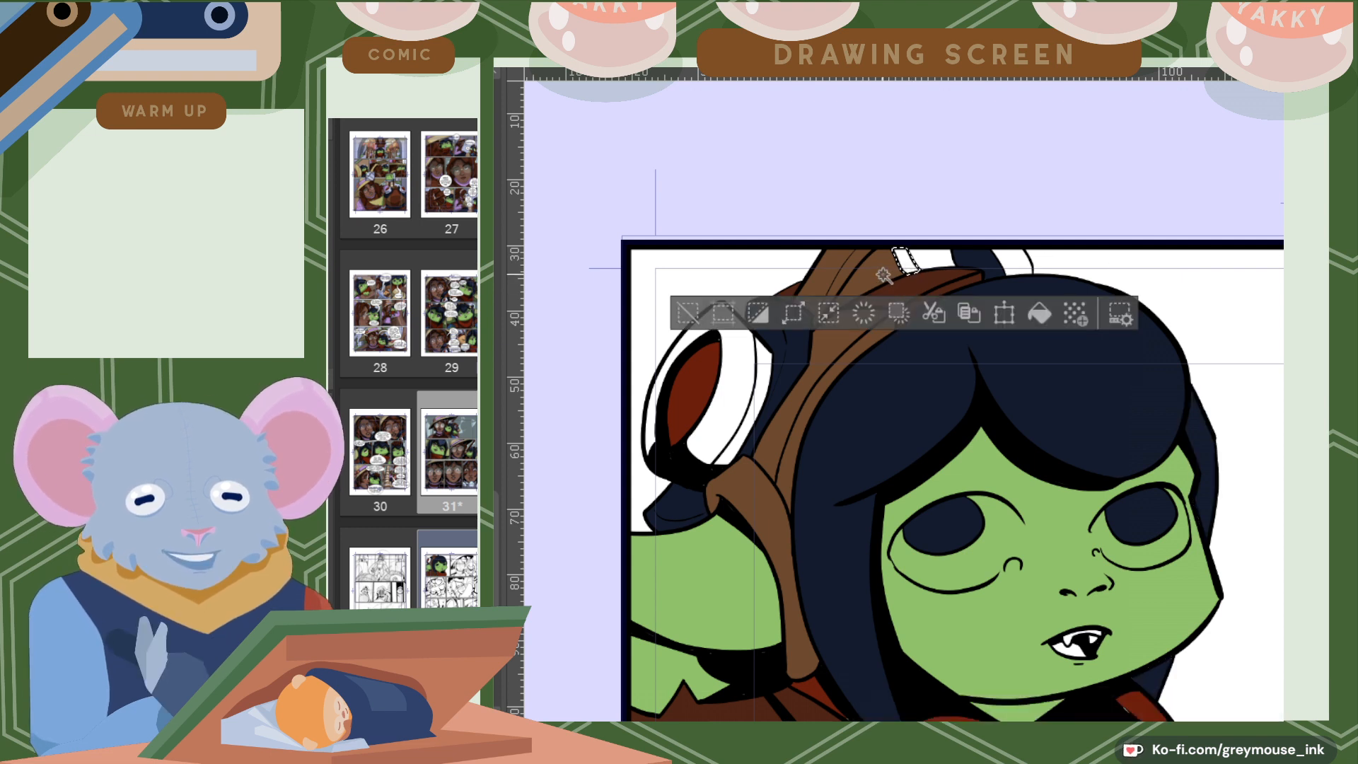
left_click(1038, 316)
left_click(932, 259)
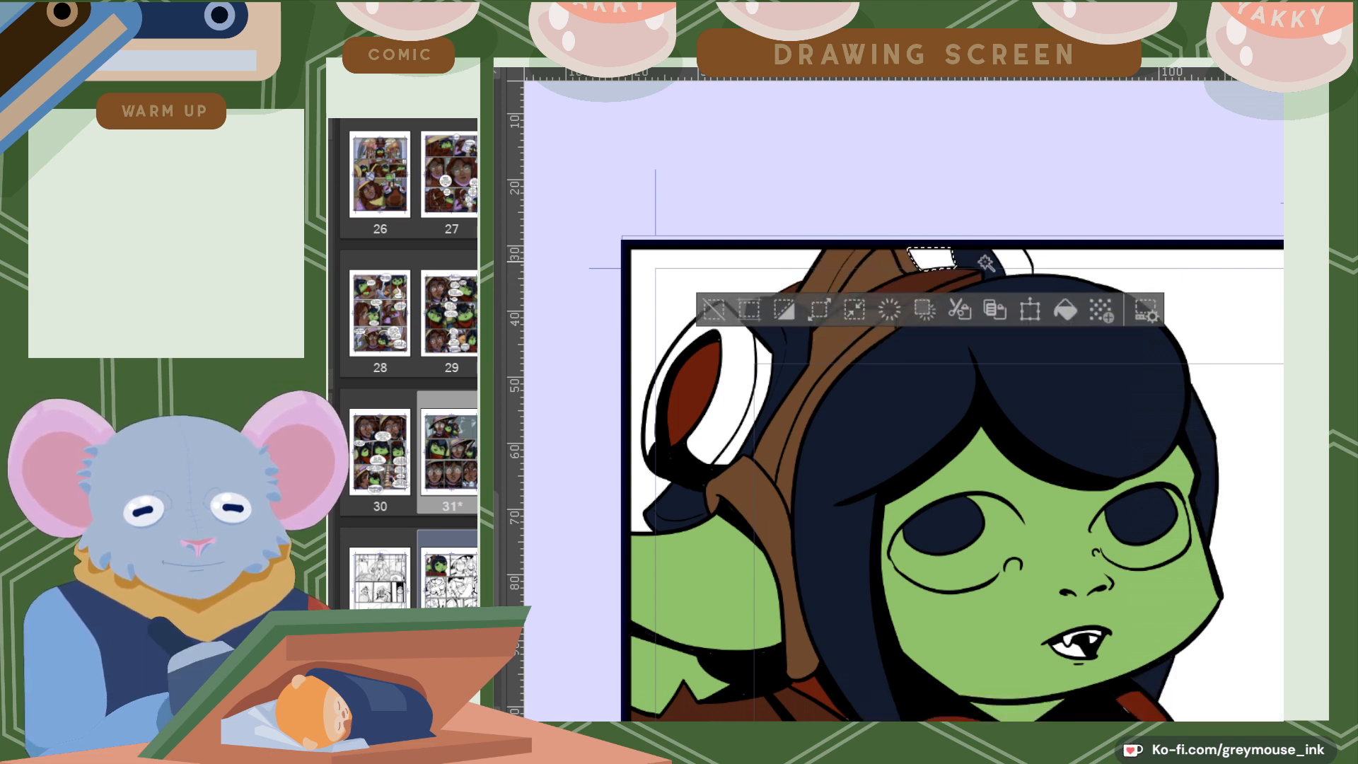
left_click(1069, 313)
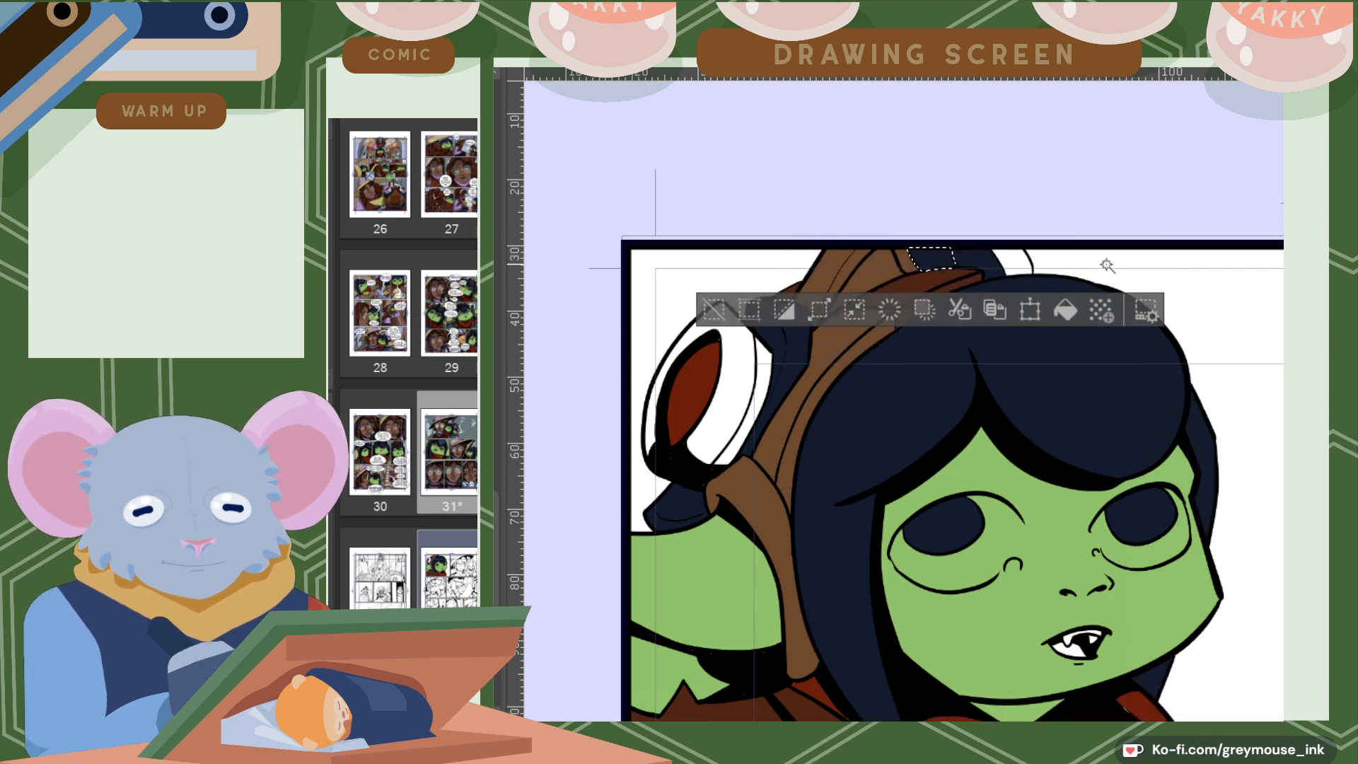
Select both visible goggle frame areas, at the lens and above the fringe, and fill them with pale lavender blue.
left_click(1013, 261)
left_click(763, 376, "shift")
left_click(758, 385, "shift")
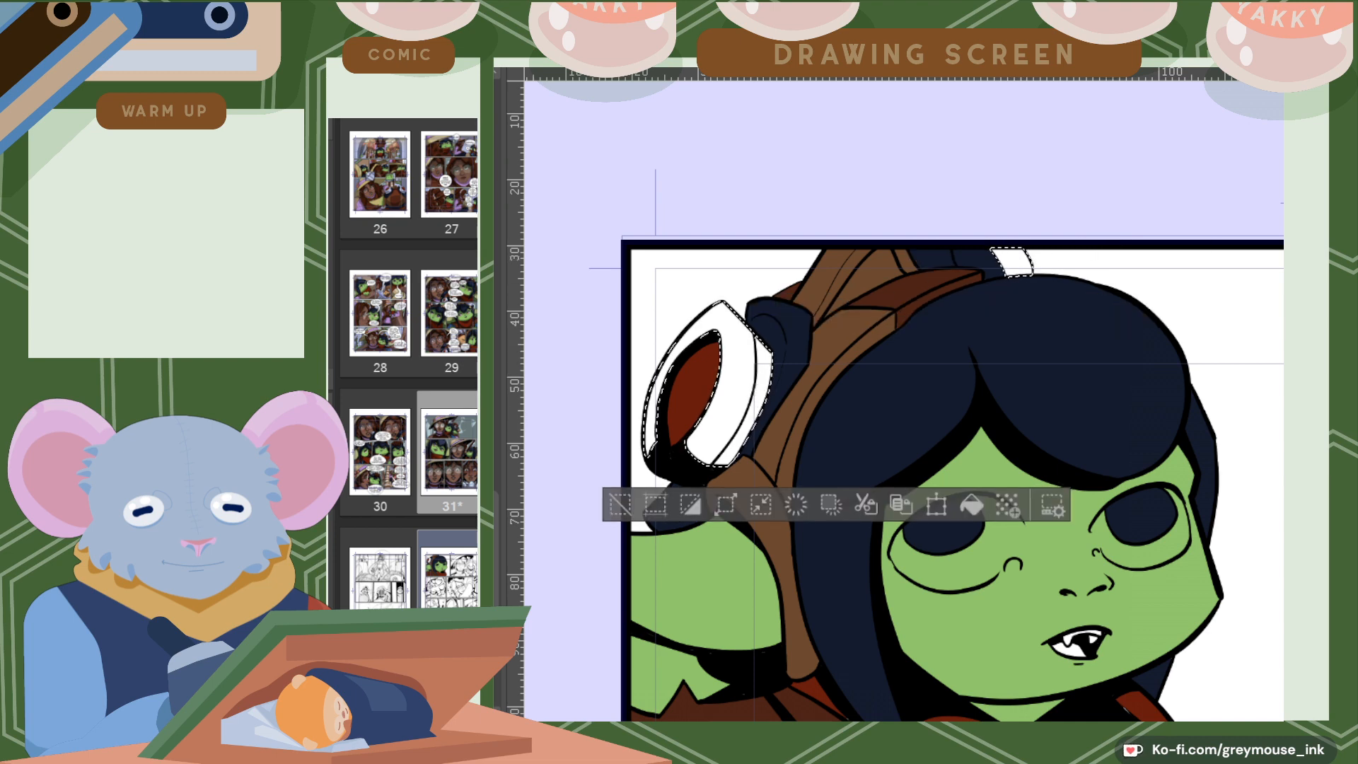
scroll(919, 404, "down", 5)
scroll(920, 403, "up", 3)
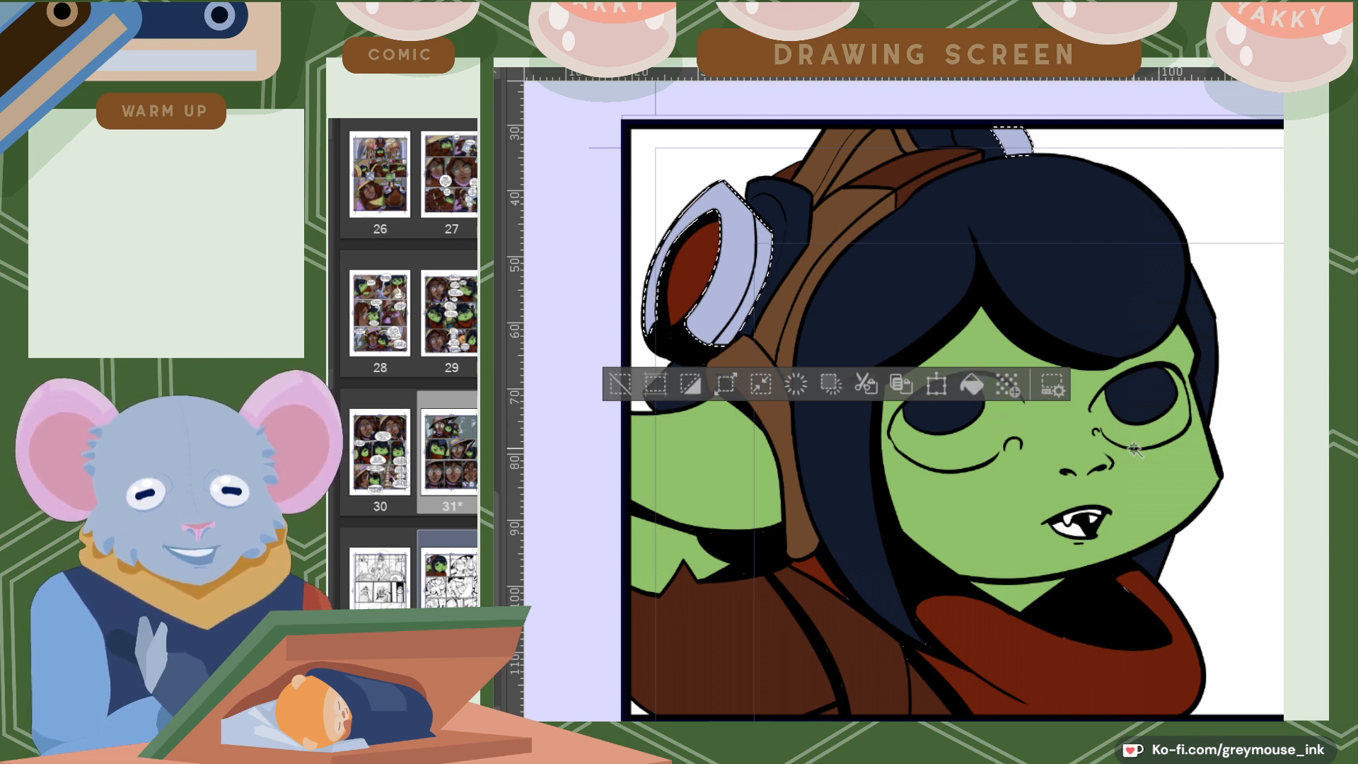
Select the goblin's upper teeth and fill them with the tooth colour sampled from the goblin's mouth on page 31.
left_click(1068, 522)
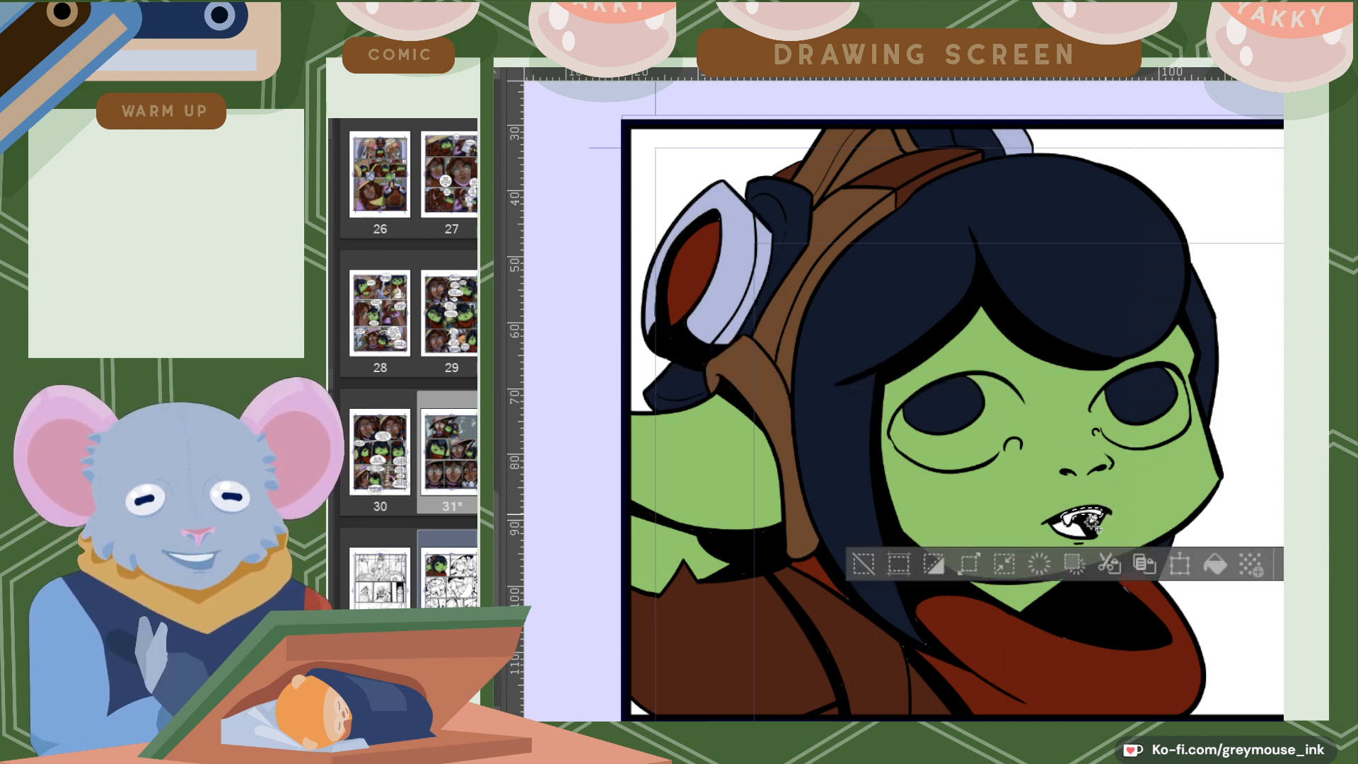
left_click(752, 73)
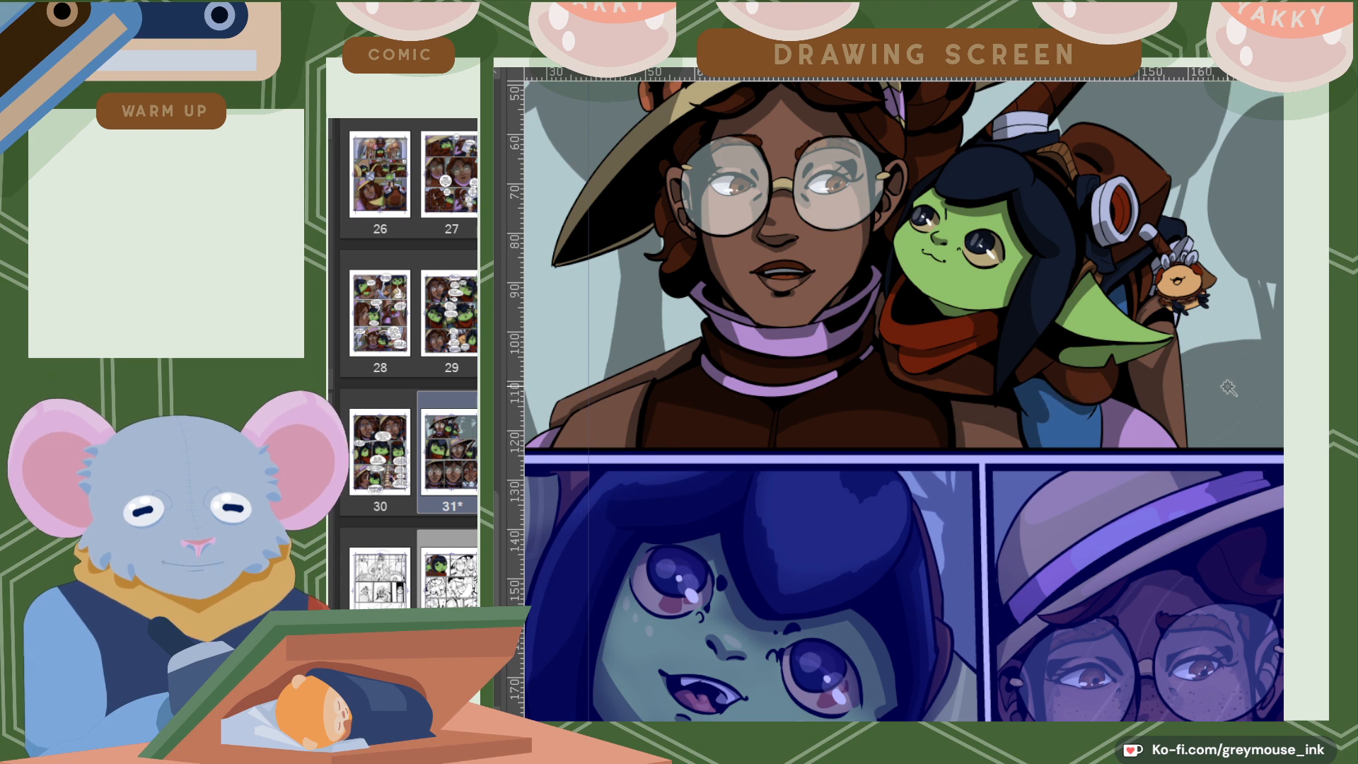
scroll(739, 444, "down", 5)
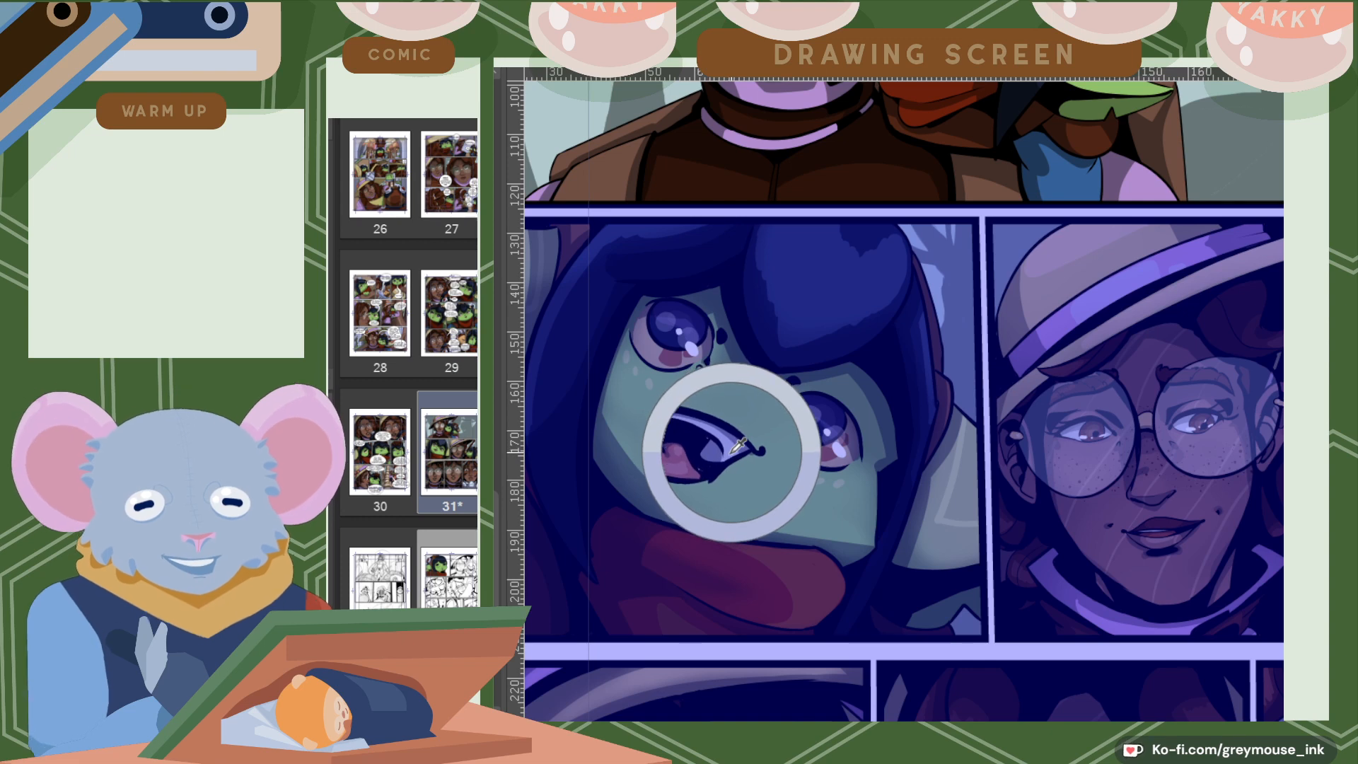
left_click(731, 452)
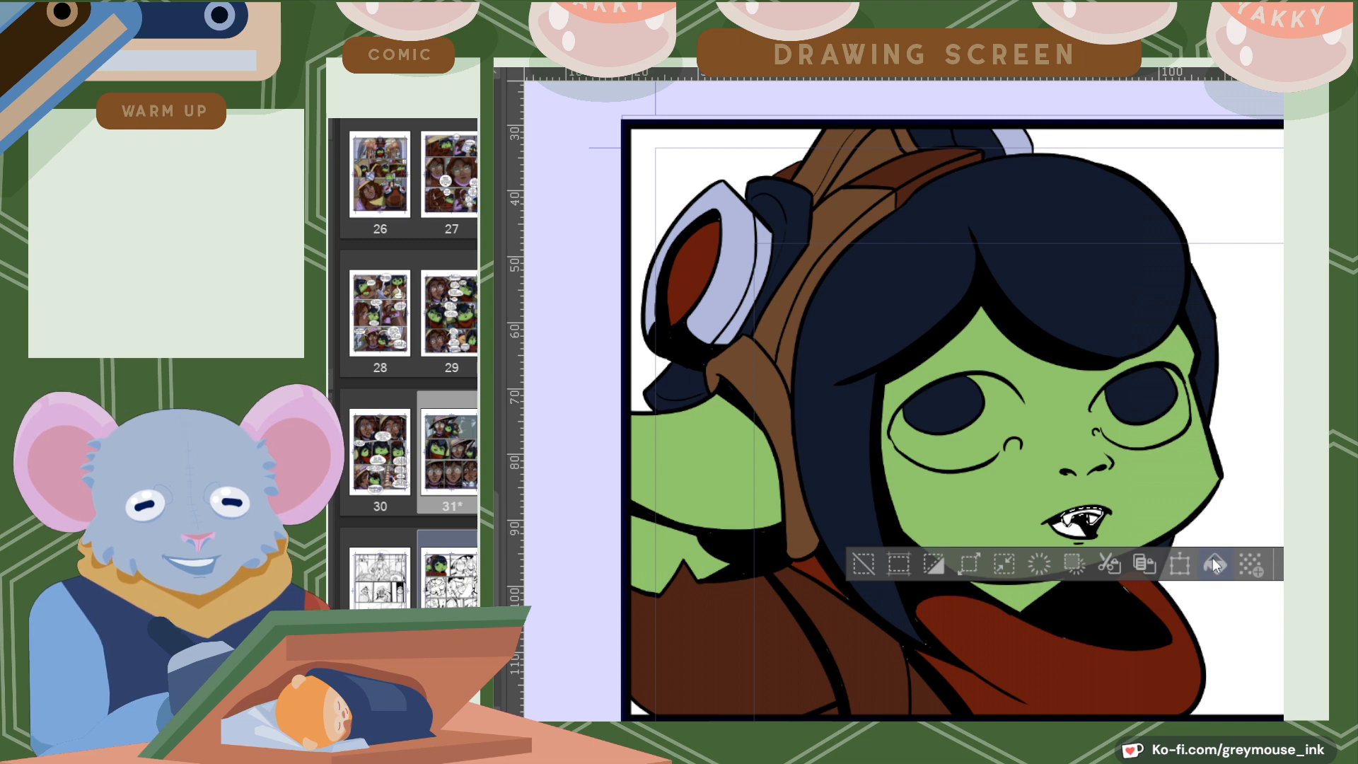
Select the goblin's tongue and fill it with the pinkish tongue colour sampled from the goblin's mouth on page 31.
left_click(1084, 535)
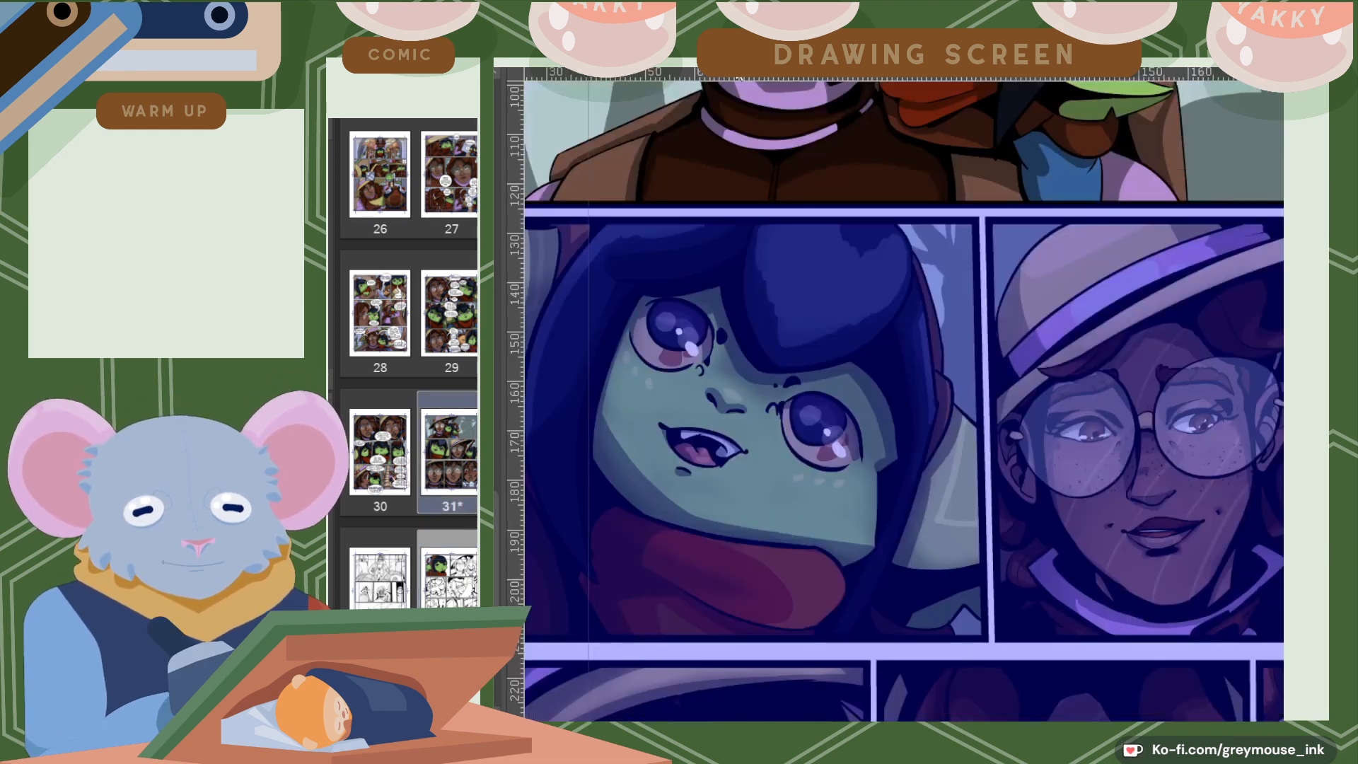
left_click(690, 450, "alt")
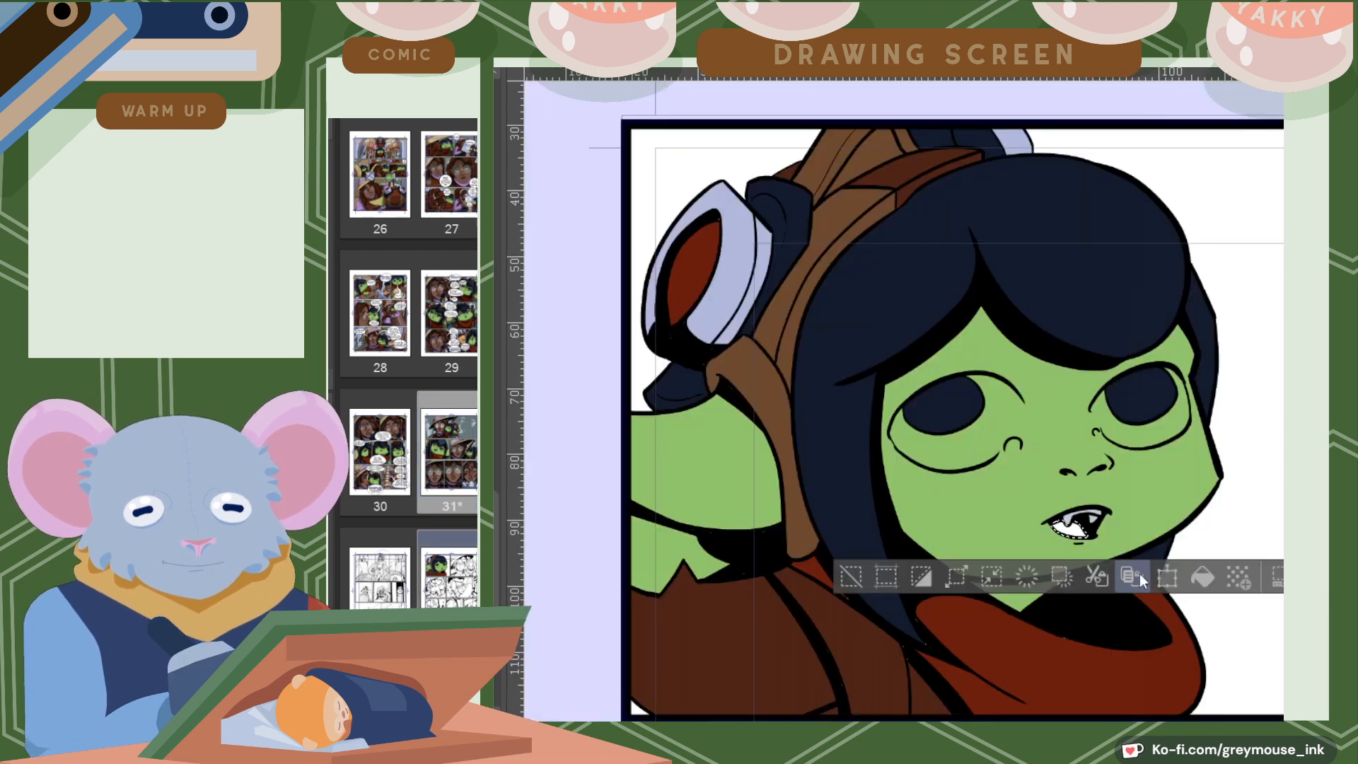
left_click(1201, 578)
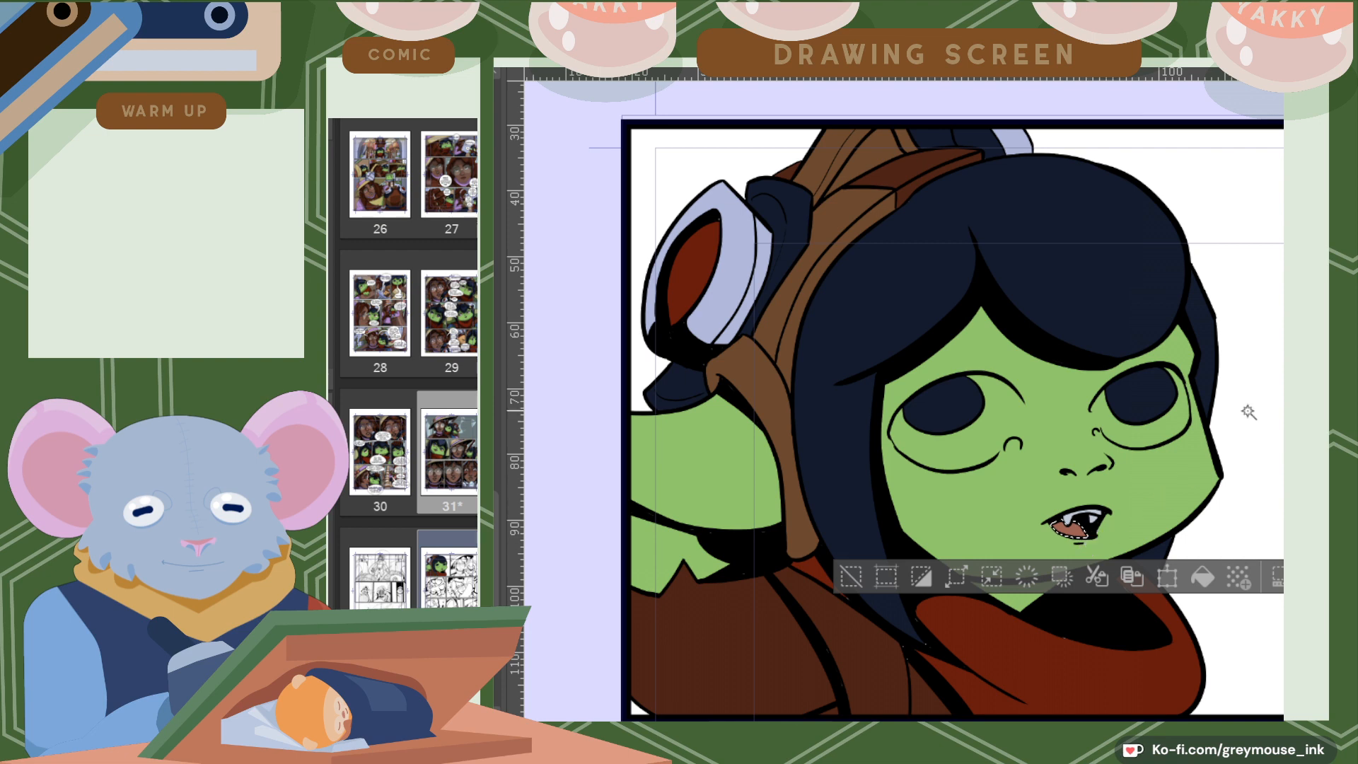
Select the tiny white gap in the panel's corner below the jacket and fill it with the clothing blue sampled from page 31.
left_click(1137, 438)
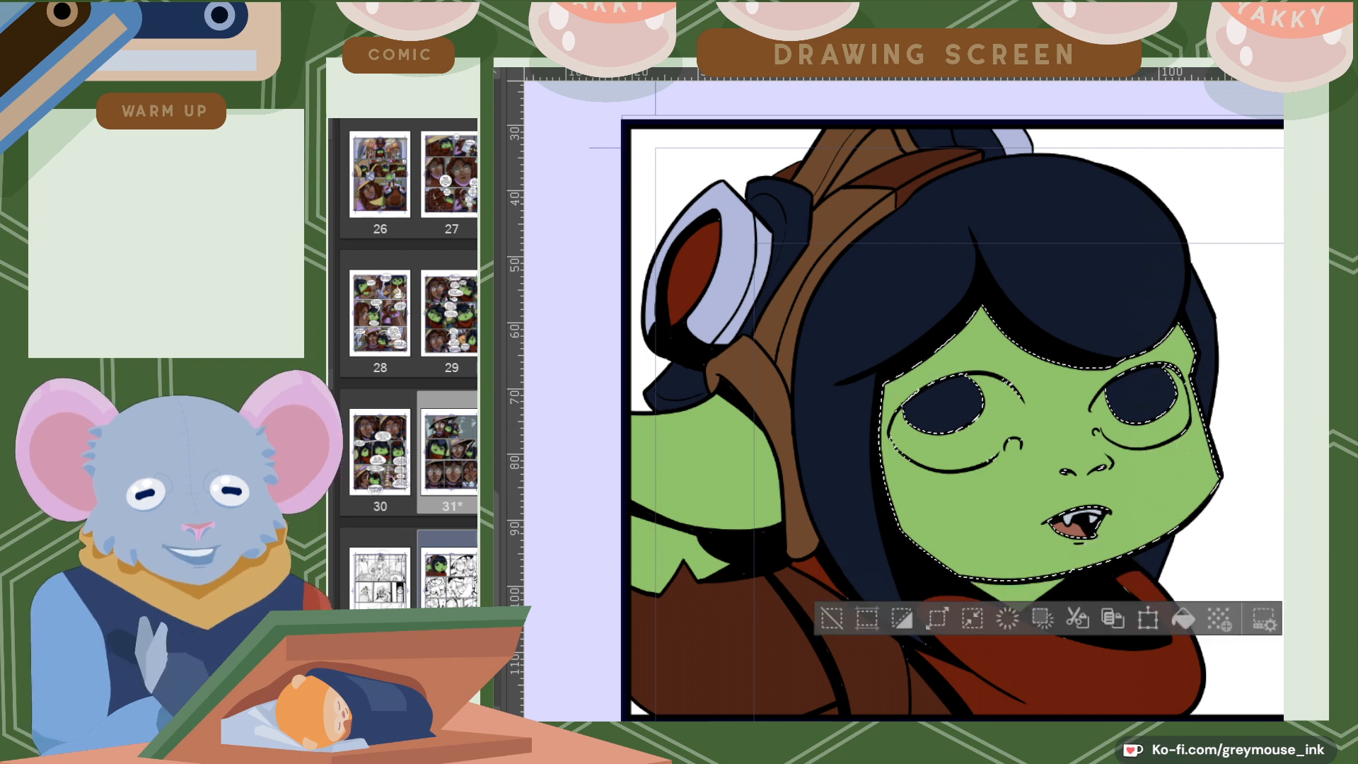
scroll(1170, 374, "down", 3)
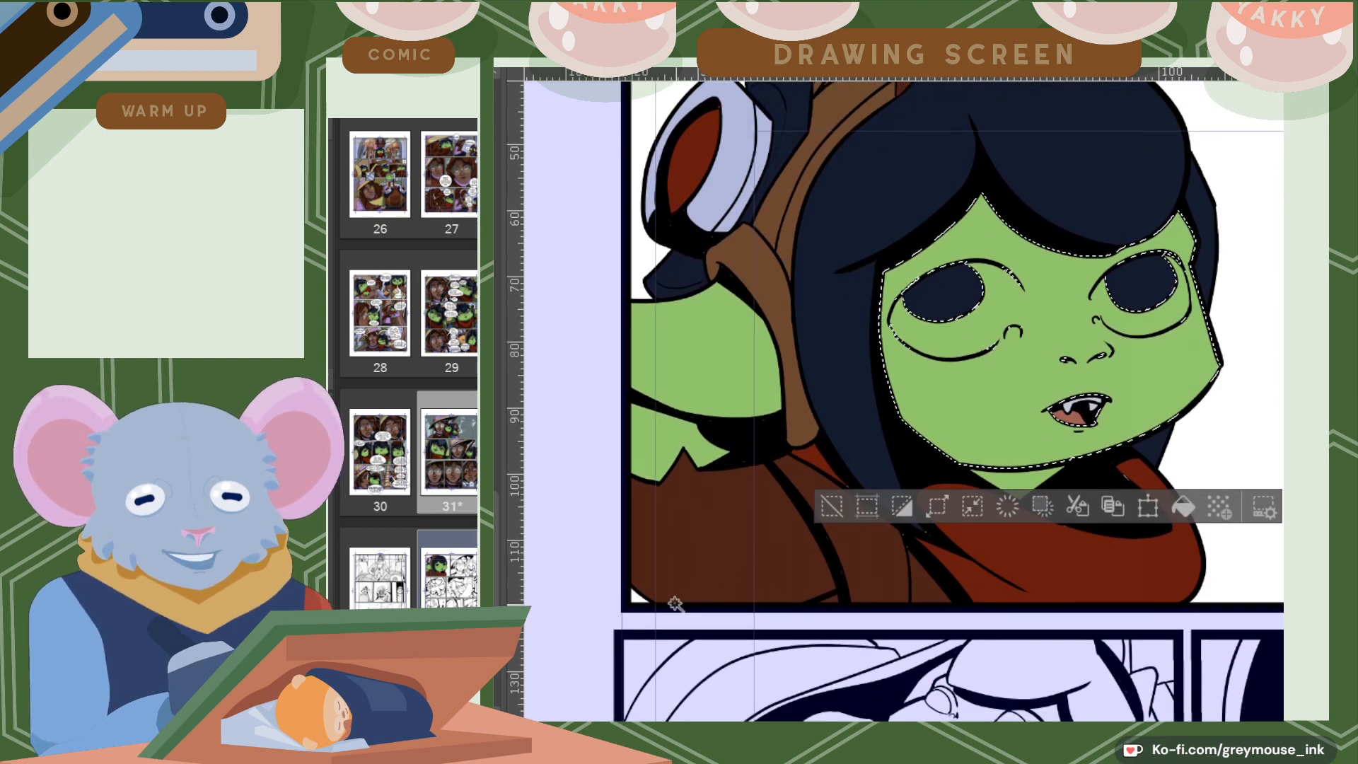
left_click(640, 598)
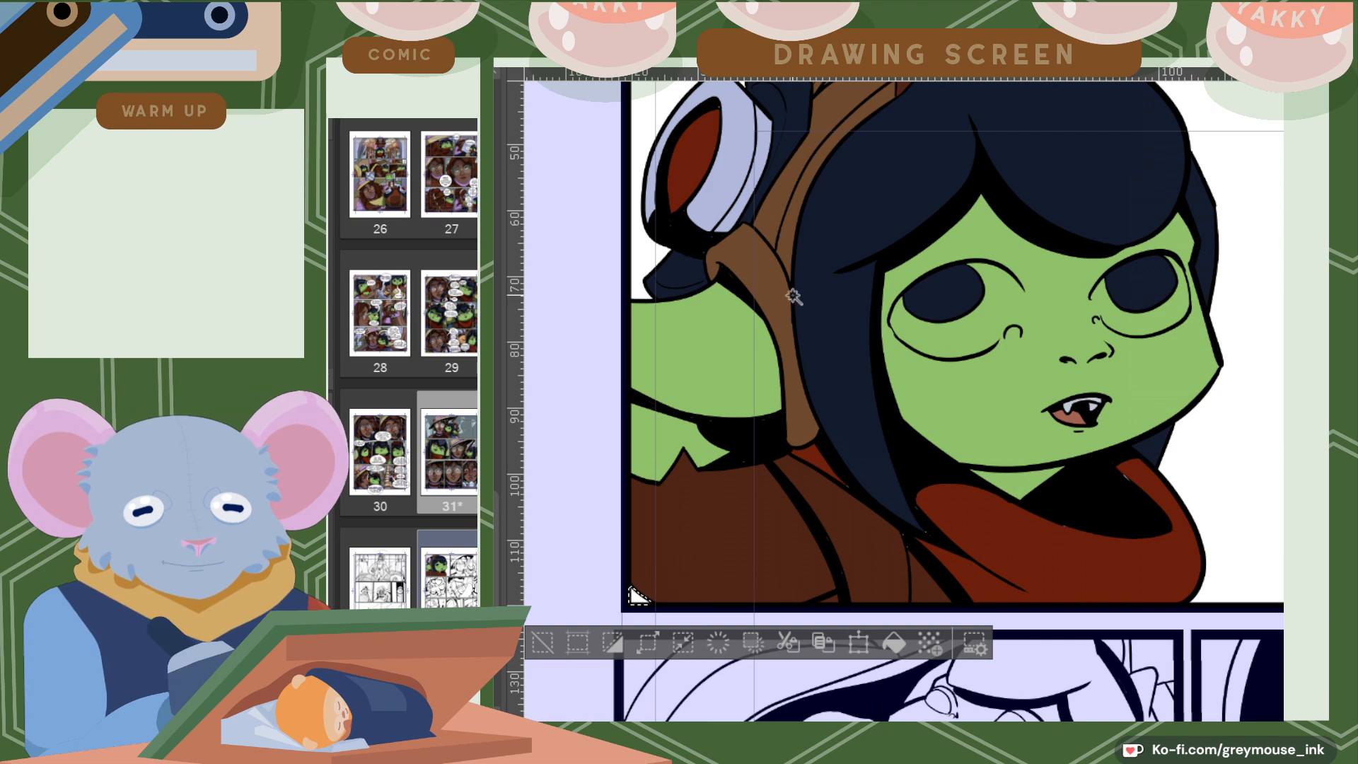
left_click(782, 59)
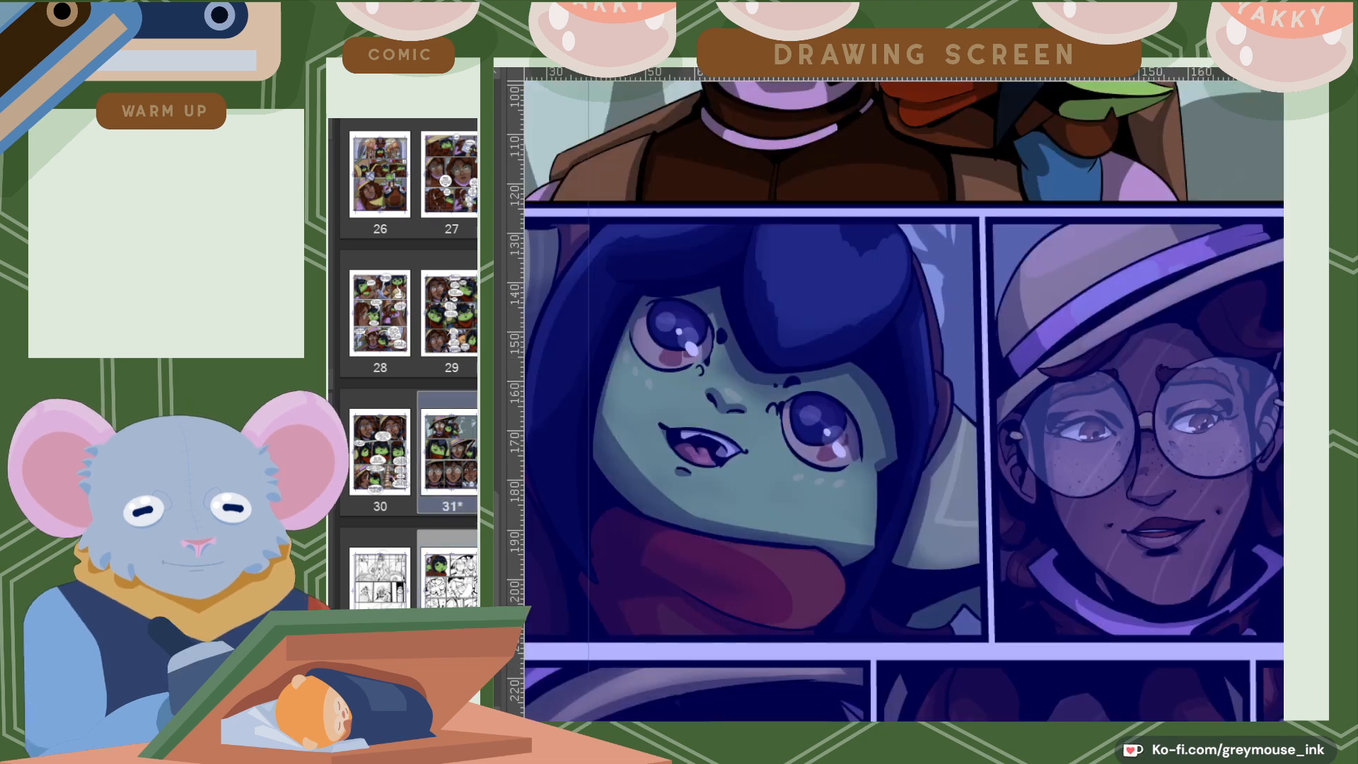
left_click(1083, 189, "alt")
left_click(785, 60)
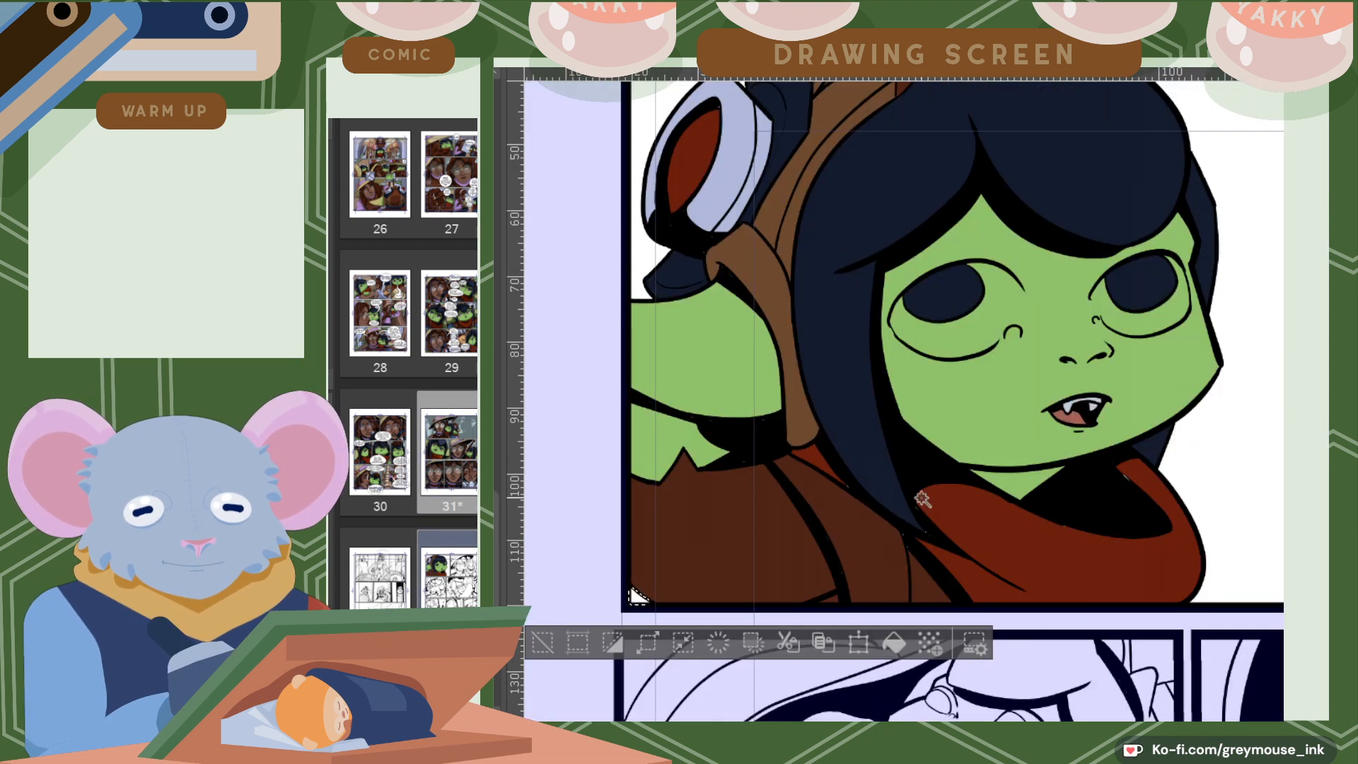
left_click(895, 644)
scroll(919, 389, "up", 3)
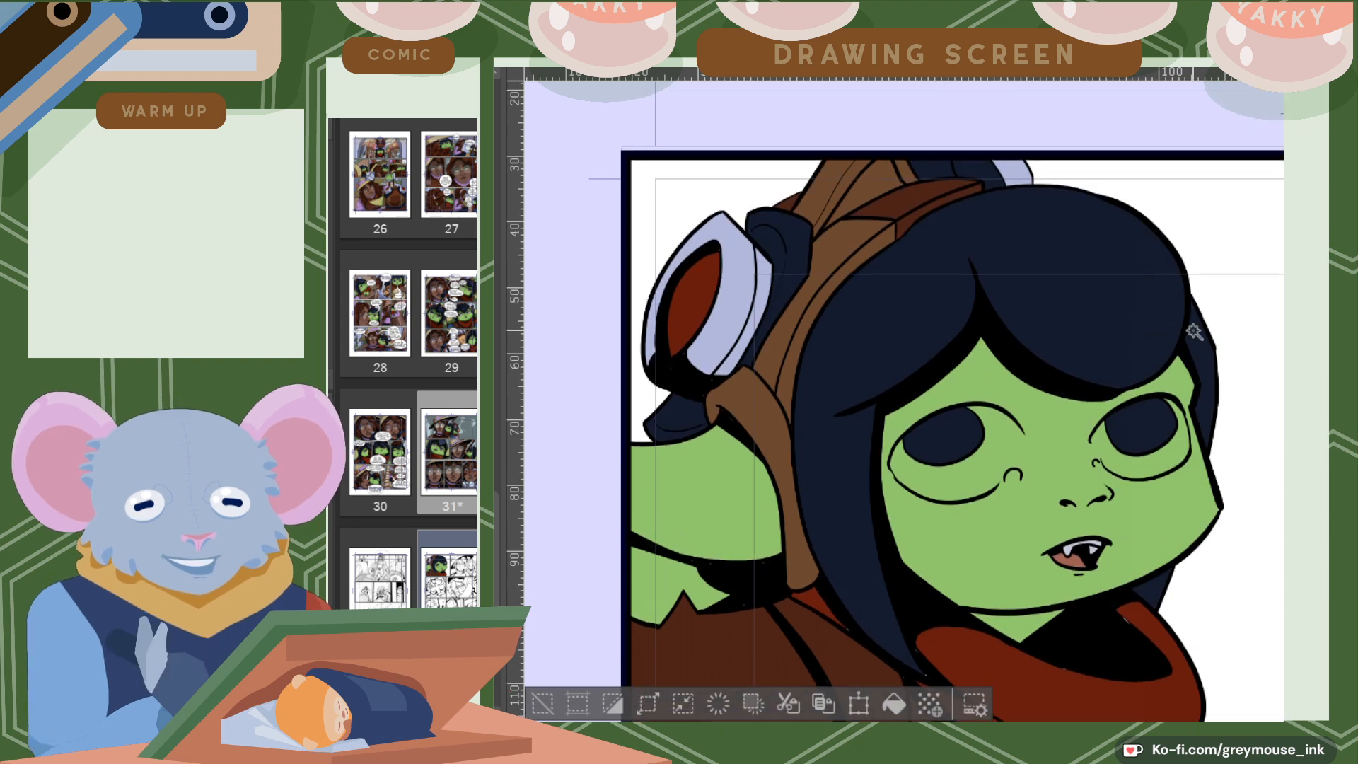
Select the goblin's face area and paint the white of the eye nearer the goggle strap with flat tan around the dark iris.
left_click(1102, 463)
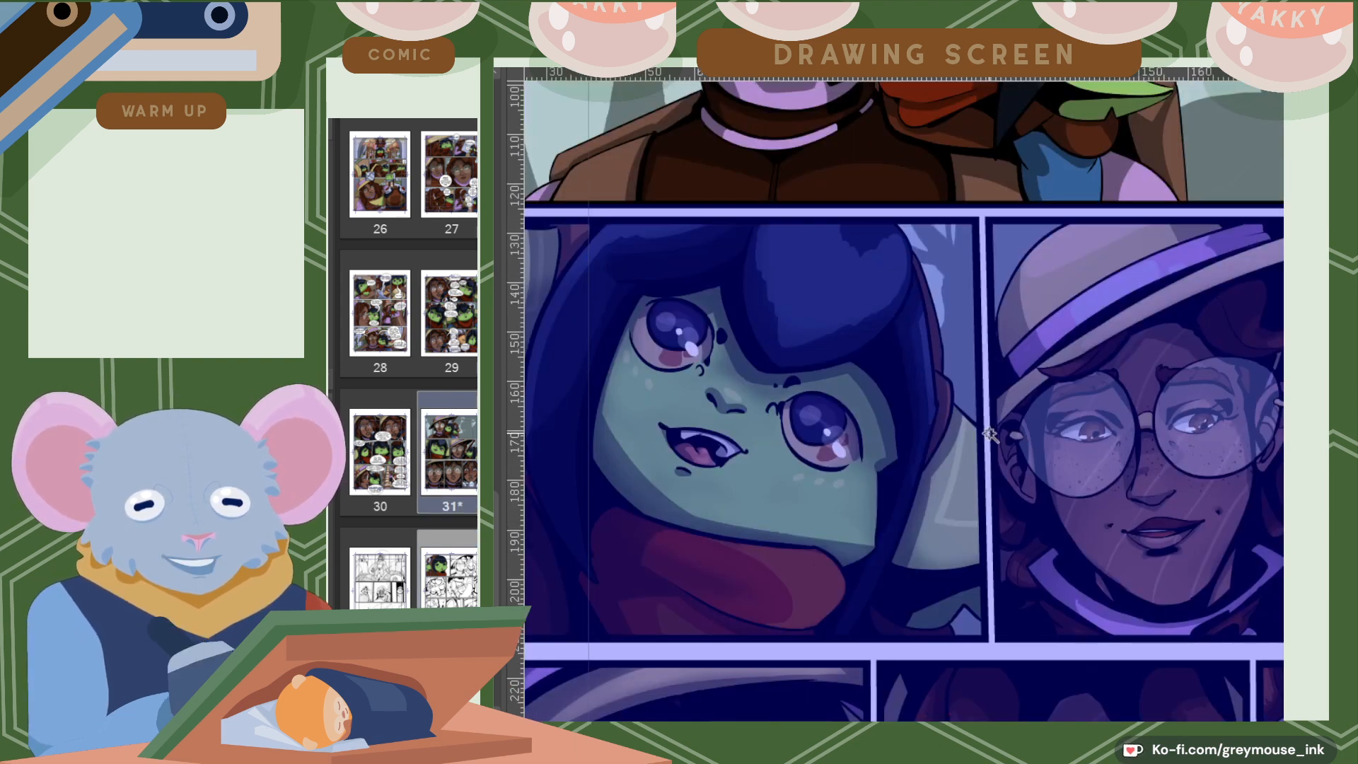
scroll(985, 419, "up", 6)
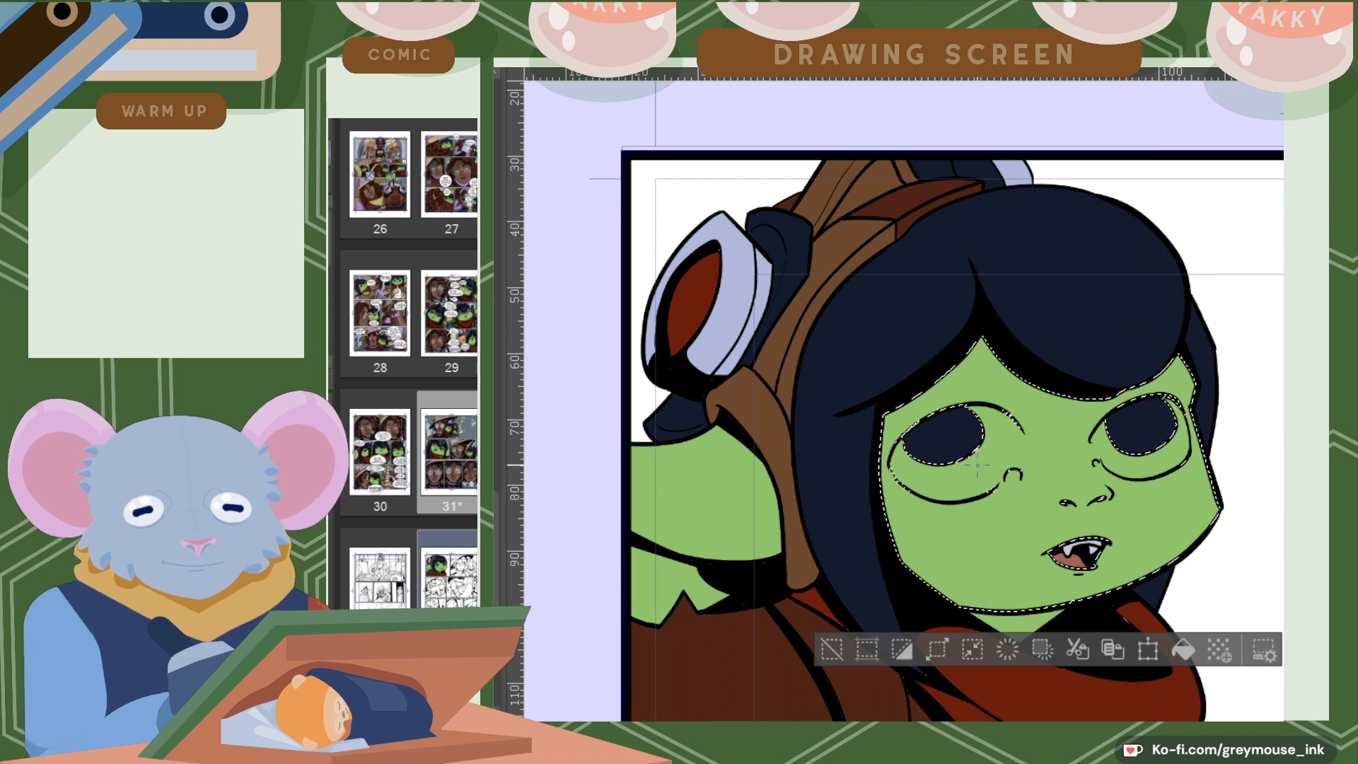
scroll(978, 465, "up", 2)
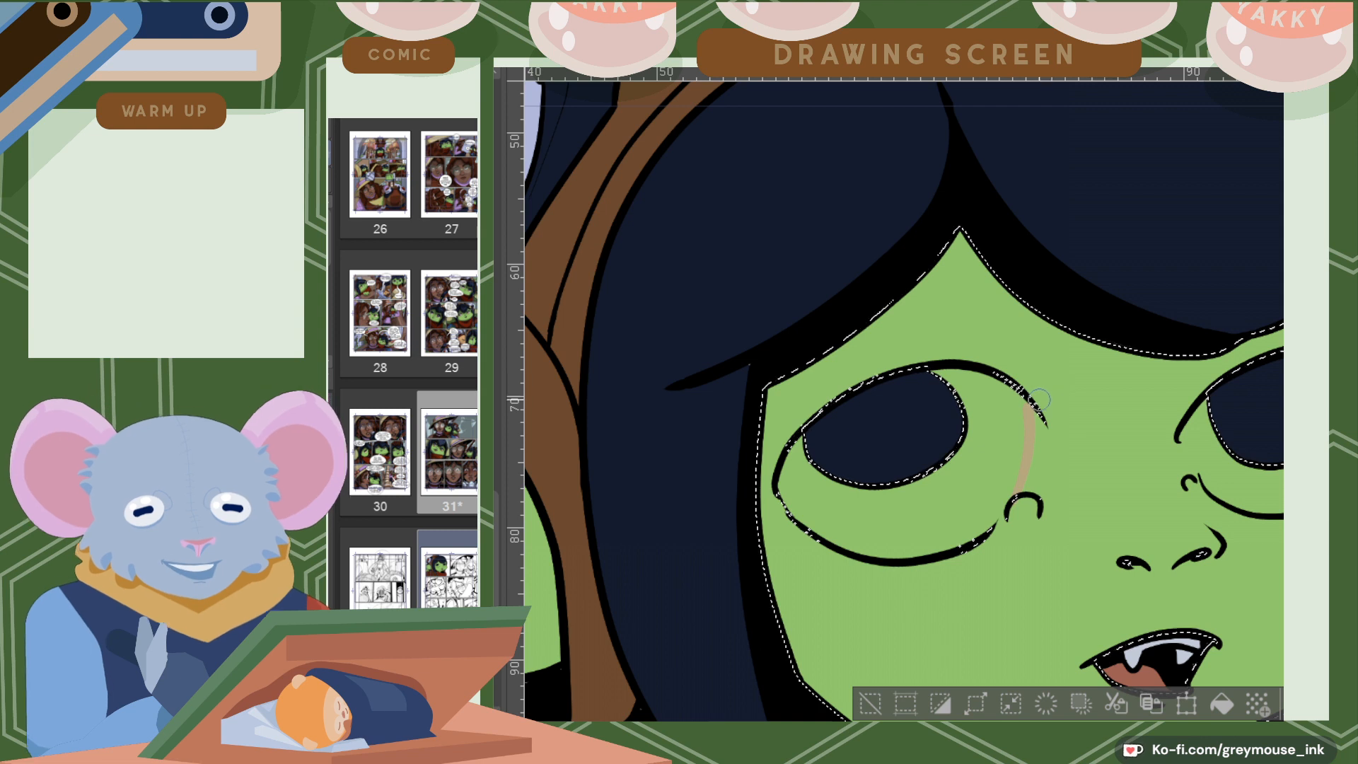
key("ctrl+z")
left_click_drag(1036, 410, 1028, 482)
key("ctrl+z")
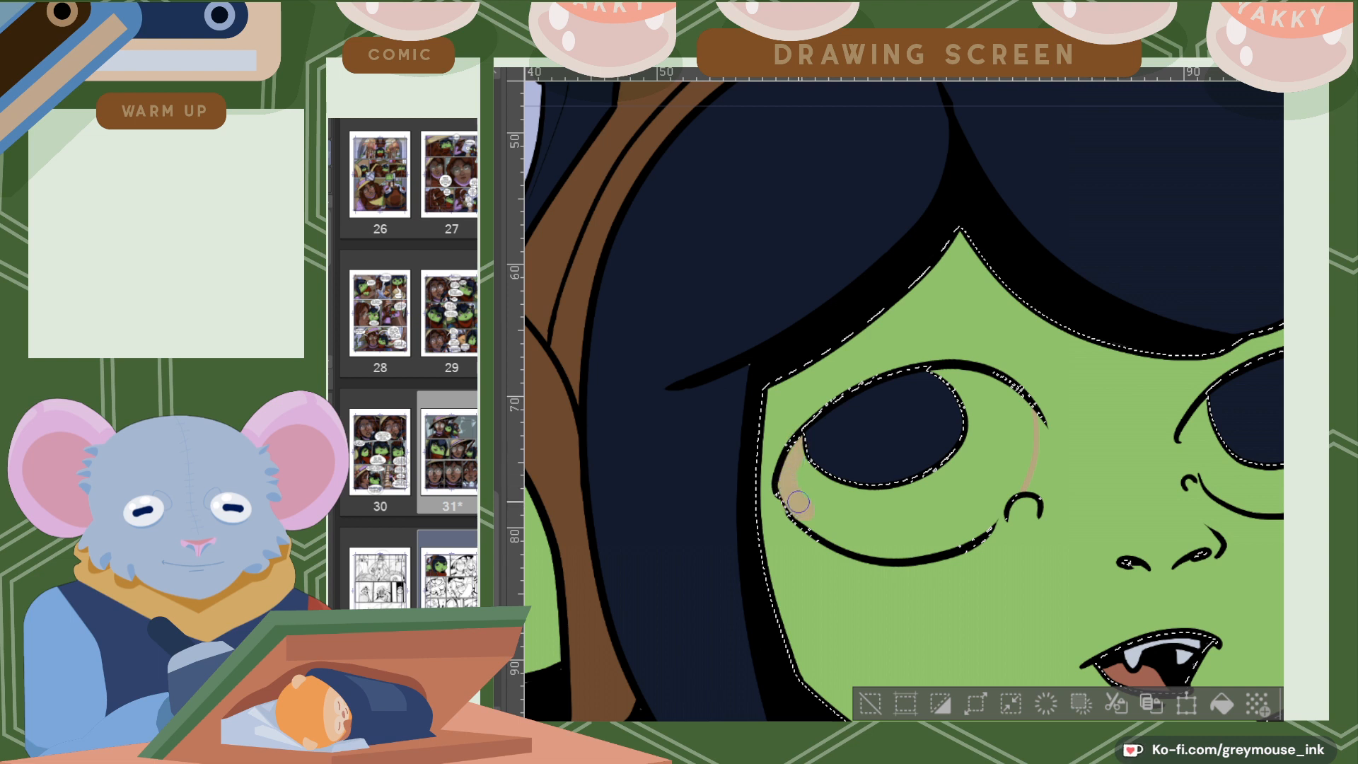
mouse_move(799, 465)
left_mouse_down()
mouse_move(810, 491)
mouse_move(812, 478)
mouse_move(912, 493)
mouse_move(974, 449)
mouse_move(880, 500)
mouse_move(830, 505)
mouse_move(836, 531)
mouse_move(820, 525)
mouse_move(877, 534)
mouse_move(833, 524)
mouse_move(864, 509)
mouse_move(903, 522)
left_mouse_up()
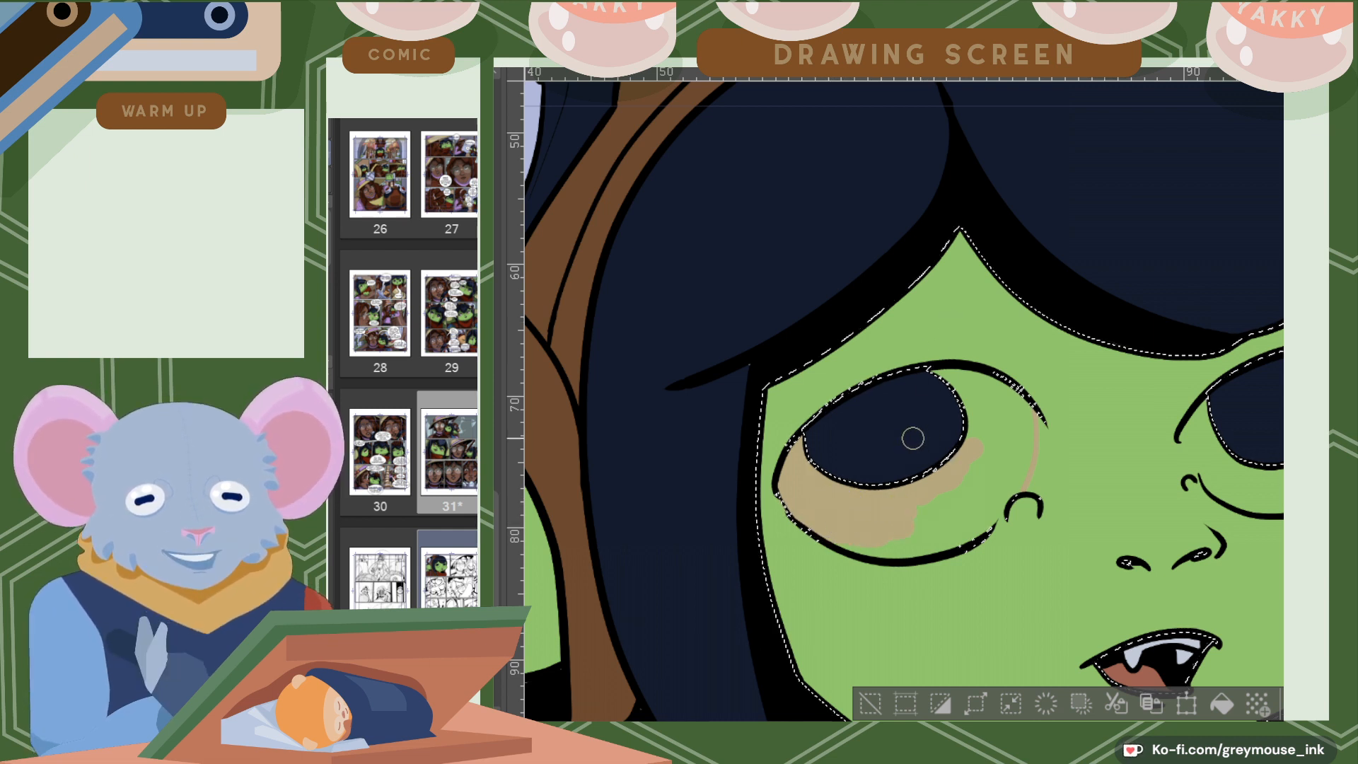
mouse_move(971, 452)
left_mouse_down()
mouse_move(988, 407)
mouse_move(937, 371)
mouse_move(1013, 414)
mouse_move(1003, 394)
mouse_move(1021, 434)
mouse_move(1018, 412)
mouse_move(1011, 478)
mouse_move(1019, 433)
left_mouse_up()
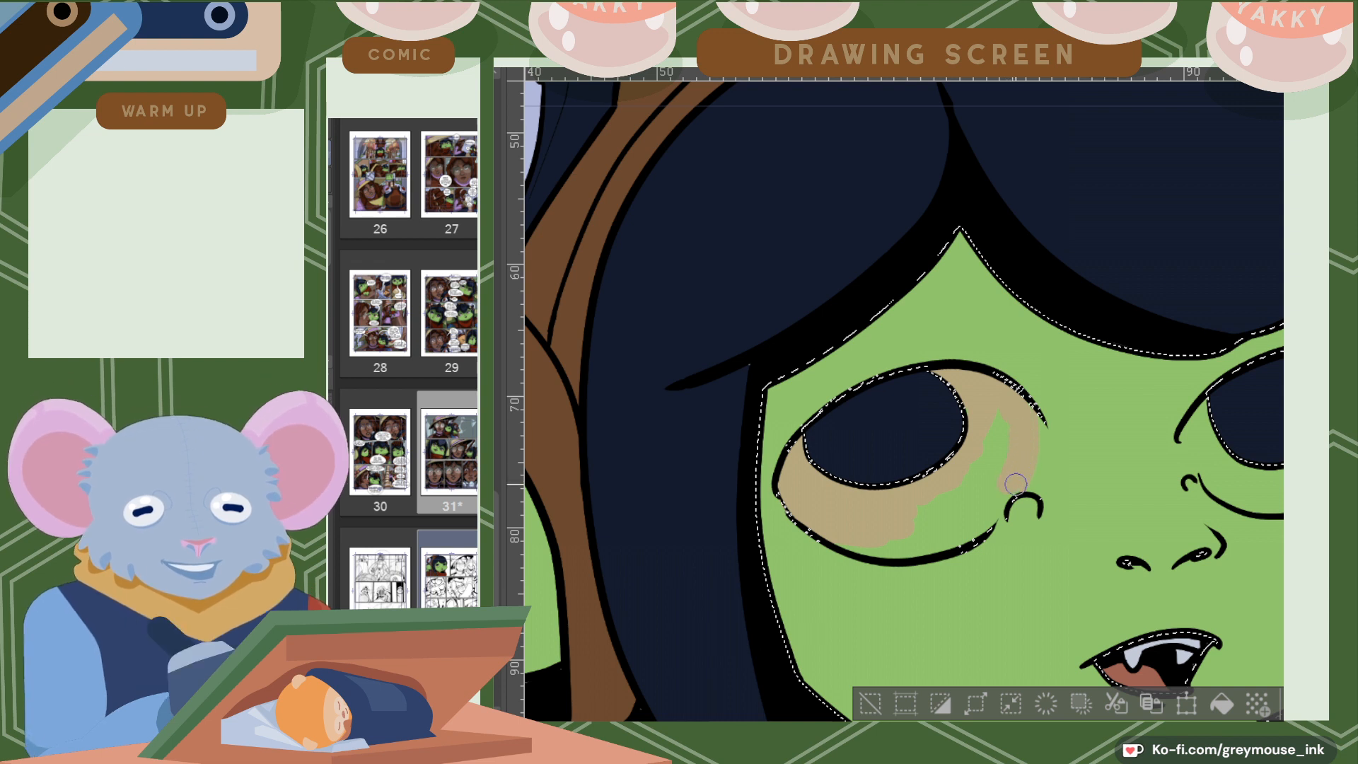
left_click_drag(963, 531, 894, 545)
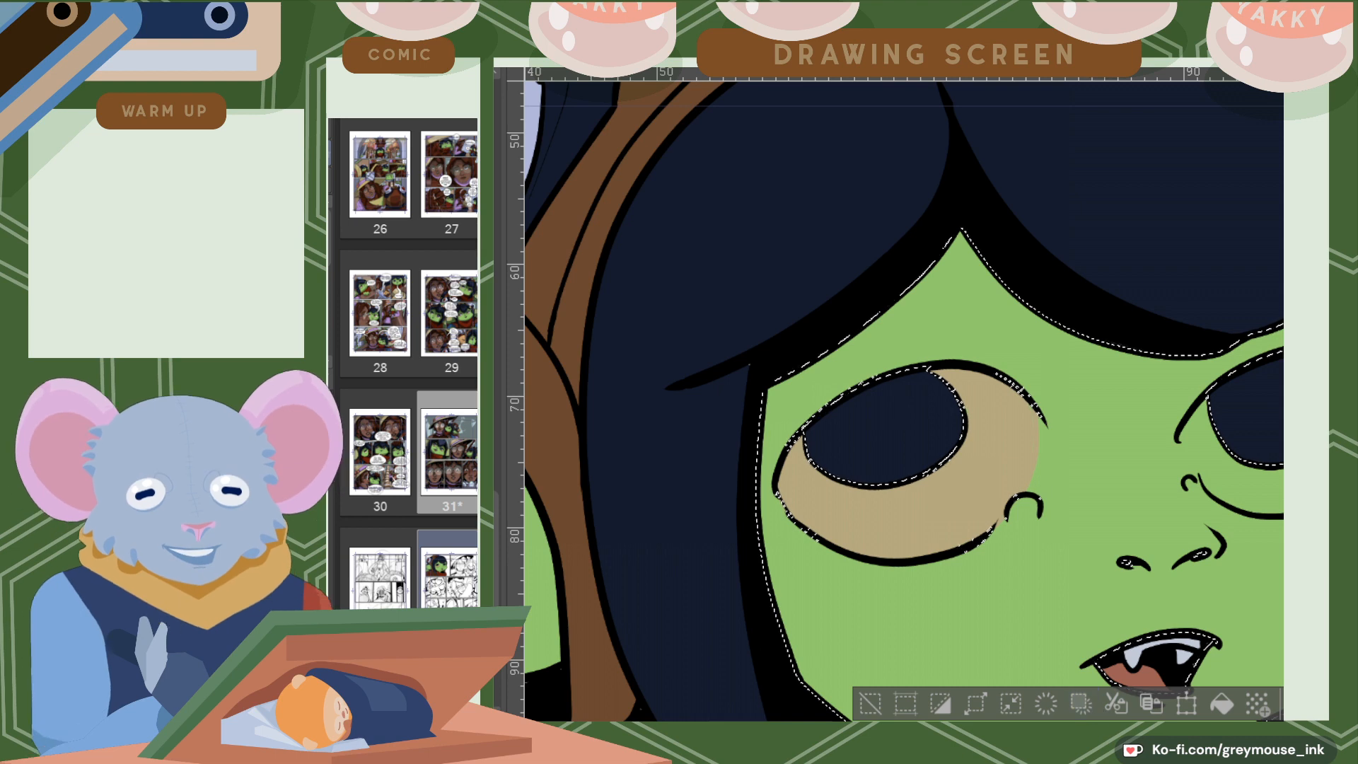
Paint the white of the goblin's other eye in the same tan and clear the face selection.
left_click_drag(1095, 727, 1116, 727)
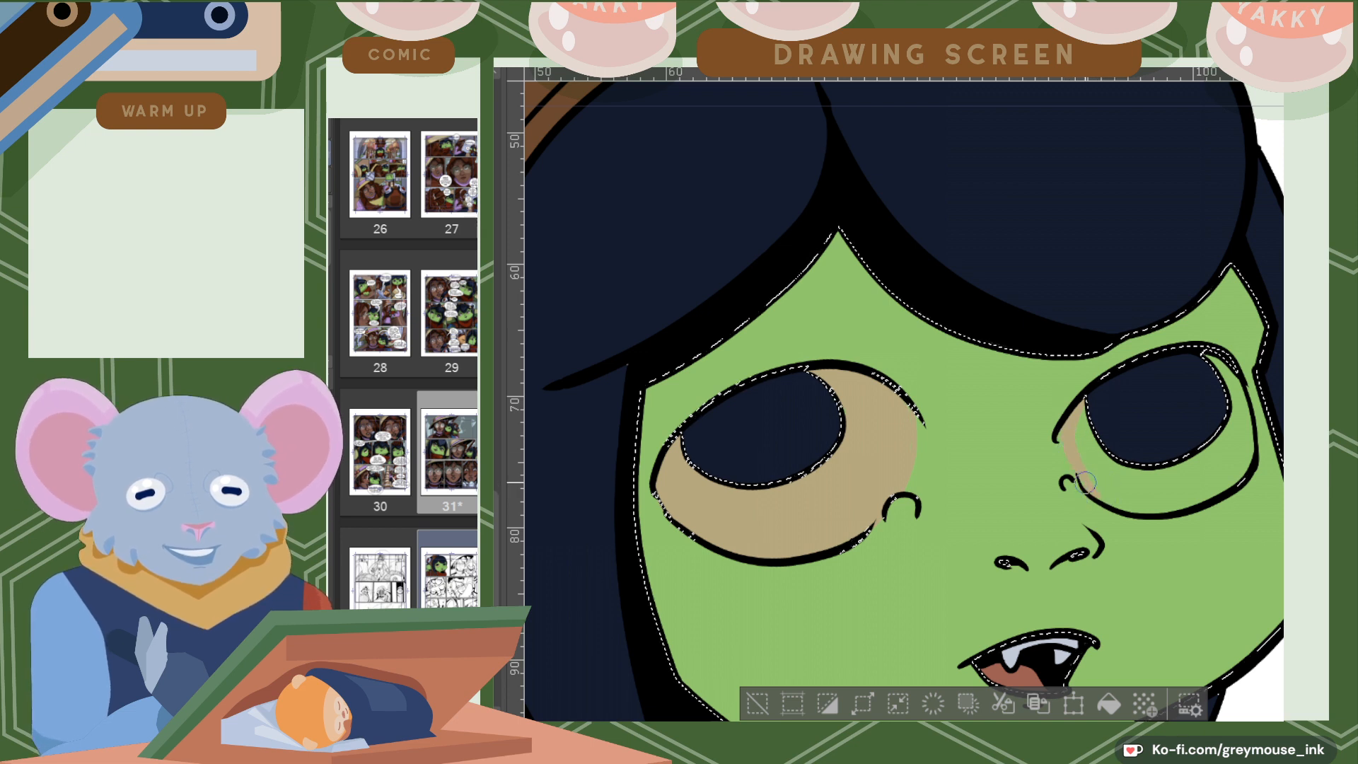
left_click_drag(1076, 411, 1089, 443)
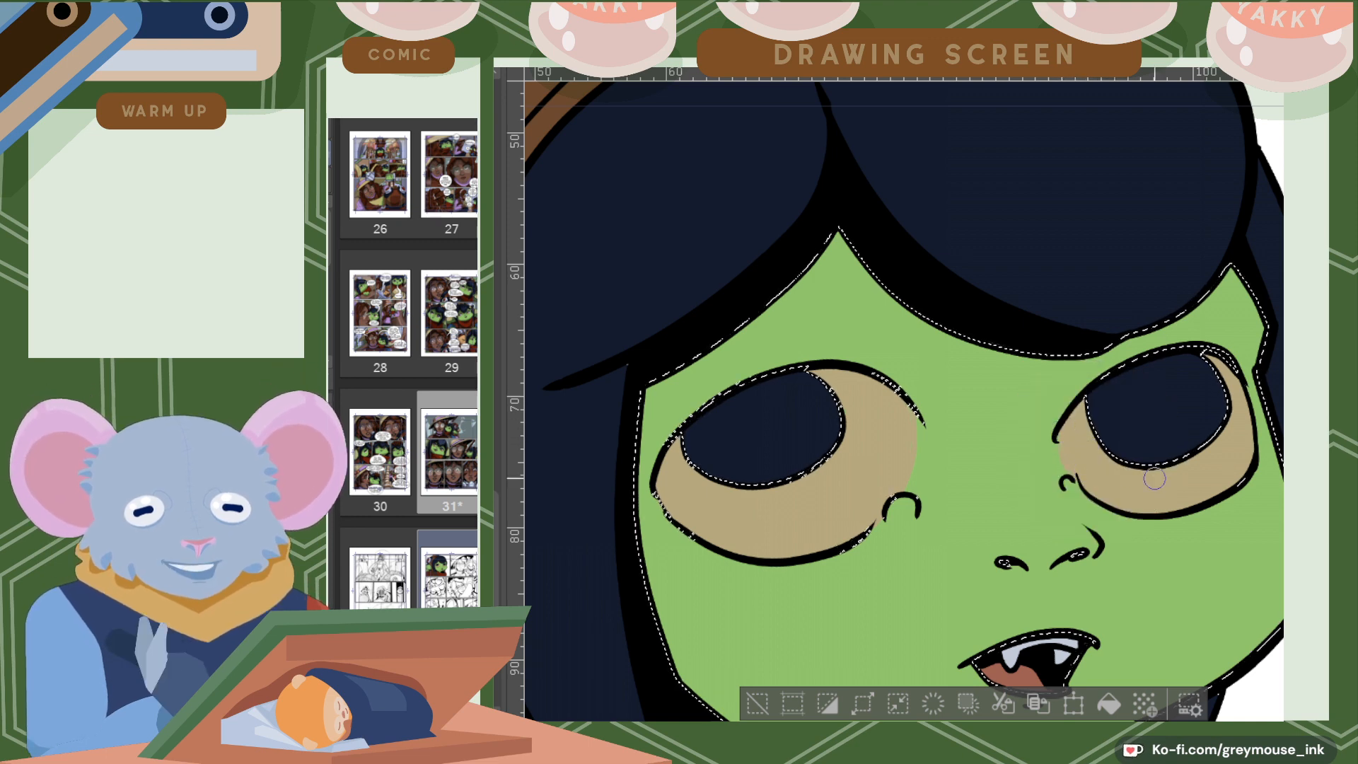
scroll(1133, 502, "down", 3)
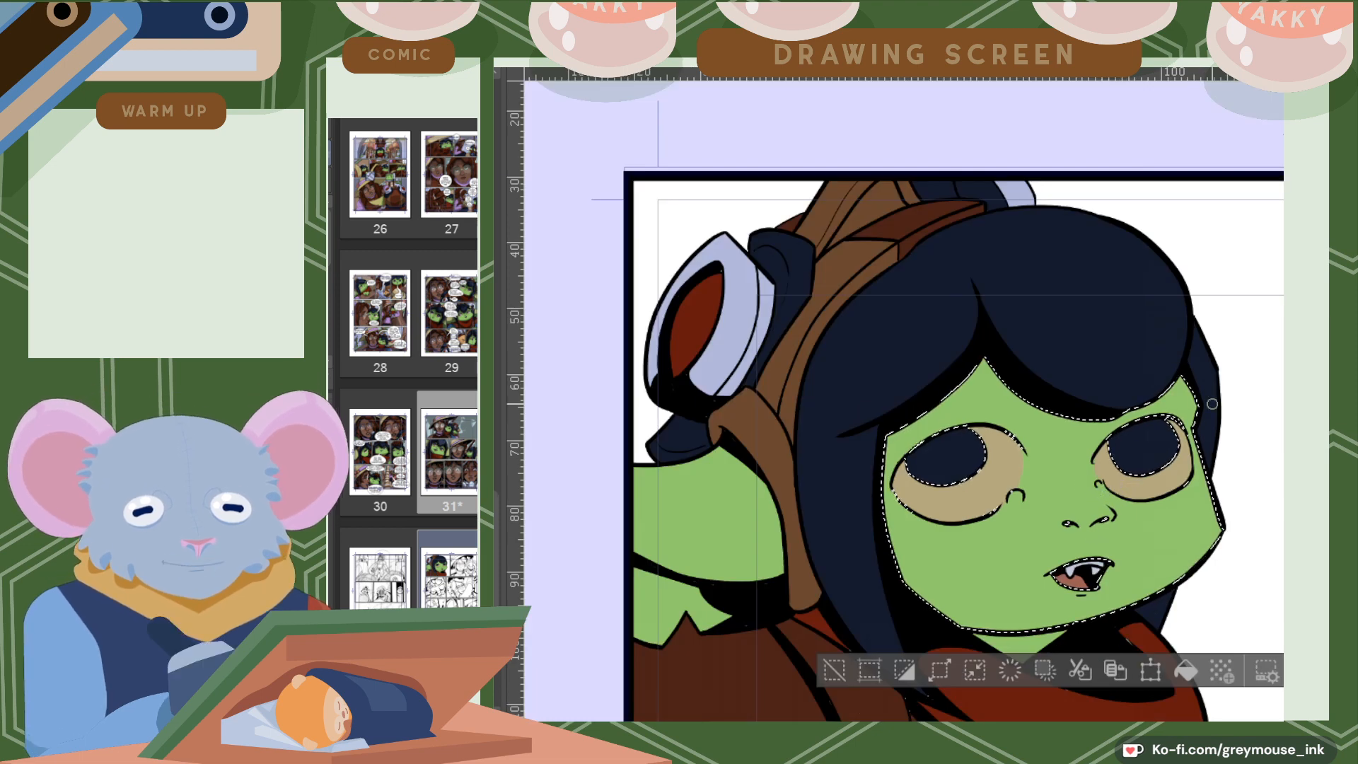
scroll(955, 401, "down", 1)
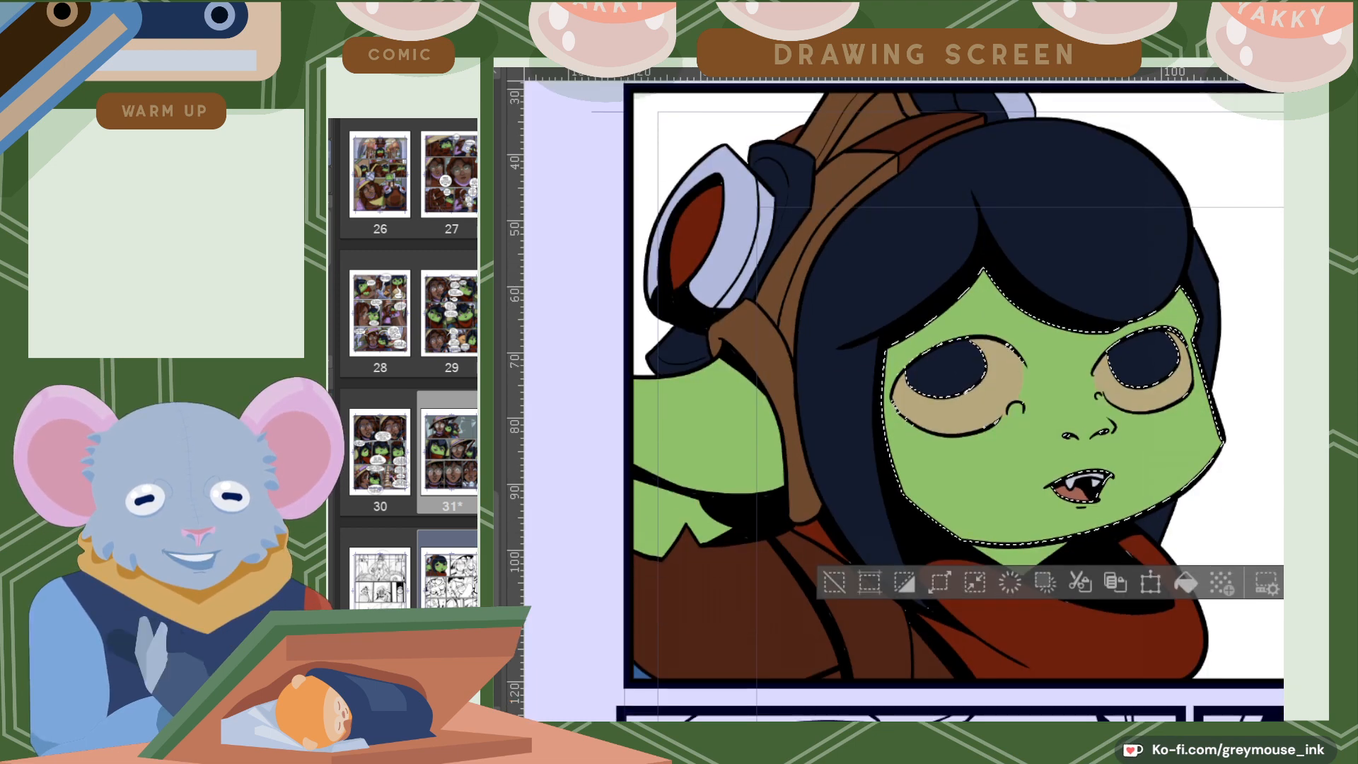
key("m")
key("ctrl+d")
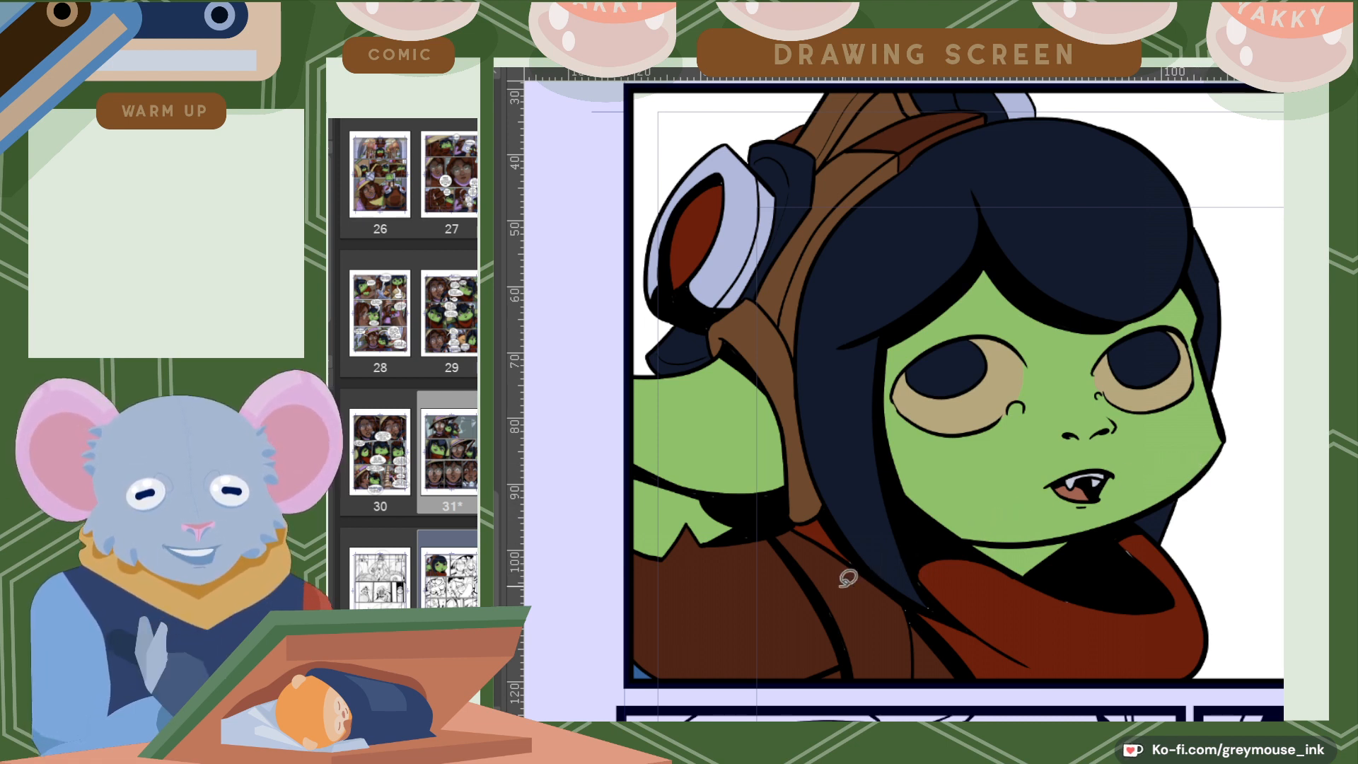
Brush over the tiny unfilled specks along the long hair strand beside the strap and red scarf.
scroll(866, 538, "up", 2)
scroll(864, 553, "up", 1)
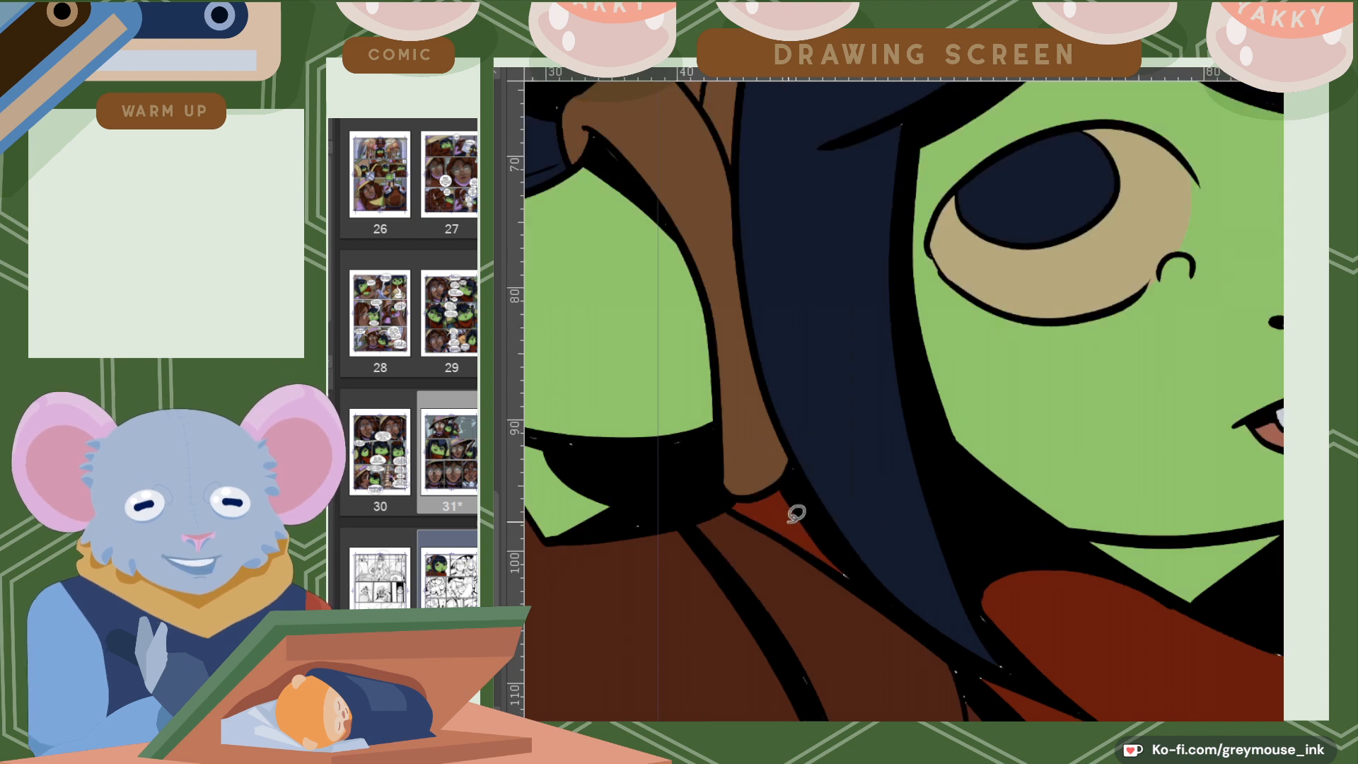
key("b")
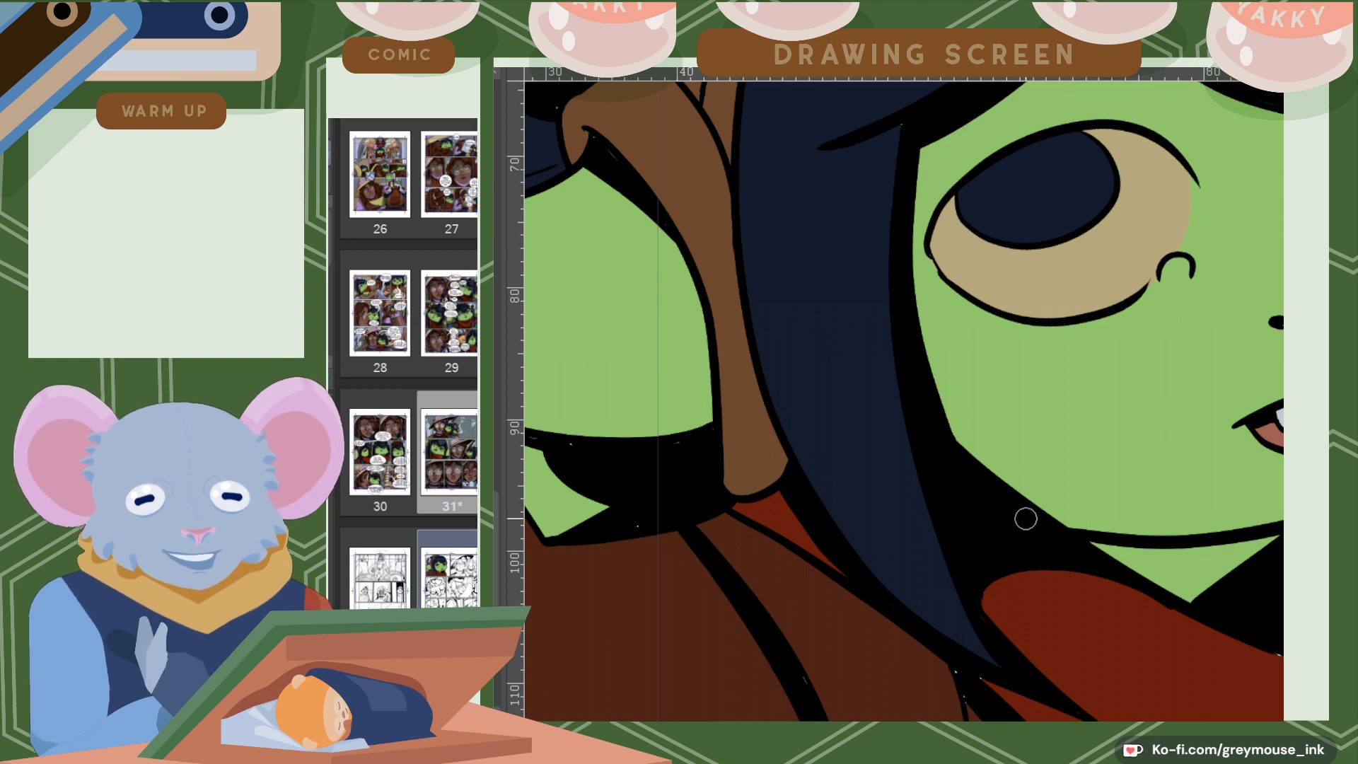
Paint the small triangle below the jacket at the panel's lower border with the blue sampled from the corner gap.
scroll(1046, 504, "down", 3)
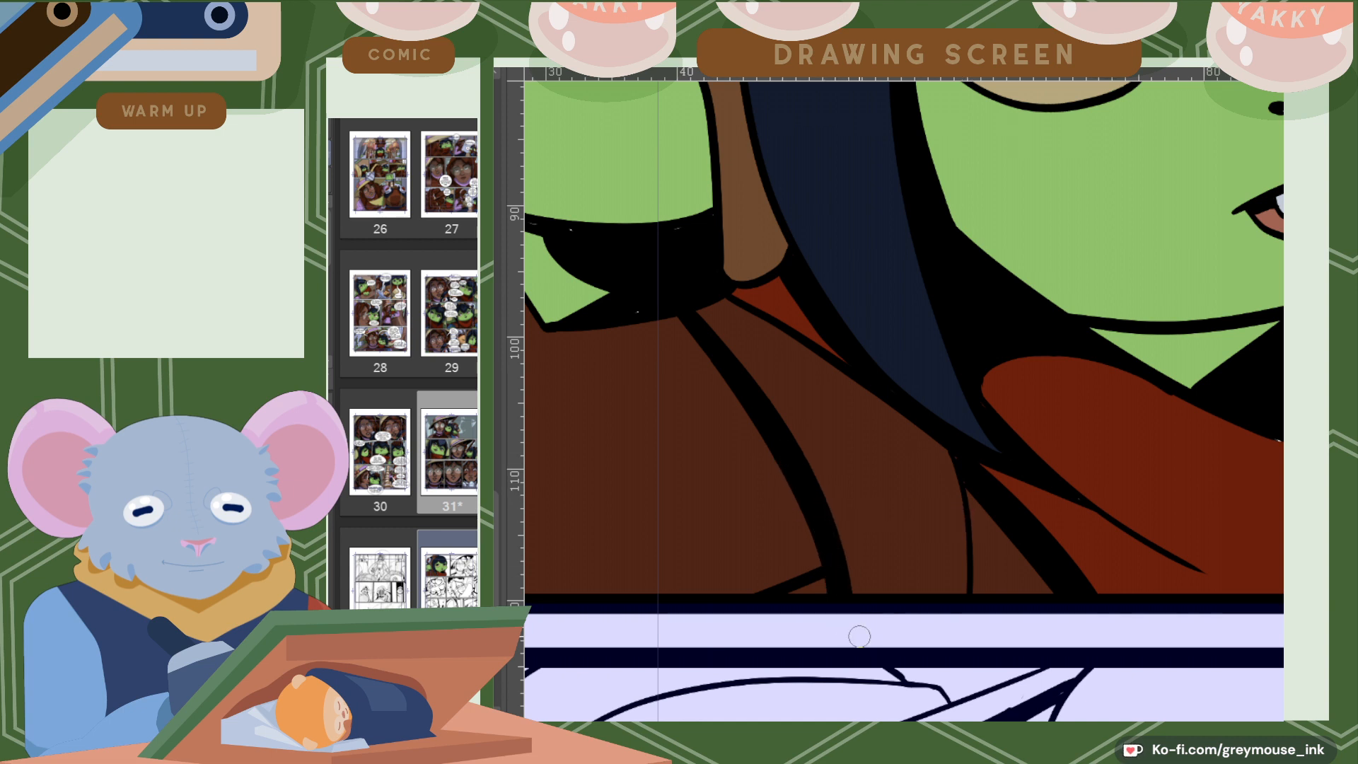
mouse_move(966, 728)
left_mouse_down()
mouse_move(849, 728)
mouse_move(919, 728)
left_mouse_up()
left_click(652, 585, "alt")
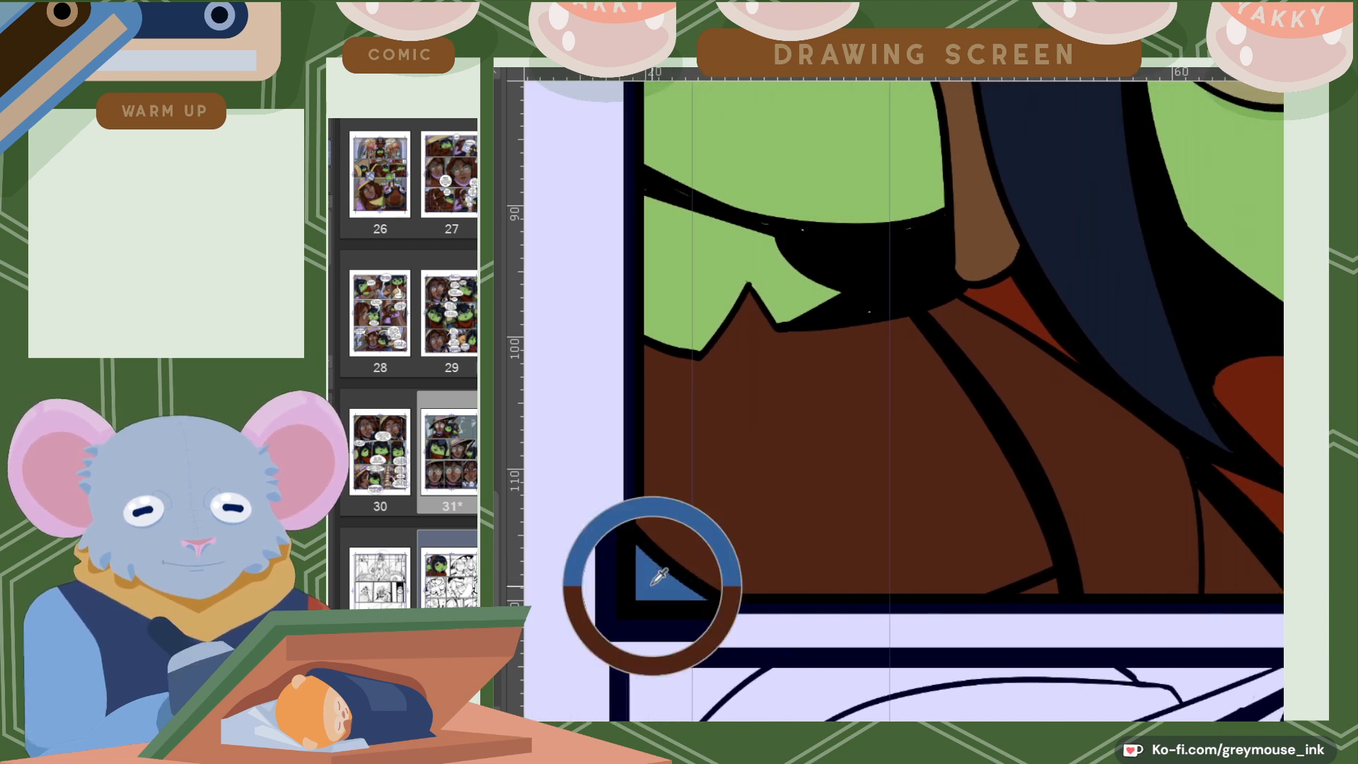
left_click_drag(1007, 595, 1049, 582)
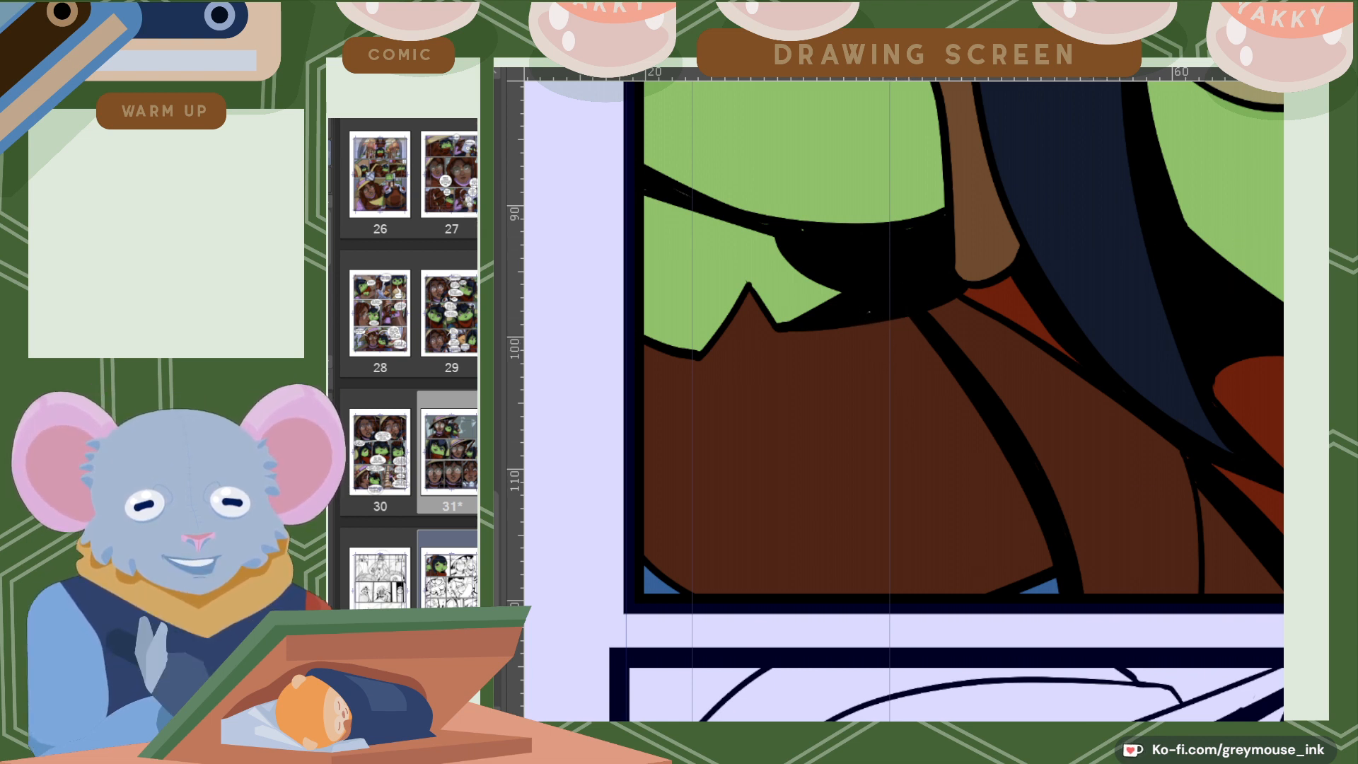
Sample the navy of the hair behind the cheek and touch up tiny unfilled gaps around the goggle lens, strap and fringe.
left_click_drag(1075, 728, 1145, 728)
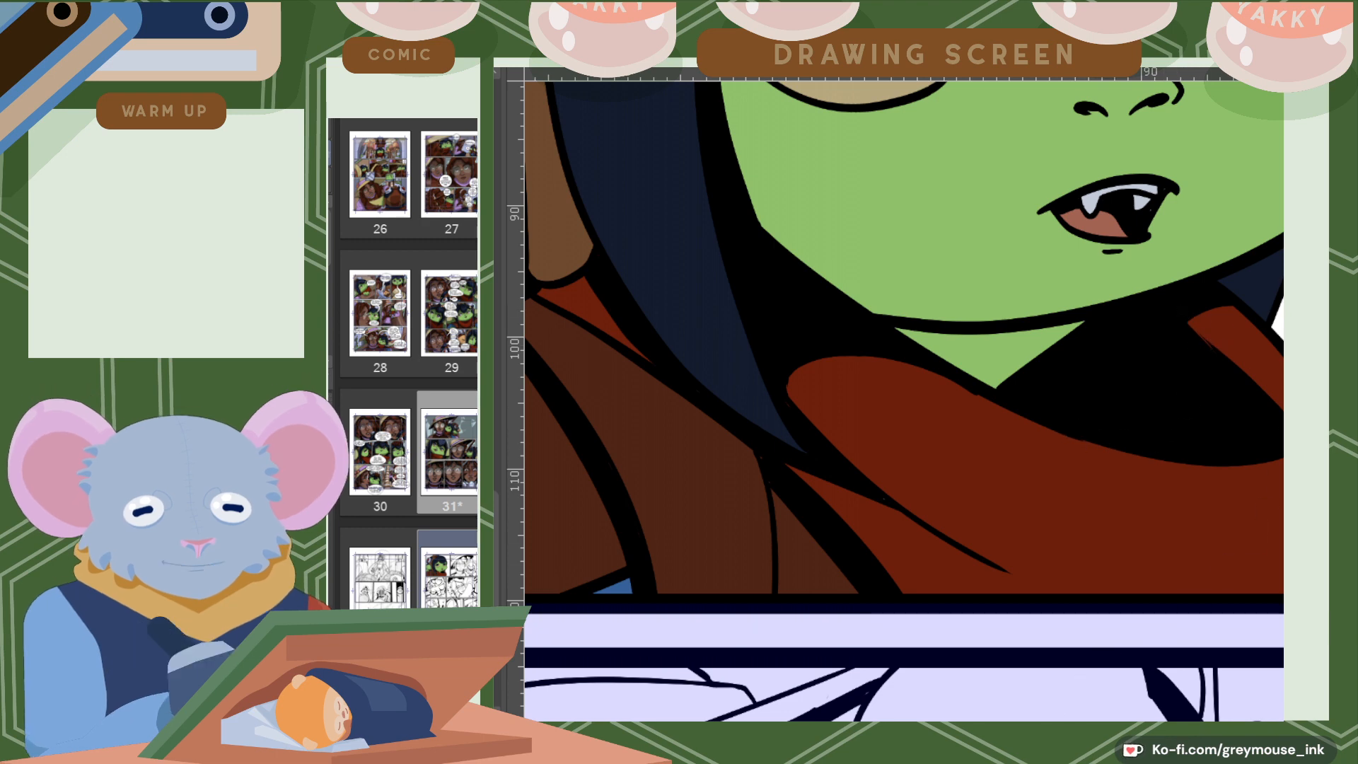
left_click_drag(1068, 728, 1117, 729)
left_click_drag(1289, 424, 1290, 375)
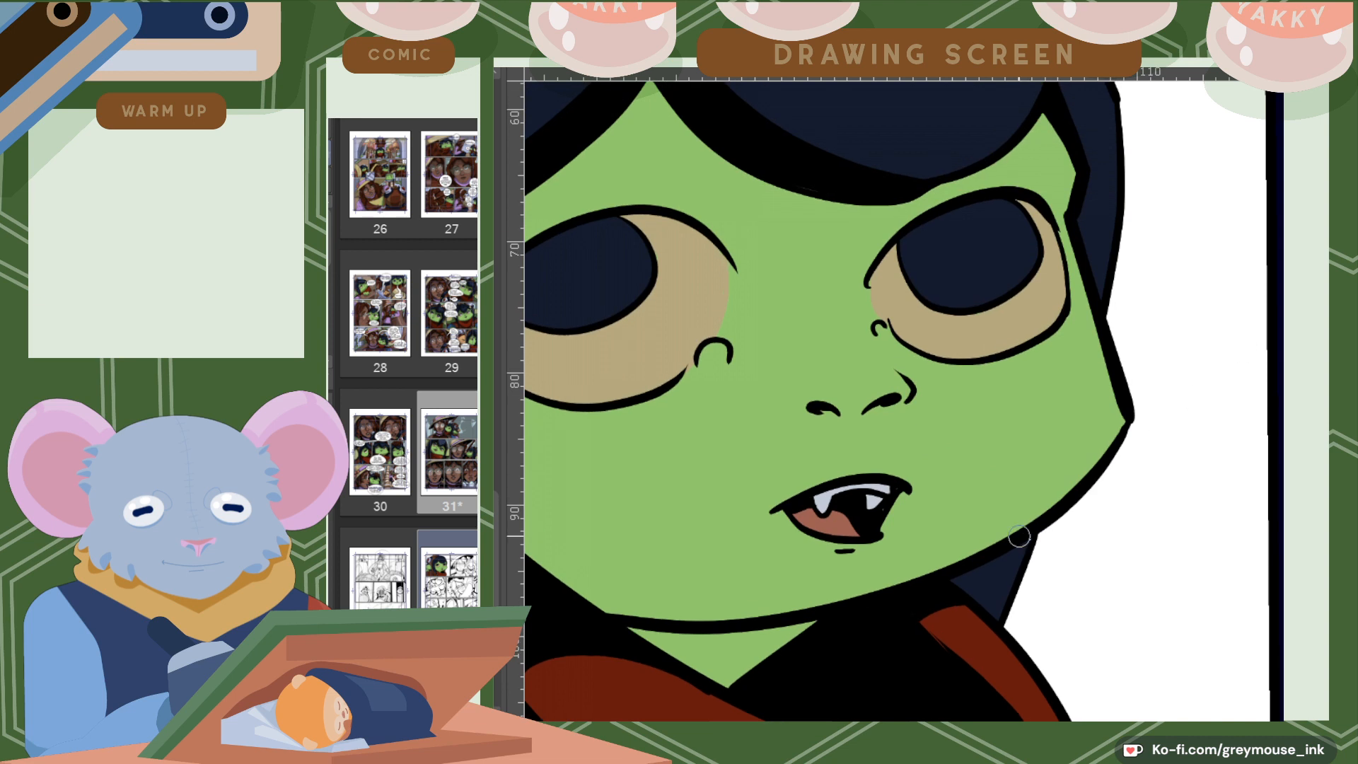
left_click(1004, 576, "alt")
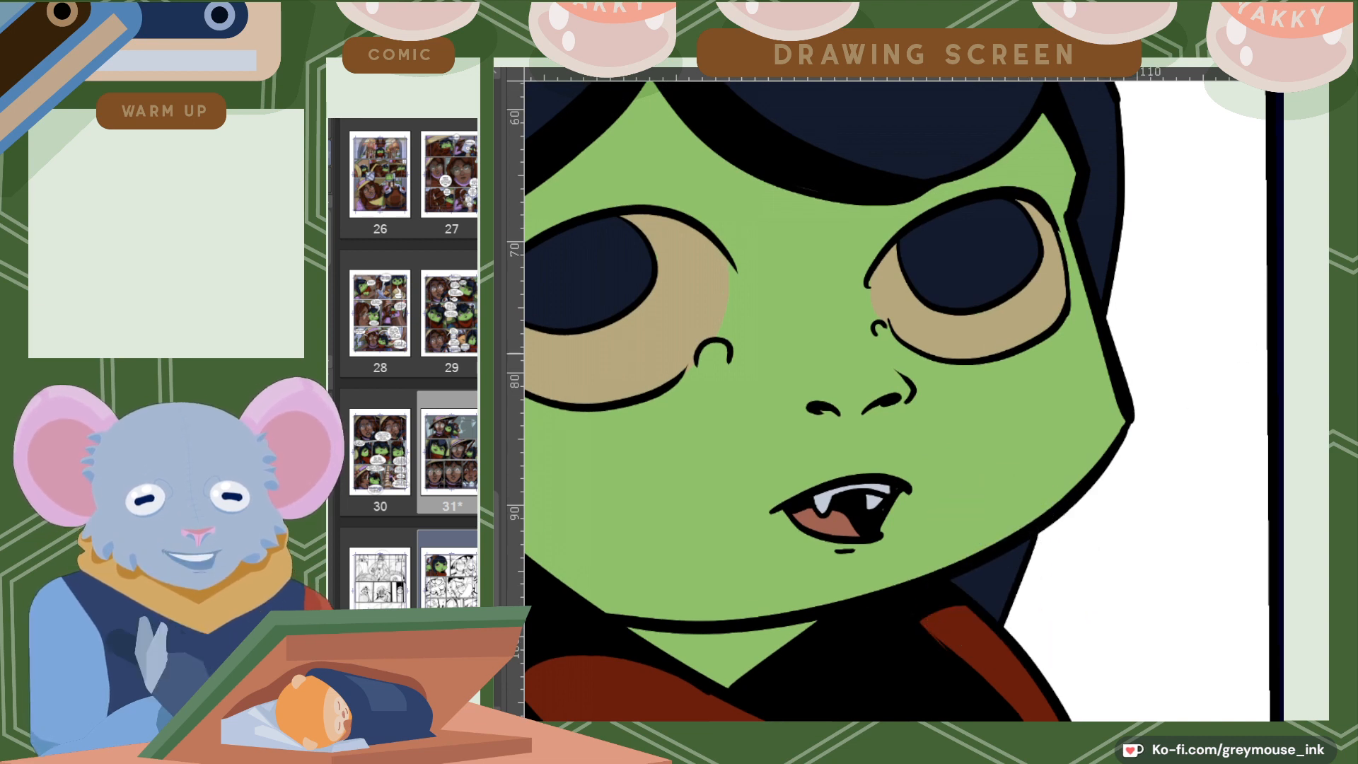
left_click_drag(1290, 405, 1290, 352)
left_click_drag(1096, 728, 1019, 727)
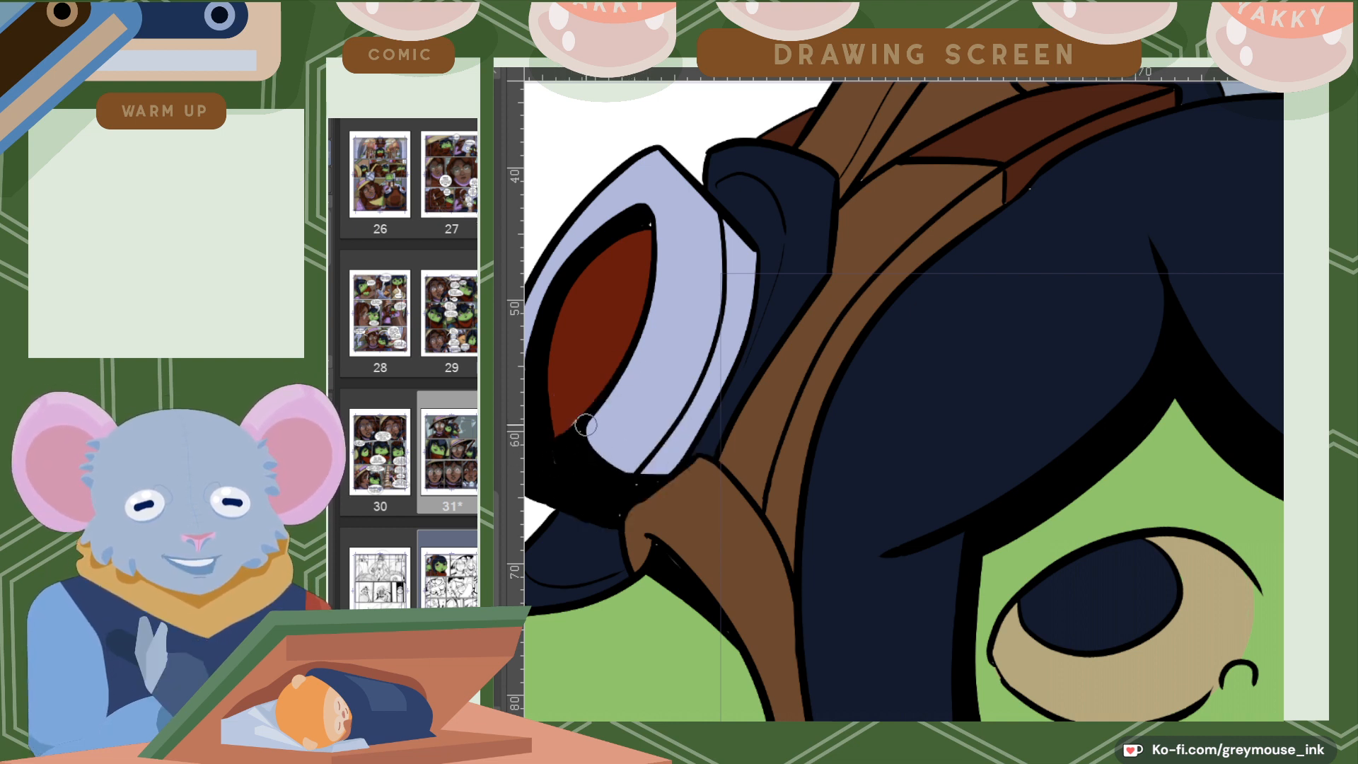
left_click_drag(584, 423, 587, 431)
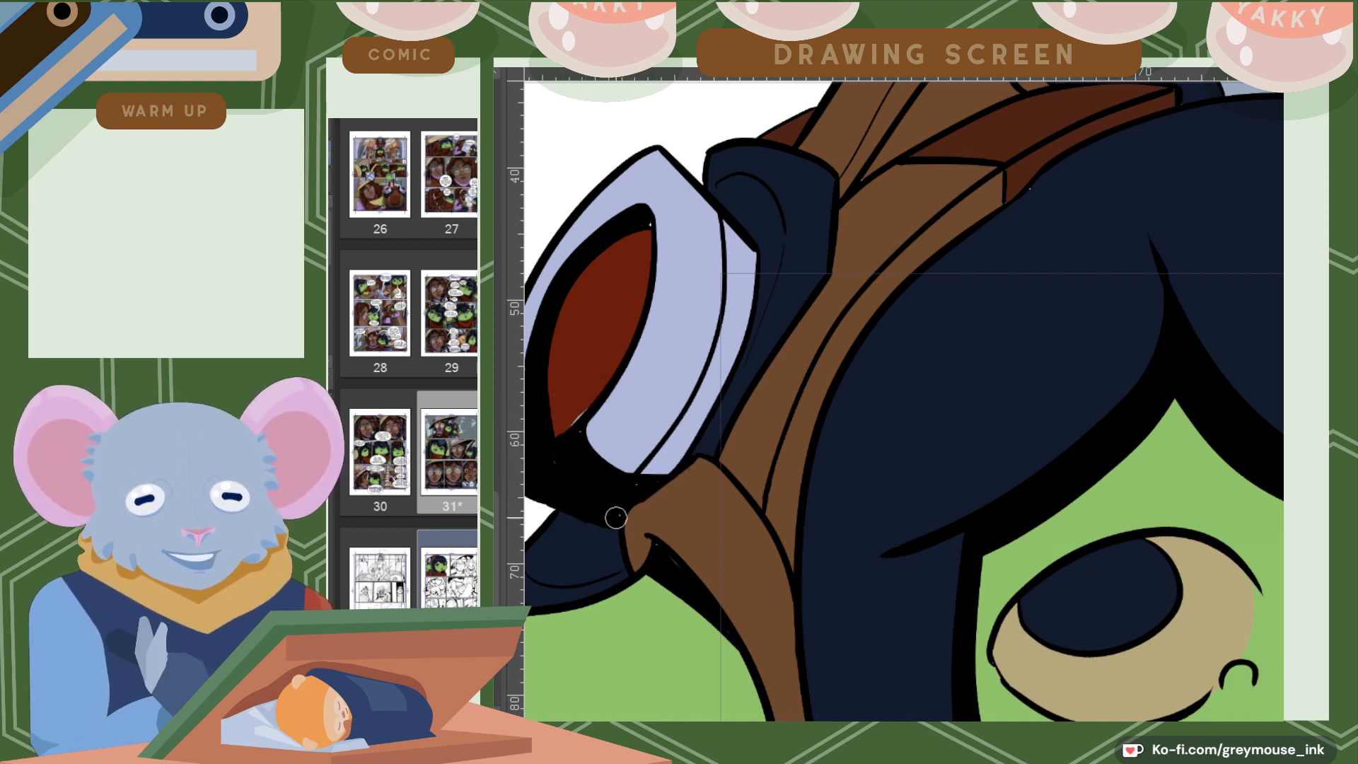
left_click_drag(655, 550, 659, 548)
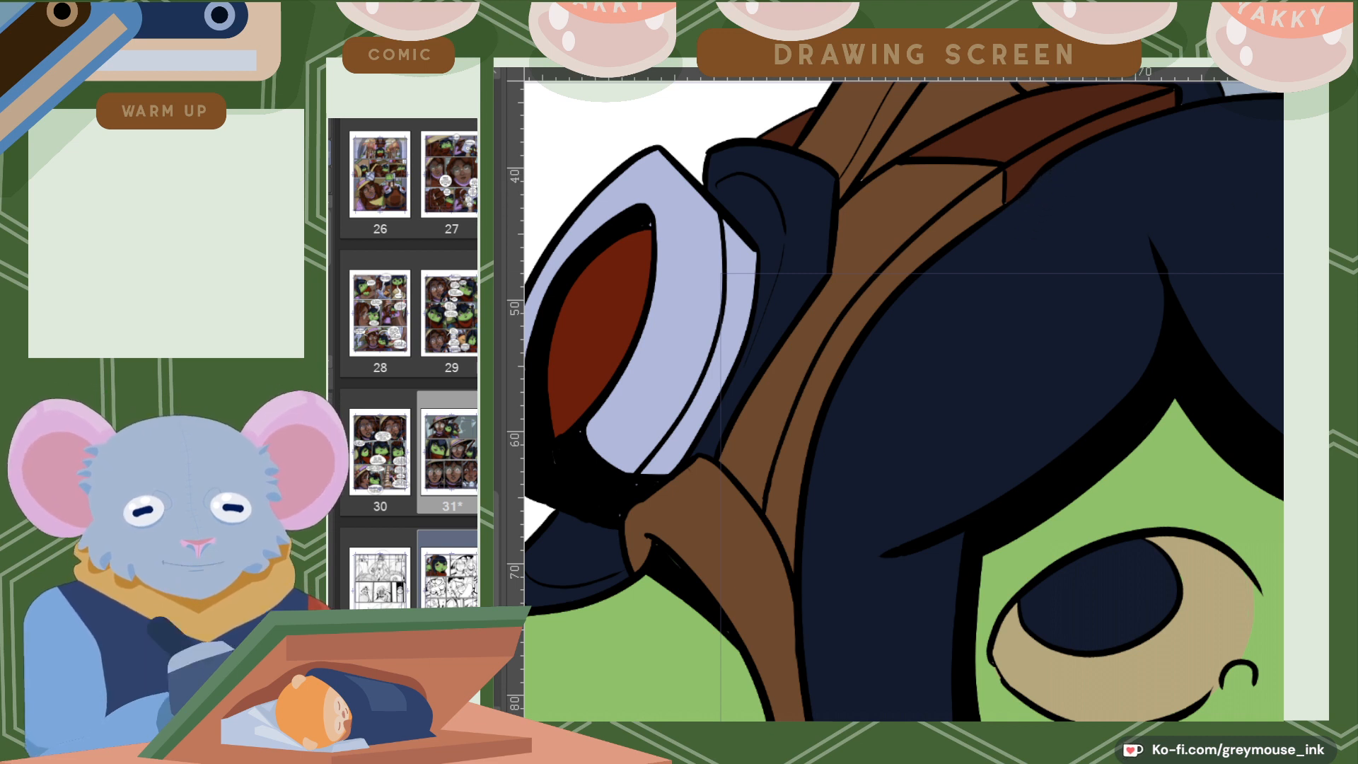
scroll(904, 401, "up", 3)
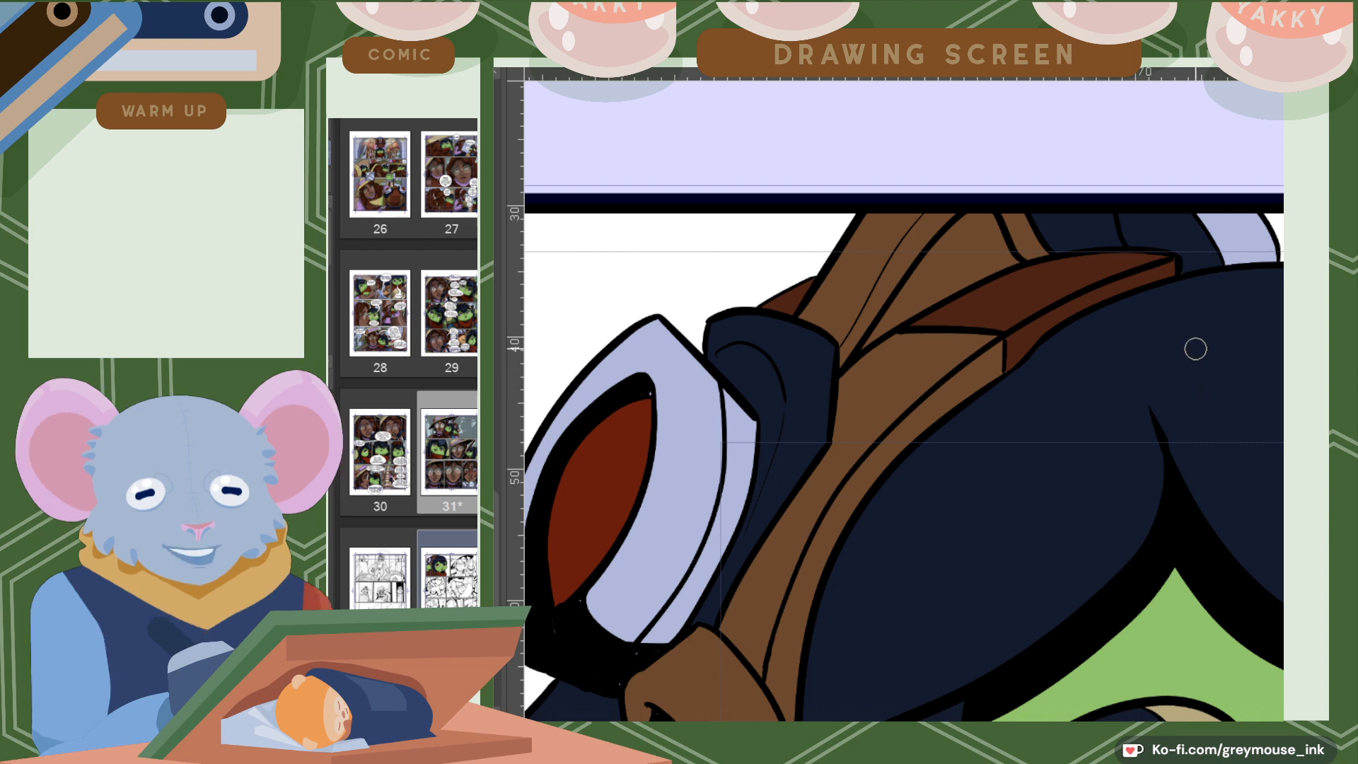
left_click_drag(1055, 250, 1084, 244)
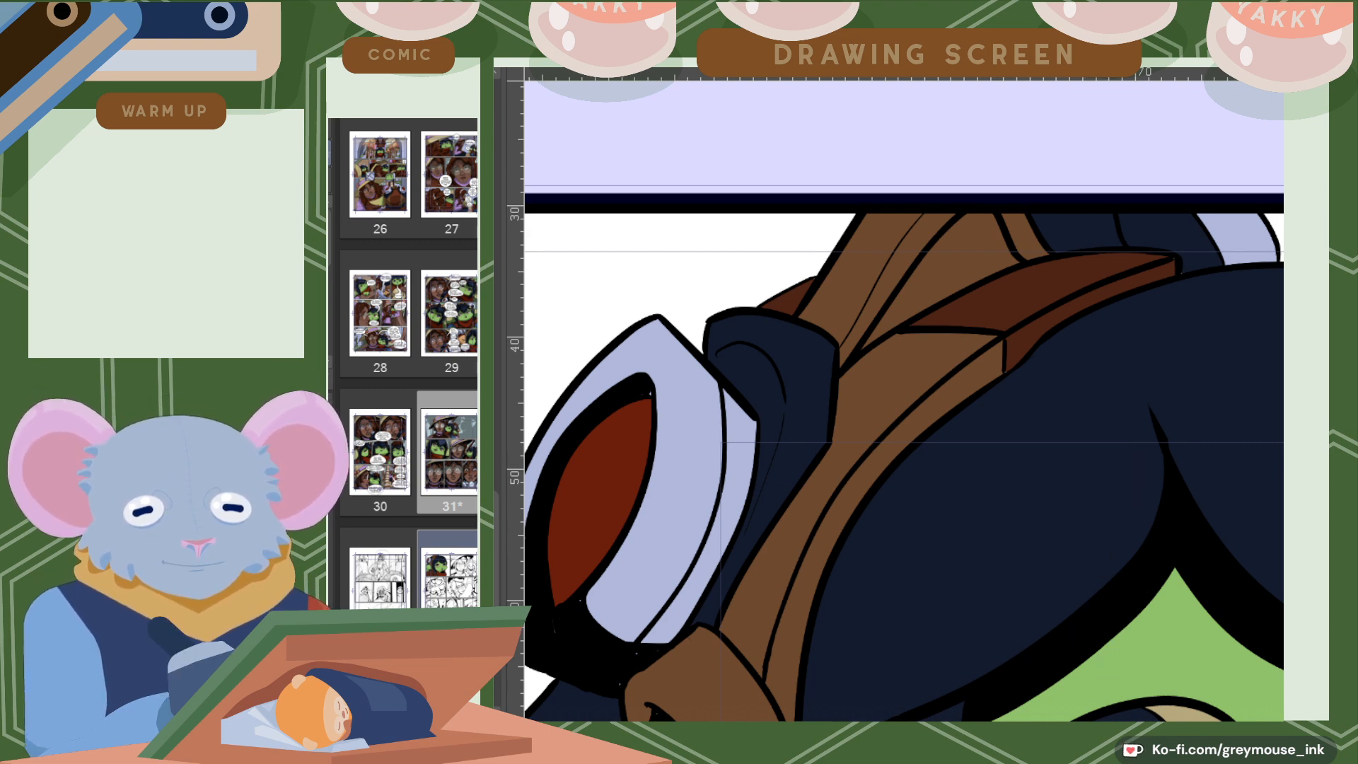
Select the white background on both sides of the goblin's head and fill it with pale blue-grey.
left_click_drag(983, 726, 1092, 726)
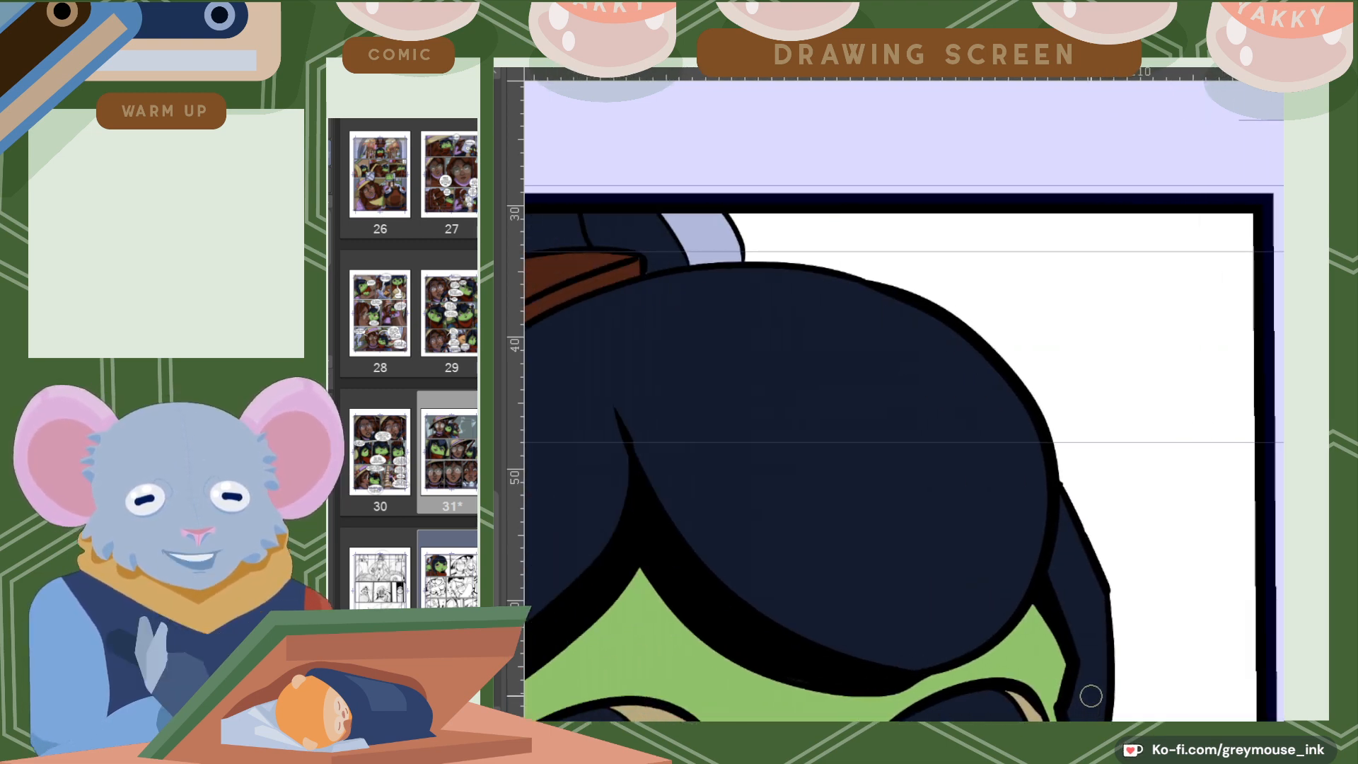
key("ctrl+minus")
key("ctrl+minus")
scroll(1174, 309, "down", 5)
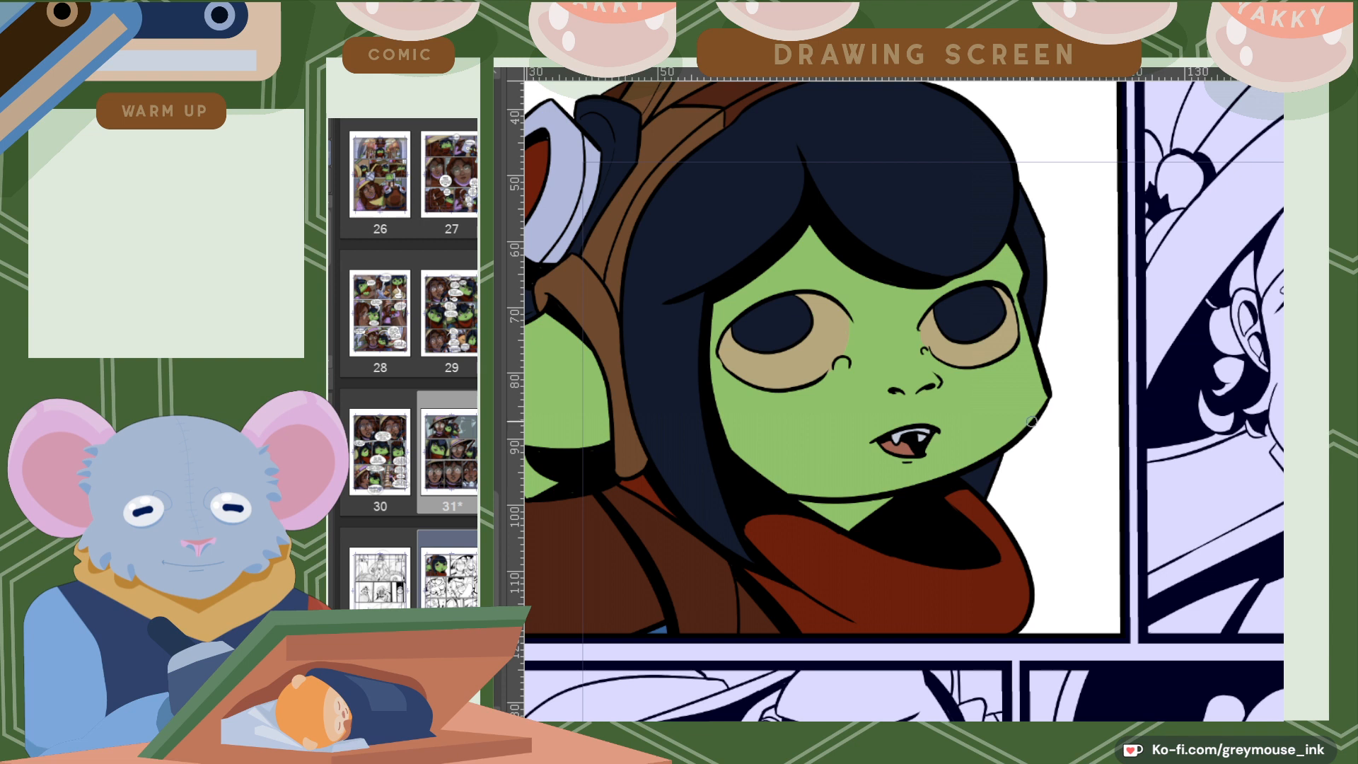
left_click(1076, 462)
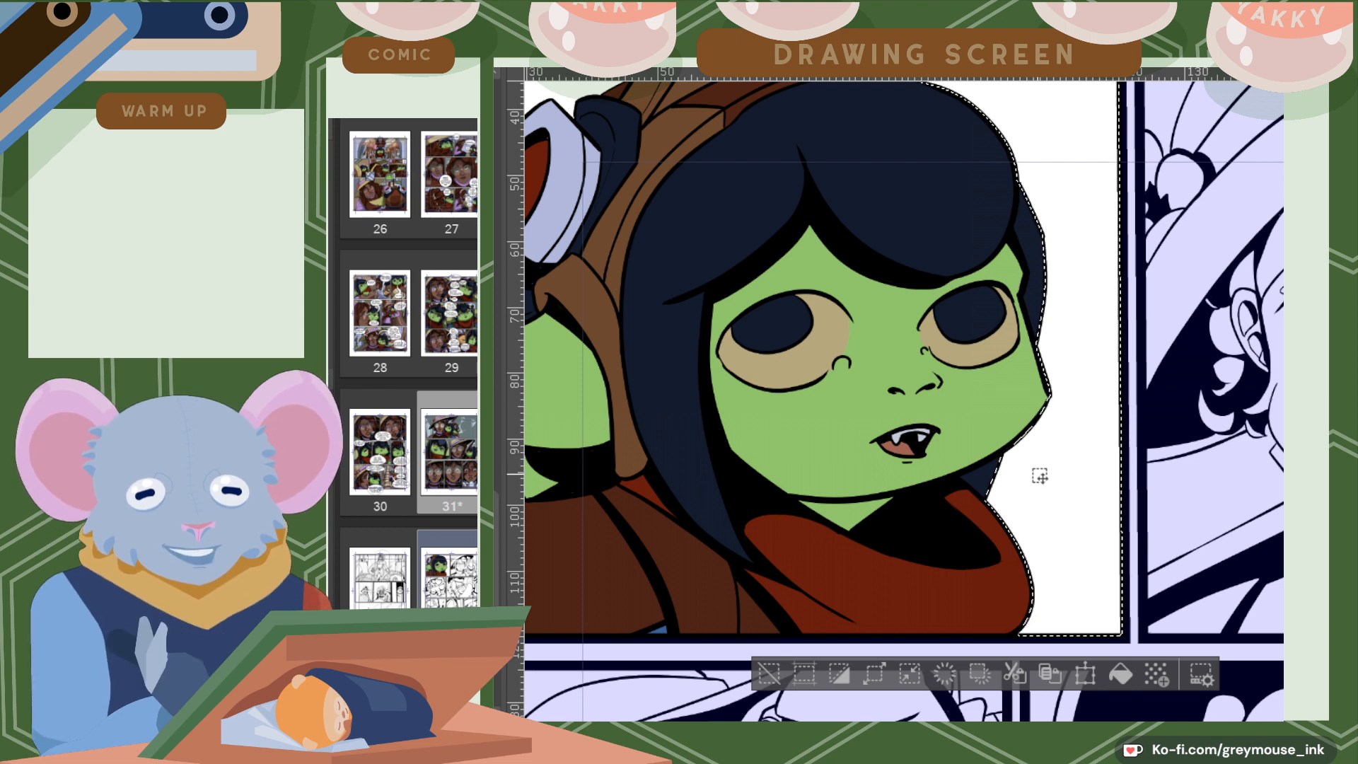
scroll(903, 401, "up", 2)
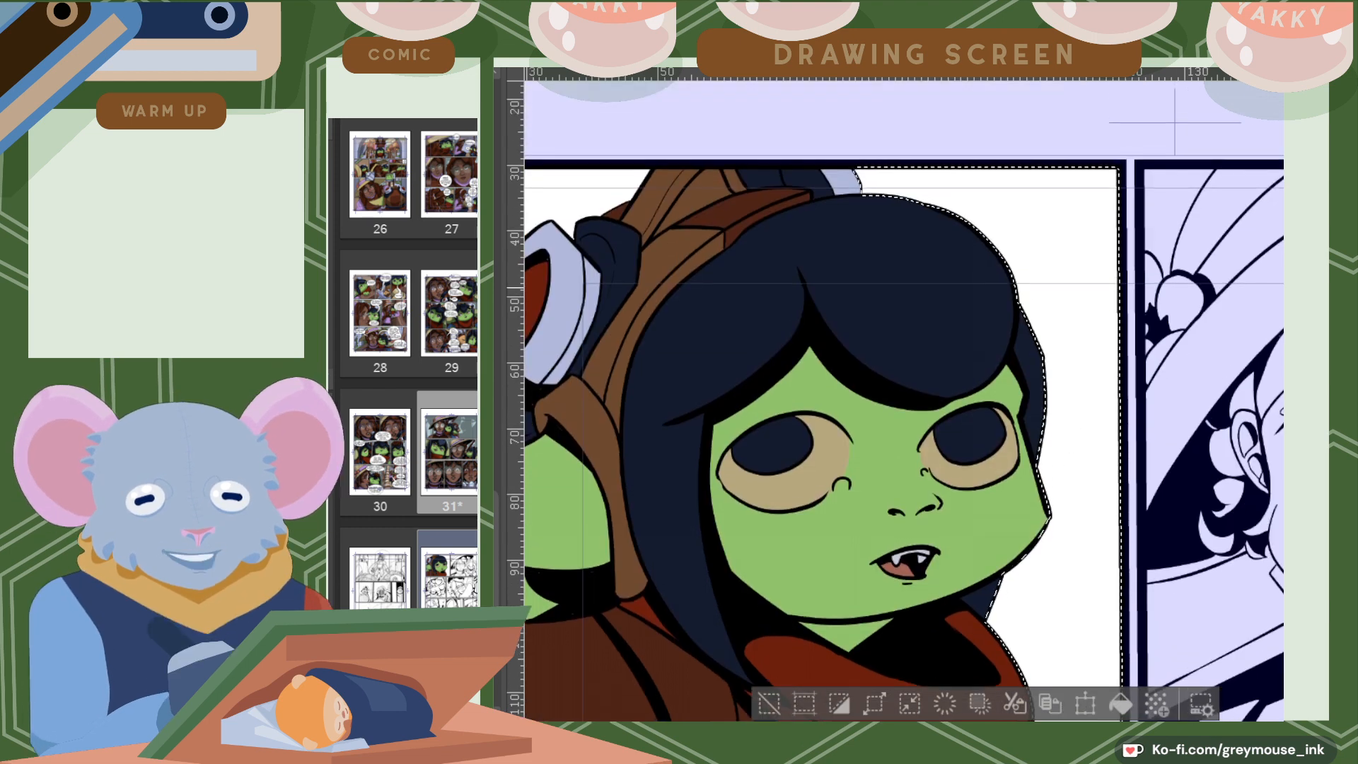
scroll(985, 587, "left", 5)
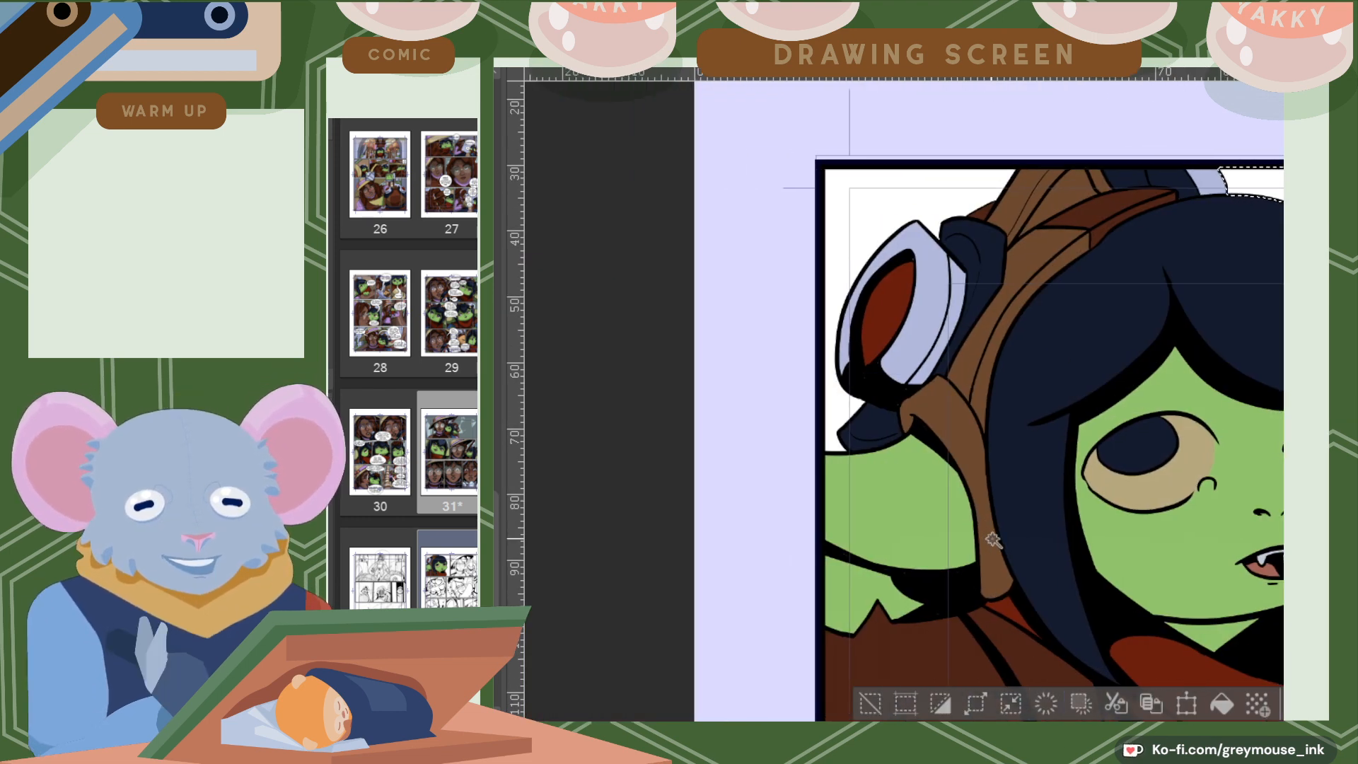
left_click(837, 287)
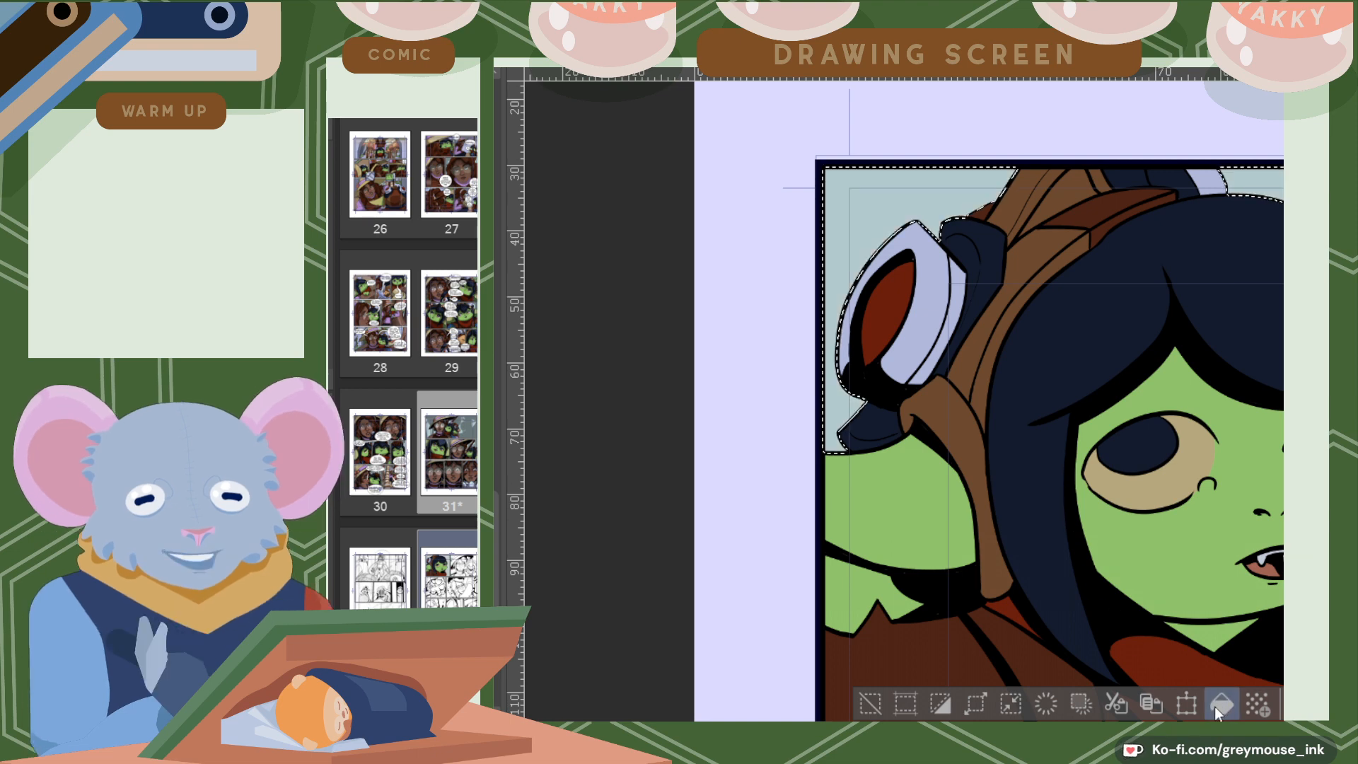
scroll(904, 396, "right", 5)
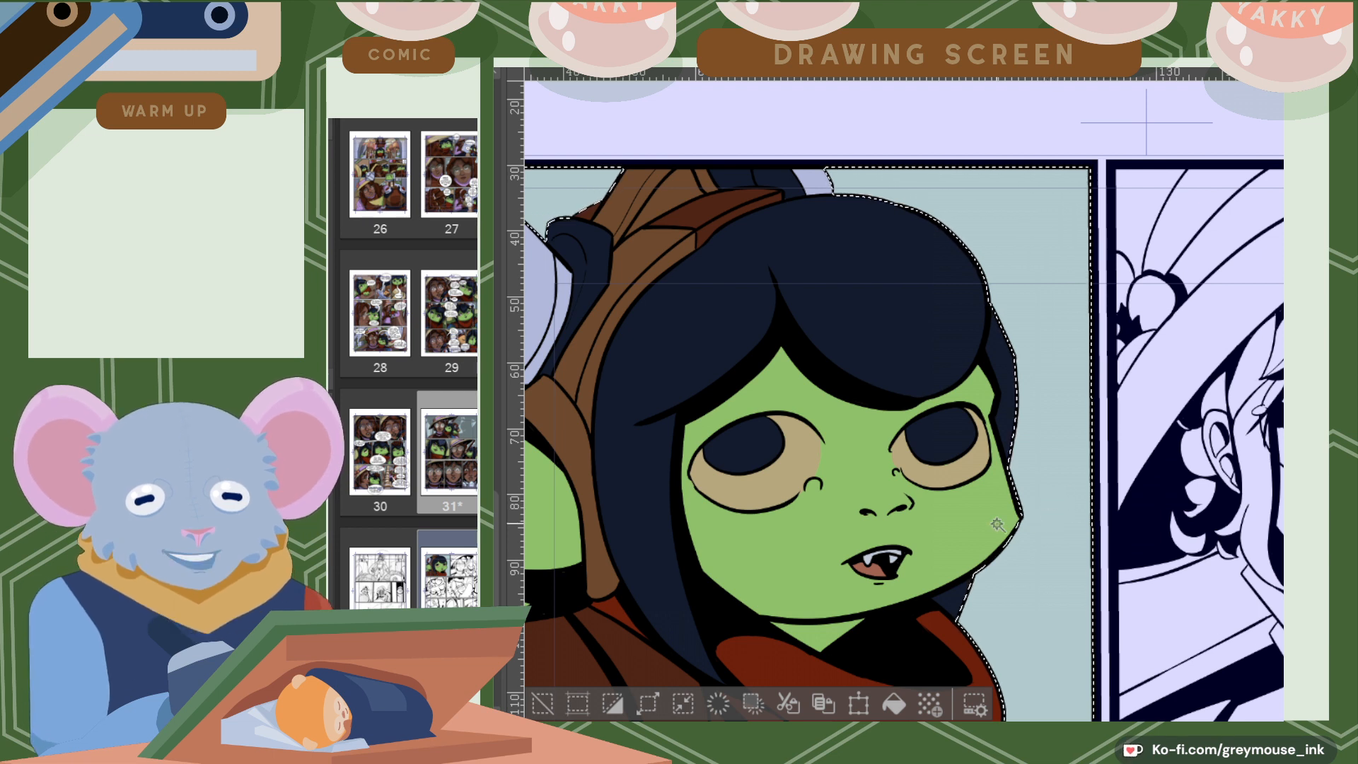
scroll(993, 524, "down", 3)
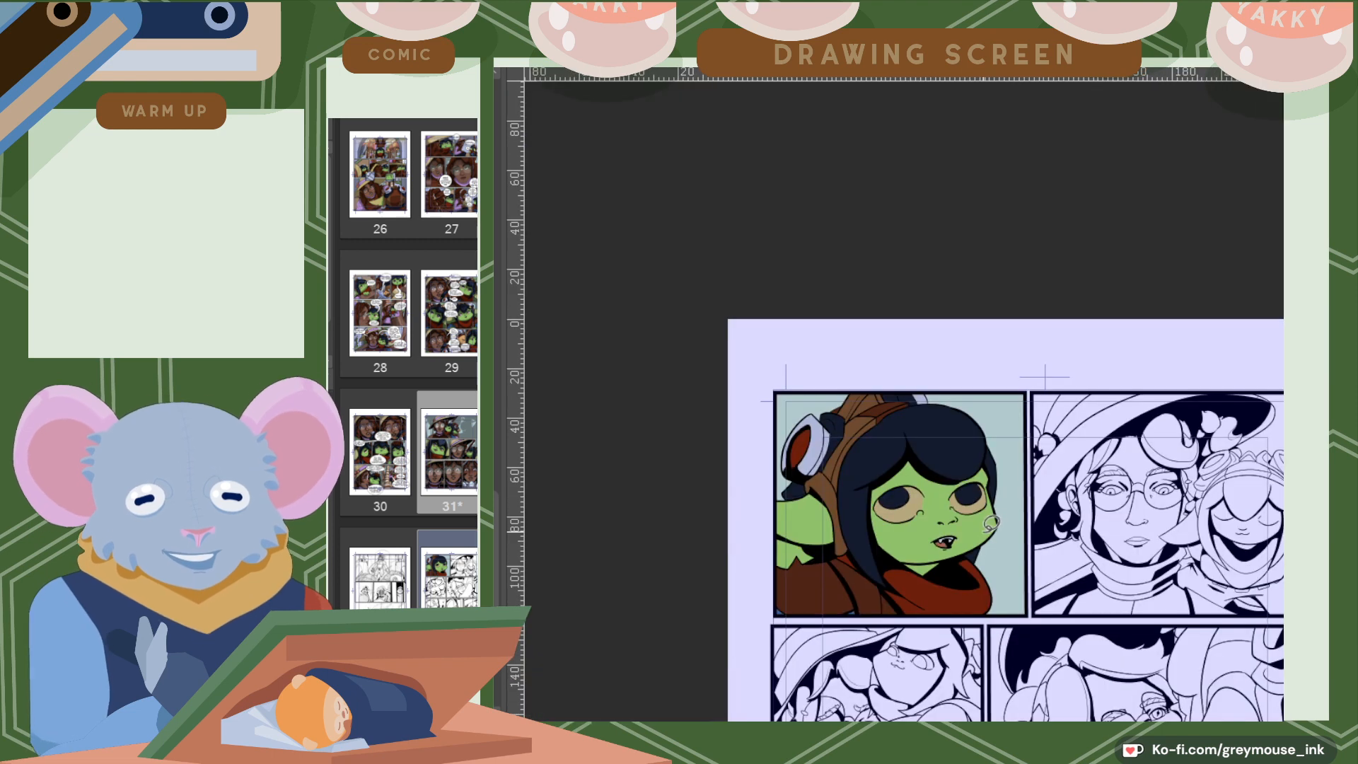
scroll(1224, 478, "up", 3)
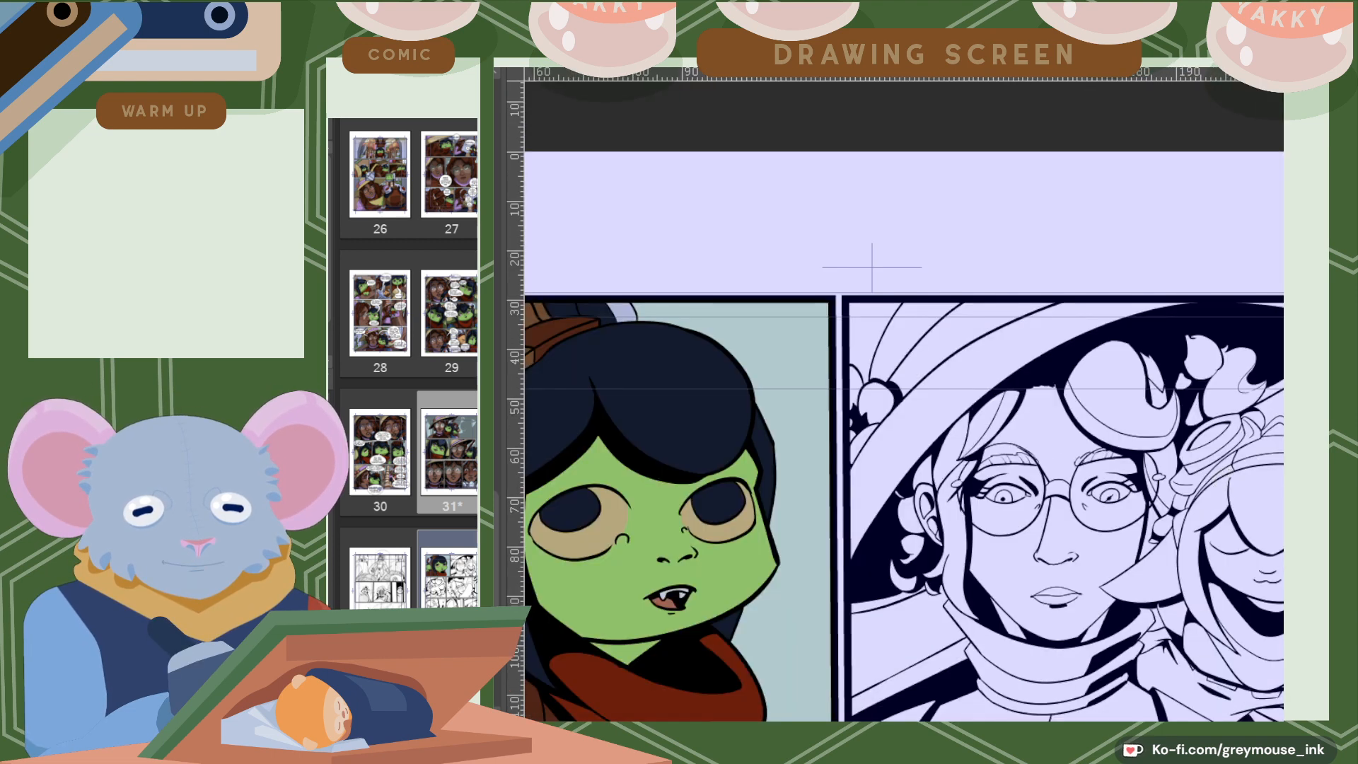
left_click_drag(872, 267, 1072, 267)
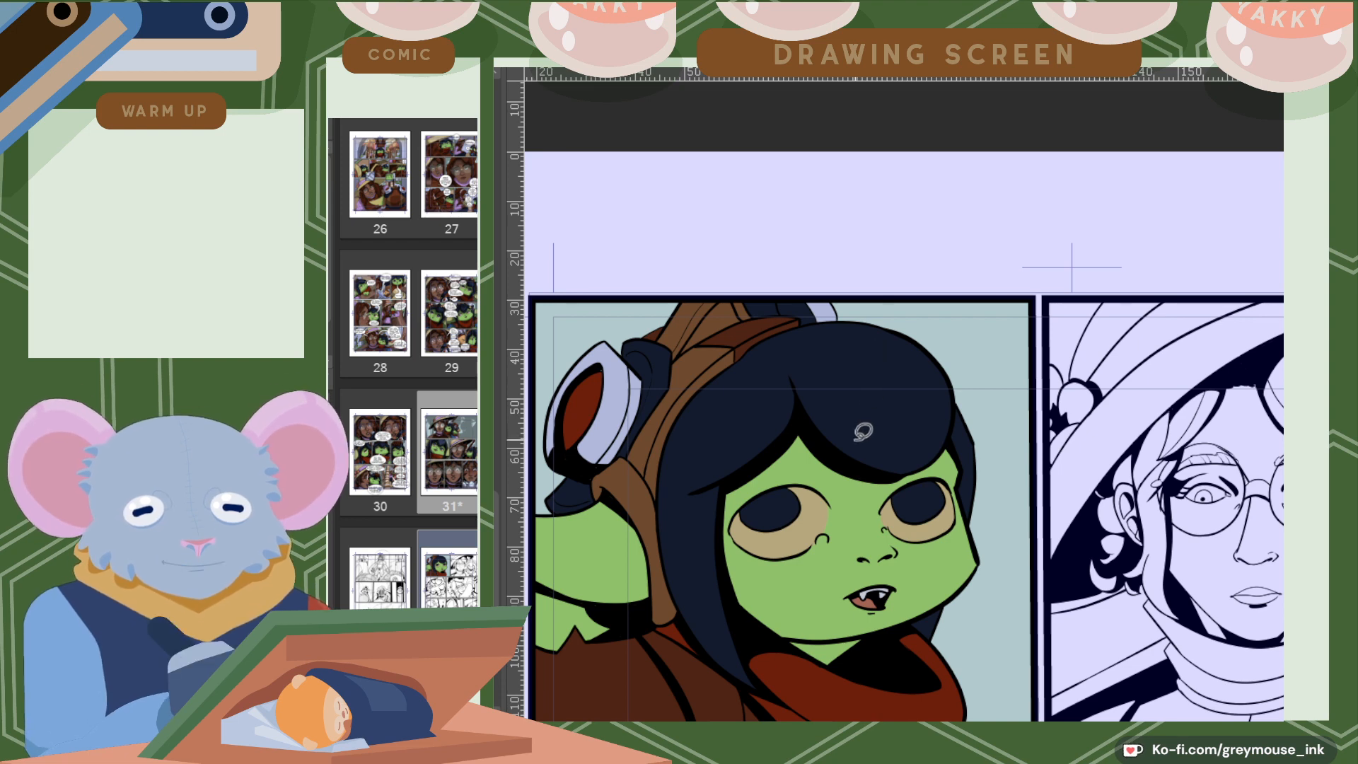
Select the goblin's green face and brush darker green shadows under the fringe, along the cheek and jaw, on the nose and below the lip.
scroll(933, 463, "up", 1)
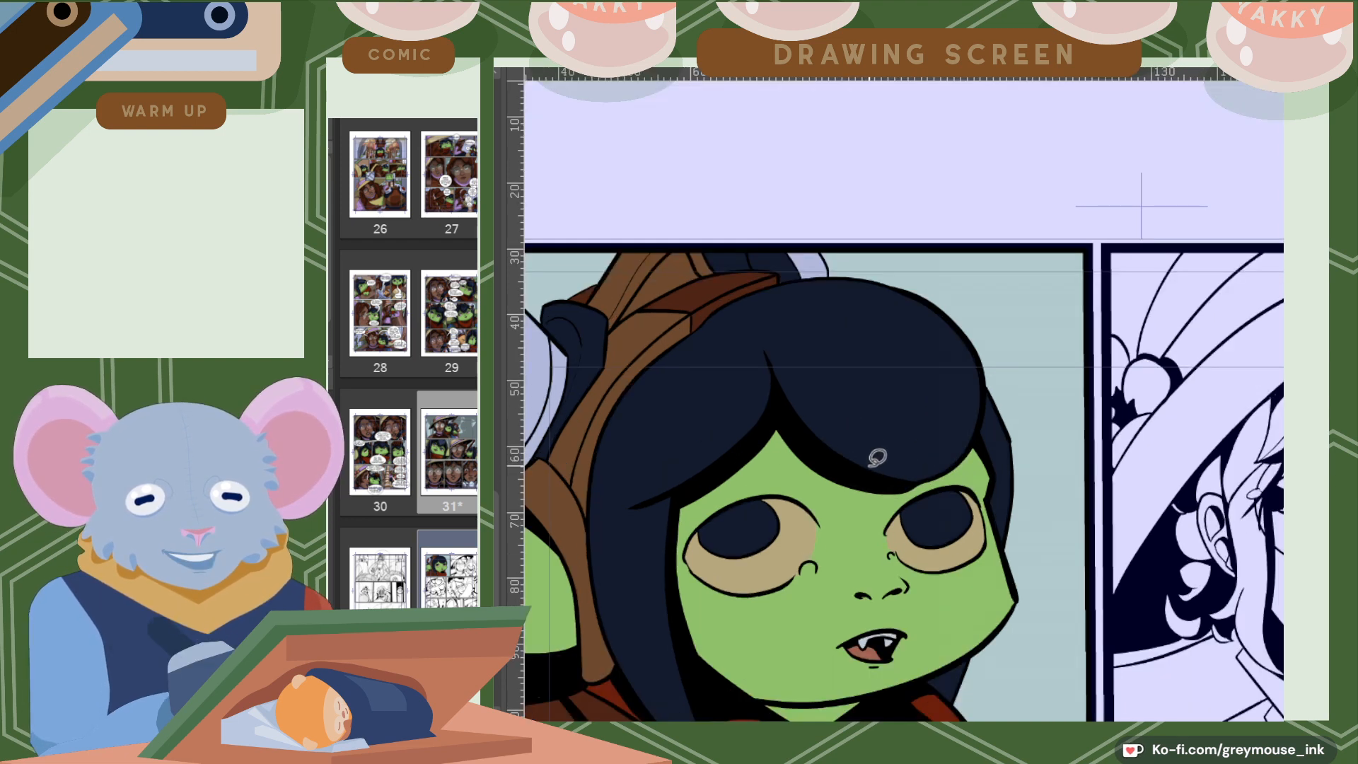
scroll(874, 460, "up", 1)
scroll(870, 468, "down", 1)
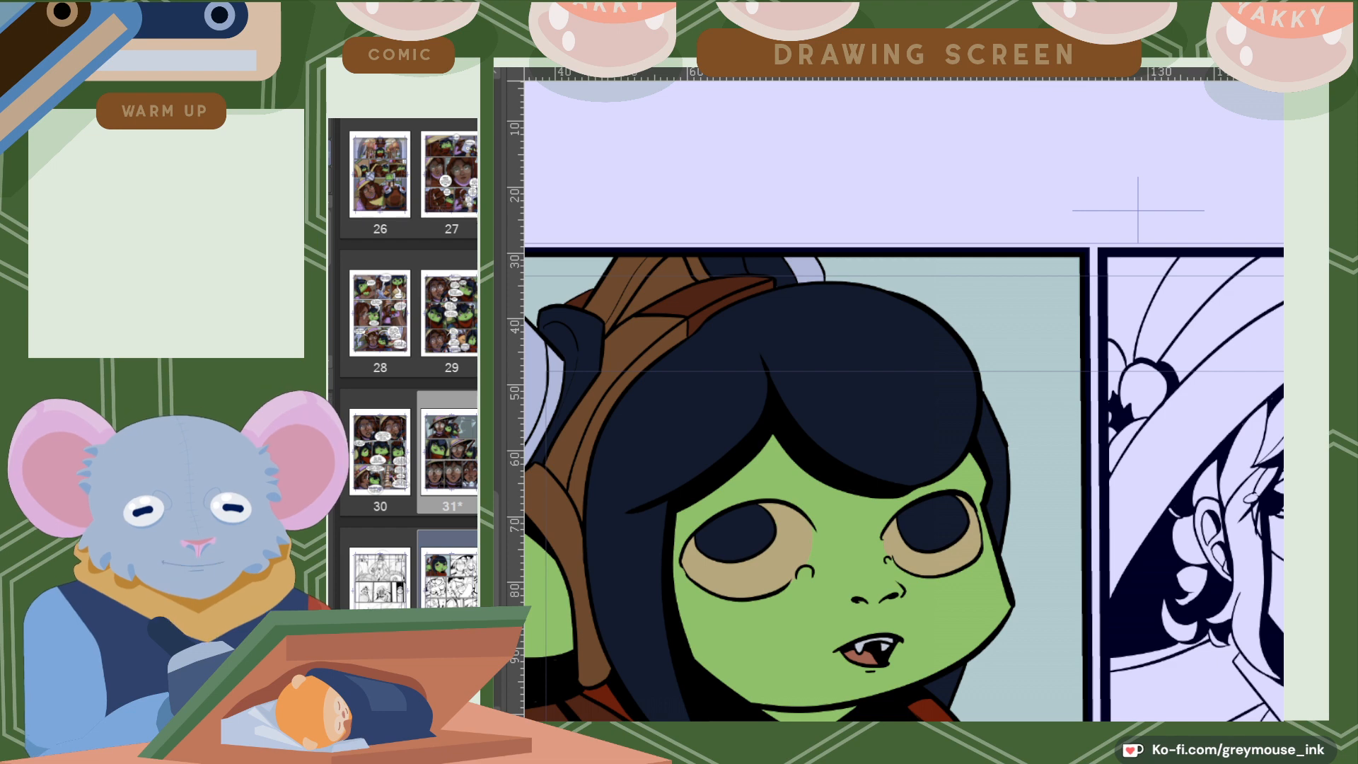
scroll(839, 557, "up", 1)
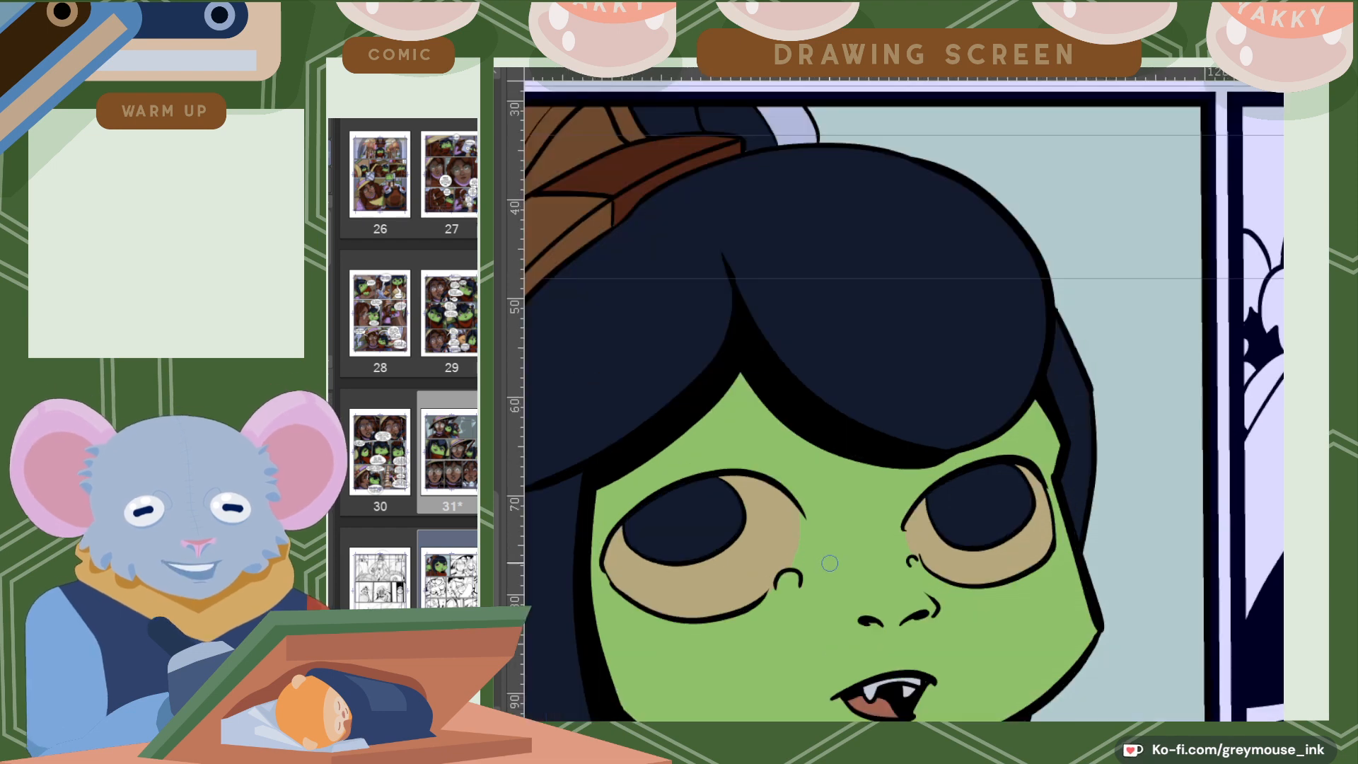
scroll(830, 566, "down", 1)
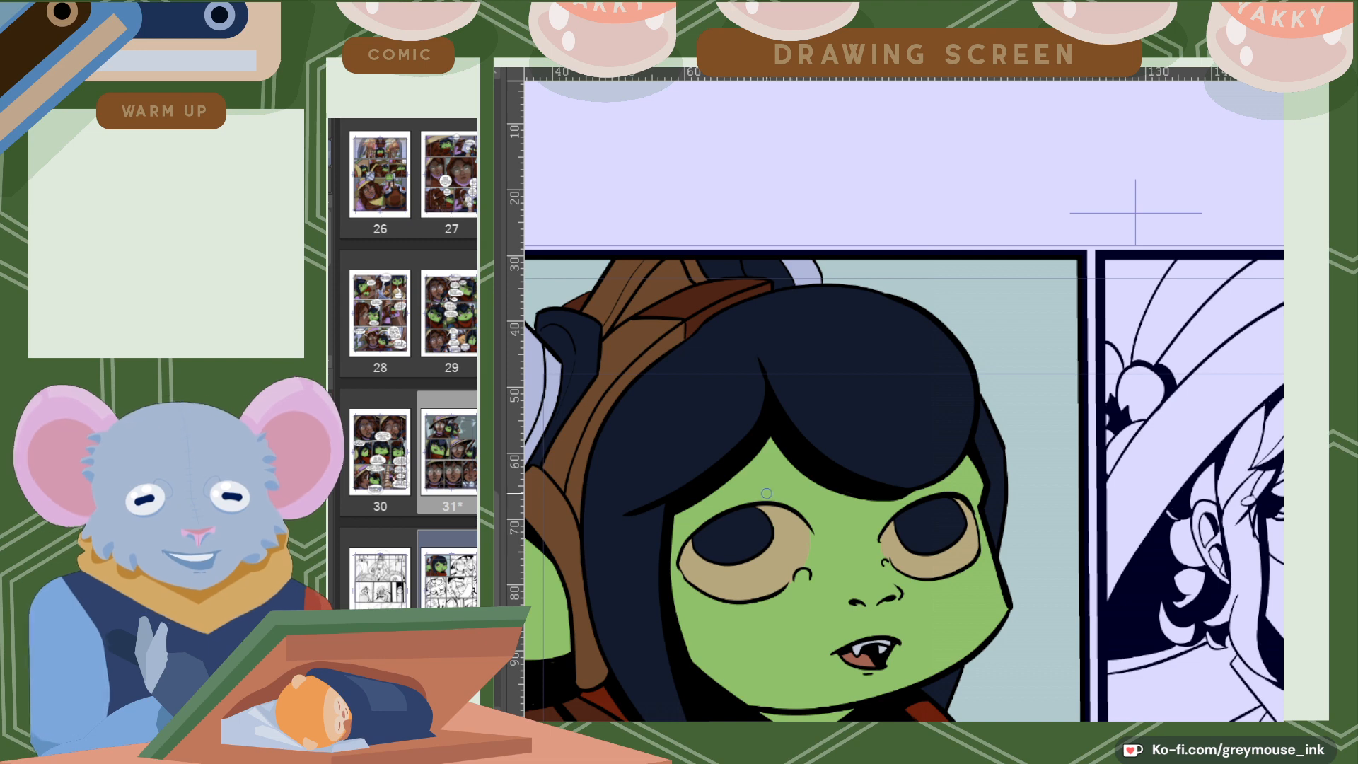
left_click(820, 524)
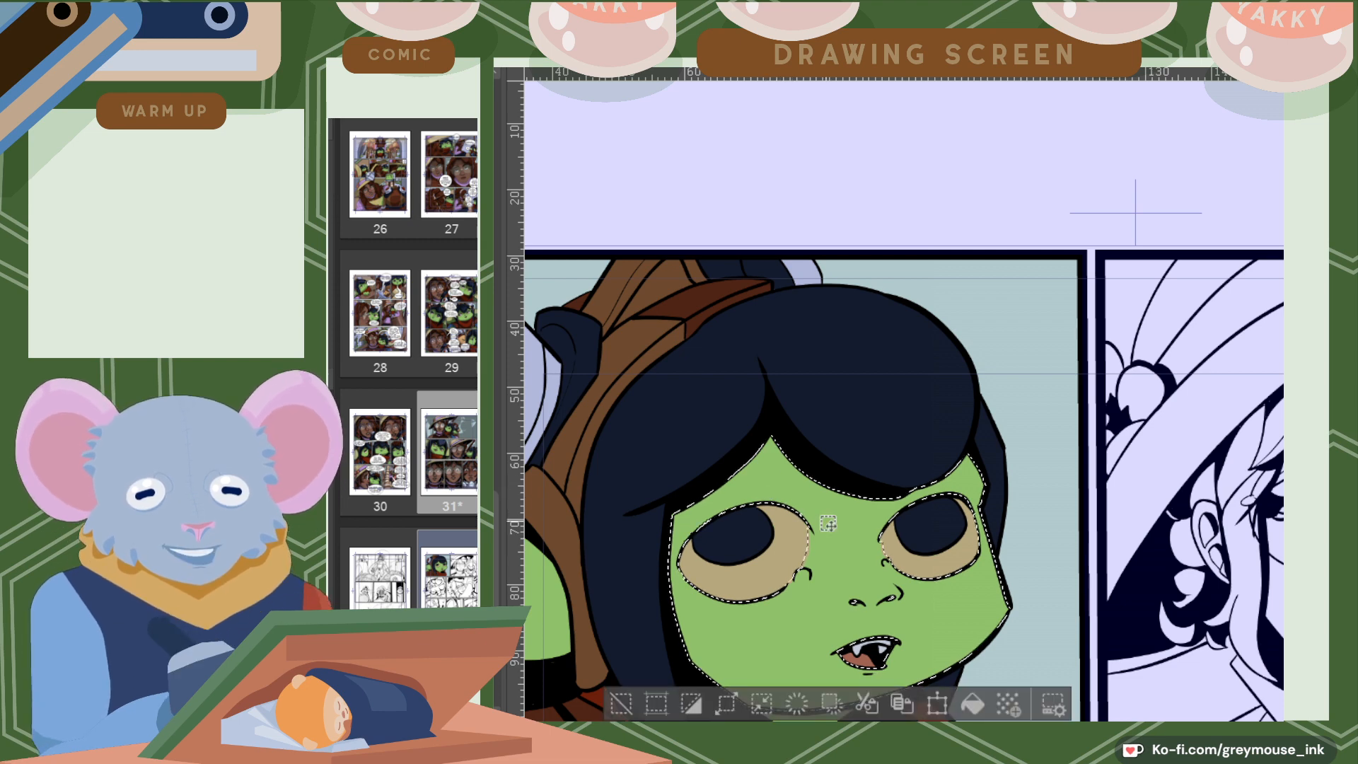
key("b")
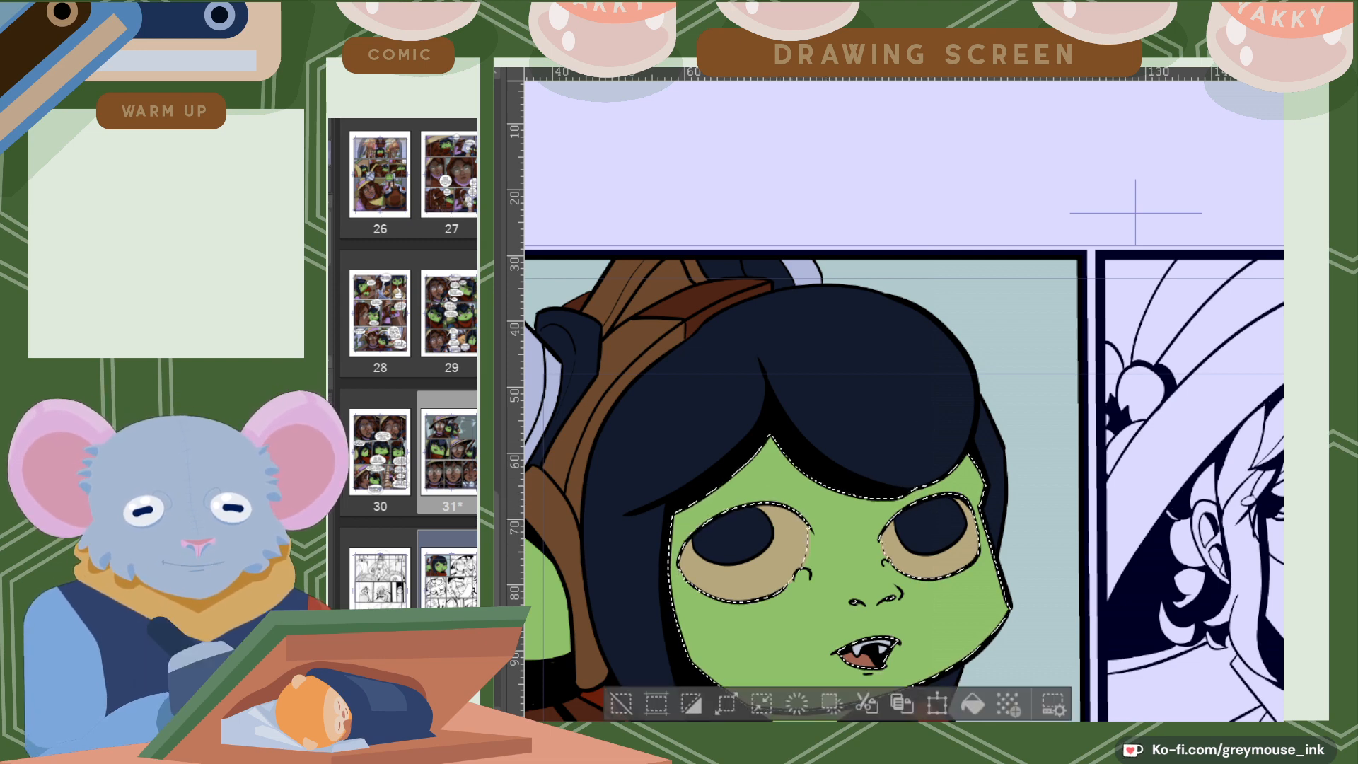
scroll(803, 283, "down", 3)
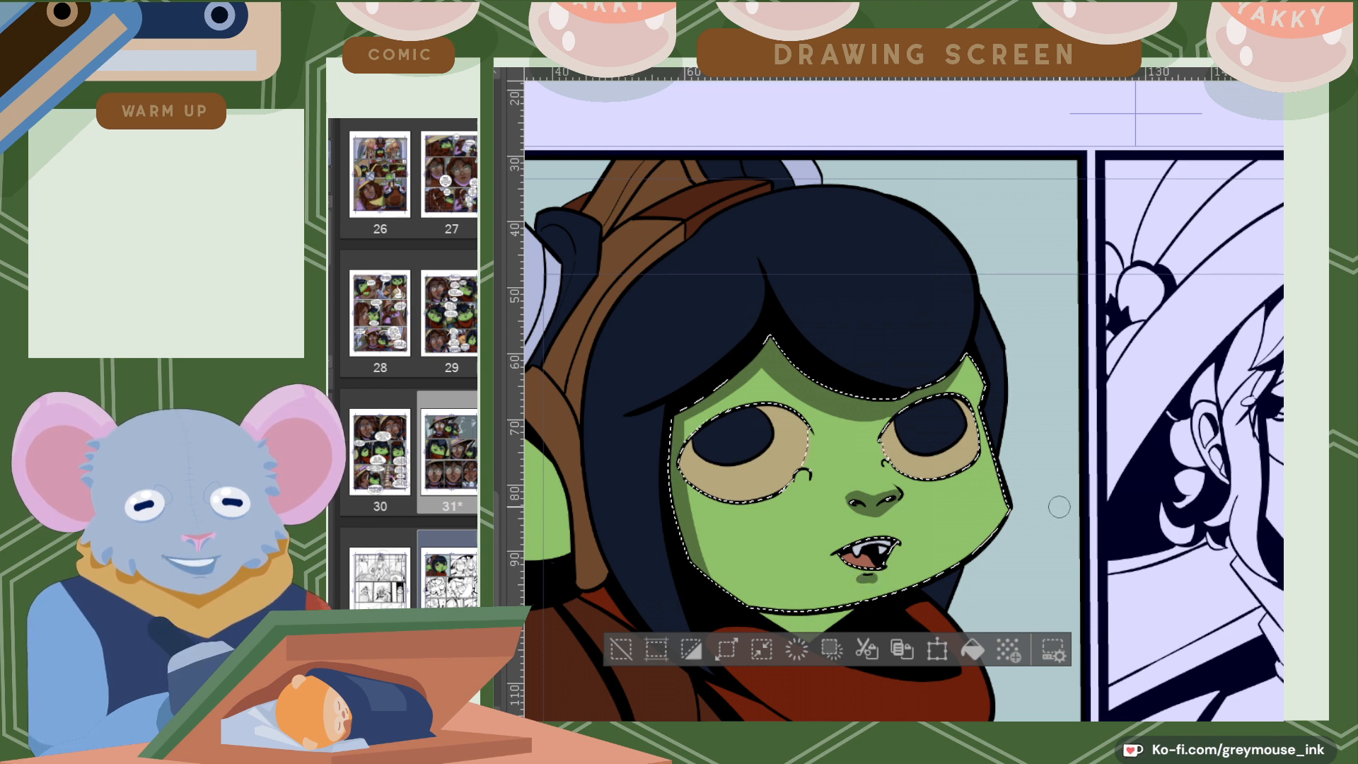
Select both eyes and shade their upper parts, then isolate the green neck triangle below the chin and shade it.
scroll(872, 580, "down", 5)
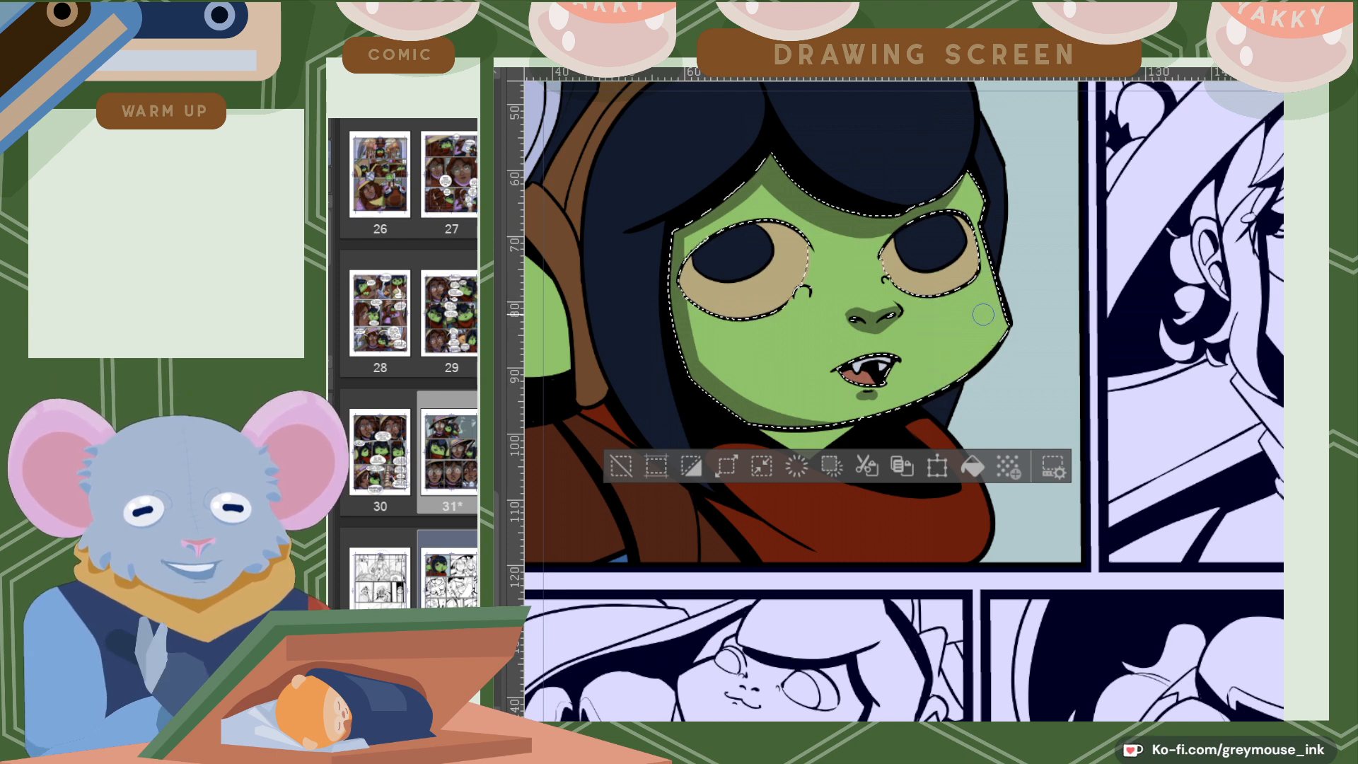
left_click(946, 290)
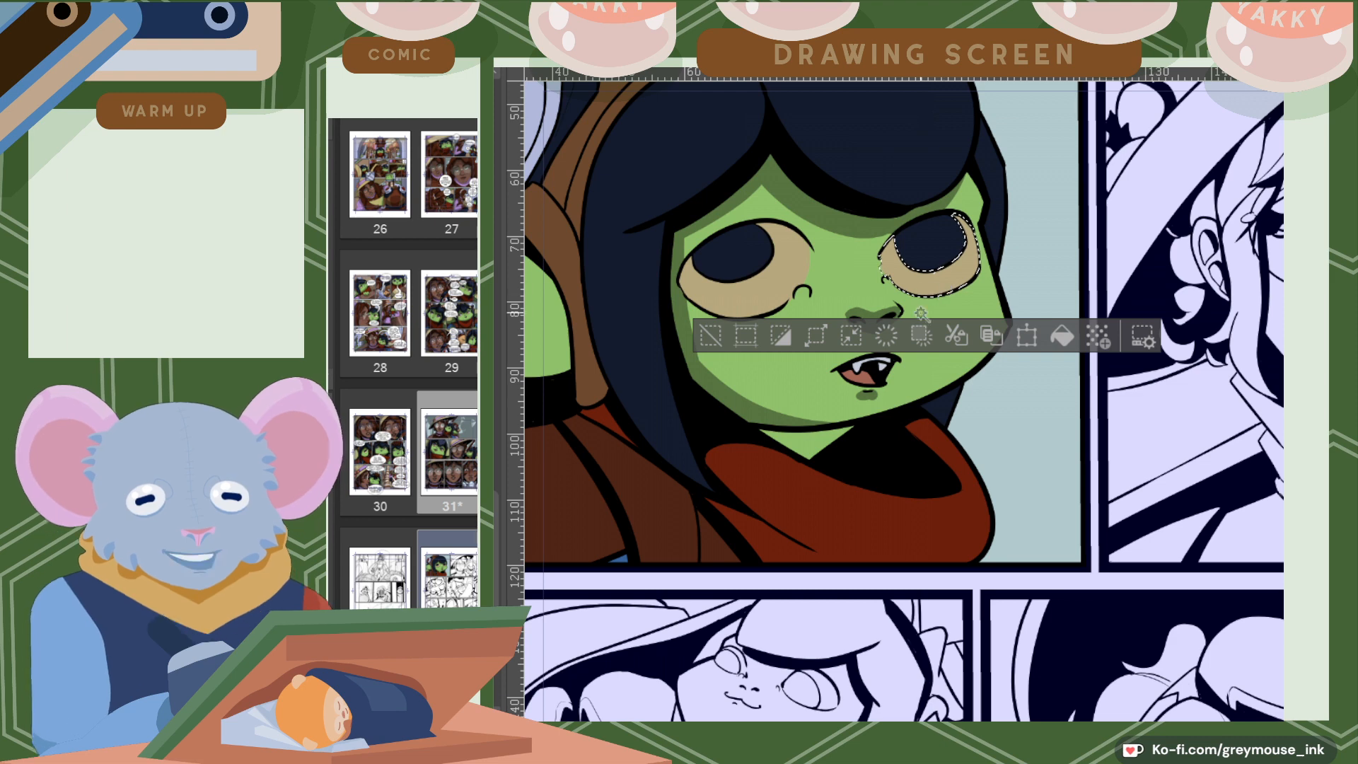
left_click(778, 291, "shift")
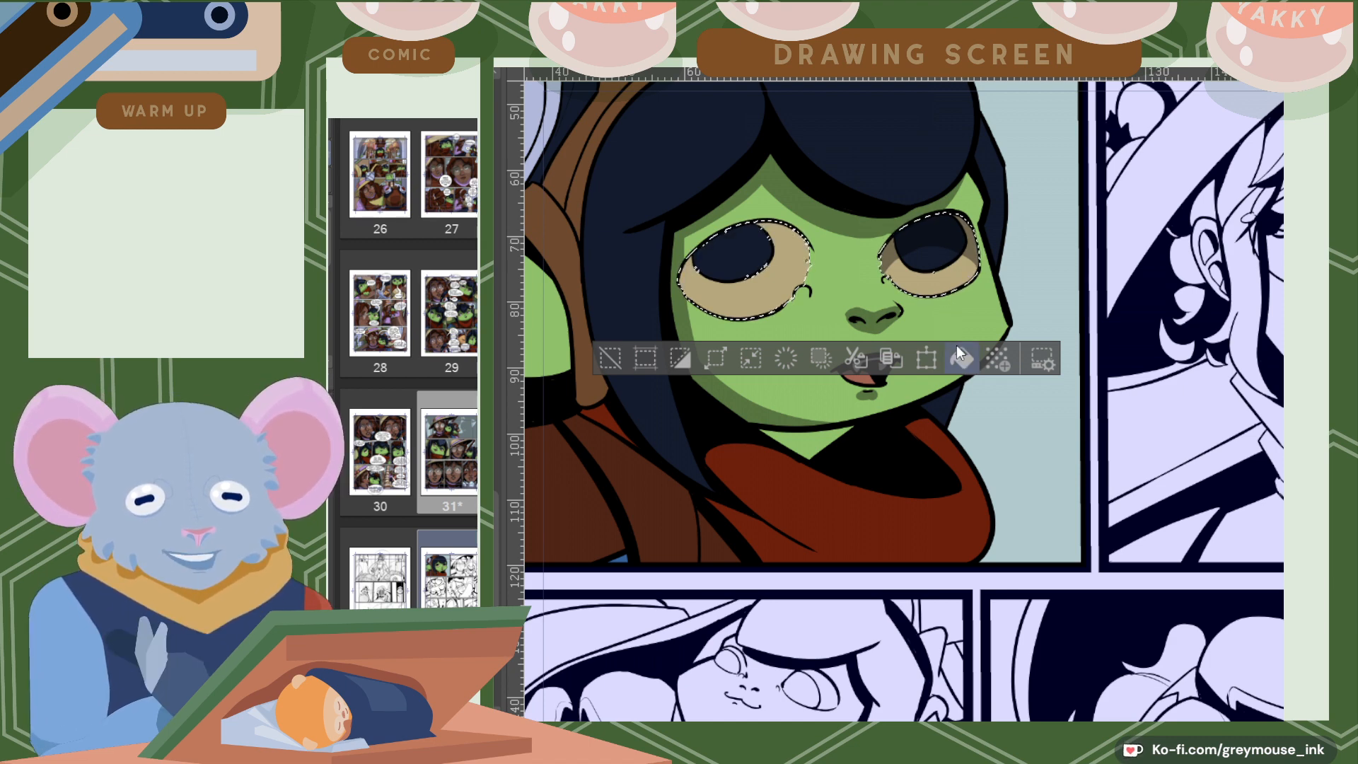
left_click_drag(972, 256, 891, 252)
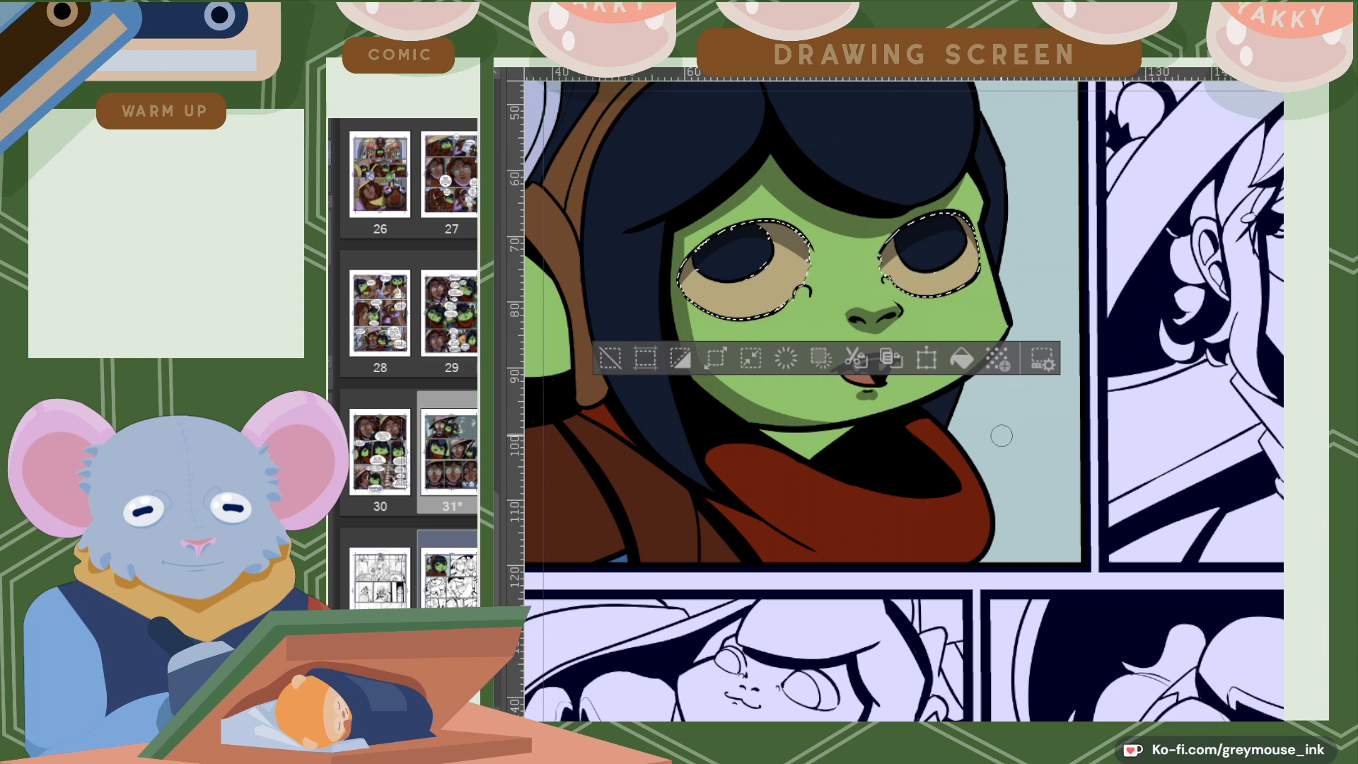
key("ctrl+d")
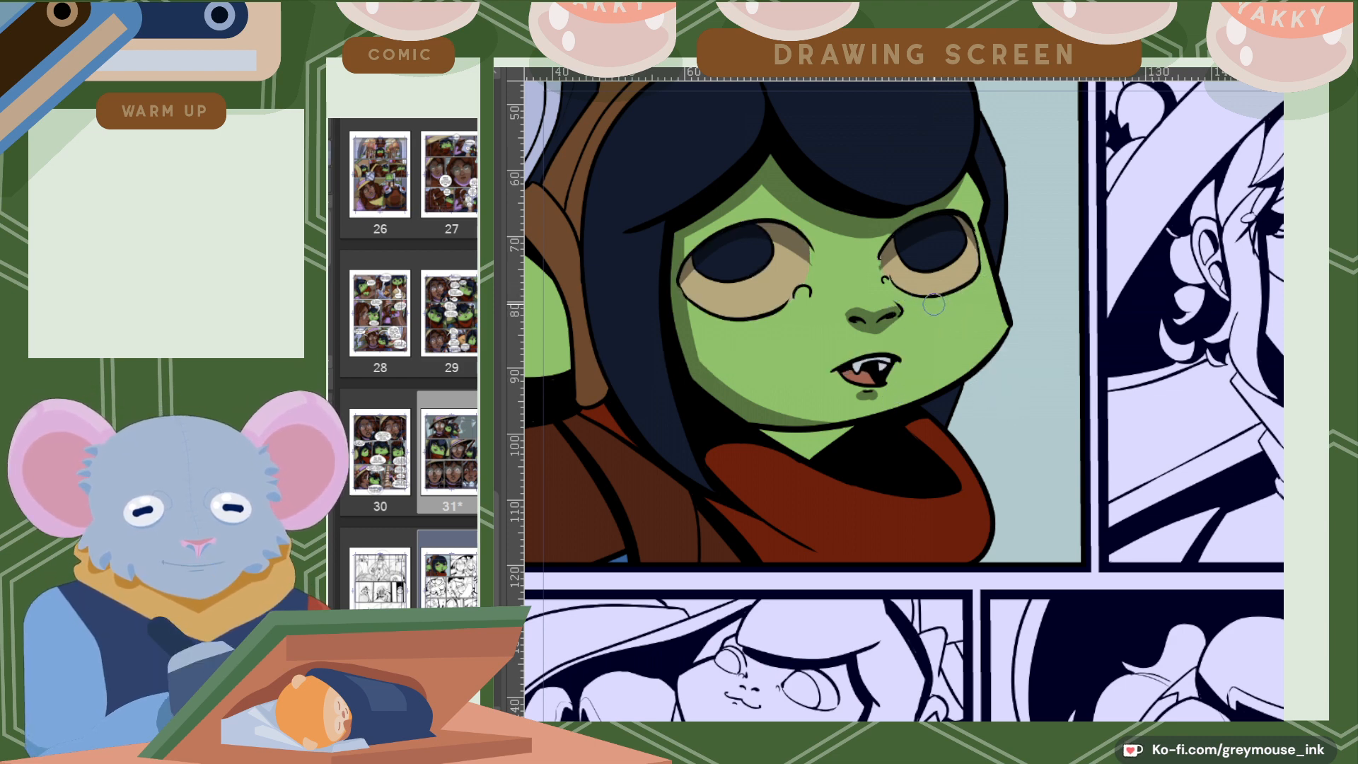
mouse_move(861, 445)
left_mouse_down()
mouse_move(810, 458)
mouse_move(831, 424)
left_mouse_up()
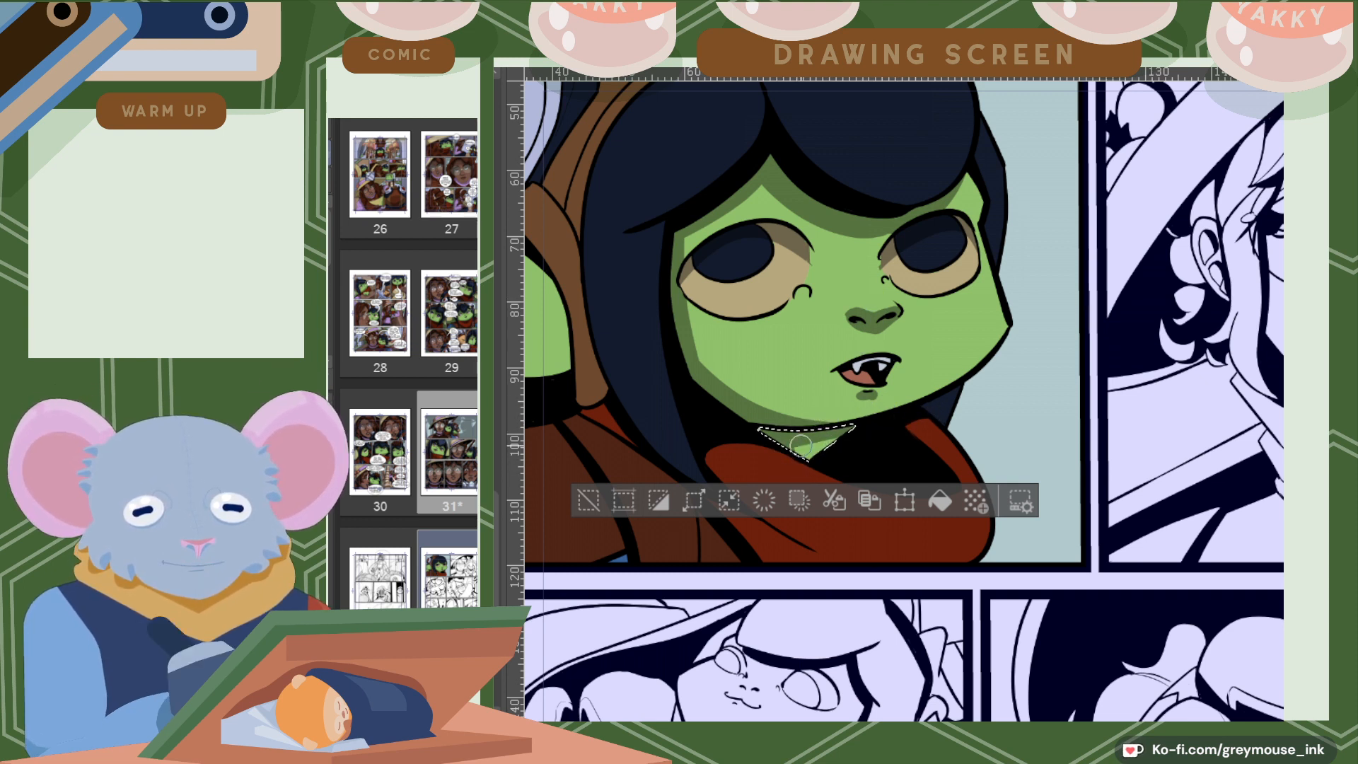
Select the two hair sections visible behind the far side of the face and darken them with shadow.
scroll(923, 404, "down", 2)
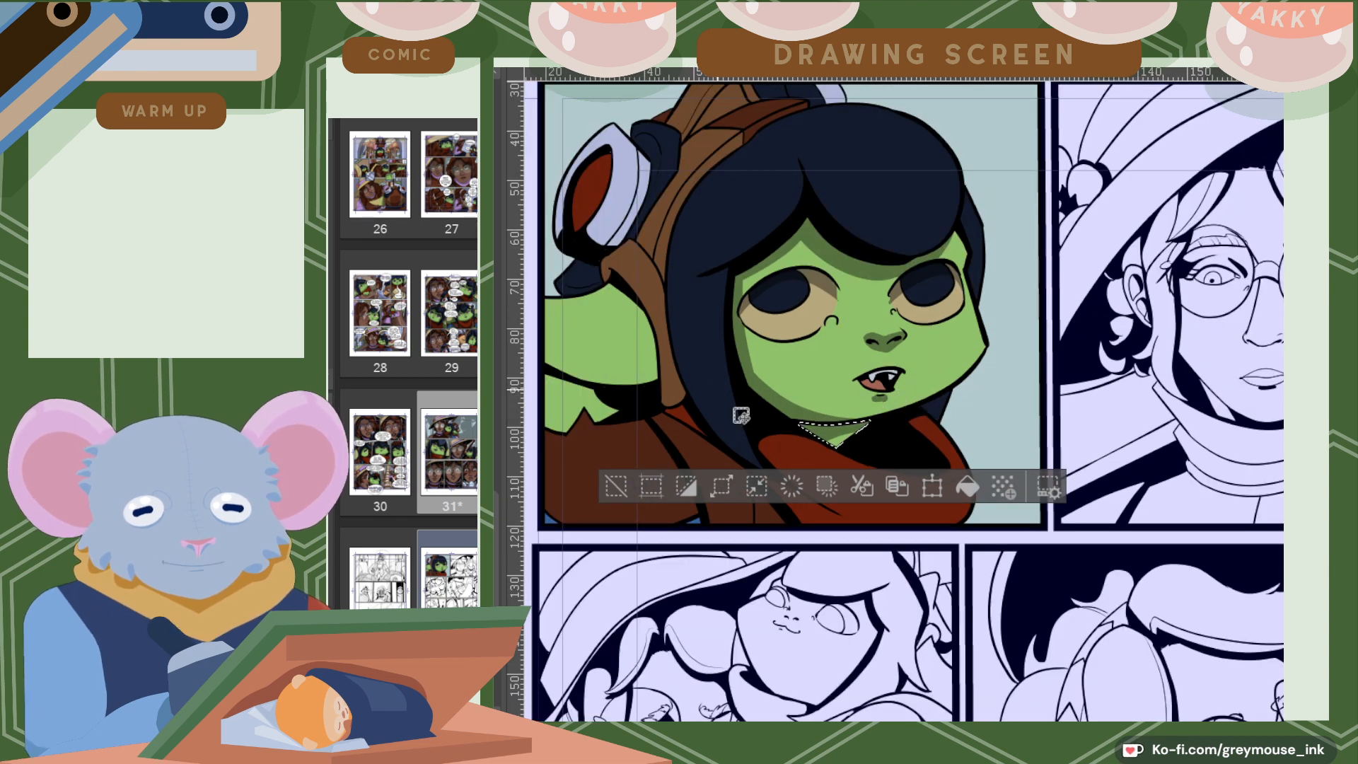
left_click(723, 382)
key("b")
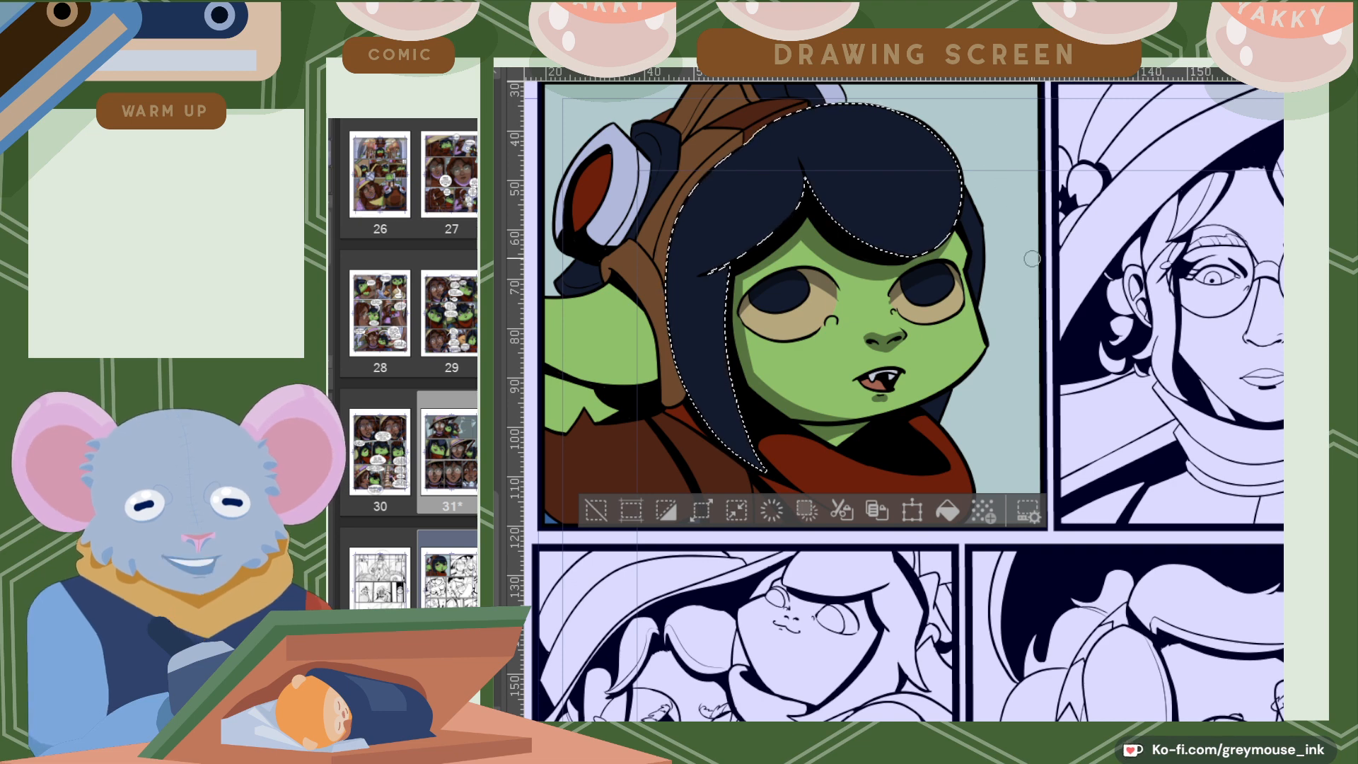
left_click(976, 248)
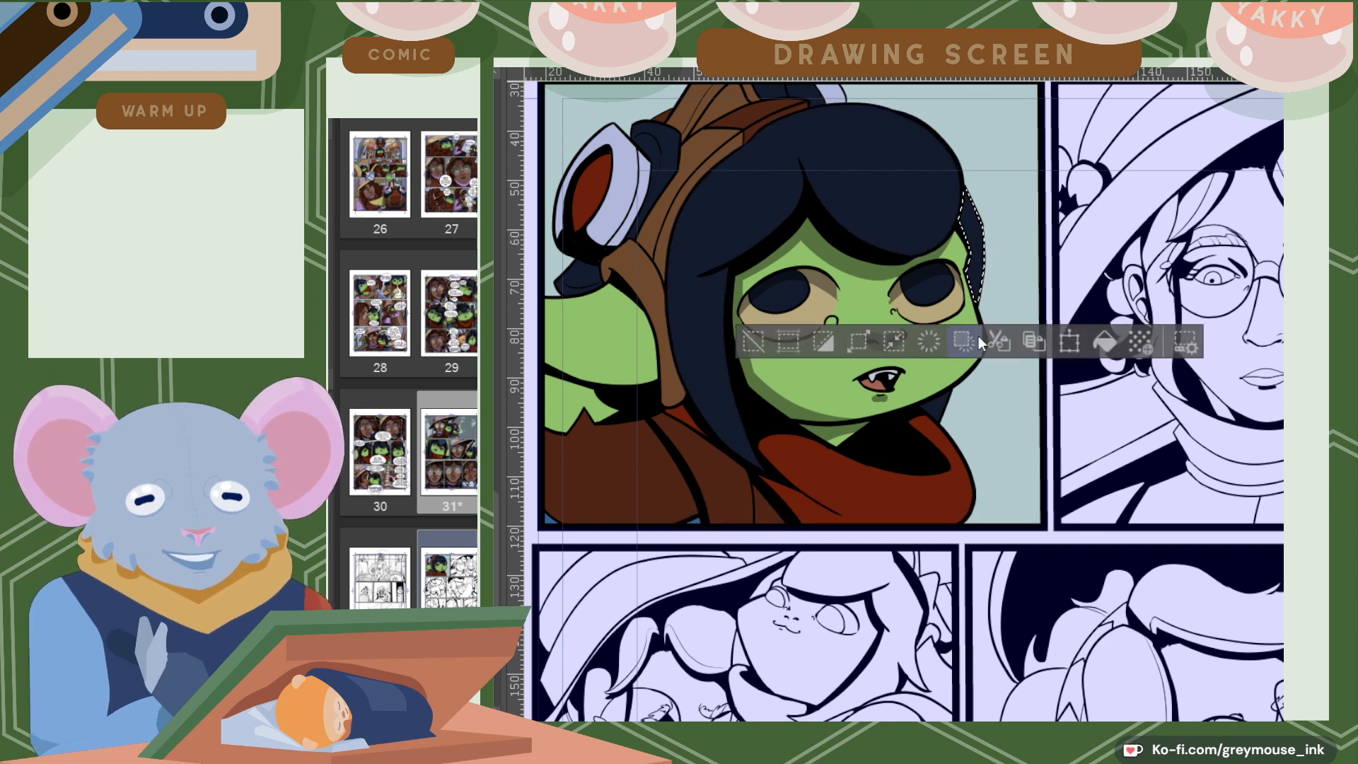
left_click(934, 409, "shift")
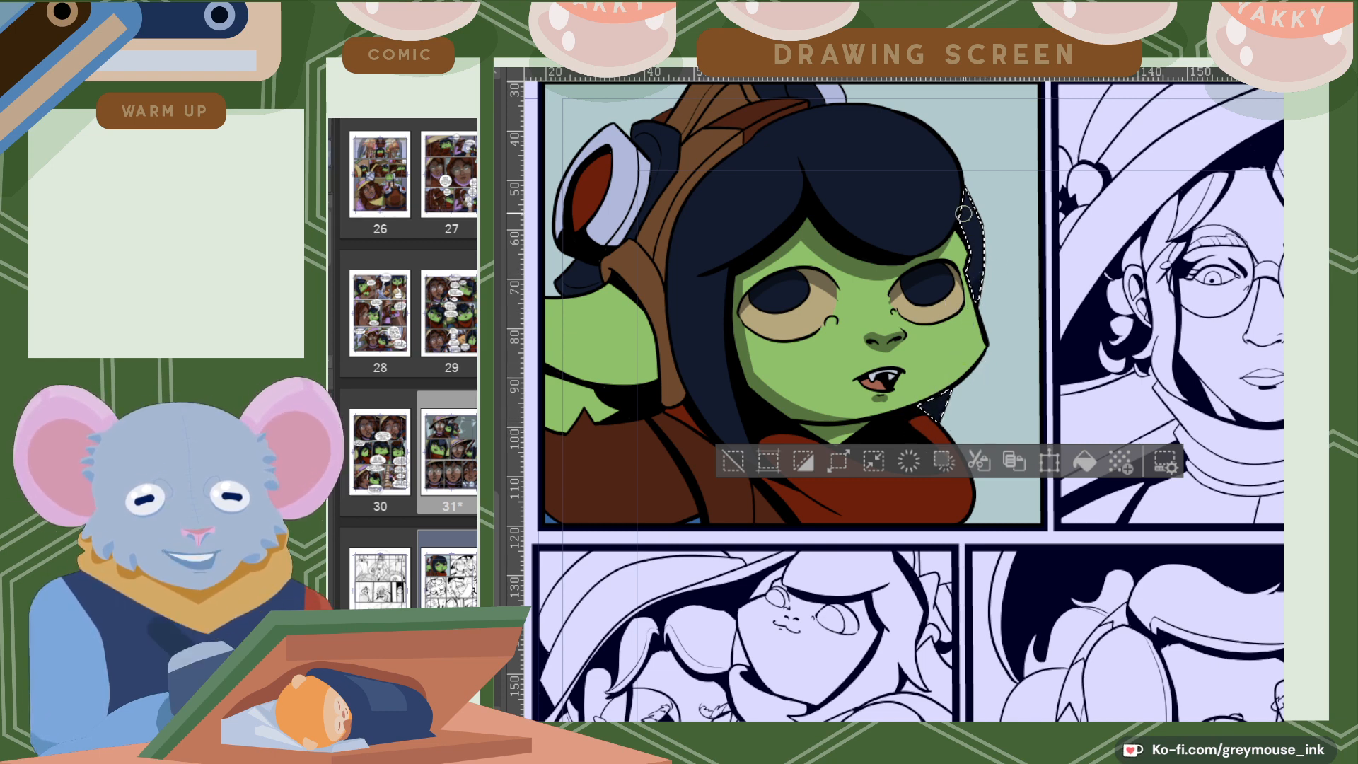
Select the main hair mass and brush shadow along the fringe's lower edge below the parting and down the long front strand.
scroll(983, 289, "up", 2)
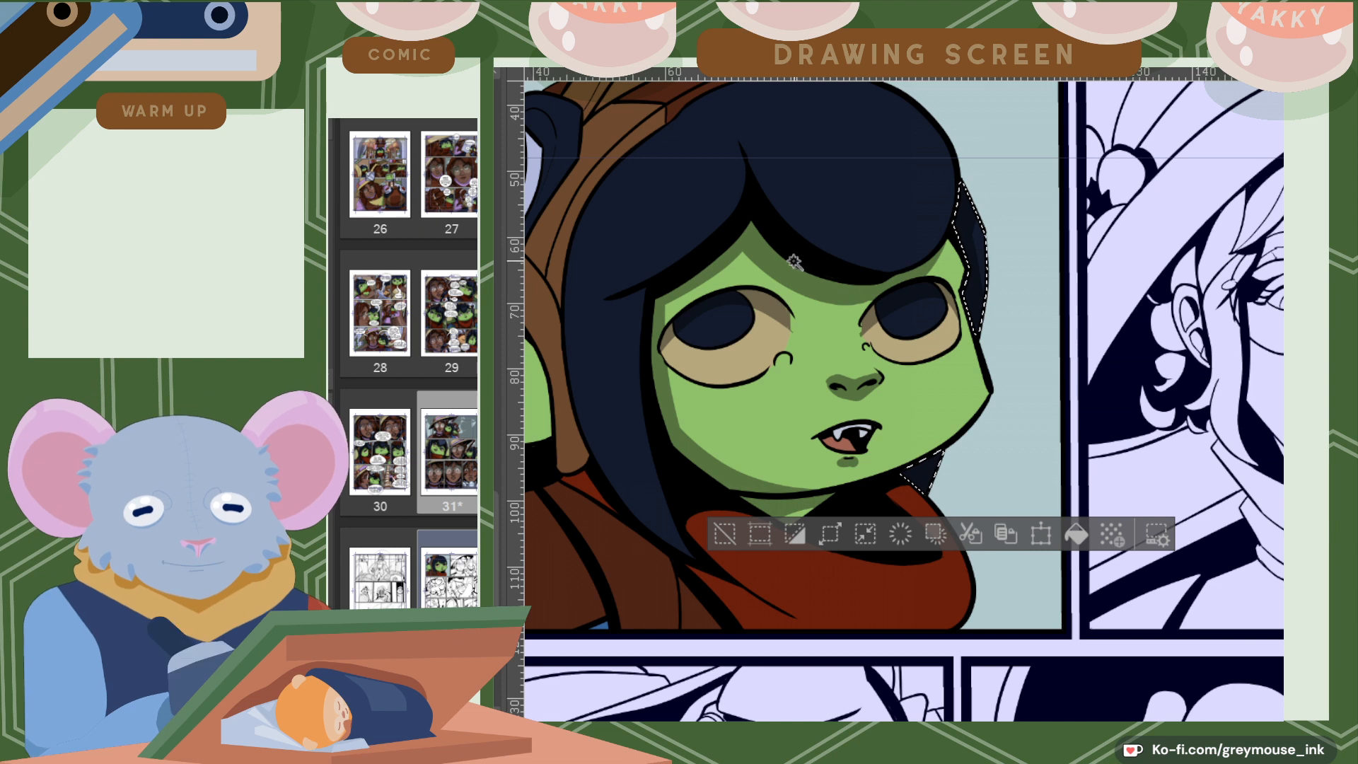
left_click(842, 234)
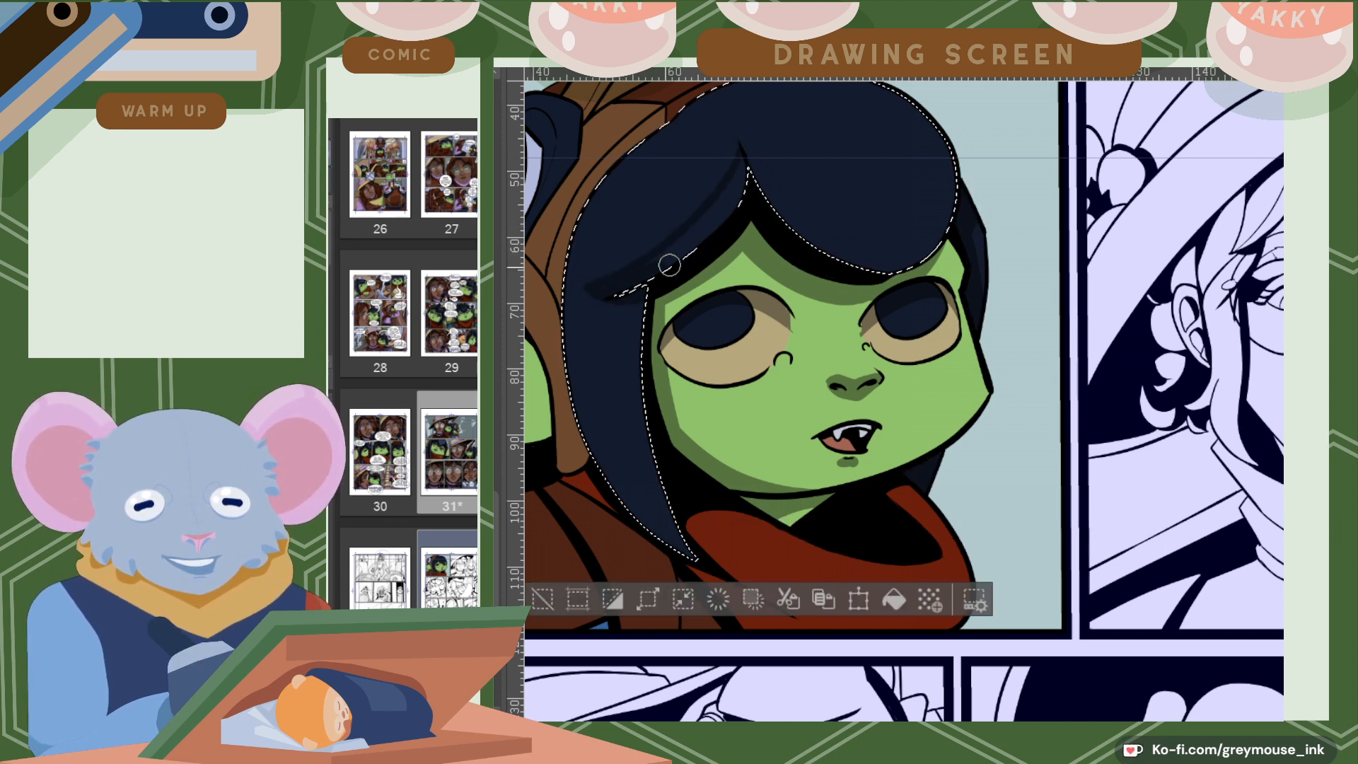
left_click_drag(740, 160, 728, 214)
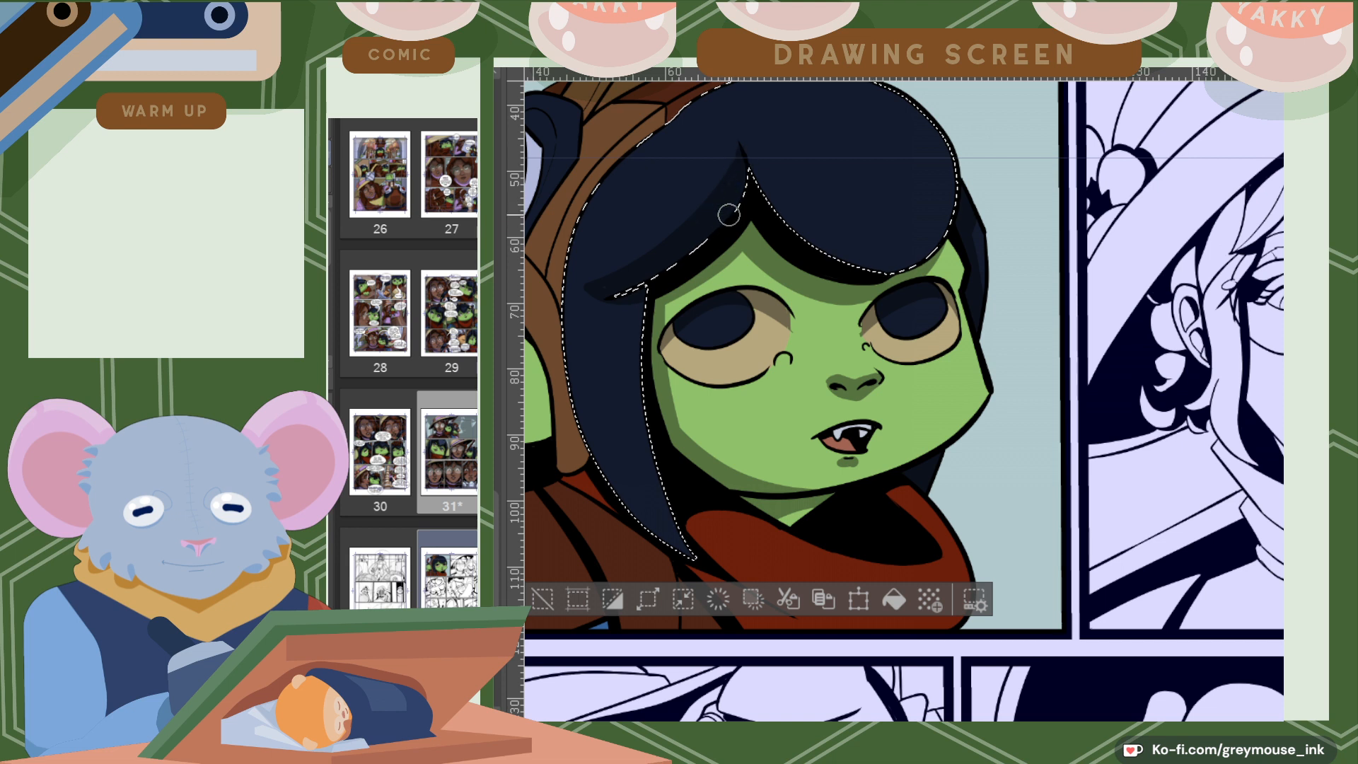
left_click_drag(742, 158, 744, 200)
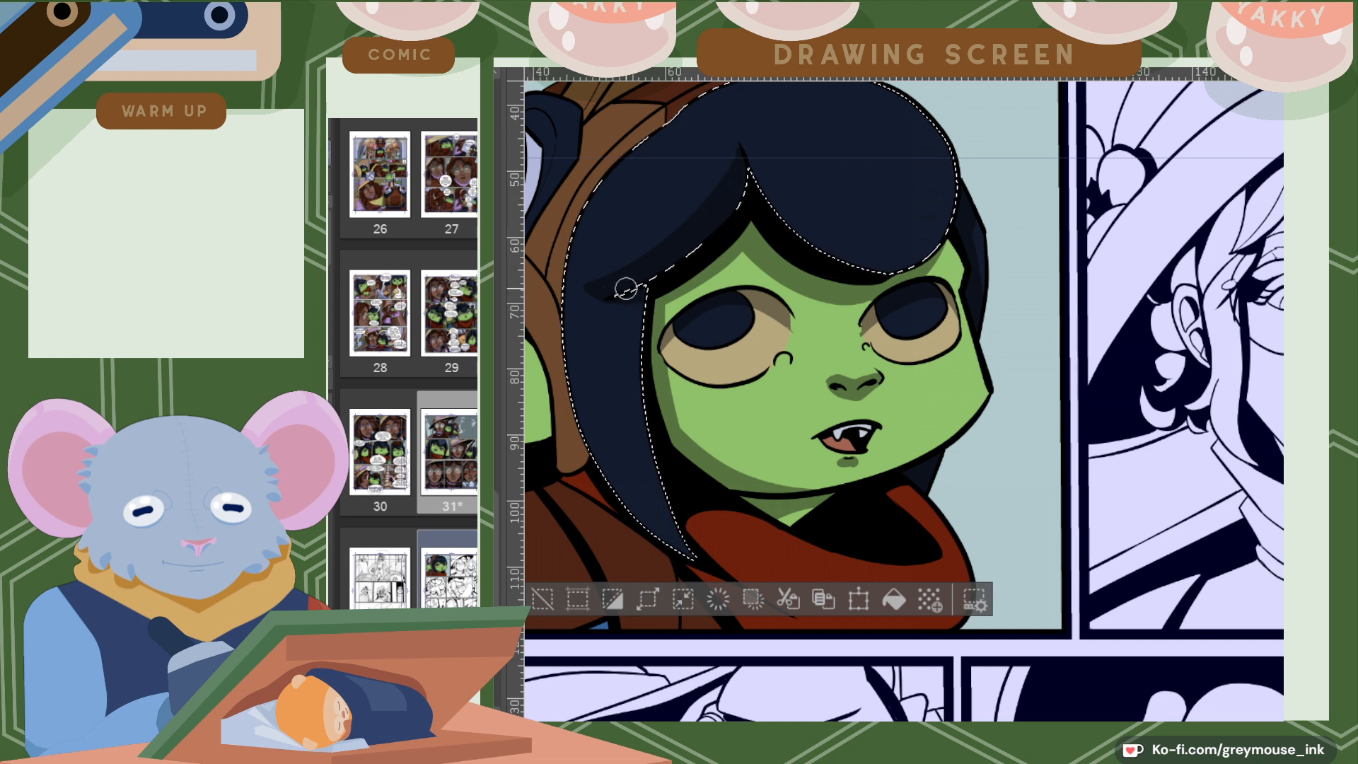
mouse_move(637, 303)
left_mouse_down()
mouse_move(638, 331)
mouse_move(578, 454)
mouse_move(643, 320)
mouse_move(642, 361)
mouse_move(642, 302)
mouse_move(597, 497)
mouse_move(700, 585)
left_mouse_up()
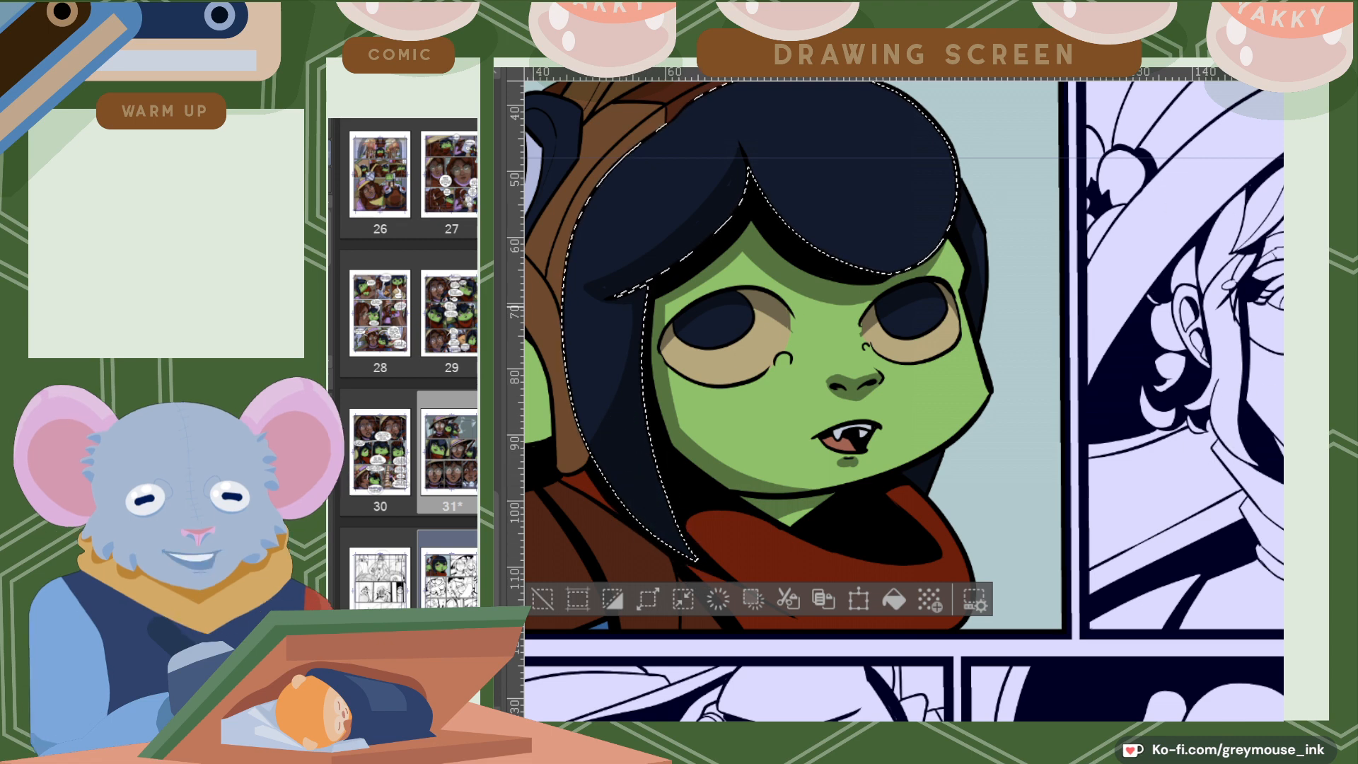
Select the narrow rim strips of the goggle headband beside the hair plus the upper brown section and fill them with shadow.
scroll(617, 409, "up", 3)
key("w")
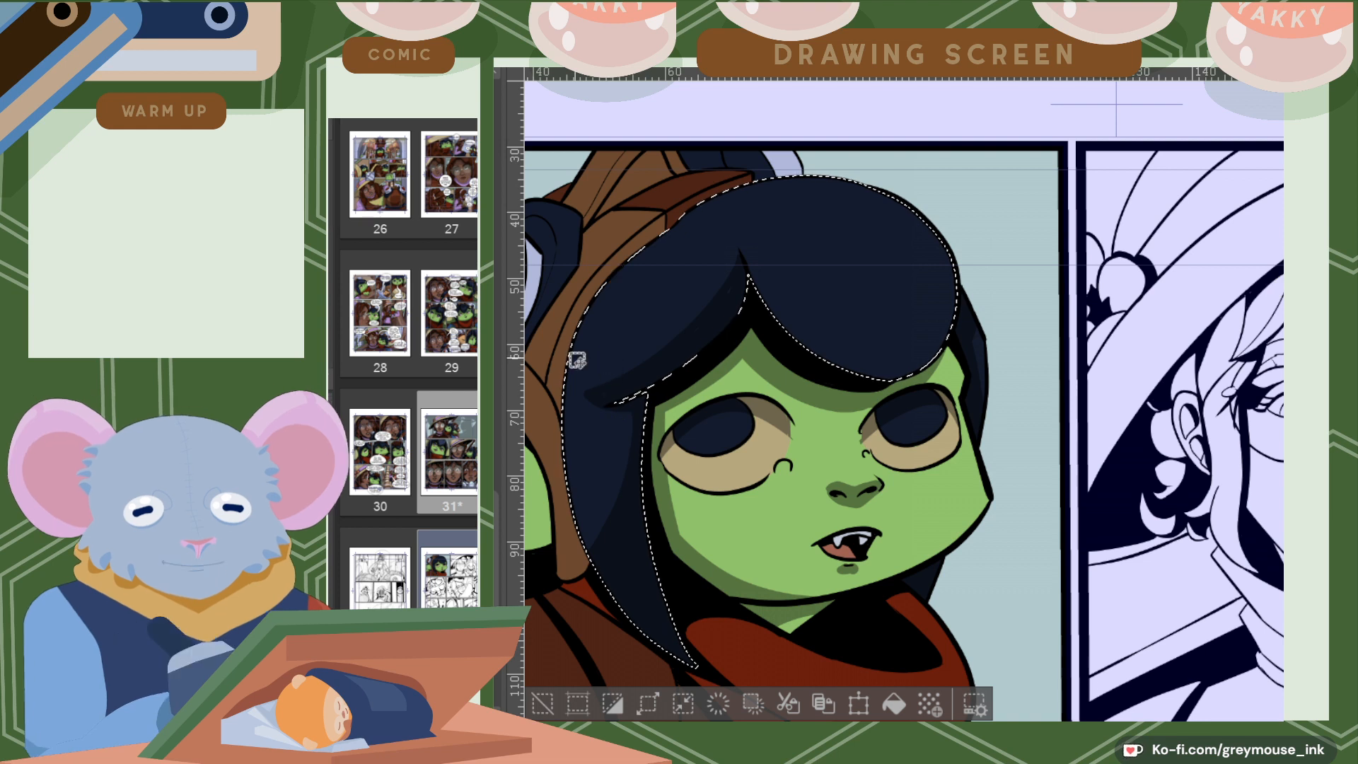
left_click(555, 379)
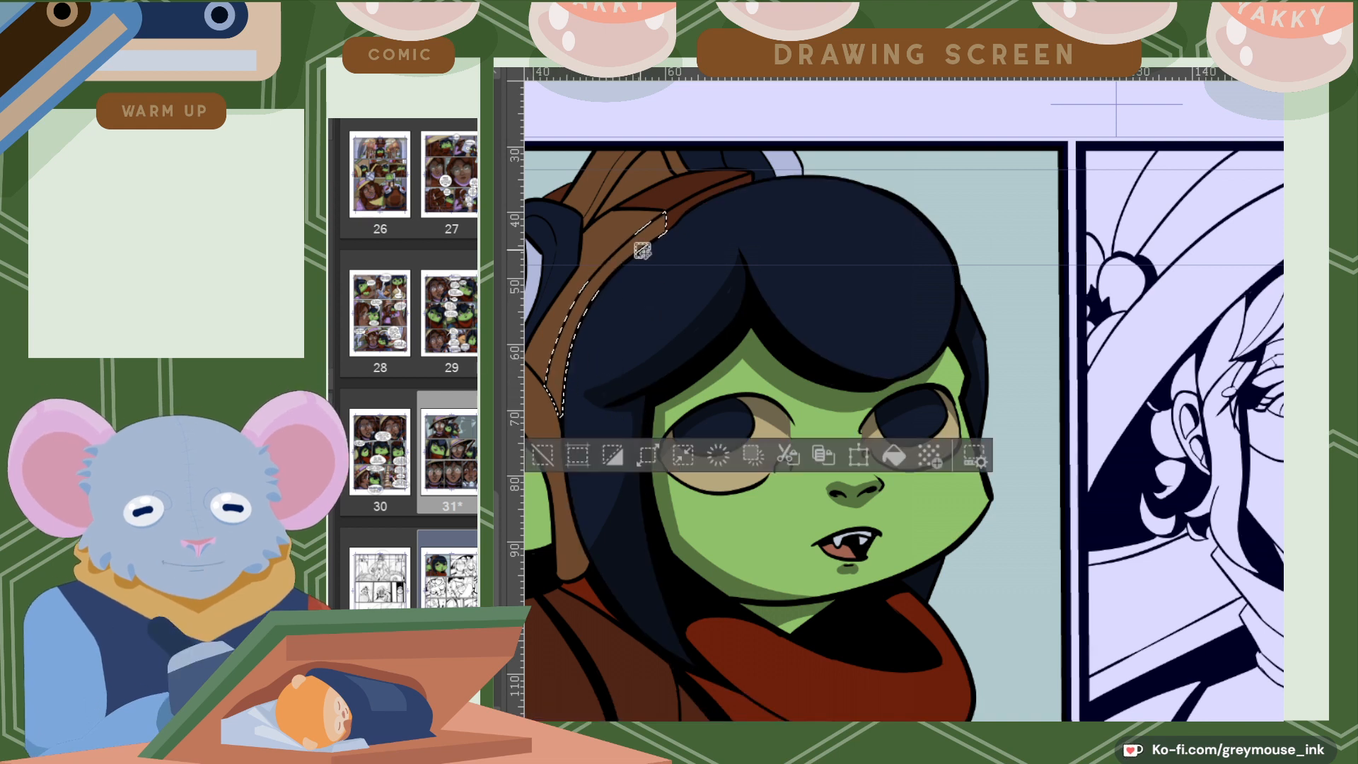
left_click(675, 213, "shift")
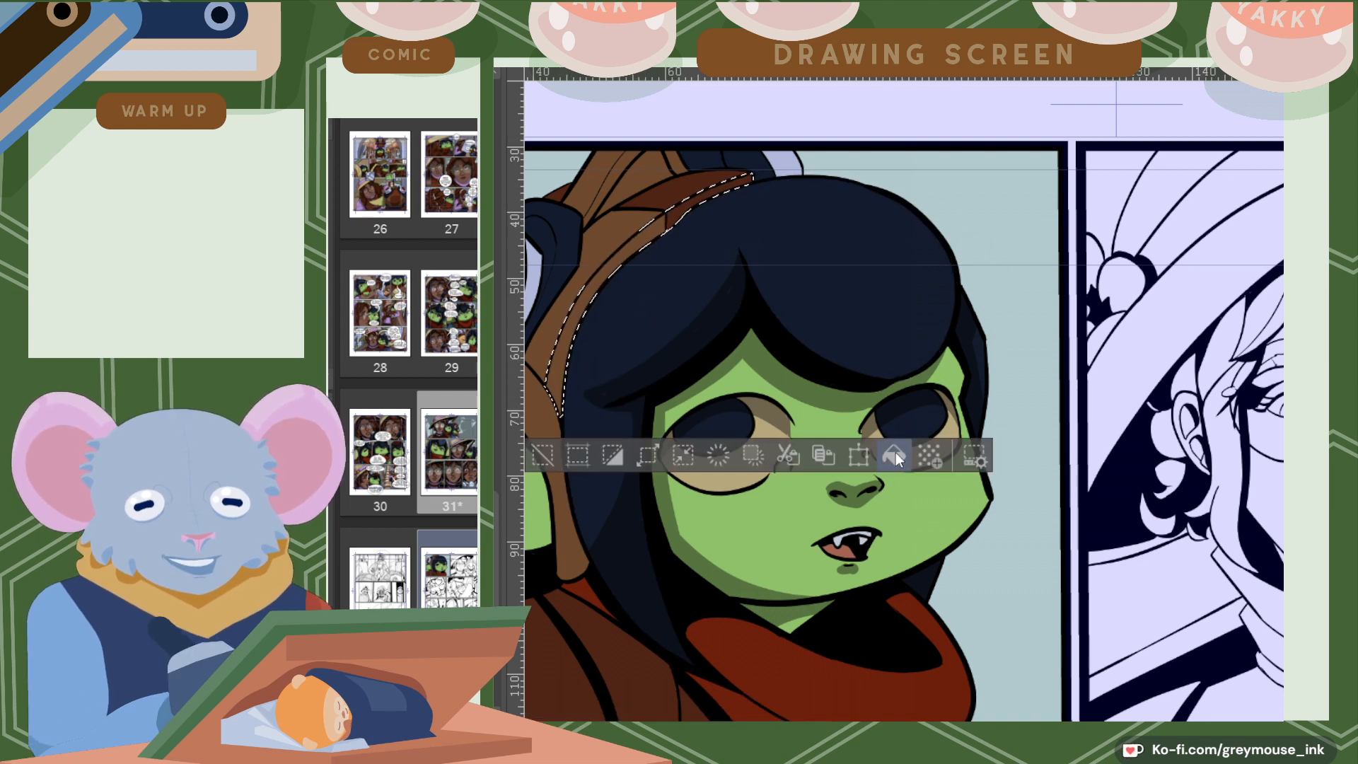
left_click(637, 186, "shift")
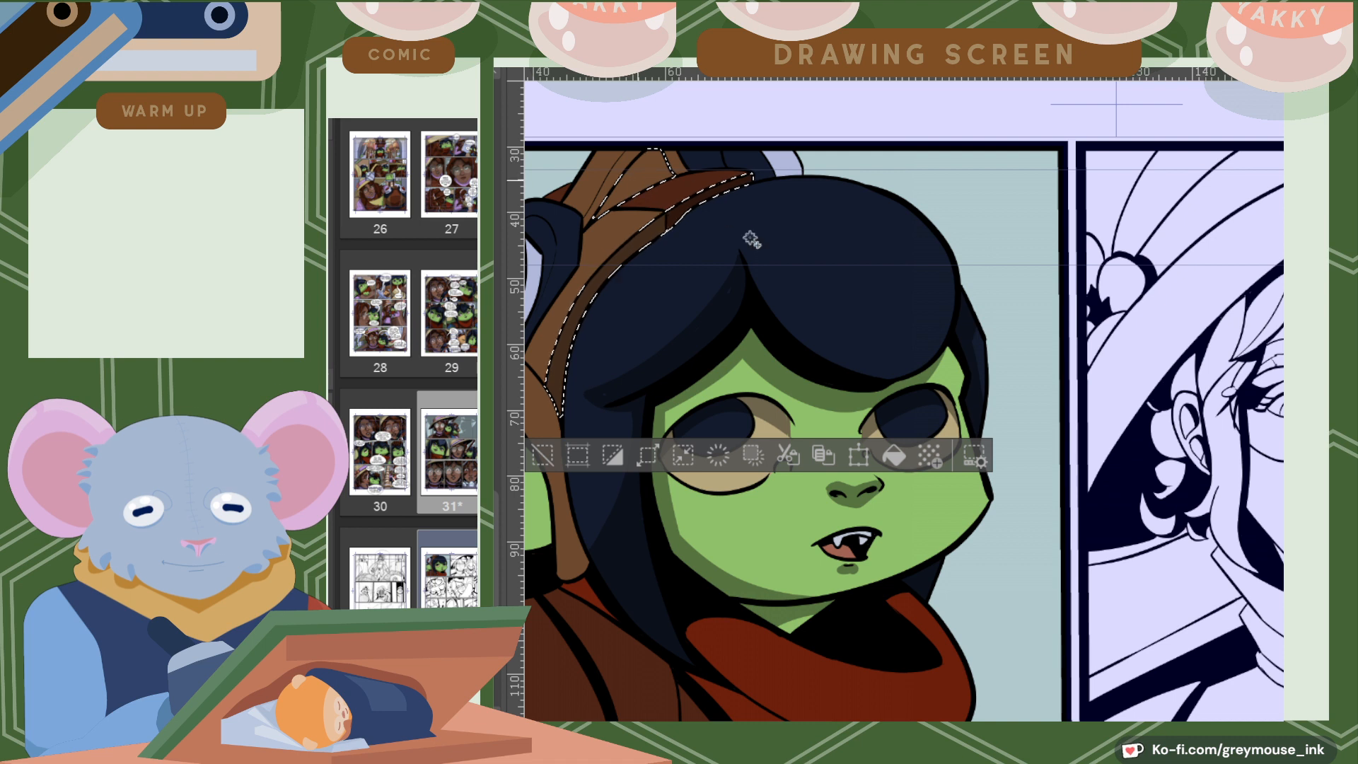
left_click(884, 453)
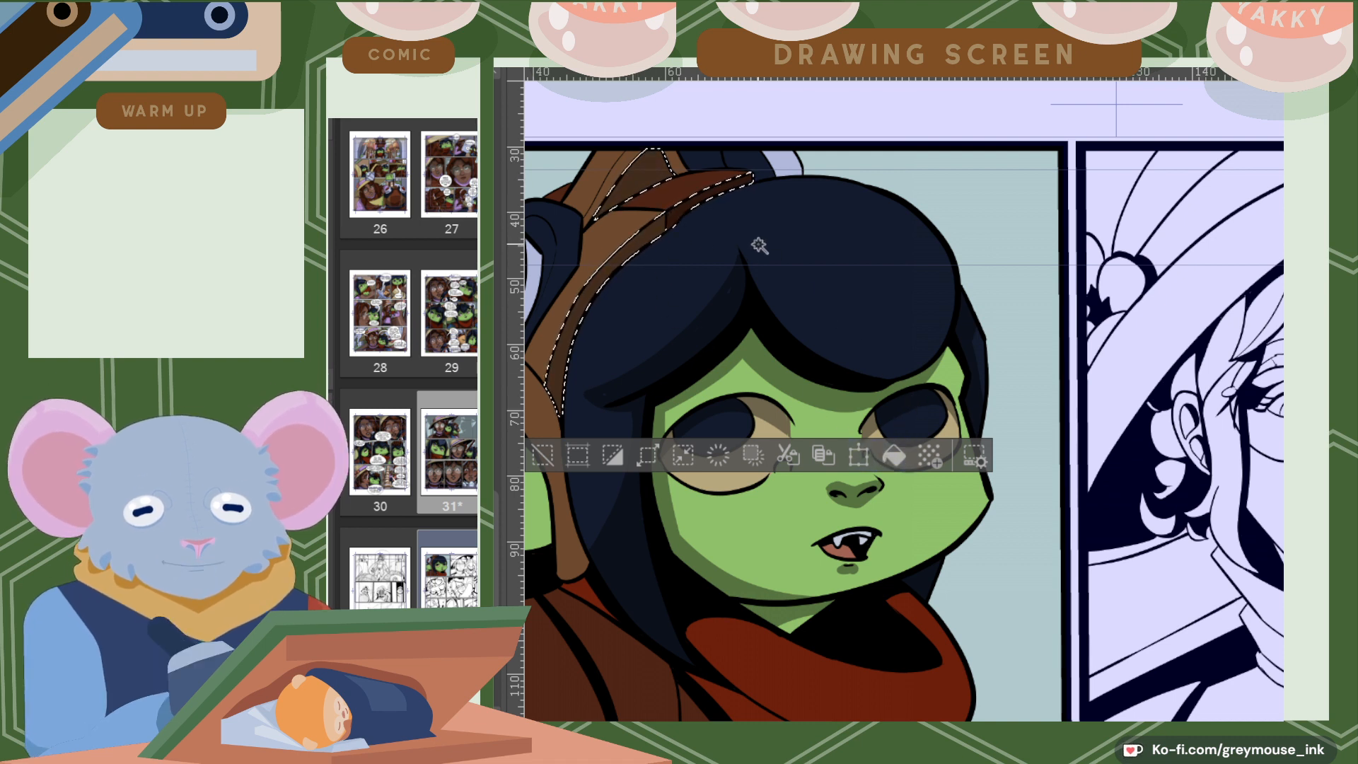
Select the thin brown strips at the top of the headband near the panel border and fill them with shadow.
left_click(616, 172)
left_click(673, 162, "shift")
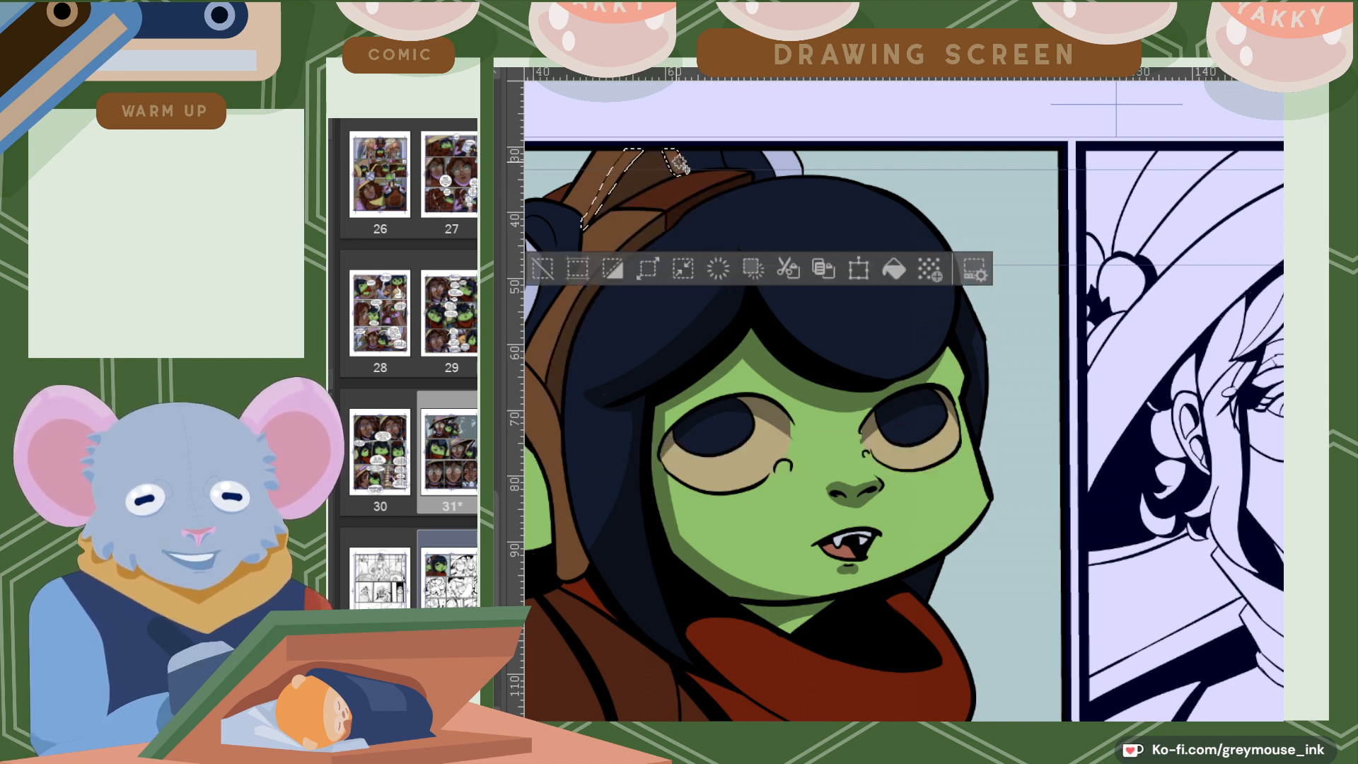
left_click(894, 270)
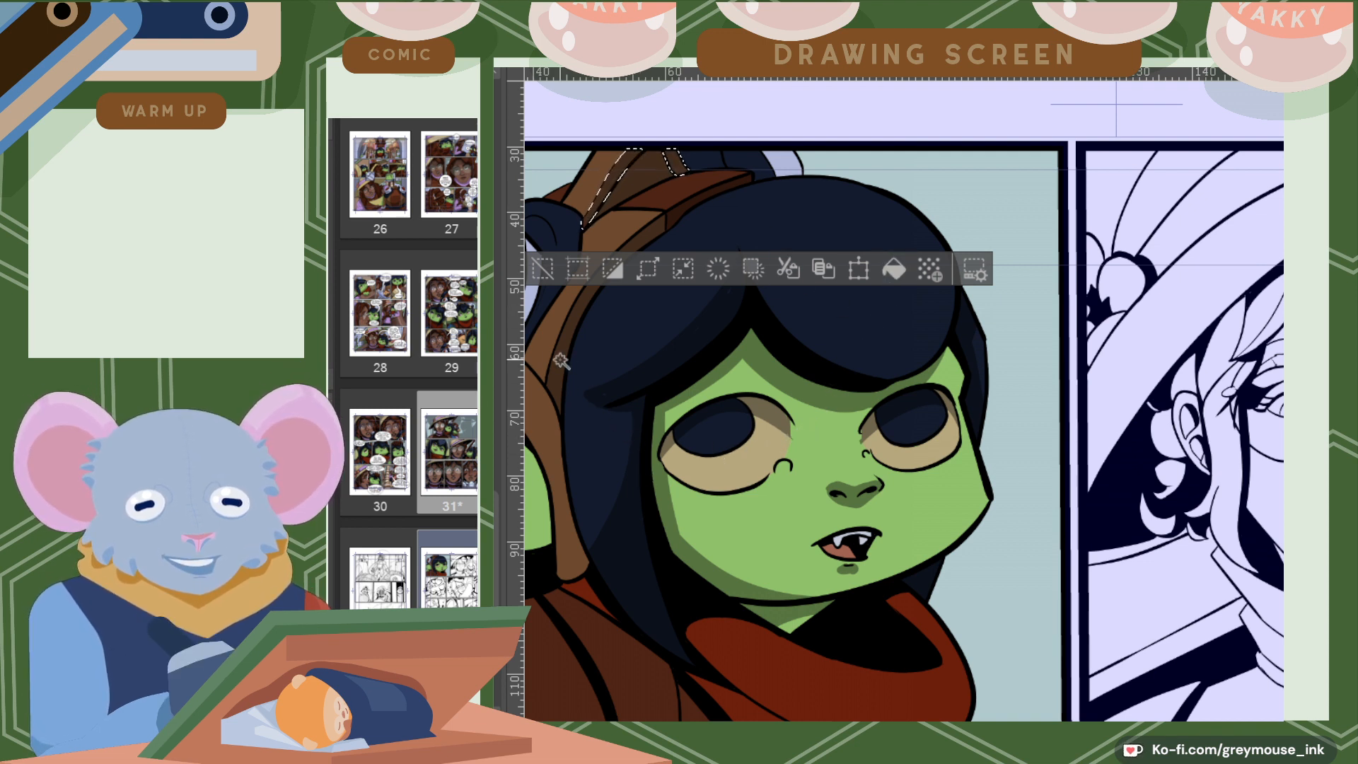
Select the wide brown headband section beside the goggle and brush shadow along its goggle edge and lower end.
left_click(572, 343)
key("p")
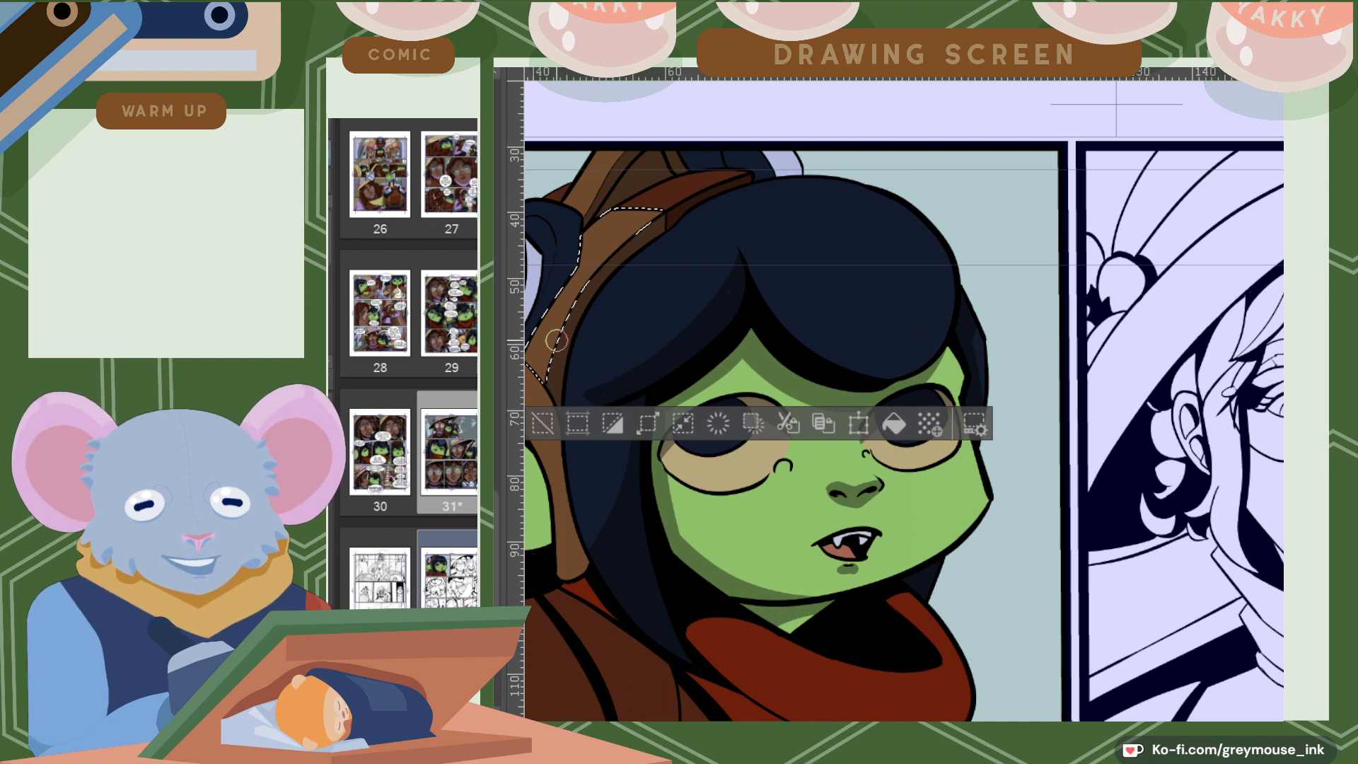
left_click_drag(537, 326, 548, 362)
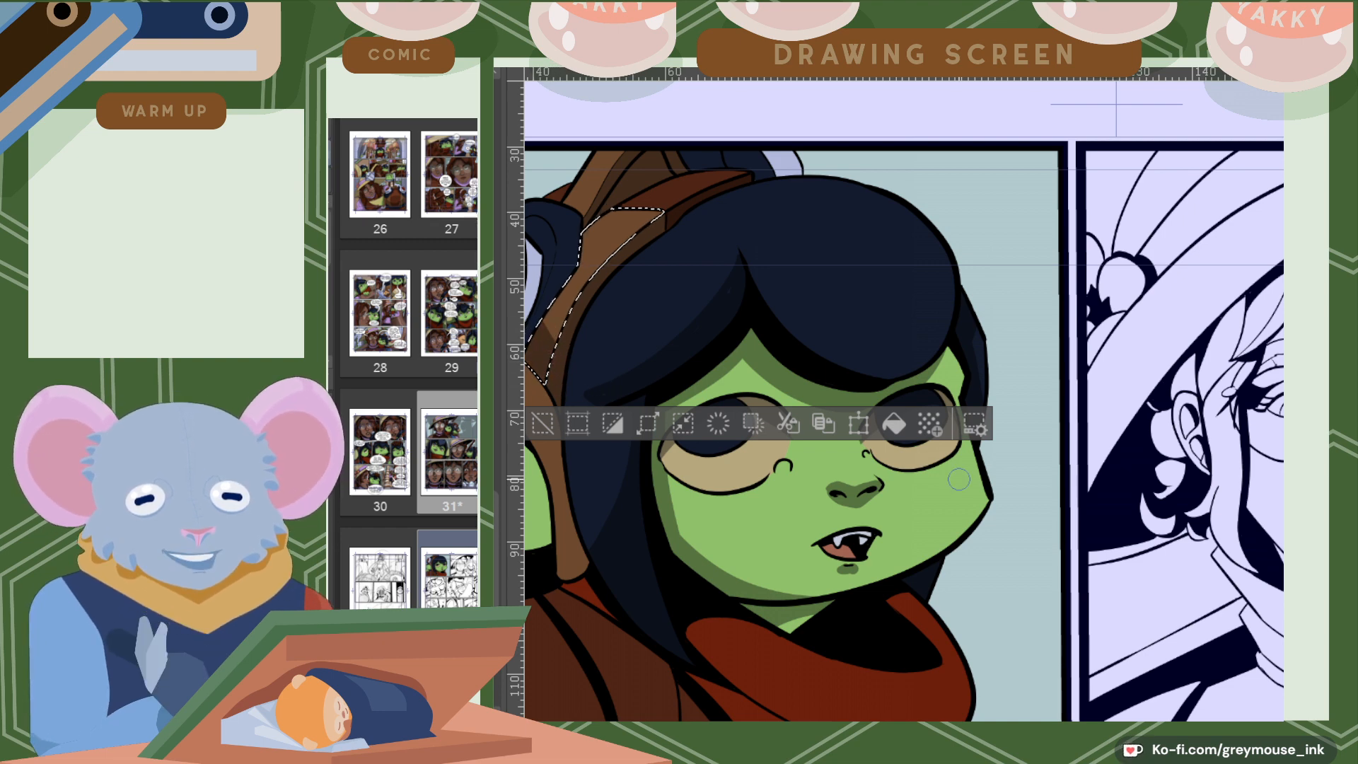
left_click_drag(1061, 727, 974, 727)
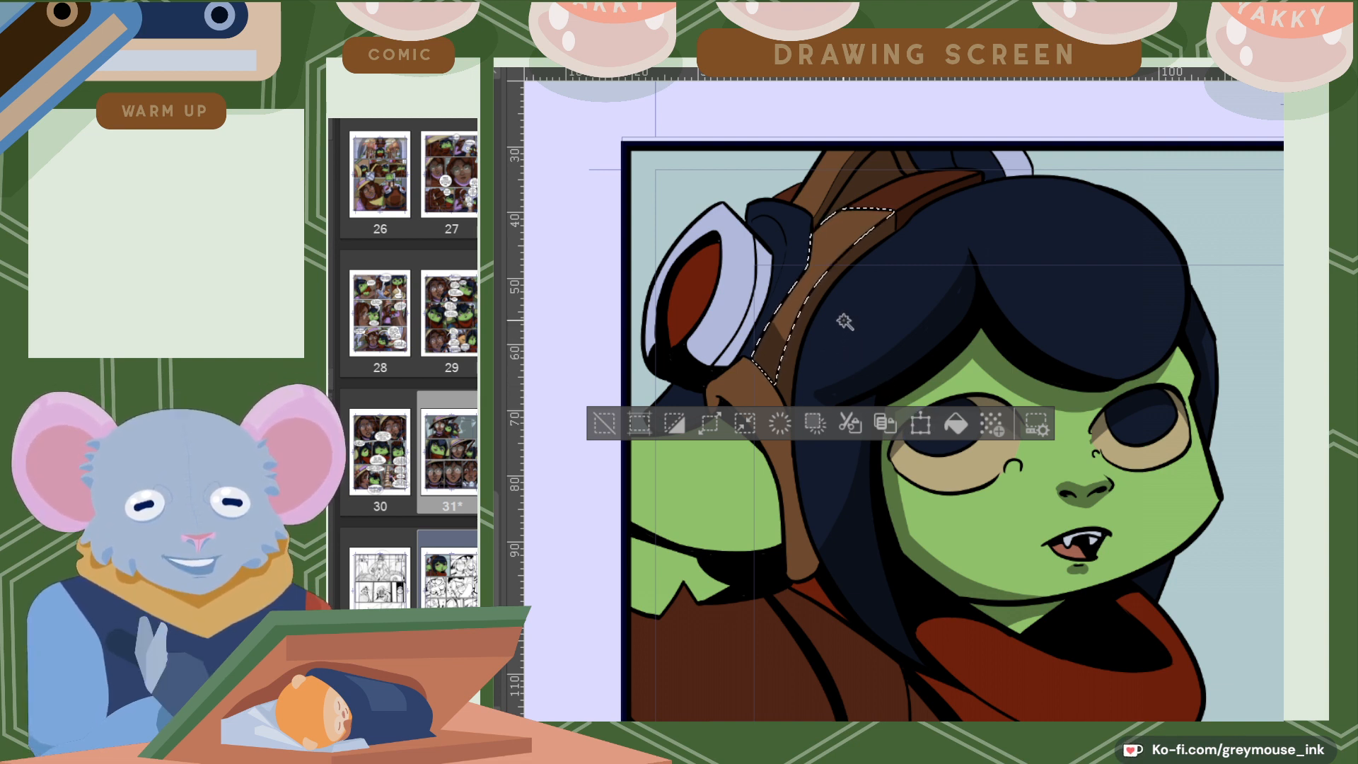
key("p")
left_click_drag(817, 255, 774, 346)
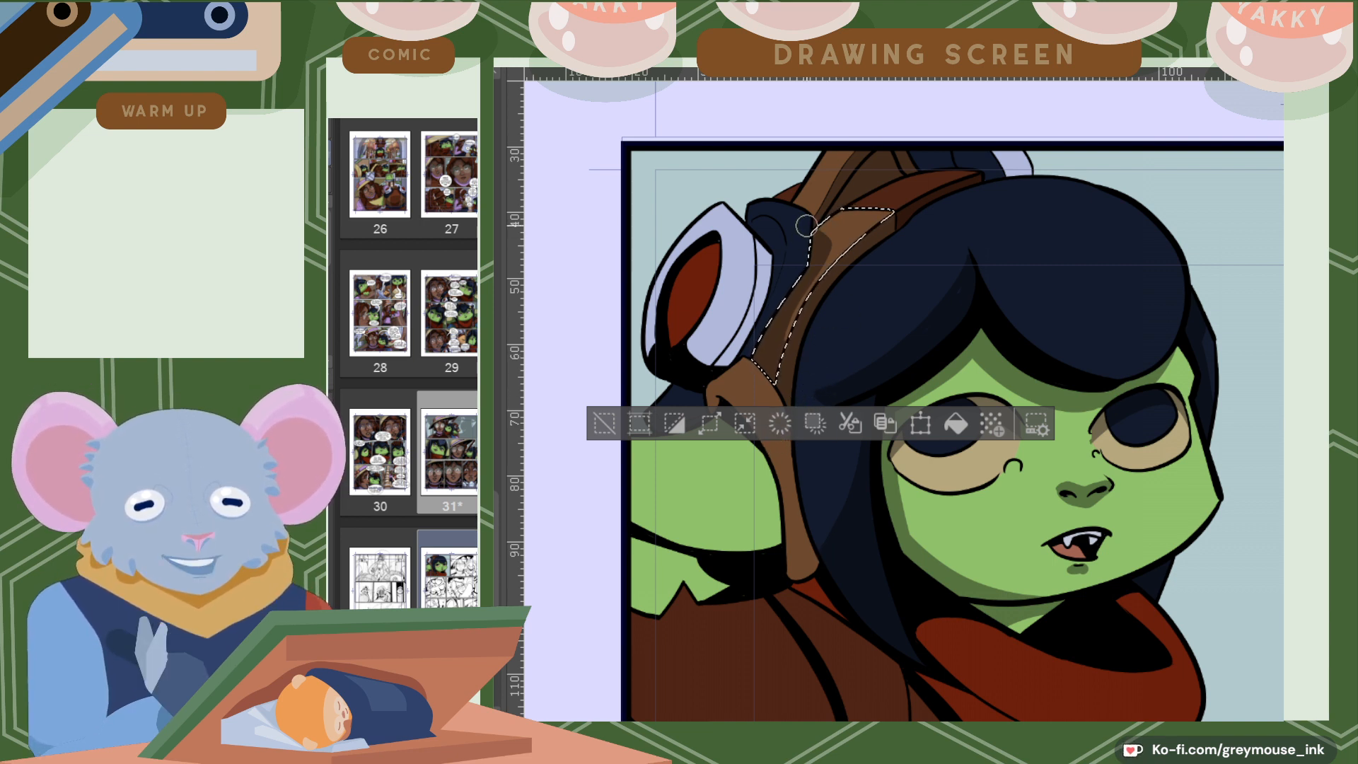
Select the brown strap section above the goggle near the panel's upper border, brush a shadow on it, and clear the selection.
key("w")
left_click(820, 191)
key("b")
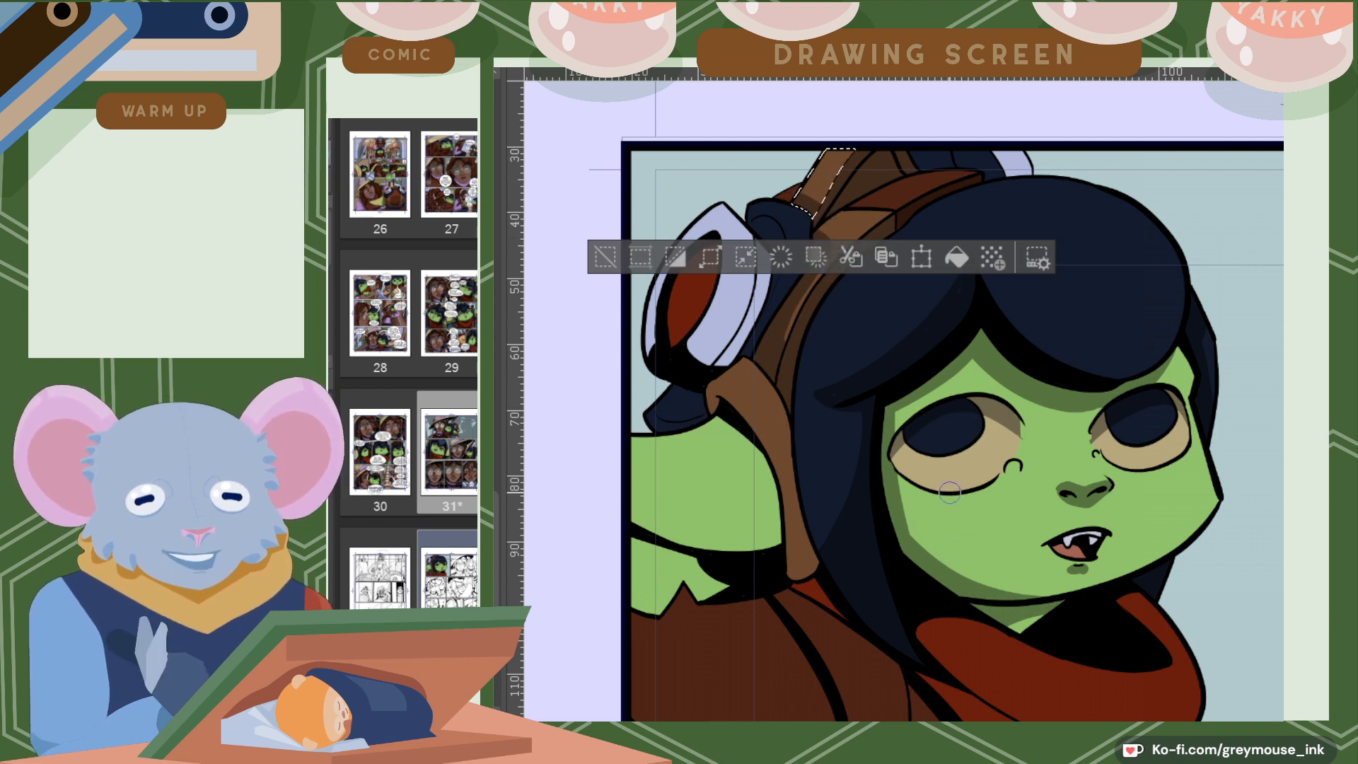
key("m")
left_click(852, 372)
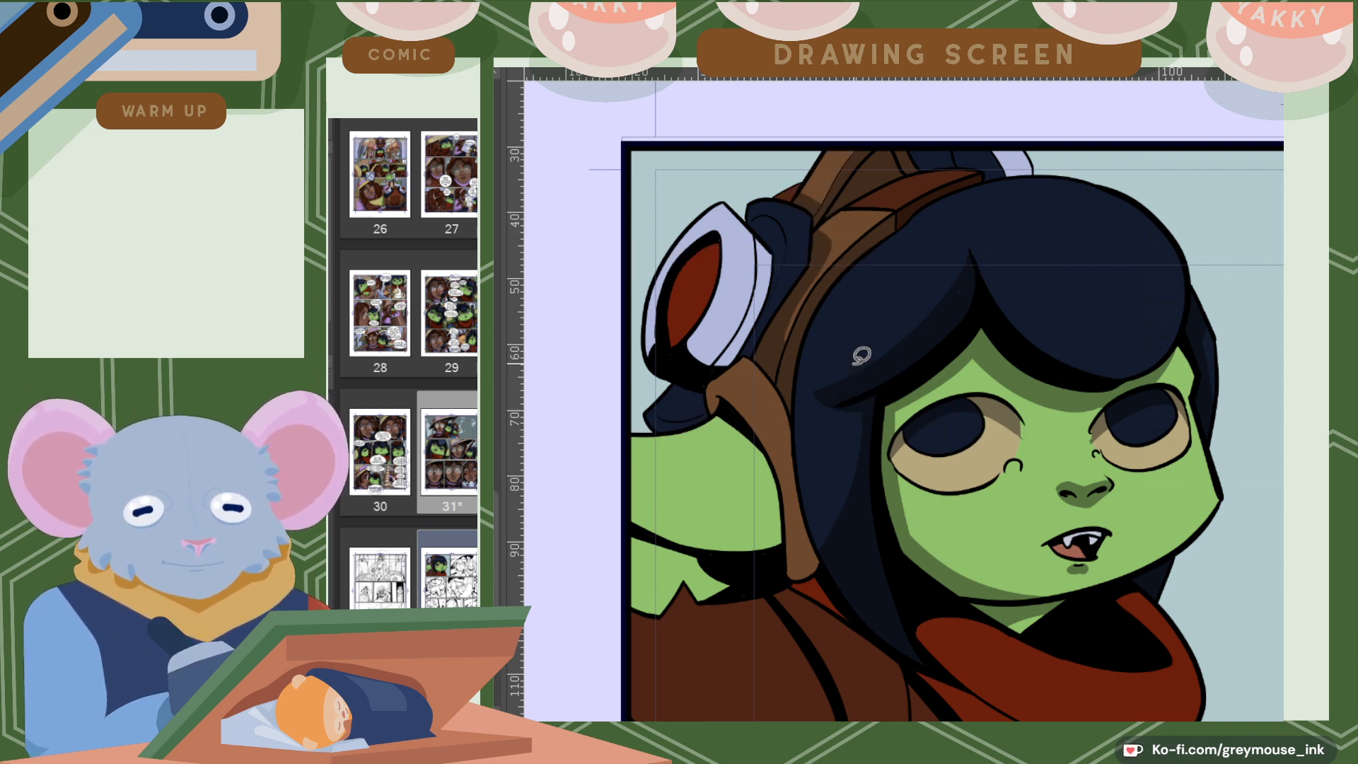
Select the goggle's dark blue backing and then its pale rim, and brush shadows onto each.
key("b")
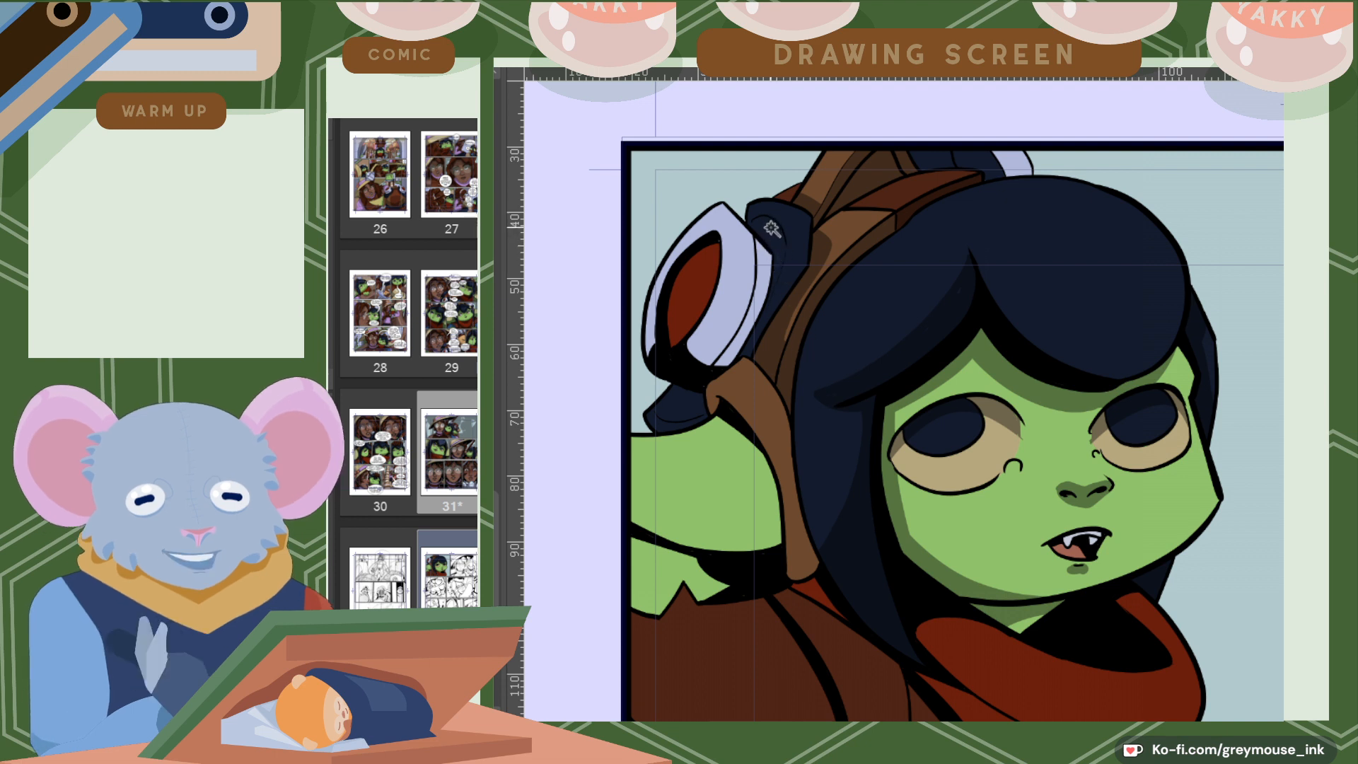
left_click(771, 229)
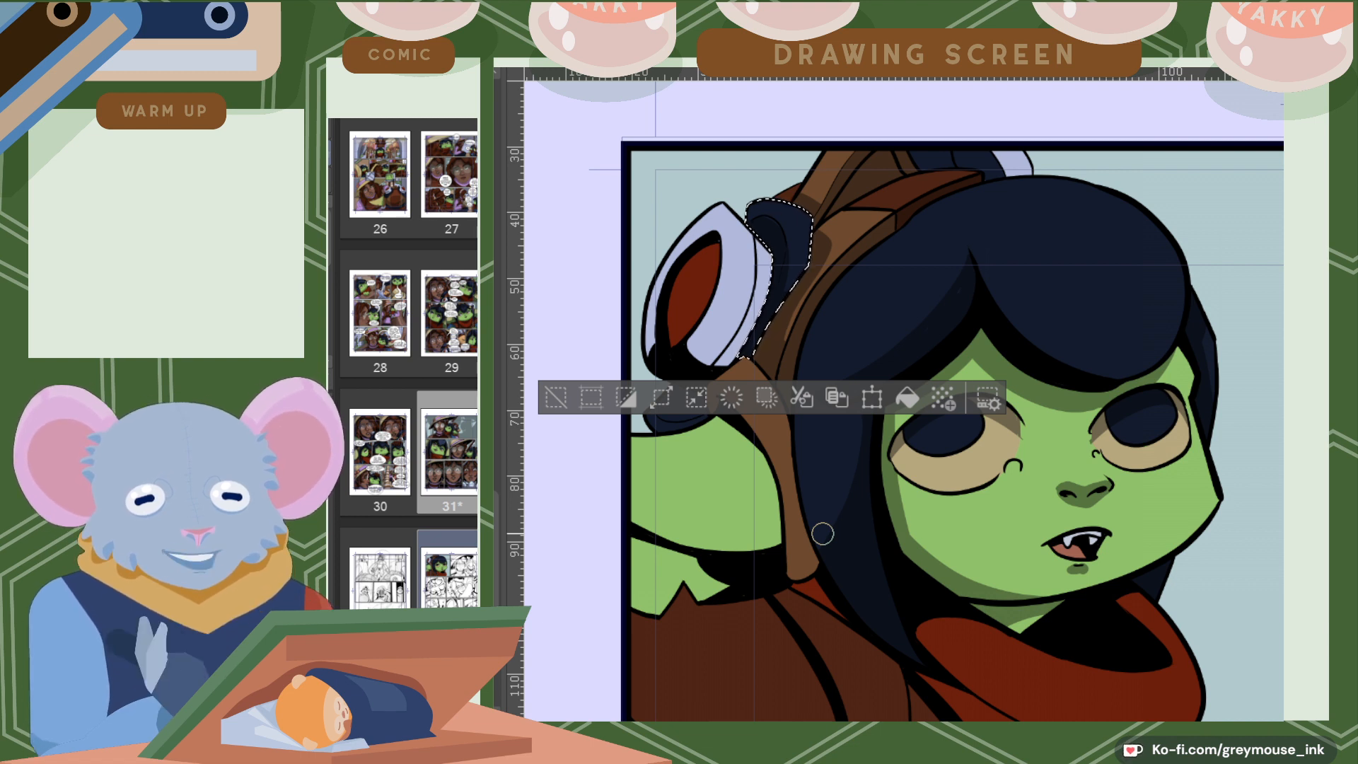
left_click(727, 358)
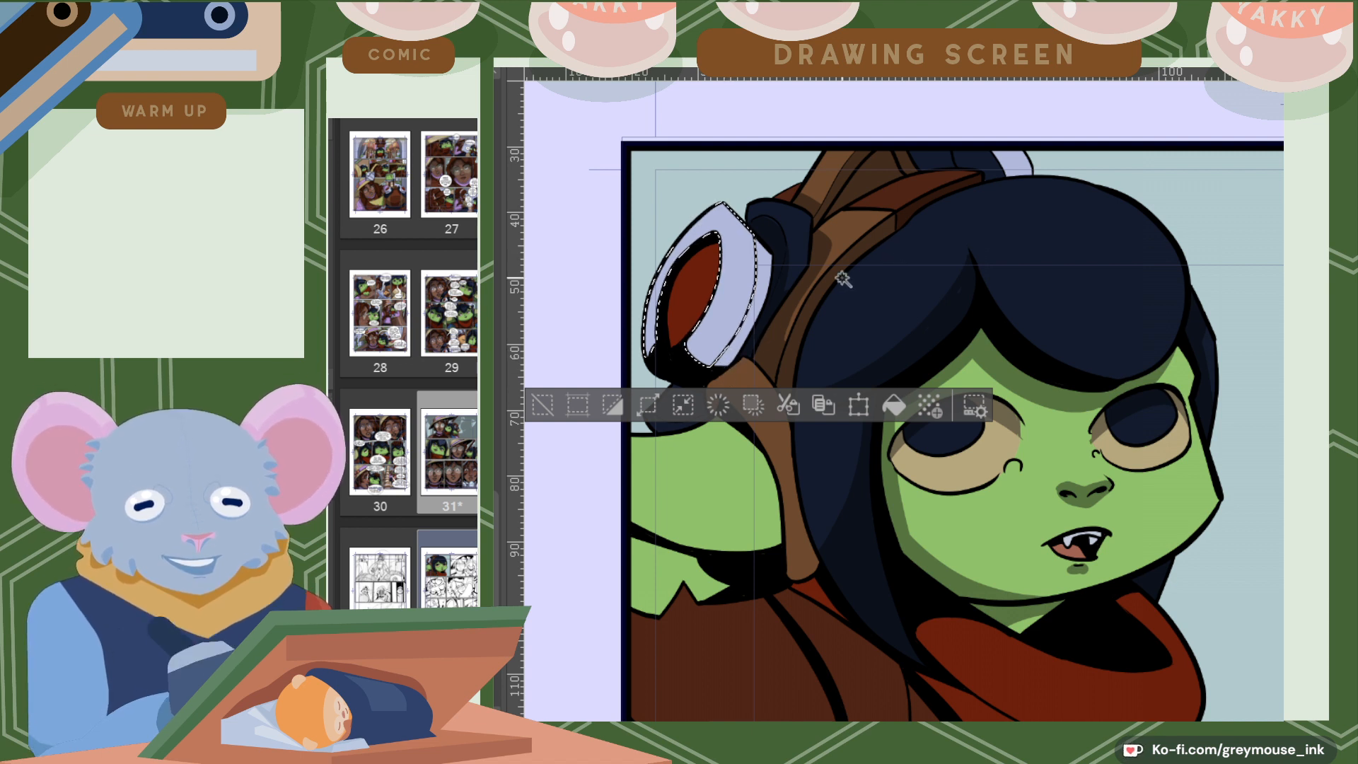
left_click(762, 275, "shift")
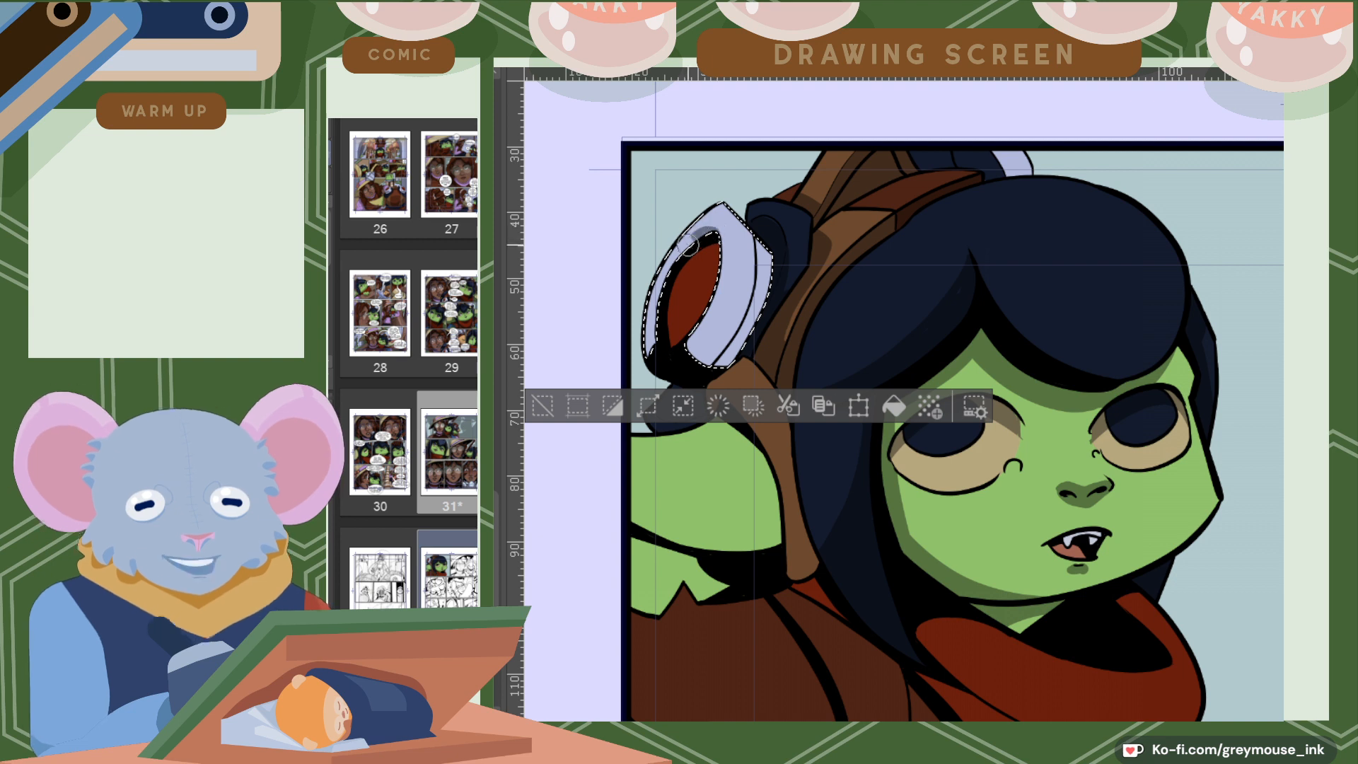
mouse_move(687, 246)
left_mouse_down()
mouse_move(662, 351)
mouse_move(658, 303)
mouse_move(714, 232)
left_mouse_up()
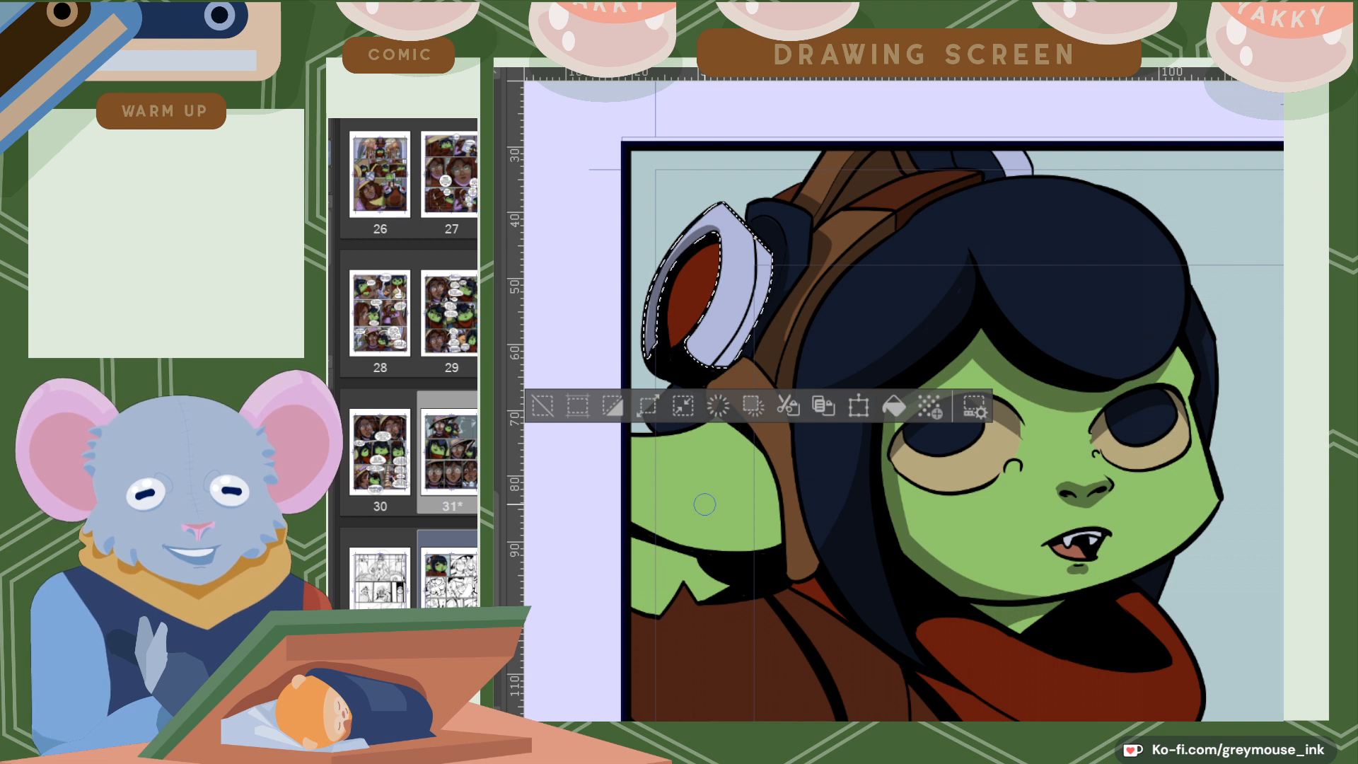
left_click_drag(703, 310, 750, 365)
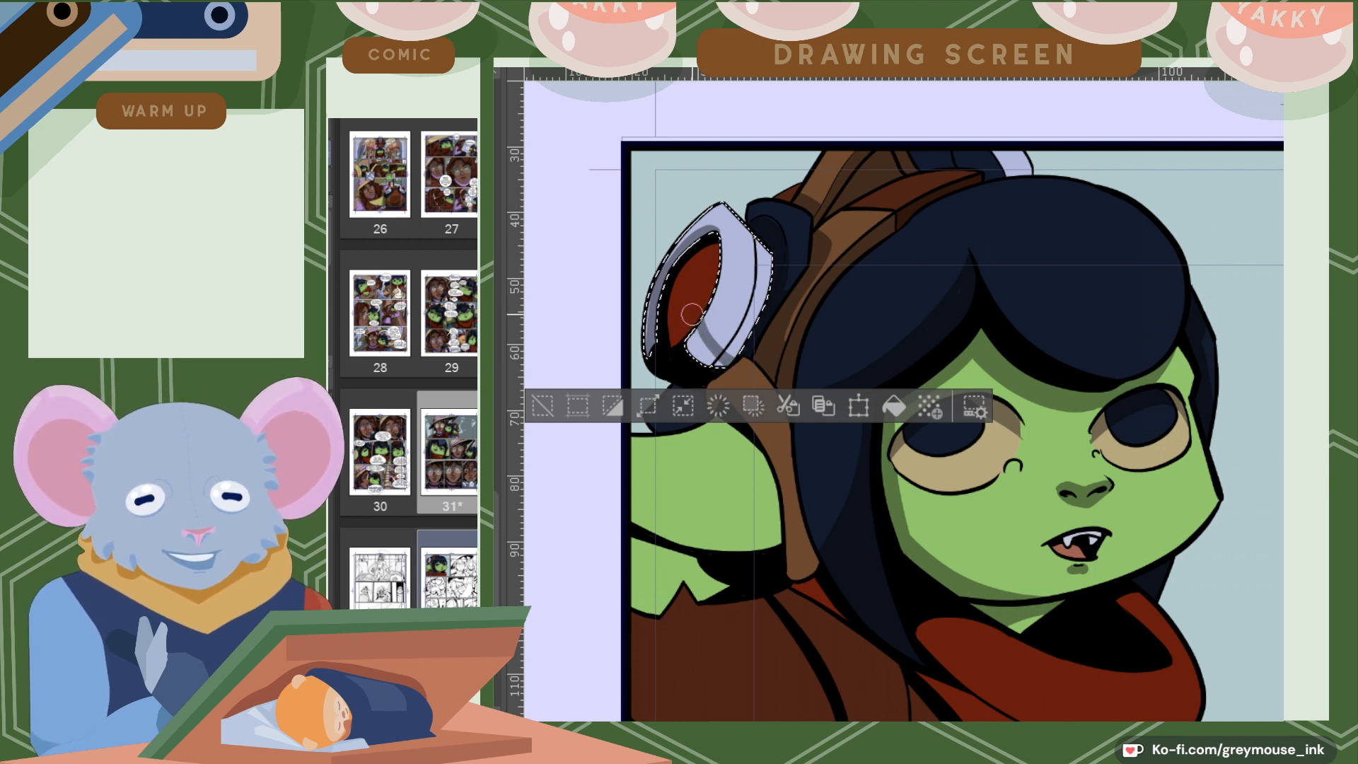
key("ctrl+z")
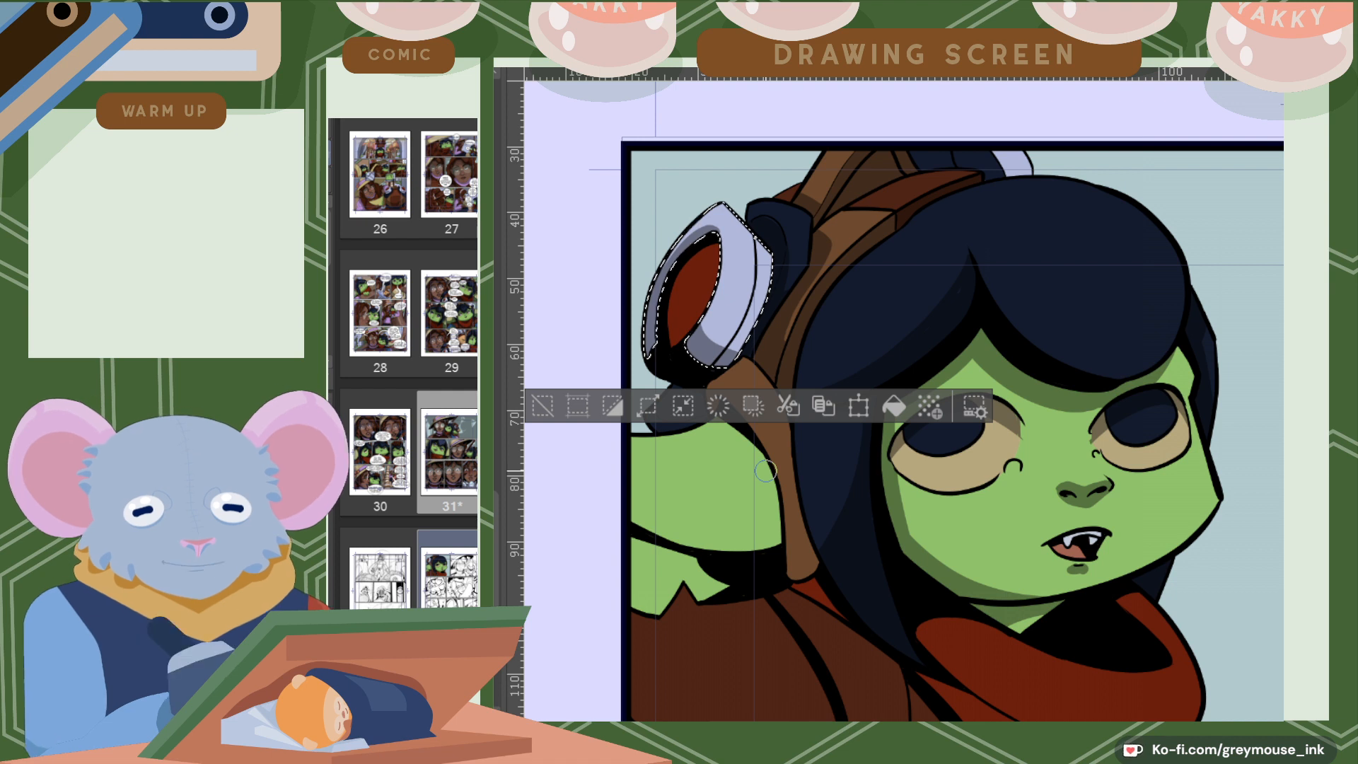
Select the goggle's red lens and brush a curved shadow across it, redoing the first stroke.
key("w")
left_click(695, 299)
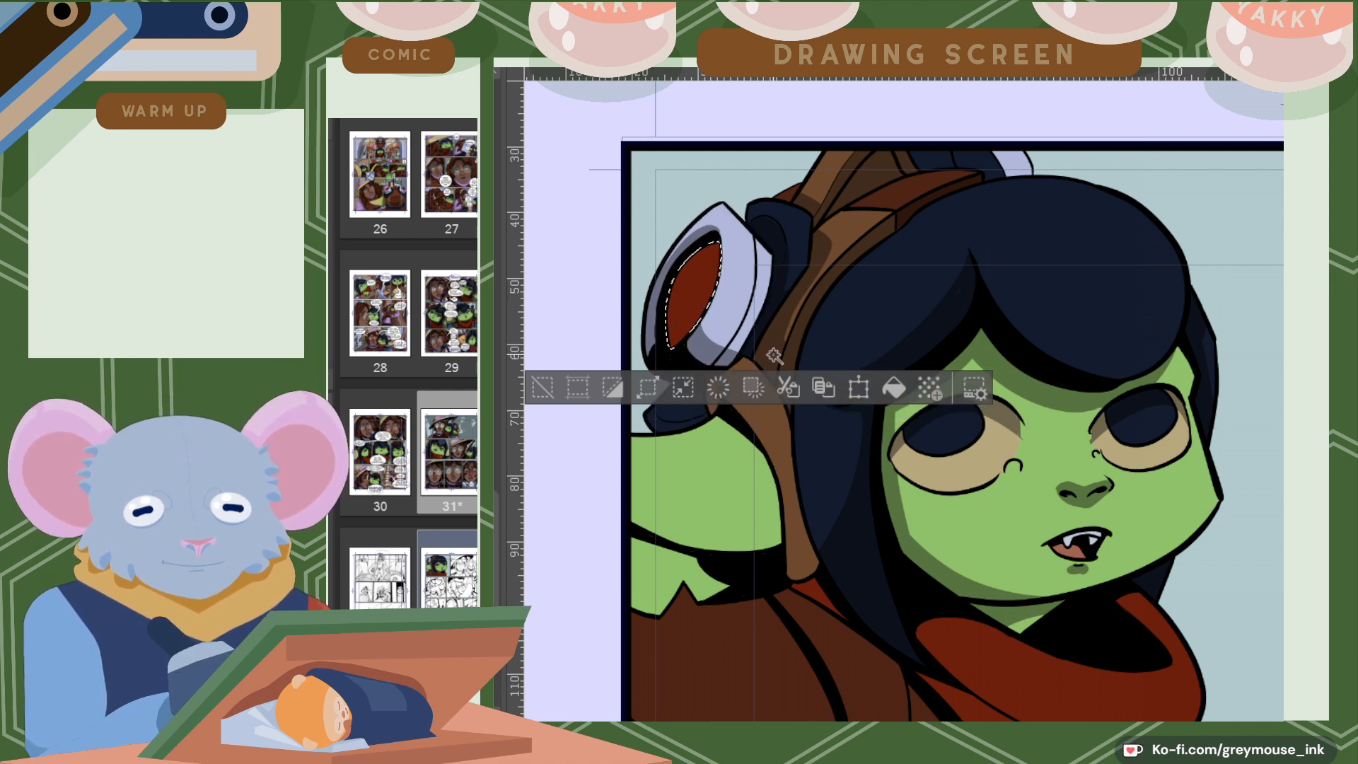
key("p")
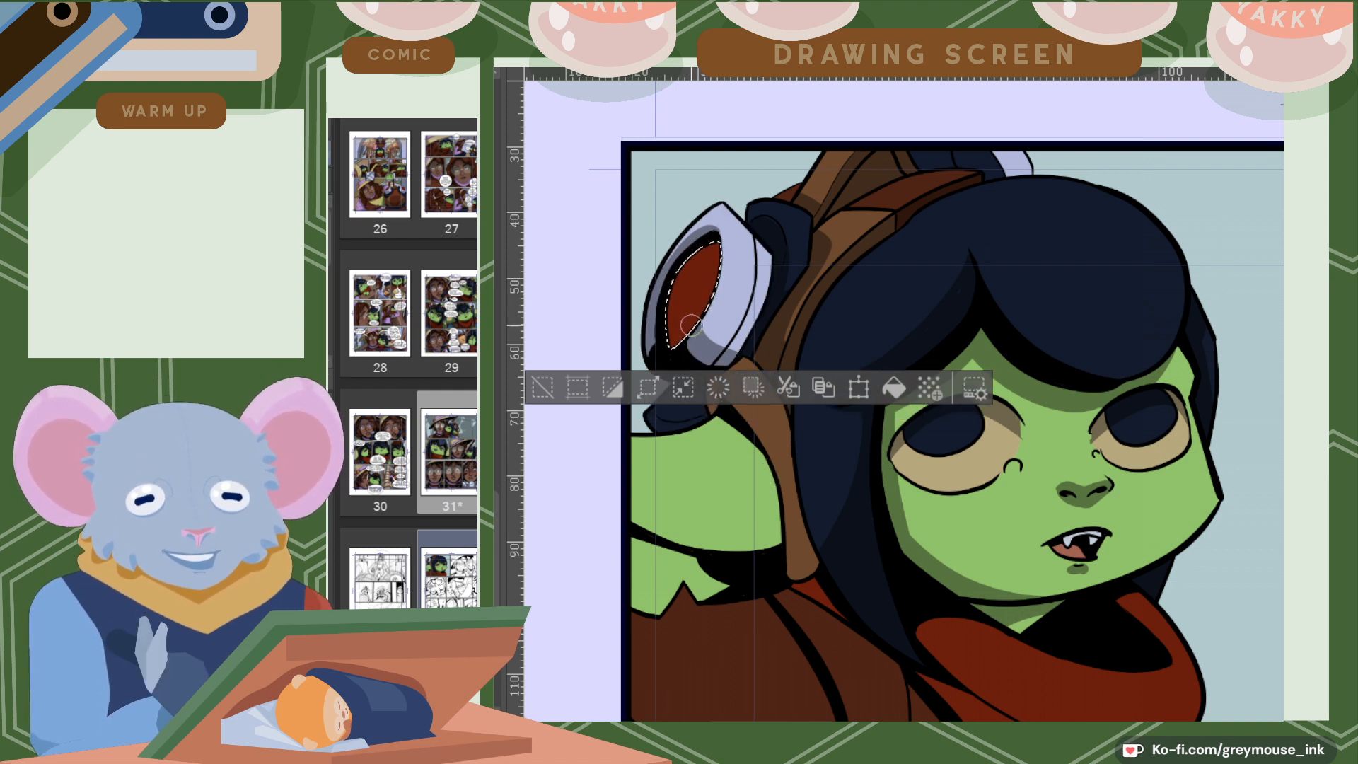
left_click_drag(677, 347, 735, 280)
key("ctrl+z")
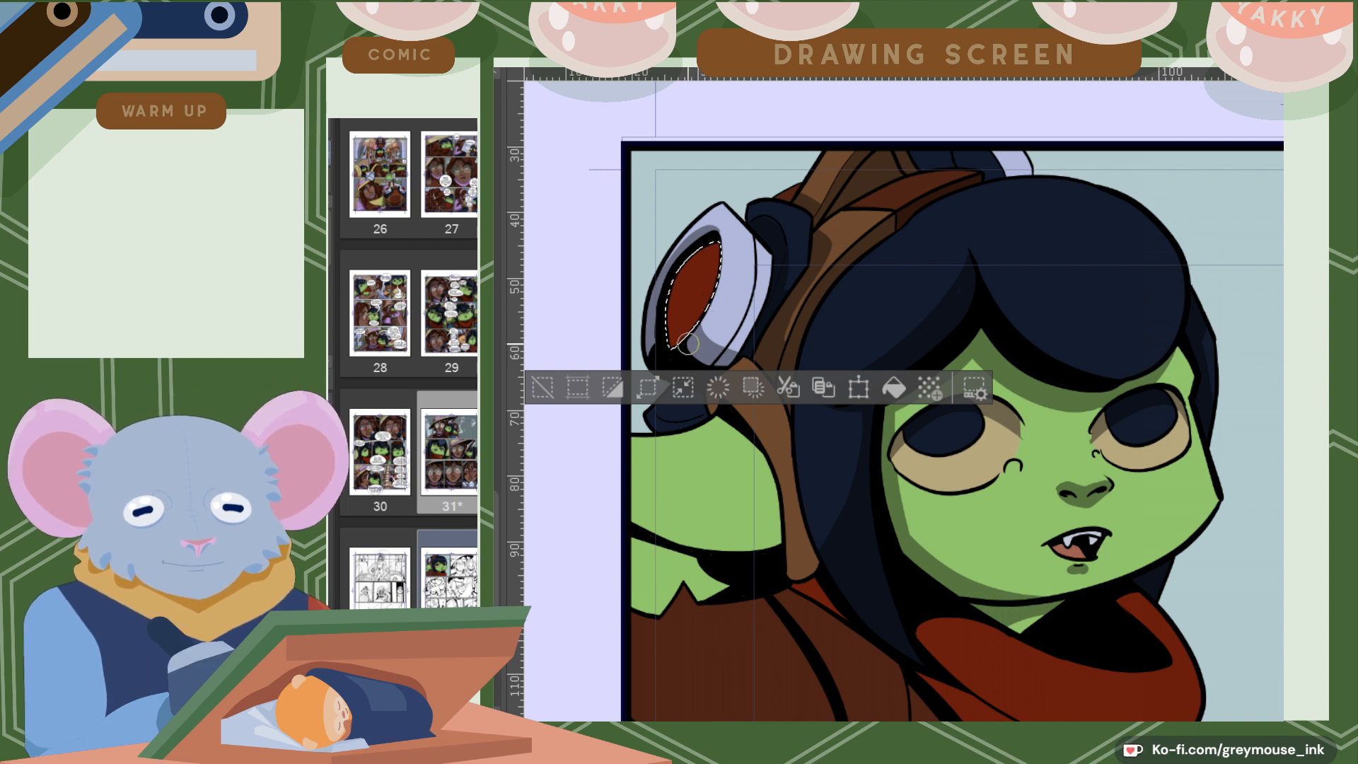
left_click_drag(680, 363, 719, 258)
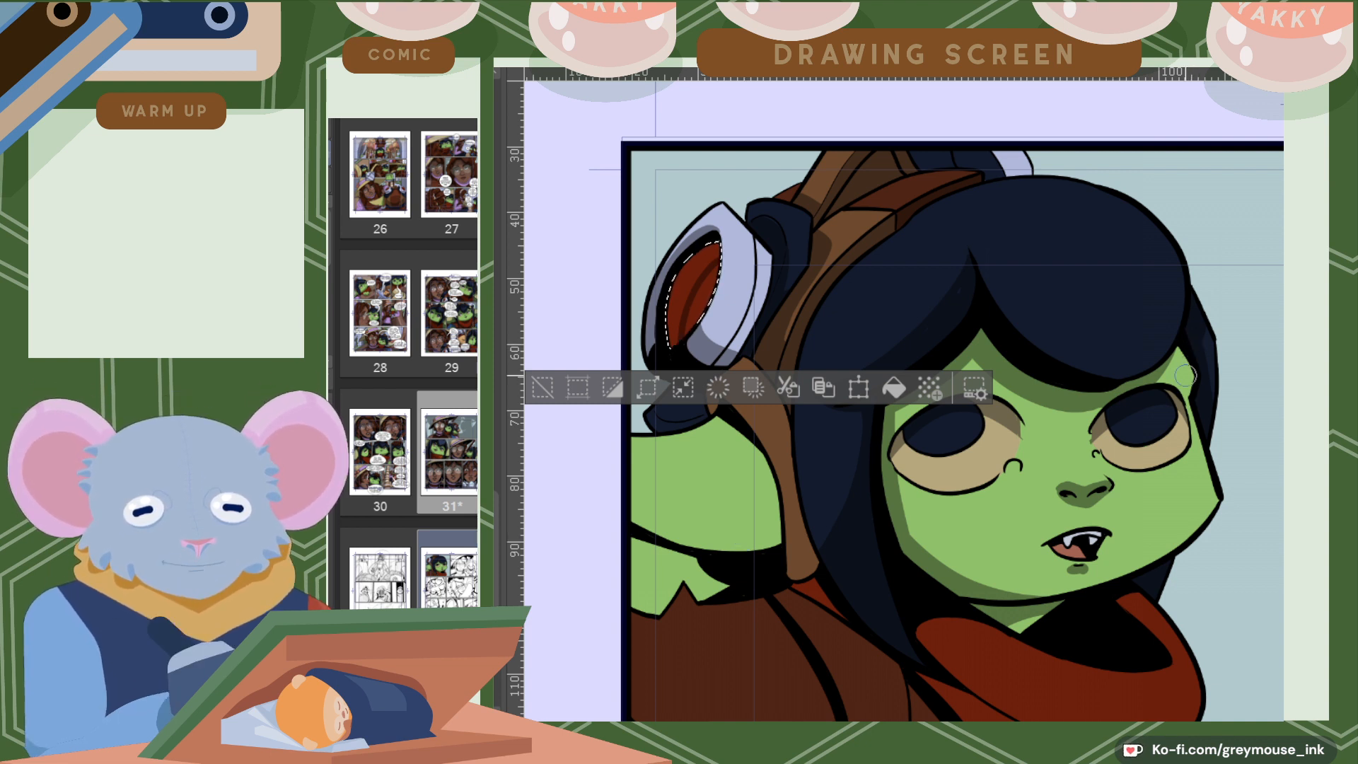
Fill the green skin patch below the ear with shadow and shade the brown strap hanging beside the ear.
key("ctrl+minus")
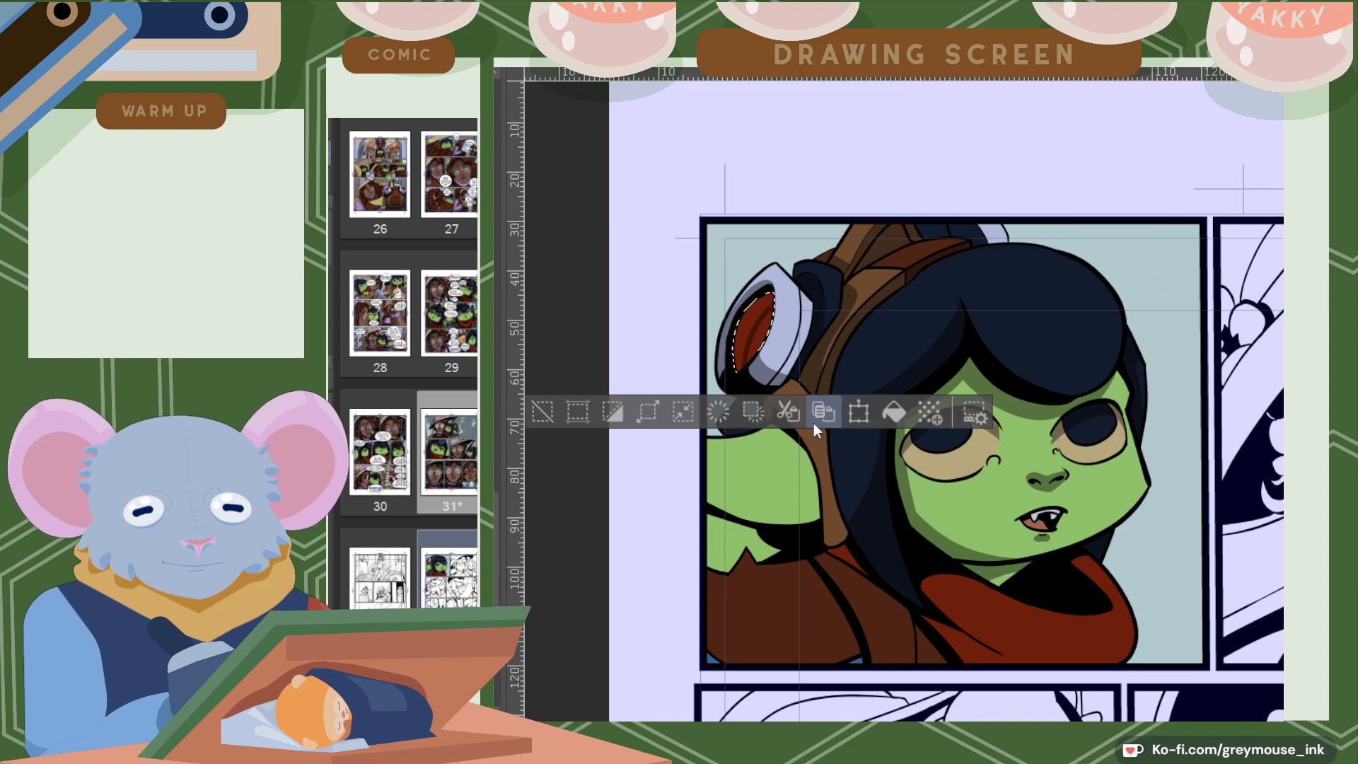
left_click(751, 529)
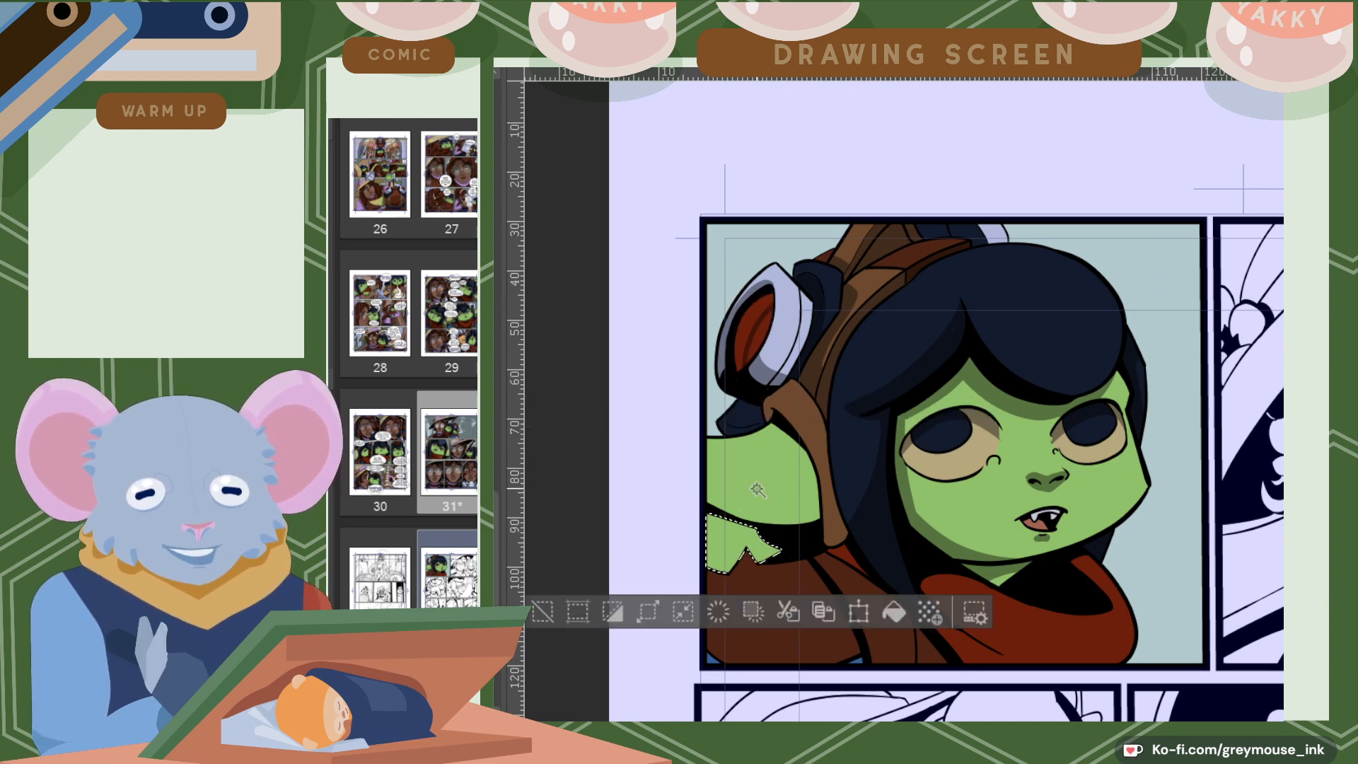
key("g")
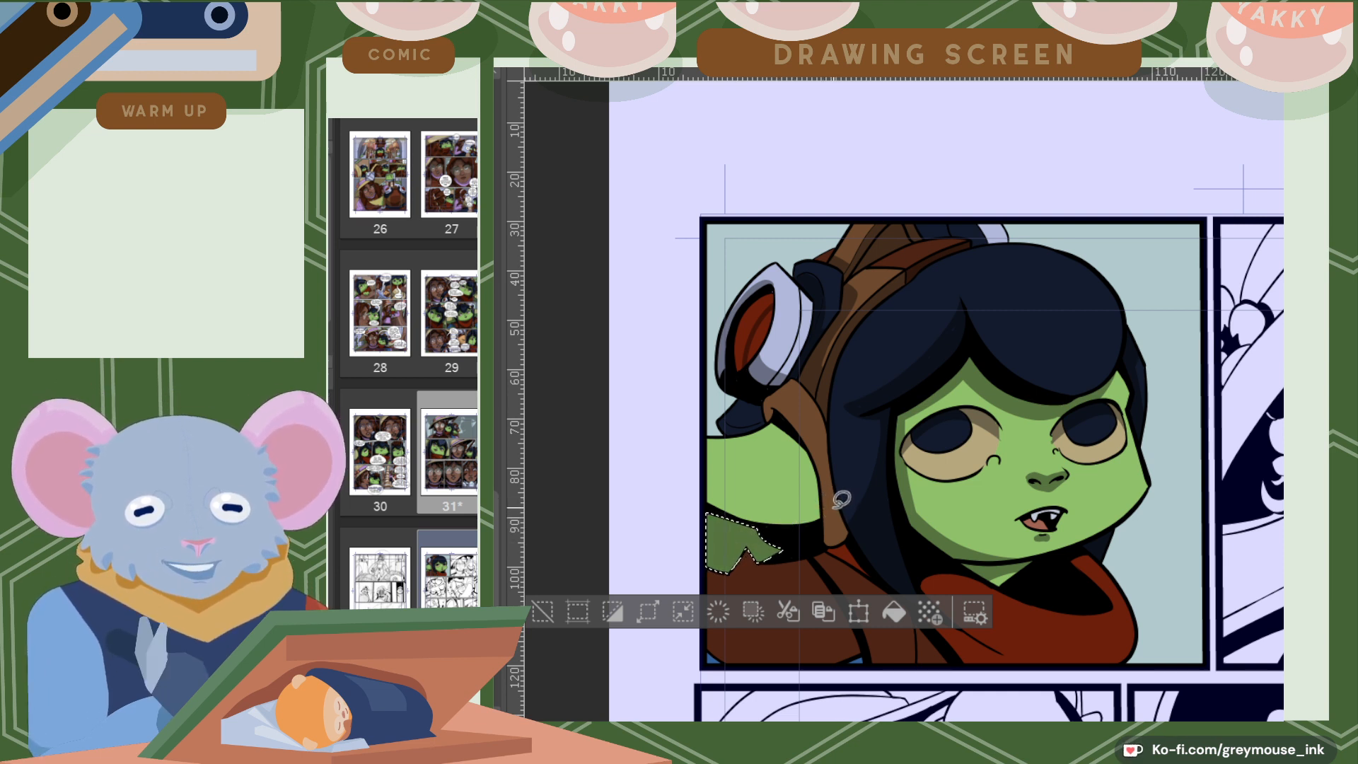
left_click(813, 439)
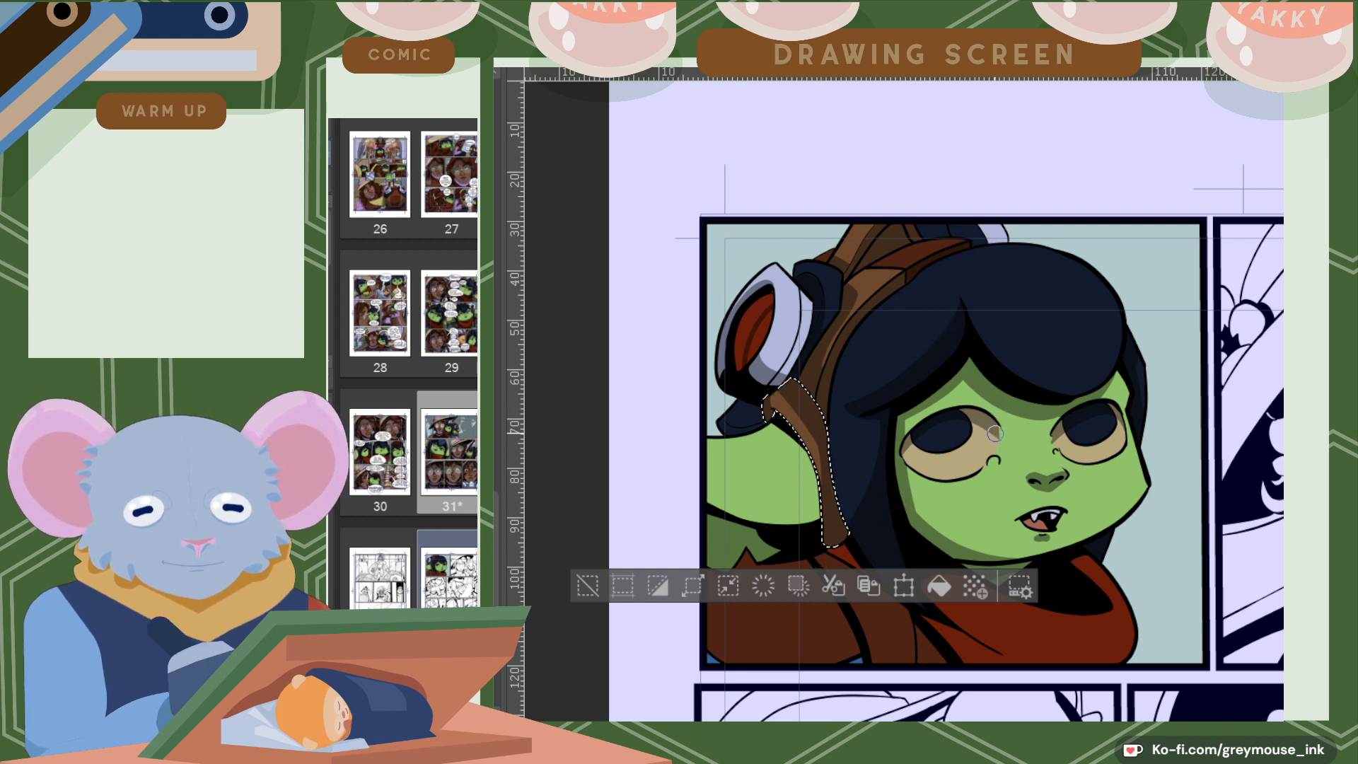
Select the brown headband section at the panel's upper border, brush shadow onto it, and clear the selection.
key("w")
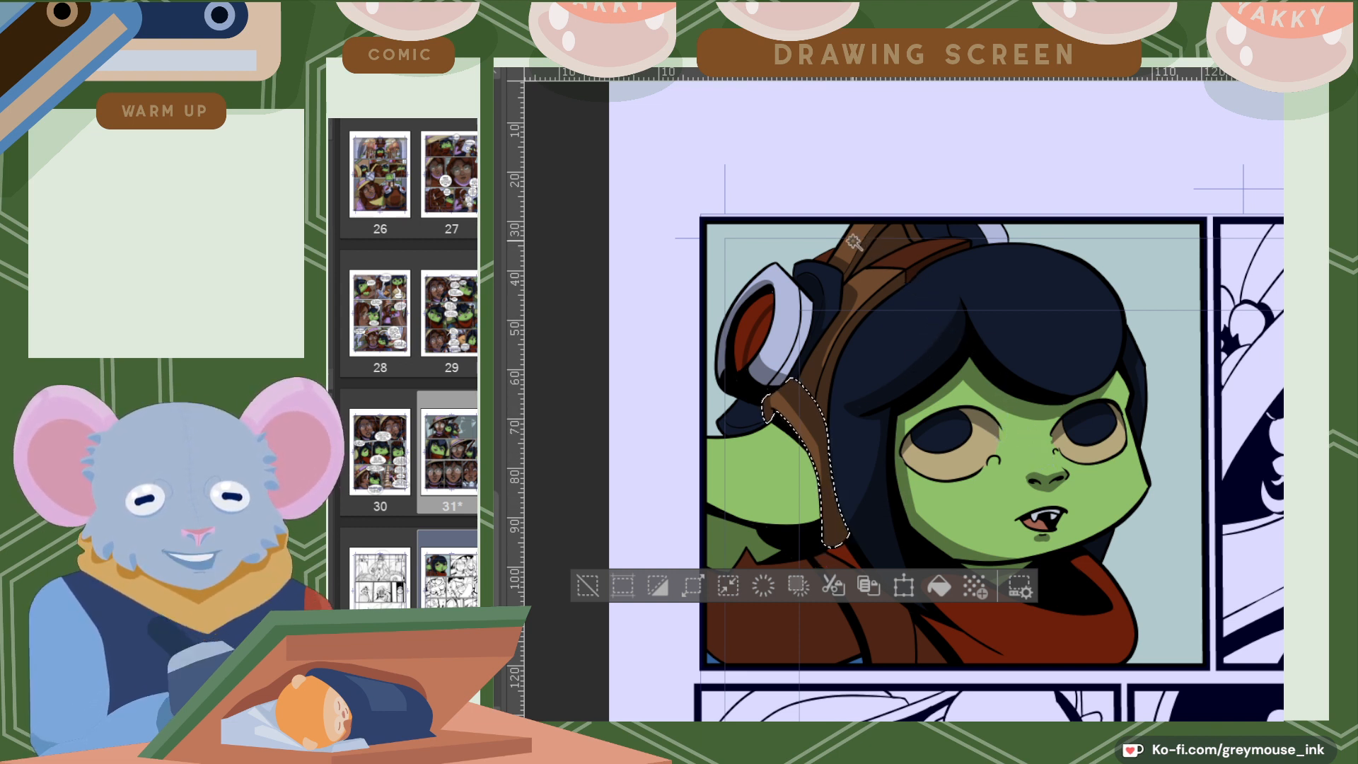
left_click(853, 242)
key("p")
mouse_move(860, 230)
left_mouse_down()
mouse_move(868, 263)
mouse_move(836, 245)
left_mouse_up()
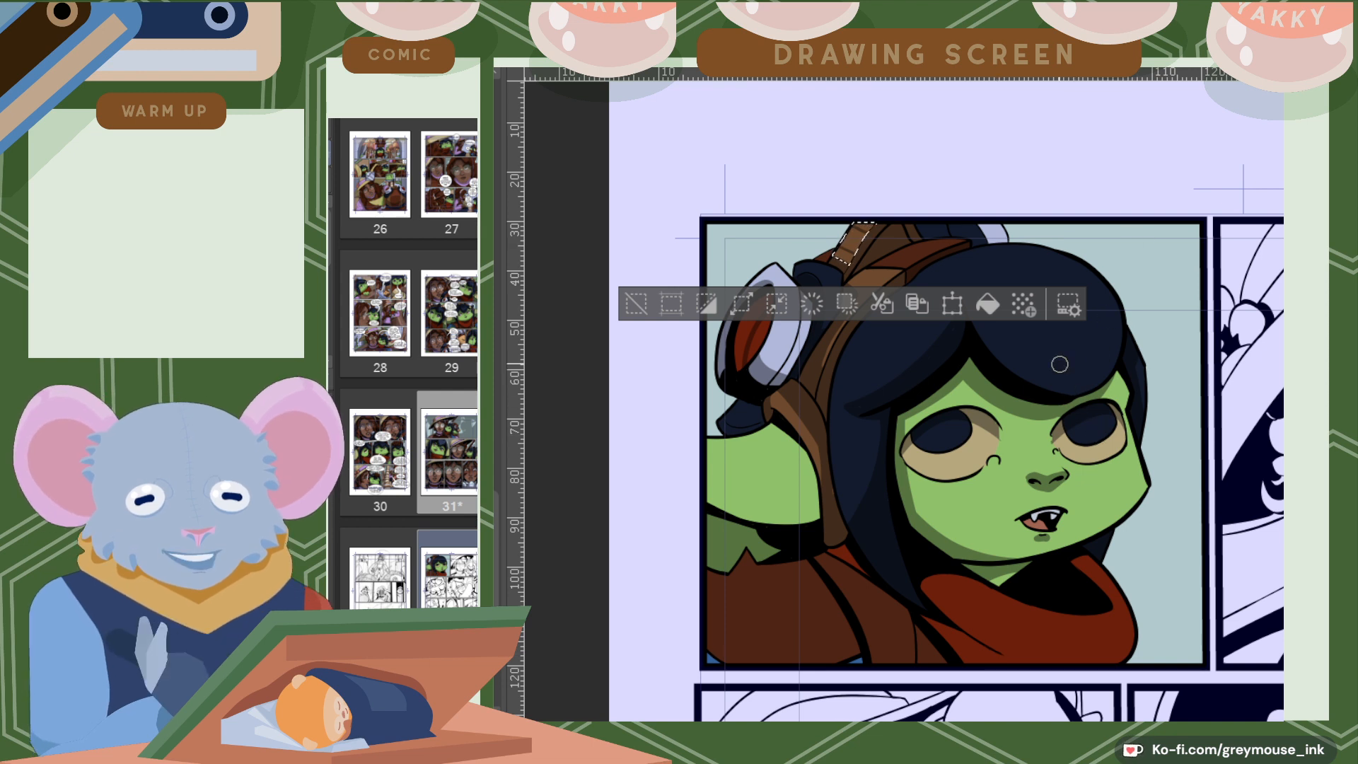
key("ctrl+d")
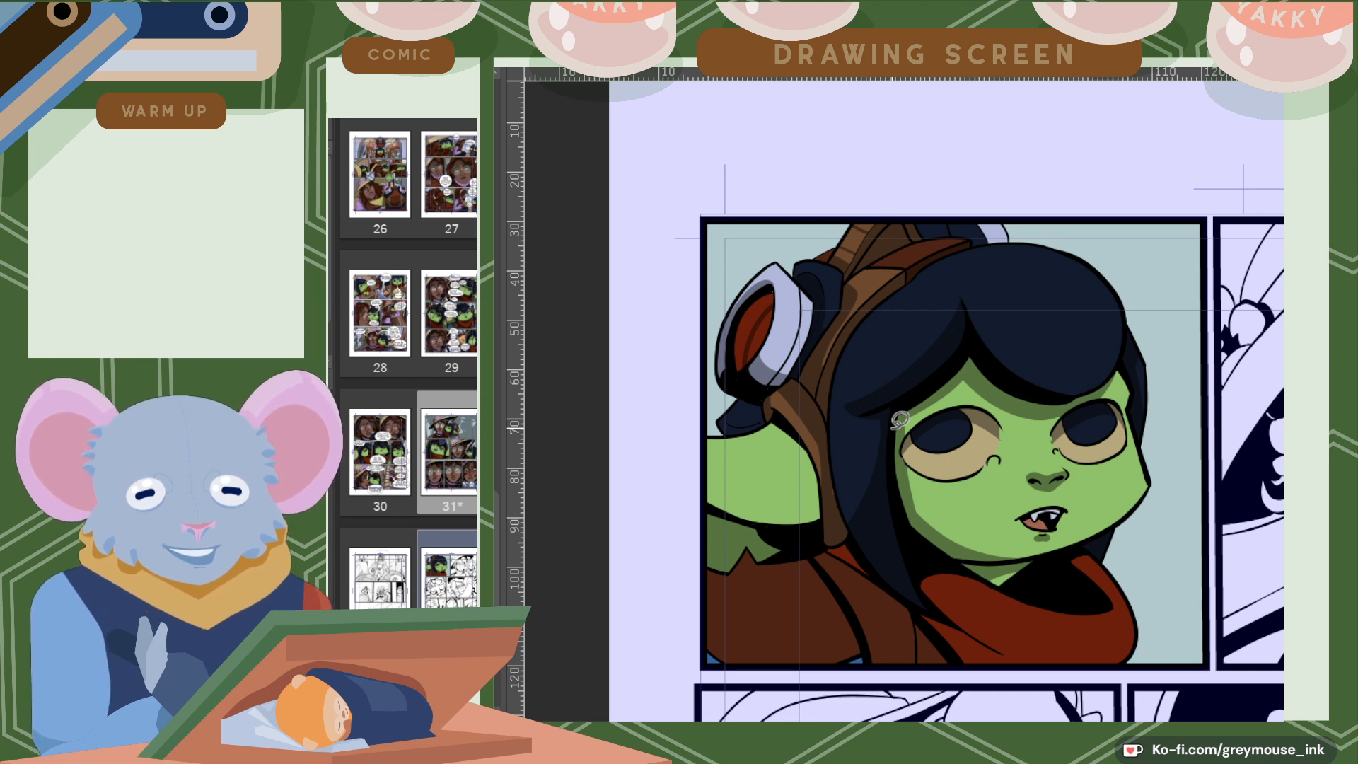
Shade the small sliver between headband and goggle, plus the second goggle's dark blue and pale pieces near the panel's upper border.
key("w")
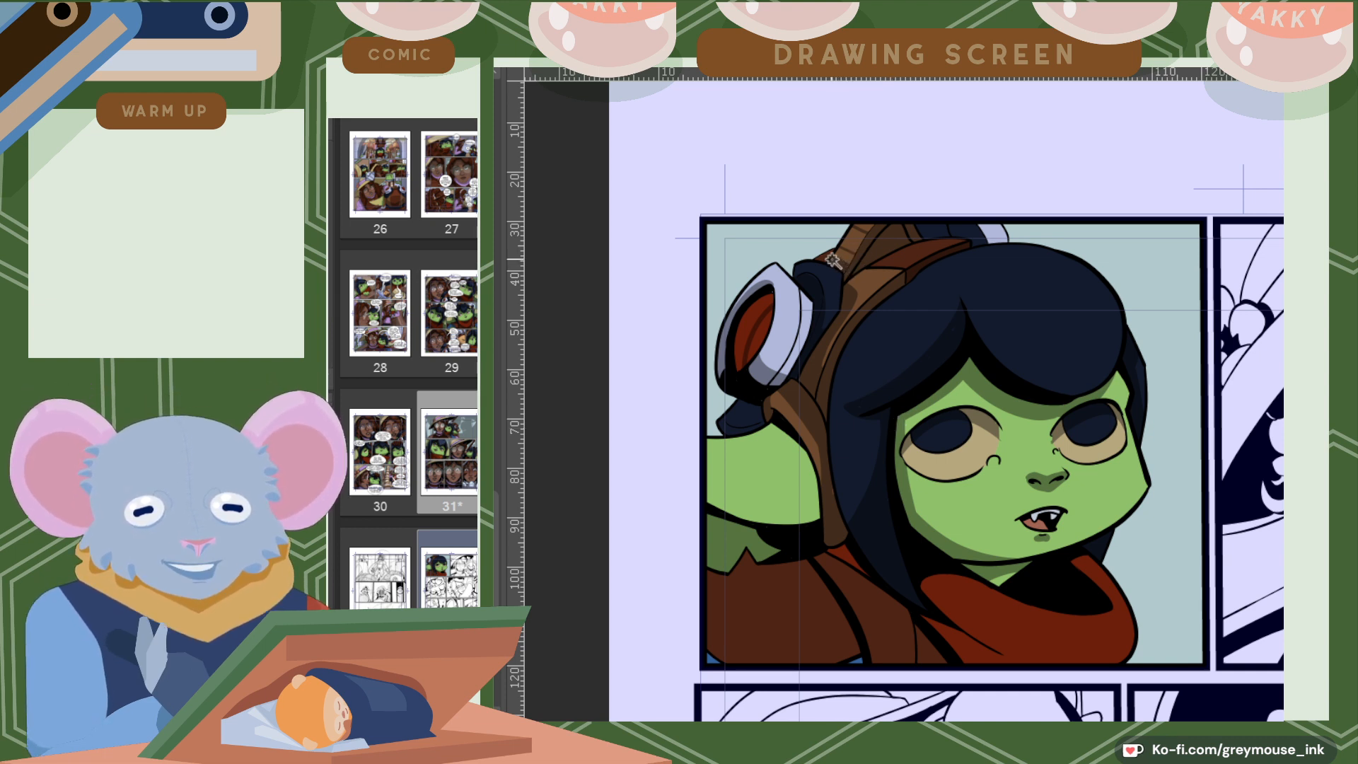
left_click(826, 258)
left_click(958, 302)
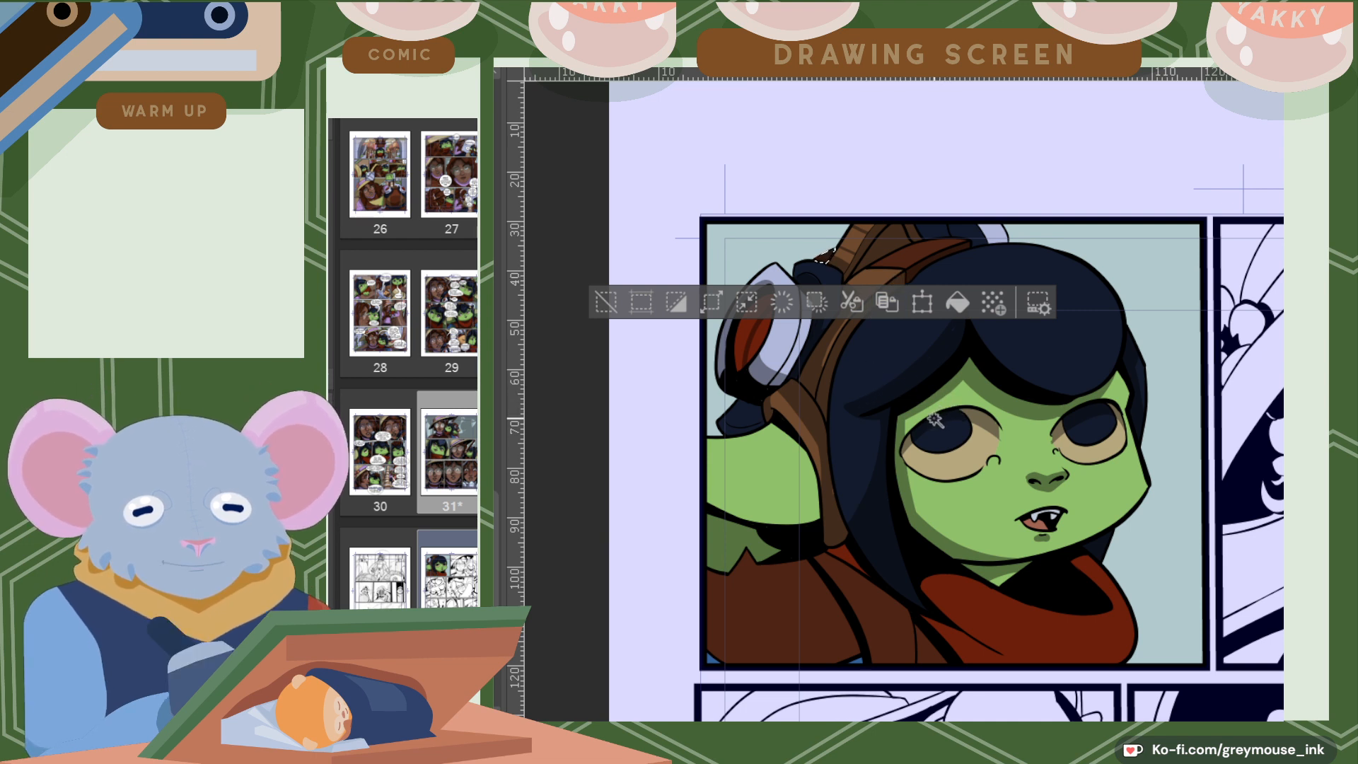
key("ctrl+d")
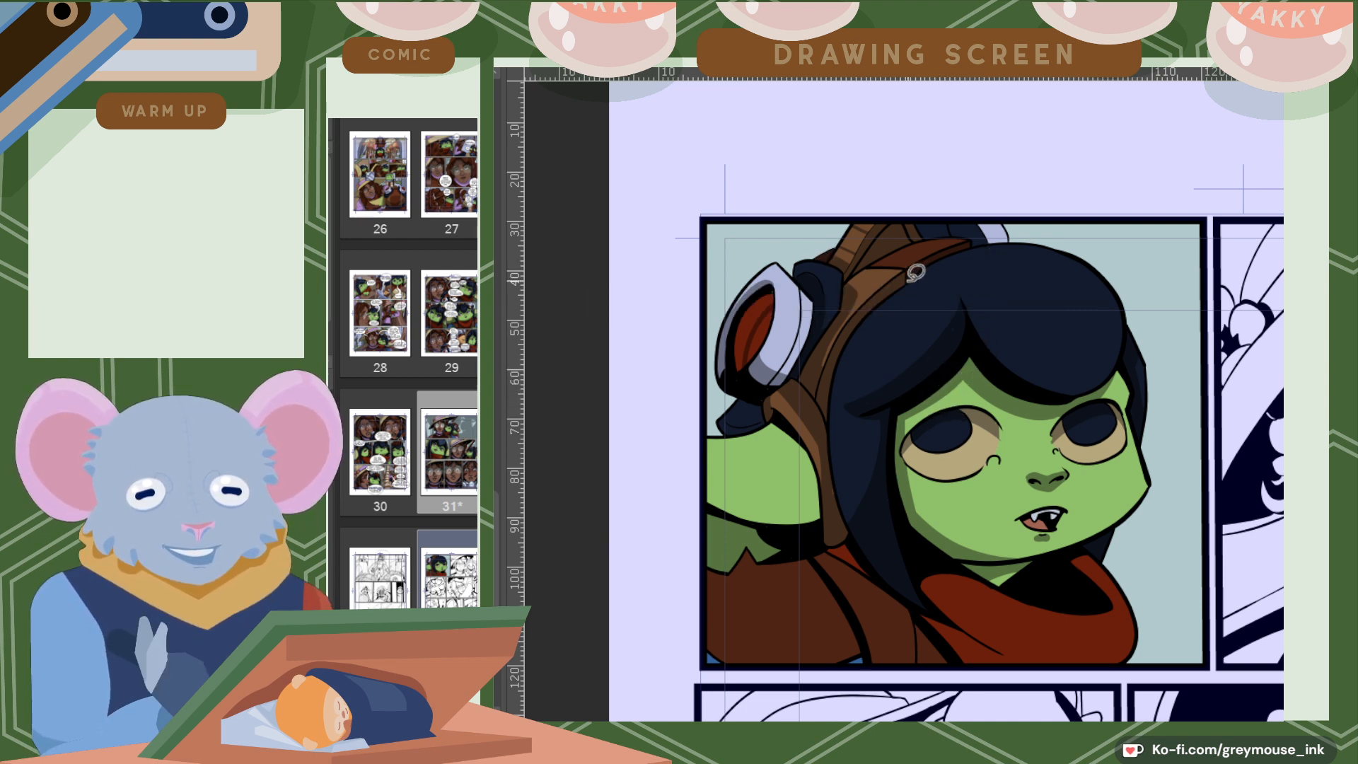
left_click(932, 230)
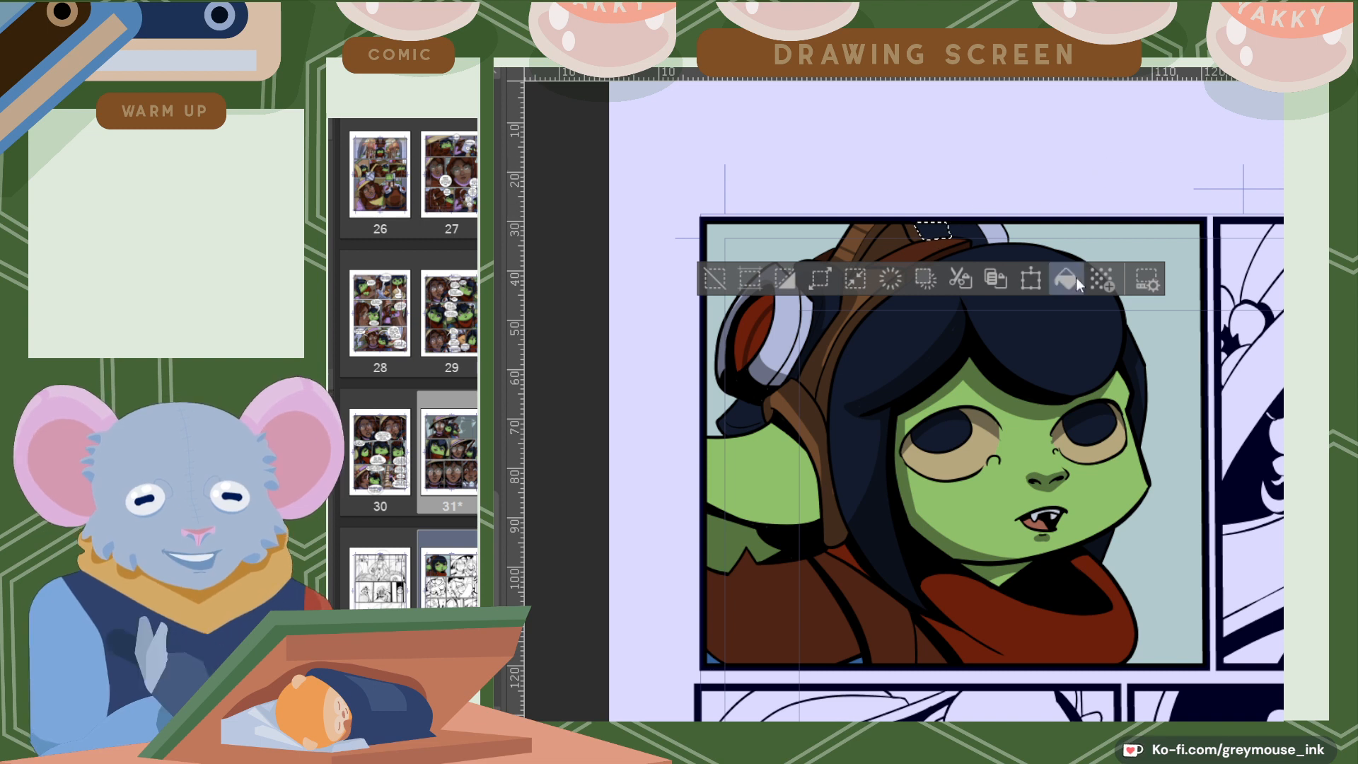
left_click(993, 232)
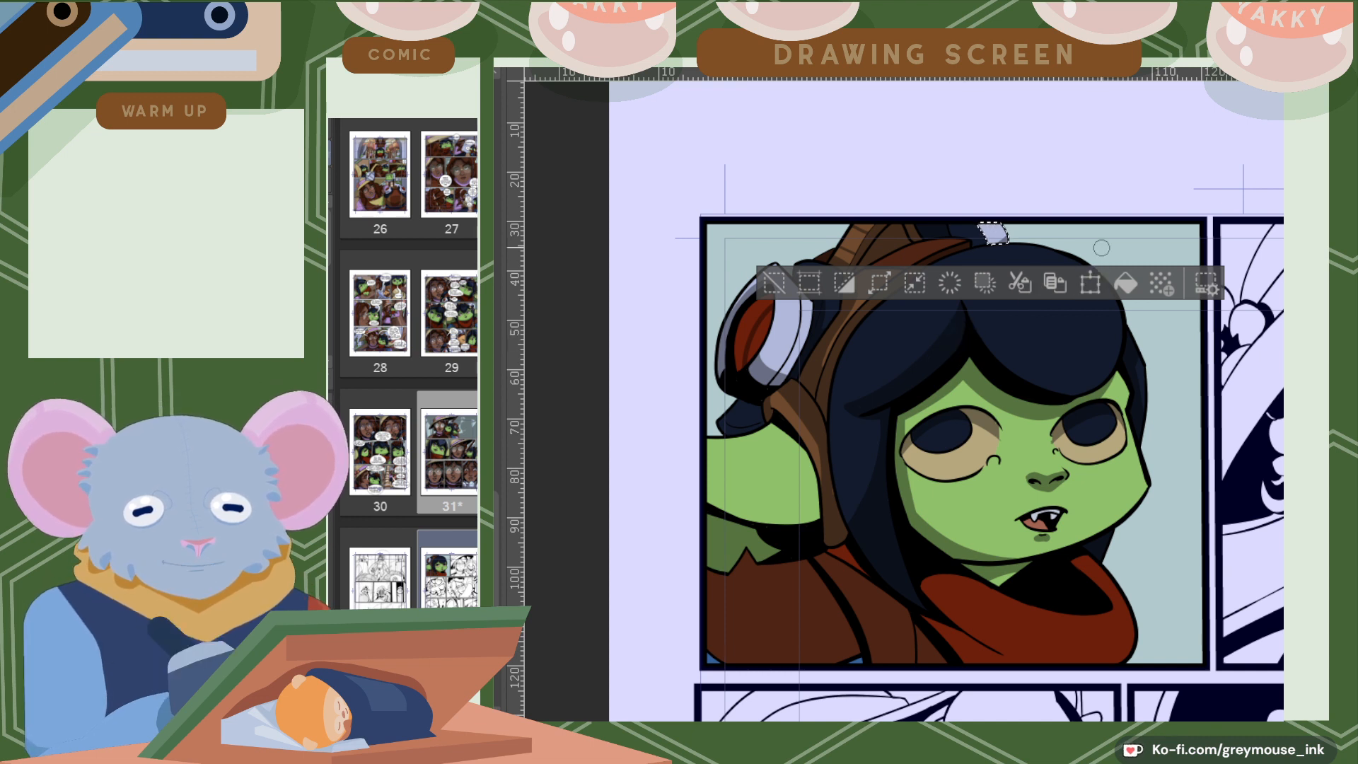
Select the brown strap over the goblin's shoulder and brush shadow along its length.
key("w")
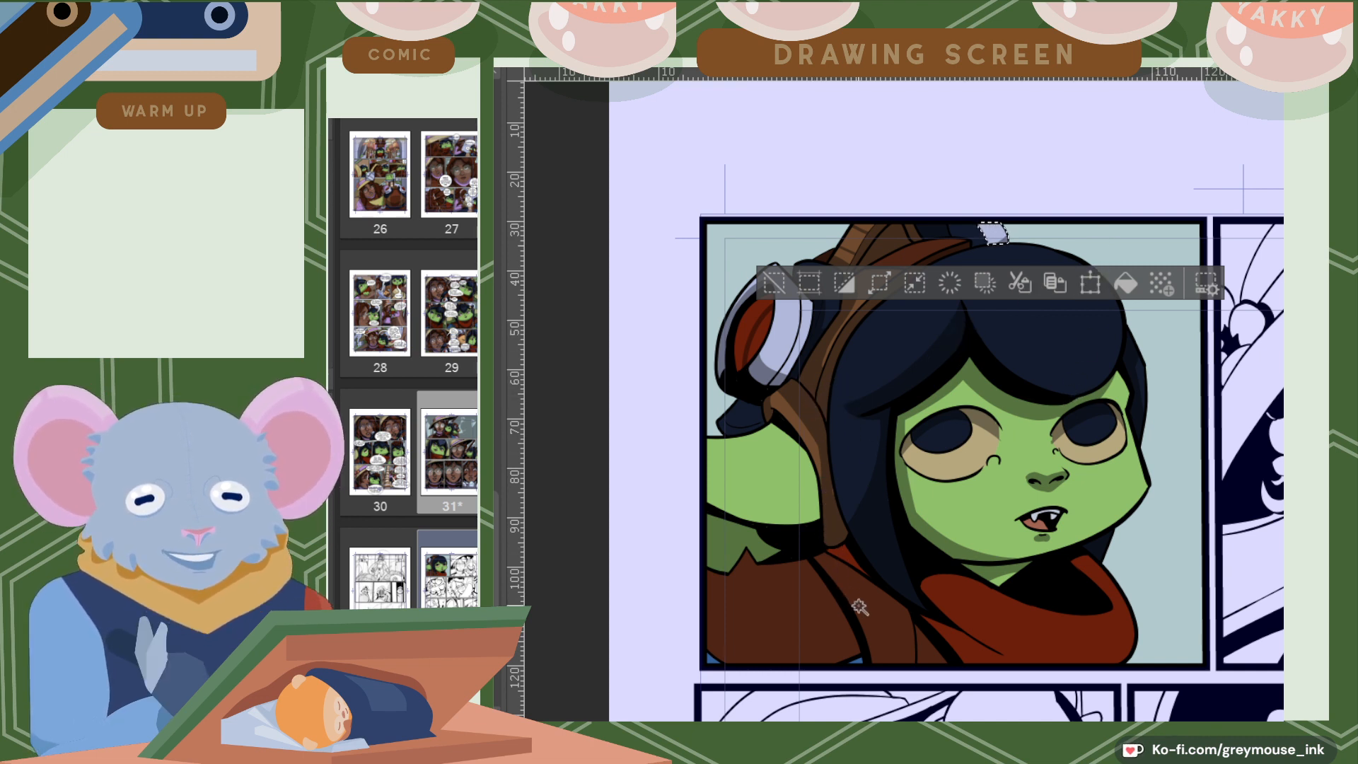
left_click(858, 605)
key("b")
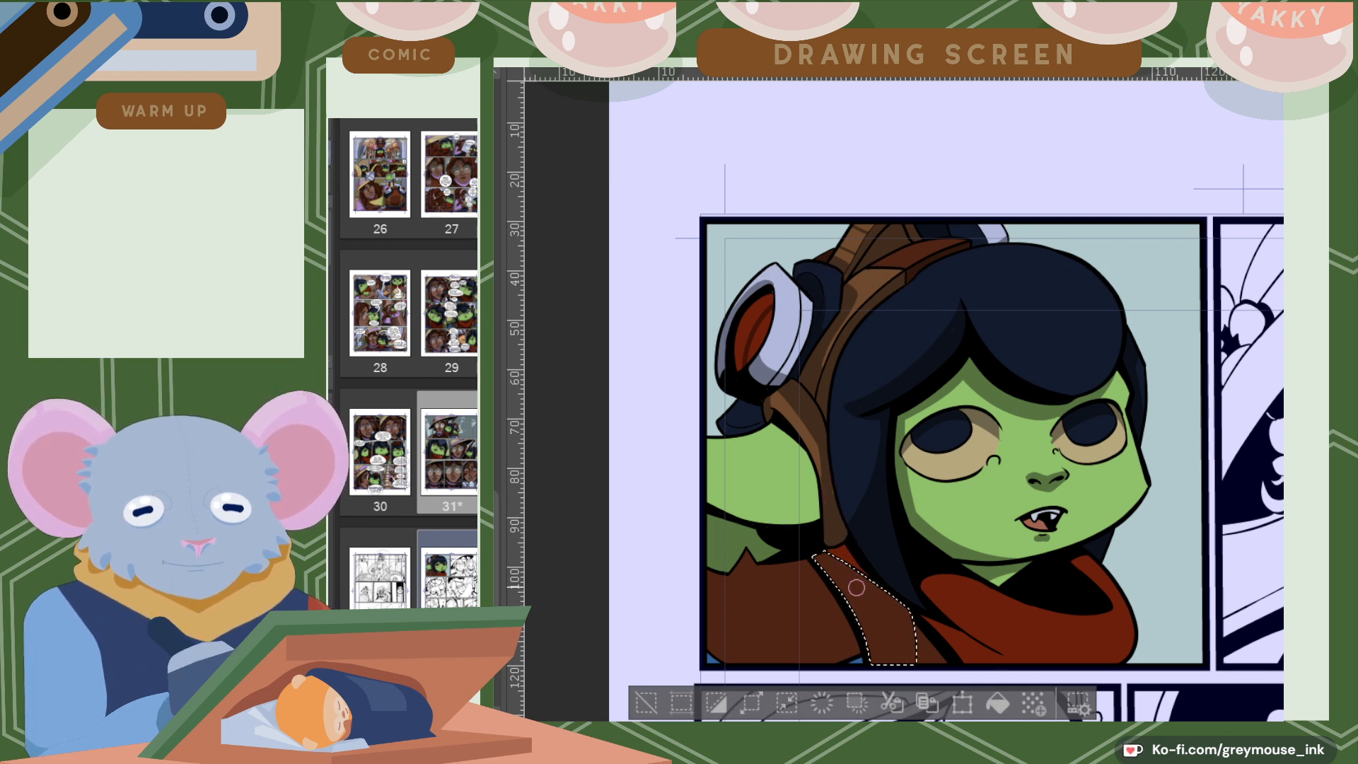
left_click_drag(835, 589, 904, 604)
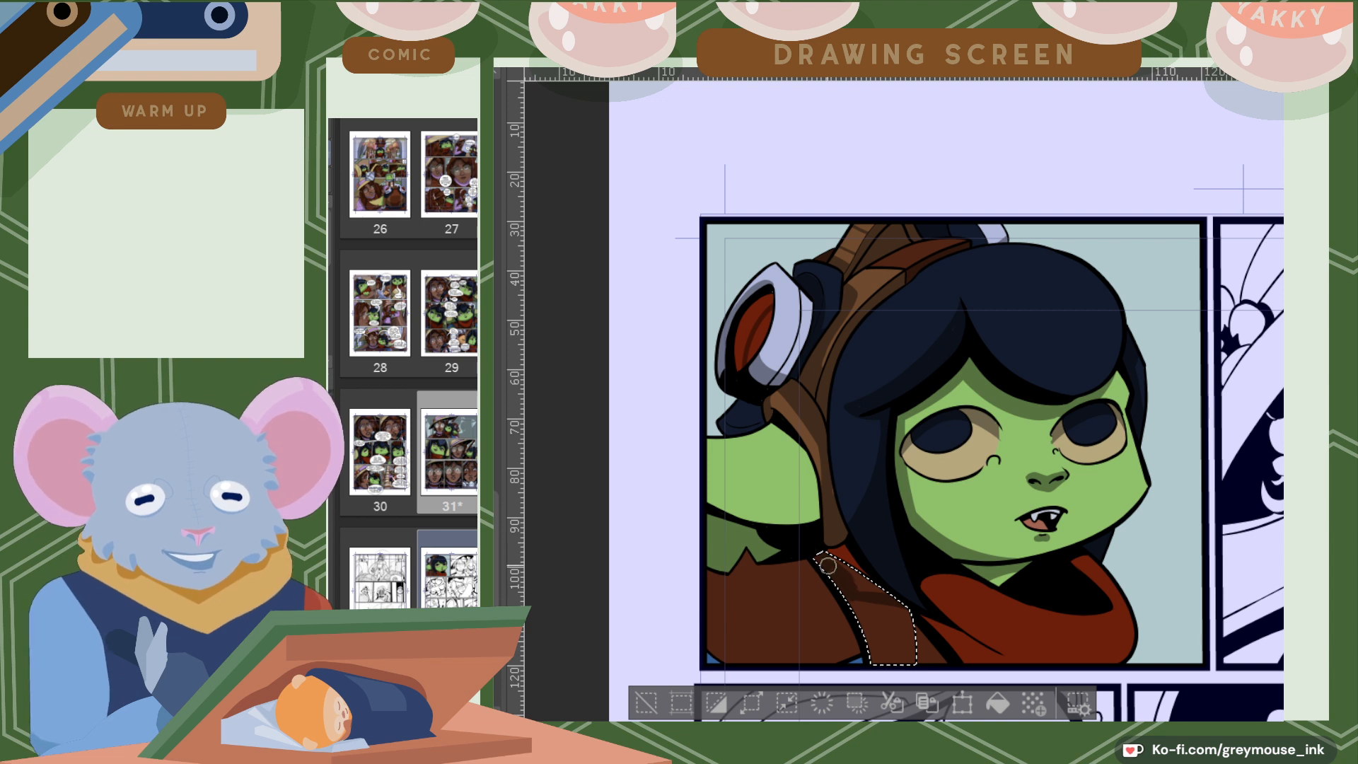
left_click_drag(840, 606, 920, 629)
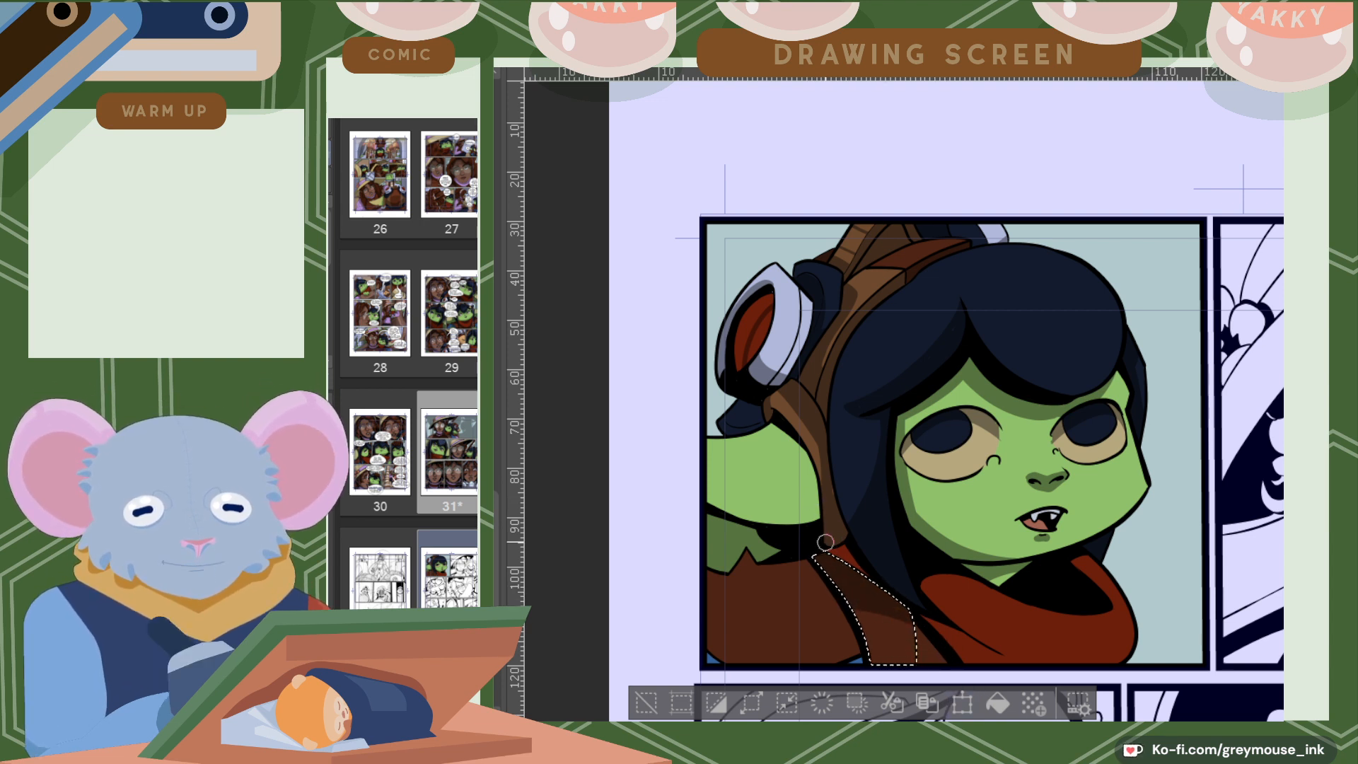
Select the large brown garment section below the ear and brush shadow along its upper edge and the strap side.
left_click(804, 622)
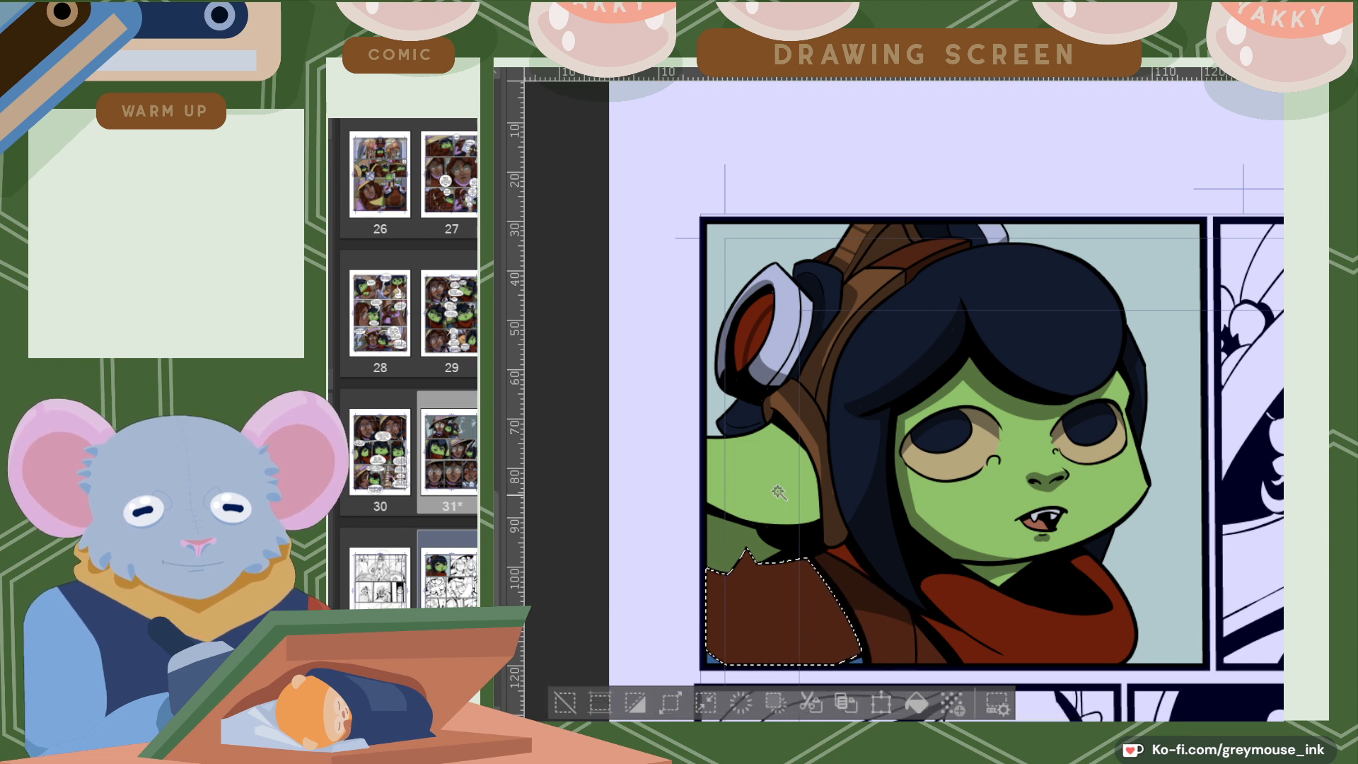
mouse_move(820, 571)
left_mouse_down()
mouse_move(745, 591)
mouse_move(674, 588)
left_mouse_up()
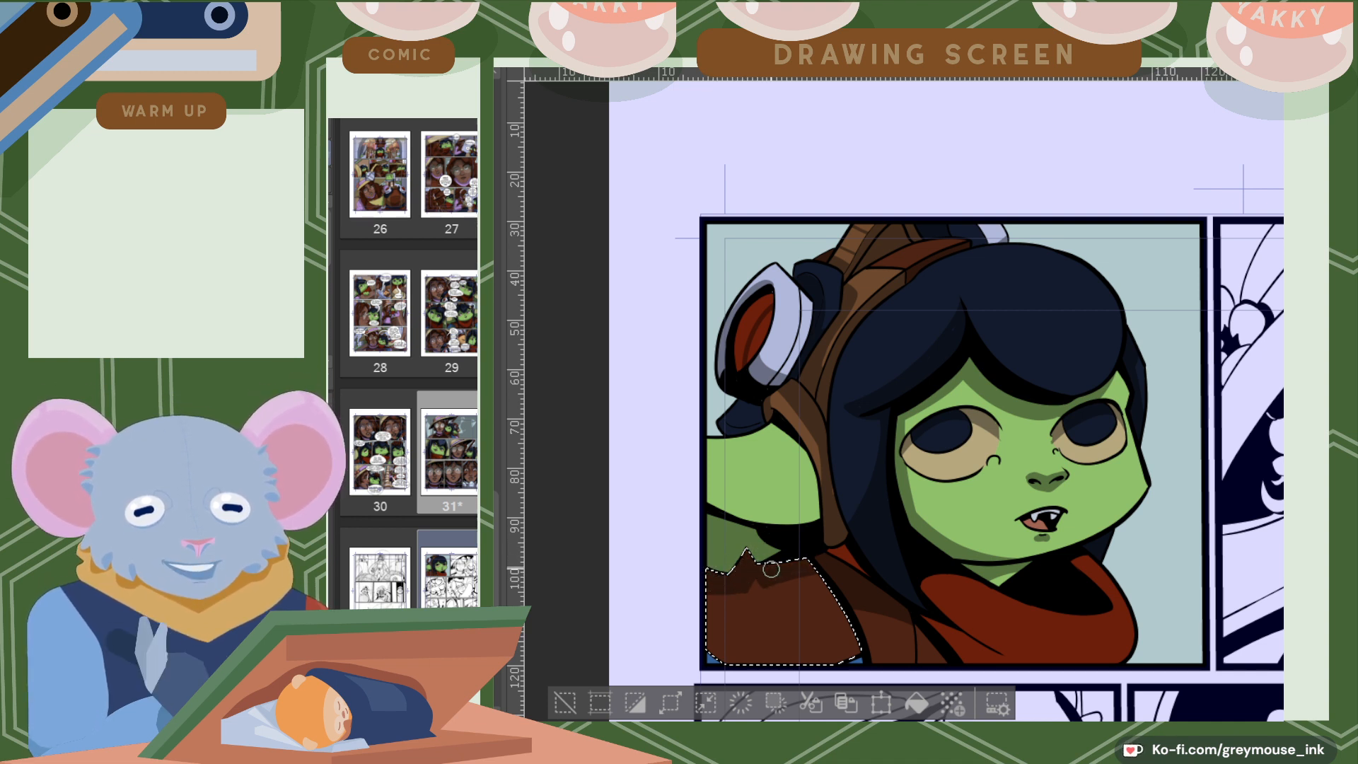
mouse_move(801, 560)
left_mouse_down()
mouse_move(827, 670)
mouse_move(826, 612)
mouse_move(803, 556)
mouse_move(837, 664)
left_mouse_up()
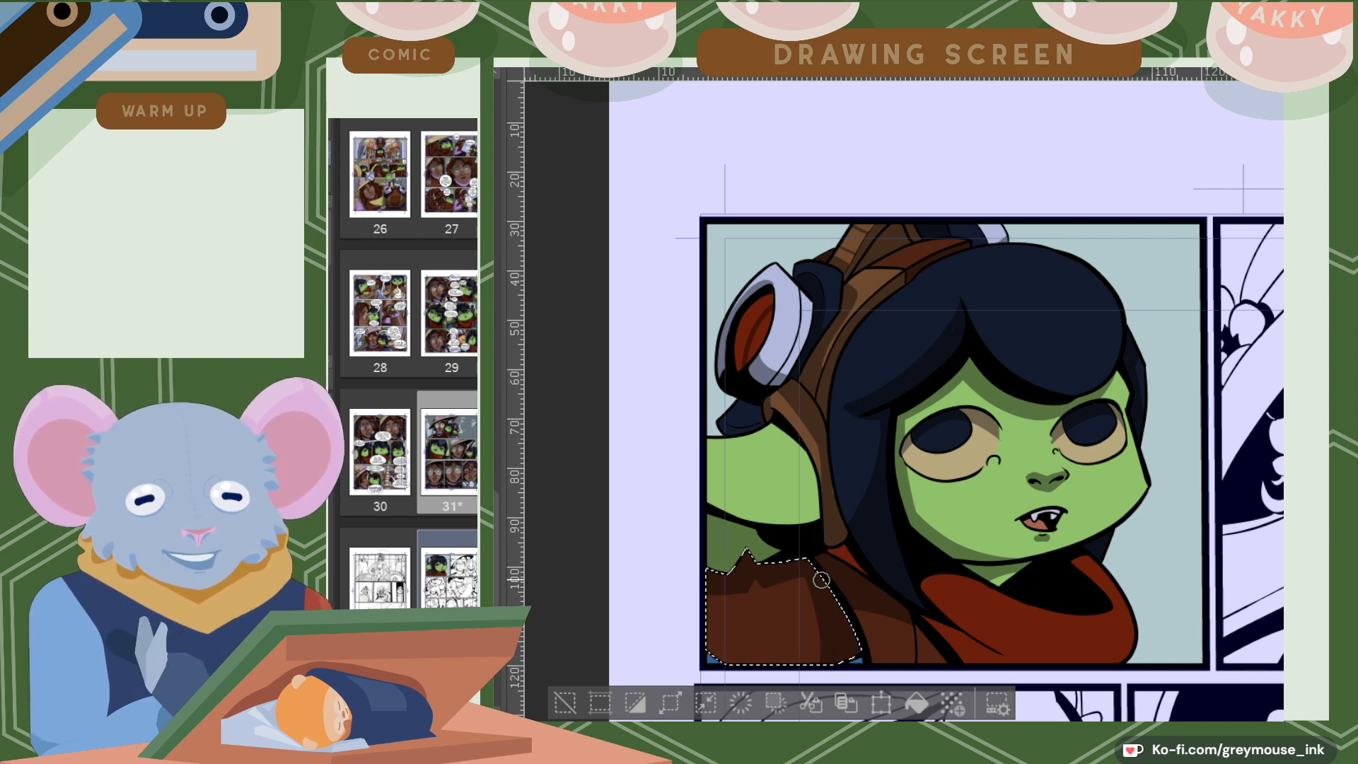
mouse_move(819, 635)
left_mouse_down()
mouse_move(812, 669)
mouse_move(825, 659)
left_mouse_up()
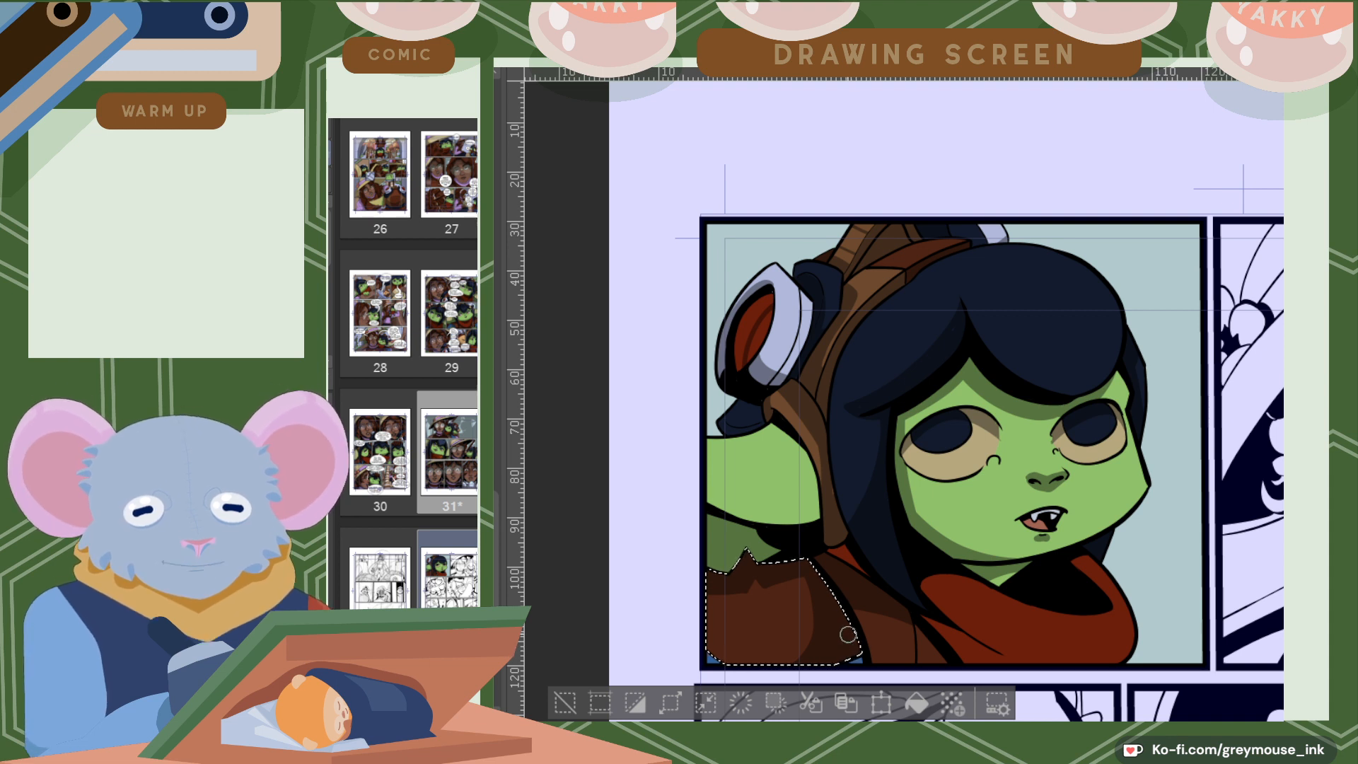
key("ctrl+d")
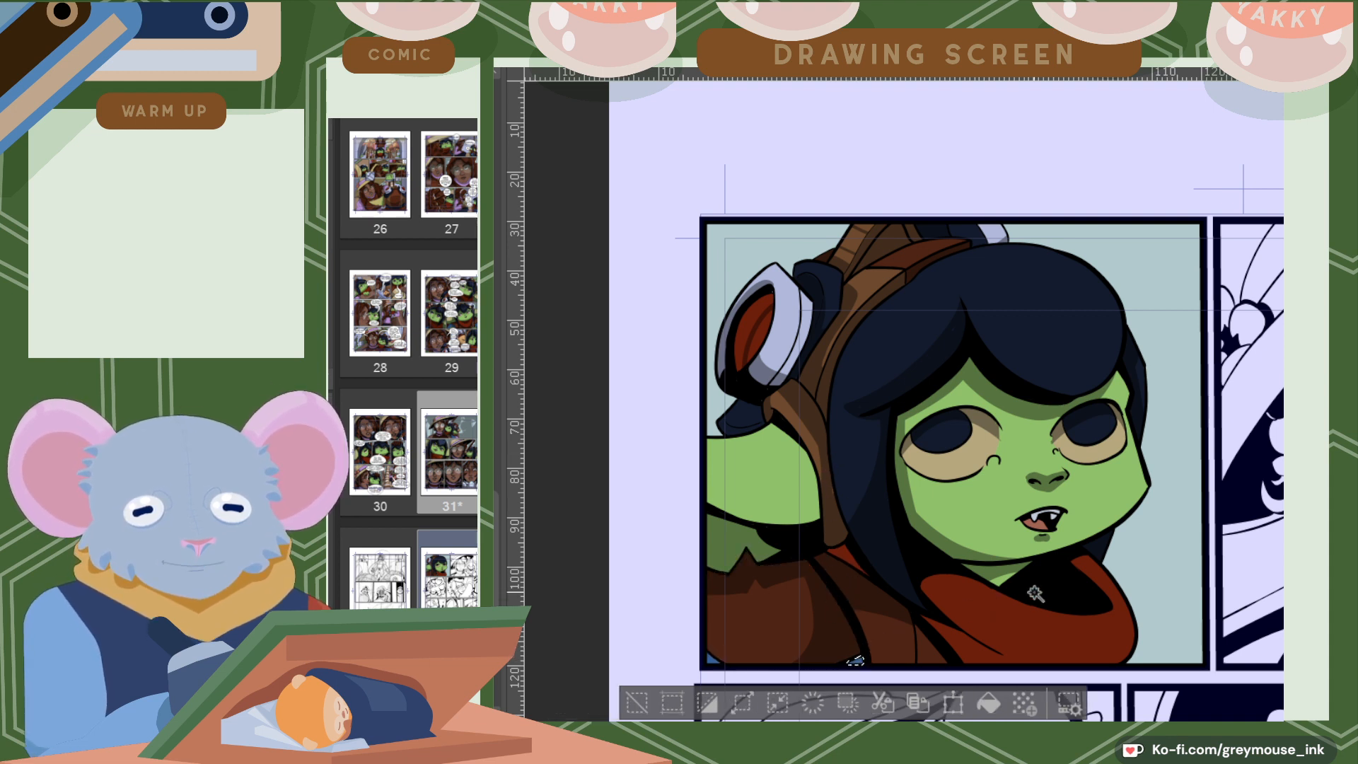
Shade the small brown triangle beside the scarf and select the small red scarf piece behind the hair for shadow.
mouse_move(914, 624)
left_mouse_down()
mouse_move(917, 662)
mouse_move(952, 688)
left_mouse_up()
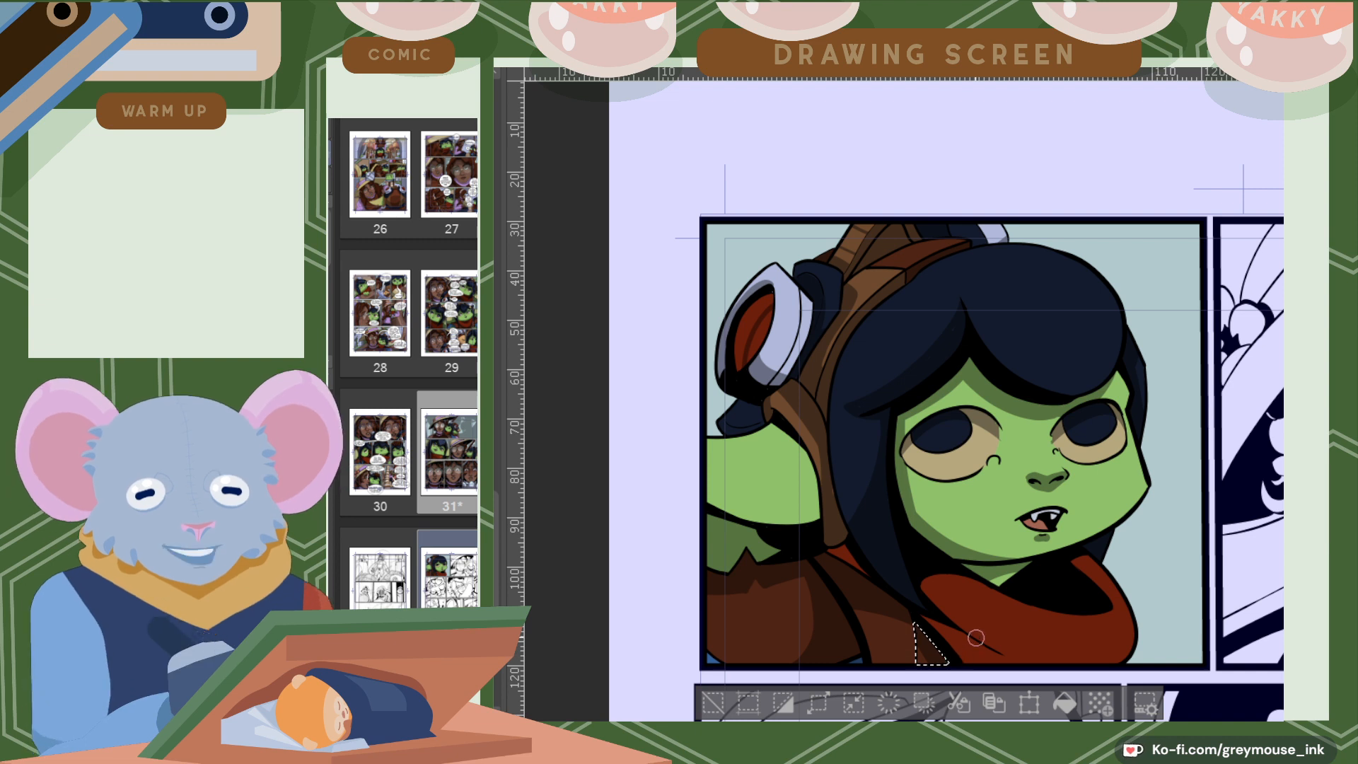
key("w")
left_click(846, 555)
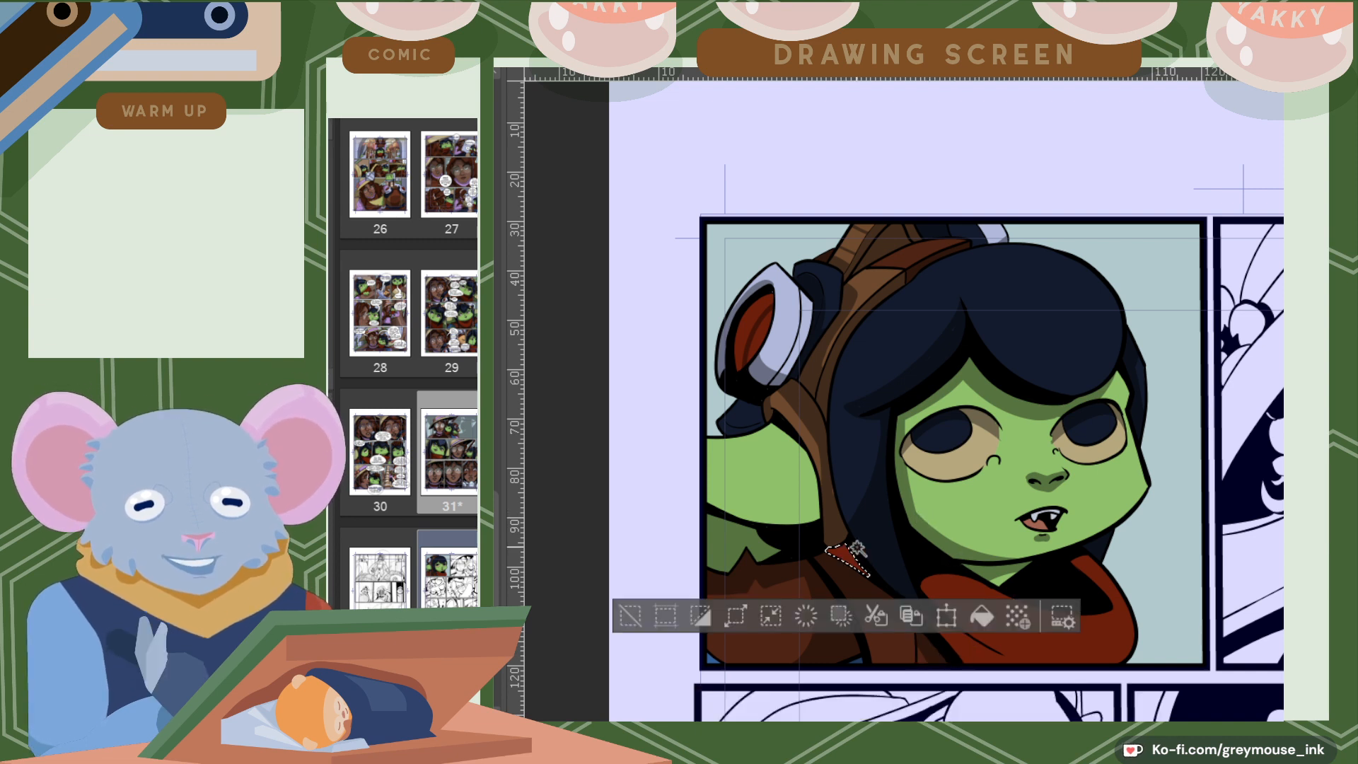
Select the large red scarf section below the chin and brush shadow along its upper folds and hair side.
left_click(986, 619)
left_click(1004, 594)
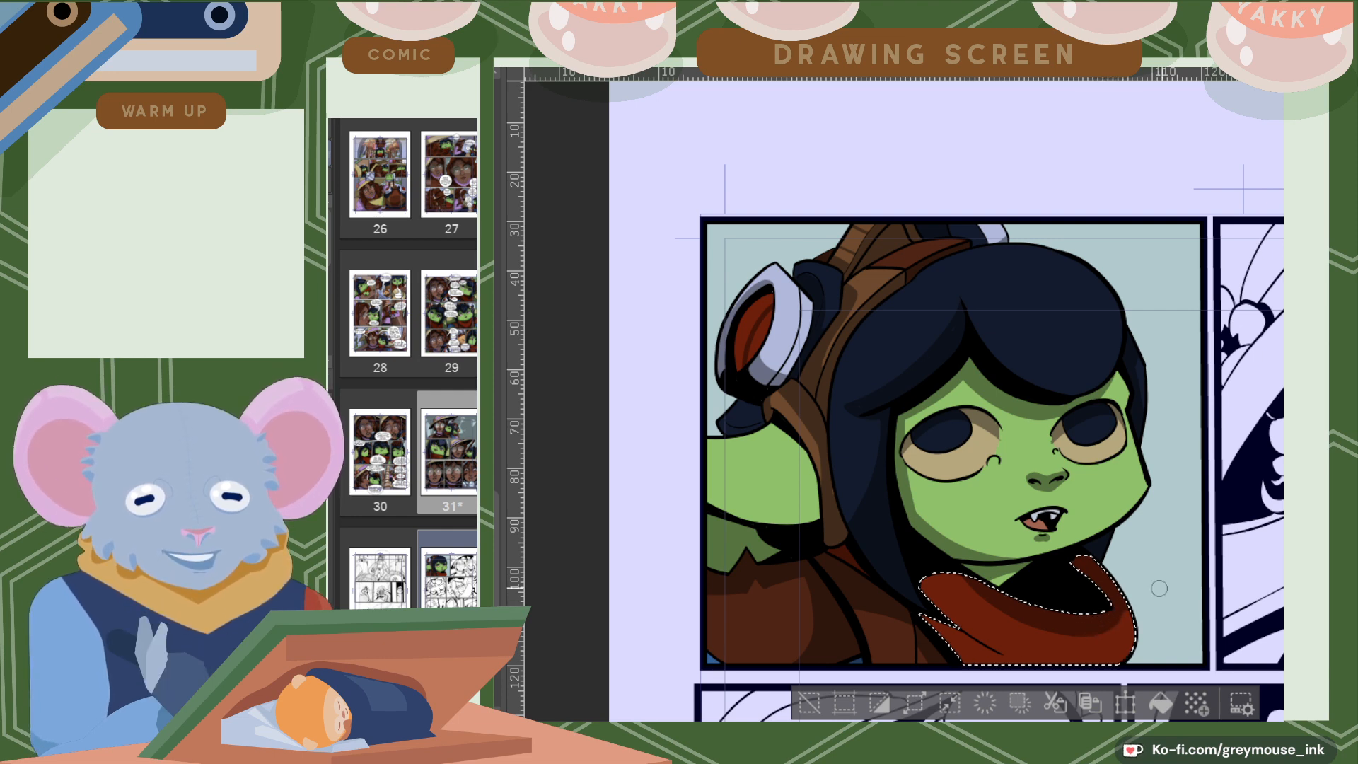
scroll(952, 544, "down", 3)
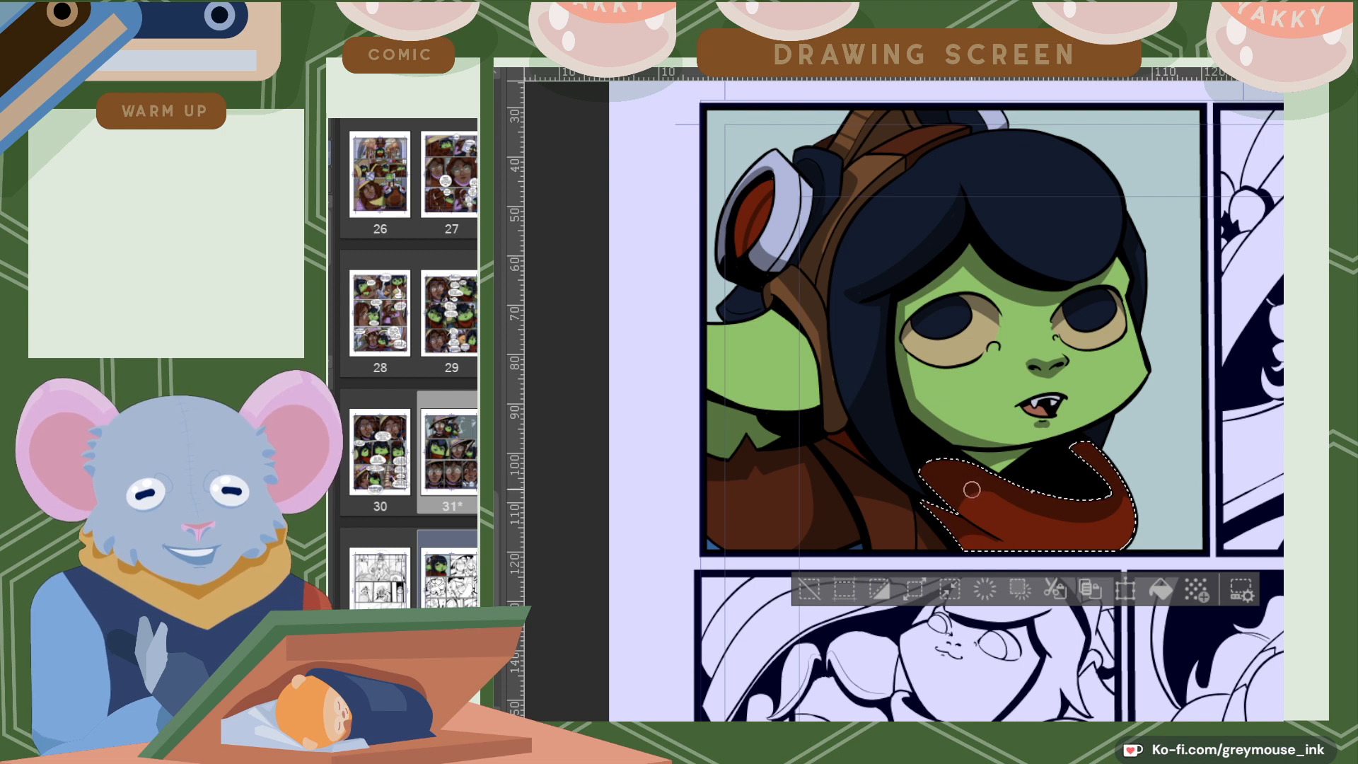
Select the goblin's green ear, brush a curved shadow along the side next to the headband, and clear the selection.
key("w")
left_click(766, 362)
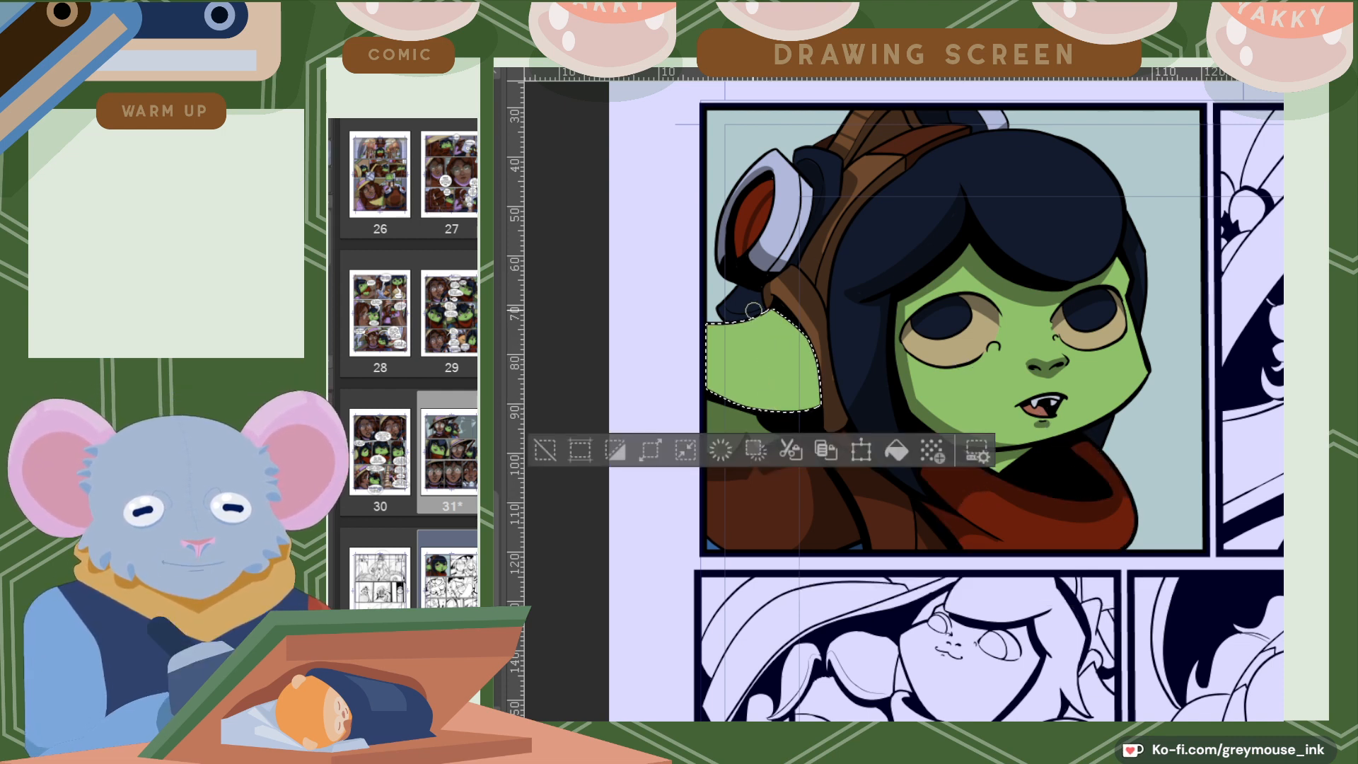
key("b")
mouse_move(786, 361)
left_mouse_down()
mouse_move(801, 411)
mouse_move(771, 311)
mouse_move(816, 430)
mouse_move(816, 365)
mouse_move(835, 392)
left_mouse_up()
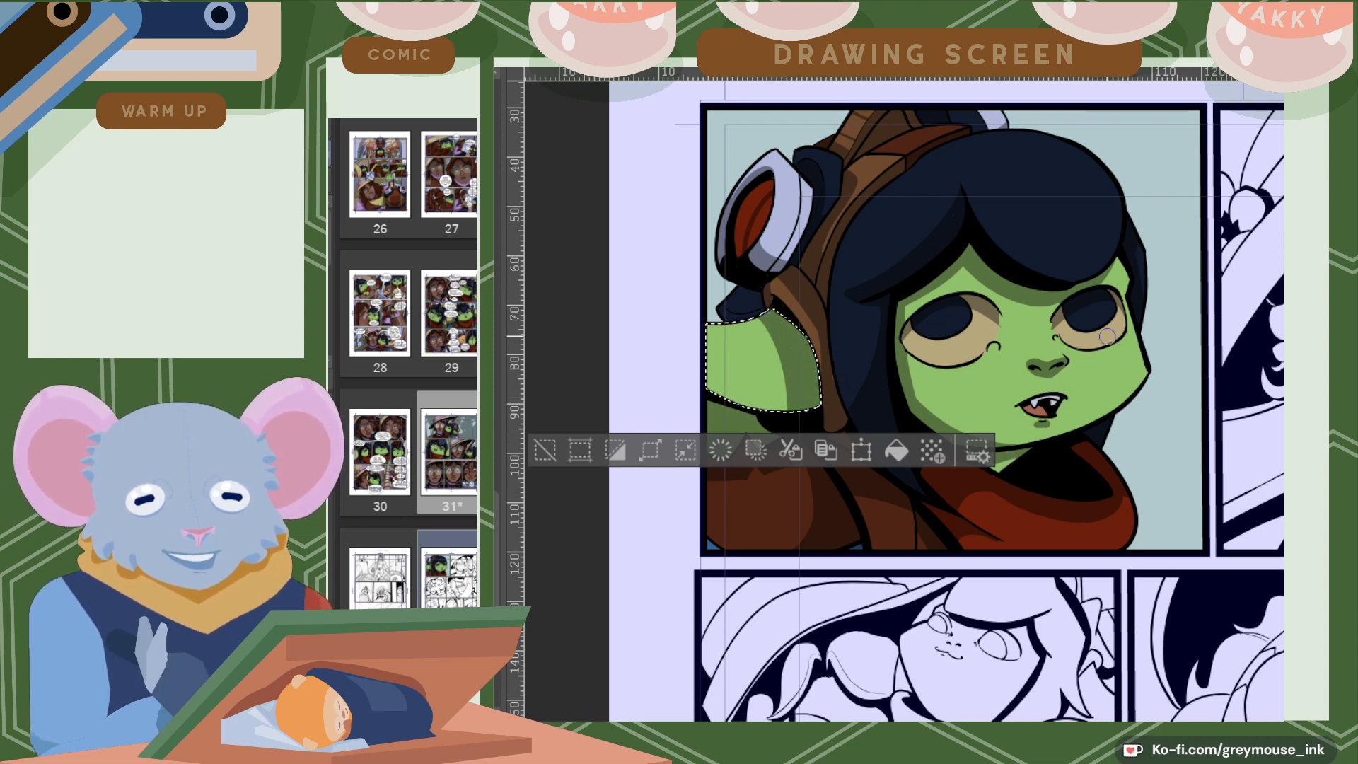
key("m")
left_click(1173, 419)
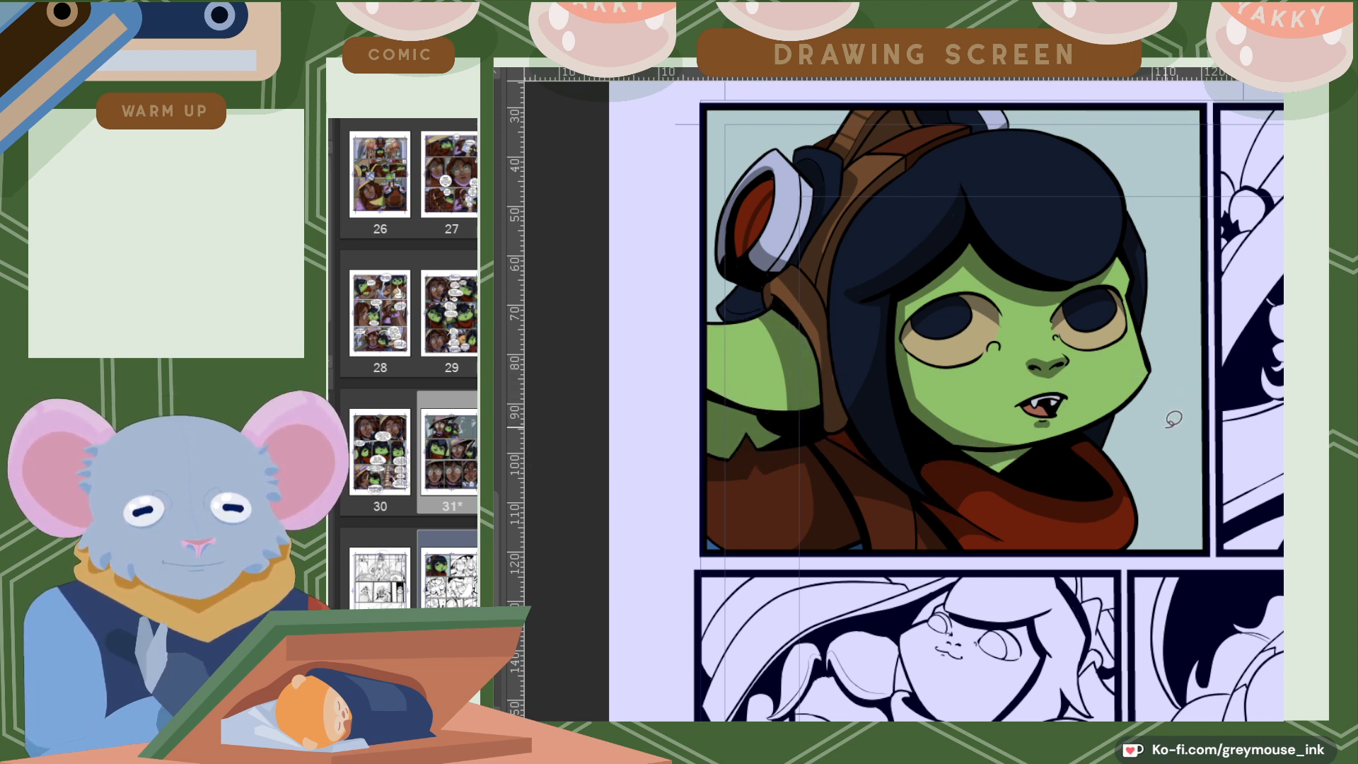
Select the pale blue background on both sides of the goblin, brush grey tree-like shadow shapes into it, and deselect.
key("w")
left_click(1165, 406)
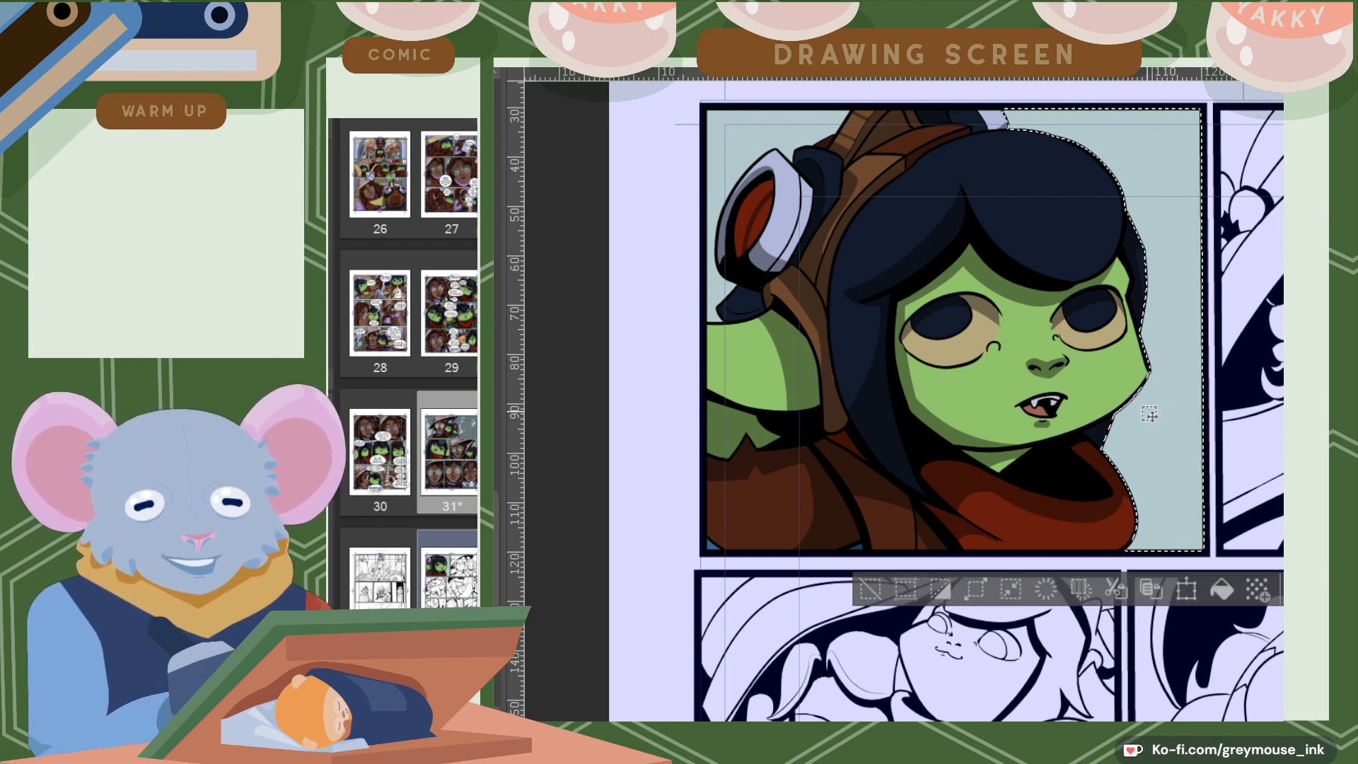
left_click(716, 276, "shift")
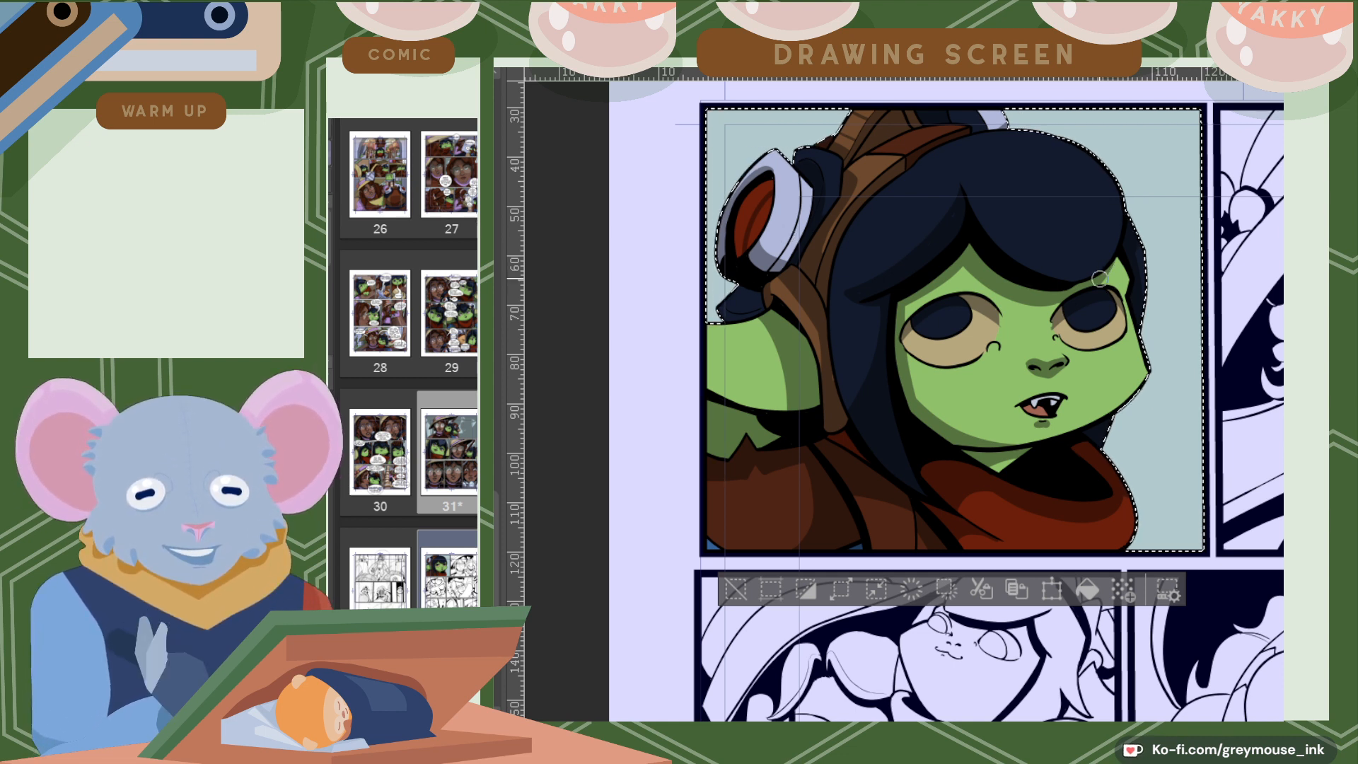
mouse_move(1129, 298)
left_mouse_down()
mouse_move(1187, 276)
mouse_move(1135, 296)
mouse_move(1218, 304)
mouse_move(1170, 313)
mouse_move(1207, 324)
mouse_move(1108, 379)
mouse_move(1218, 320)
left_mouse_up()
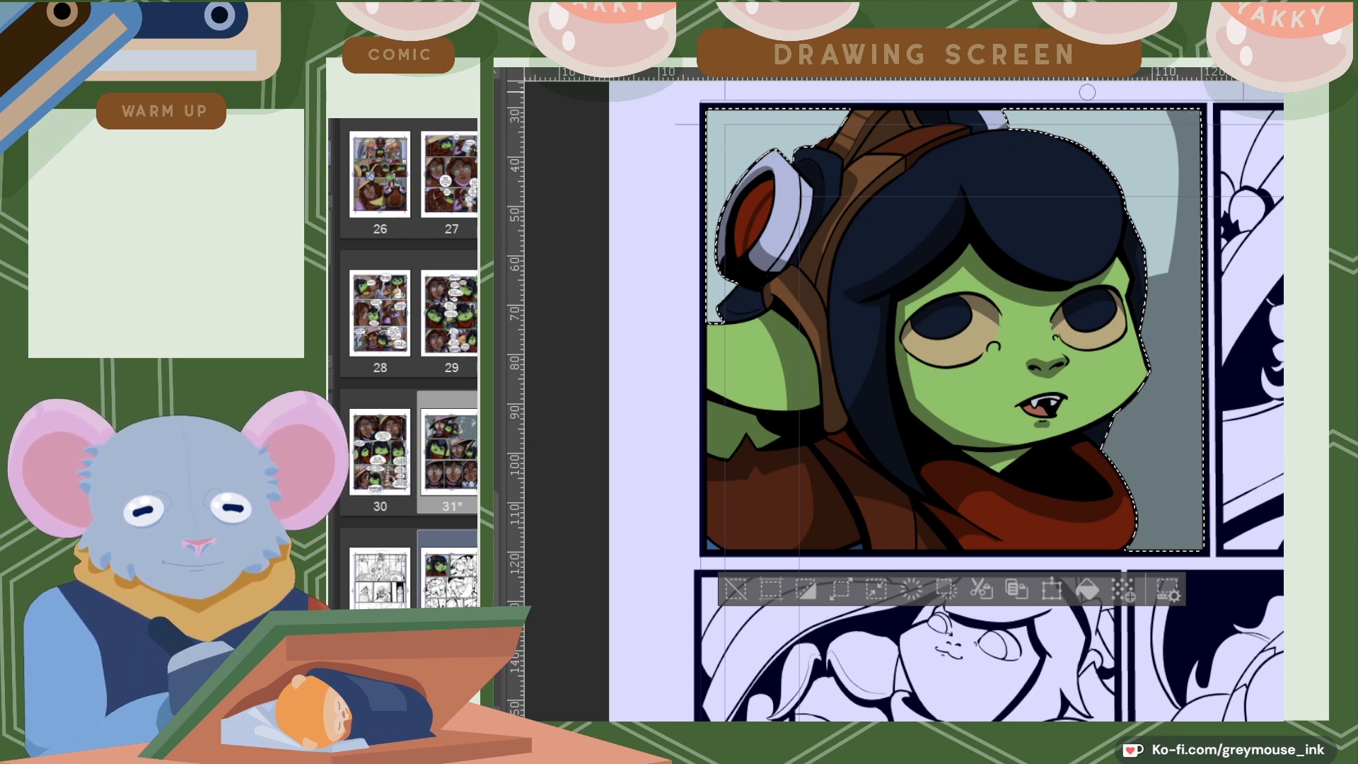
left_click_drag(1087, 92, 1100, 293)
mouse_move(1019, 103)
left_mouse_down()
mouse_move(1017, 157)
mouse_move(1042, 103)
left_mouse_up()
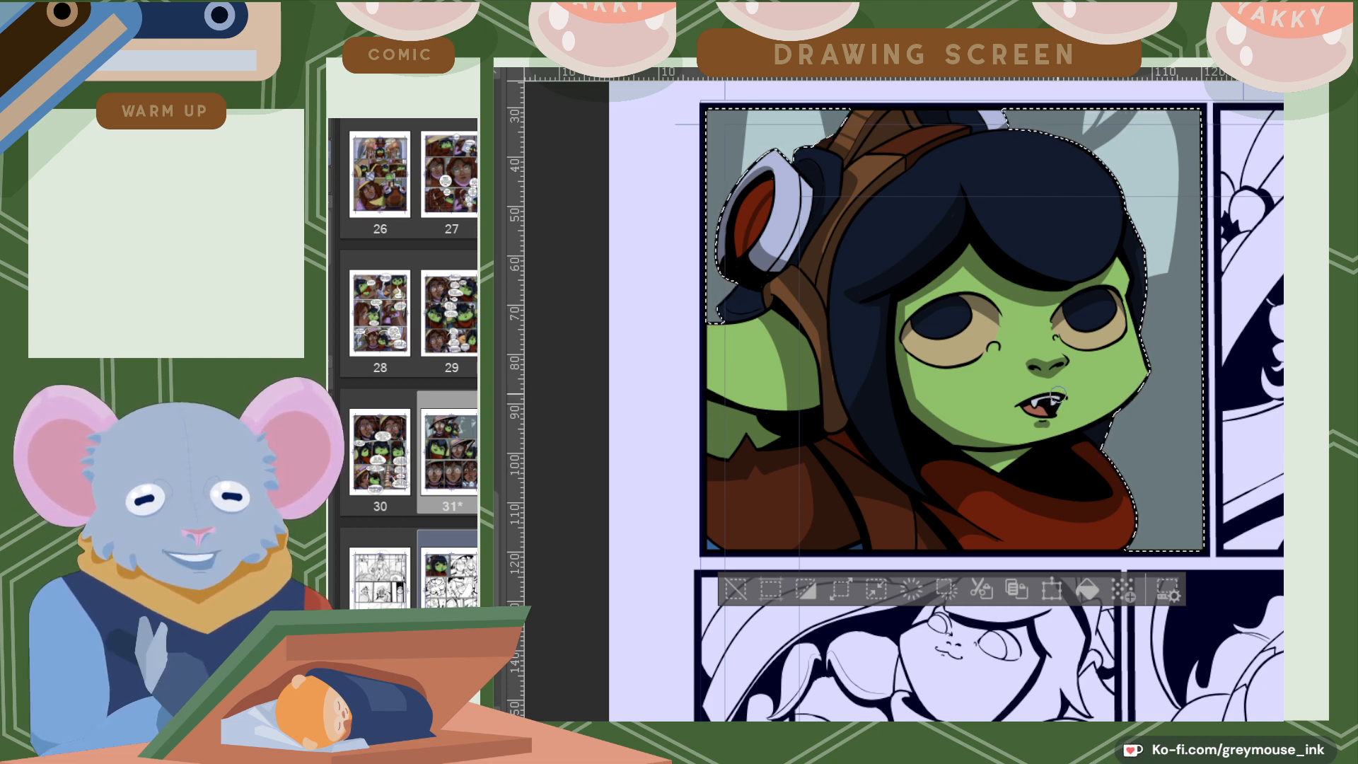
key("ctrl+d")
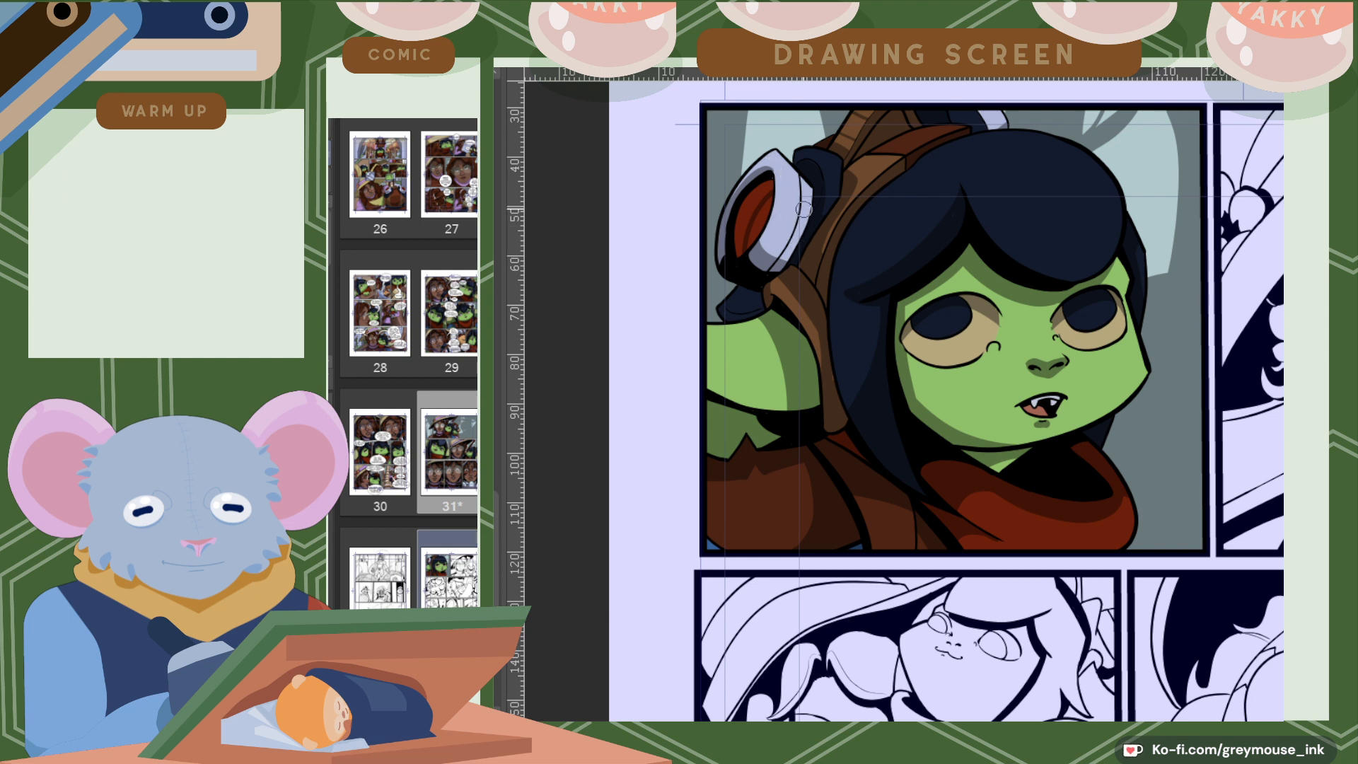
Select the pale rim pieces of the large goggle, brush a lighter highlight along the rim, and deselect.
left_click(790, 191)
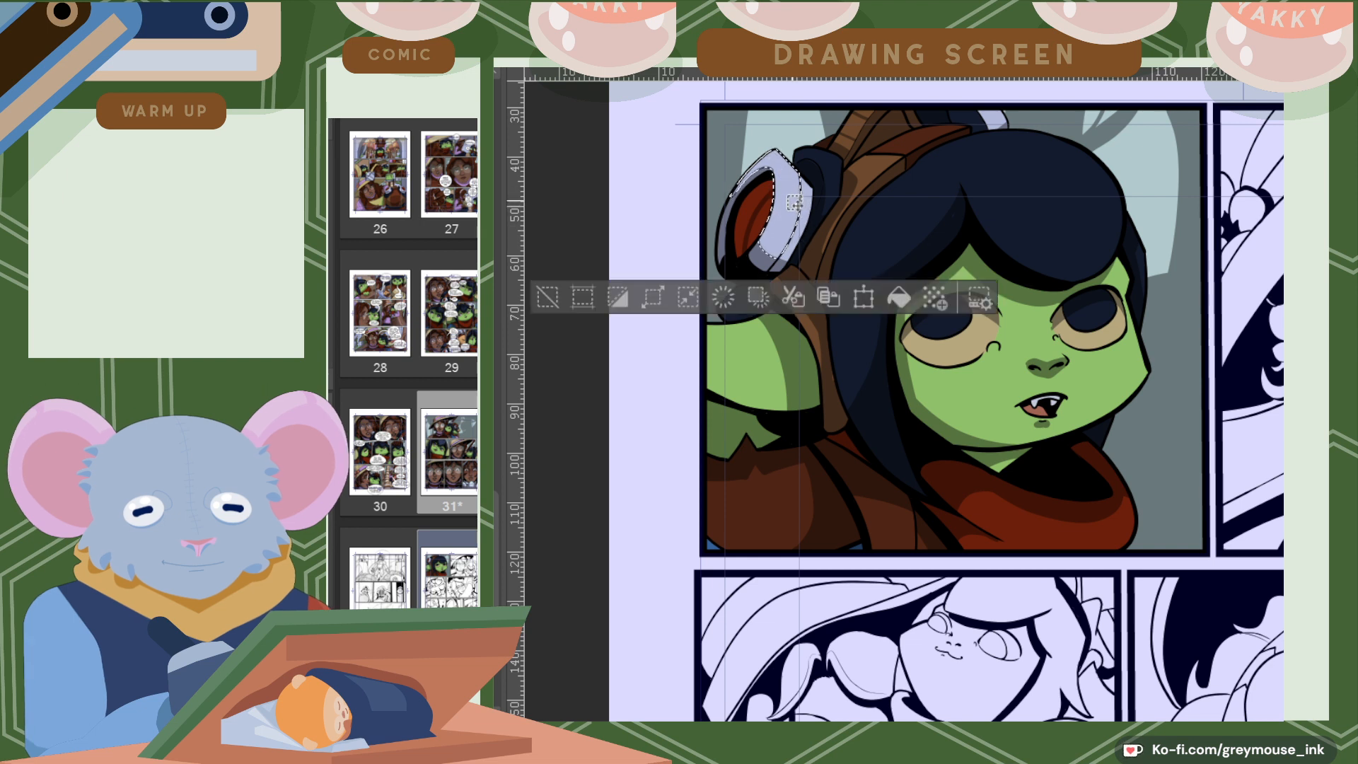
left_click(807, 202, "shift")
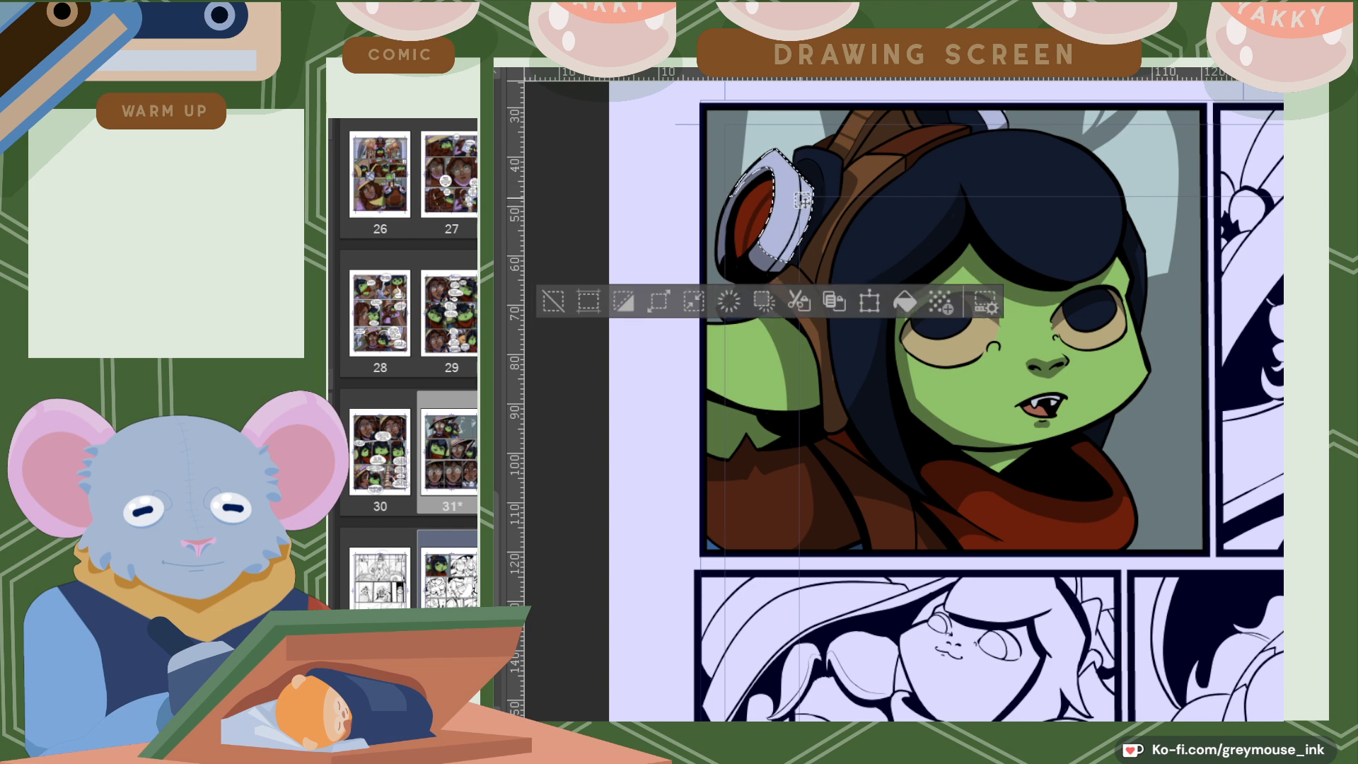
scroll(781, 164, "up", 3)
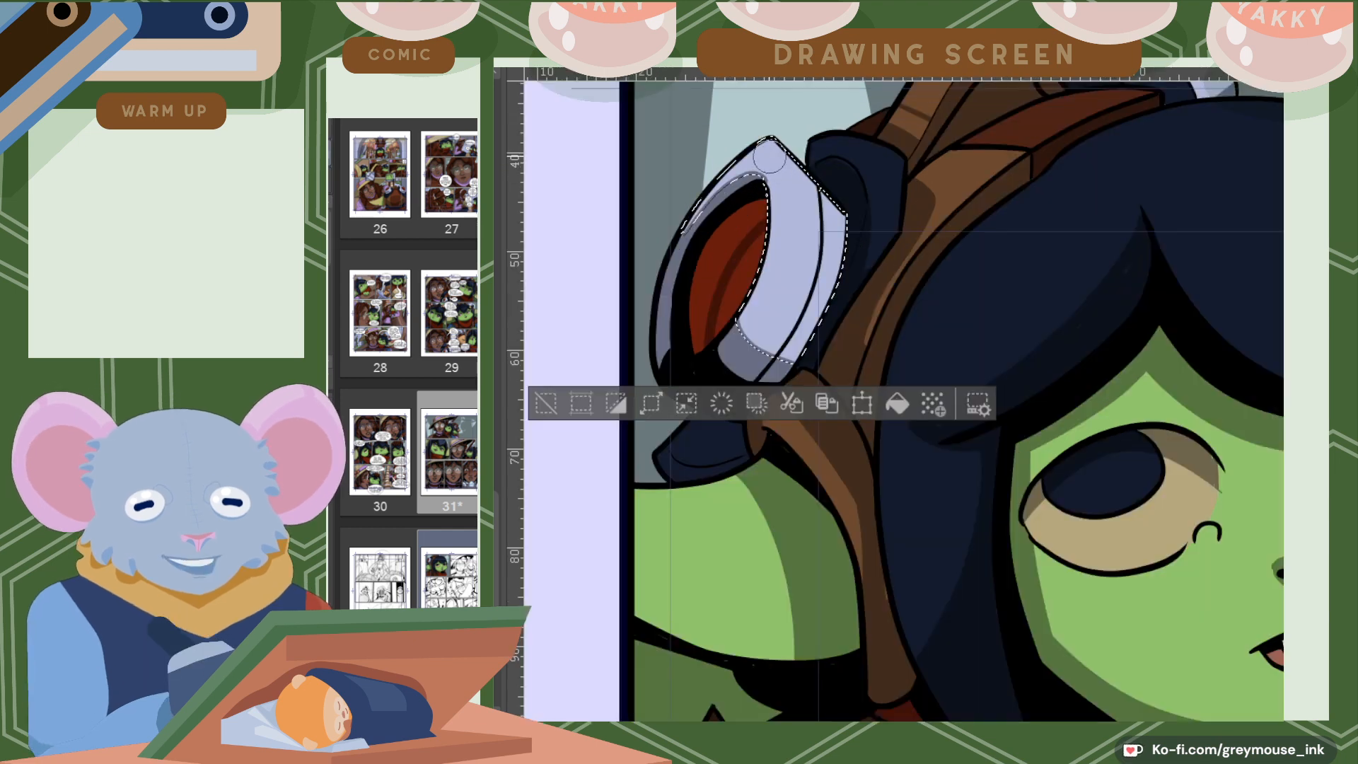
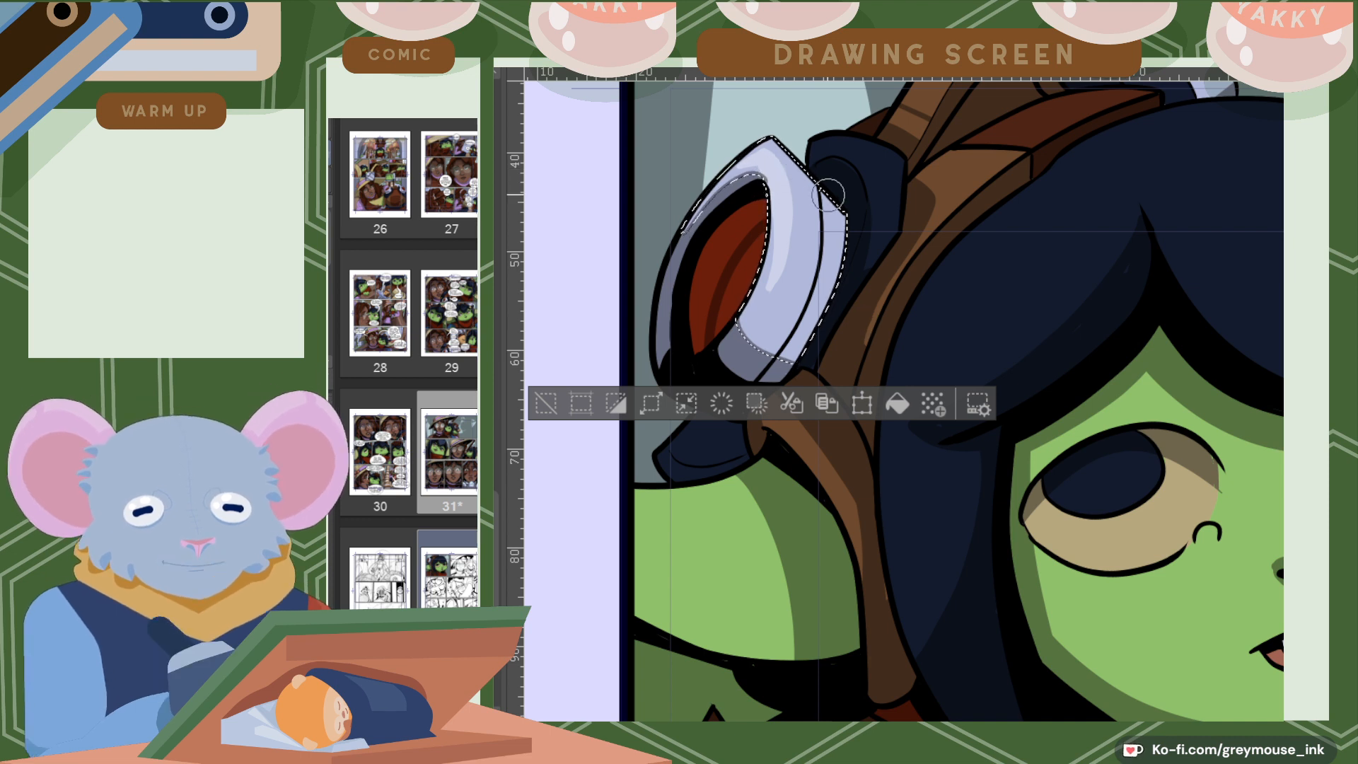
key("m")
key("ctrl+d")
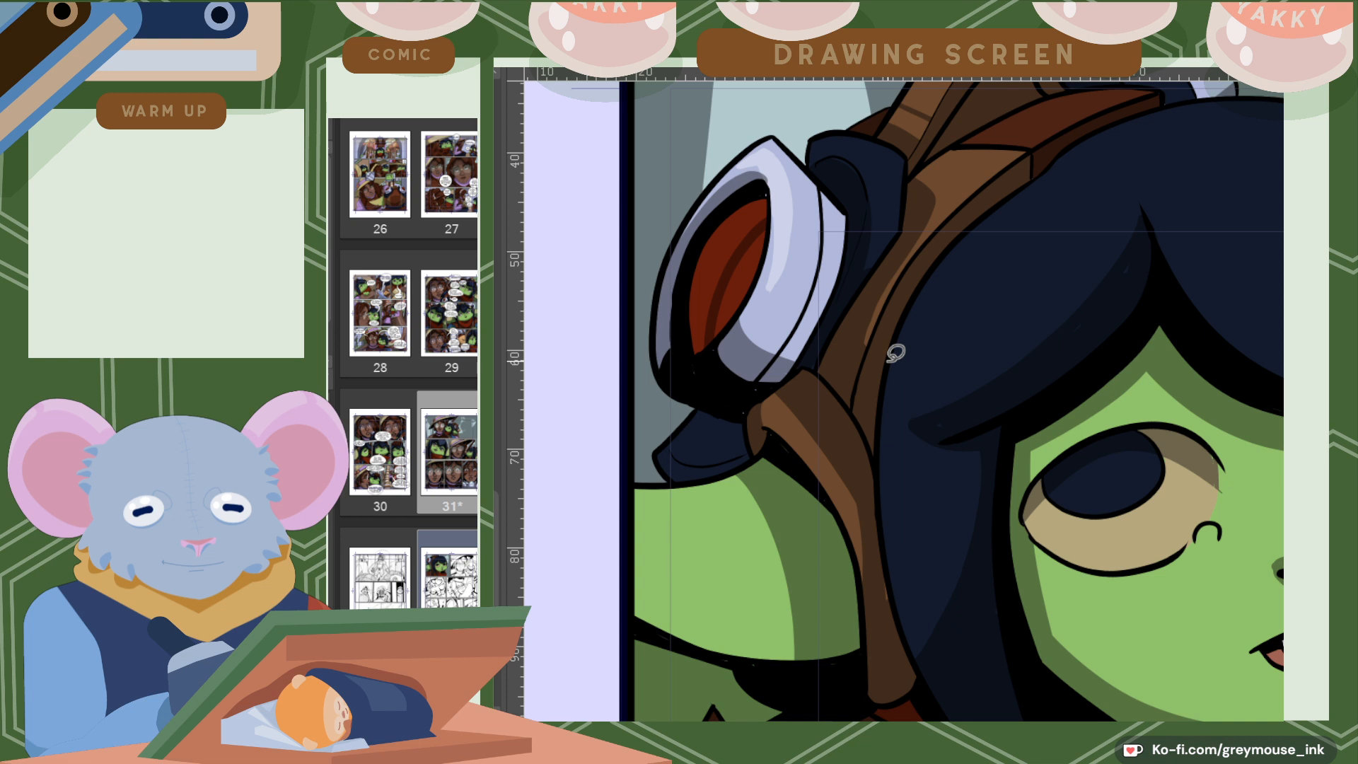
Select both the lit and shaded parts of the goblin's ear and tint them with a soft tan.
scroll(972, 315, "down", 2)
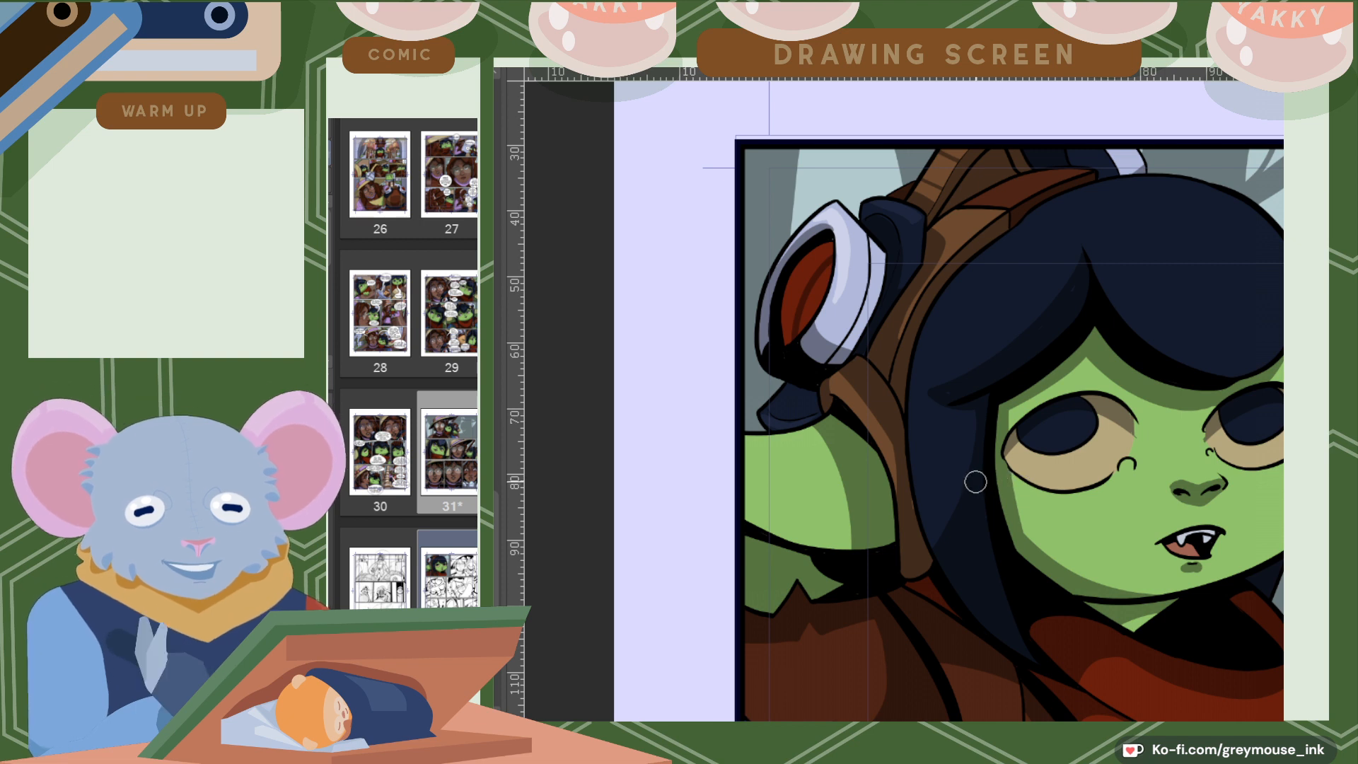
key("w")
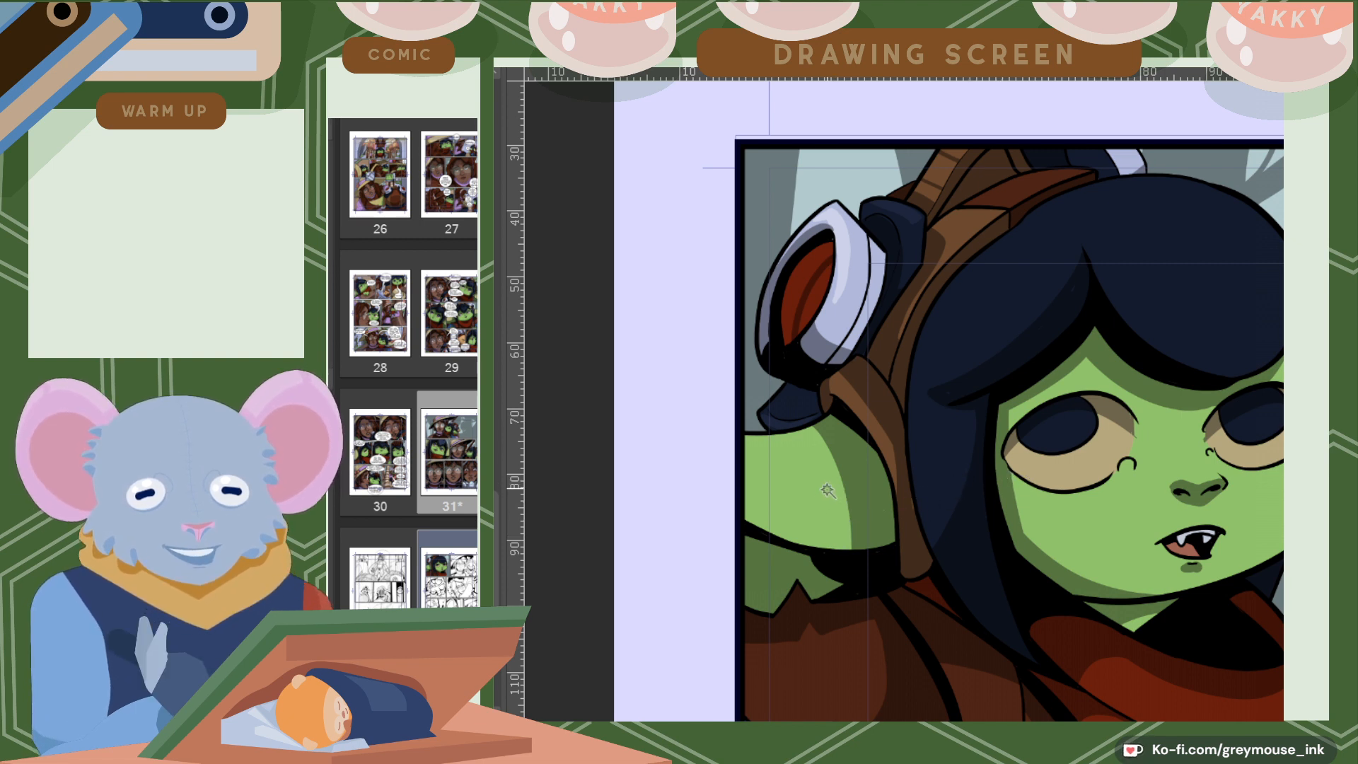
left_click(832, 498)
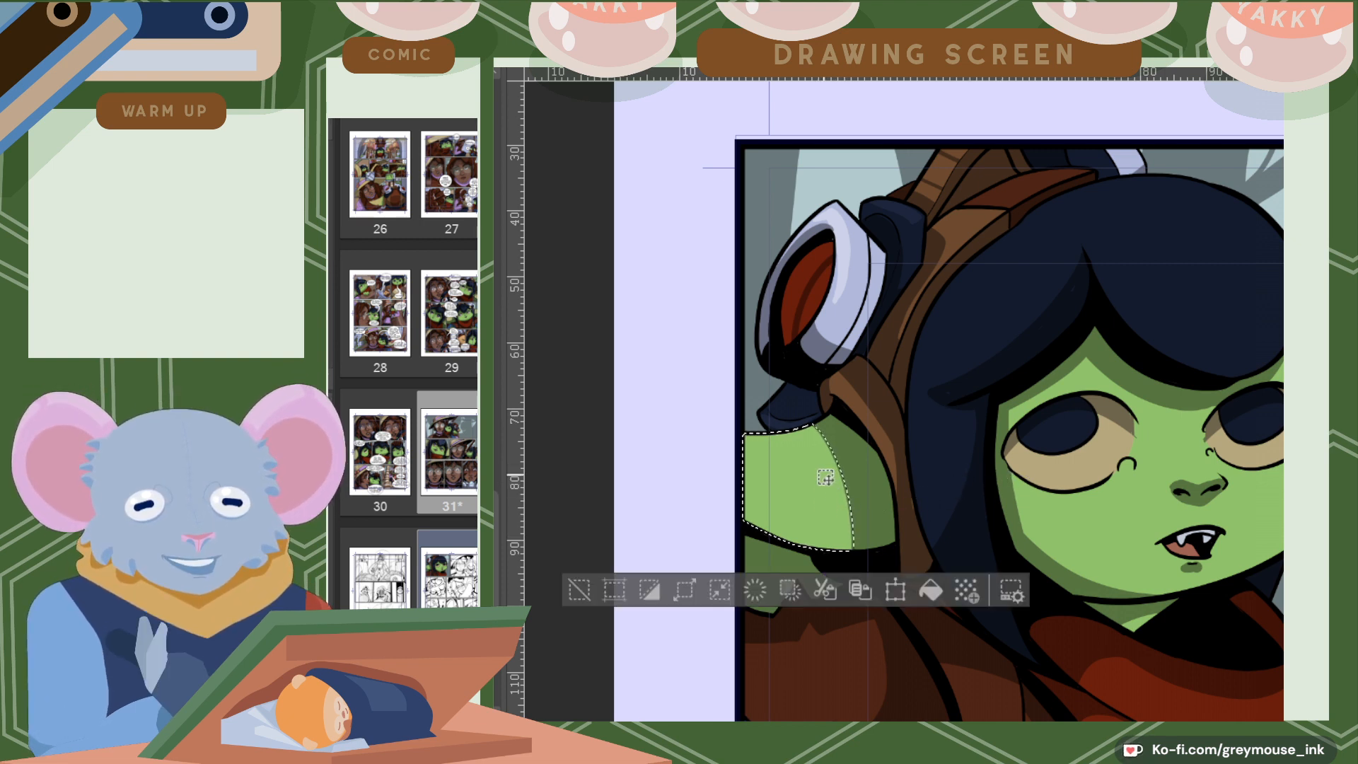
left_click(875, 497, "shift")
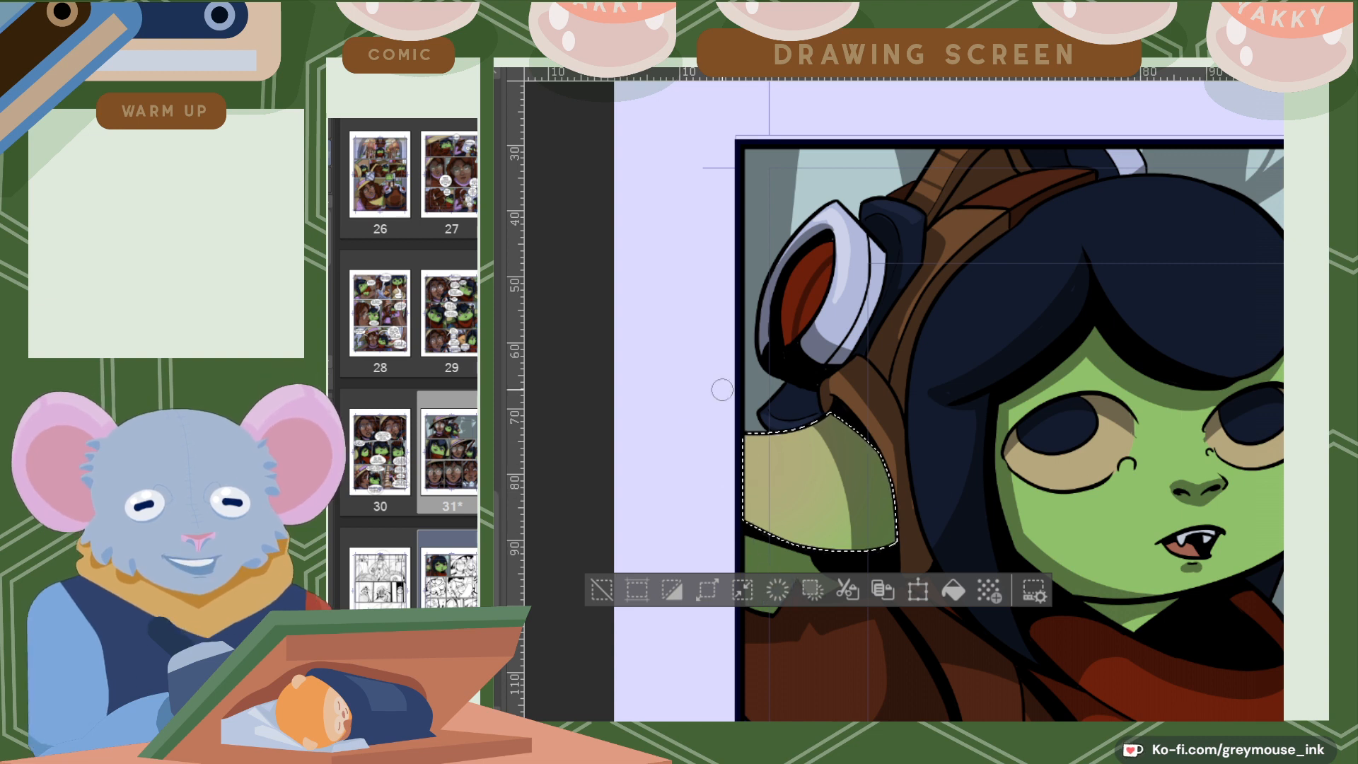
mouse_move(739, 489)
left_mouse_down()
mouse_move(786, 509)
mouse_move(793, 438)
mouse_move(757, 417)
mouse_move(820, 452)
mouse_move(801, 433)
mouse_move(812, 506)
mouse_move(906, 505)
left_mouse_up()
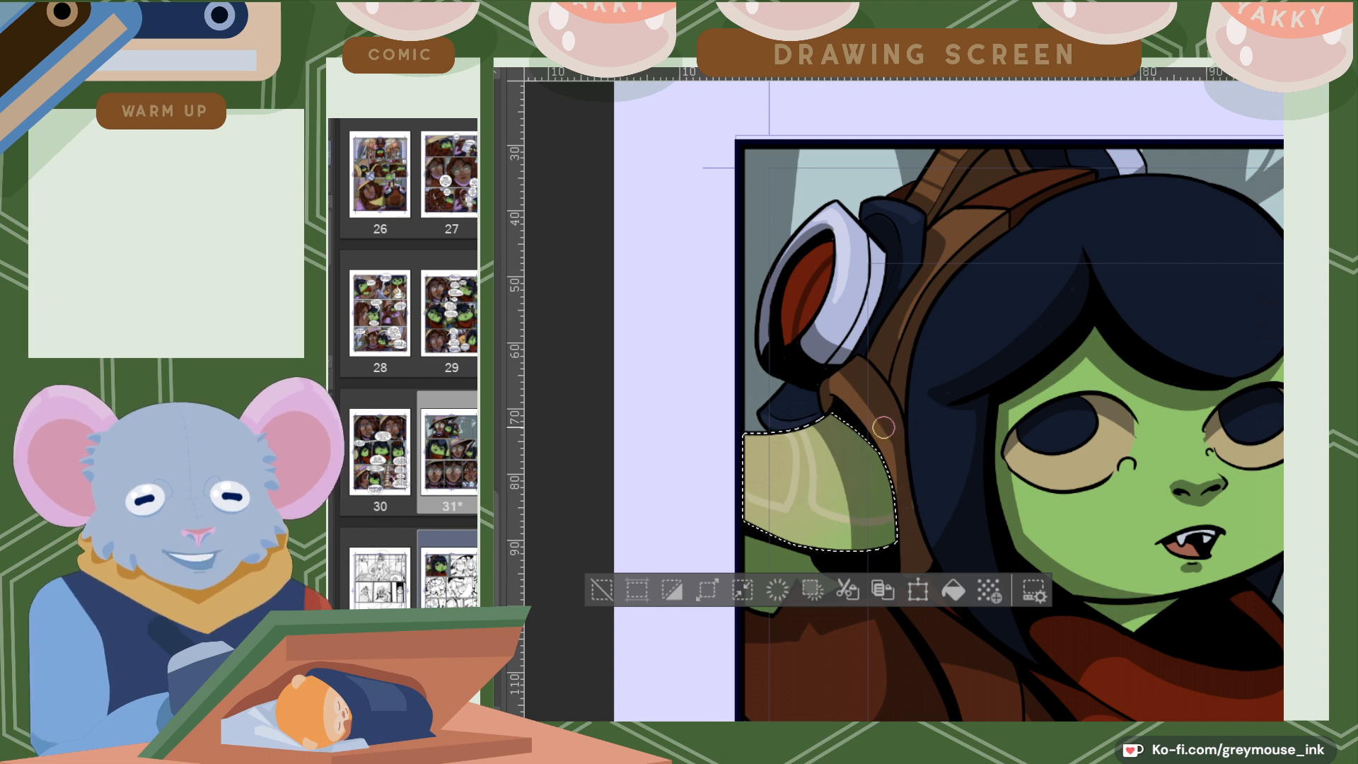
key("ctrl+z")
key("ctrl+z")
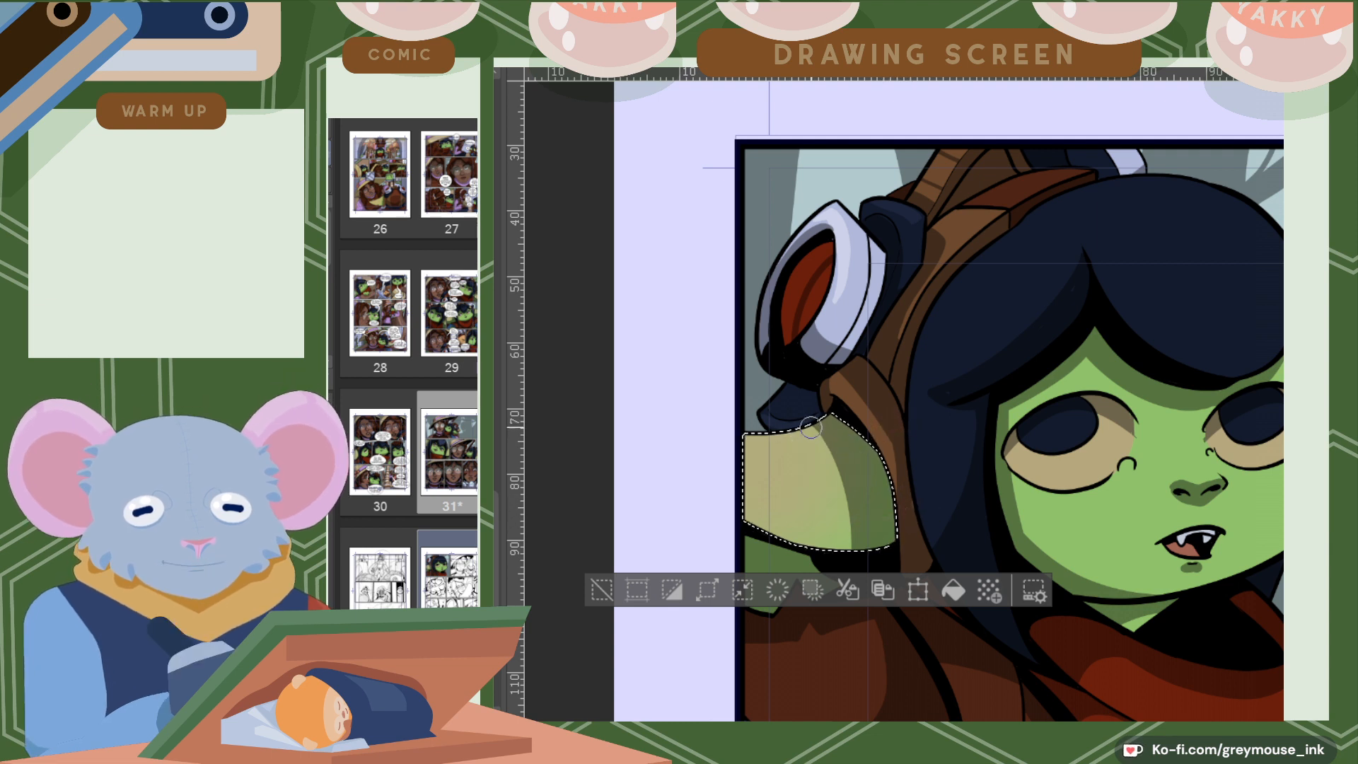
Brush thin, pale curved stripes across the tan ear, redoing the second stripe, and clear the selection.
mouse_move(806, 430)
left_mouse_down()
mouse_move(831, 521)
mouse_move(899, 517)
left_mouse_up()
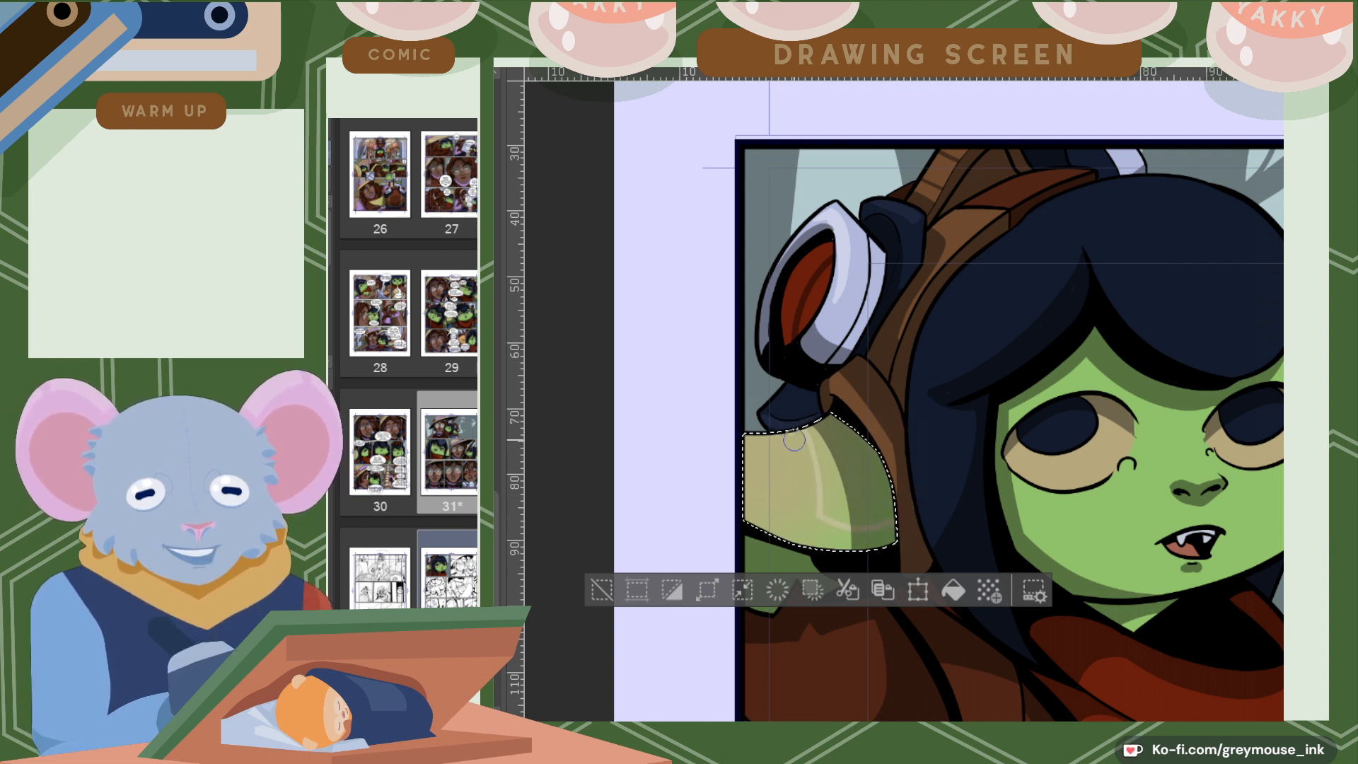
mouse_move(794, 440)
left_mouse_down()
mouse_move(803, 506)
mouse_move(747, 520)
left_mouse_up()
key("ctrl+z")
left_click_drag(790, 430, 772, 516)
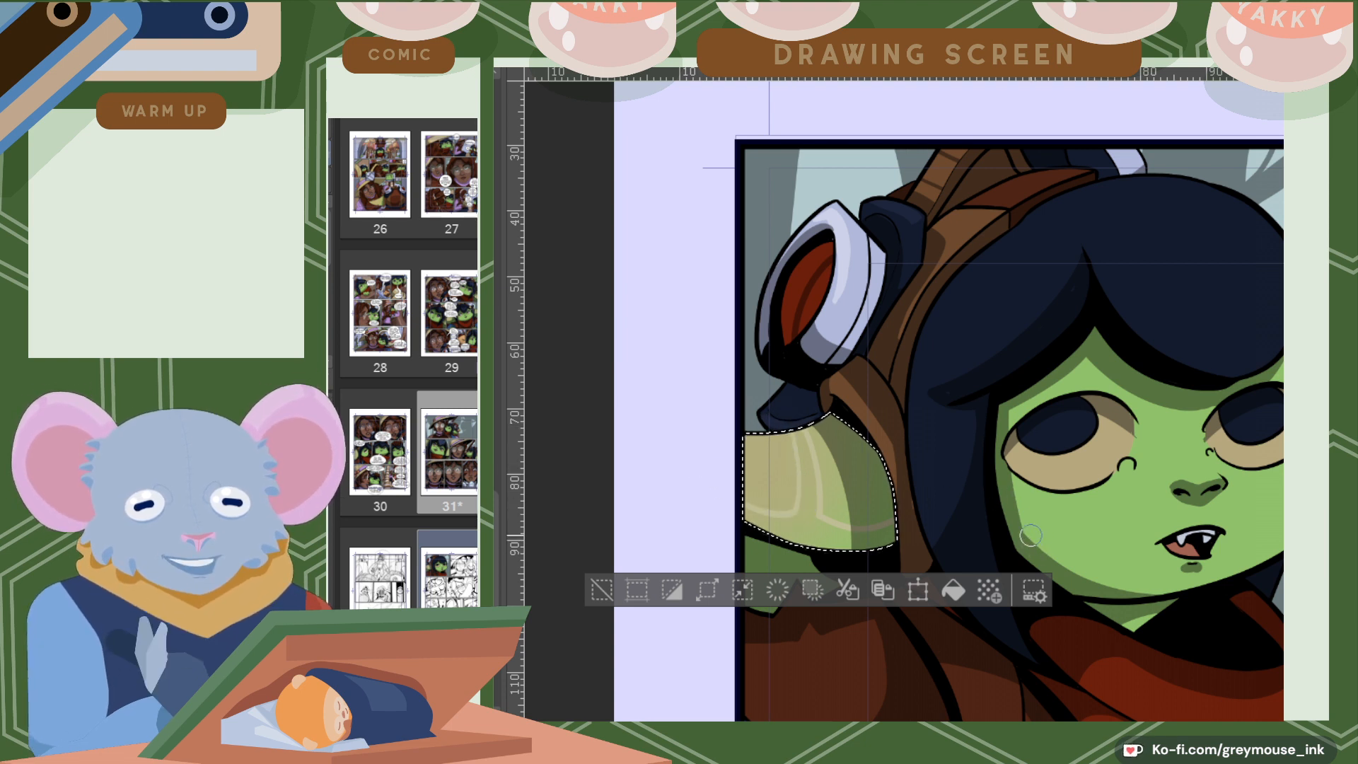
key("m")
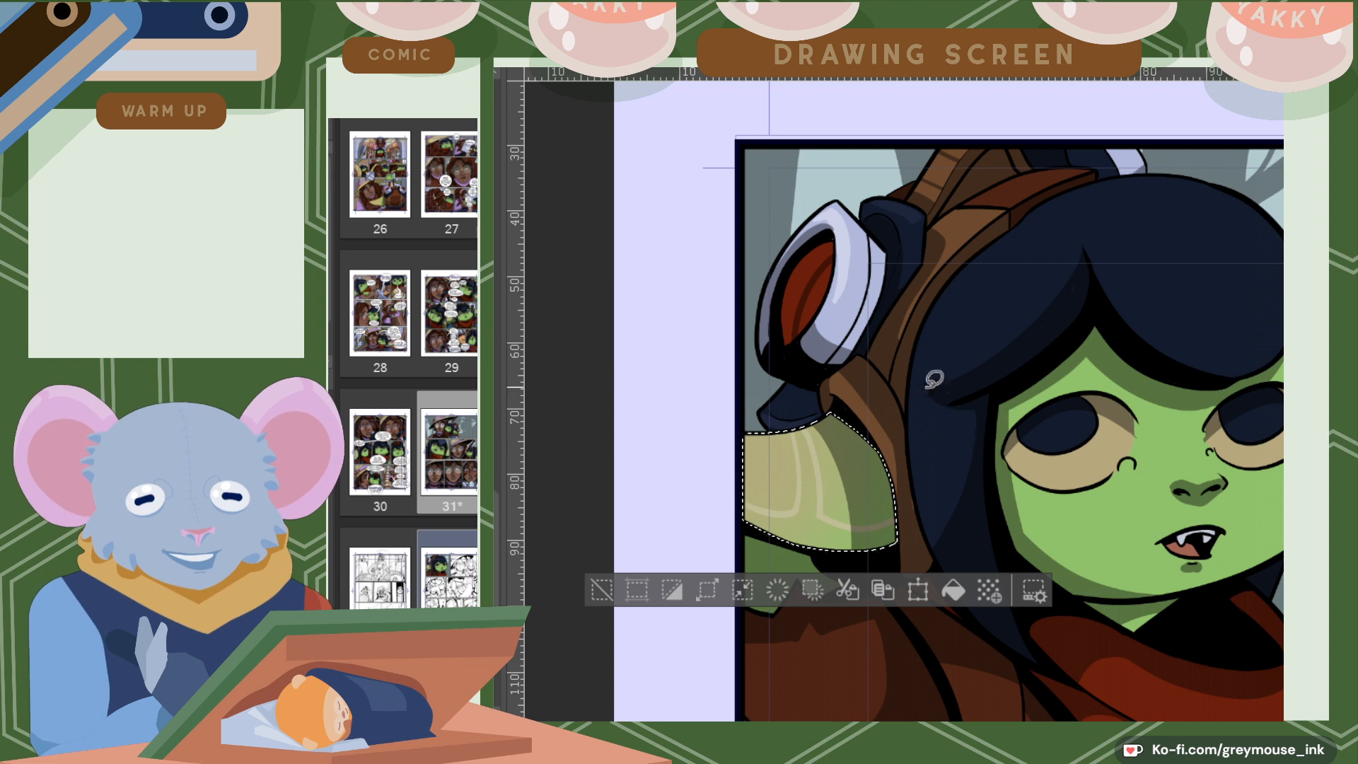
left_click(818, 396)
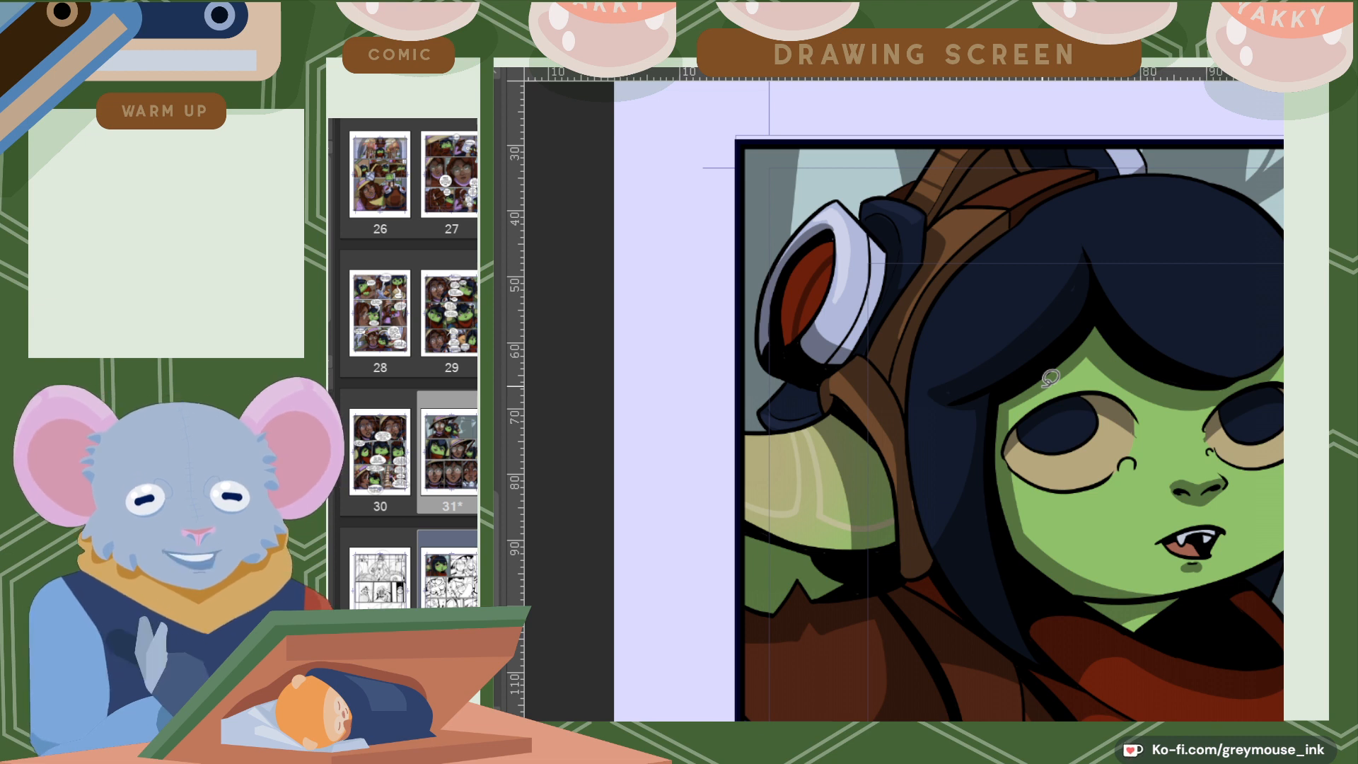
Dab light green freckles across both cheeks below the eyes and add a light green highlight on the nose.
left_click_drag(1070, 729, 1124, 729)
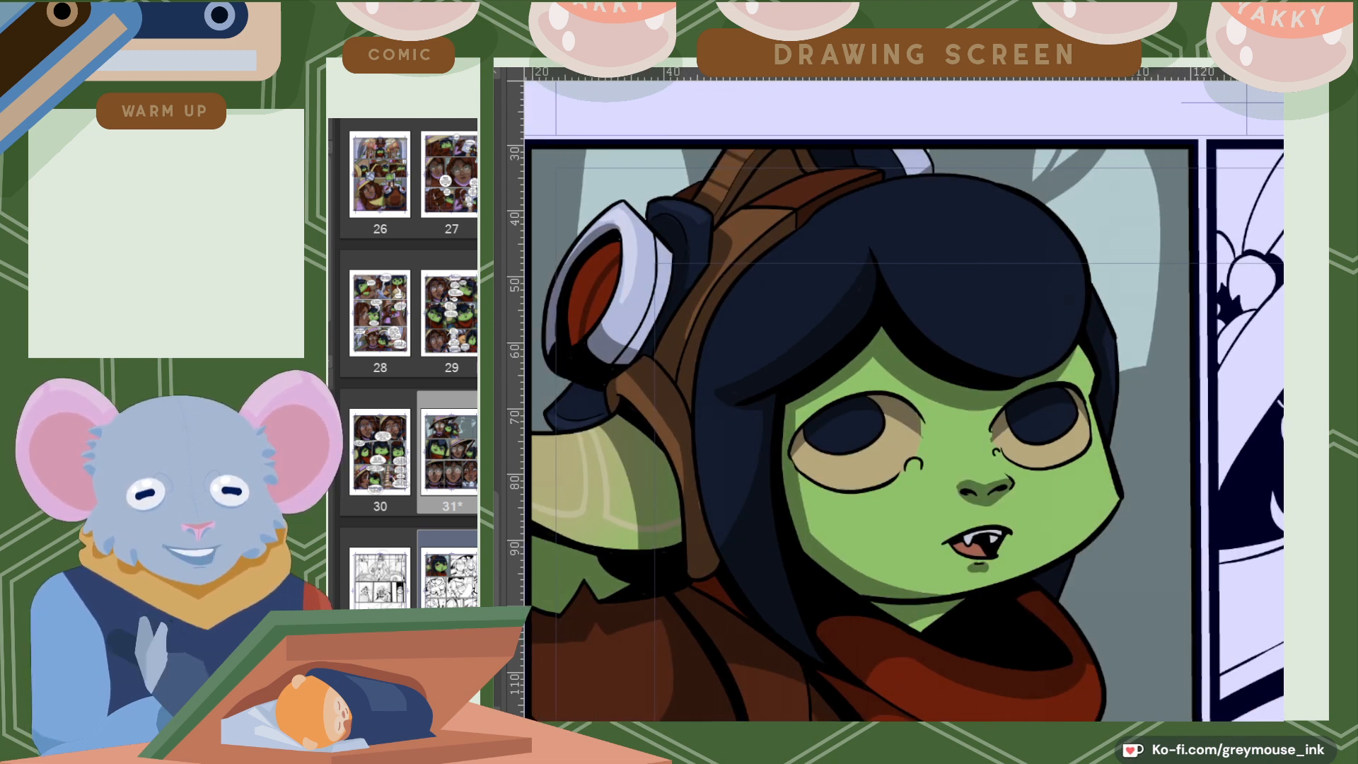
left_click(918, 511, "alt")
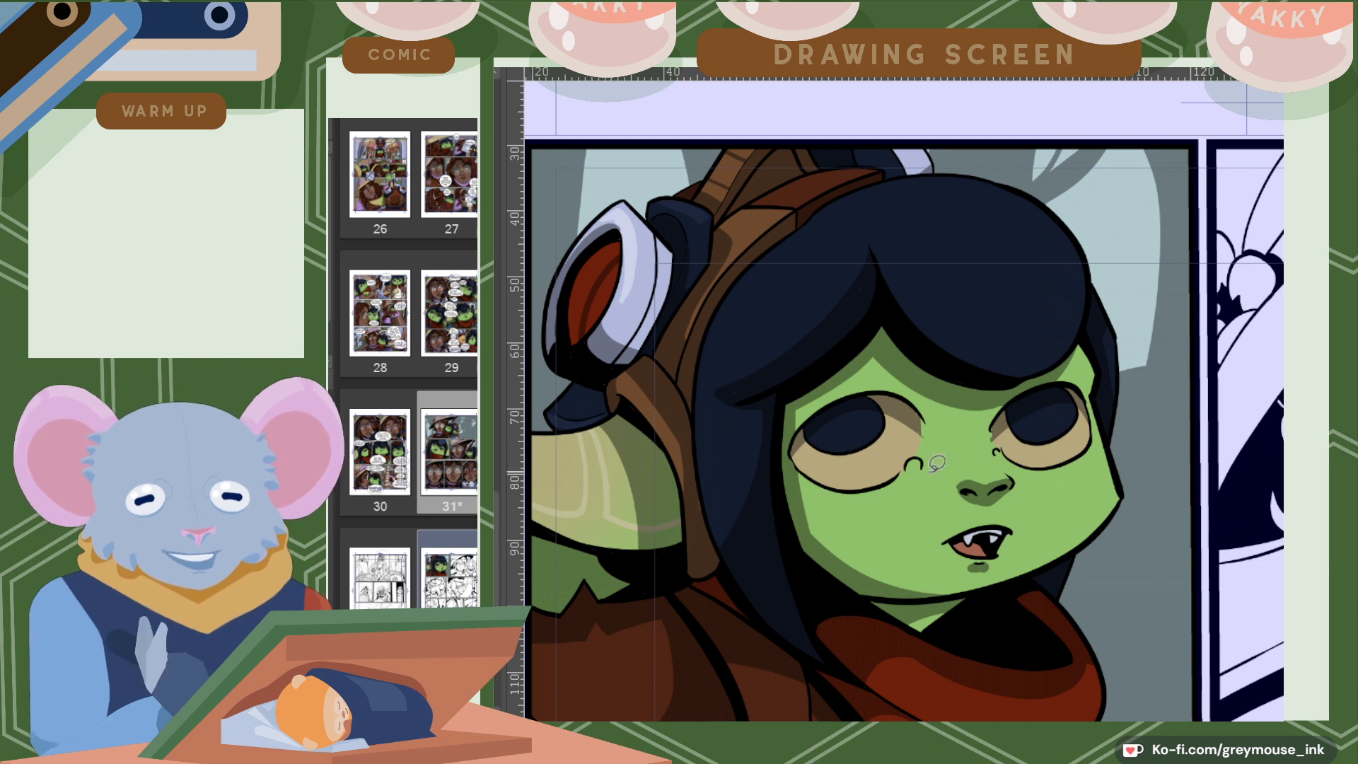
left_click(1040, 484)
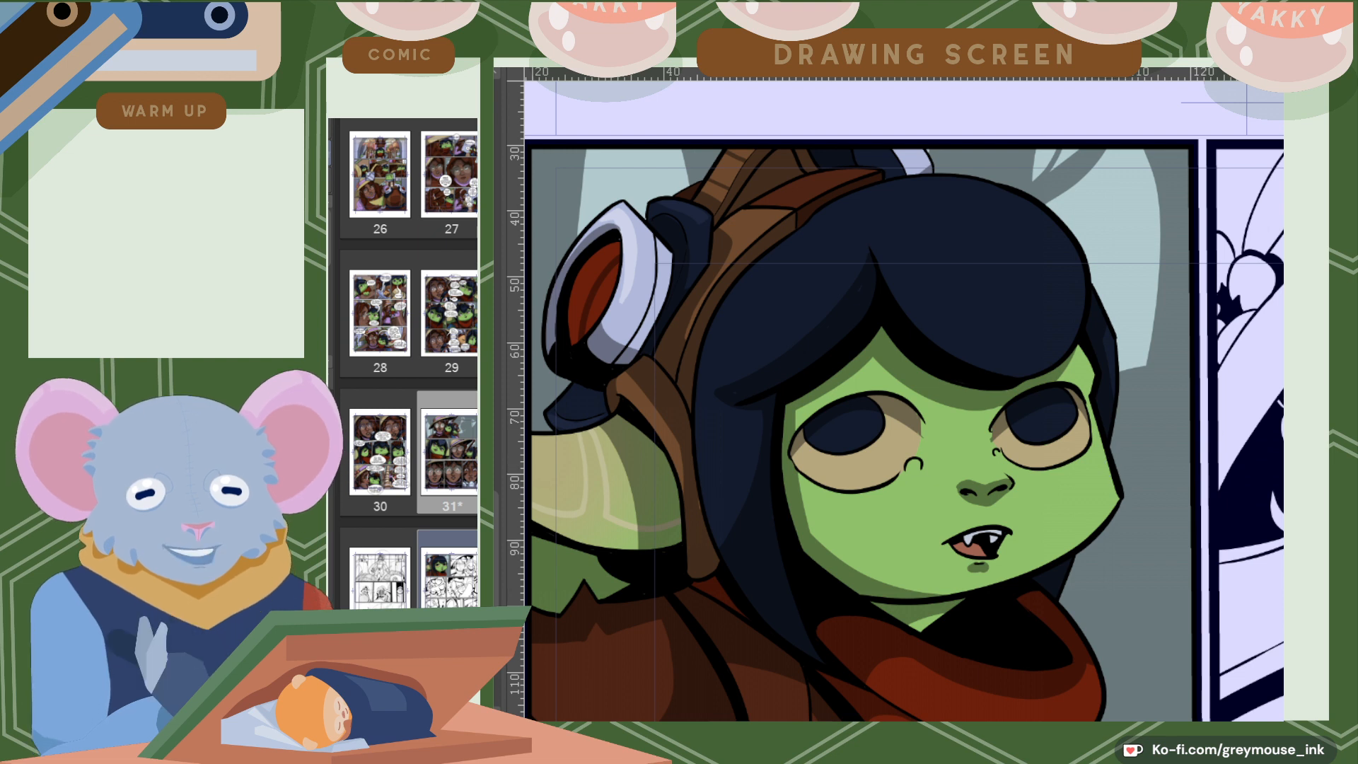
left_click(1038, 486)
left_click(1050, 479)
left_click(1063, 478)
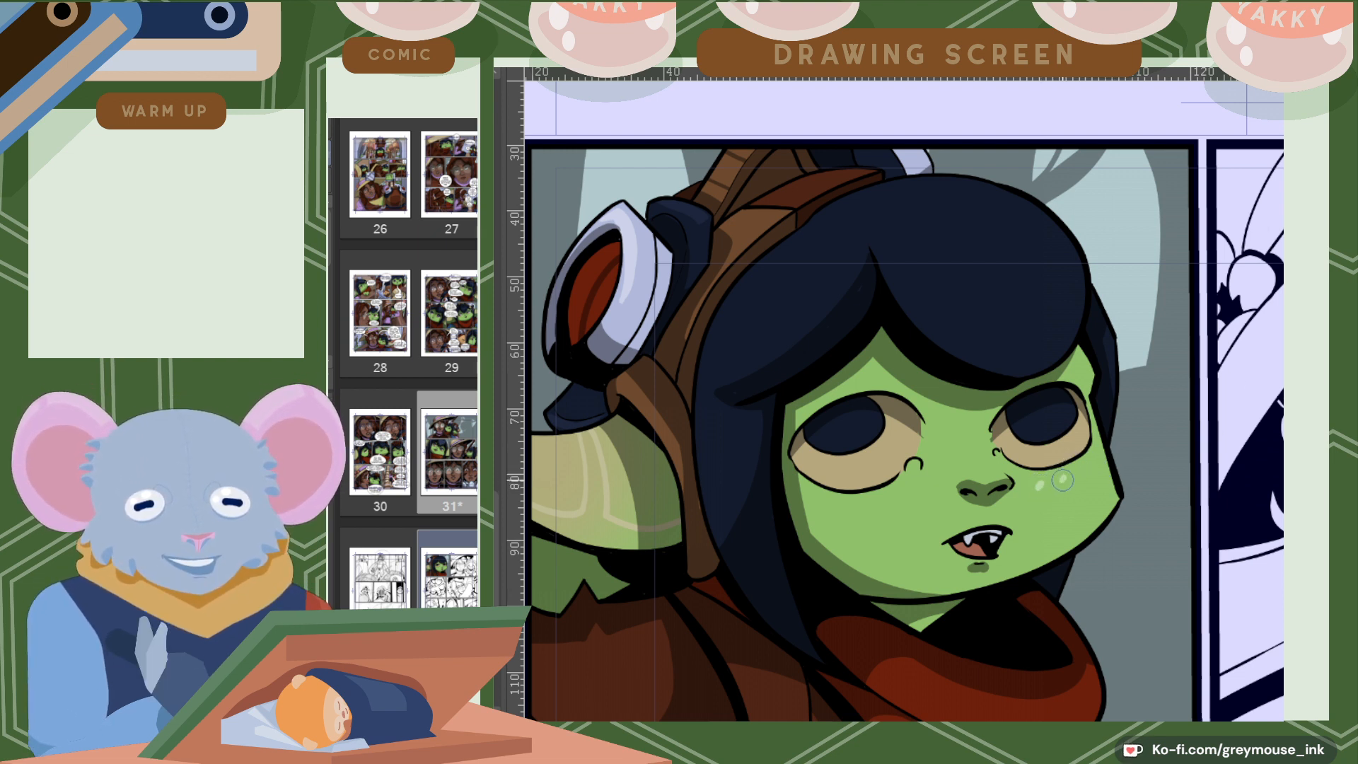
left_click(1077, 469)
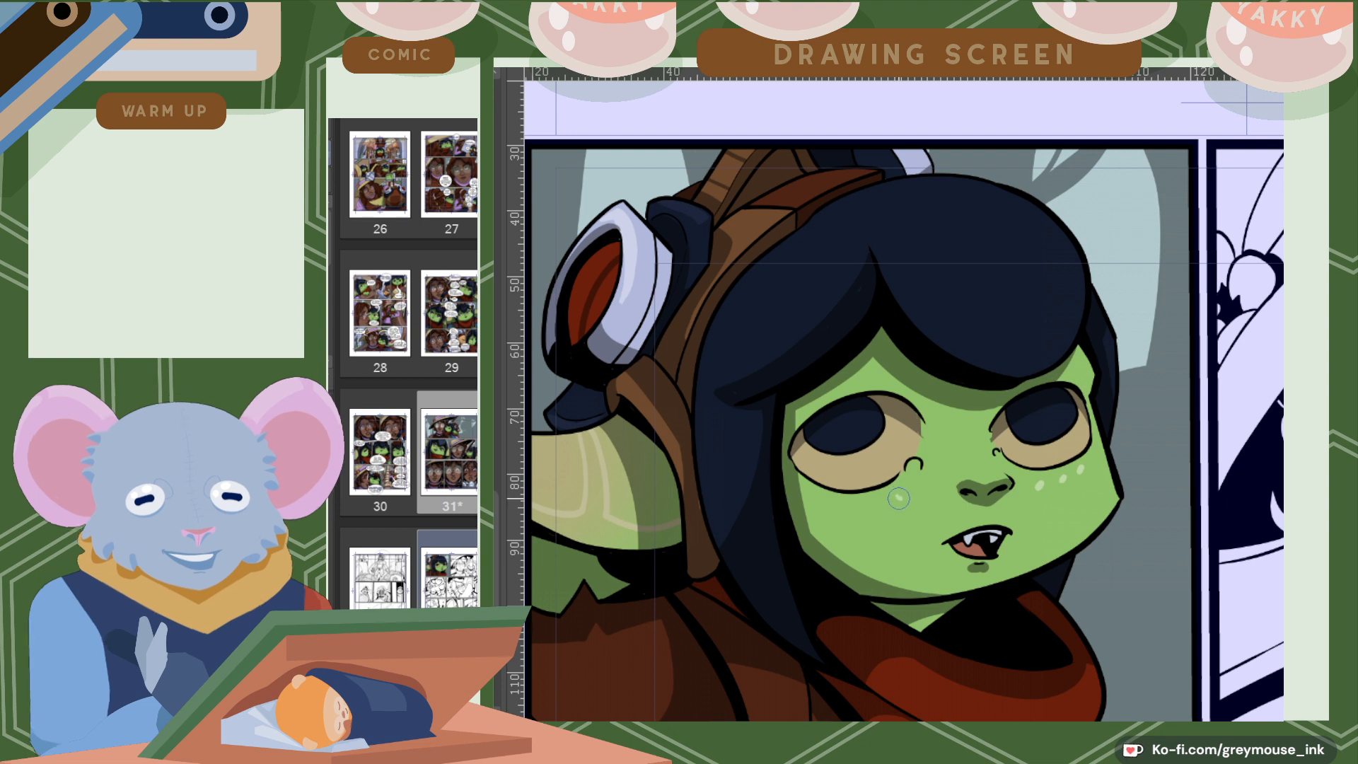
left_click(876, 501)
left_click(848, 503)
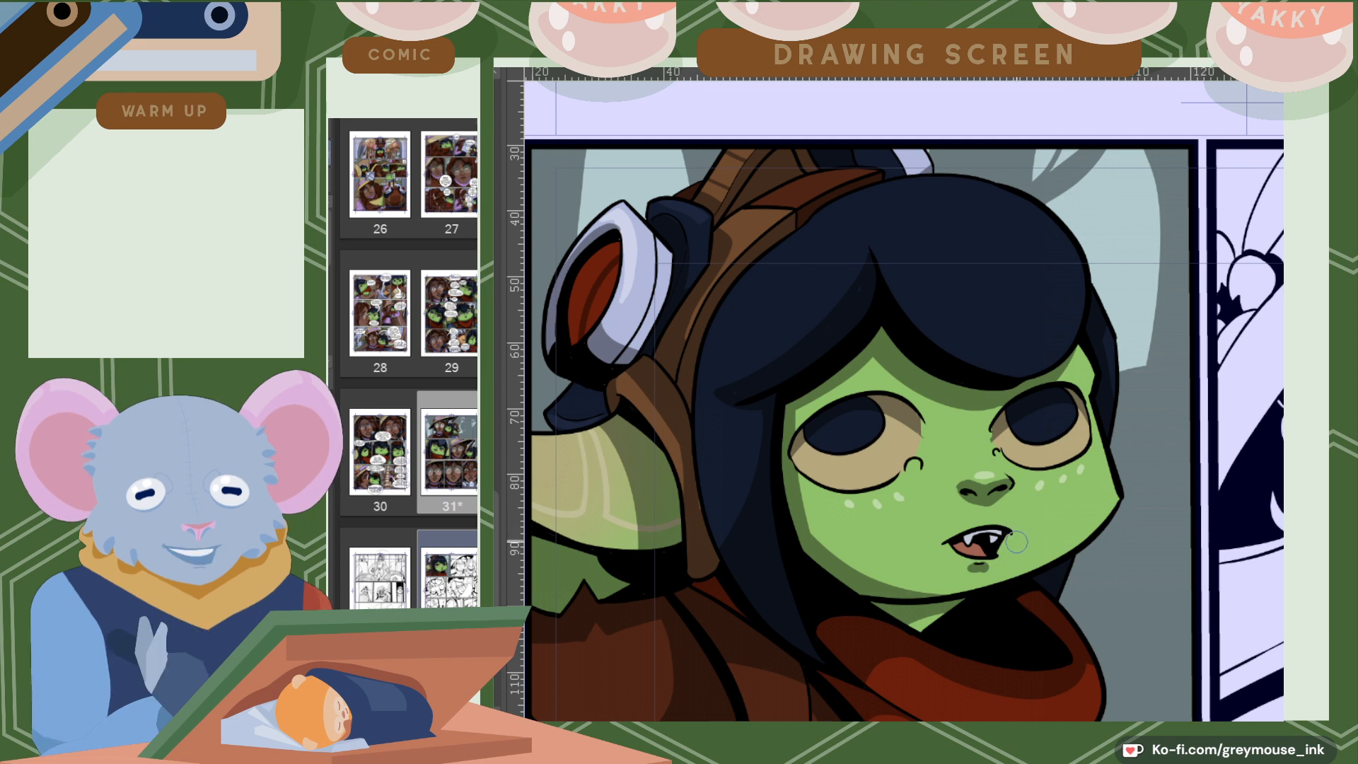
Brush textured lighter blue highlights onto the dark hair, over the side lock and across the rounded fringe.
scroll(801, 340, "down", 1)
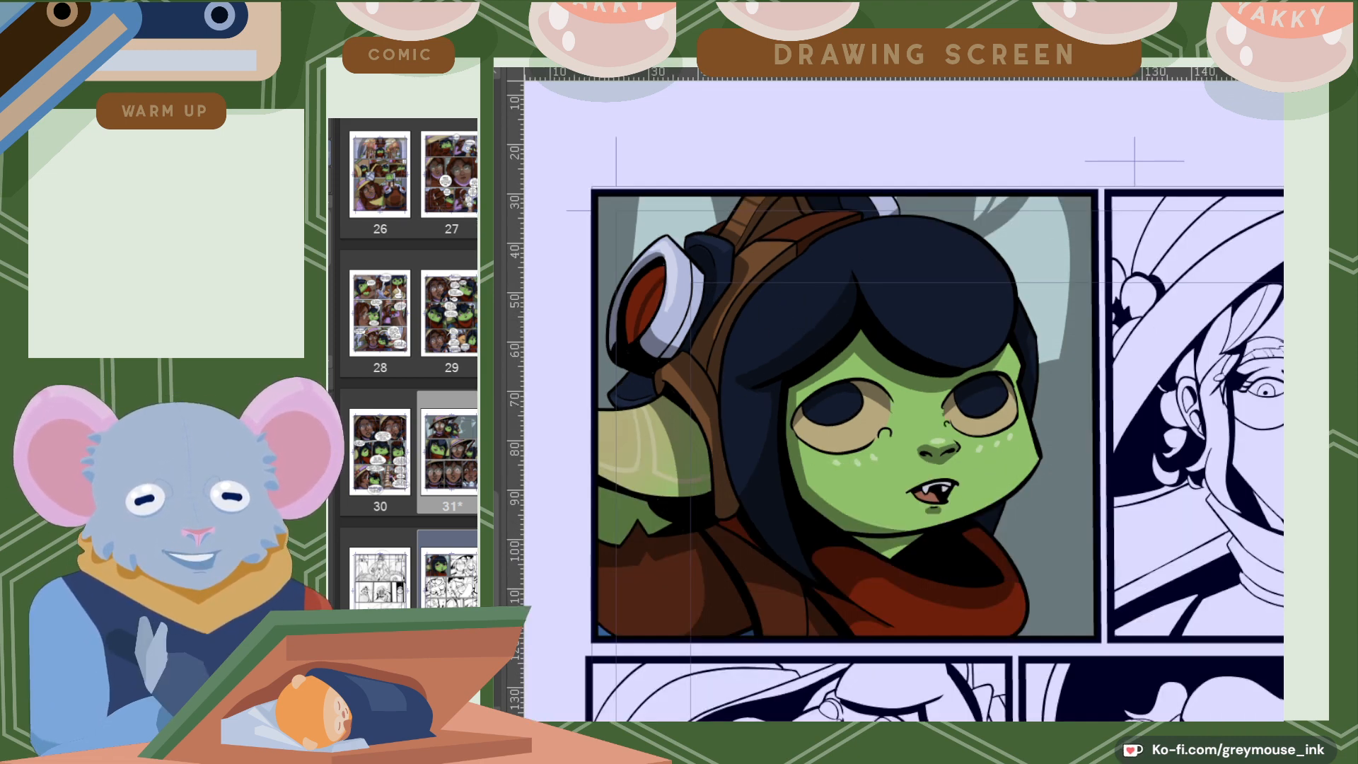
mouse_move(761, 318)
left_mouse_down()
mouse_move(736, 355)
mouse_move(754, 313)
mouse_move(752, 339)
mouse_move(785, 304)
mouse_move(763, 346)
mouse_move(832, 288)
left_mouse_up()
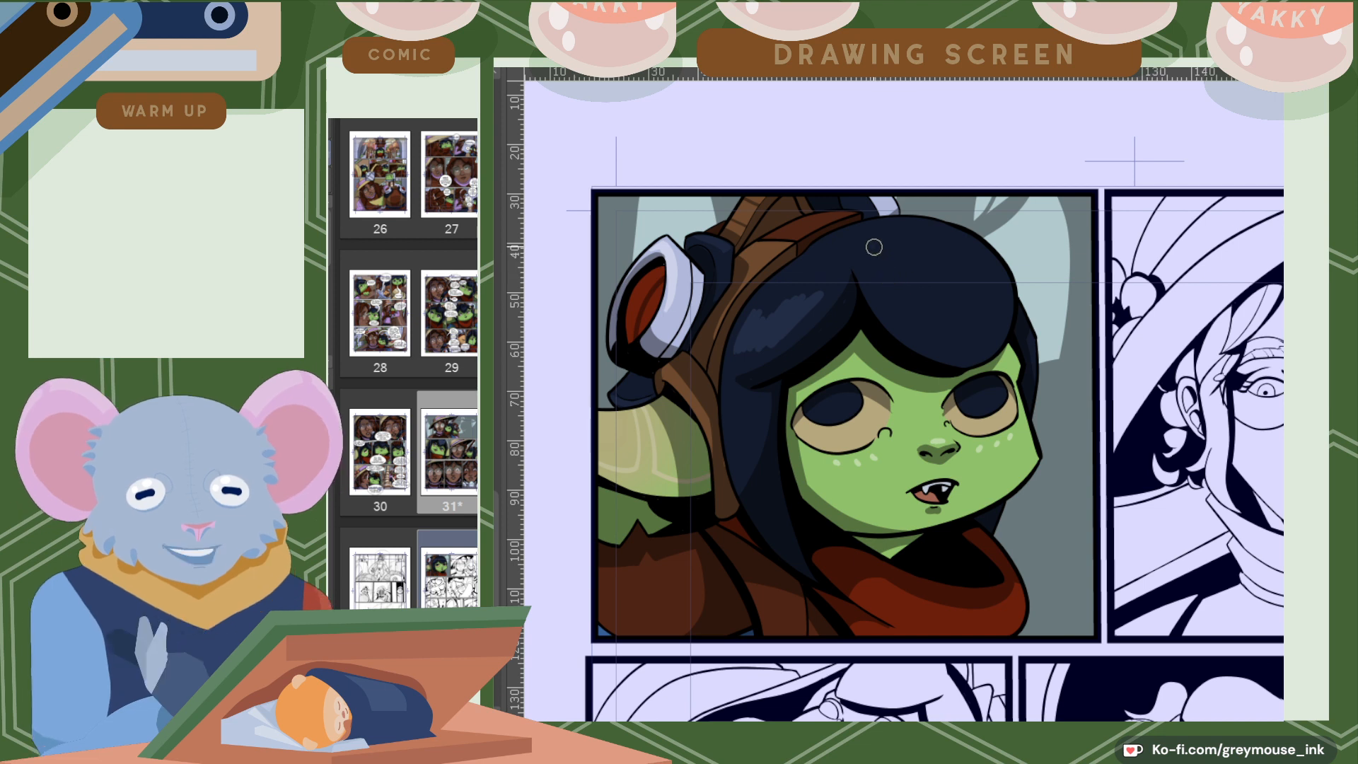
mouse_move(876, 246)
left_mouse_down()
mouse_move(923, 332)
mouse_move(949, 337)
mouse_move(923, 280)
mouse_move(964, 338)
mouse_move(961, 287)
mouse_move(981, 334)
mouse_move(977, 269)
mouse_move(1003, 309)
left_mouse_up()
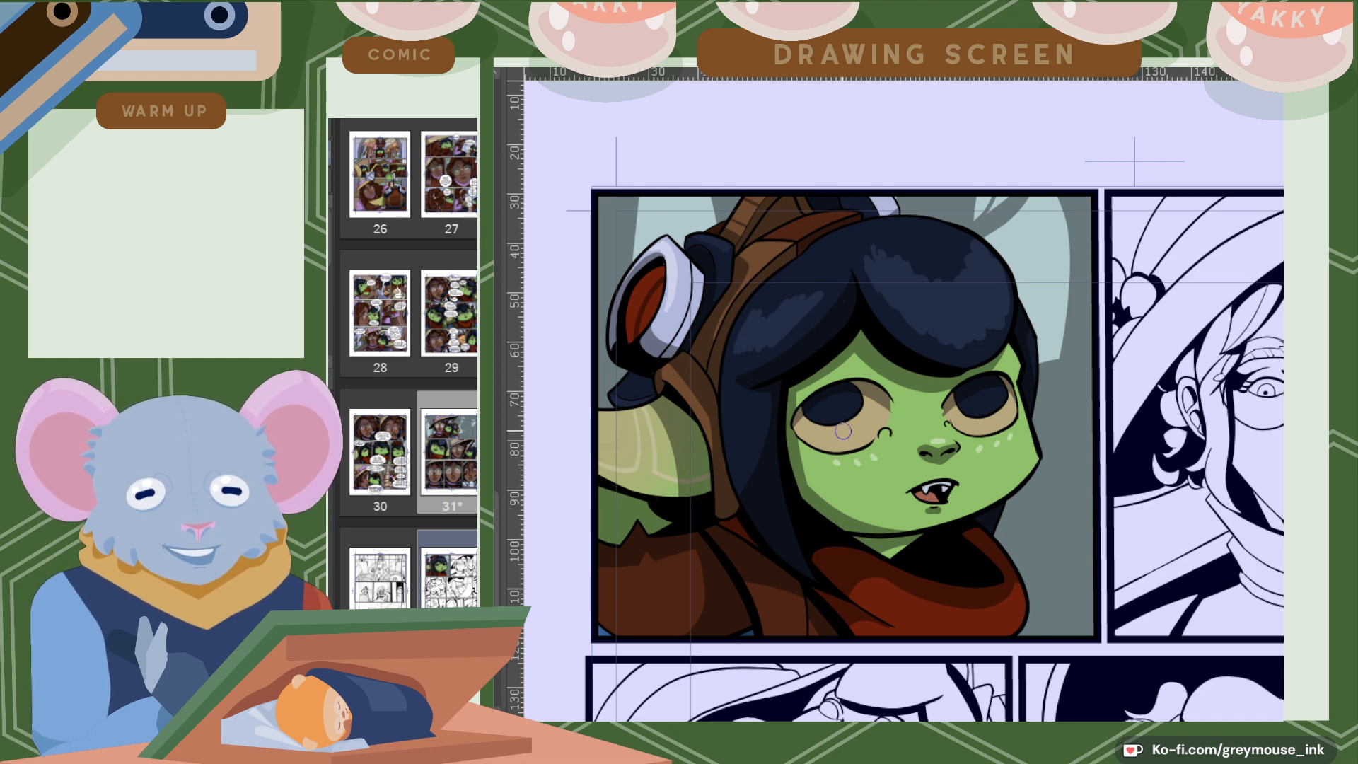
Paint reddish-brown block marks on the lower tan part of both of the goblin's eyes, beneath the dark irises.
scroll(829, 433, "up", 2)
mouse_move(813, 417)
left_mouse_down()
mouse_move(810, 448)
mouse_move(830, 450)
mouse_move(834, 429)
mouse_move(816, 425)
mouse_move(819, 444)
mouse_move(847, 424)
mouse_move(839, 438)
mouse_move(858, 438)
mouse_move(870, 417)
mouse_move(850, 436)
mouse_move(868, 434)
mouse_move(841, 435)
left_mouse_up()
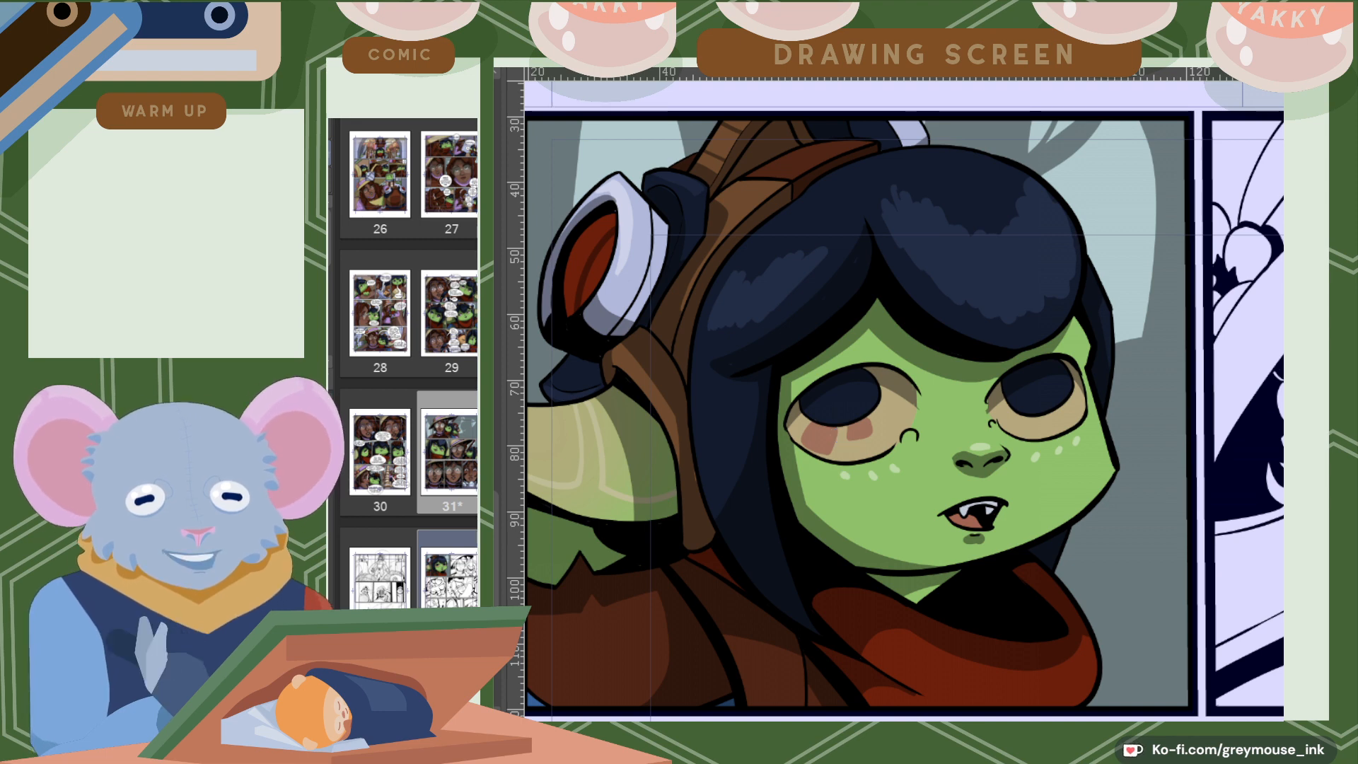
scroll(895, 401, "down", 1)
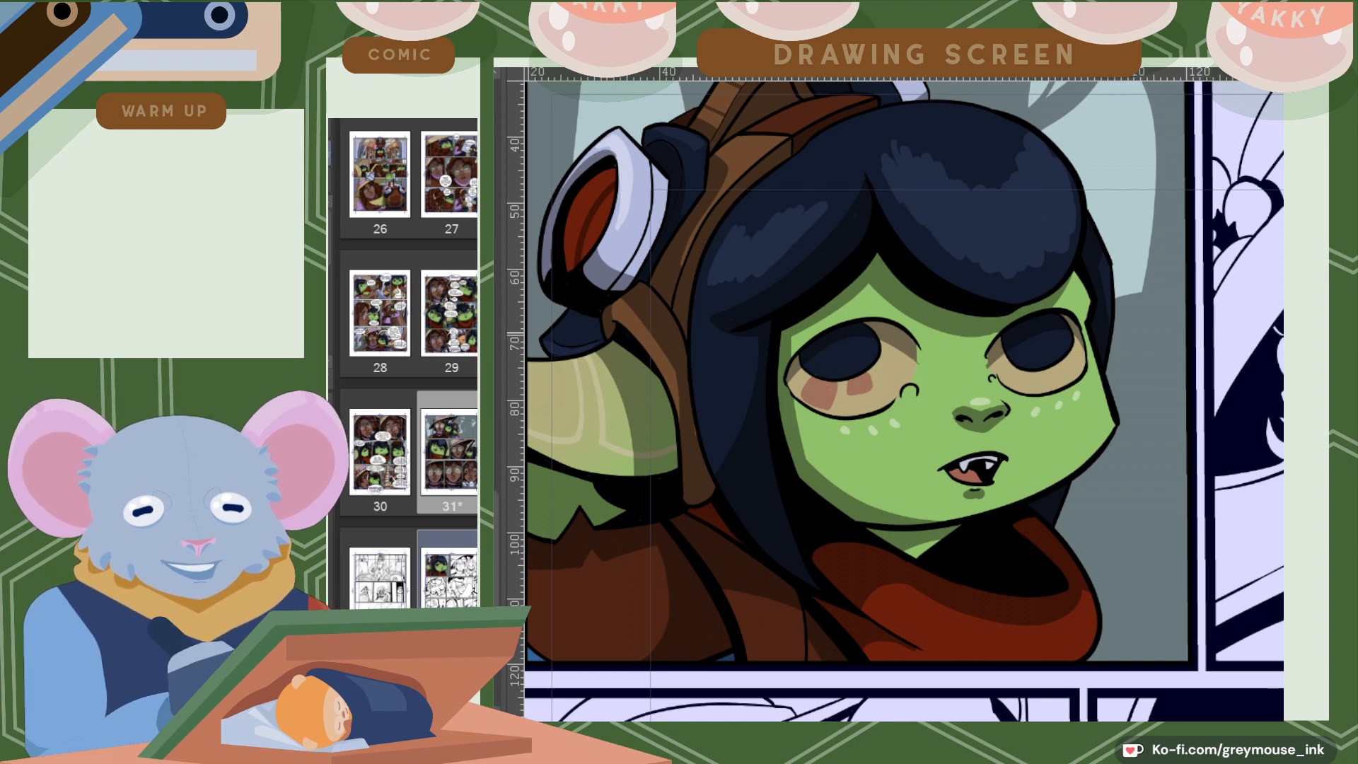
scroll(895, 401, "down", 2)
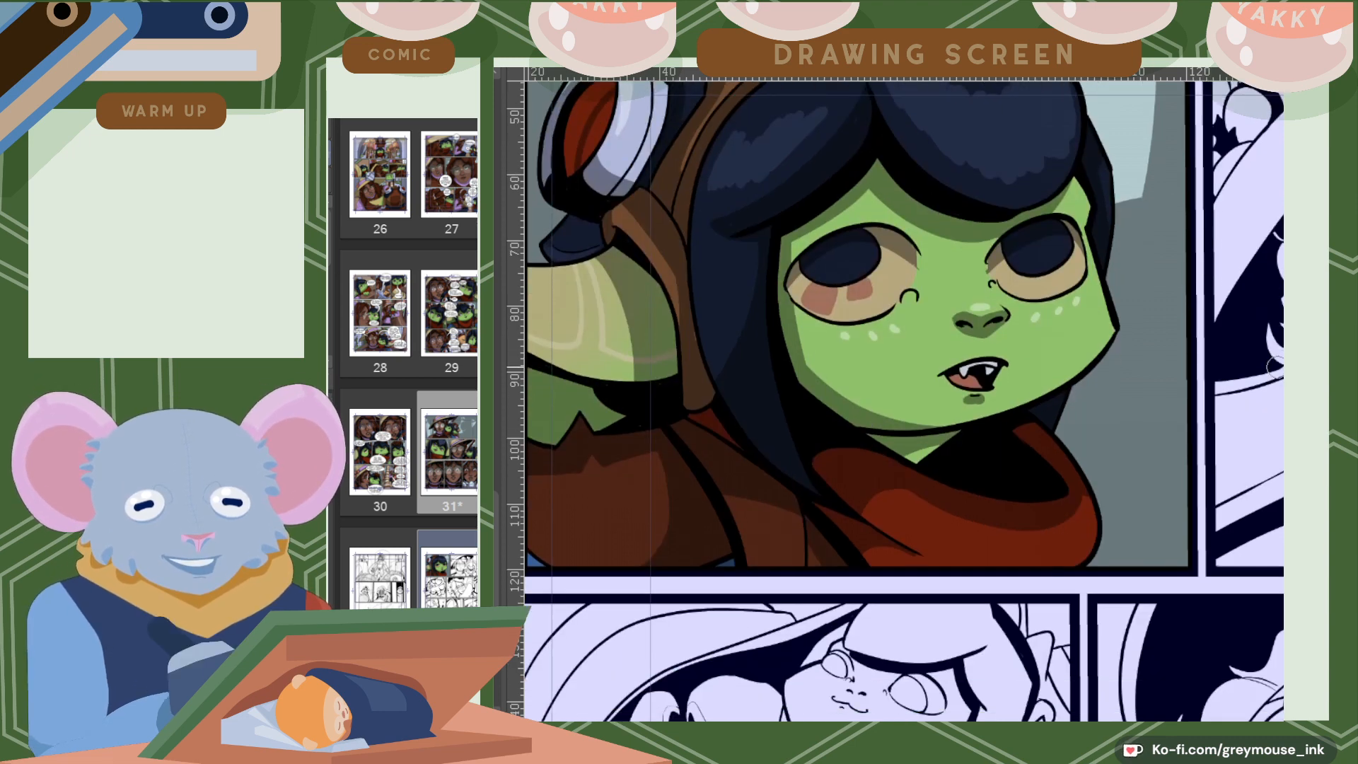
left_click_drag(1025, 278, 1038, 282)
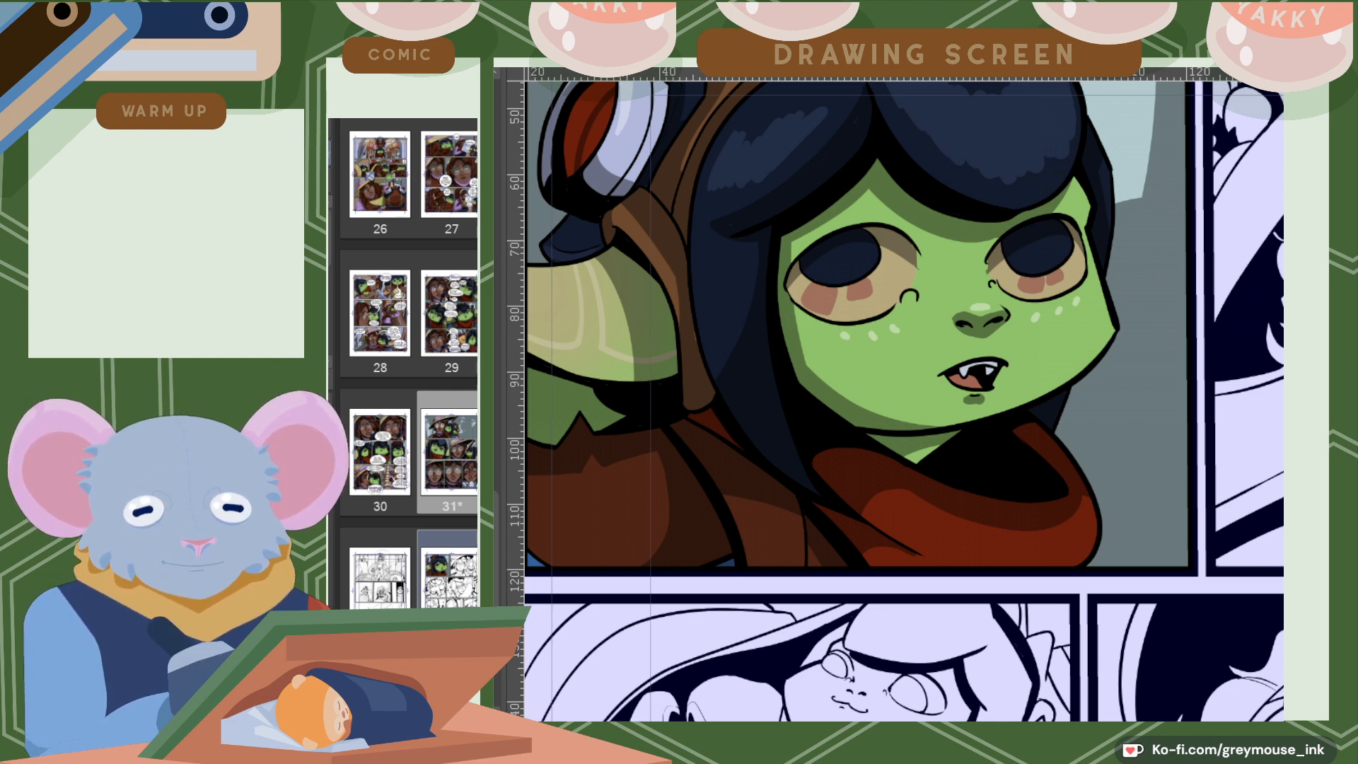
Brush lighter brown highlights onto the goblin's jacket, filling the shoulder area and adding streaks beside the red scarf.
left_click_drag(1043, 728, 983, 728)
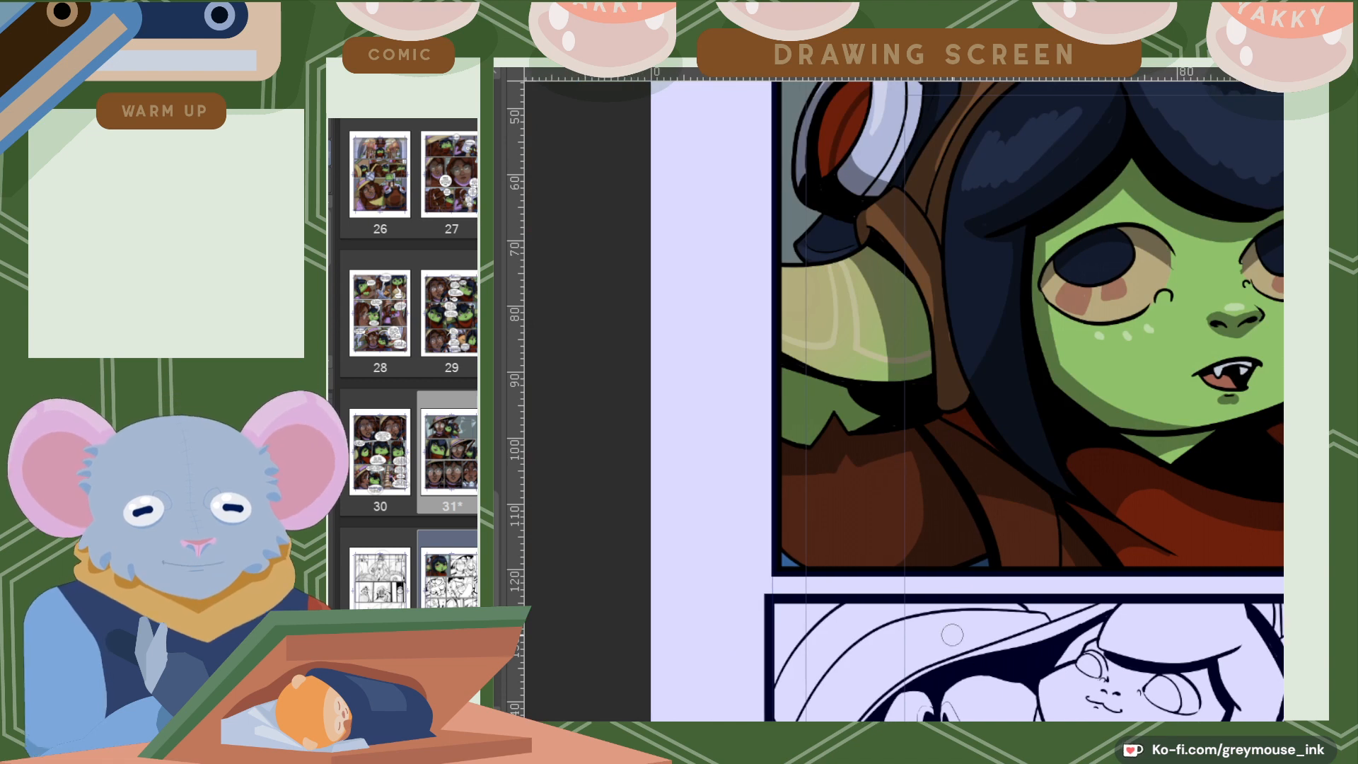
mouse_move(790, 482)
left_mouse_down()
mouse_move(866, 478)
mouse_move(847, 488)
mouse_move(848, 476)
mouse_move(866, 493)
mouse_move(903, 475)
mouse_move(870, 562)
left_mouse_up()
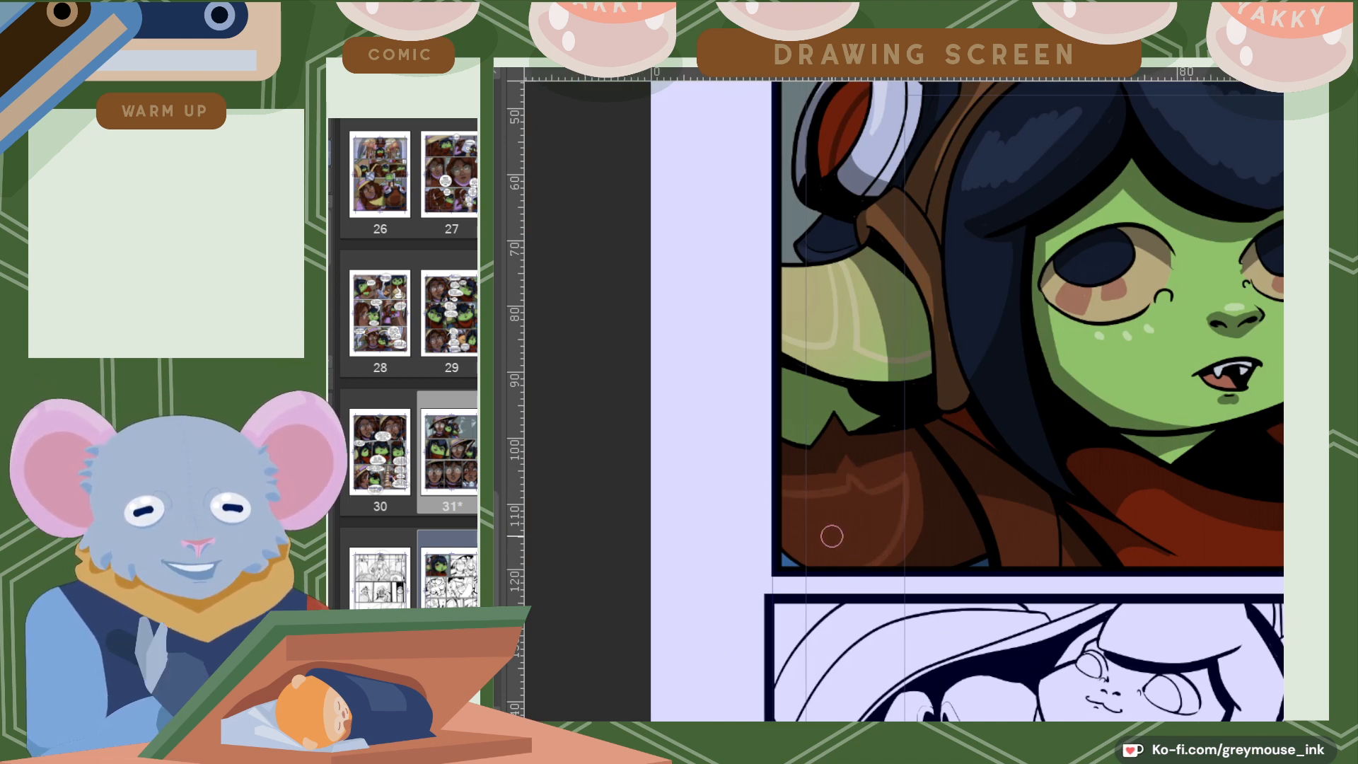
mouse_move(785, 500)
left_mouse_down()
mouse_move(809, 552)
mouse_move(786, 514)
mouse_move(805, 549)
mouse_move(792, 542)
mouse_move(818, 558)
left_mouse_up()
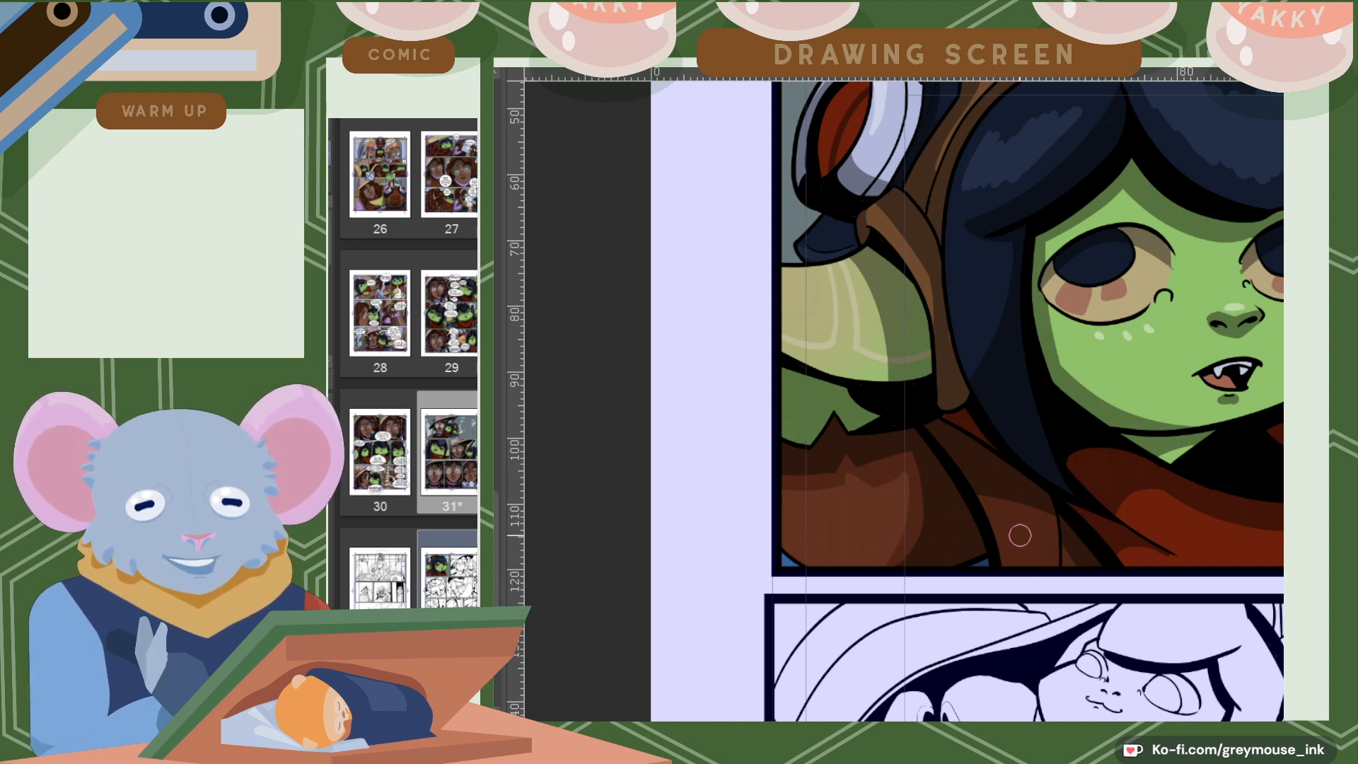
scroll(904, 401, "right", 4)
scroll(904, 401, "left", 2)
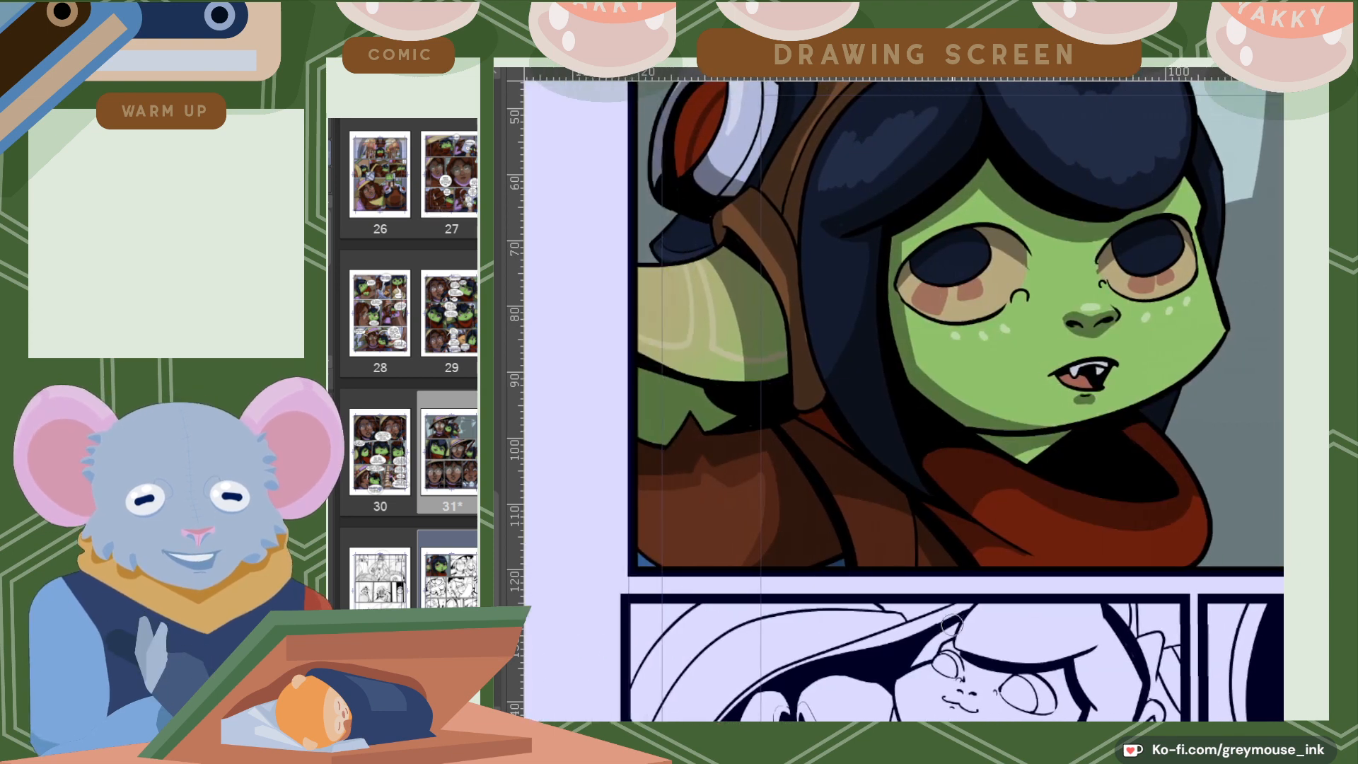
left_click_drag(846, 530, 916, 564)
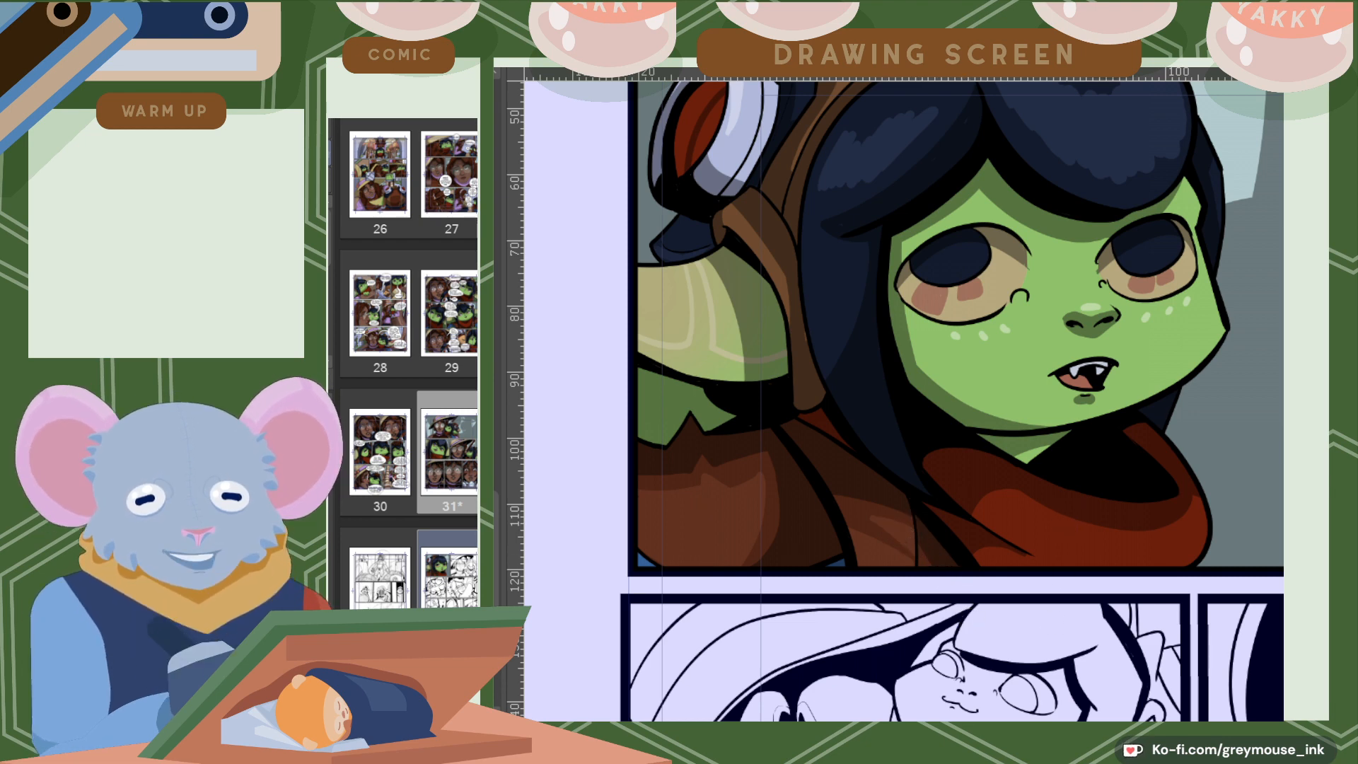
Sample the brown of the leather cap and brush a small touch-up on the band above the hair.
left_click_drag(1008, 729, 1067, 729)
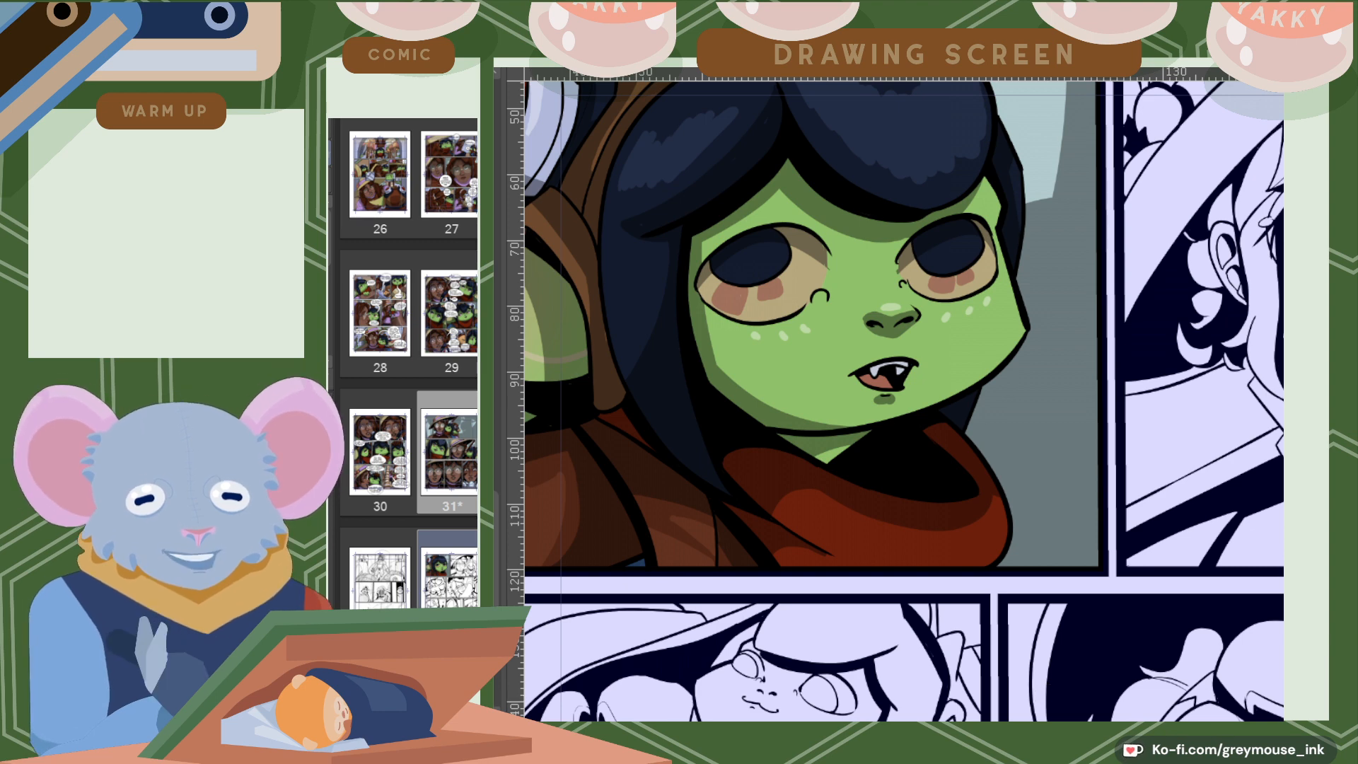
scroll(904, 401, "up", 3)
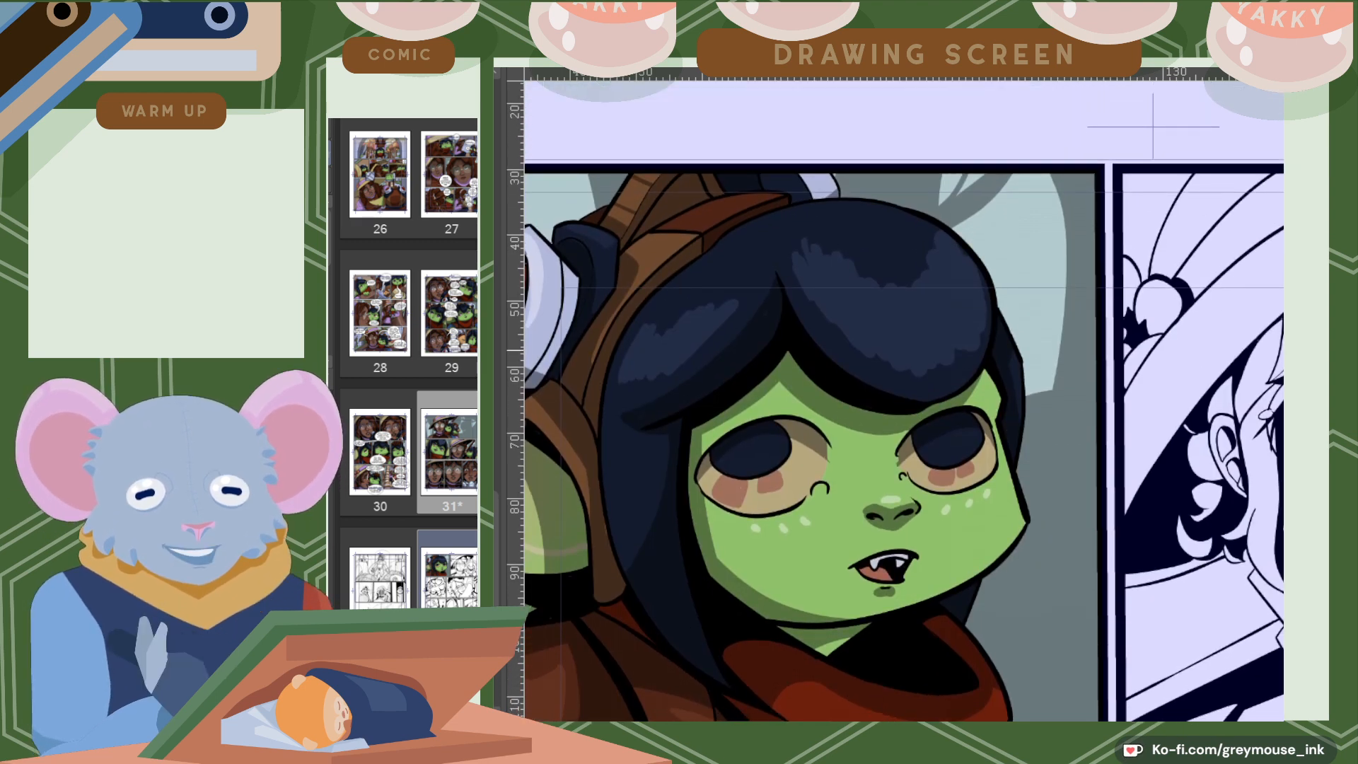
left_click(711, 213, "alt")
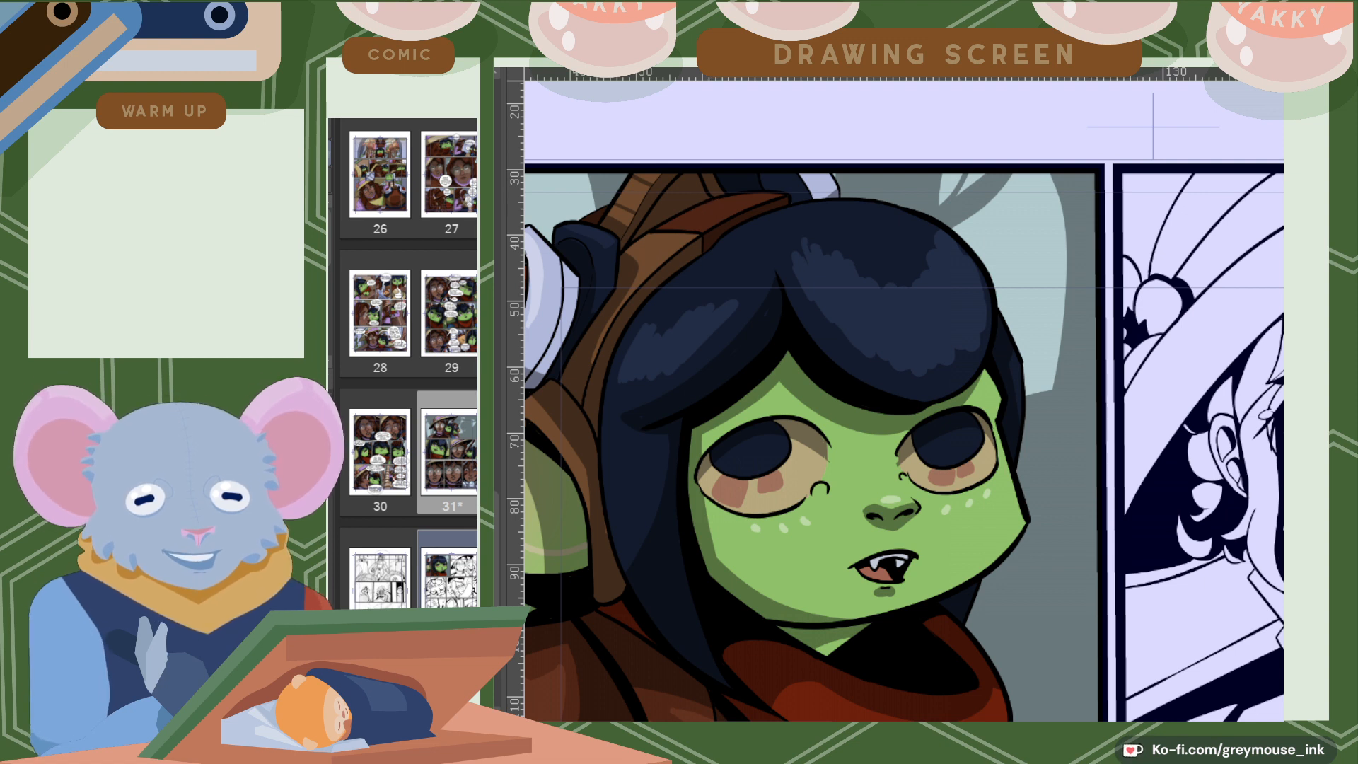
mouse_move(719, 222)
left_mouse_down()
mouse_move(756, 196)
mouse_move(705, 222)
mouse_move(765, 198)
mouse_move(699, 228)
left_mouse_up()
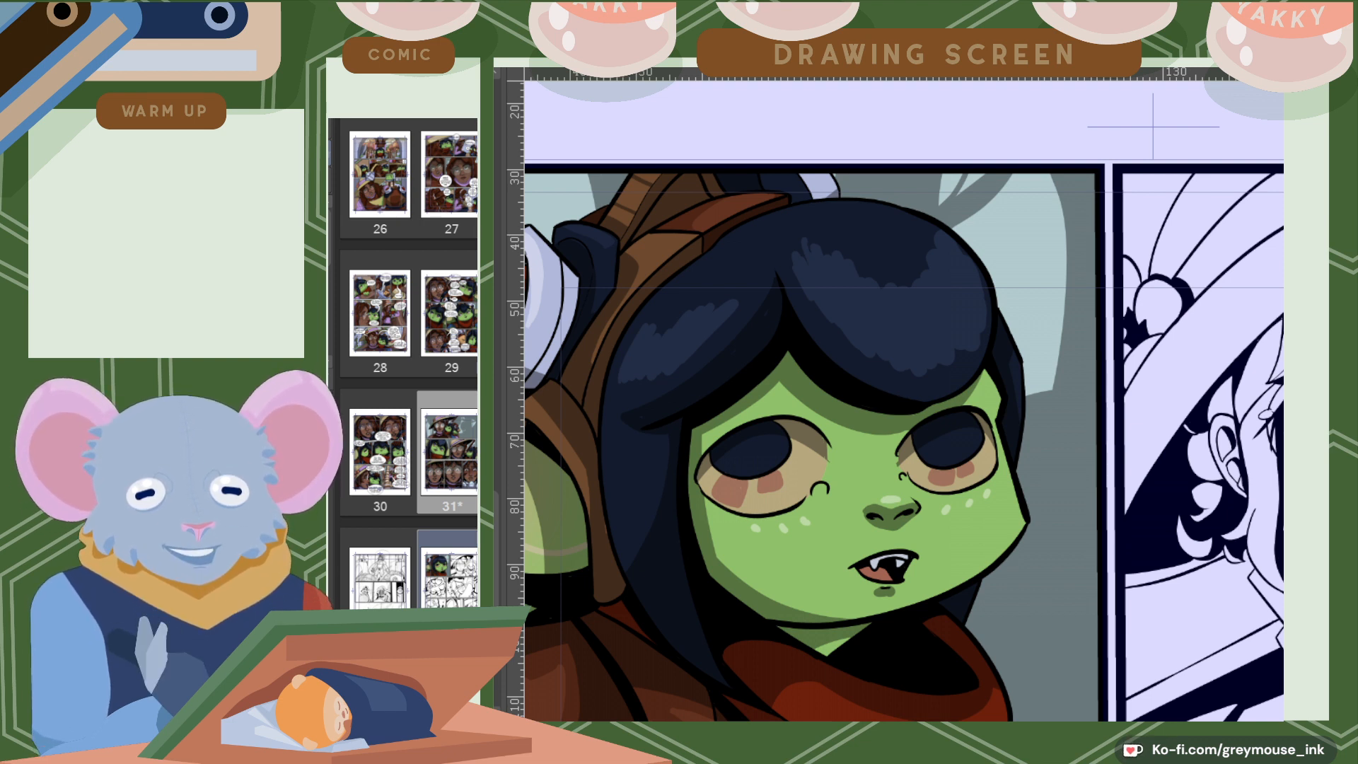
Paint dark purple curved bands across the upper part of both of the goblin's dark irises.
scroll(770, 468, "up", 3)
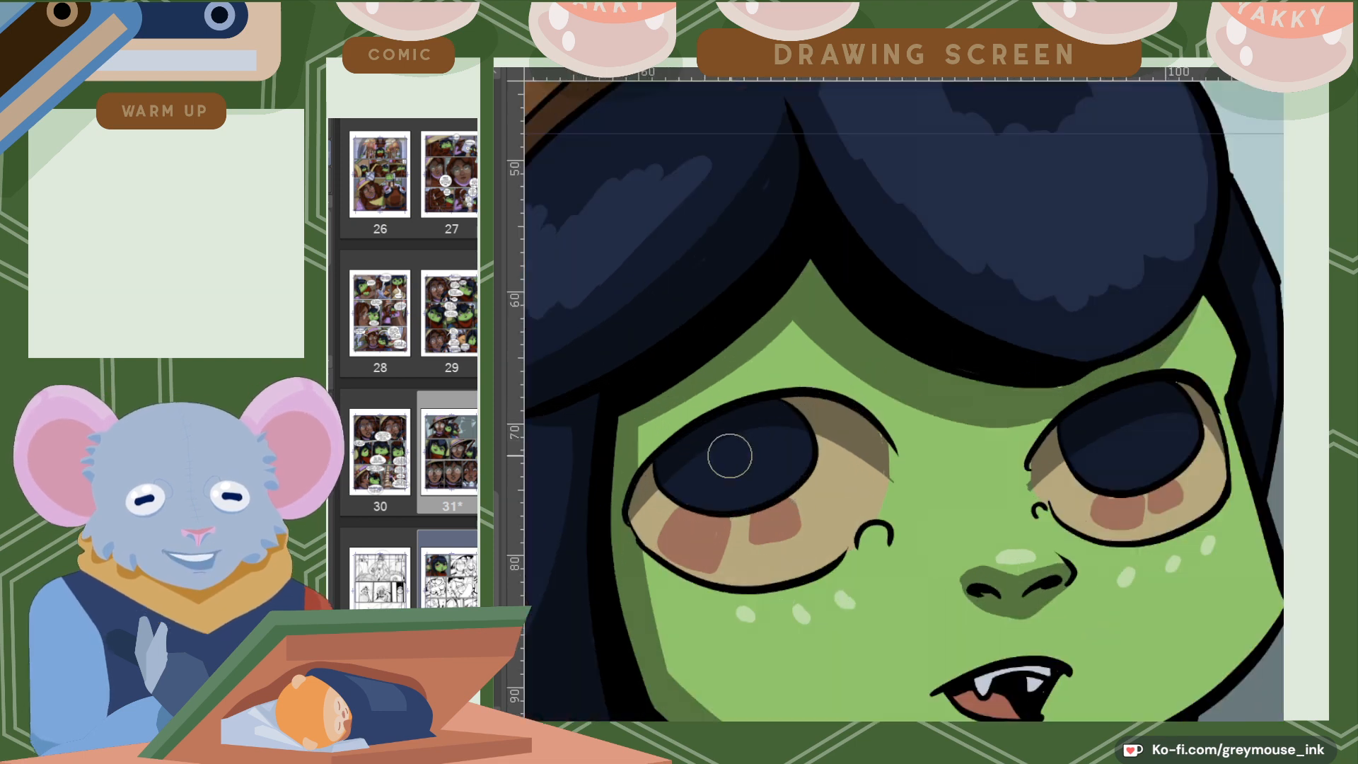
mouse_move(711, 444)
left_mouse_down()
mouse_move(791, 447)
mouse_move(796, 431)
mouse_move(762, 416)
mouse_move(685, 451)
mouse_move(740, 426)
mouse_move(791, 434)
mouse_move(746, 421)
left_mouse_up()
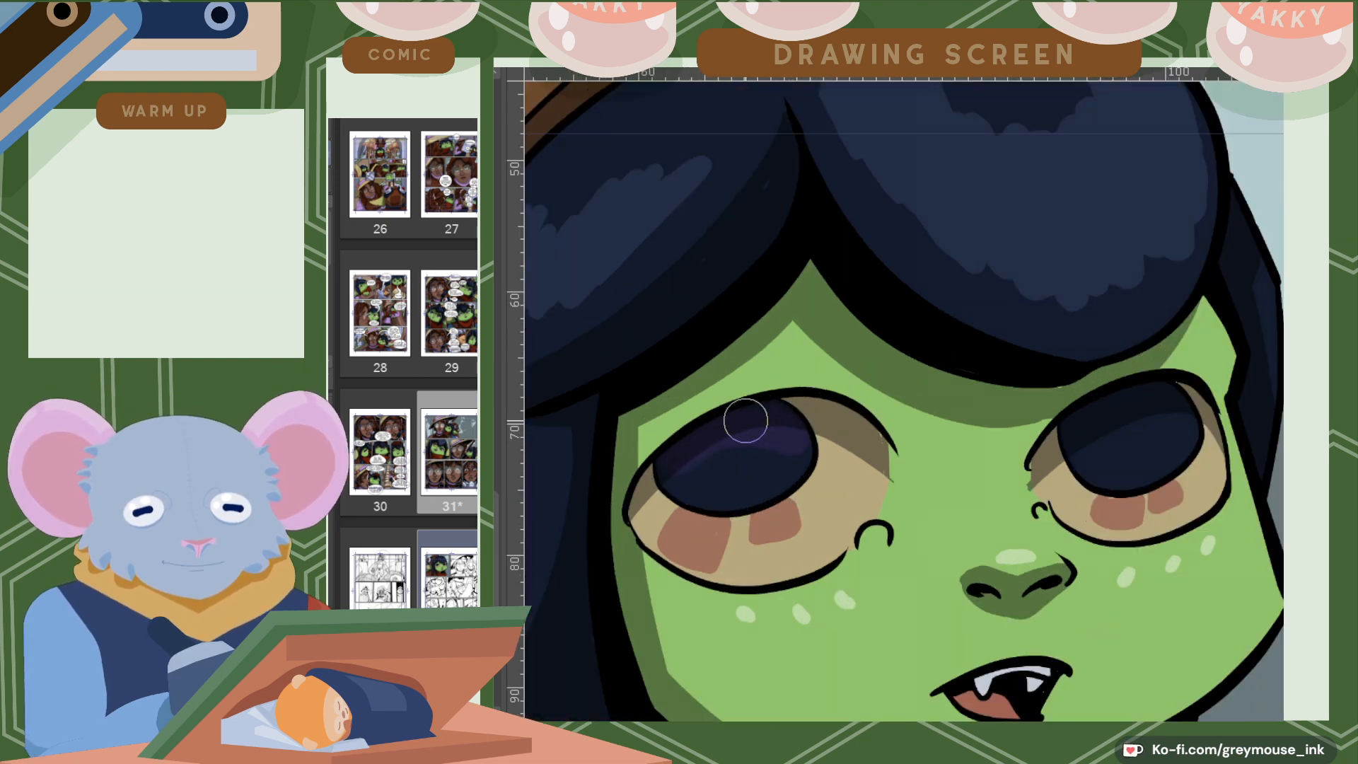
mouse_move(1029, 447)
left_mouse_down()
mouse_move(1134, 431)
mouse_move(1077, 414)
mouse_move(1091, 430)
mouse_move(1140, 414)
mouse_move(1181, 421)
mouse_move(1182, 403)
mouse_move(1128, 394)
mouse_move(1087, 415)
mouse_move(1173, 421)
left_mouse_up()
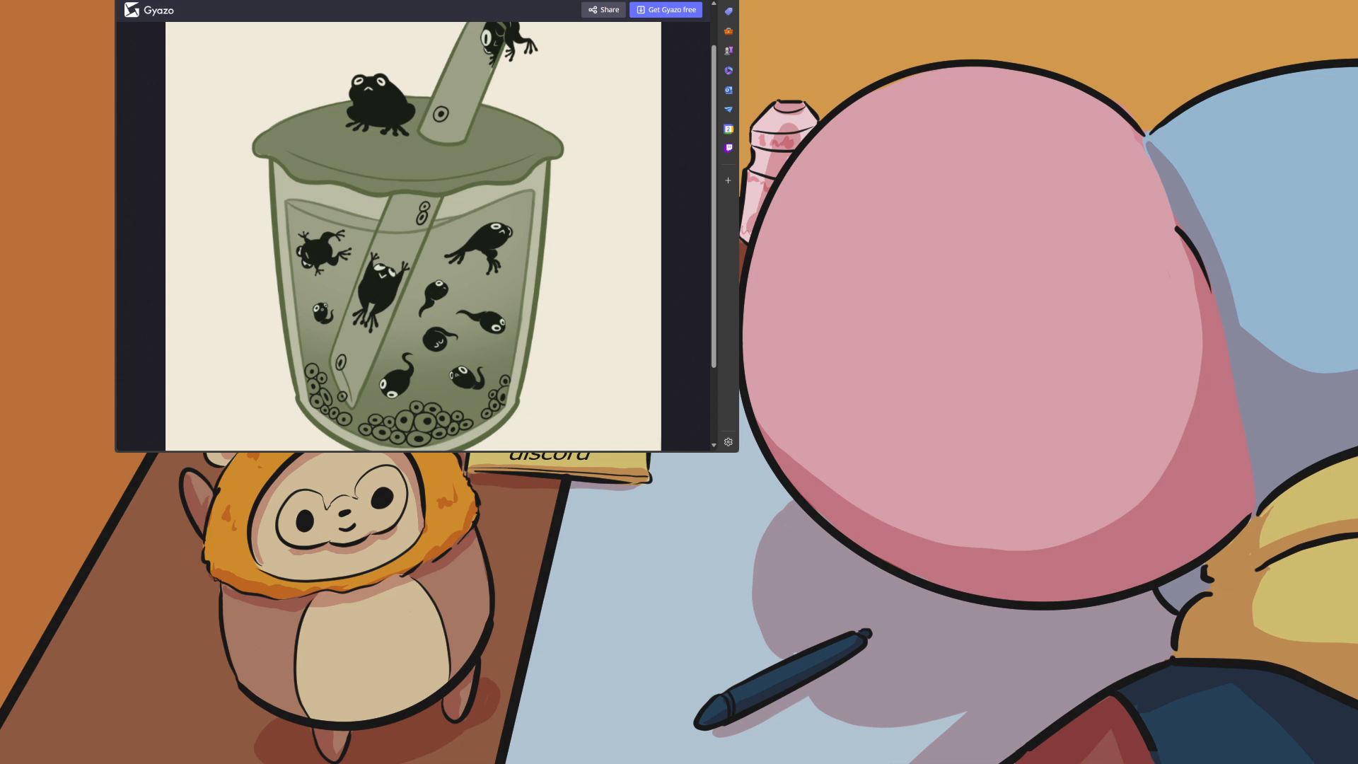
scroll(441, 236, "down", 1)
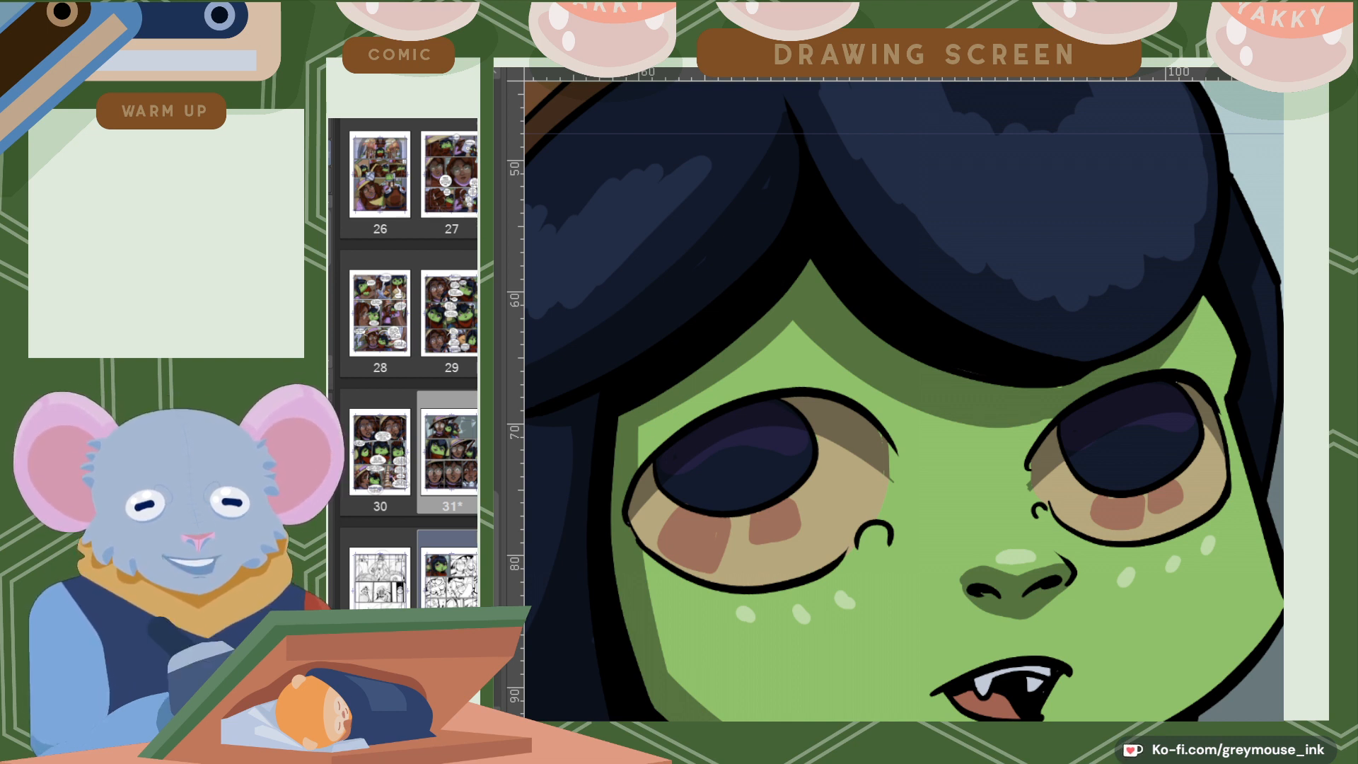
scroll(895, 401, "up", 2)
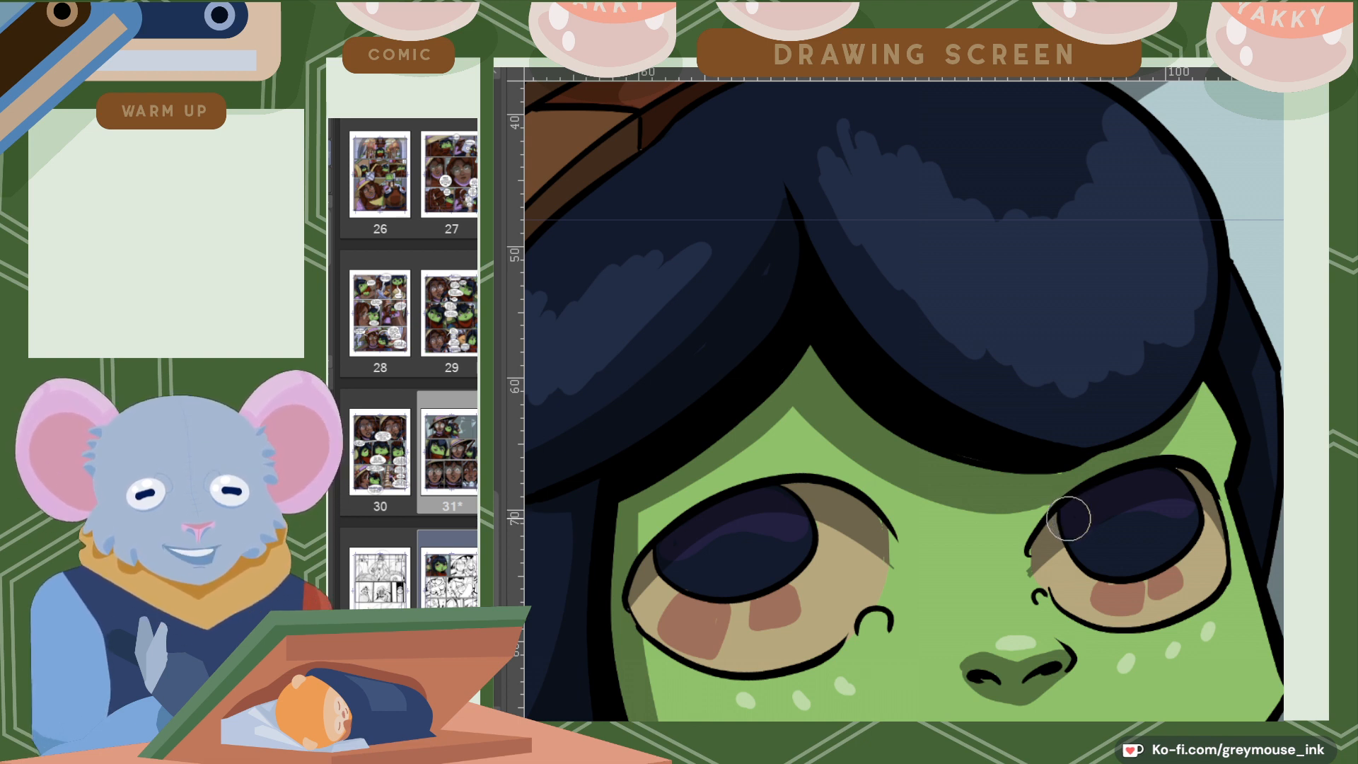
scroll(833, 434, "down", 1)
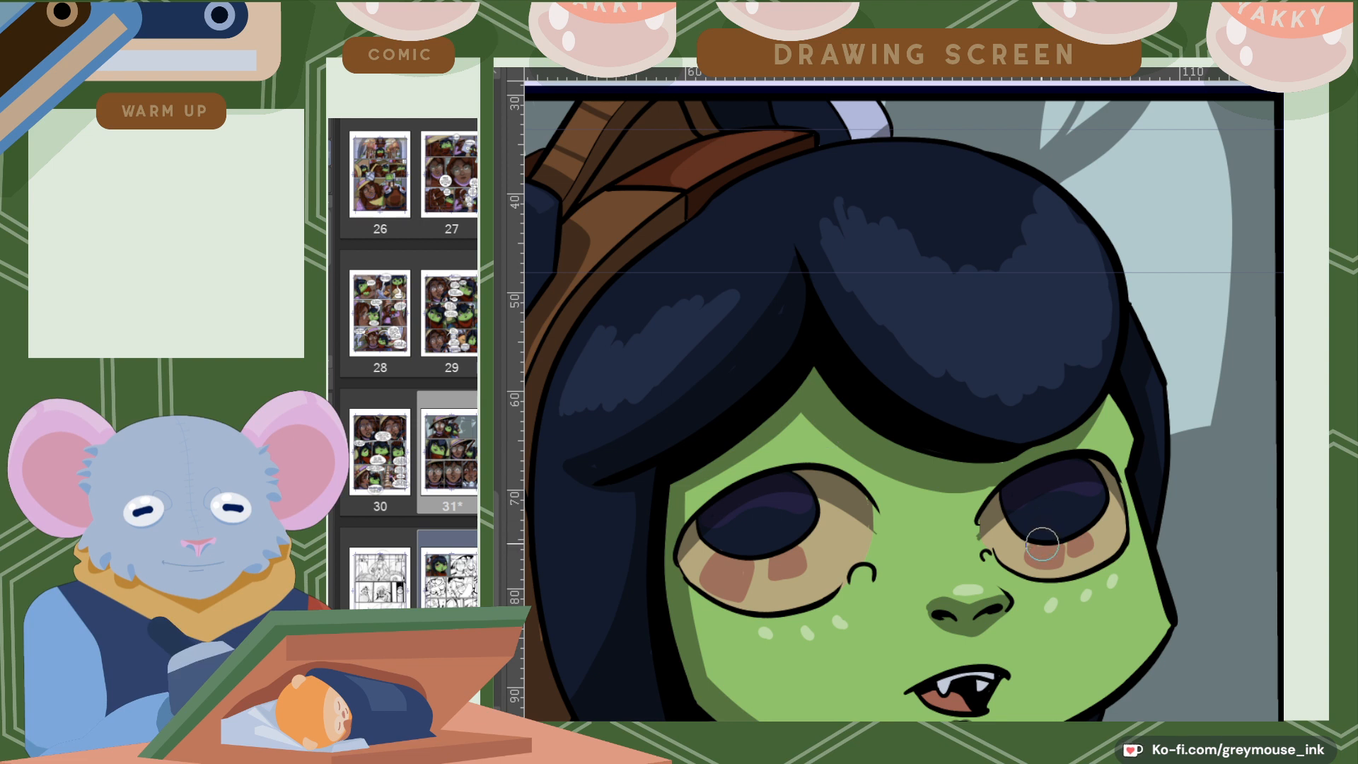
Sample the iris purple and add small lighter streaks inside the irises, undoing stray strokes.
left_click(1038, 548)
key("ctrl+z")
left_click(1088, 488, "alt")
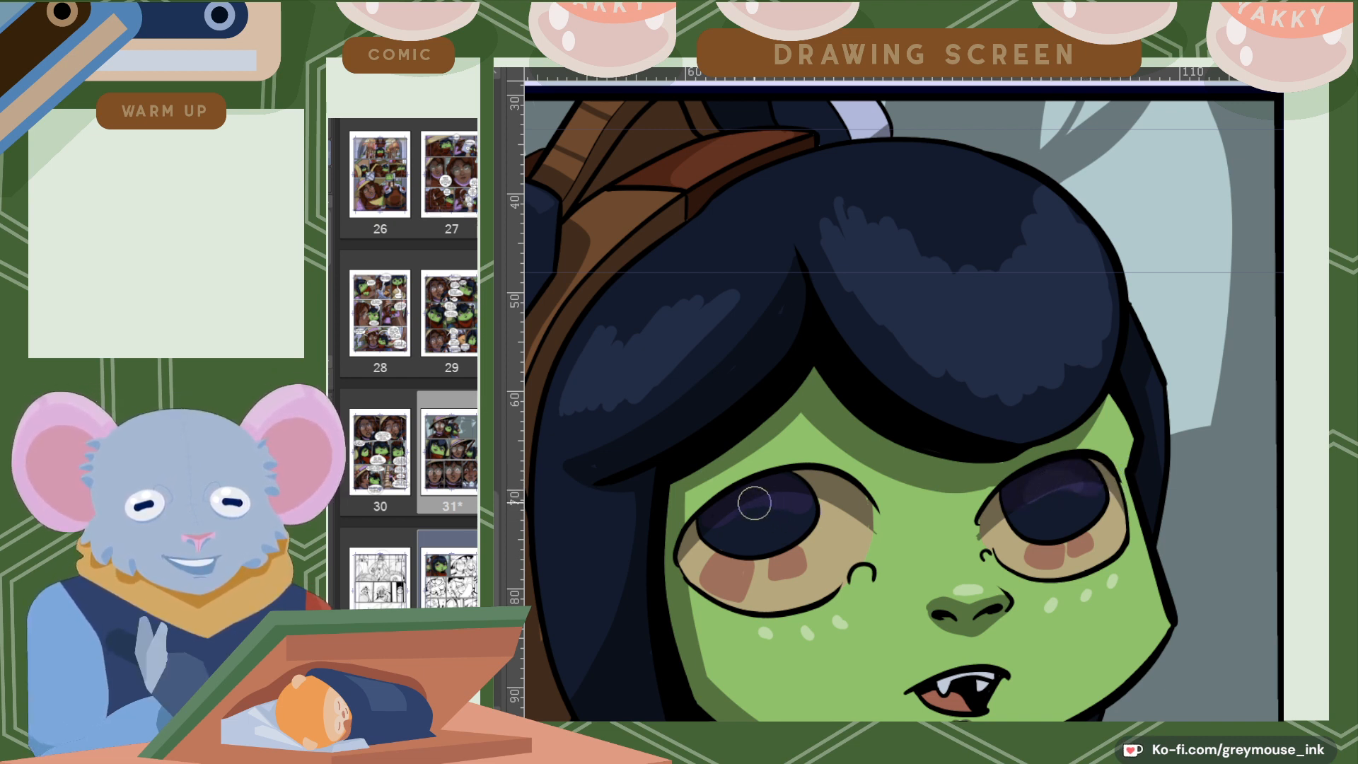
mouse_move(736, 505)
left_mouse_down()
mouse_move(789, 492)
mouse_move(783, 512)
left_mouse_up()
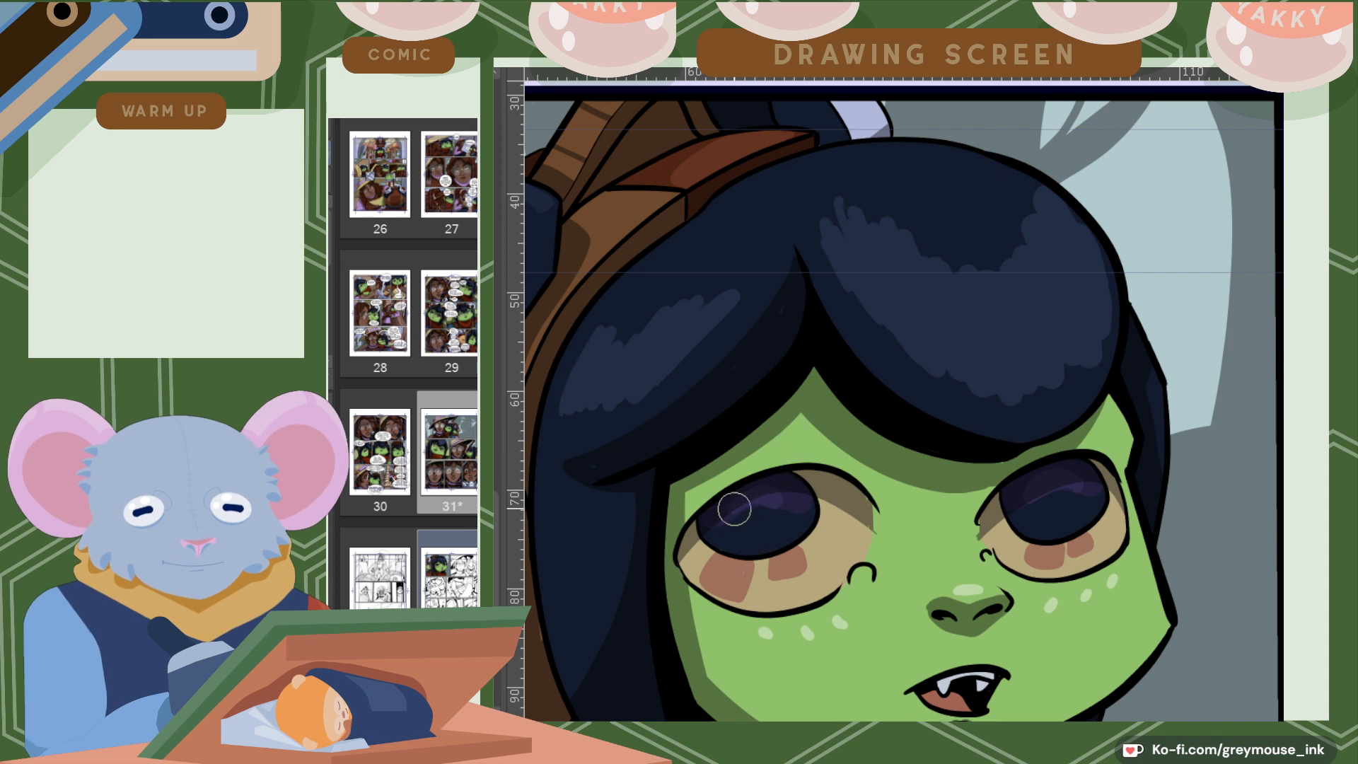
mouse_move(734, 509)
left_mouse_down()
mouse_move(780, 484)
mouse_move(757, 507)
mouse_move(751, 478)
mouse_move(730, 506)
mouse_move(785, 486)
mouse_move(720, 504)
mouse_move(763, 506)
left_mouse_up()
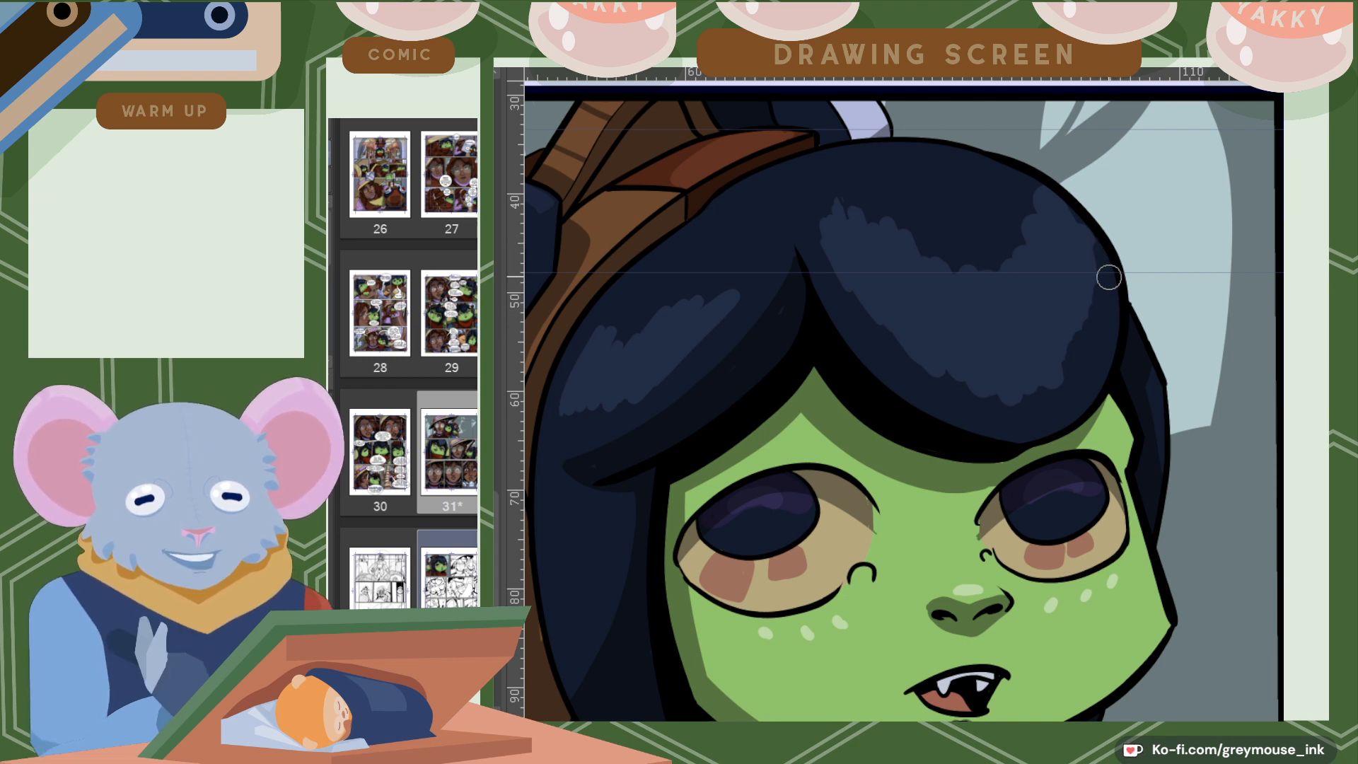
key("ctrl+z")
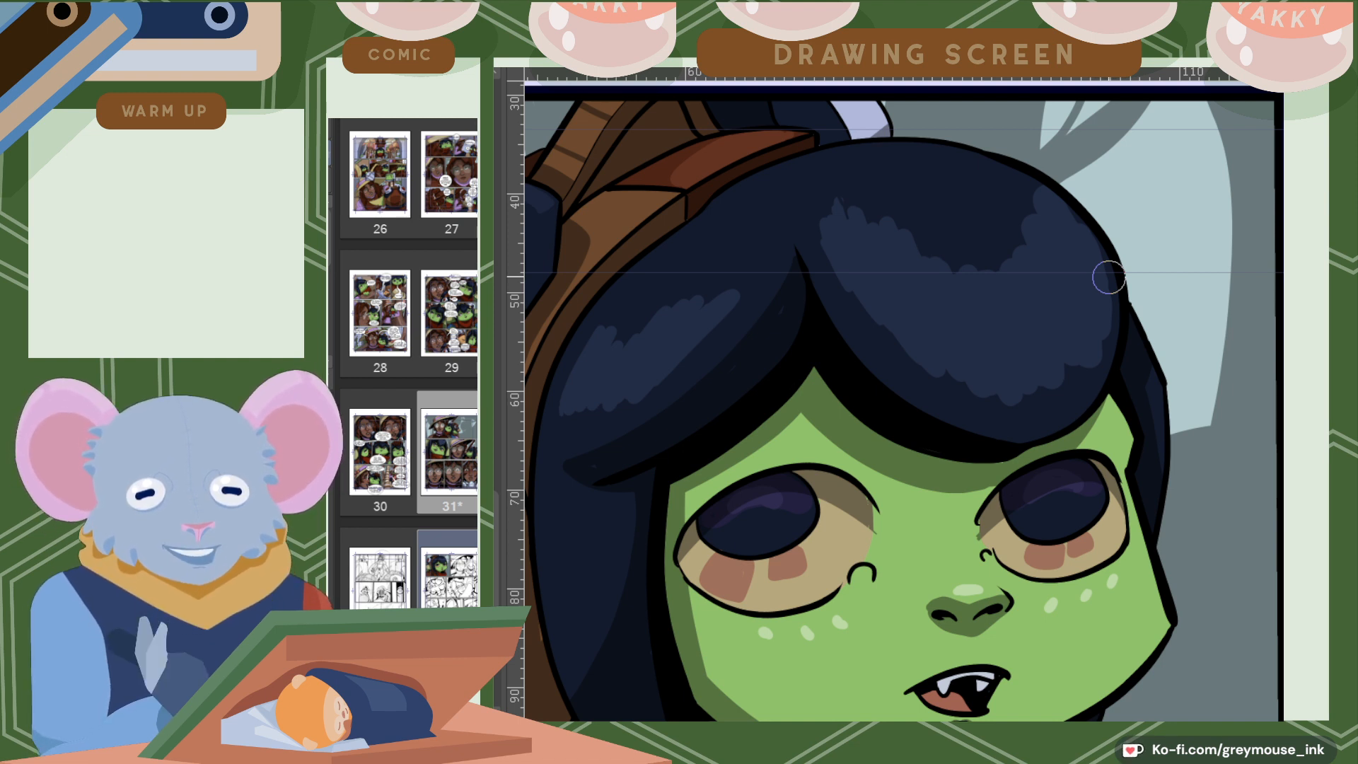
scroll(1160, 456, "down", 1)
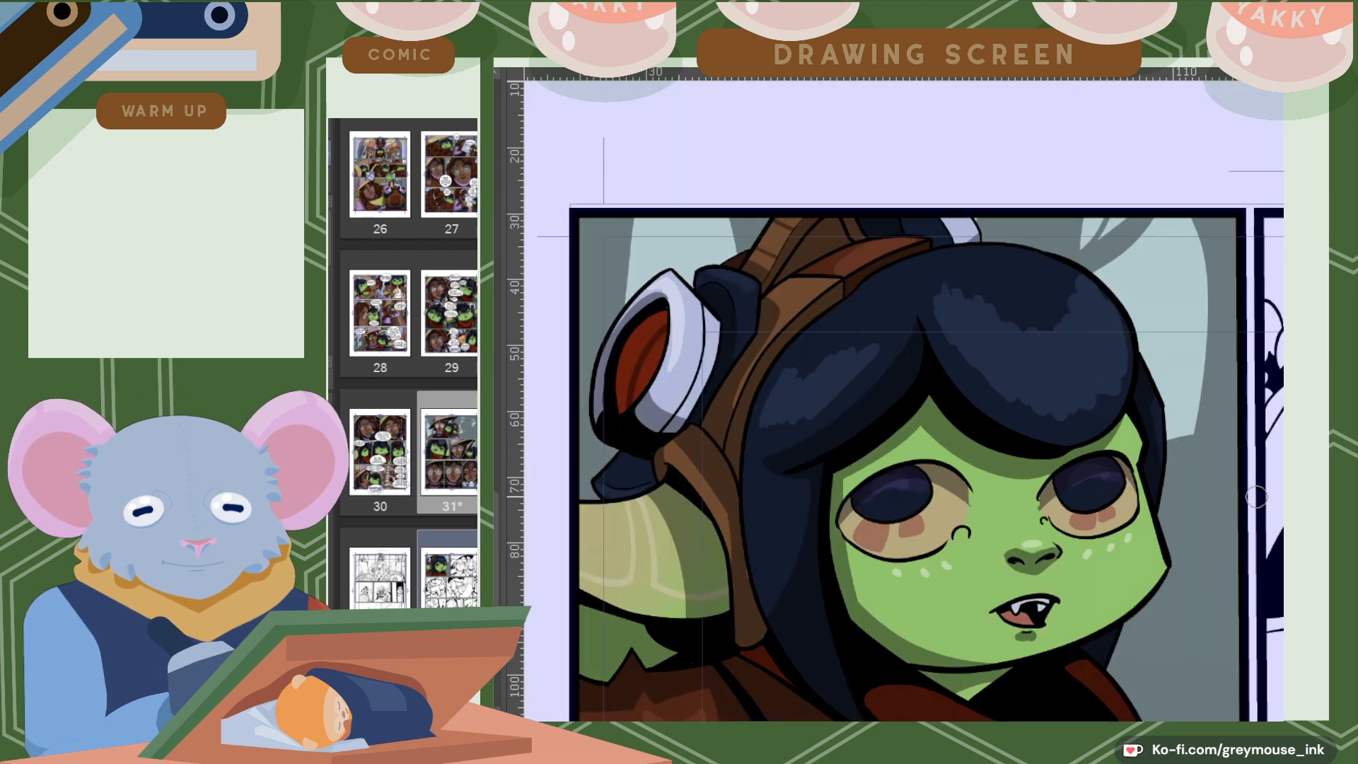
scroll(903, 366, "down", 3)
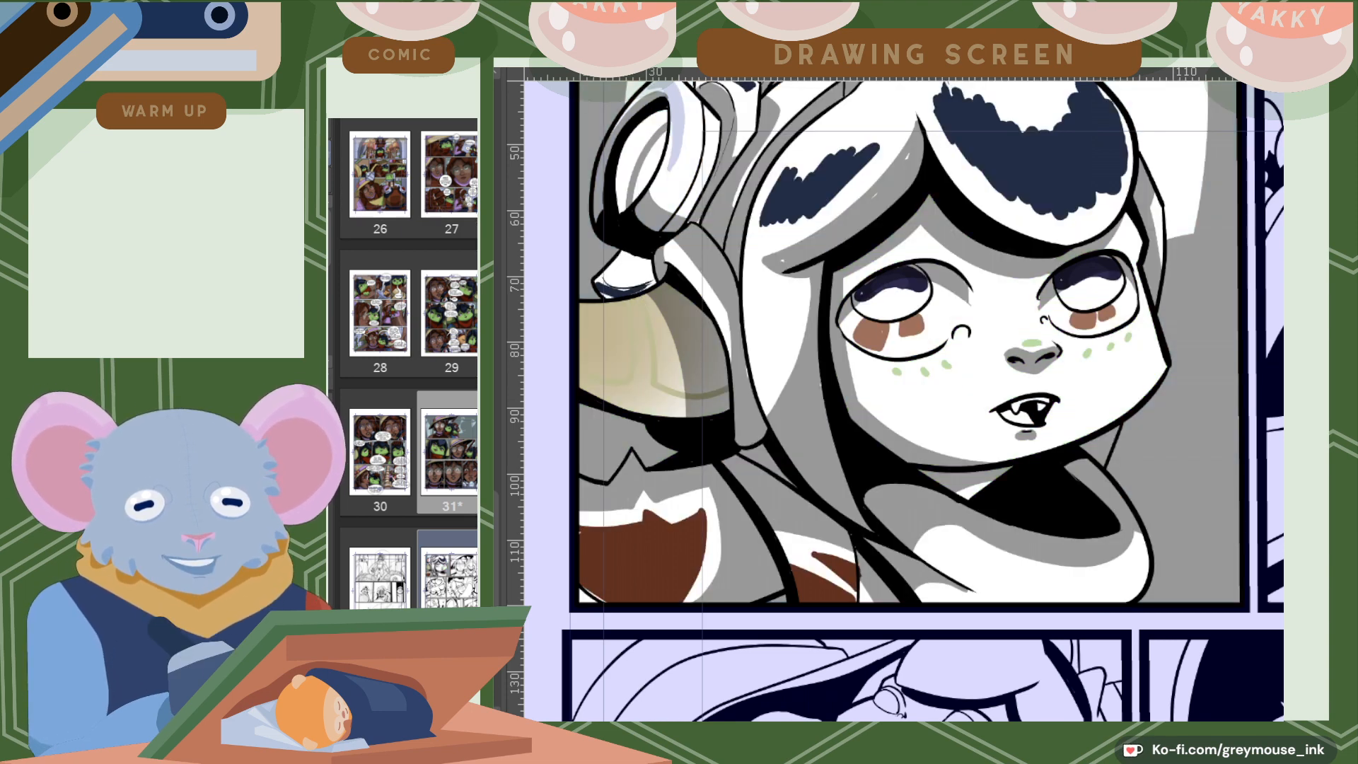
left_click(819, 442, "alt")
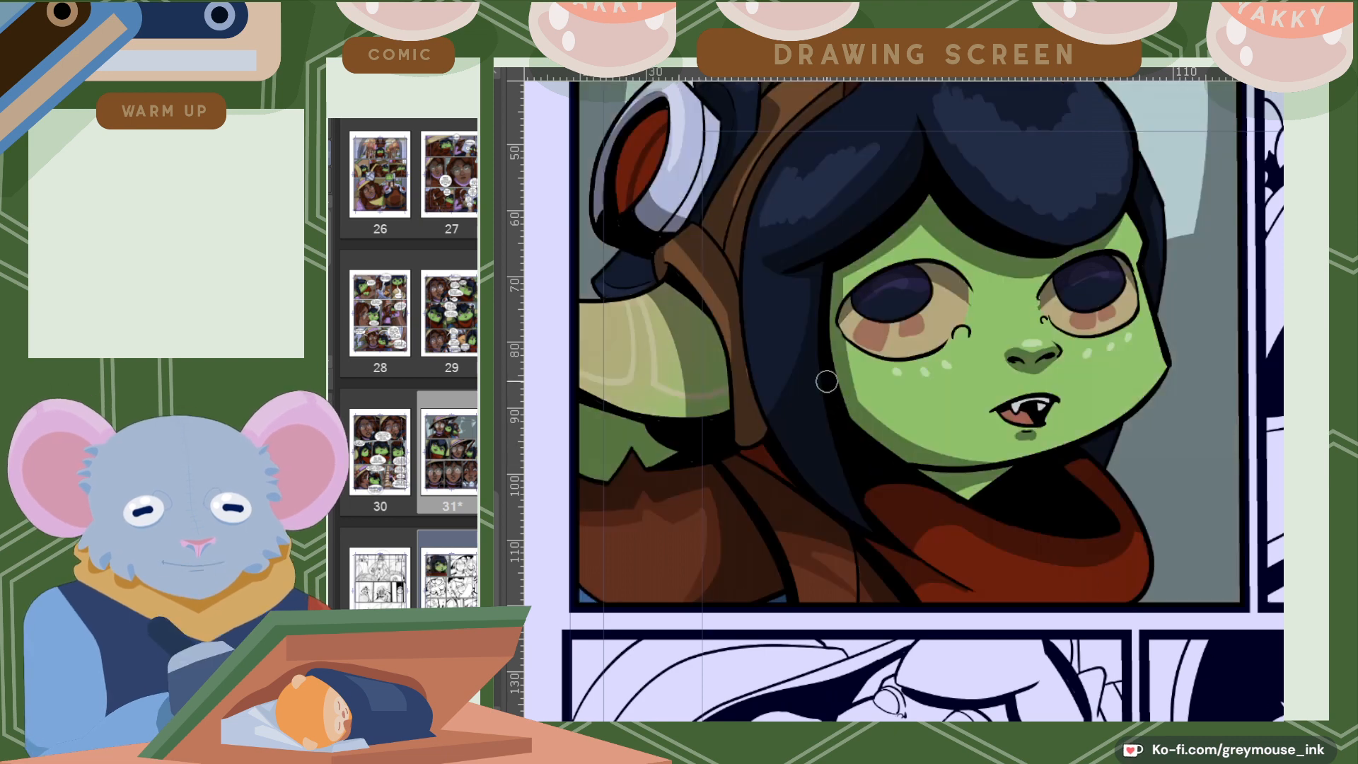
left_click_drag(825, 379, 826, 401)
key("ctrl+z")
scroll(1099, 558, "down", 1)
scroll(909, 463, "up", 1)
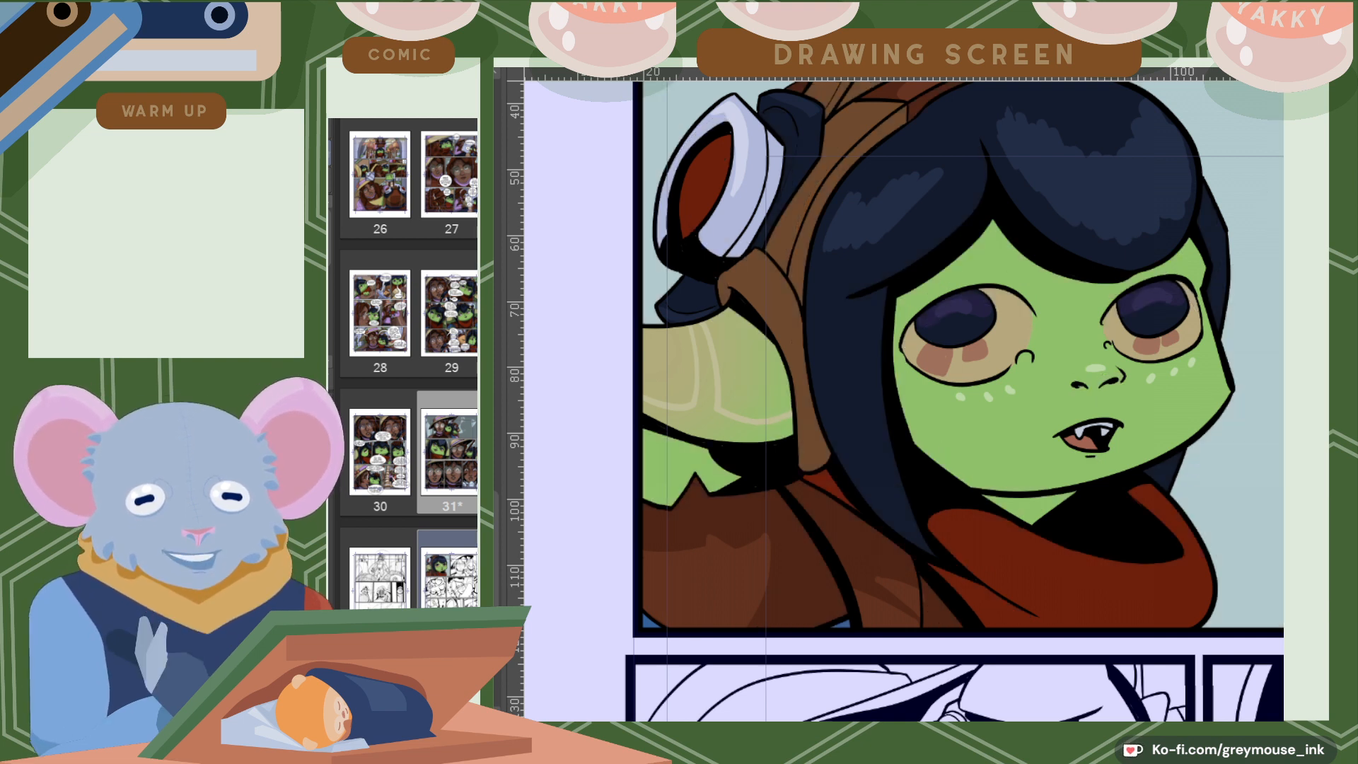
Select the flat pale blue background on both sides of the goblin in the first panel.
left_click_drag(948, 727, 994, 727)
key("w")
left_click(1104, 478)
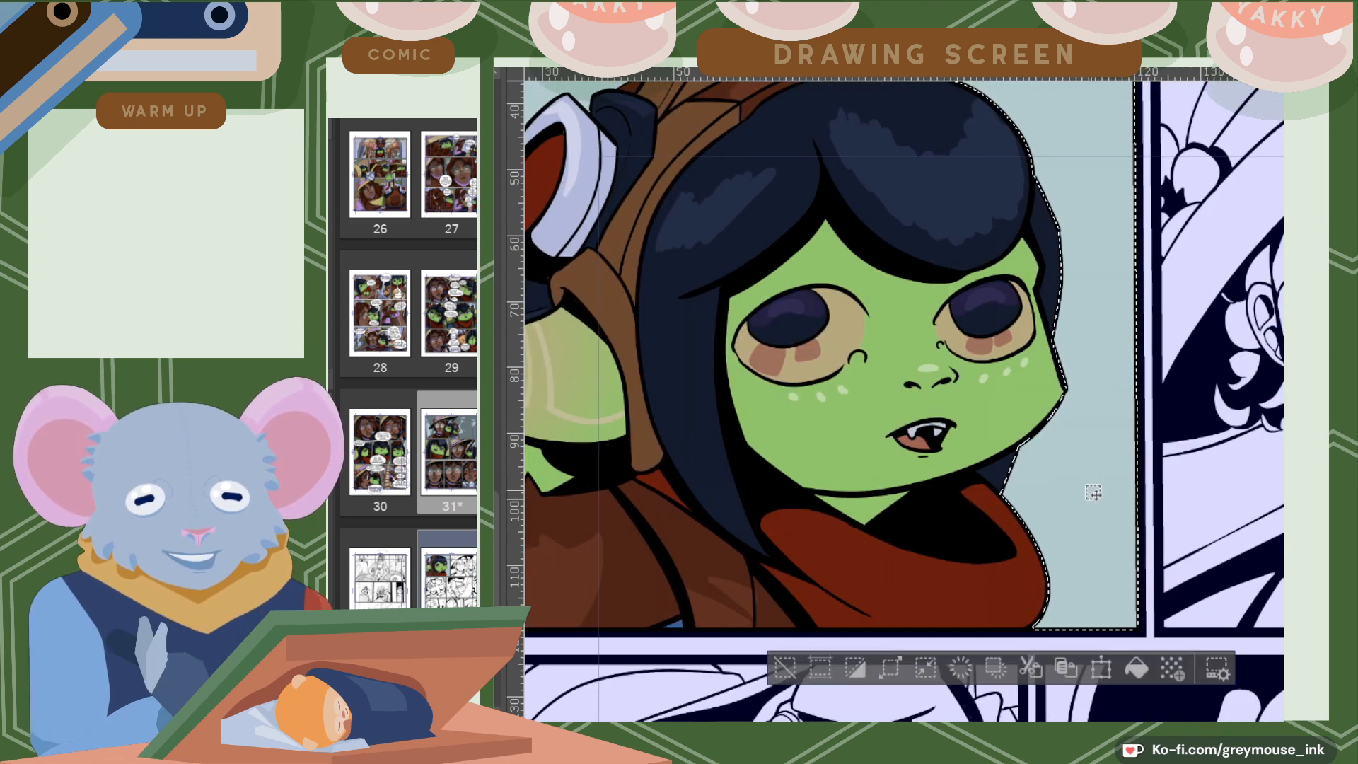
scroll(1104, 478, "down", 2)
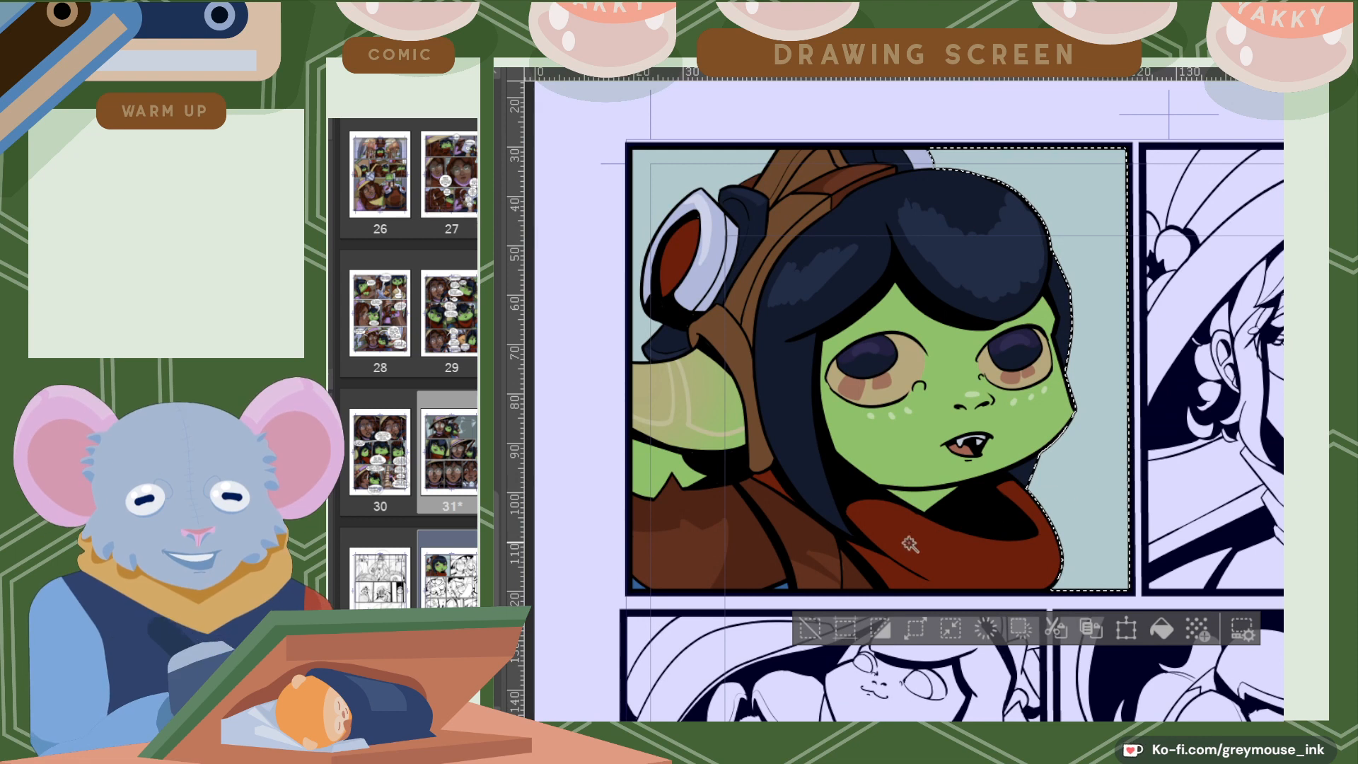
left_click(672, 184, "shift")
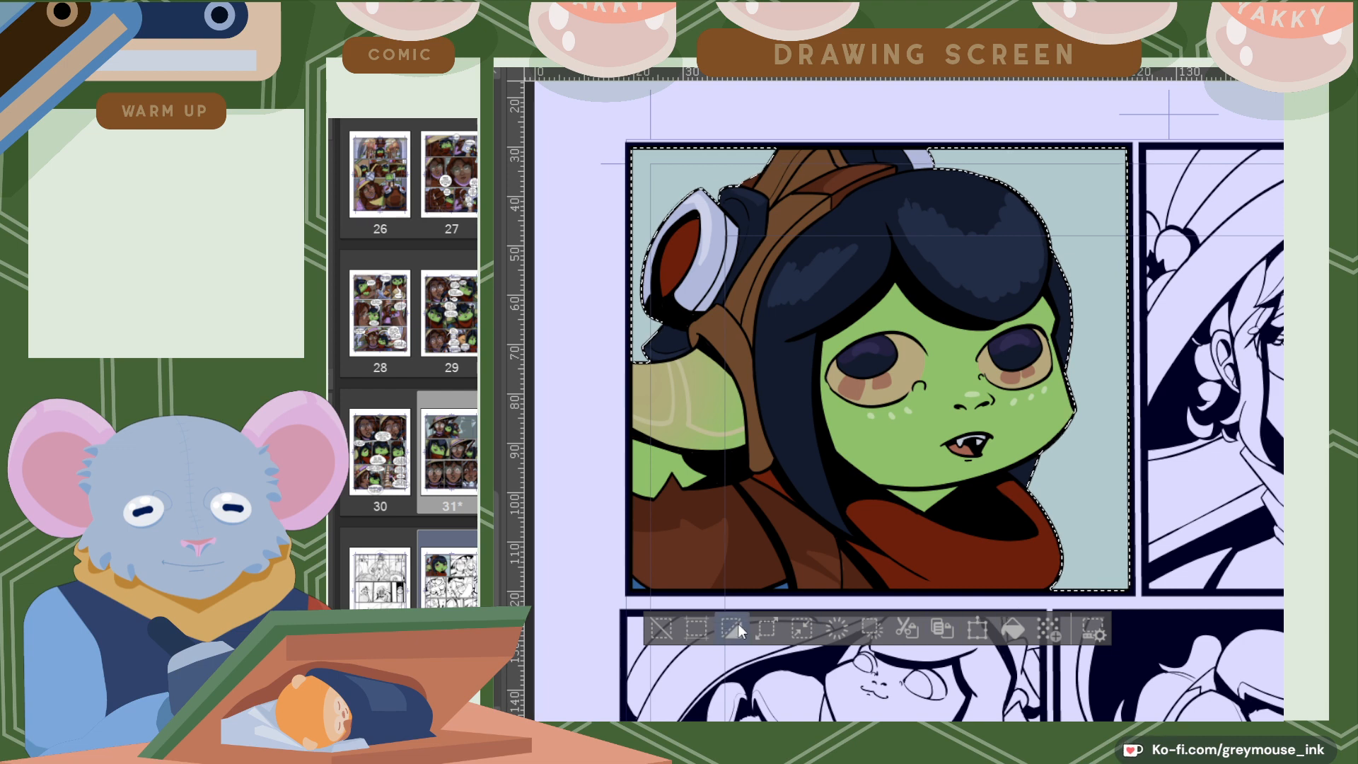
Invert the selection to fill the goblin's whole figure with a translucent dark shade, and clear the selection.
left_click(733, 628)
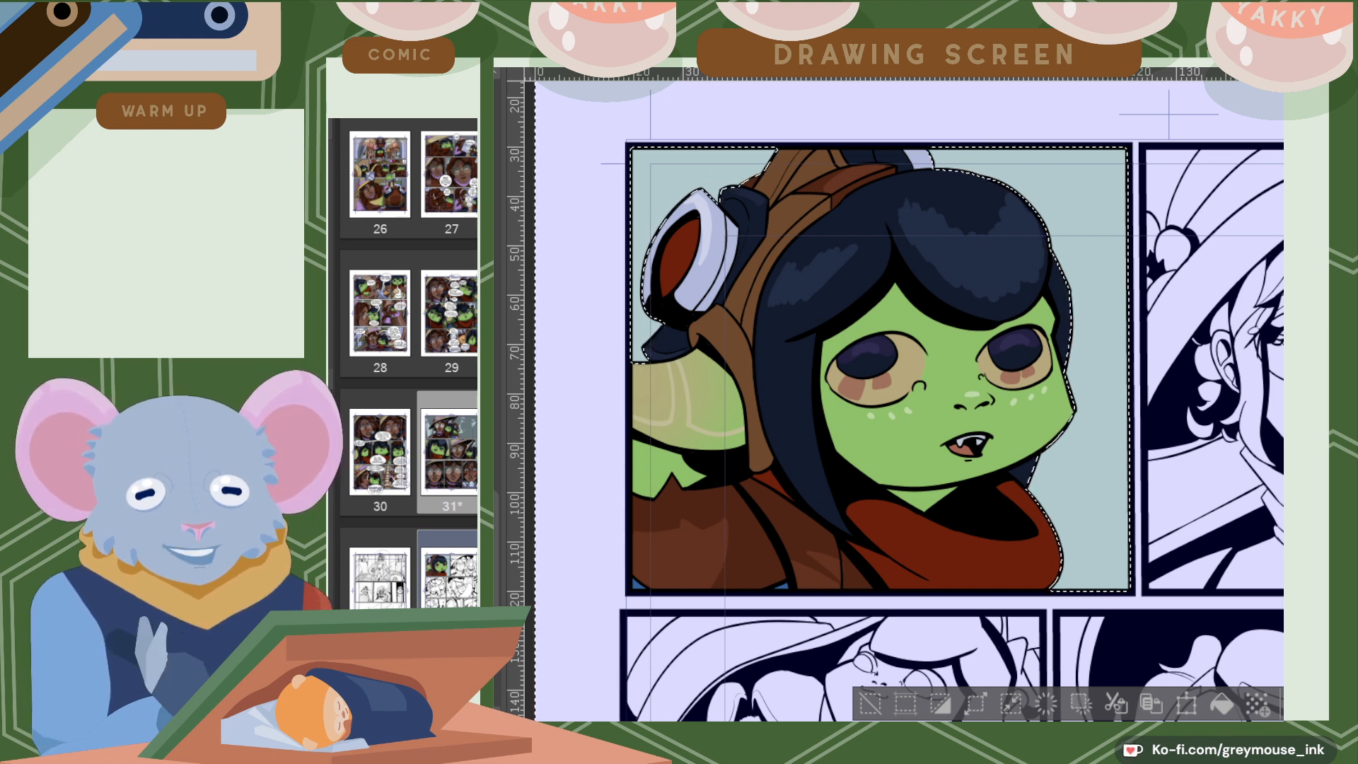
left_click(1214, 699)
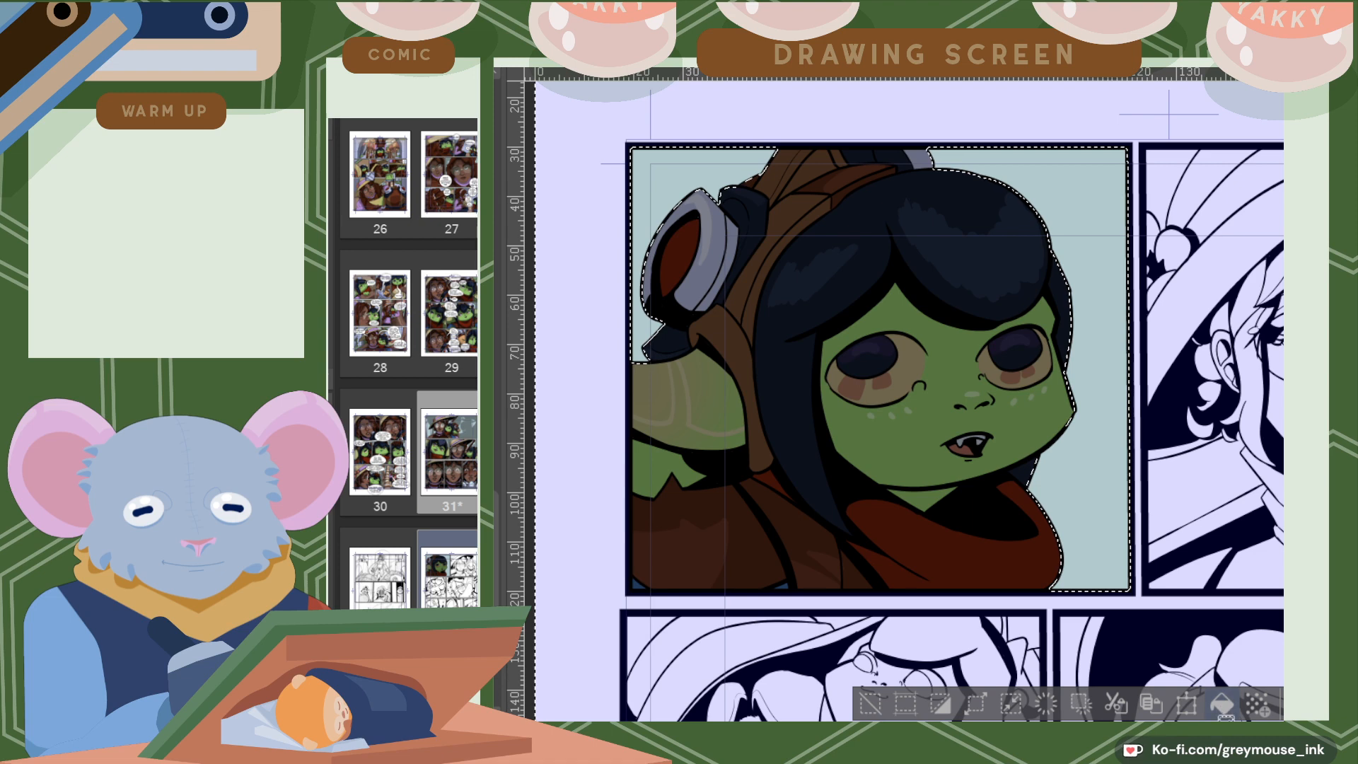
key("ctrl+z")
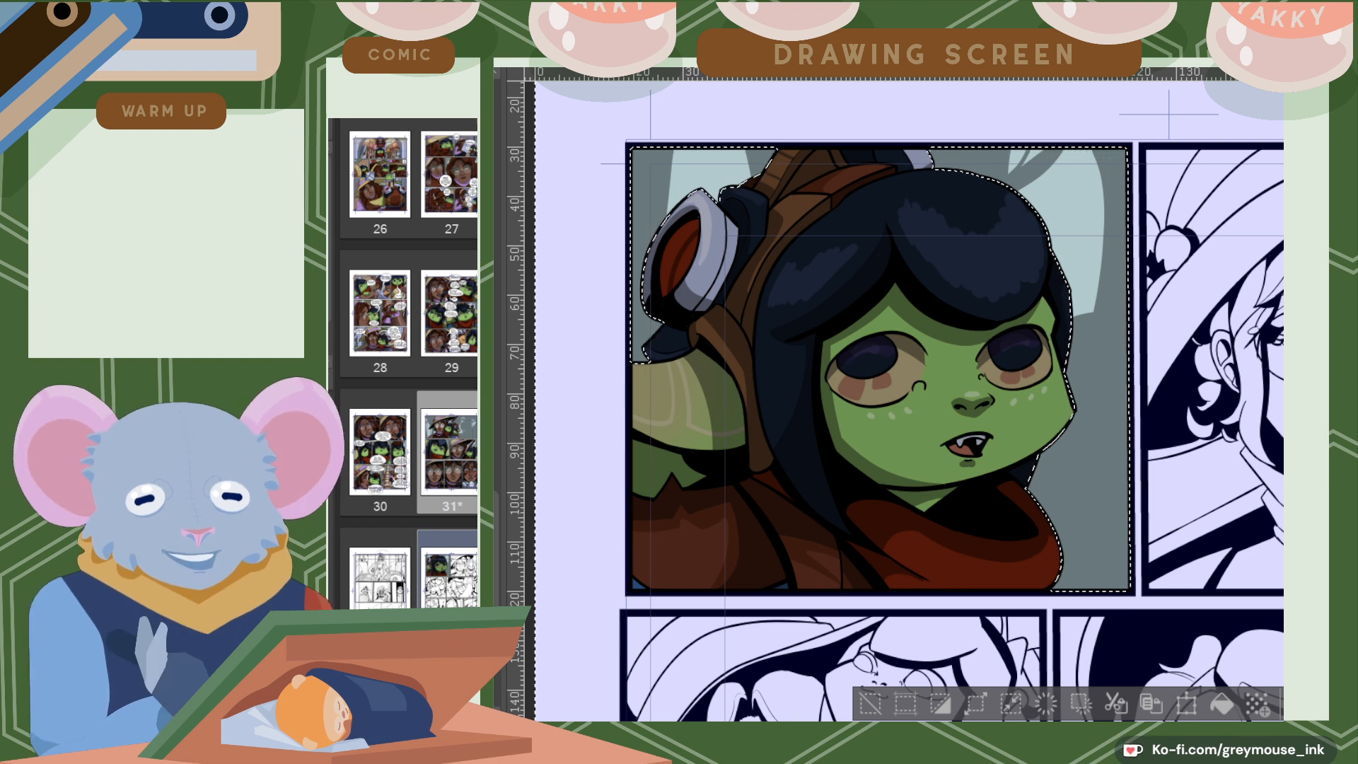
key("ctrl+d")
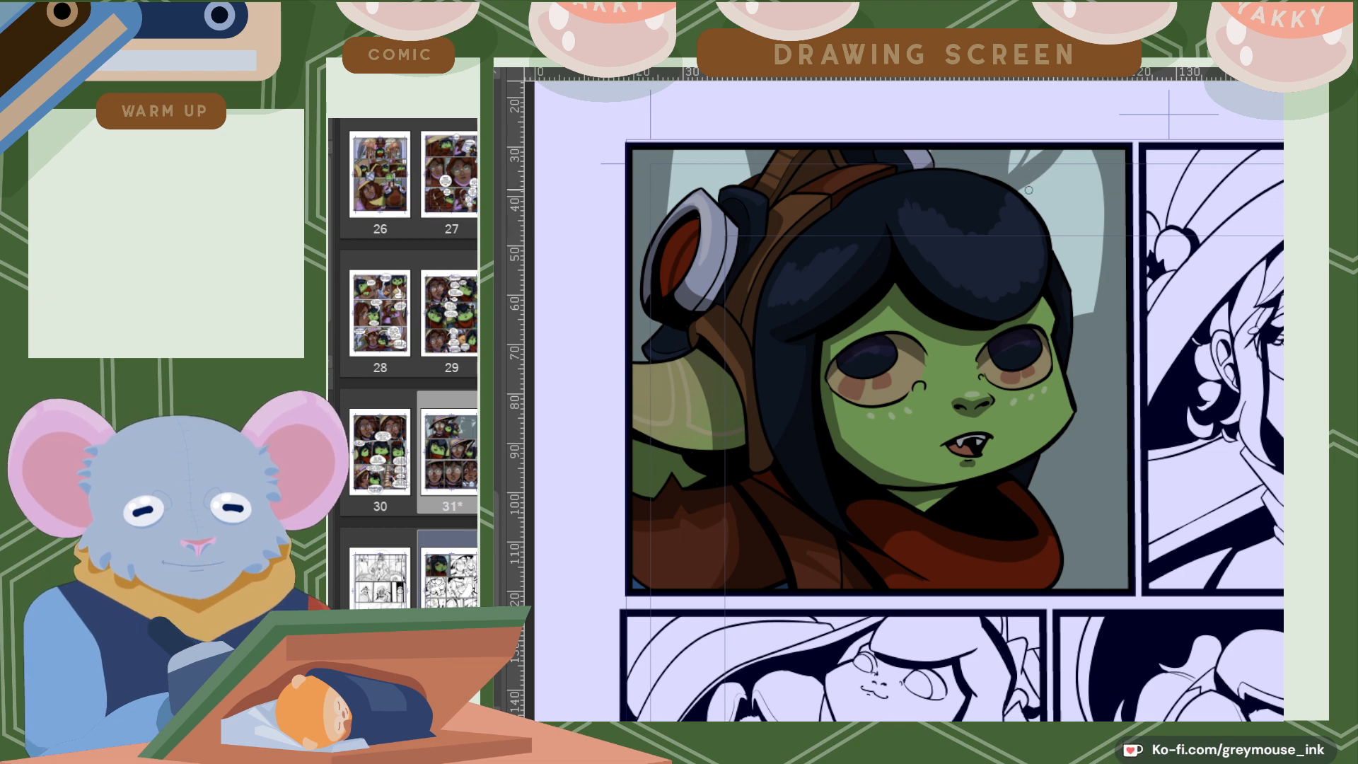
Softly erase the dark shade over the goblin's hair, goggles and ear with a much larger brush.
key("]")
key("]")
key("]")
key("]")
key("]")
key("]")
key("]")
key("]")
key("]")
key("]")
key("]")
key("]")
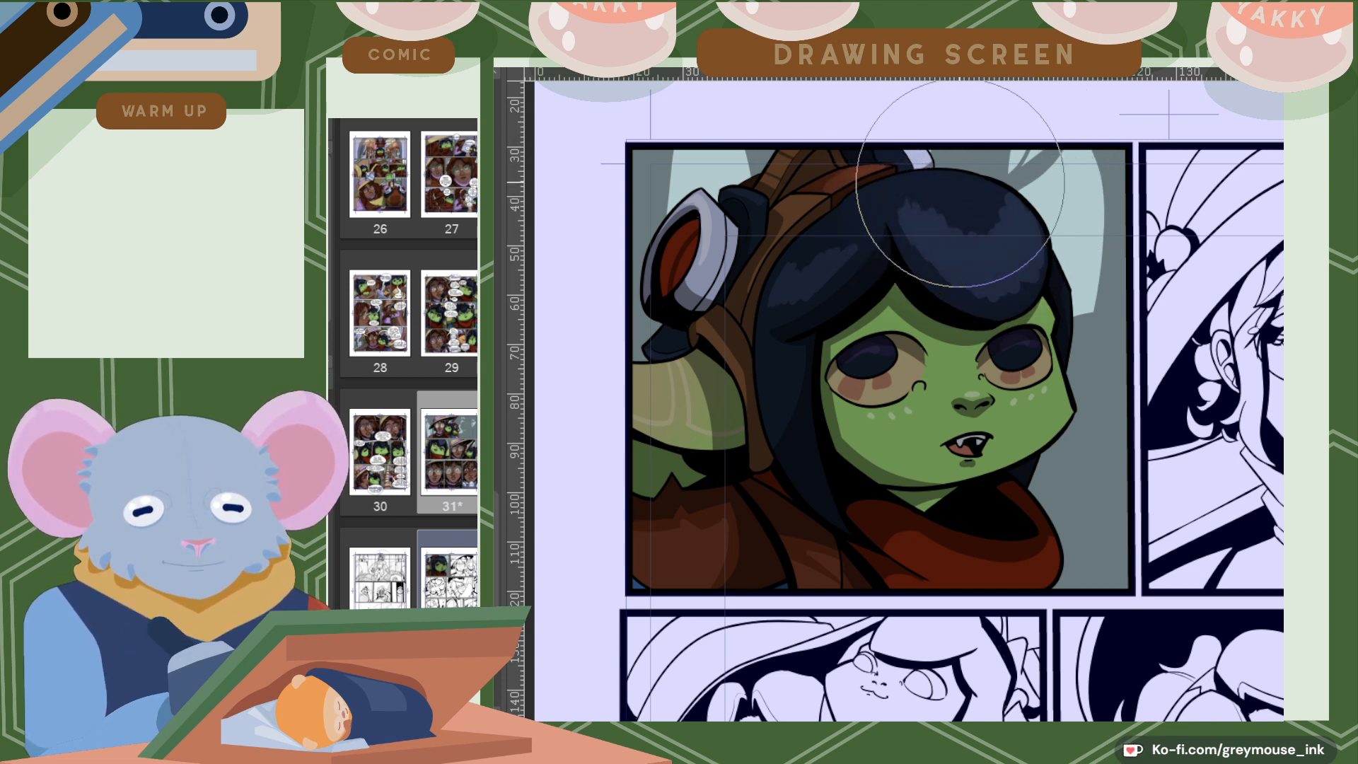
key("[")
key("[")
key("[")
key("[")
key("[")
key("[")
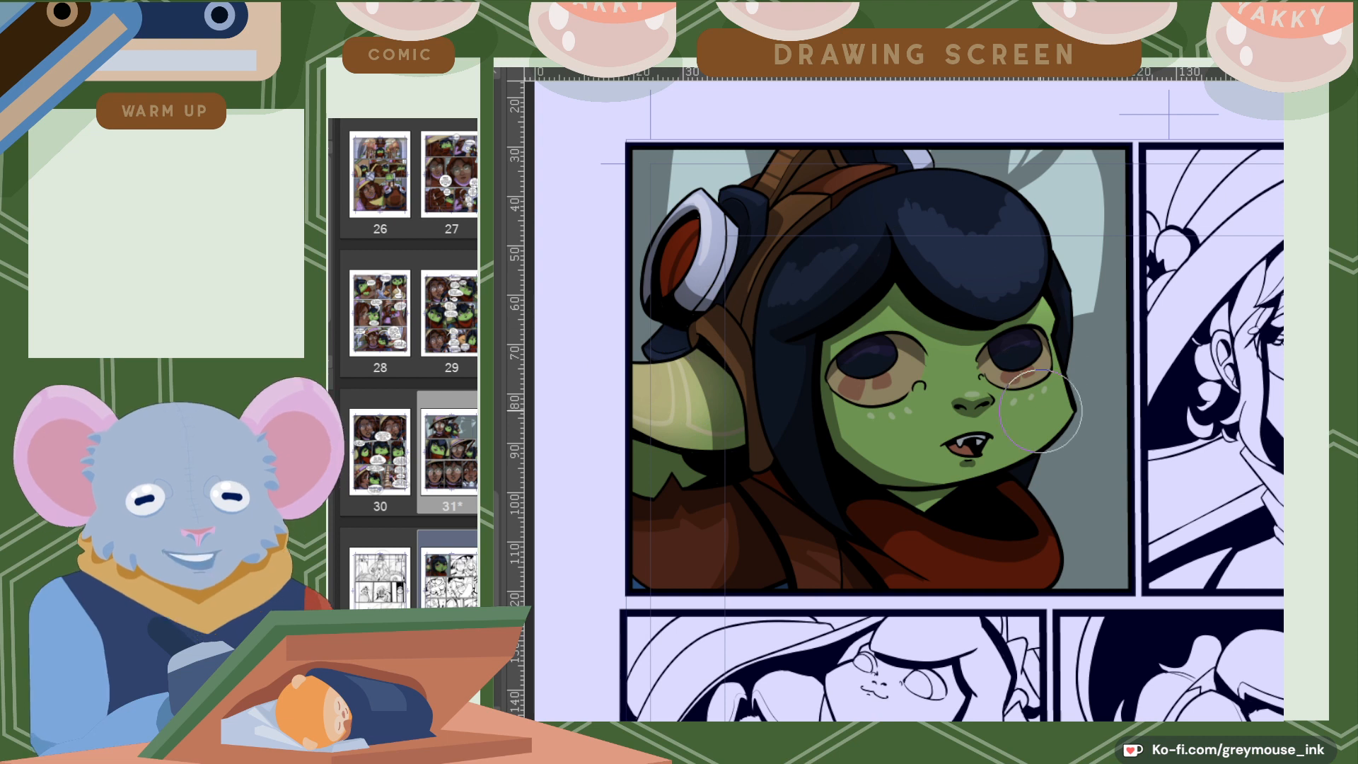
Lighten the shade over the goblin's eyes, lower face, scarf and jacket with a smaller soft eraser.
key("[")
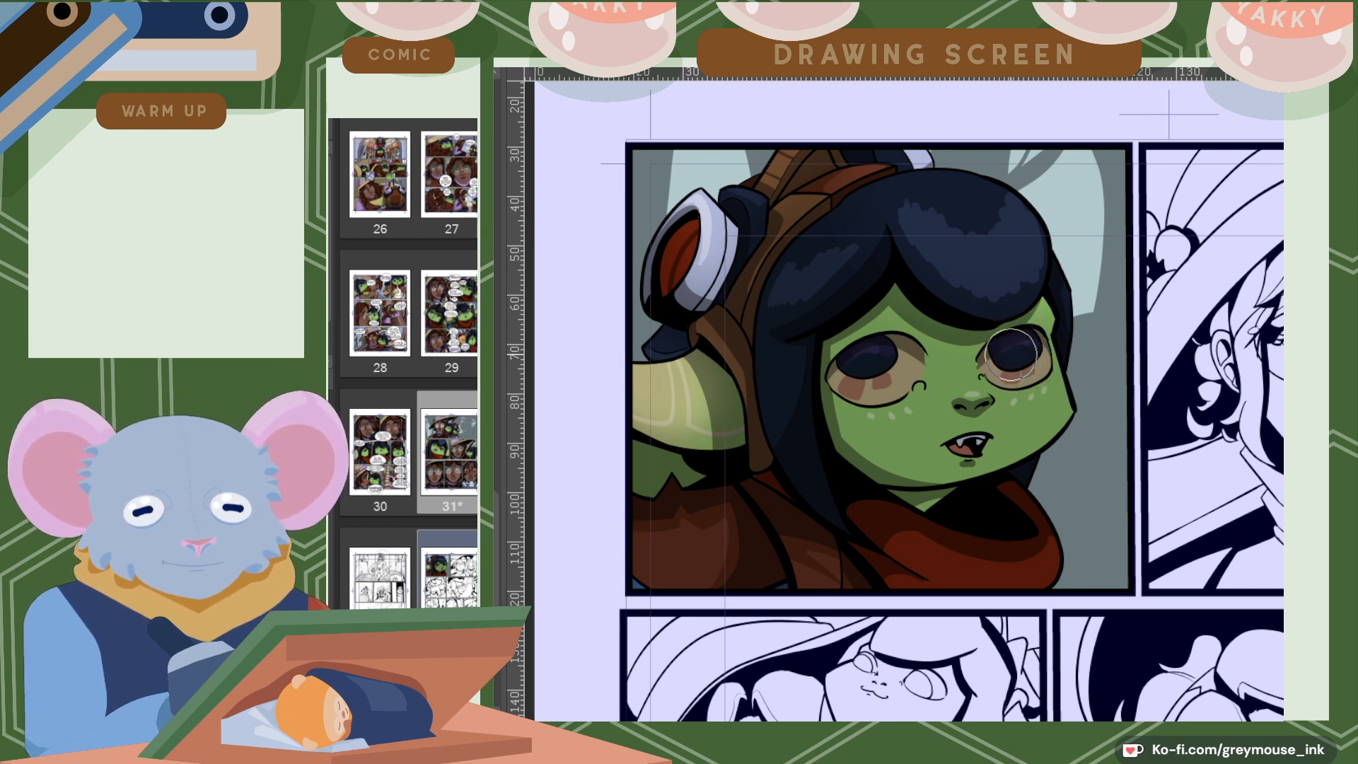
left_click_drag(1012, 356, 1023, 364)
mouse_move(872, 371)
left_mouse_down()
mouse_move(892, 361)
mouse_move(891, 373)
left_mouse_up()
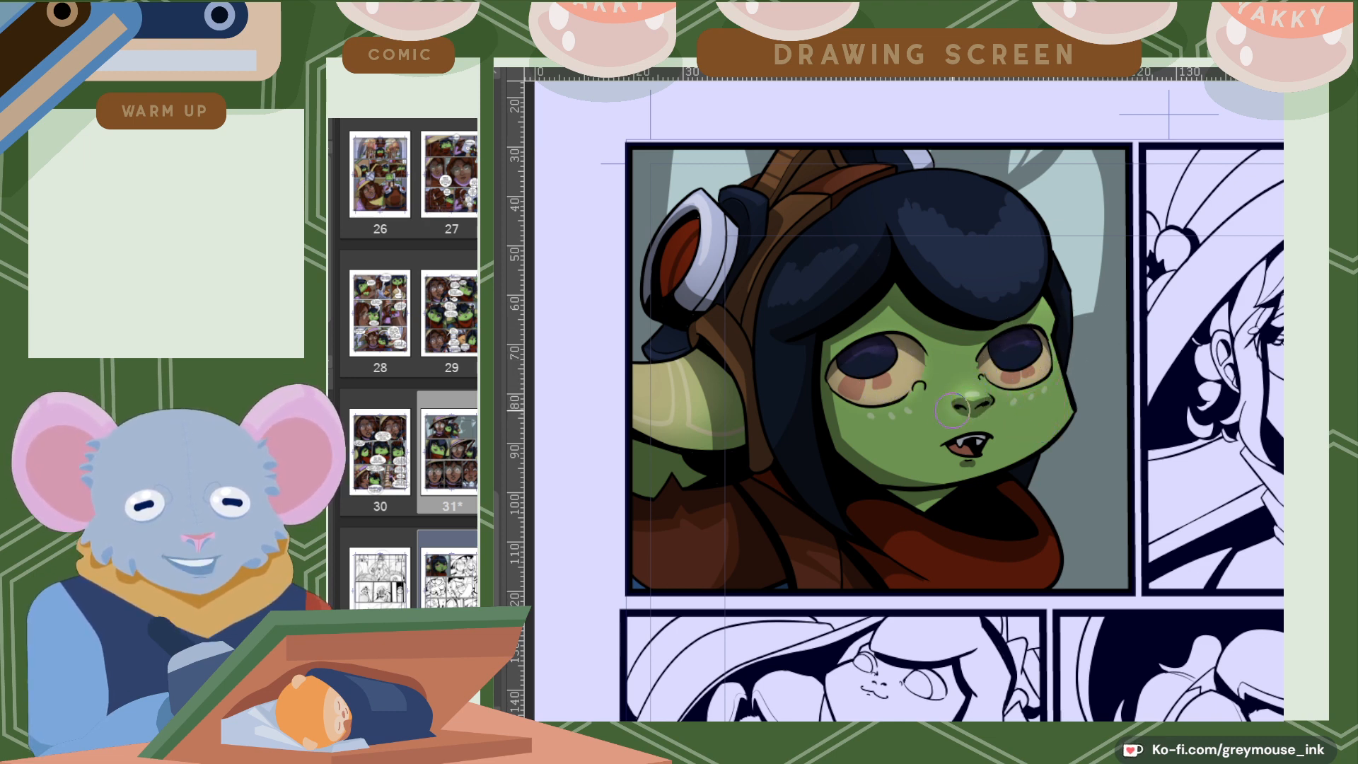
mouse_move(840, 403)
left_mouse_down()
mouse_move(923, 449)
mouse_move(855, 418)
mouse_move(954, 397)
mouse_move(997, 413)
mouse_move(968, 407)
mouse_move(1050, 386)
mouse_move(1045, 414)
mouse_move(998, 443)
mouse_move(869, 441)
mouse_move(957, 469)
left_mouse_up()
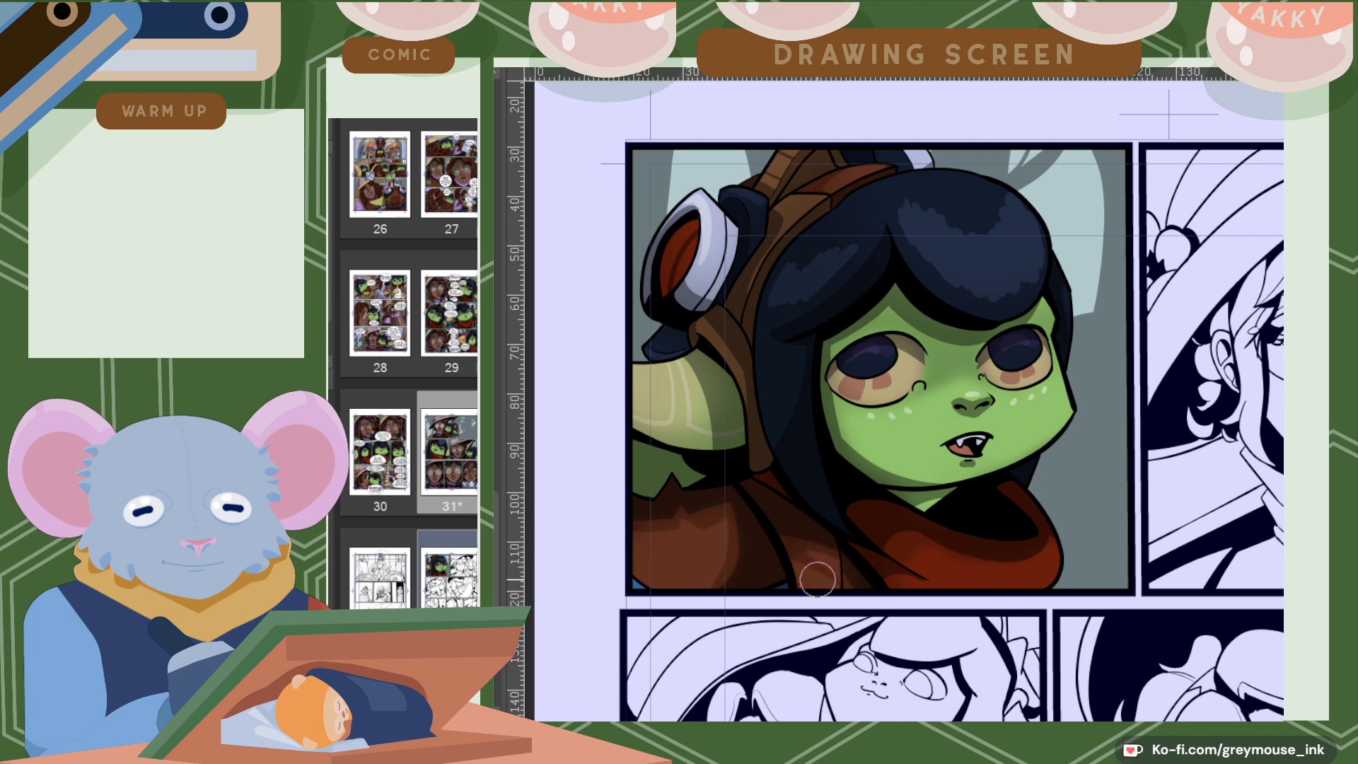
scroll(920, 403, "up", 2)
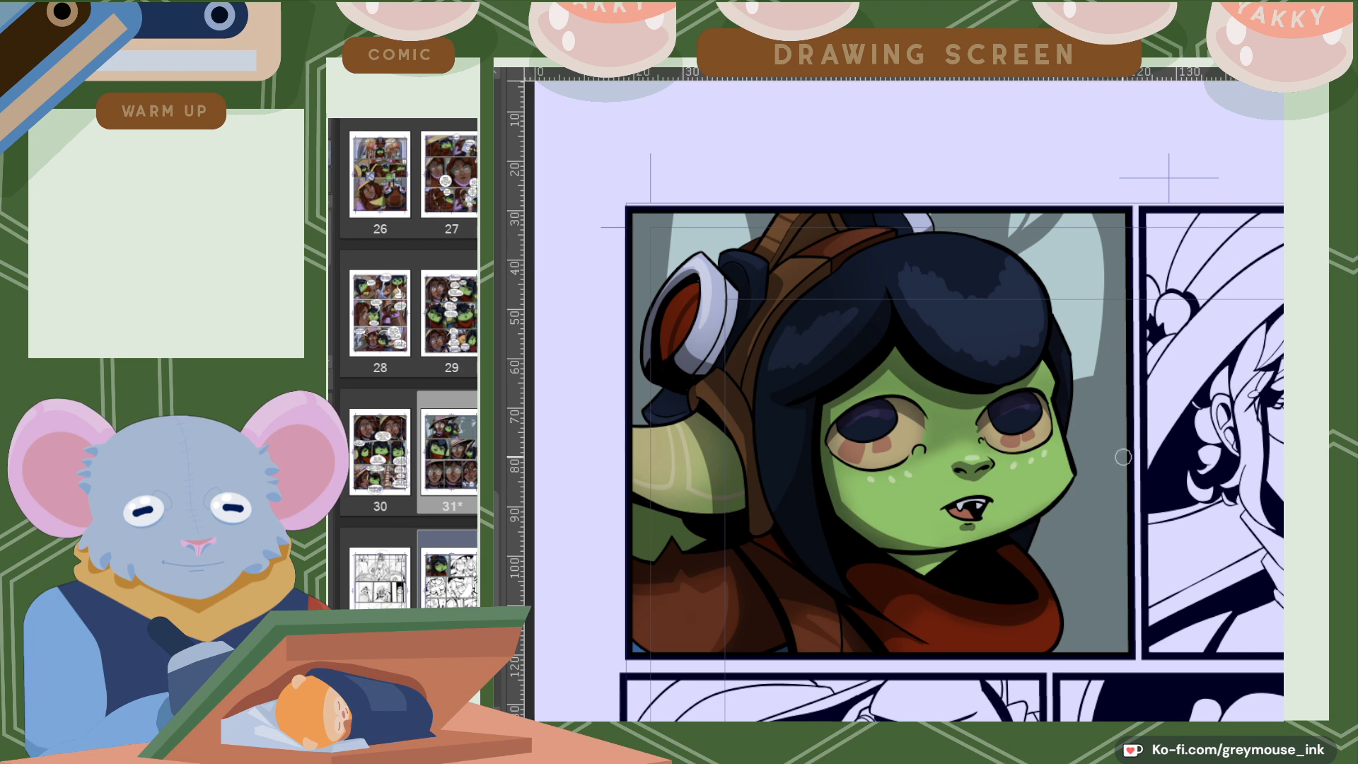
Paint two solid white oval highlights side by side in each of the goblin's eyes, undoing the stray first stroke.
scroll(1027, 418, "up", 2)
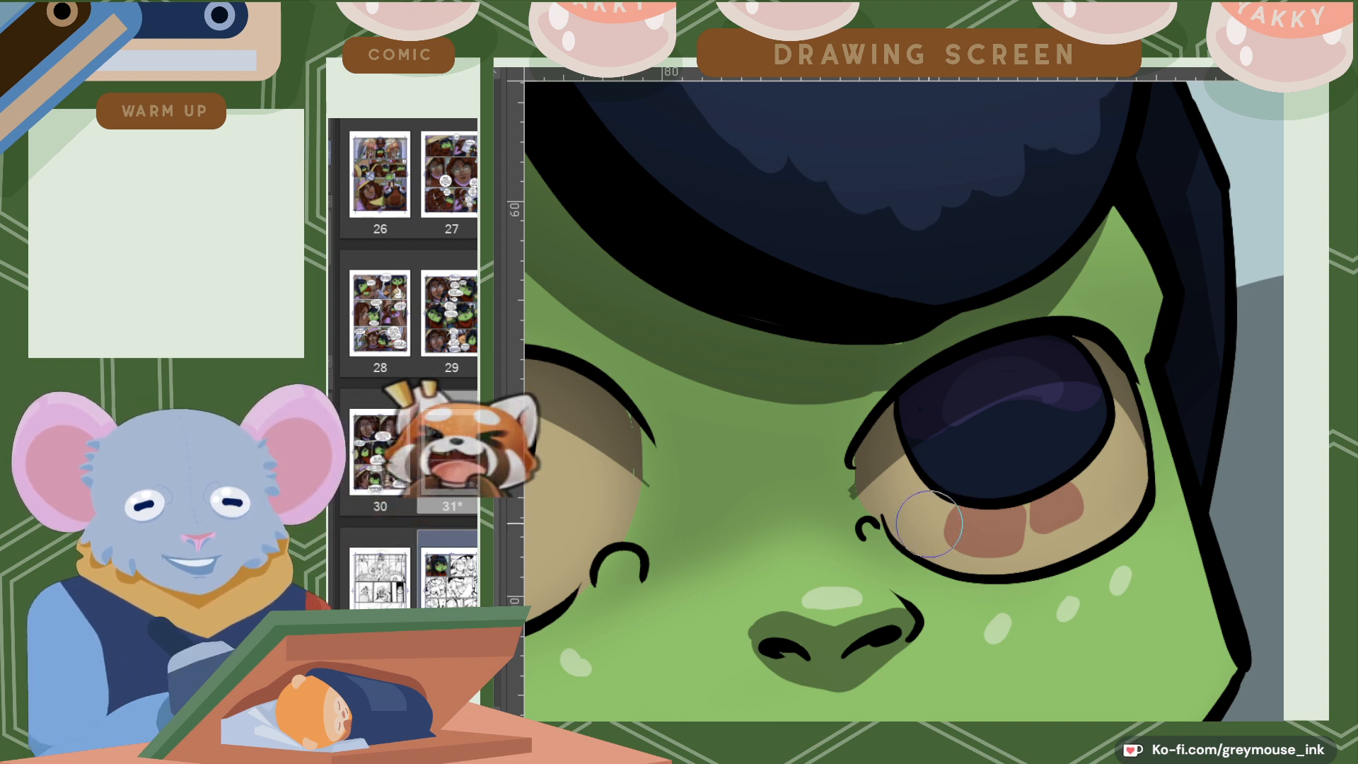
scroll(990, 359, "down", 3)
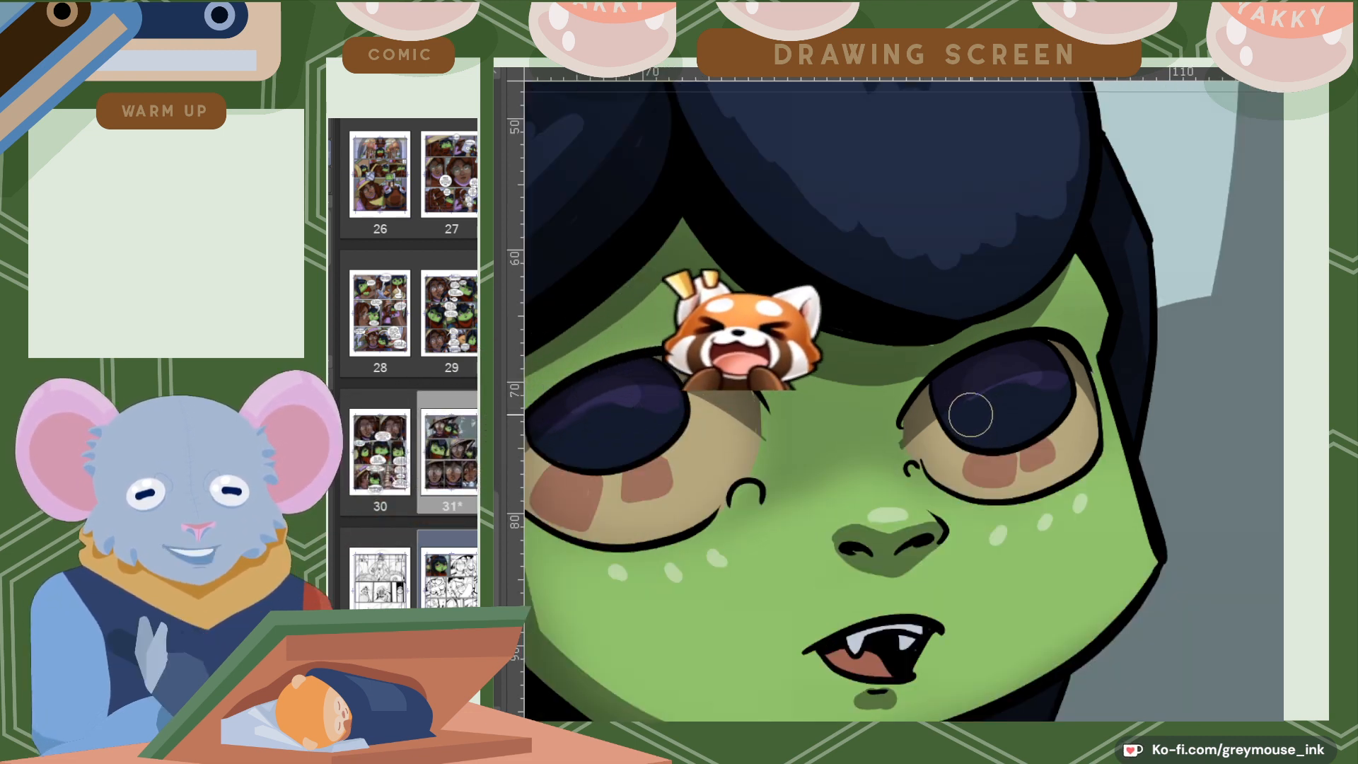
left_click_drag(980, 394, 979, 418)
key("ctrl+z")
mouse_move(1036, 384)
left_mouse_down()
mouse_move(1046, 399)
mouse_move(1054, 388)
mouse_move(978, 414)
mouse_move(984, 428)
mouse_move(989, 386)
left_mouse_up()
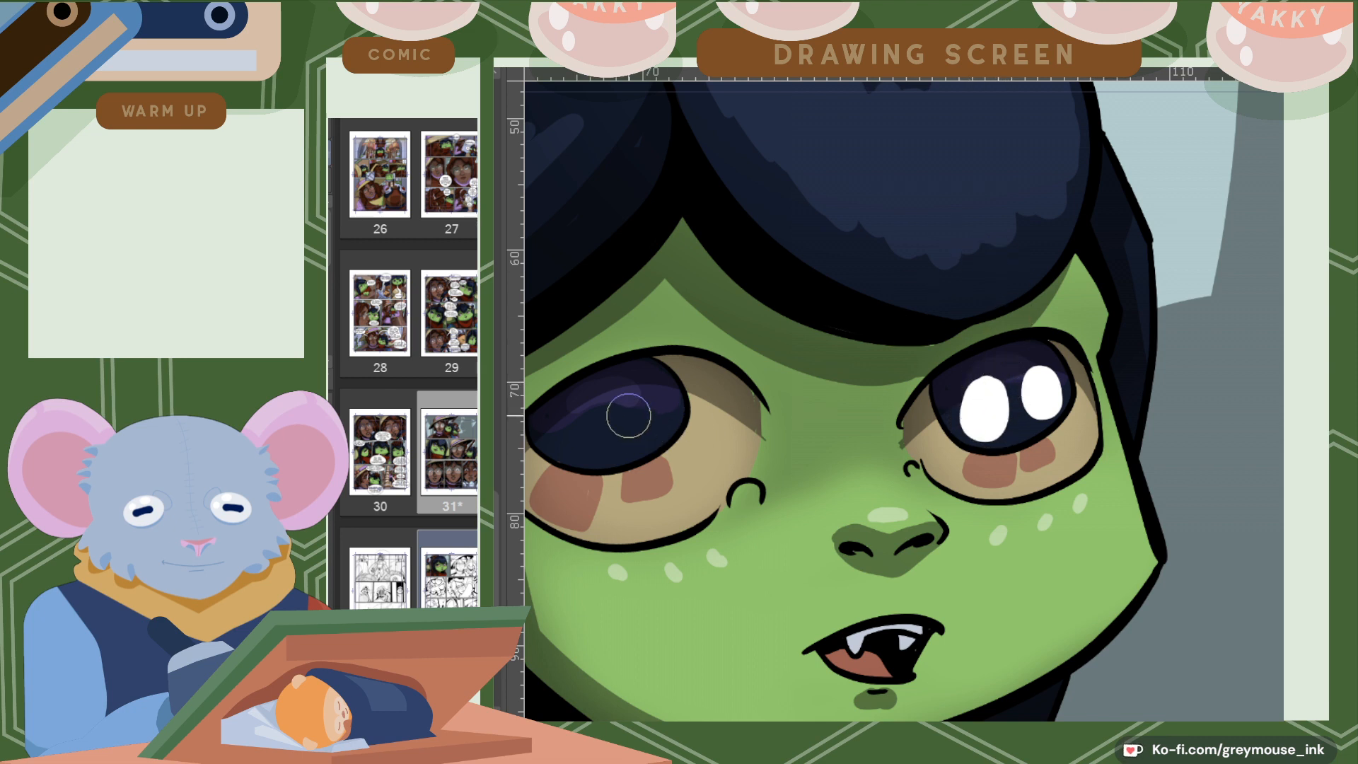
left_click_drag(621, 412, 623, 450)
mouse_move(693, 422)
left_mouse_down()
mouse_move(692, 462)
mouse_move(678, 433)
mouse_move(690, 425)
mouse_move(627, 410)
mouse_move(631, 466)
mouse_move(628, 418)
mouse_move(678, 416)
mouse_move(687, 424)
mouse_move(668, 441)
mouse_move(706, 450)
mouse_move(701, 410)
left_mouse_up()
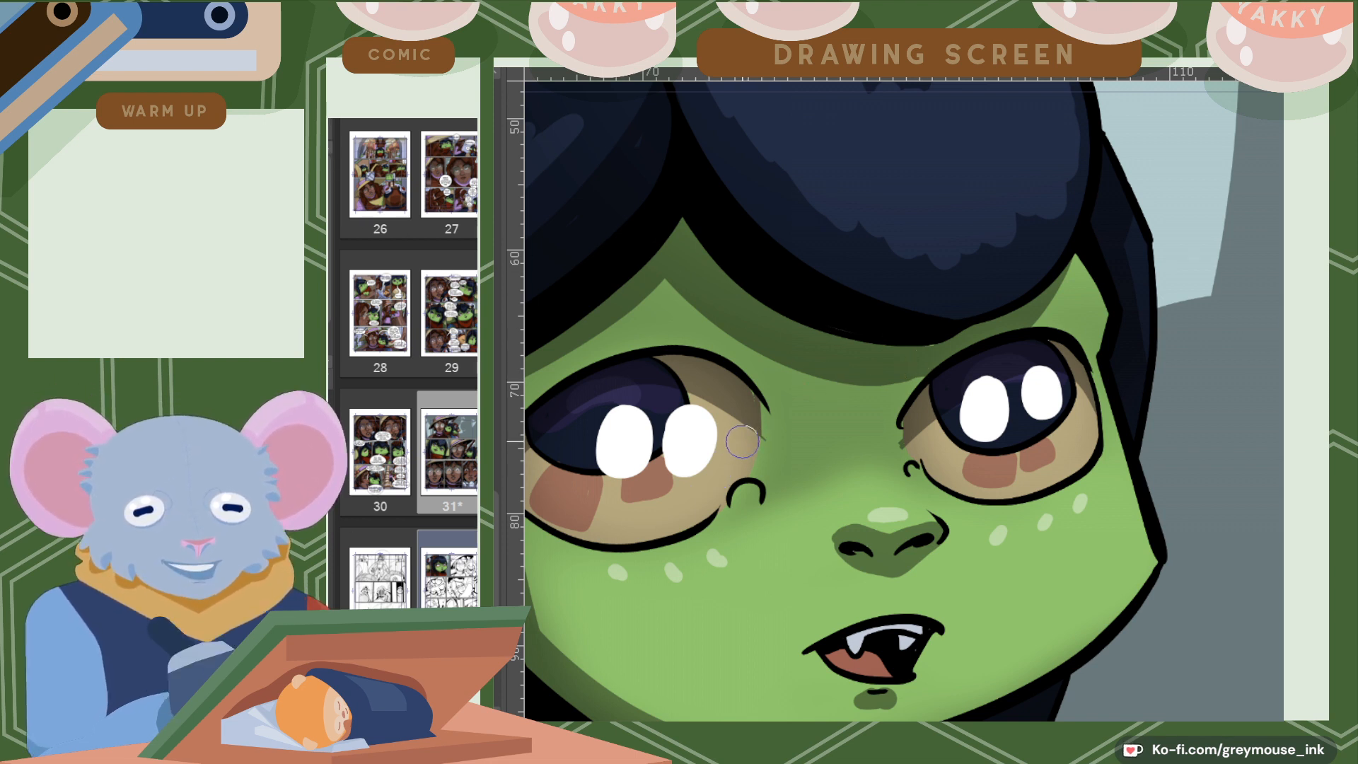
Fade the white oval highlights in both eyes to translucent with a large soft eraser.
key("bracketright")
key("bracketright")
key("bracketright")
key("bracketright")
key("bracketright")
key("bracketright")
key("bracketright")
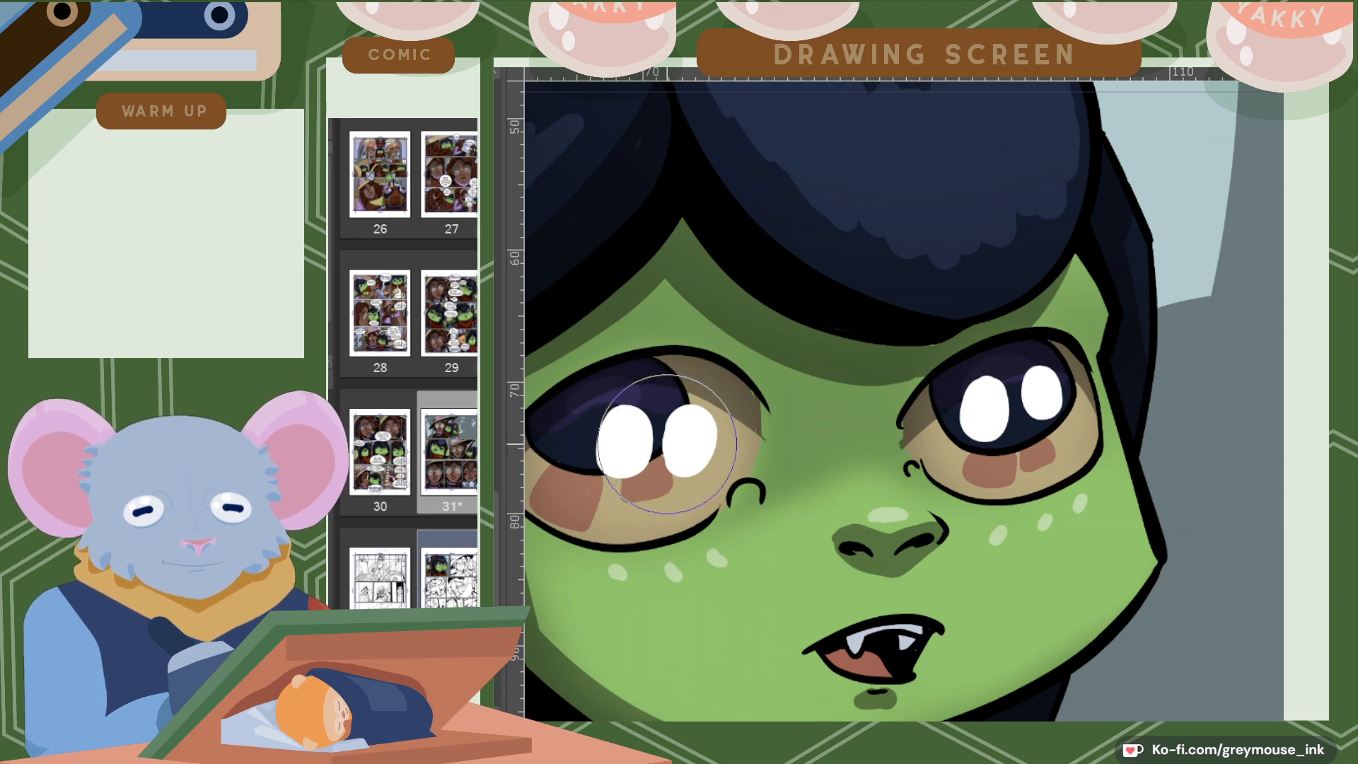
key("]")
mouse_move(654, 452)
left_mouse_down()
mouse_move(612, 456)
mouse_move(705, 437)
left_mouse_up()
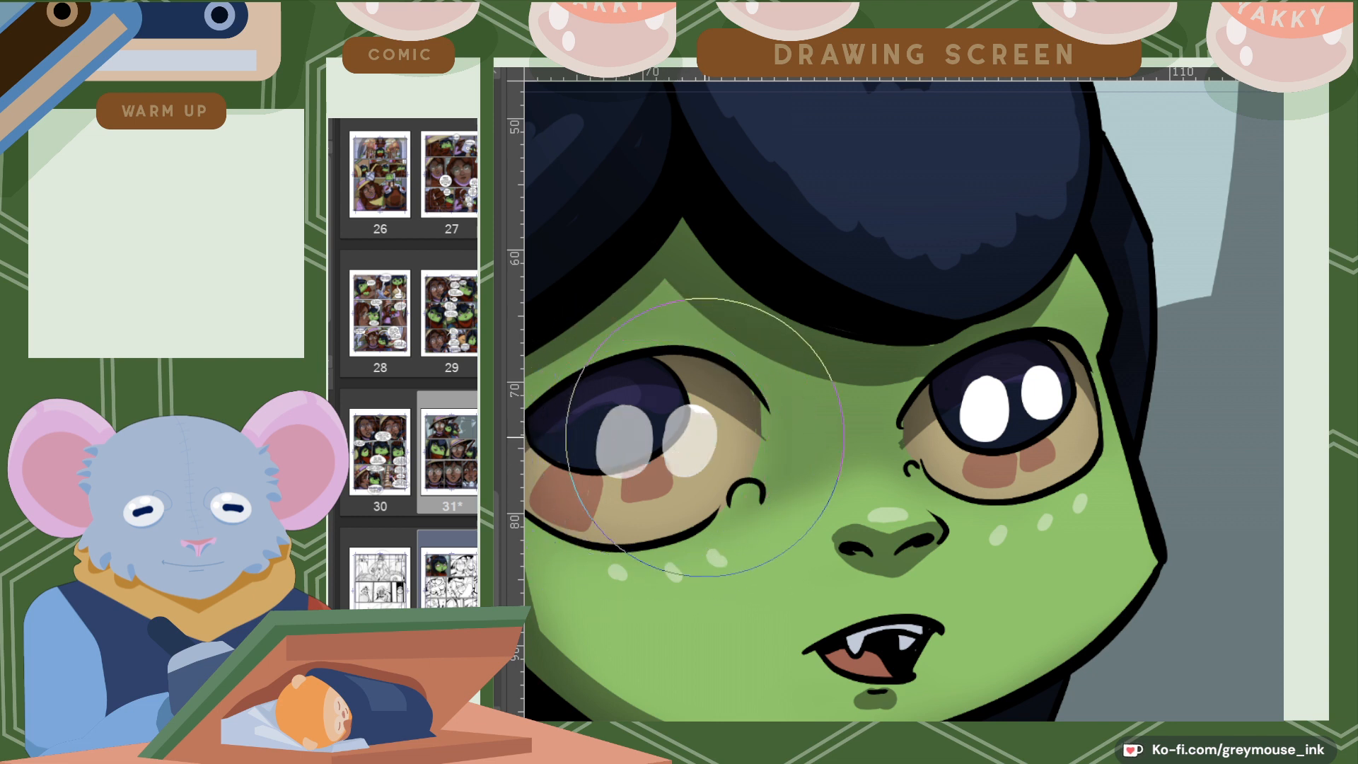
left_click_drag(1015, 424, 1076, 409)
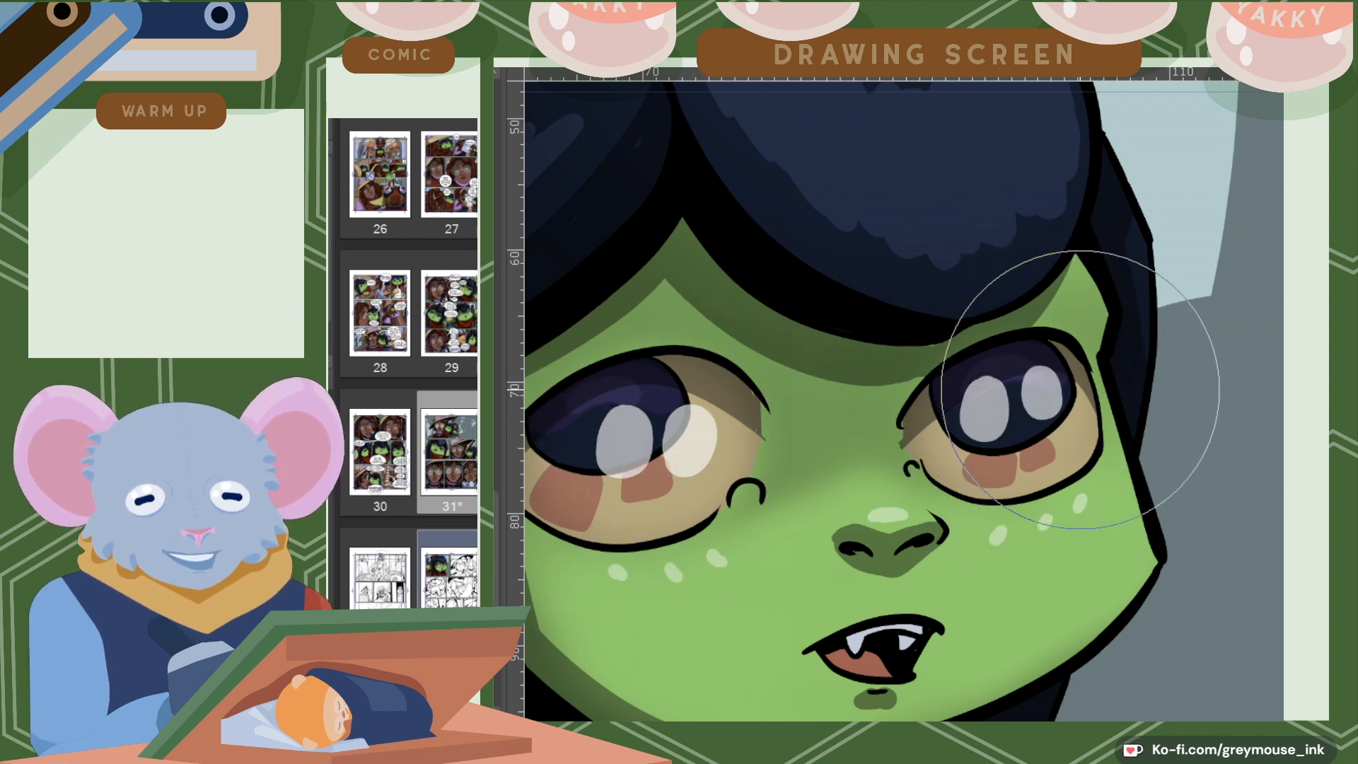
mouse_move(1071, 362)
left_mouse_down()
mouse_move(981, 456)
mouse_move(1055, 384)
left_mouse_up()
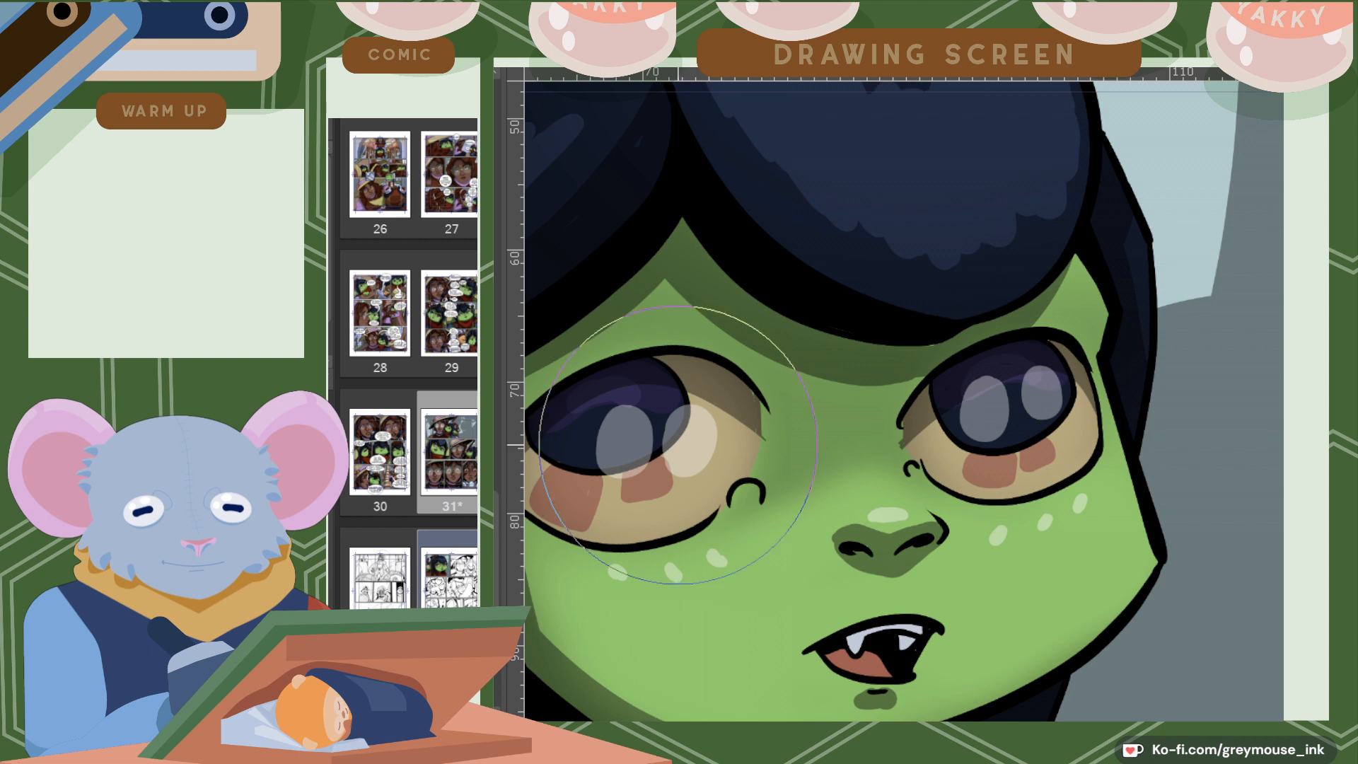
Paint small solid white glints across the lower whites of both goblin eyes with a smaller brush.
key("bracketleft")
key("bracketleft")
key("bracketleft")
key("bracketleft")
key("bracketleft")
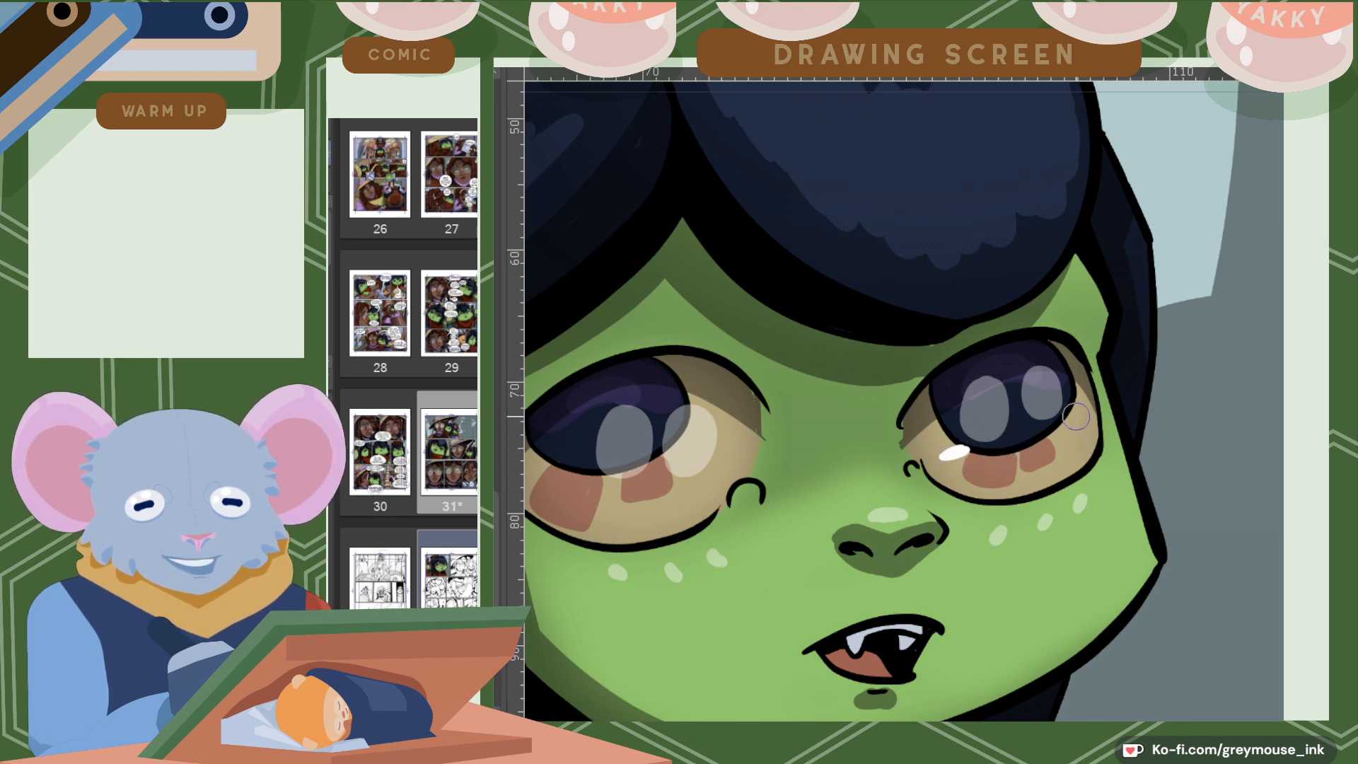
scroll(1073, 417, "down", 4)
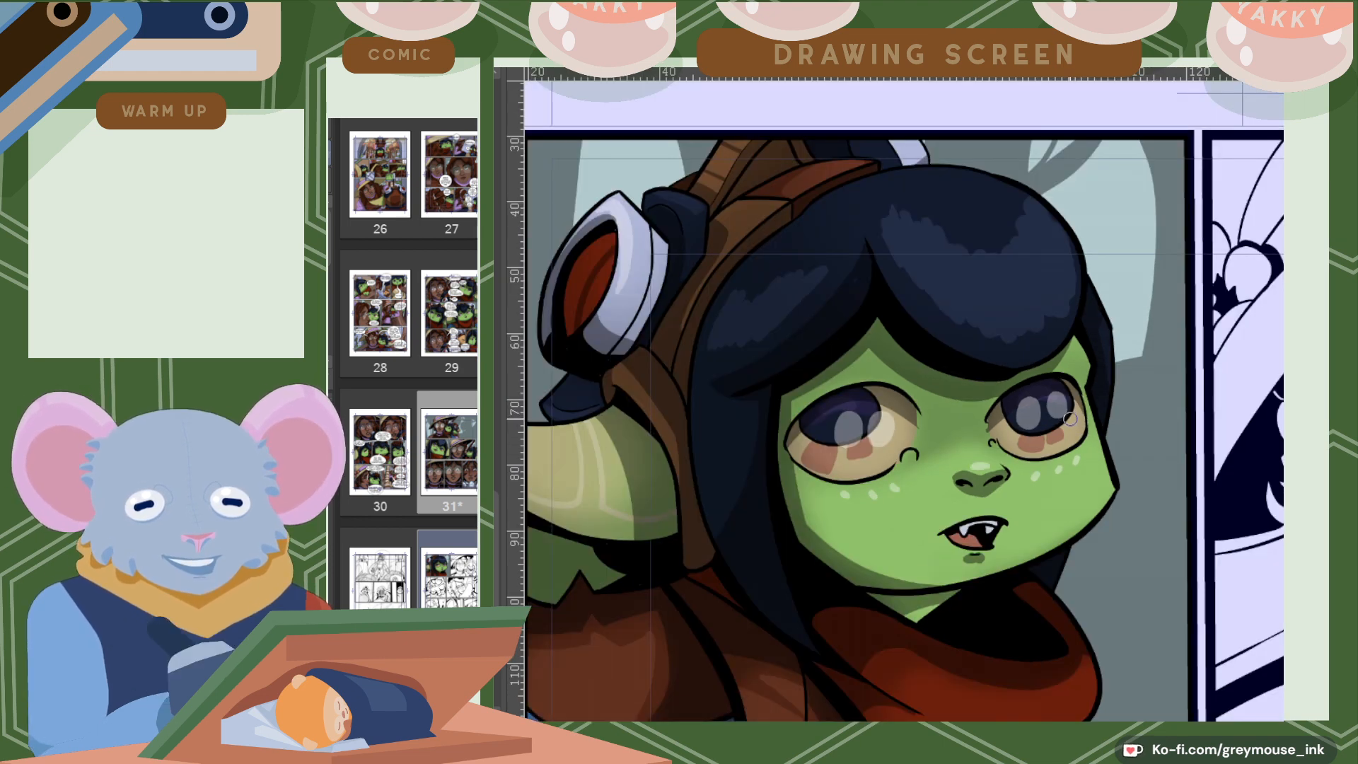
scroll(1070, 418, "up", 4)
left_click_drag(1080, 425, 1065, 432)
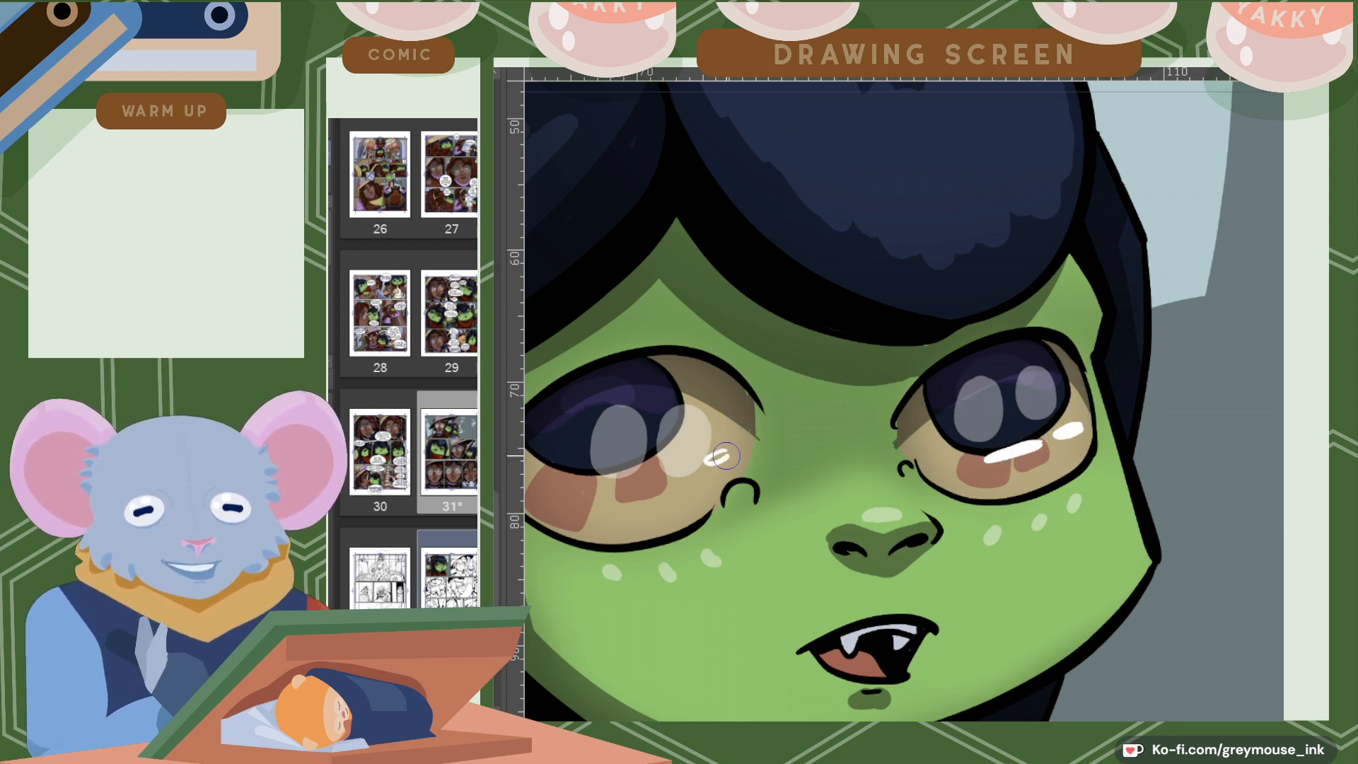
mouse_move(710, 461)
left_mouse_down()
mouse_move(721, 458)
mouse_move(596, 488)
mouse_move(679, 472)
left_mouse_up()
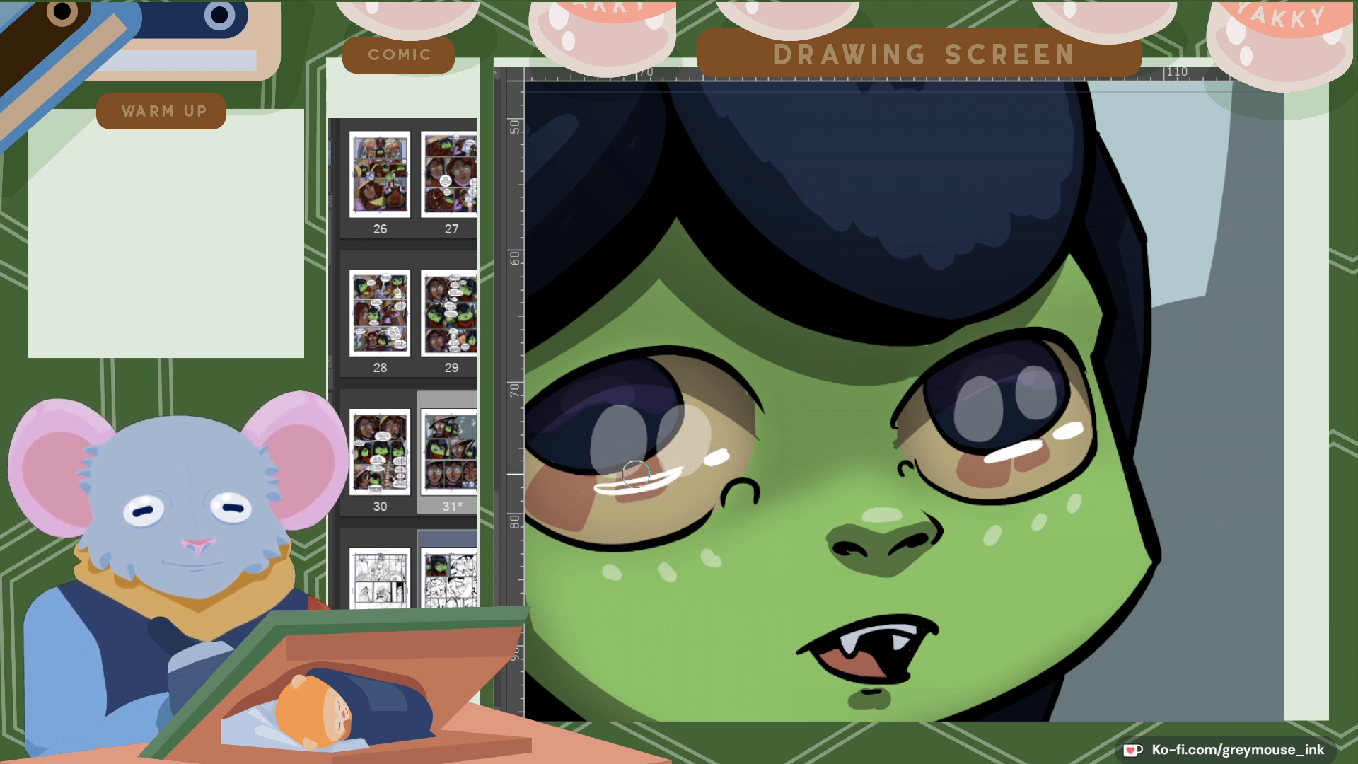
left_click_drag(603, 490, 664, 478)
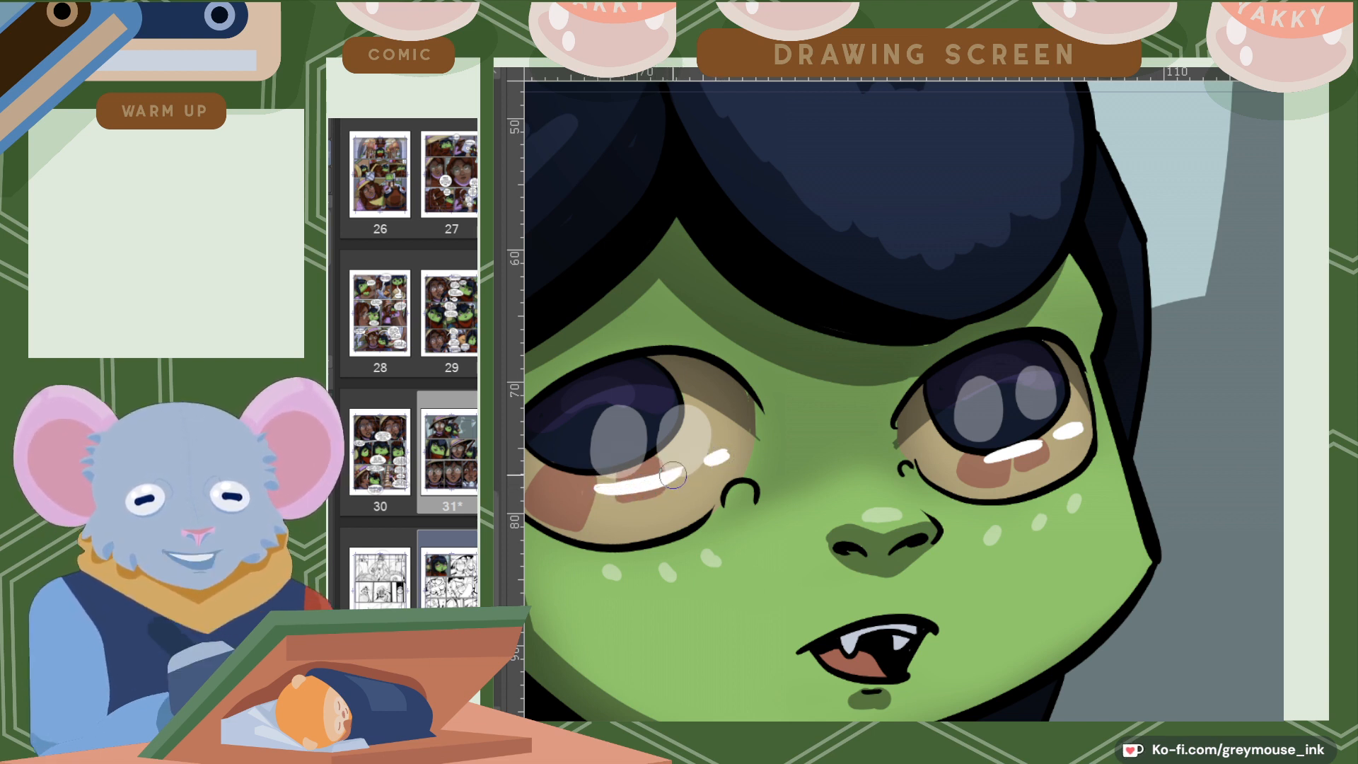
scroll(769, 460, "down", 2)
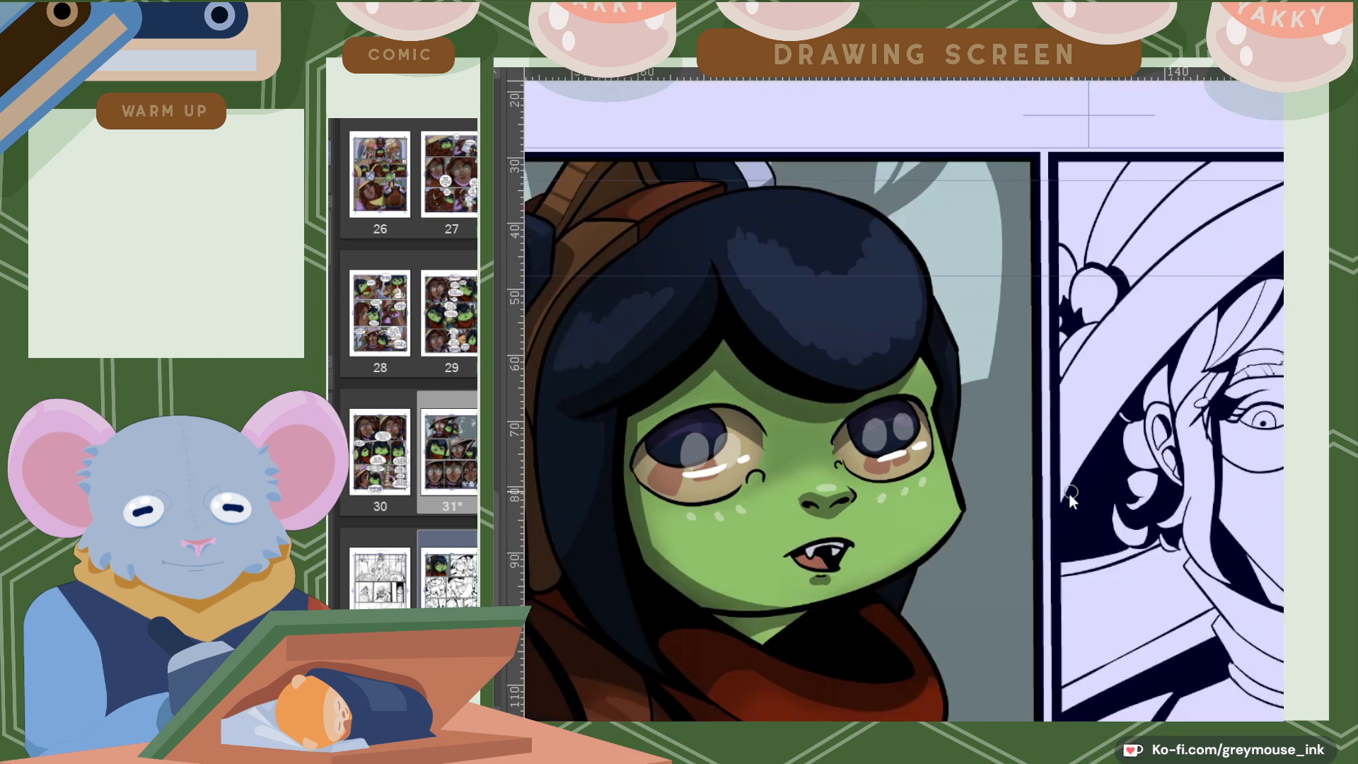
scroll(1068, 493, "down", 1)
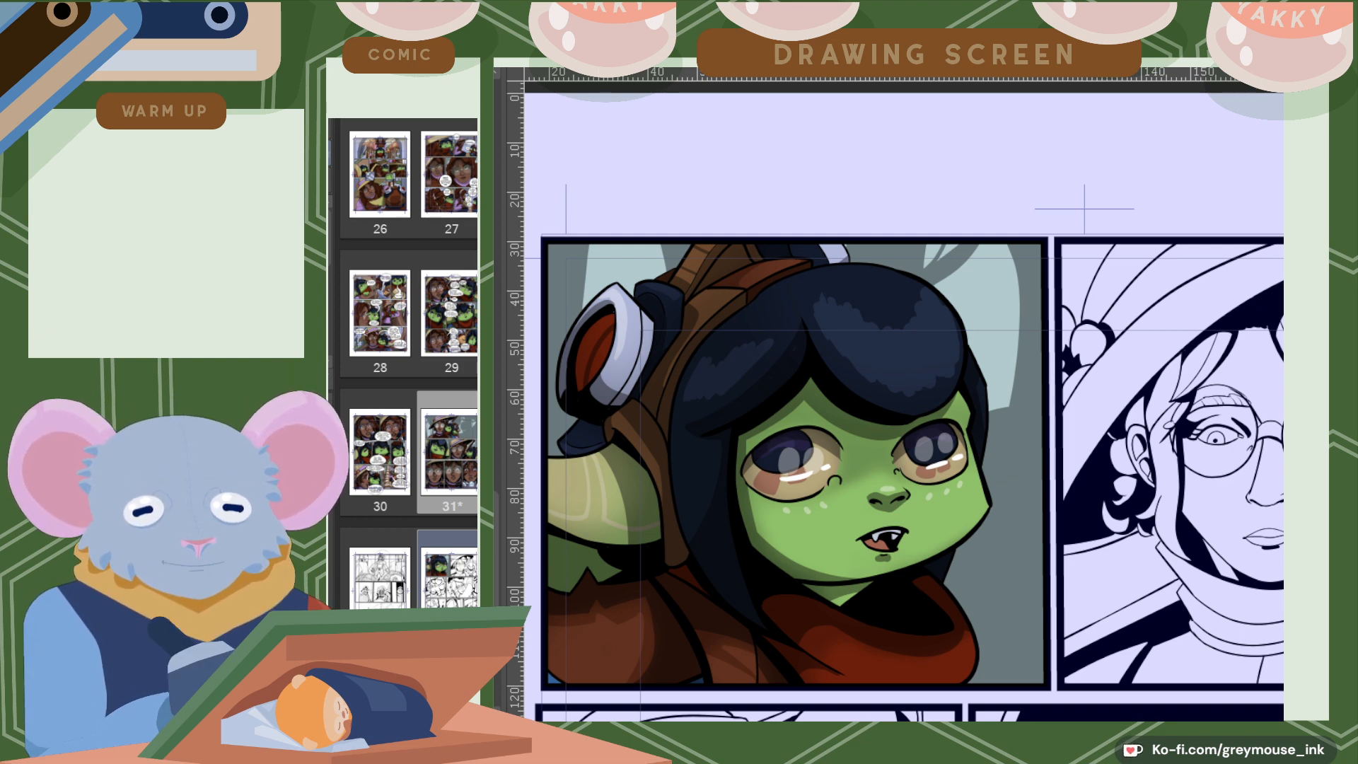
scroll(904, 406, "down", 2)
scroll(904, 406, "up", 1)
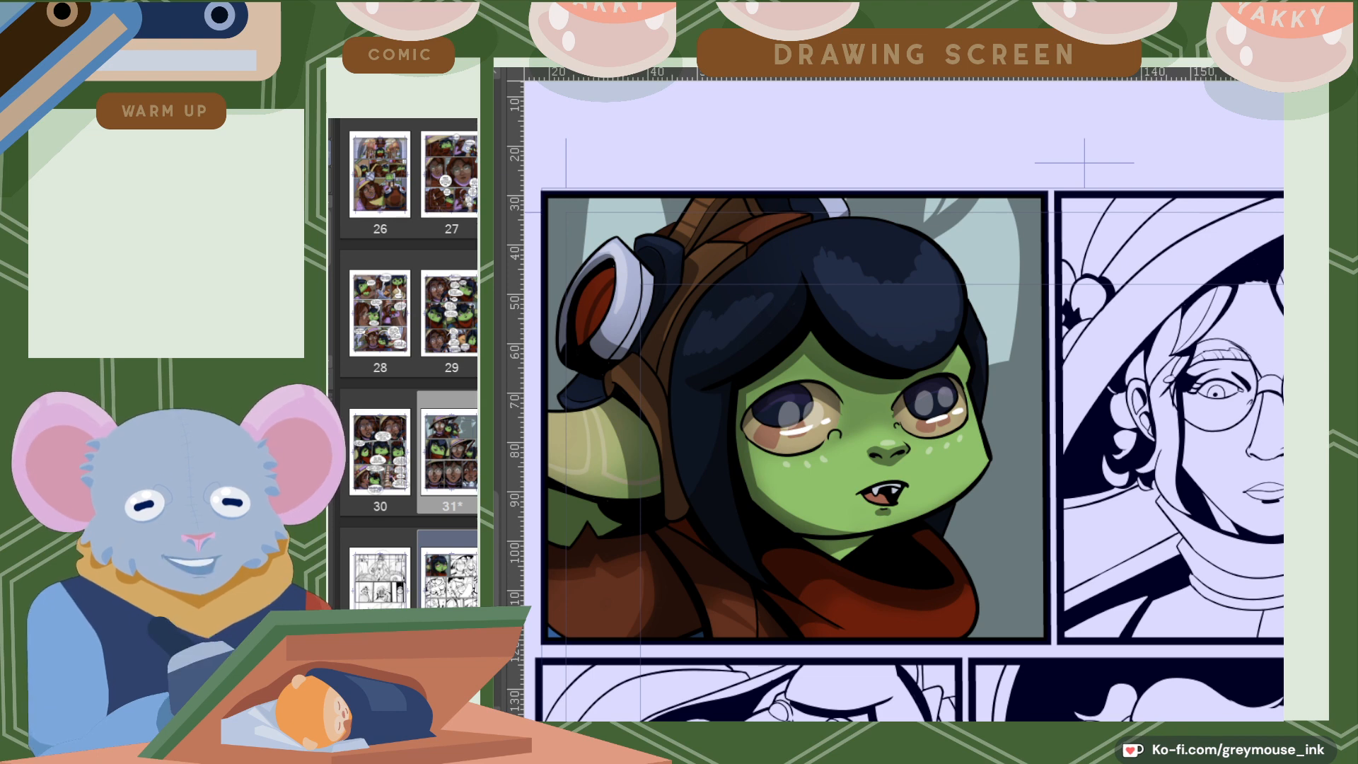
scroll(904, 401, "up", 2)
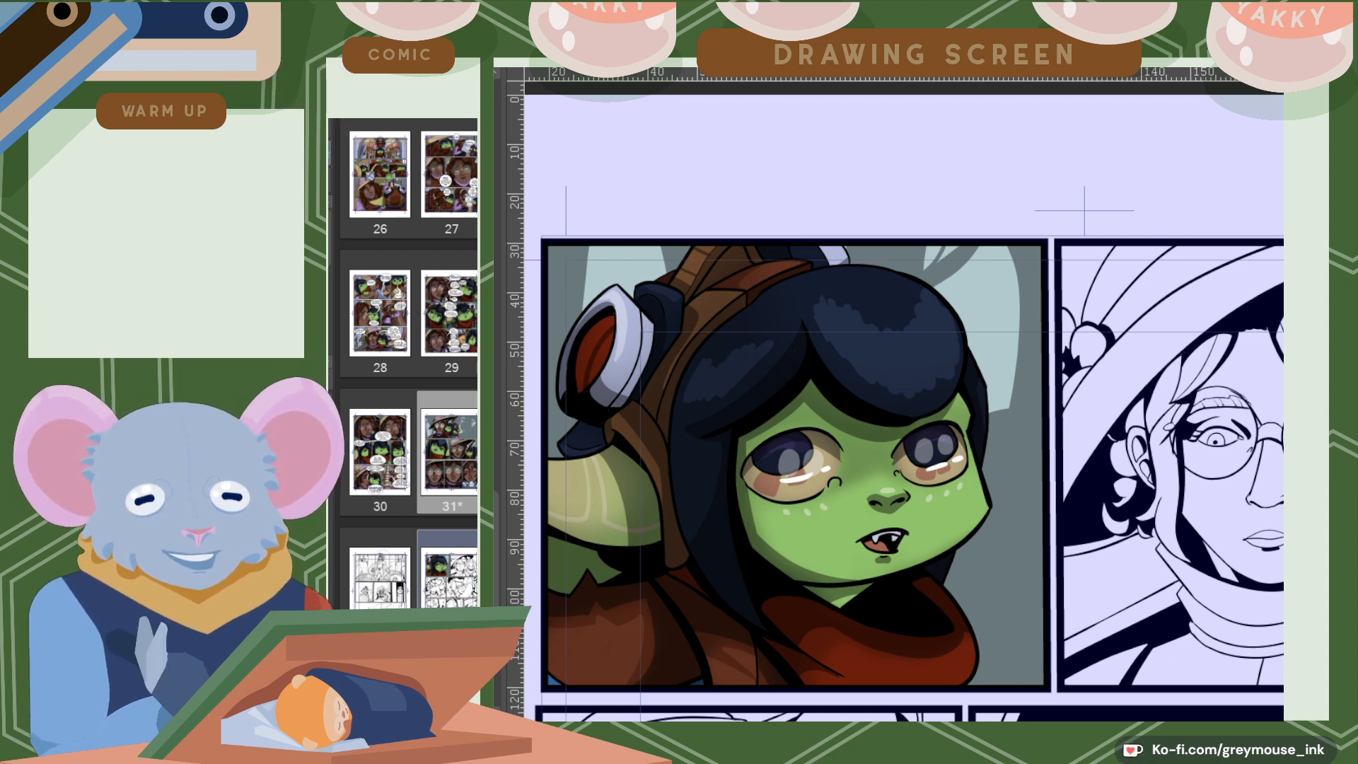
scroll(895, 403, "down", 2)
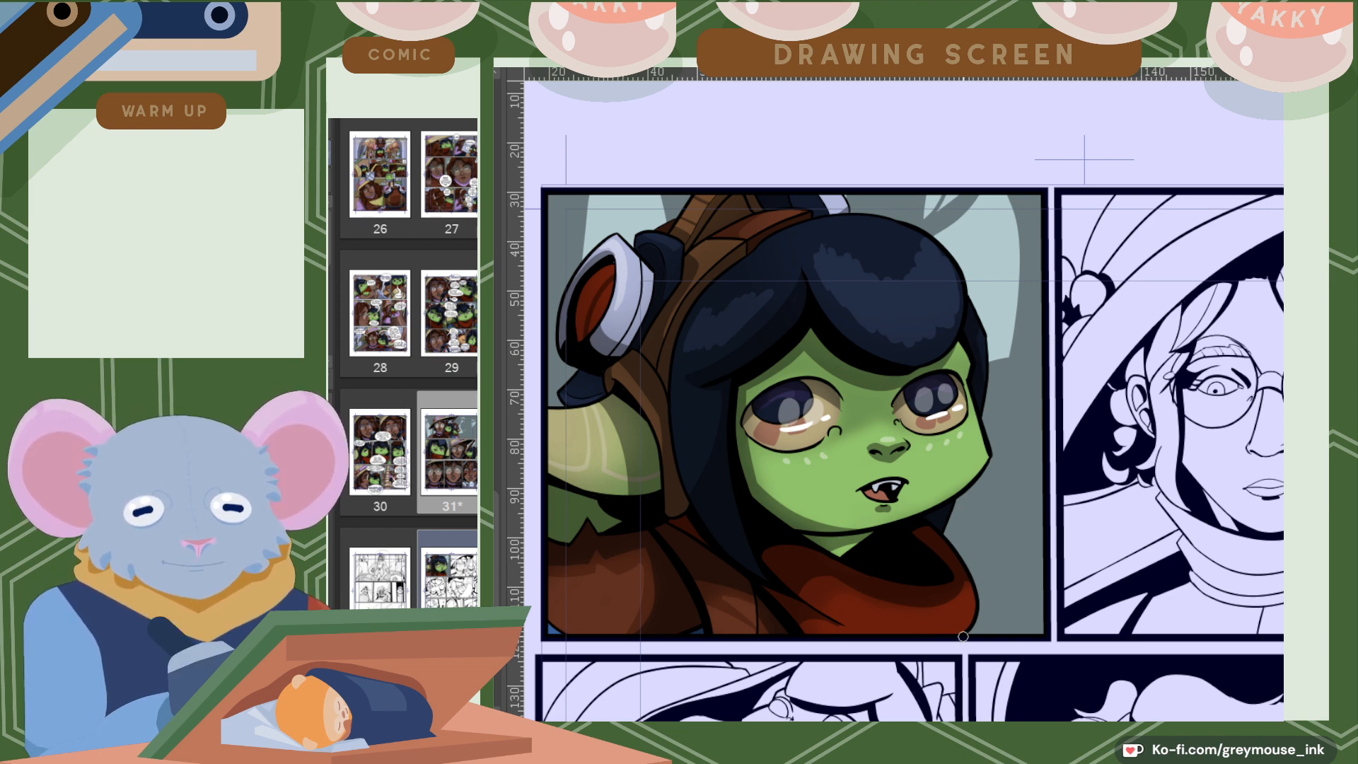
Make the second panel the active frame, add a new layer to it, and check the other coloured page for reference.
scroll(903, 401, "right", 3)
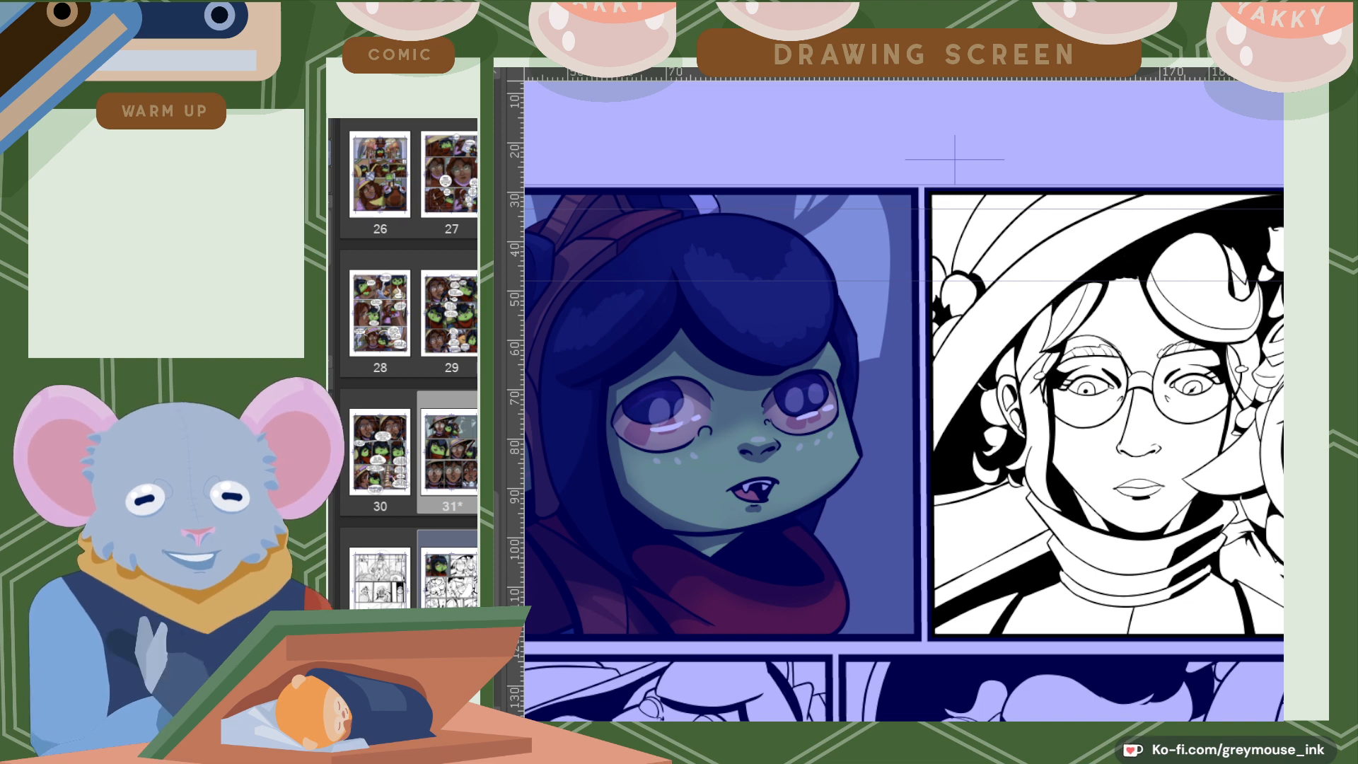
scroll(904, 401, "right", 4)
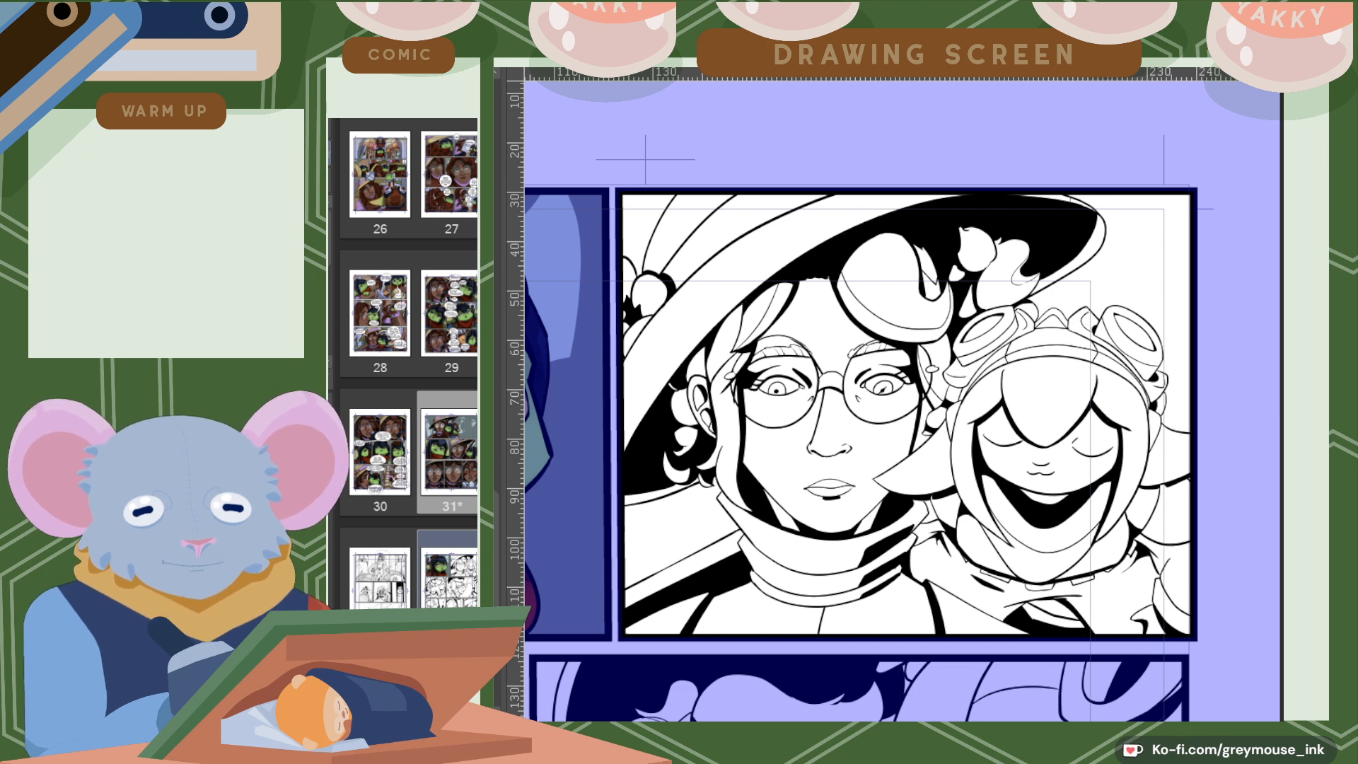
key("ctrl+shift+n")
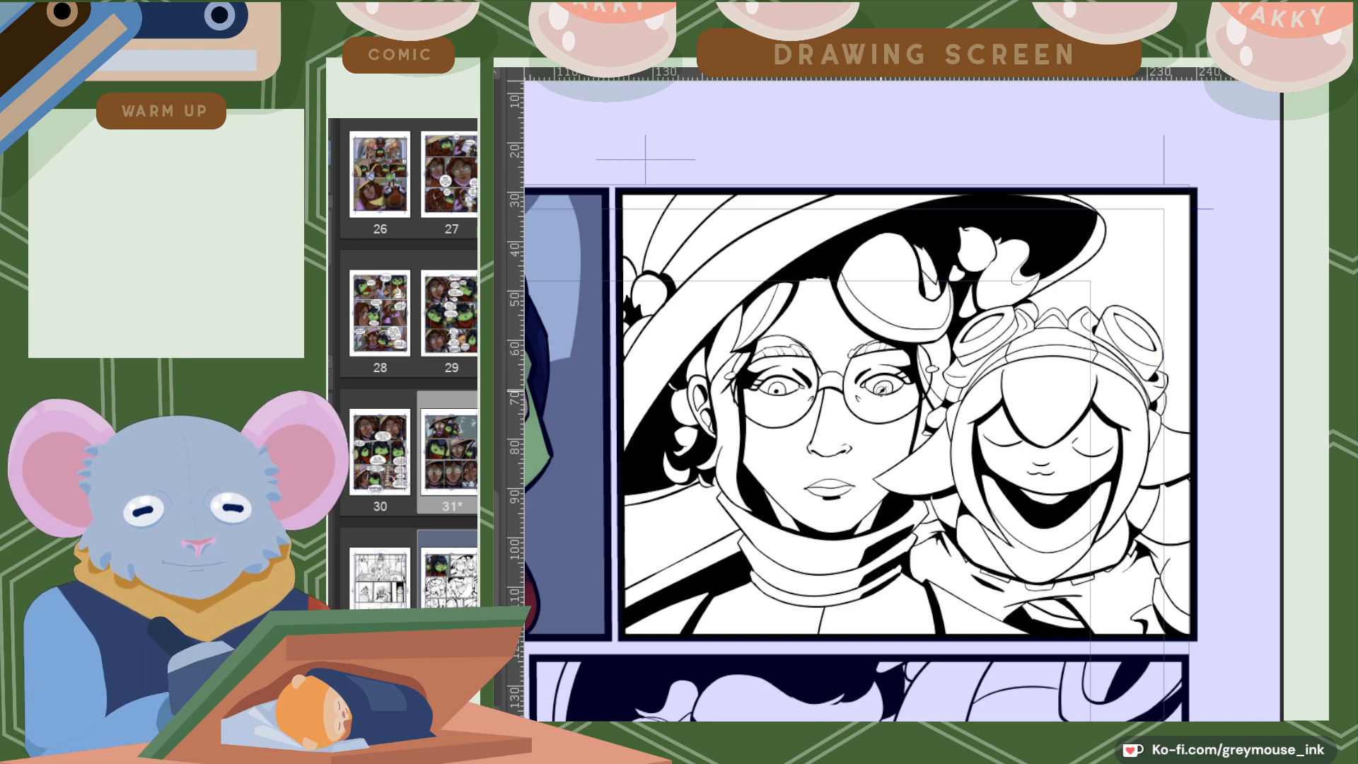
key("ctrl+Tab")
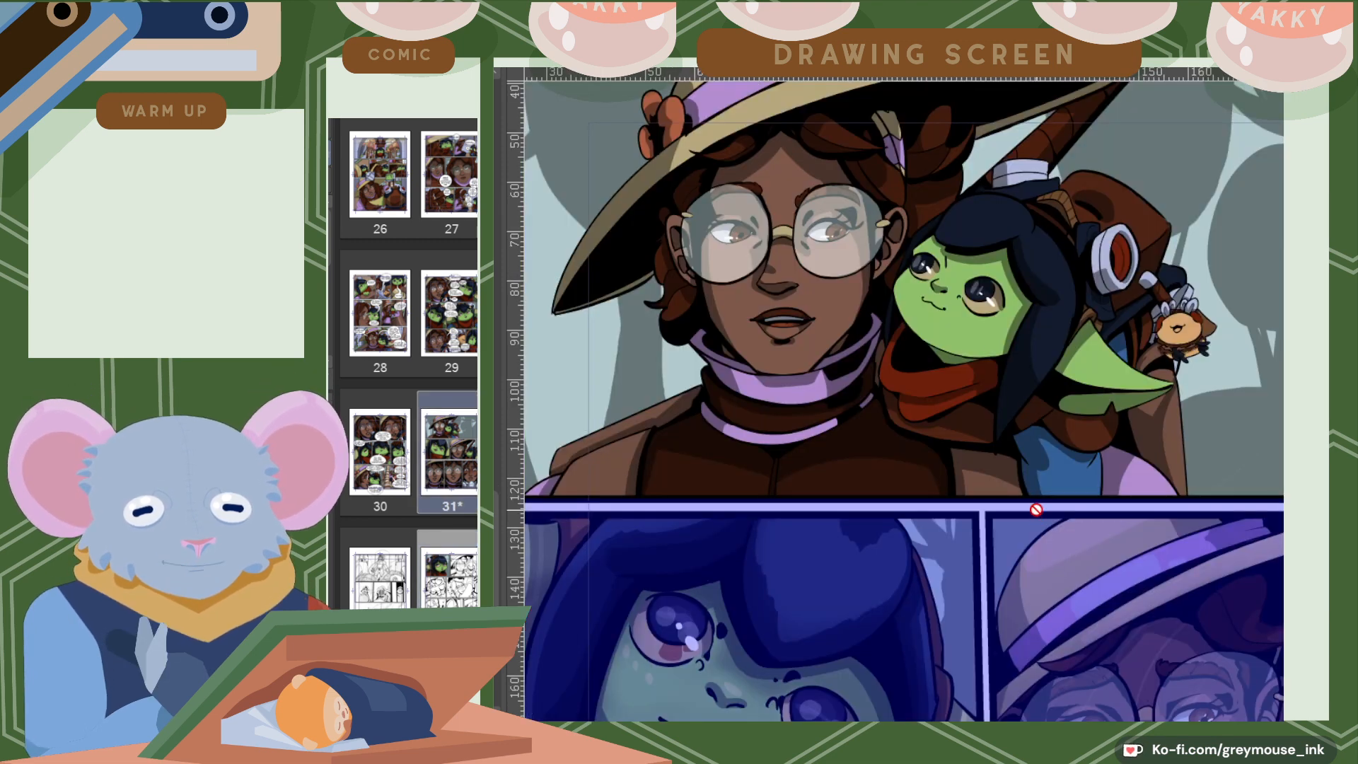
key("ctrl+Tab")
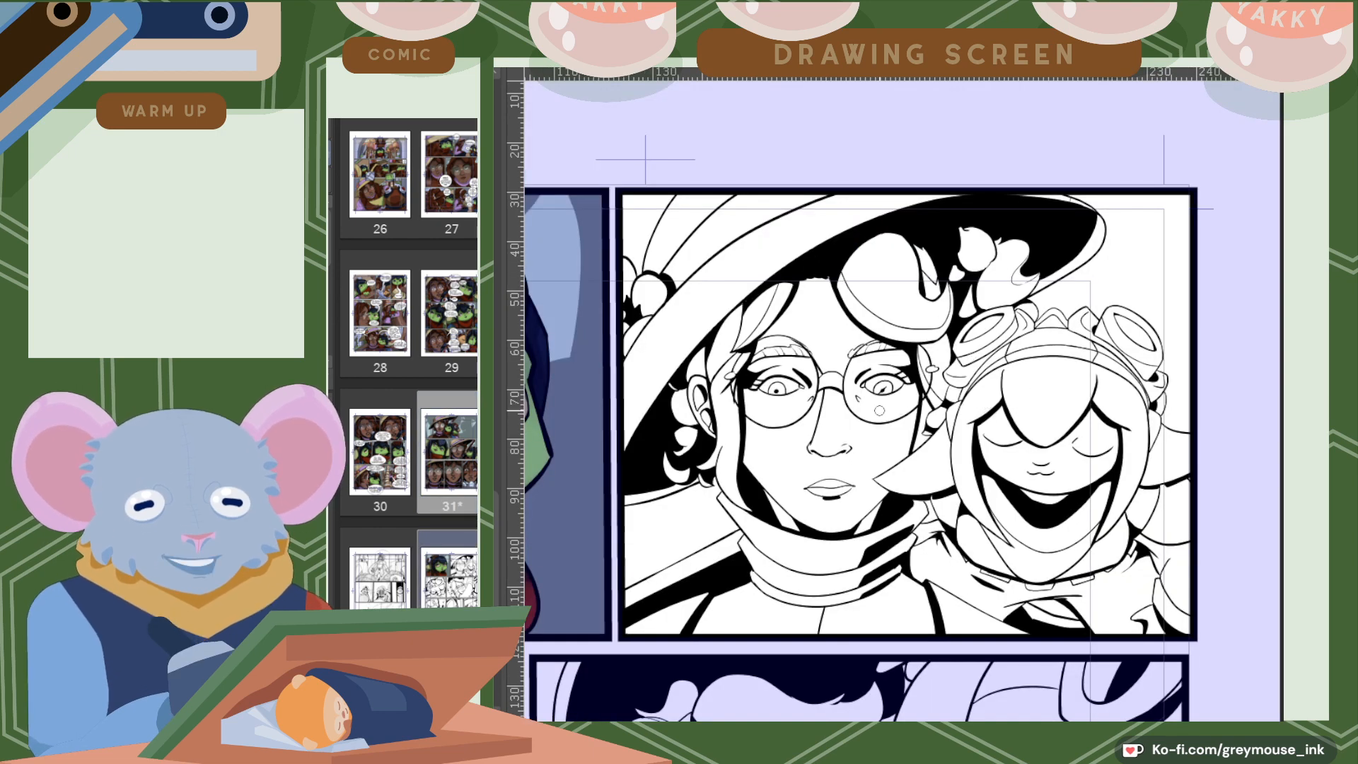
Select the woman's face, eyelid, neck and ear areas in the second panel and fill them with brown skin colour.
left_click(840, 426)
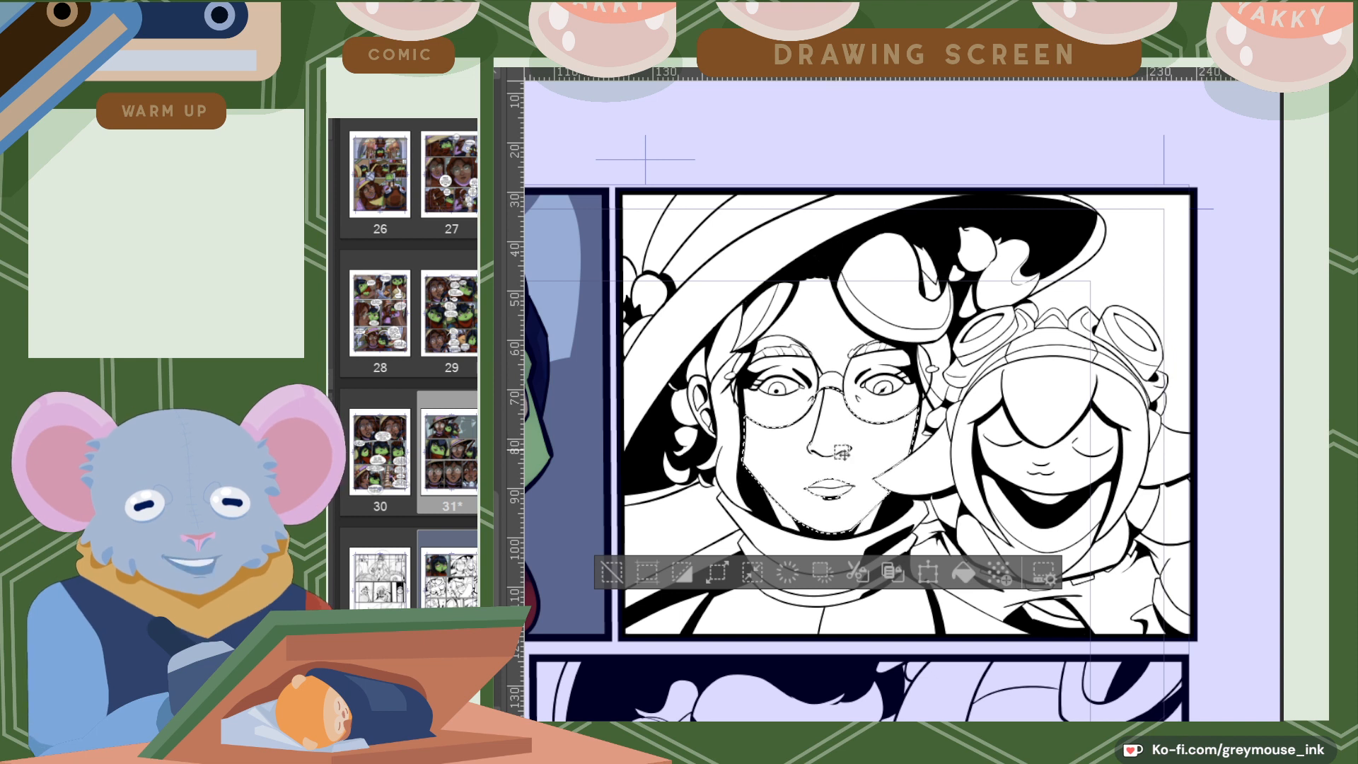
left_click(881, 408)
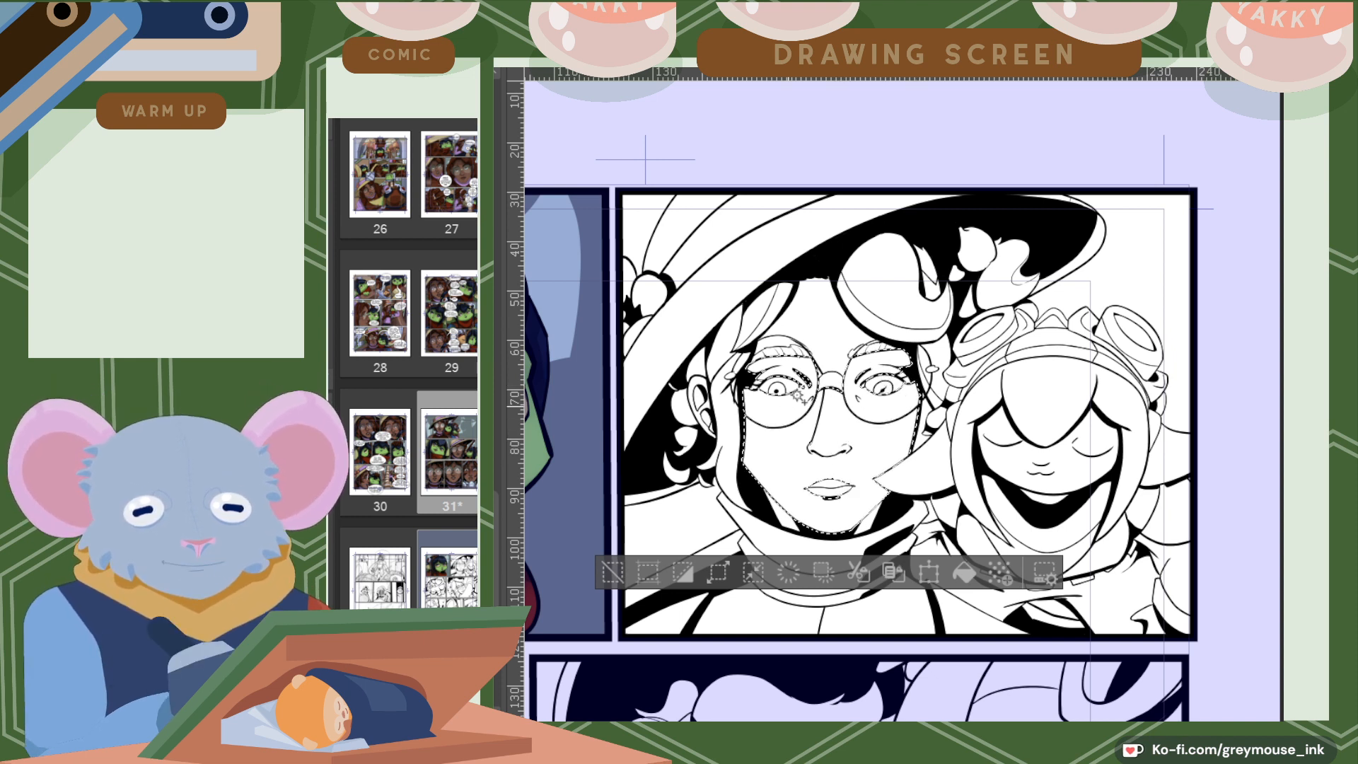
left_click(868, 522)
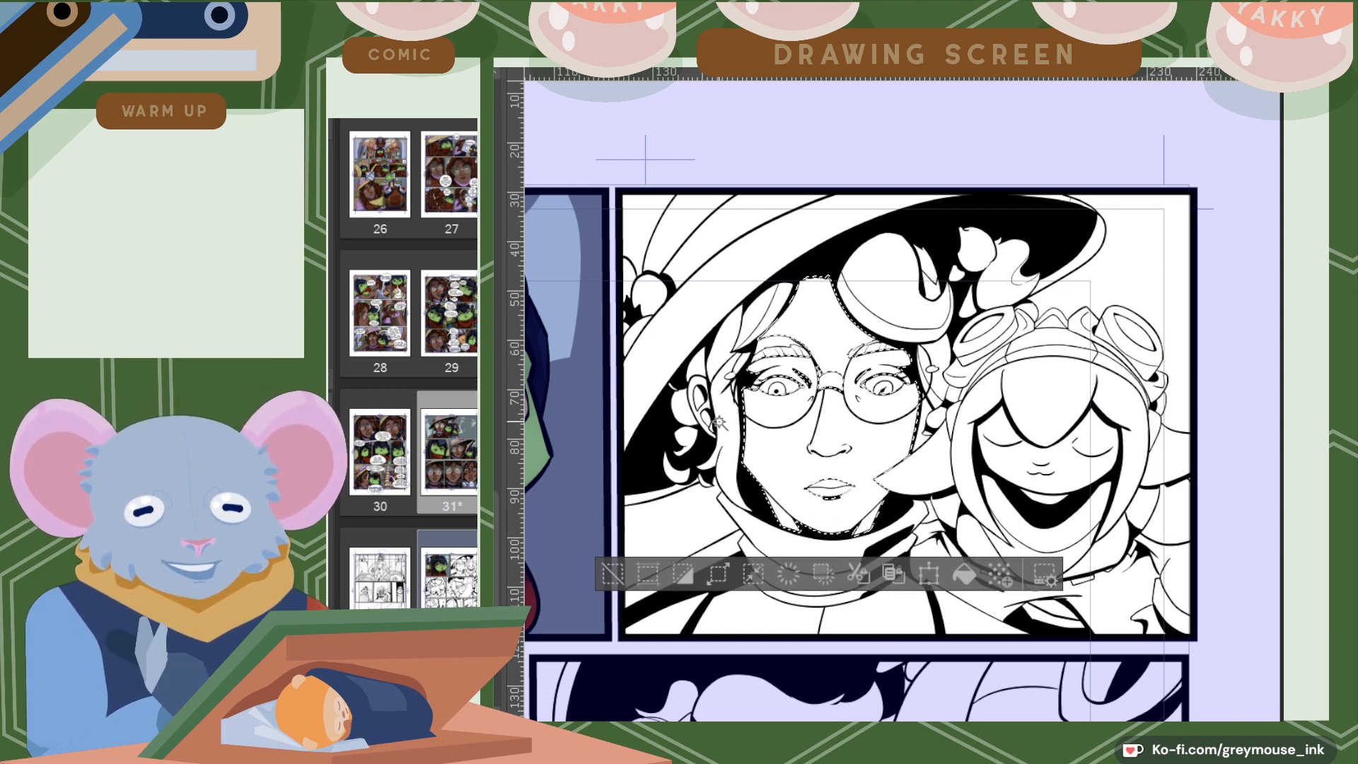
scroll(719, 383, "up", 2)
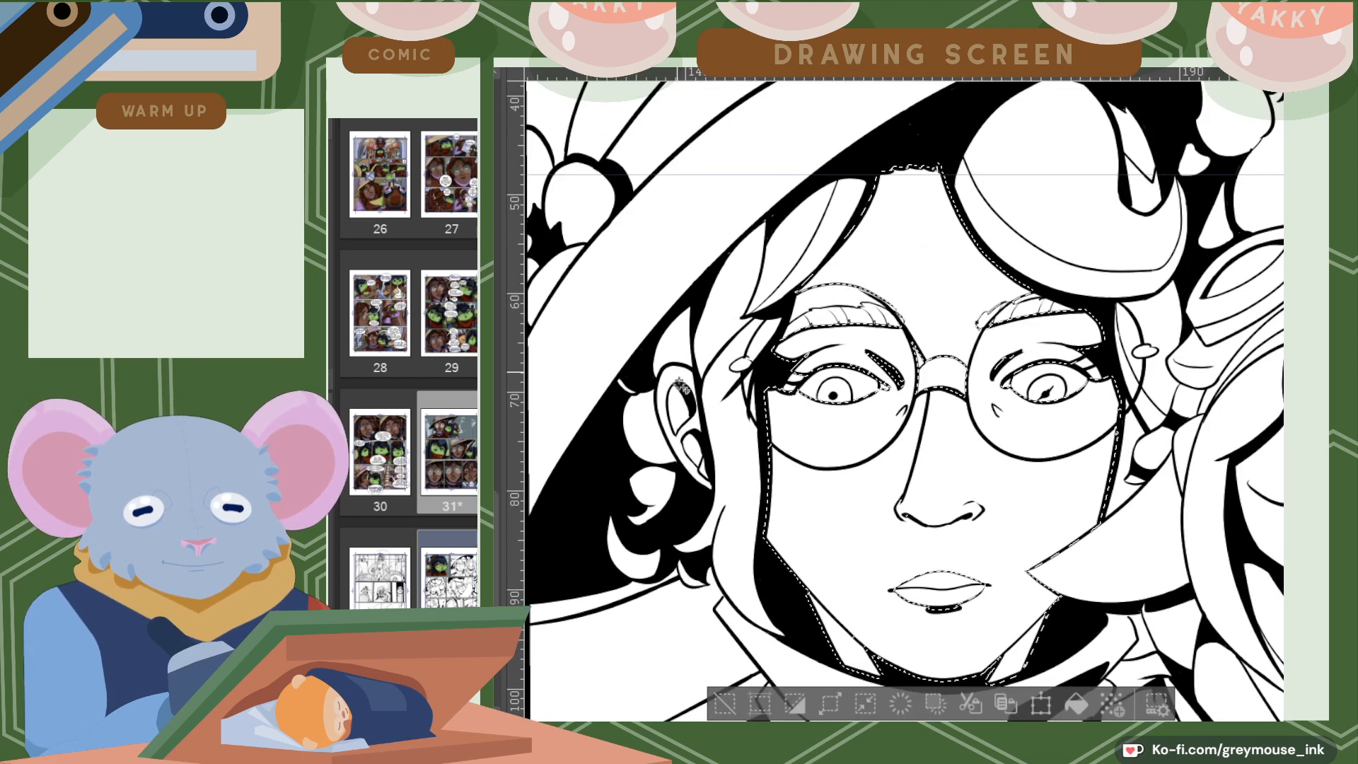
left_click(688, 417, "shift")
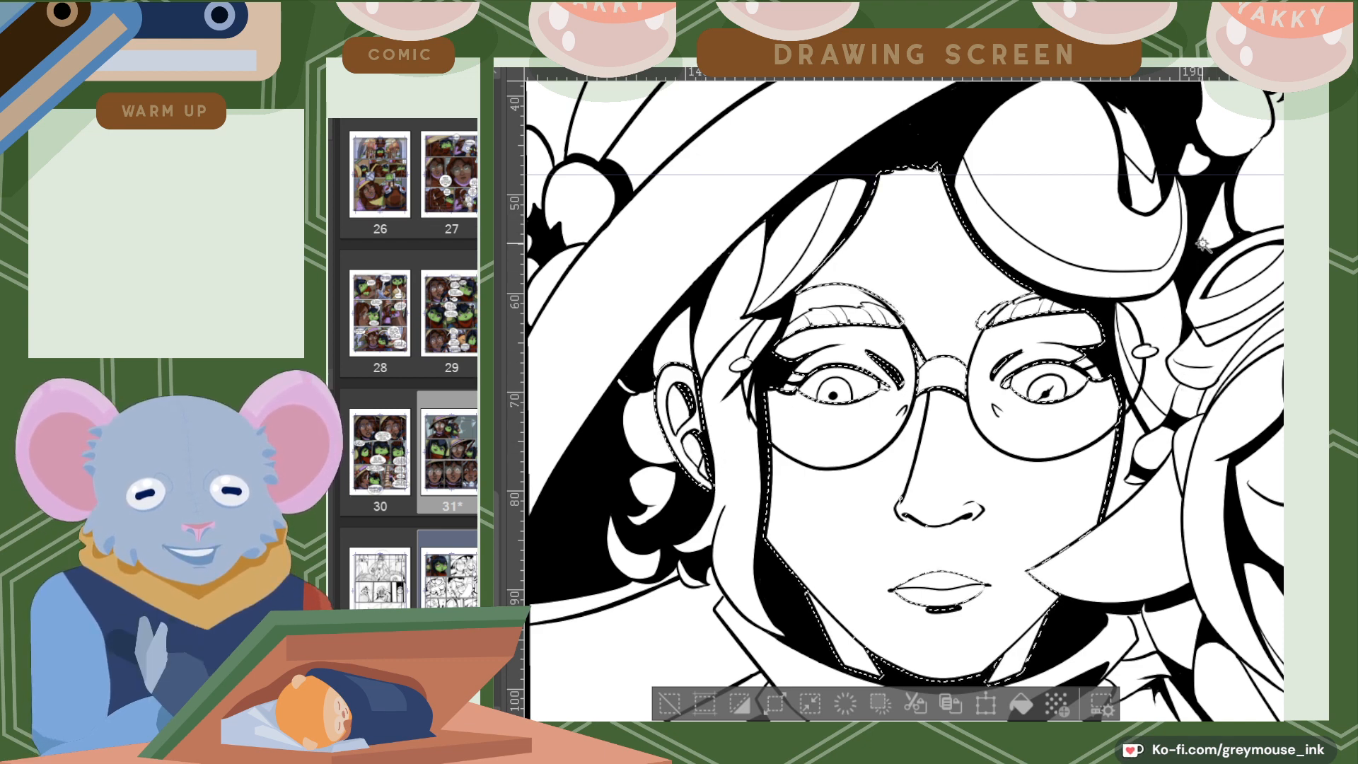
scroll(1067, 536, "down", 1)
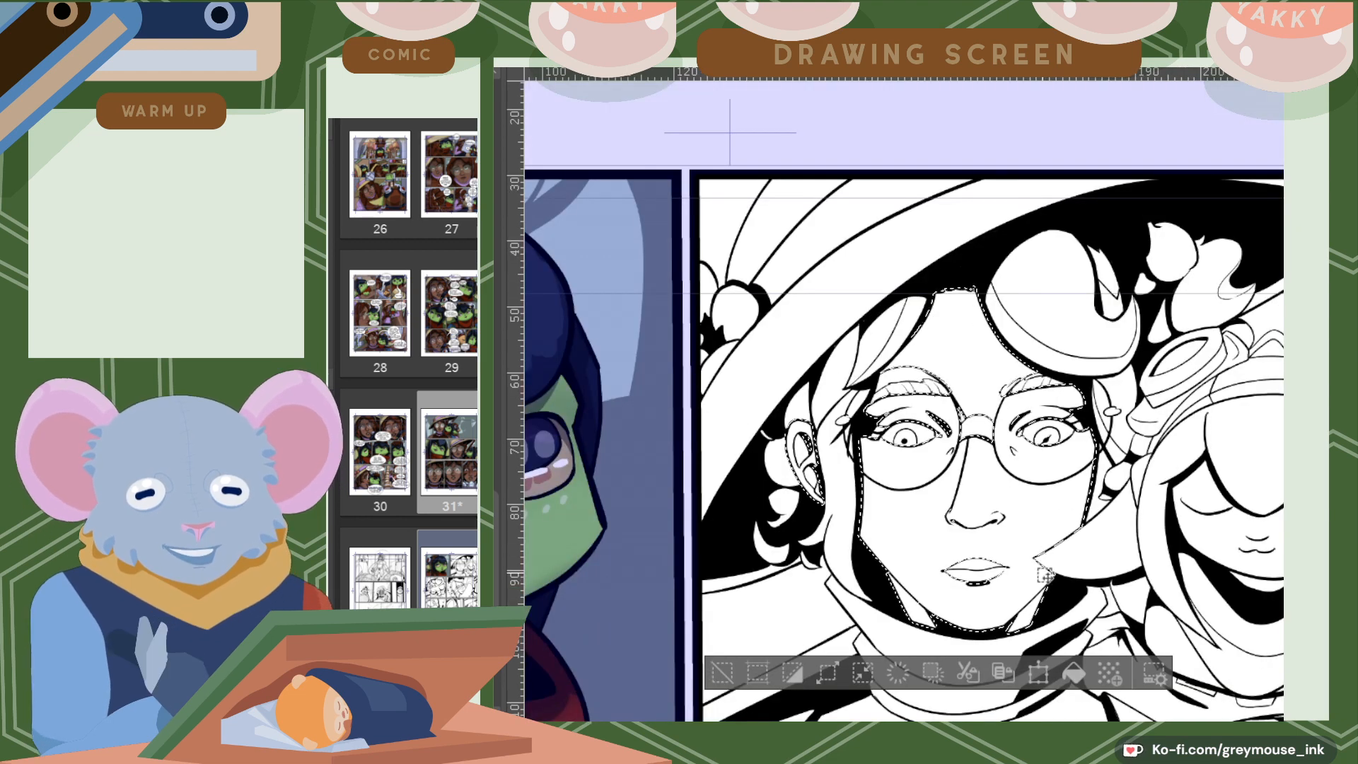
left_click(1082, 672)
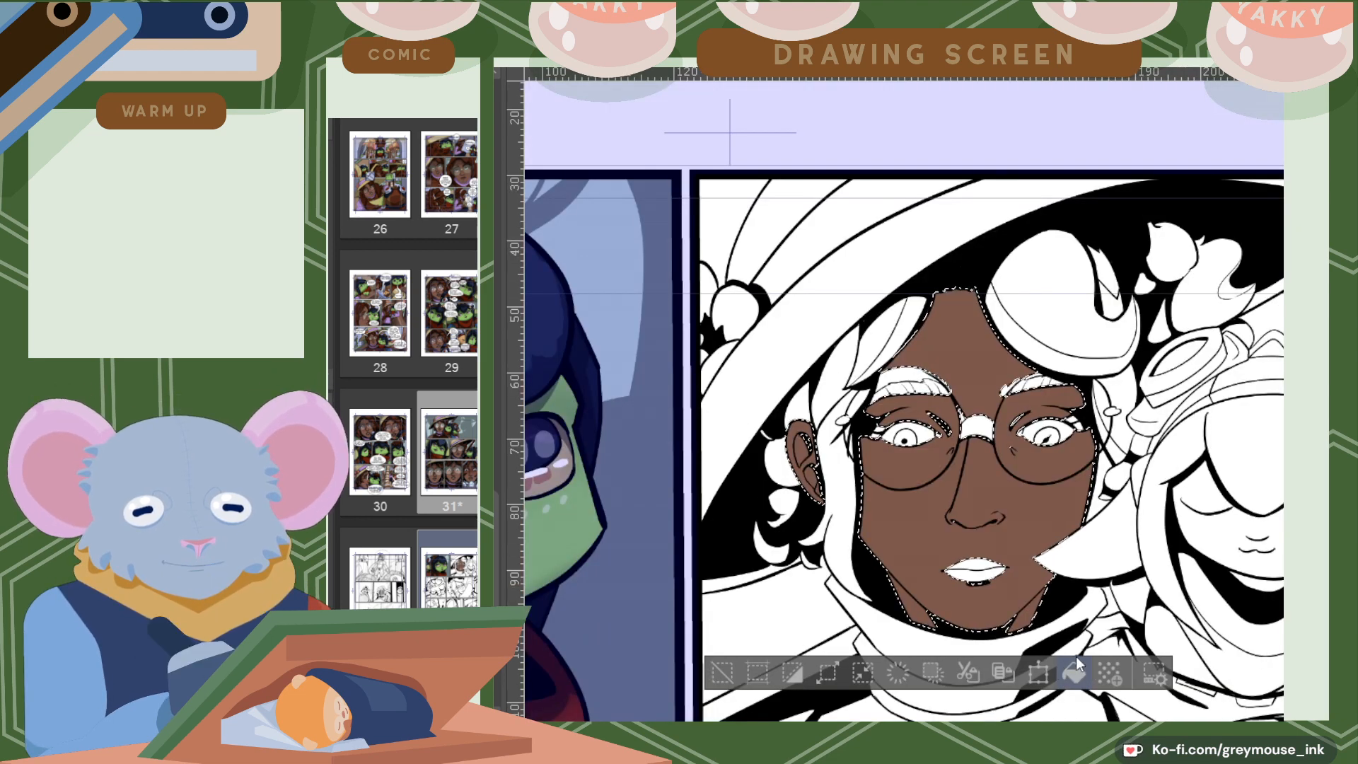
Select the woman's hair locks, curls, eyebrows, irises and lips together and fill them with dark reddish brown.
left_click(986, 576)
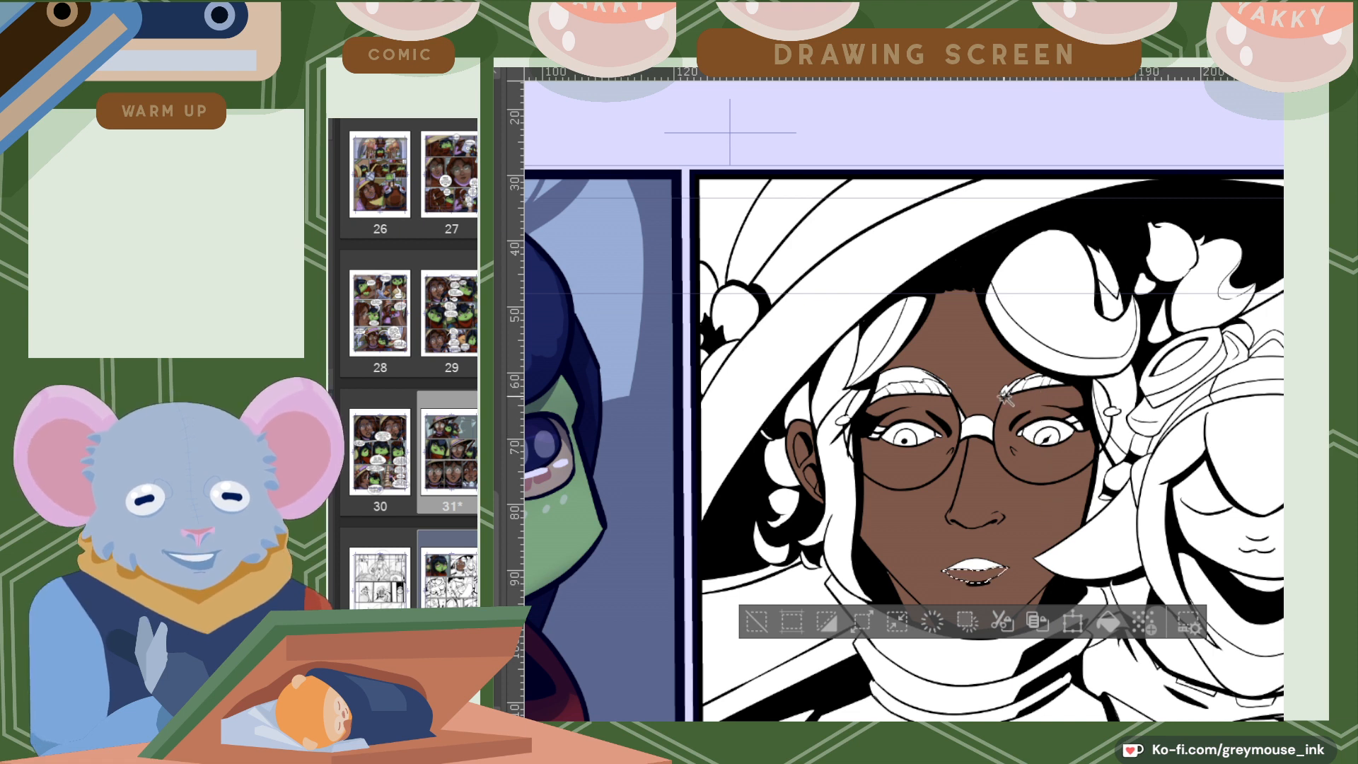
left_click(919, 334)
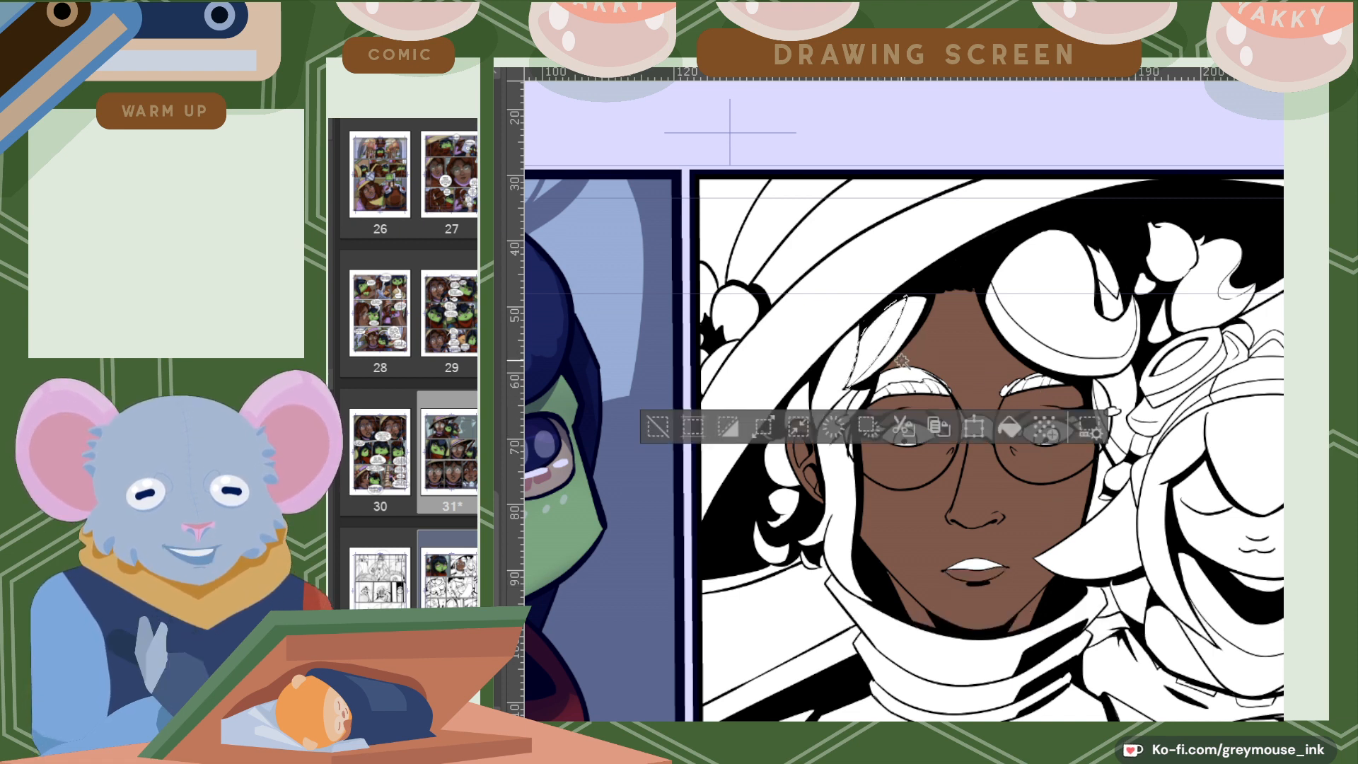
left_click(892, 347)
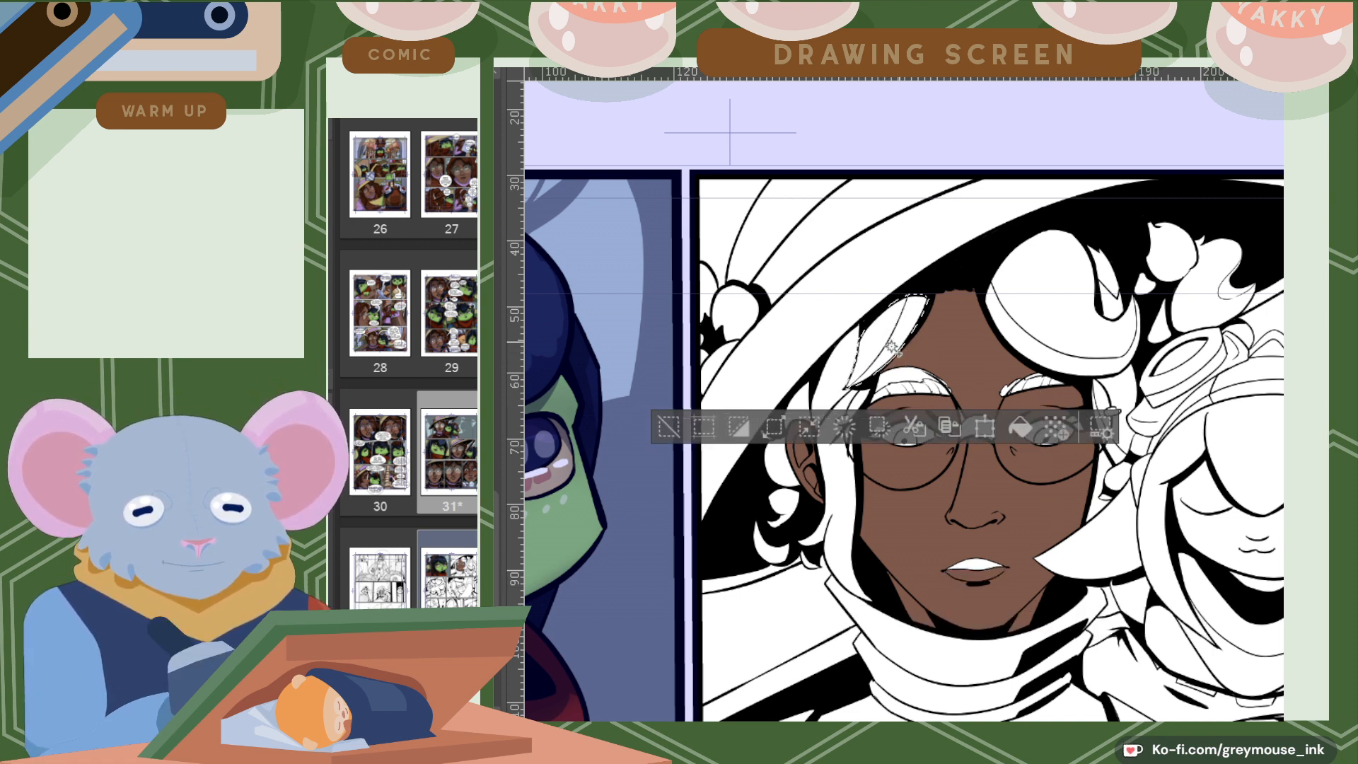
left_click(841, 416)
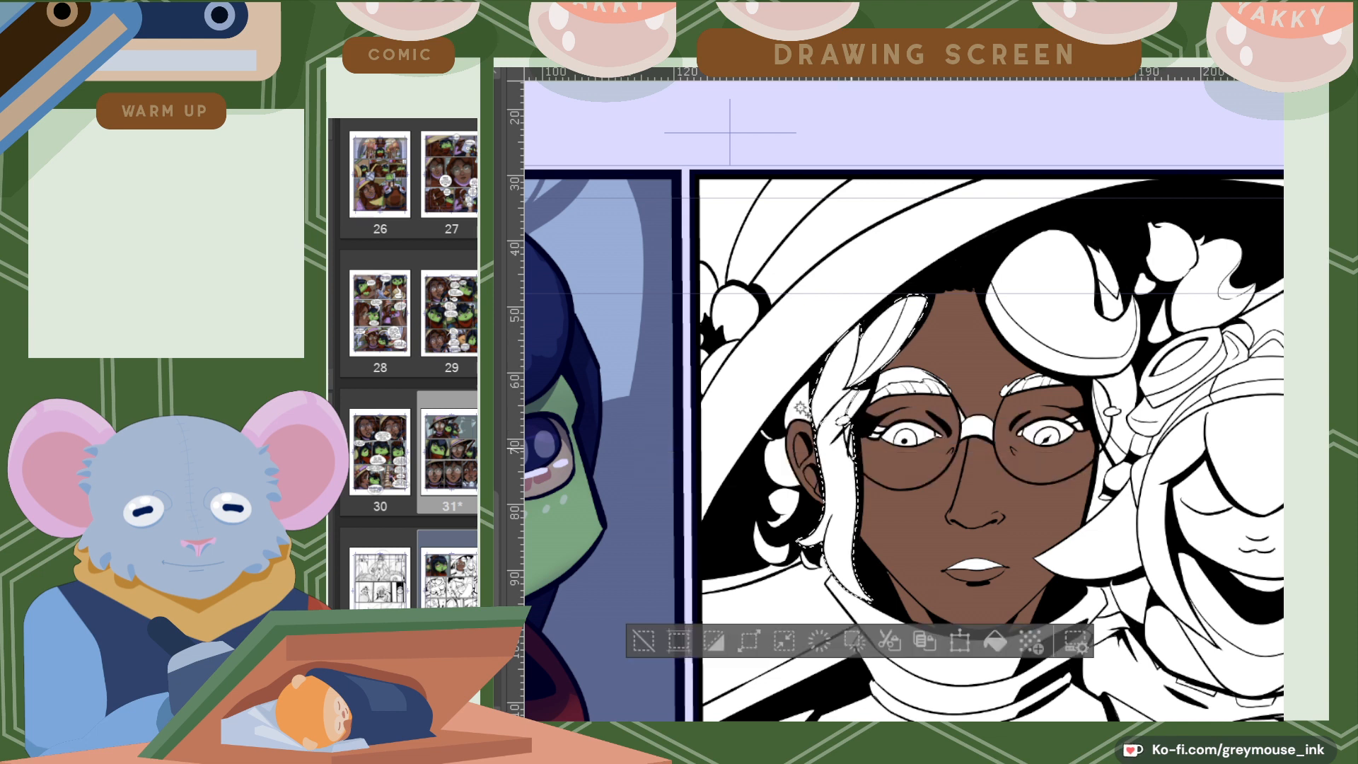
left_click(778, 463)
left_click(785, 498)
left_click(779, 546)
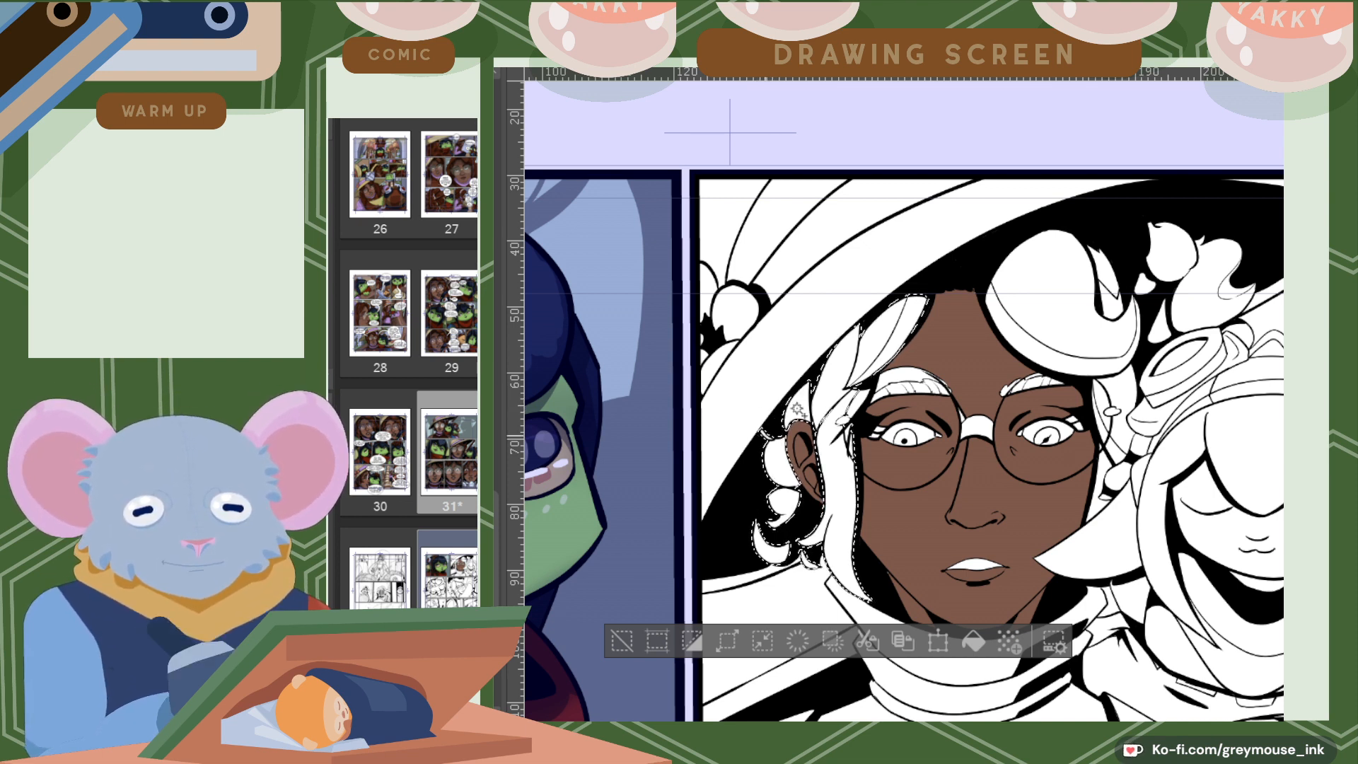
left_click(1034, 338)
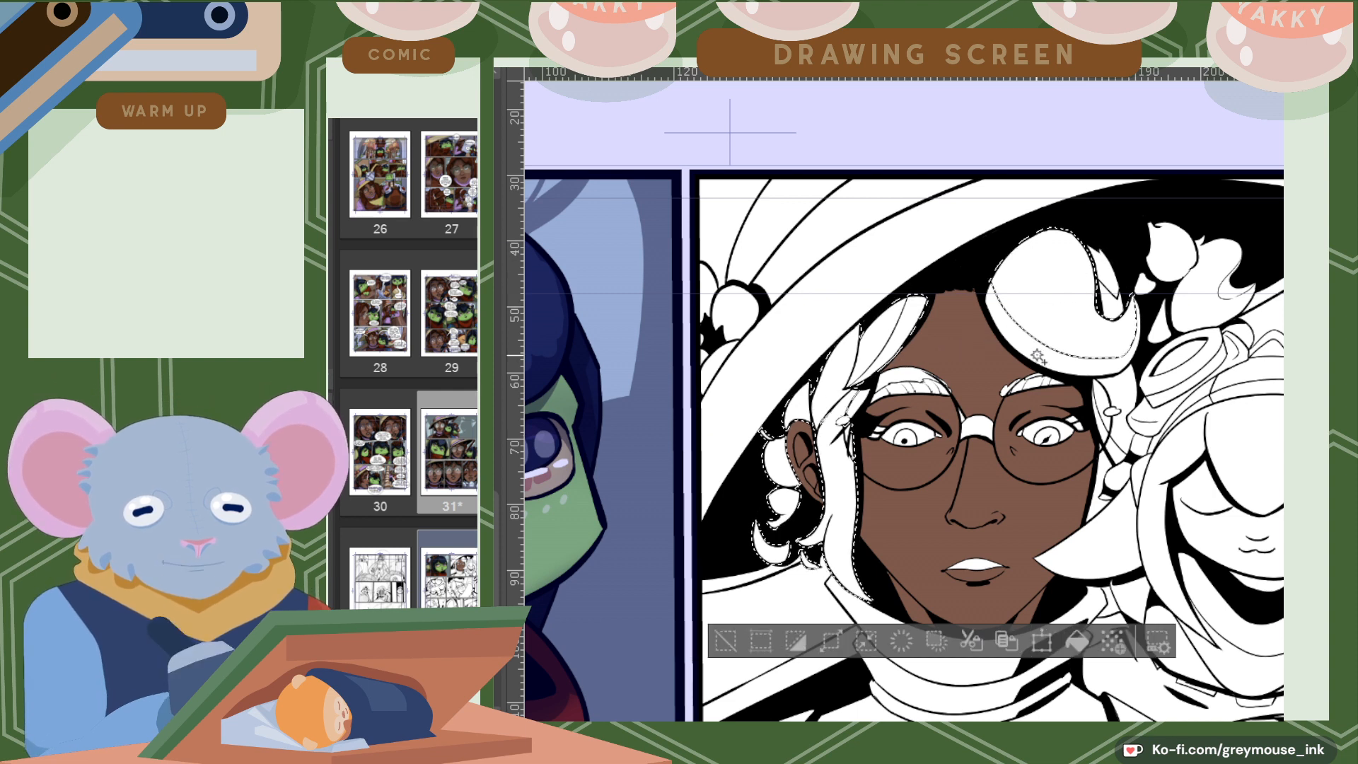
left_click(1173, 259)
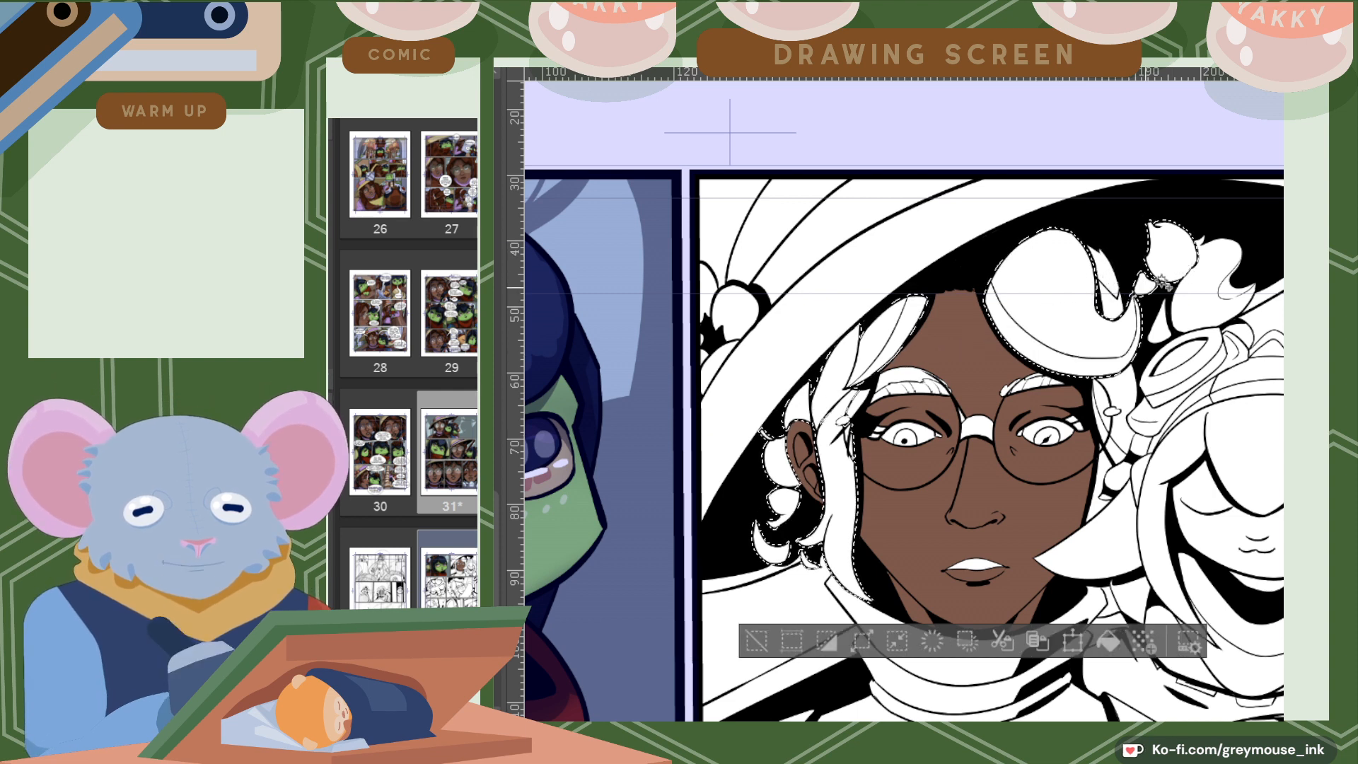
left_click(1234, 293)
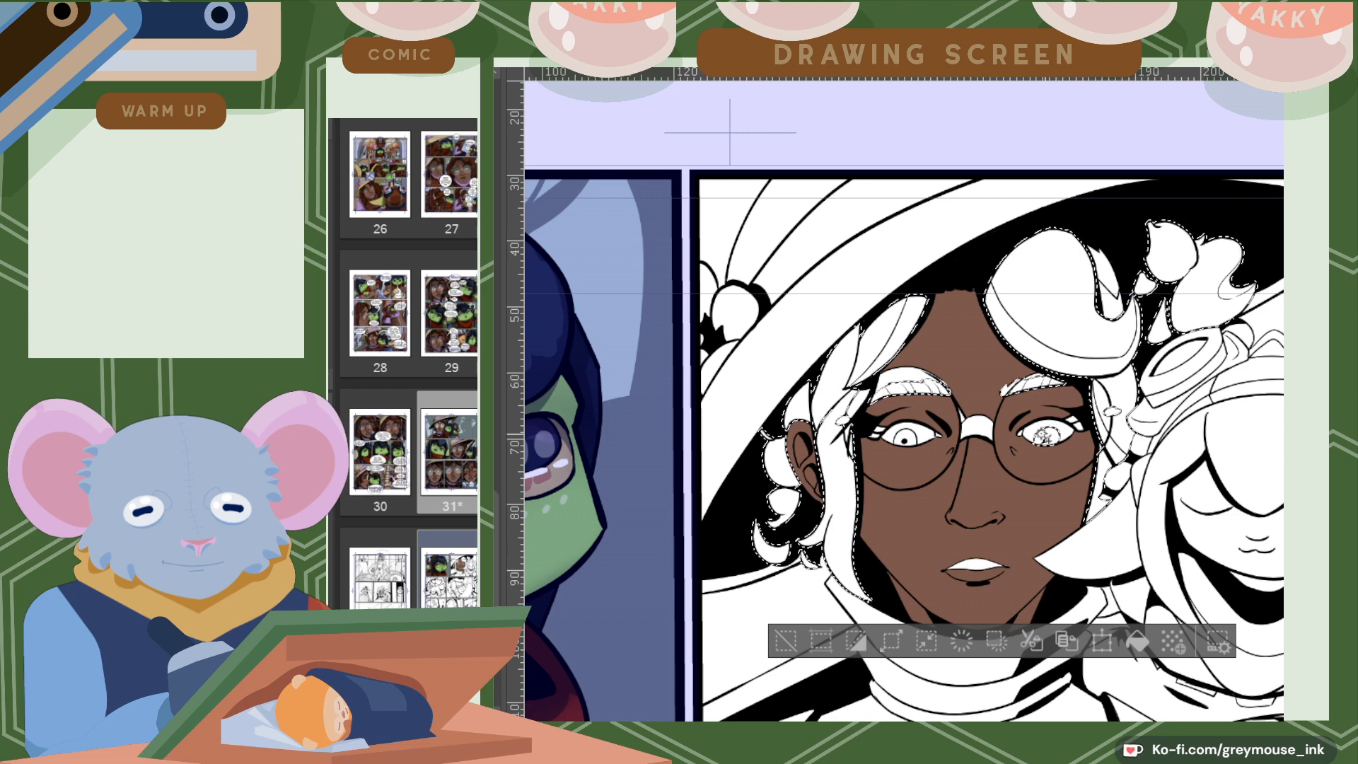
left_click(987, 564)
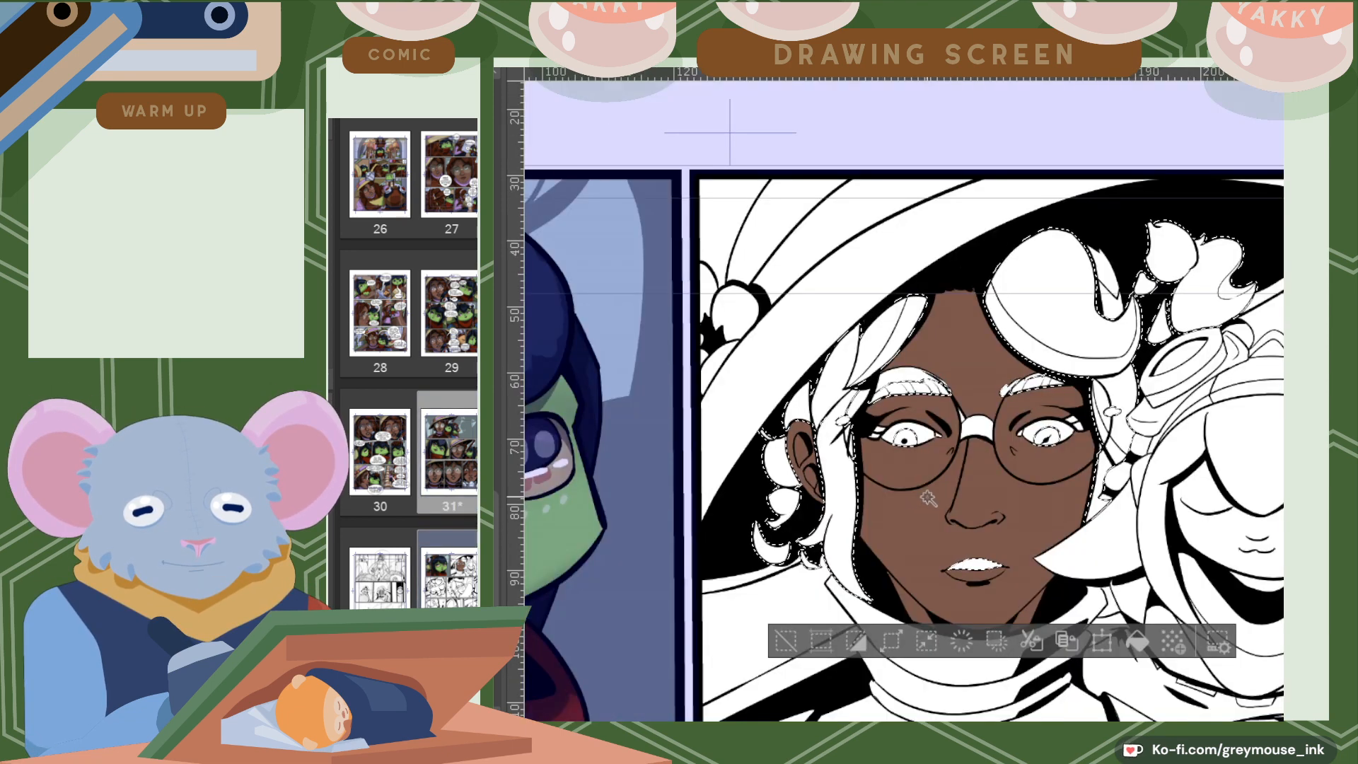
left_click(1137, 641)
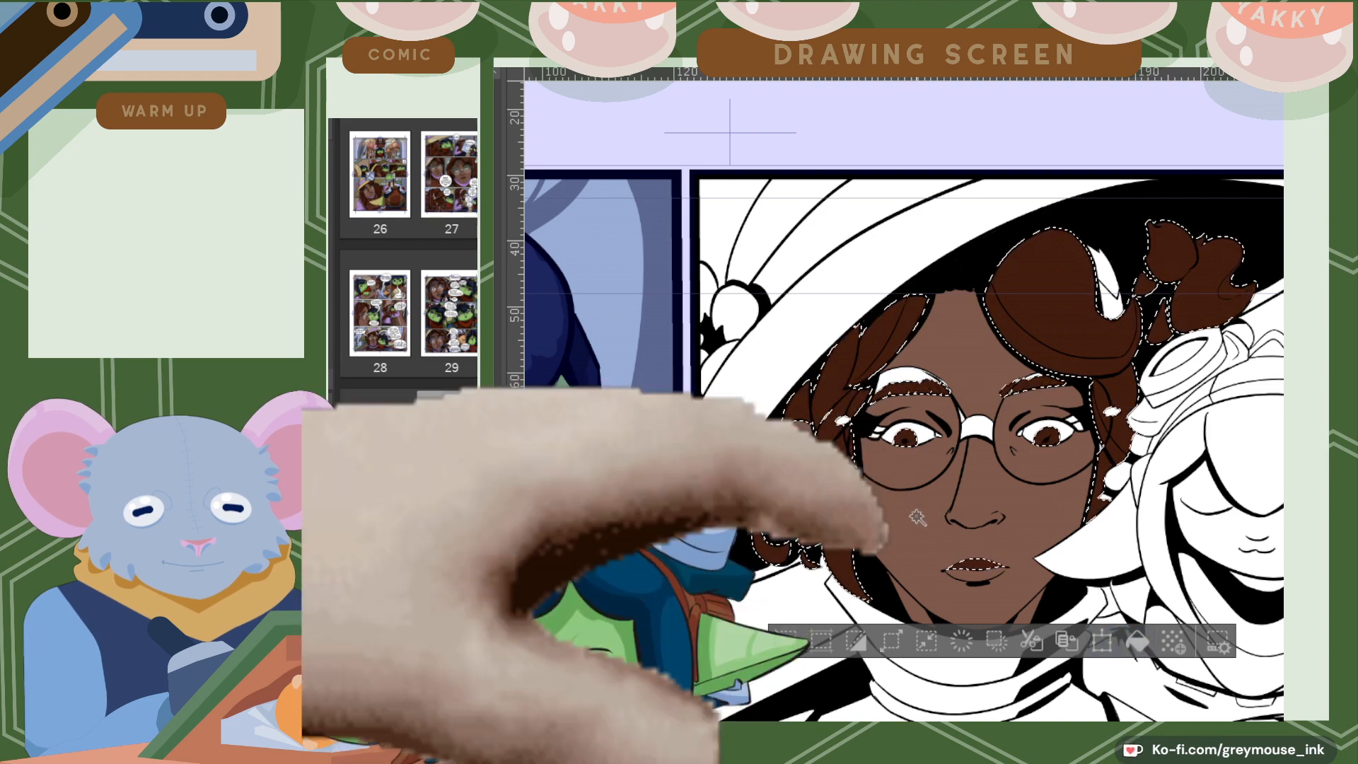
Fill the white gap above the woman's eyebrow inside the glasses rim with the sampled skin brown.
left_click(909, 375)
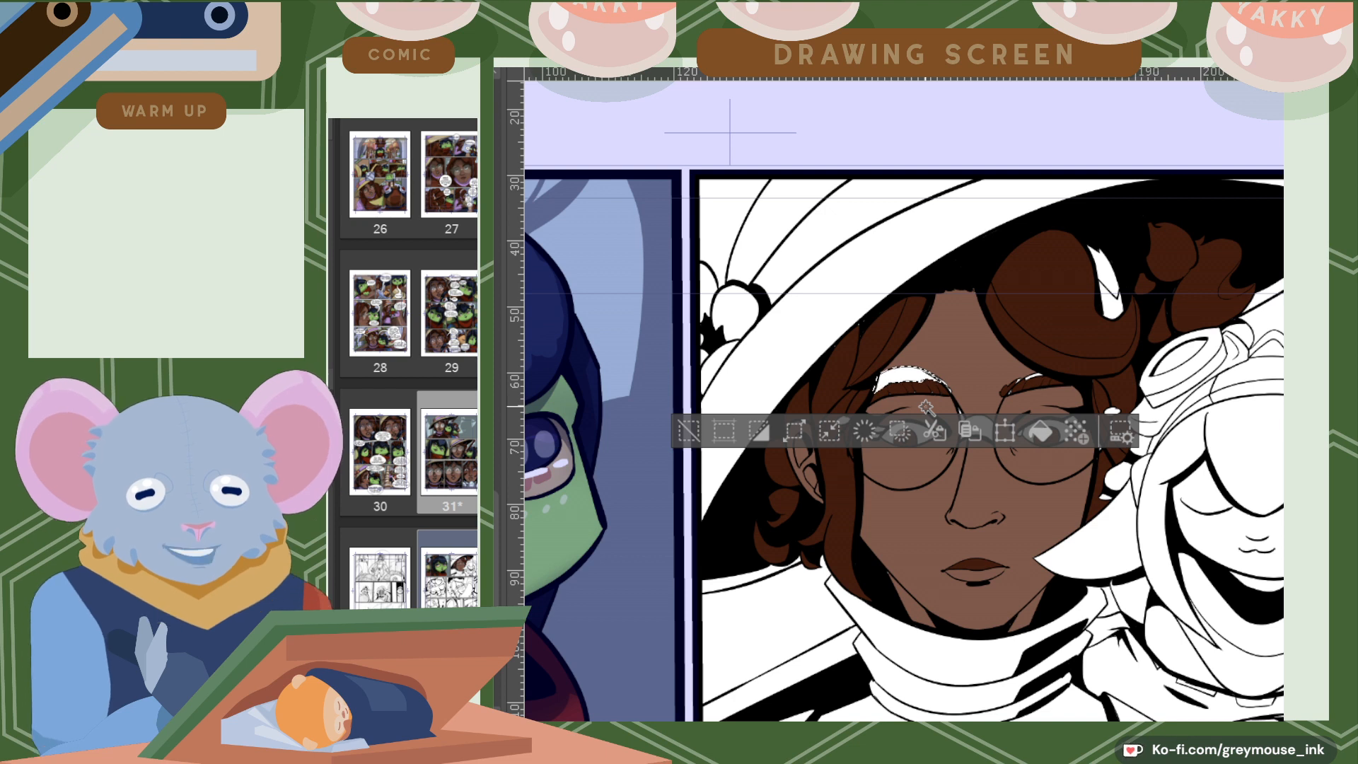
right_click(977, 359)
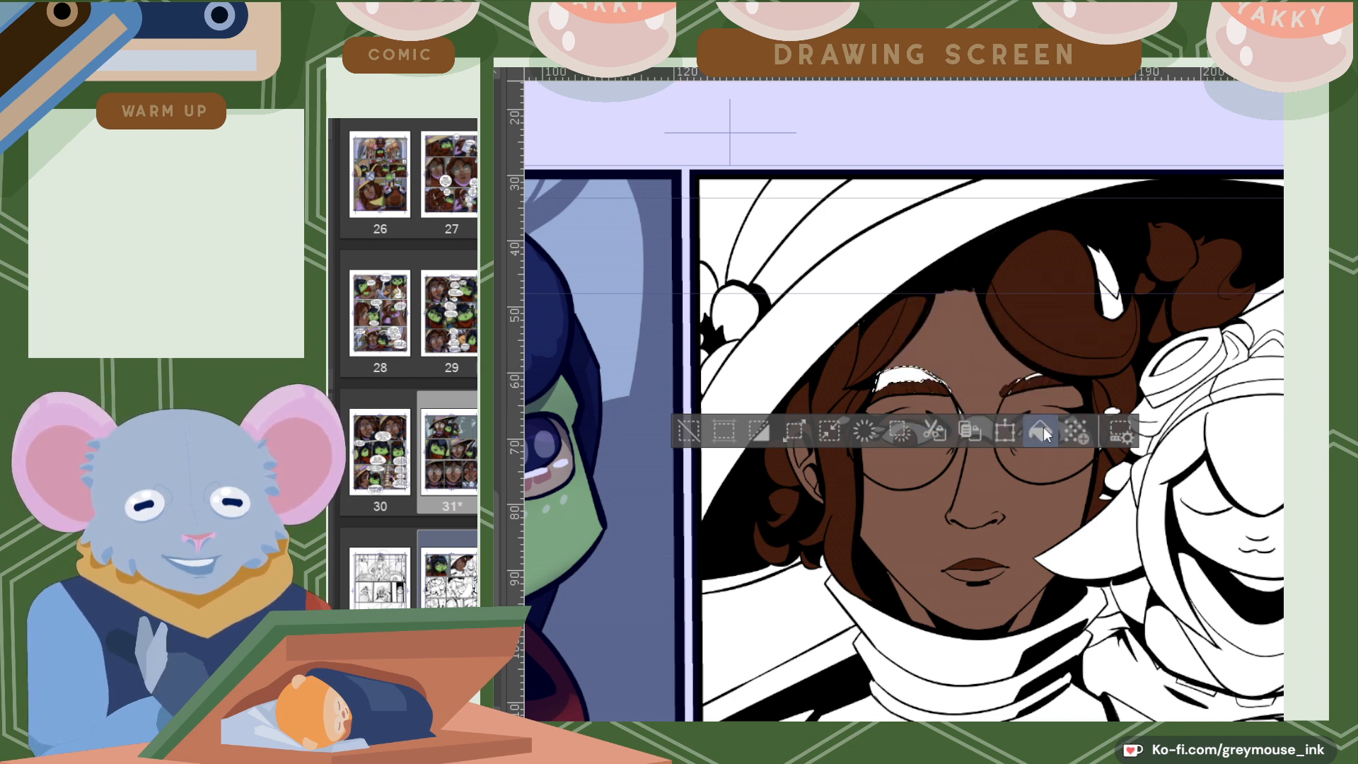
left_click(1044, 431)
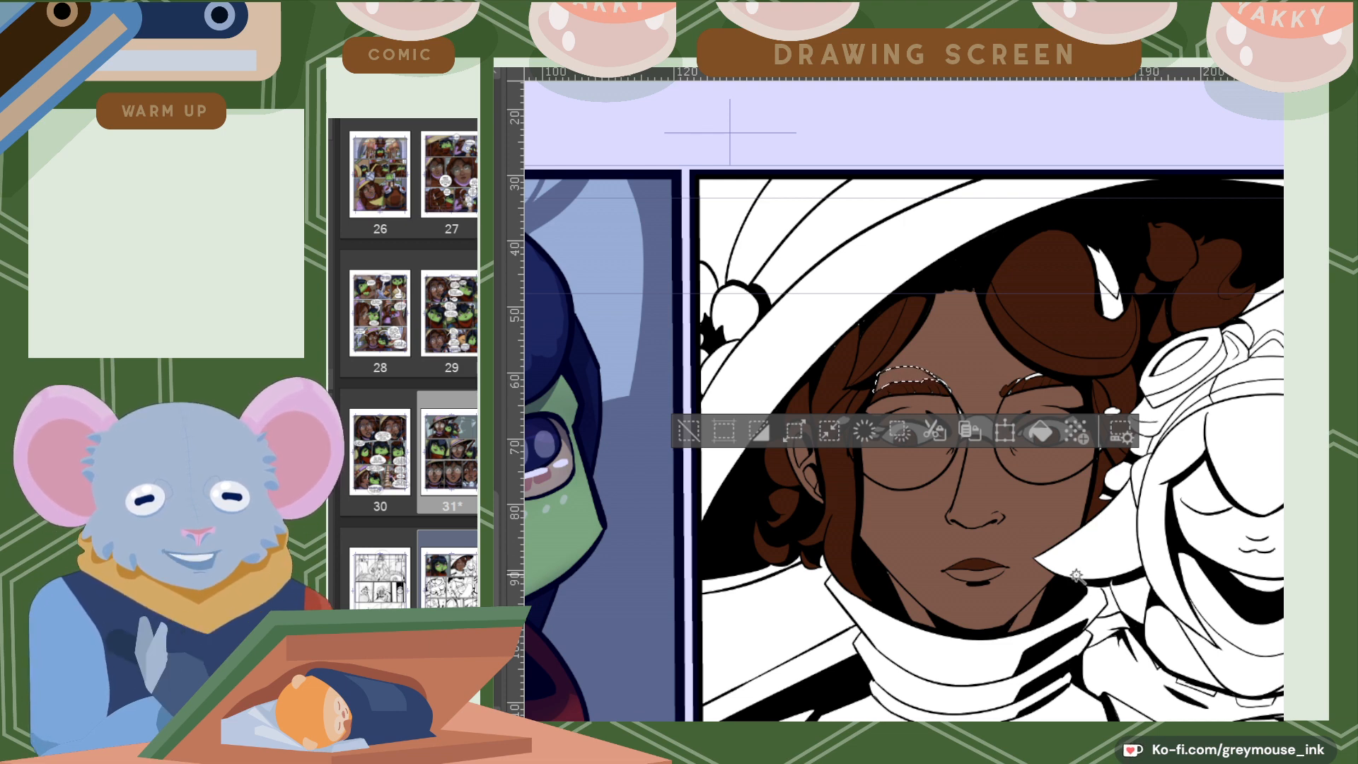
Fill the lower tip of the feather in the woman's hair with light purple, checking the other coloured page for reference.
left_click(1107, 305)
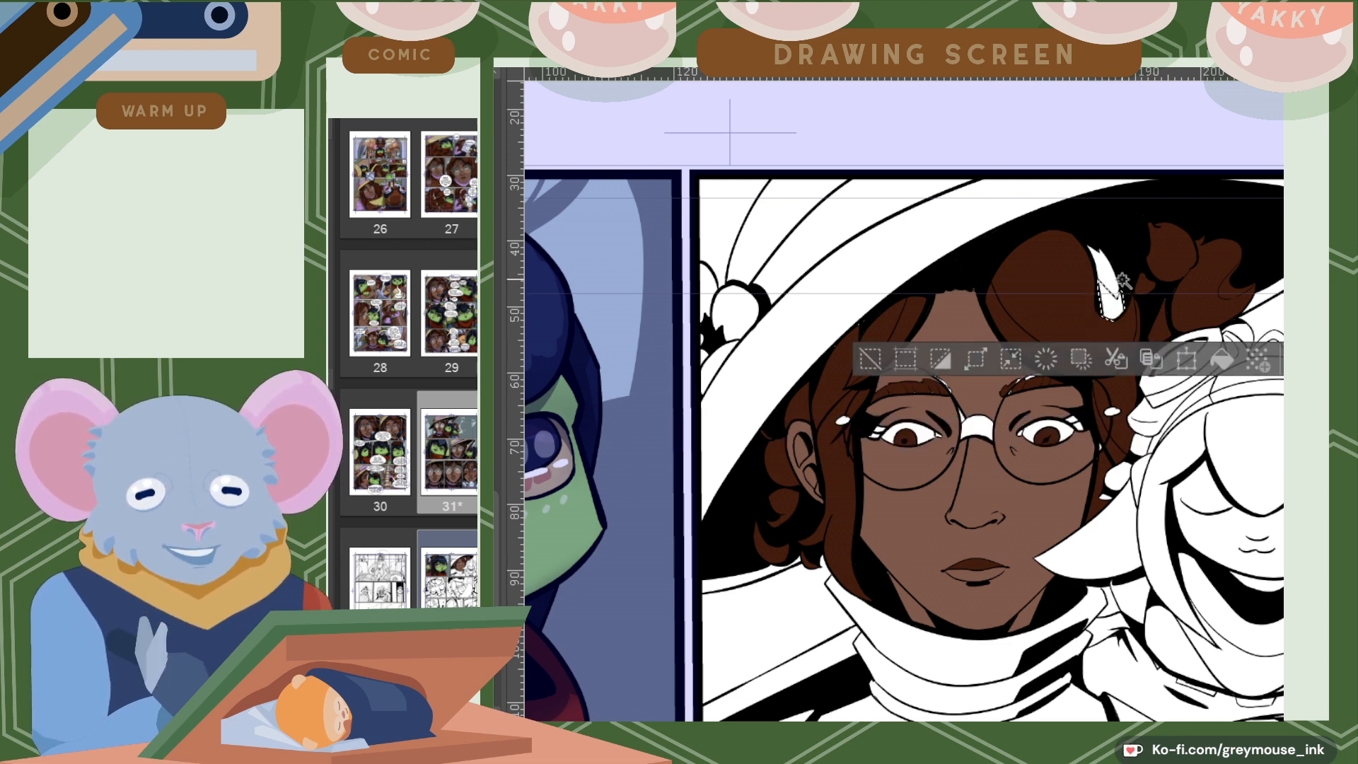
left_click(814, 61)
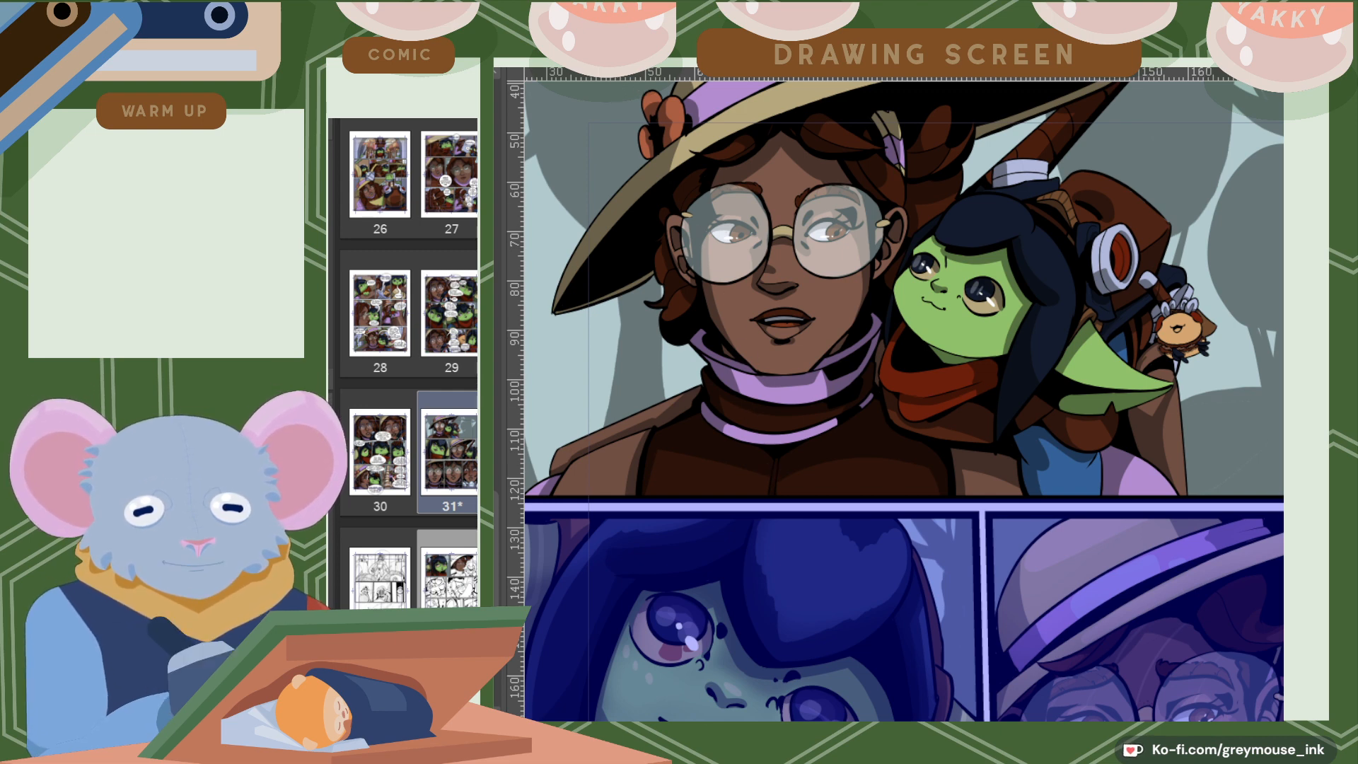
left_click(640, 62)
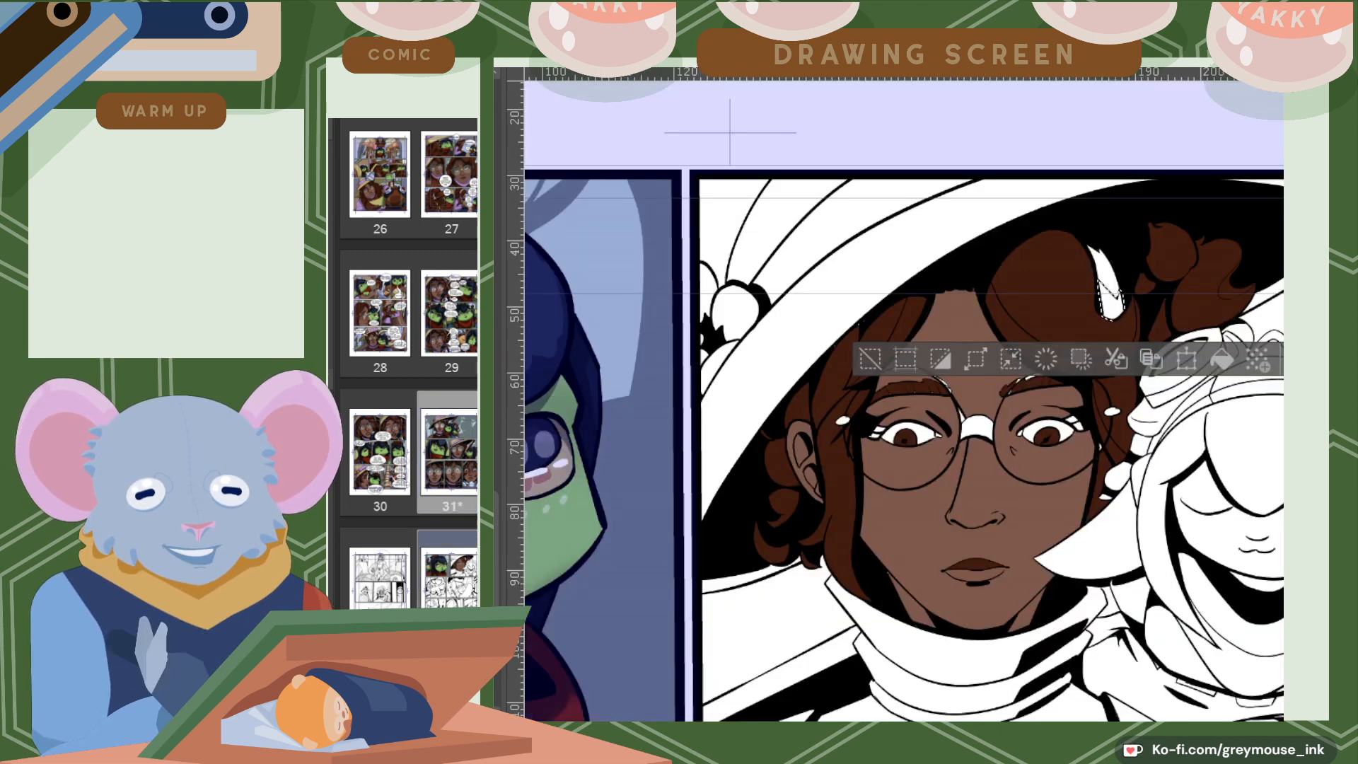
left_click(1224, 362)
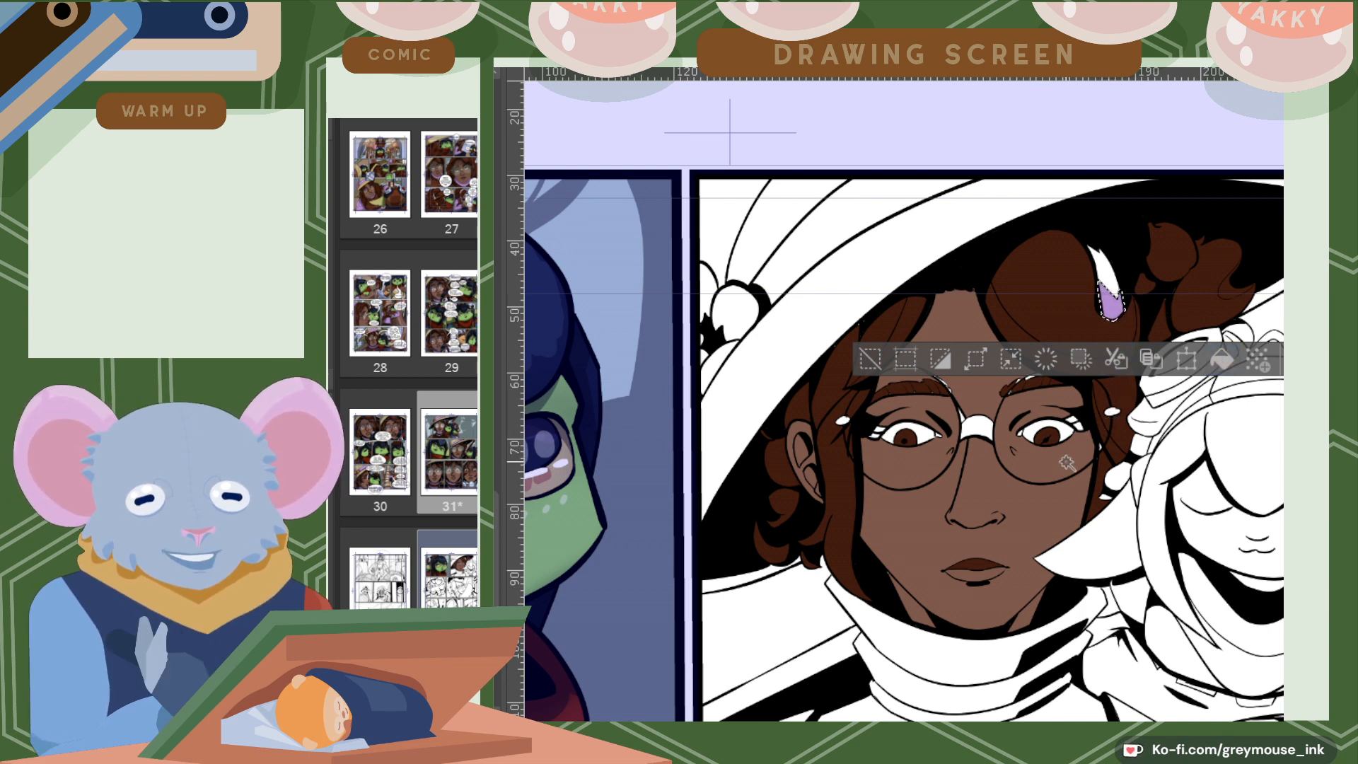
Fill the woman's hat band and the upper and lower bands of her turtleneck collar with light purple.
scroll(1014, 442, "down", 1)
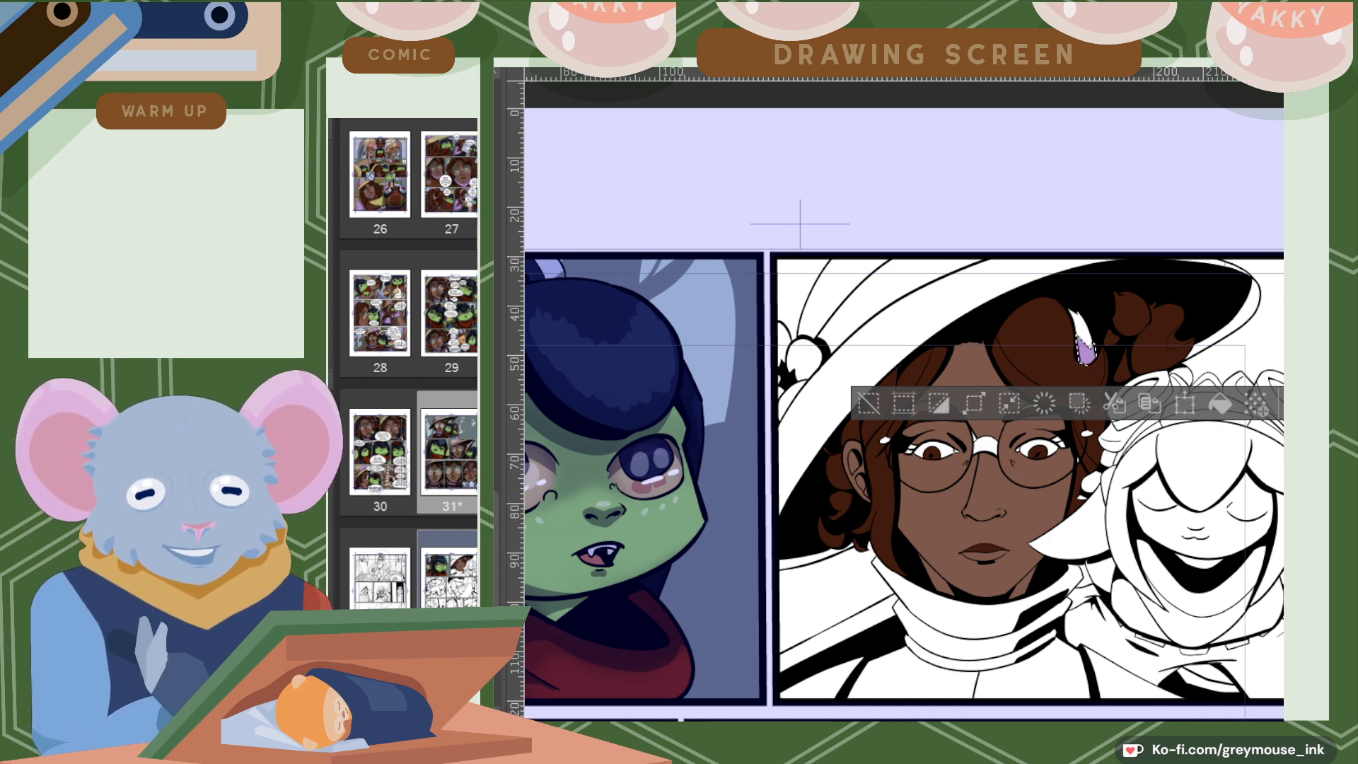
scroll(976, 283, "down", 3)
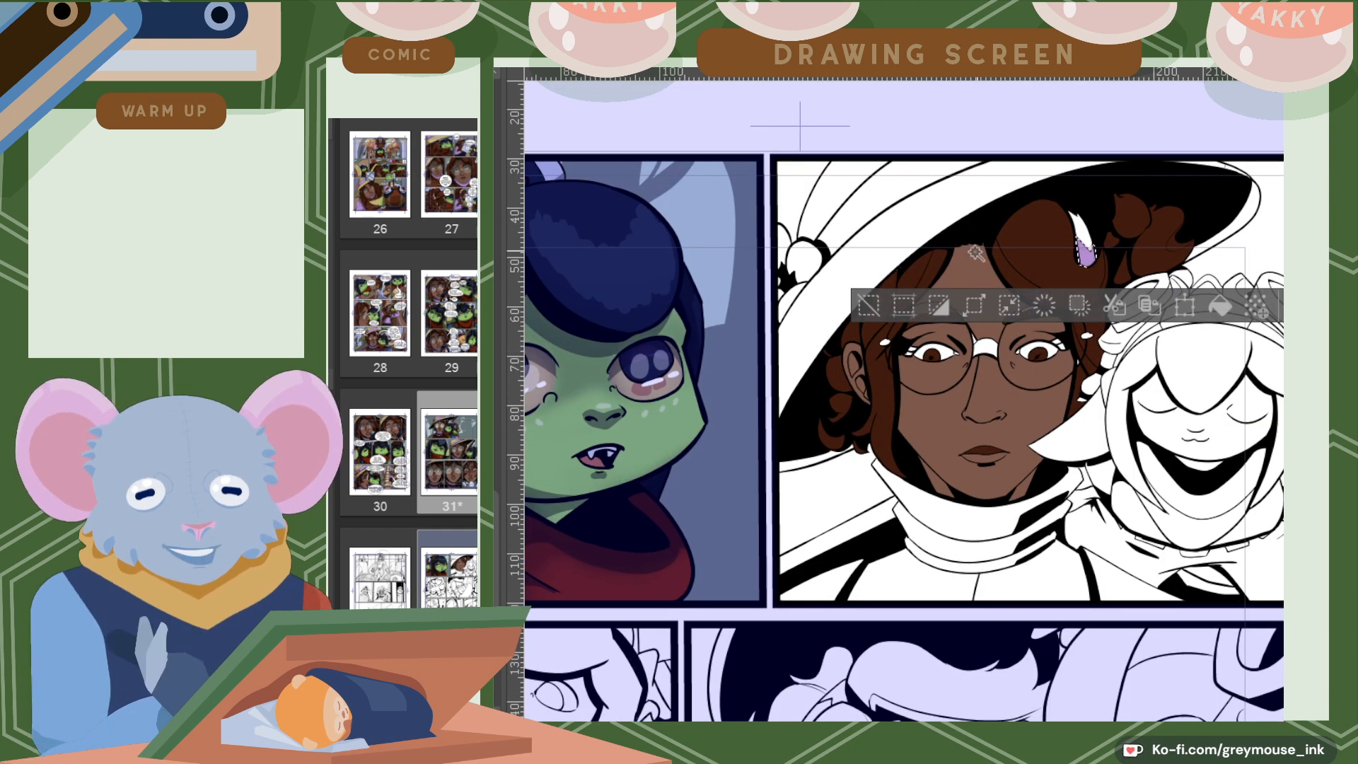
left_click(897, 189)
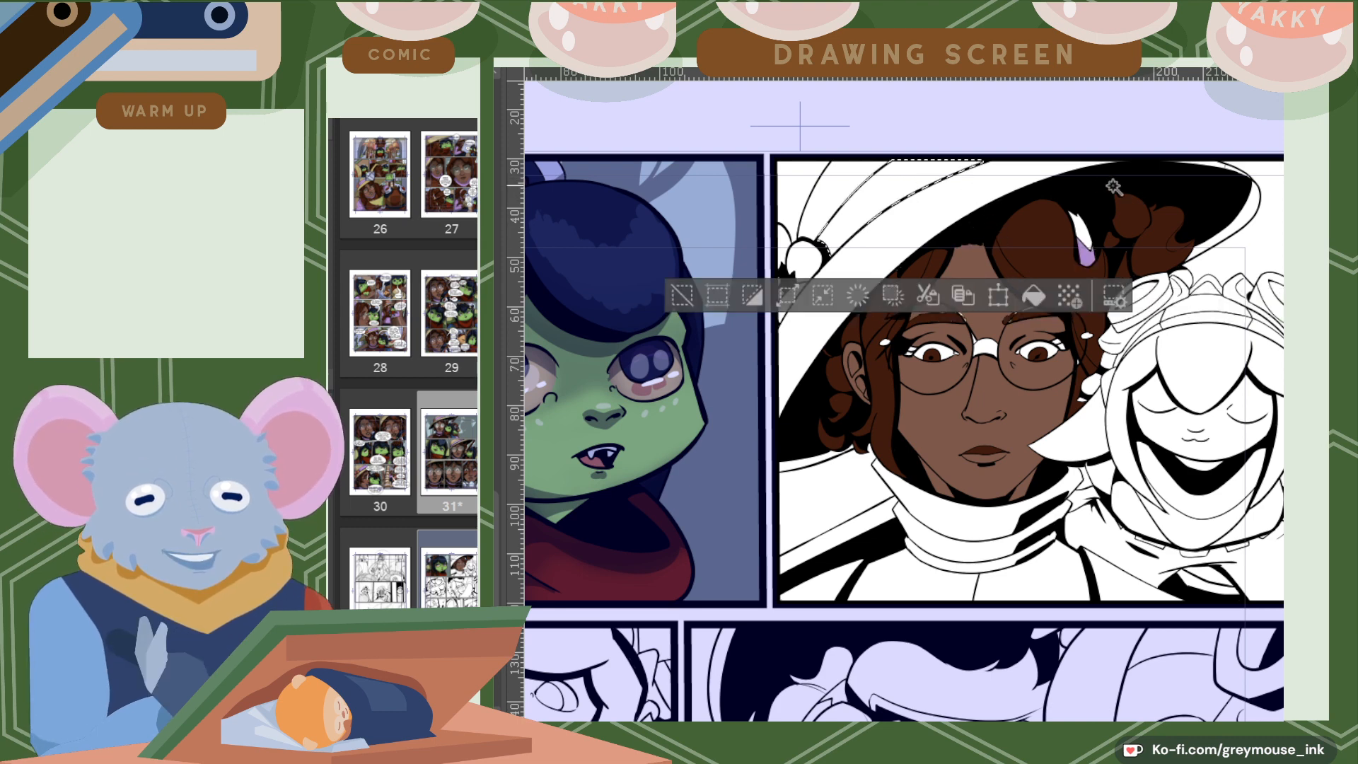
left_click(986, 522)
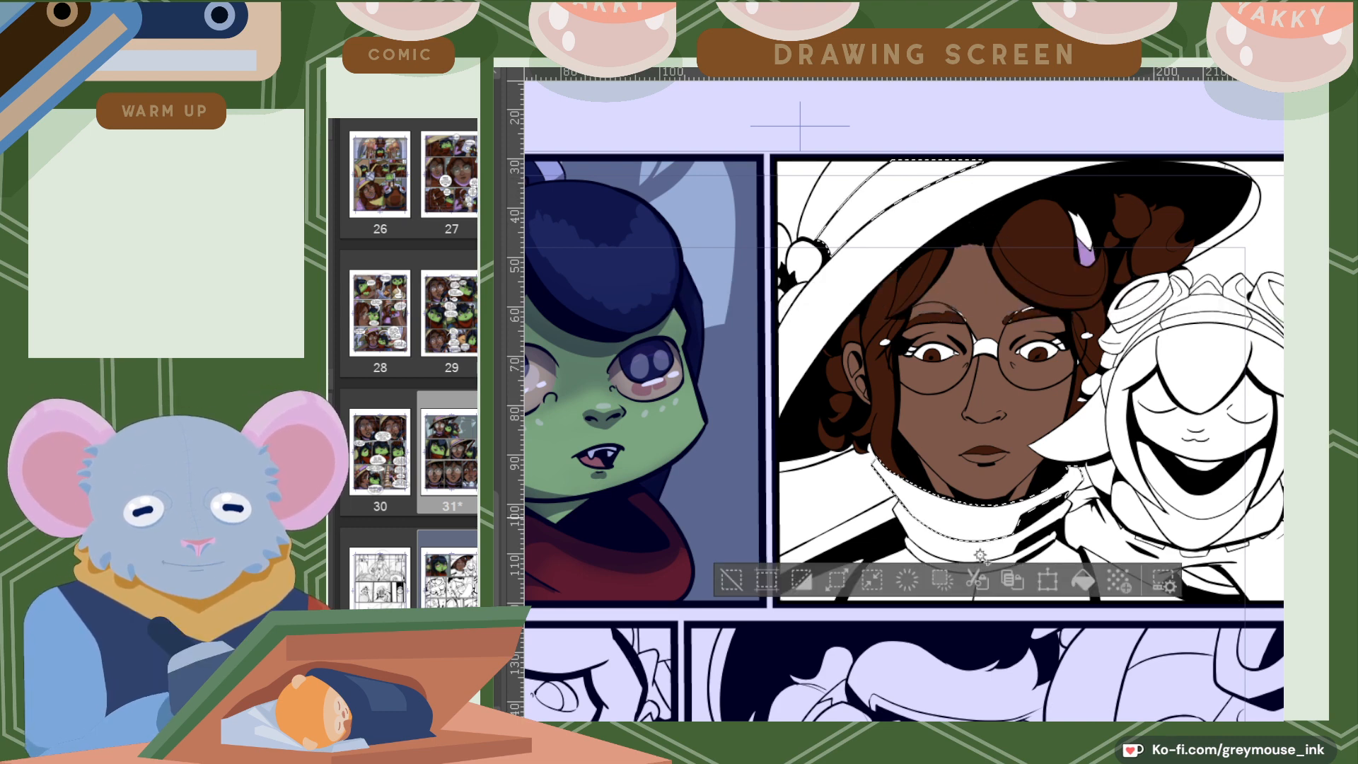
left_click(1041, 547)
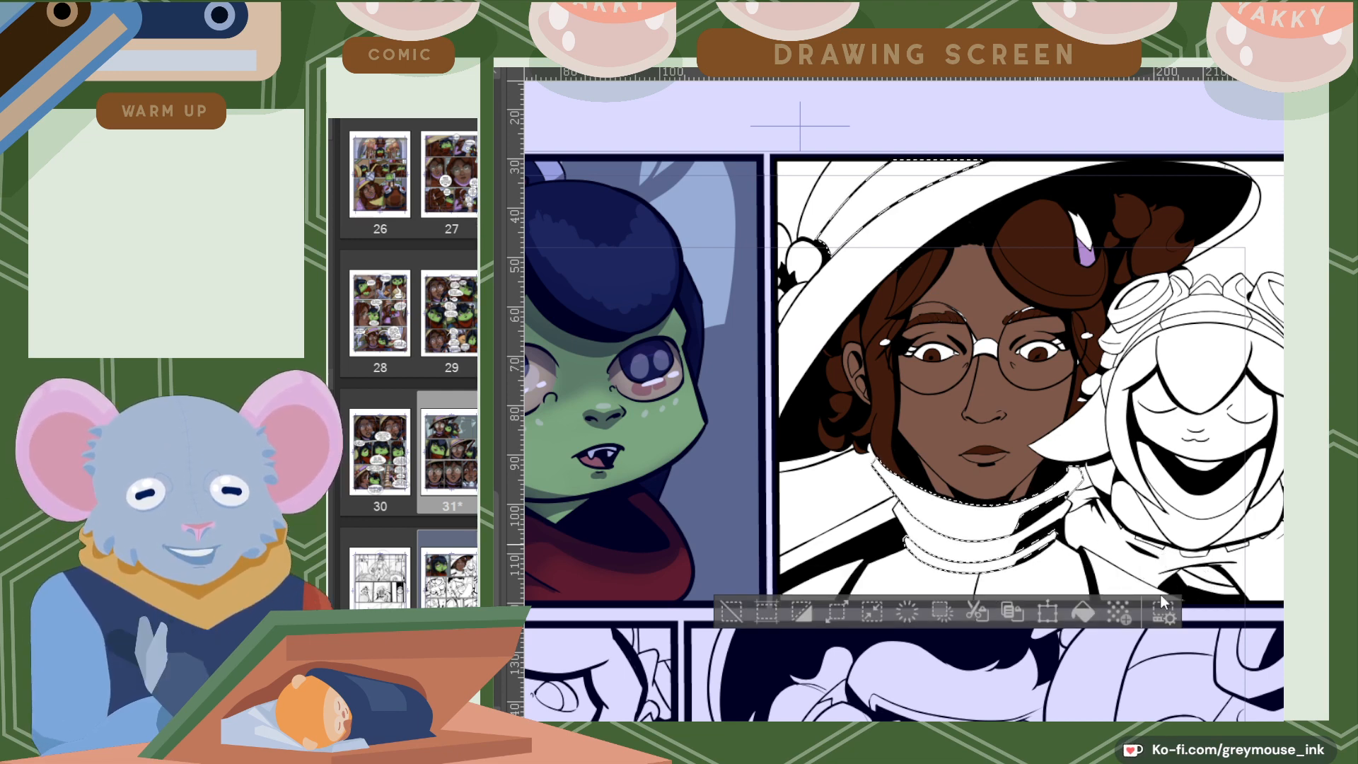
left_click(1082, 612)
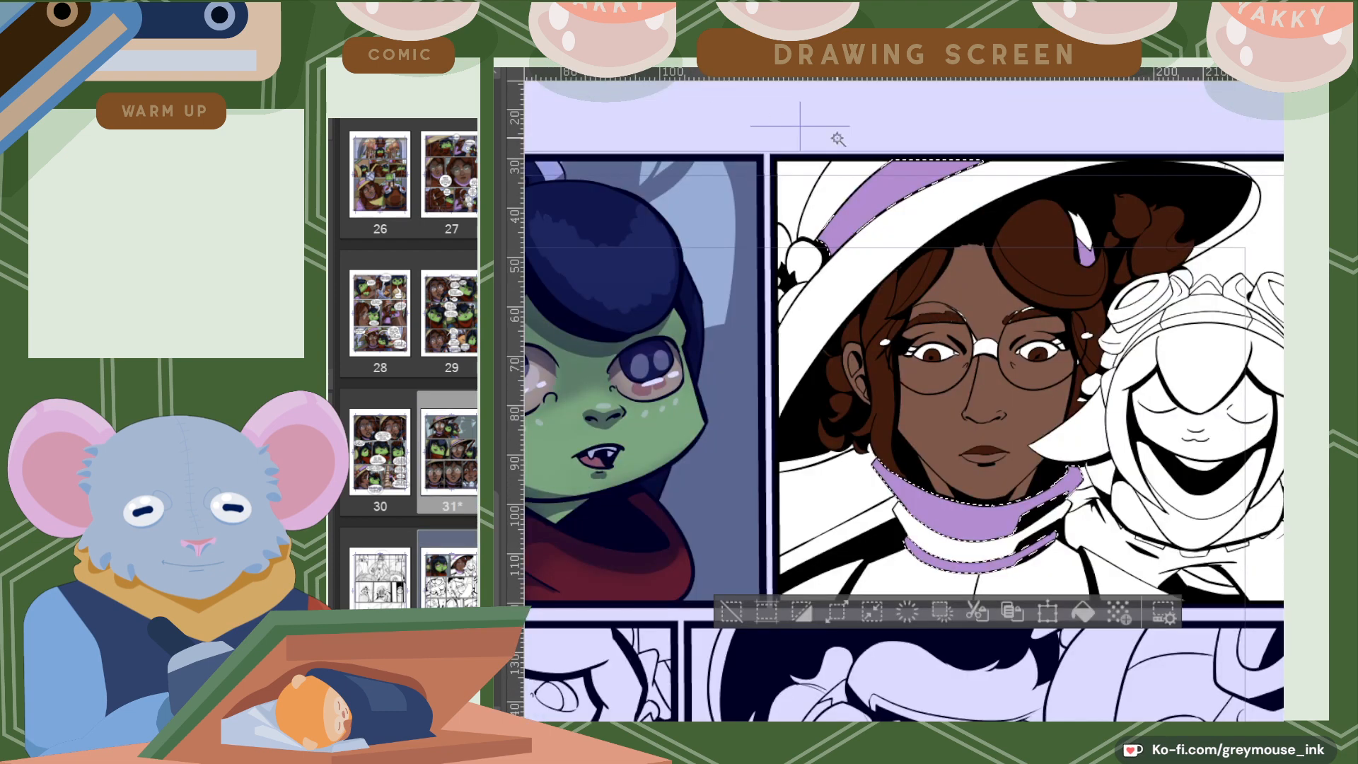
Fill the glasses bridge, both side hinges and the upper part of the hair feather with tan.
left_click(991, 348)
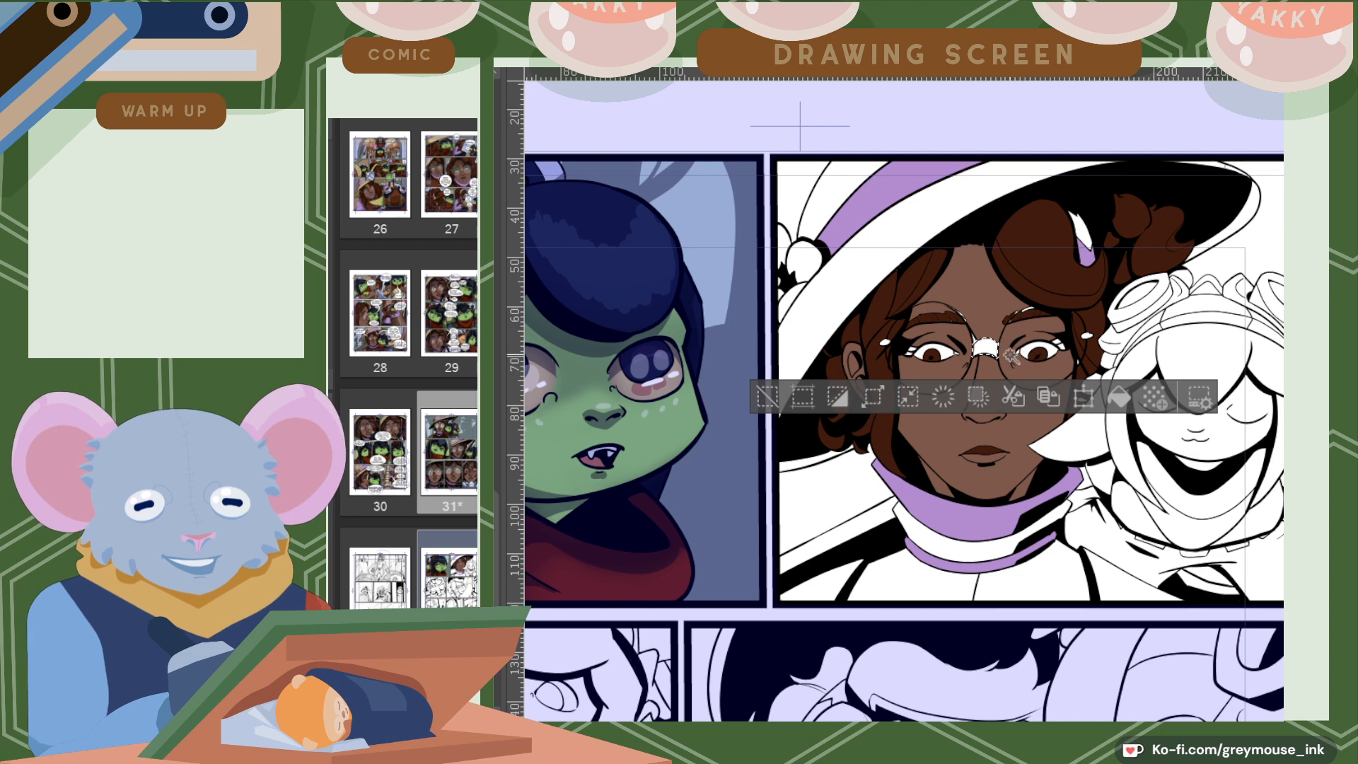
left_click(885, 342, "shift")
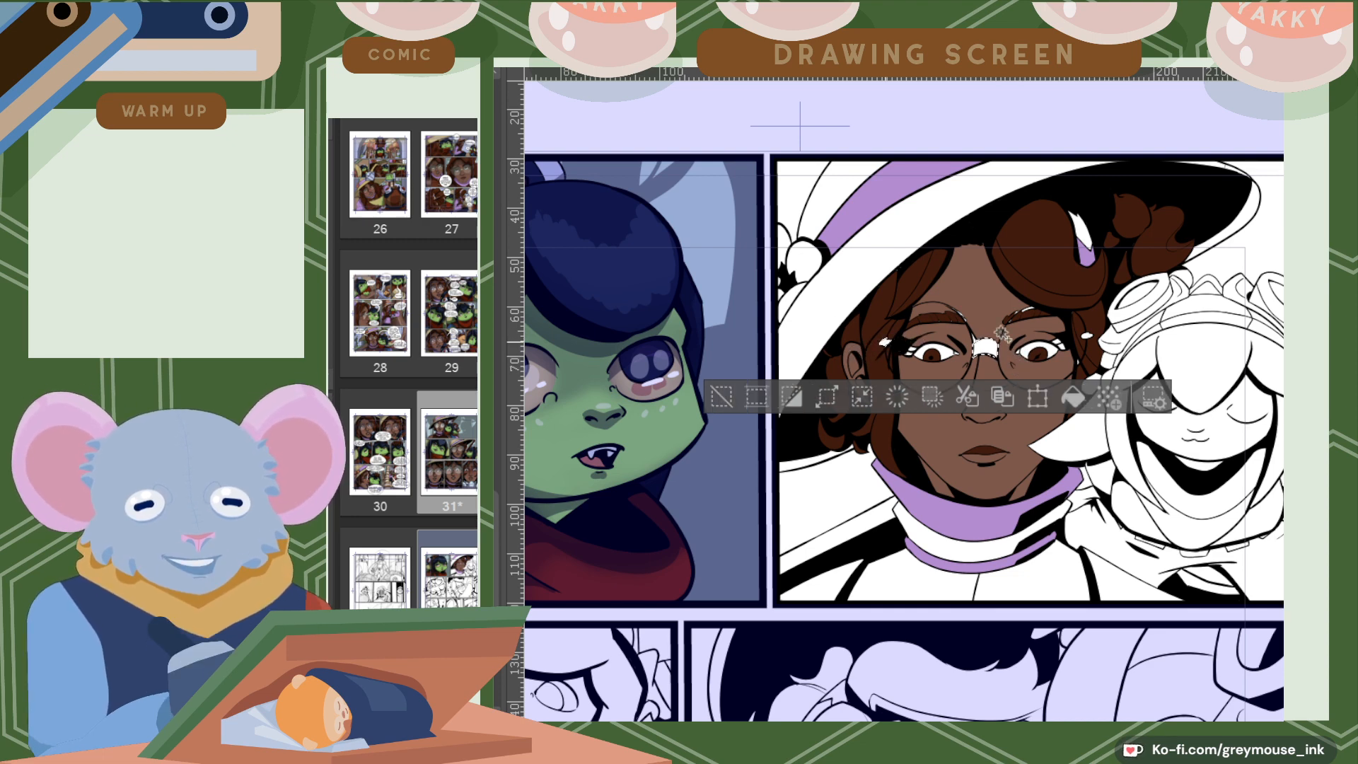
left_click(1085, 336, "shift")
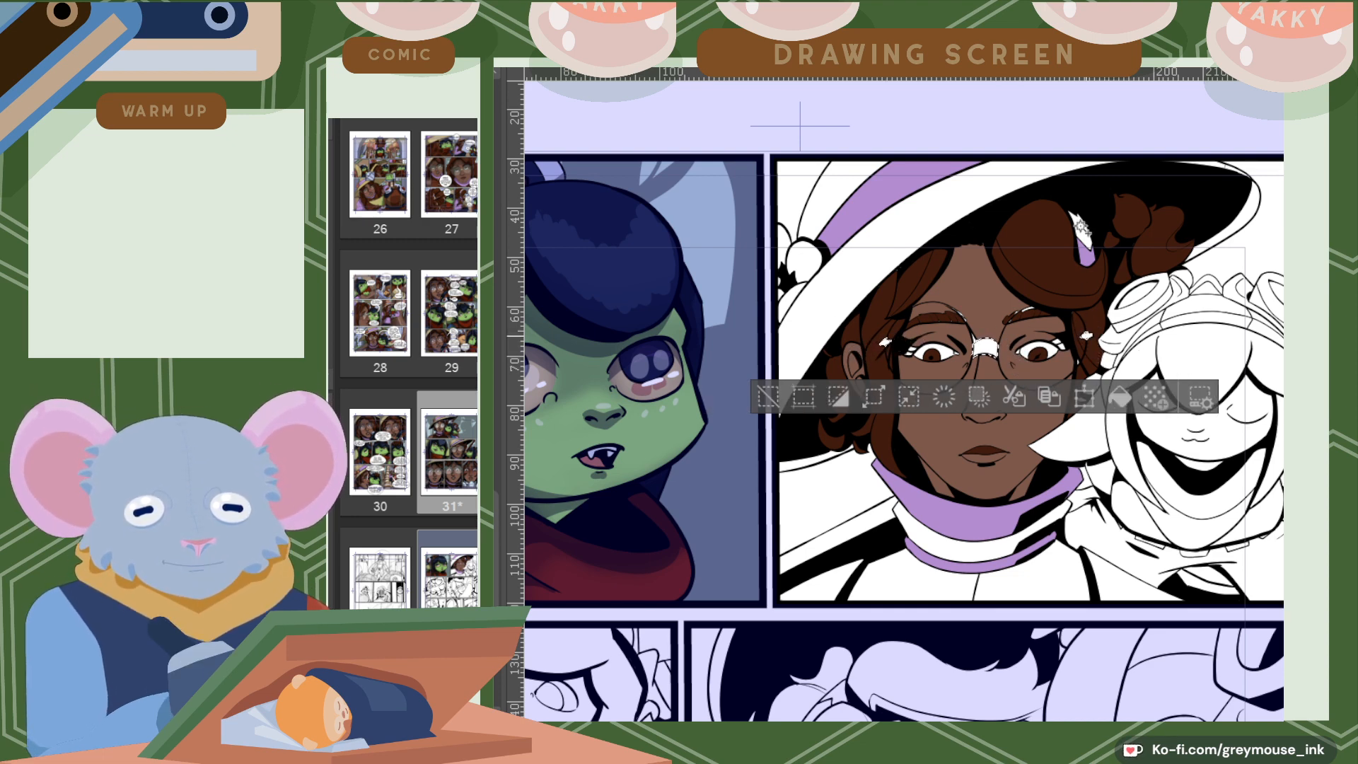
left_click(1081, 231, "shift")
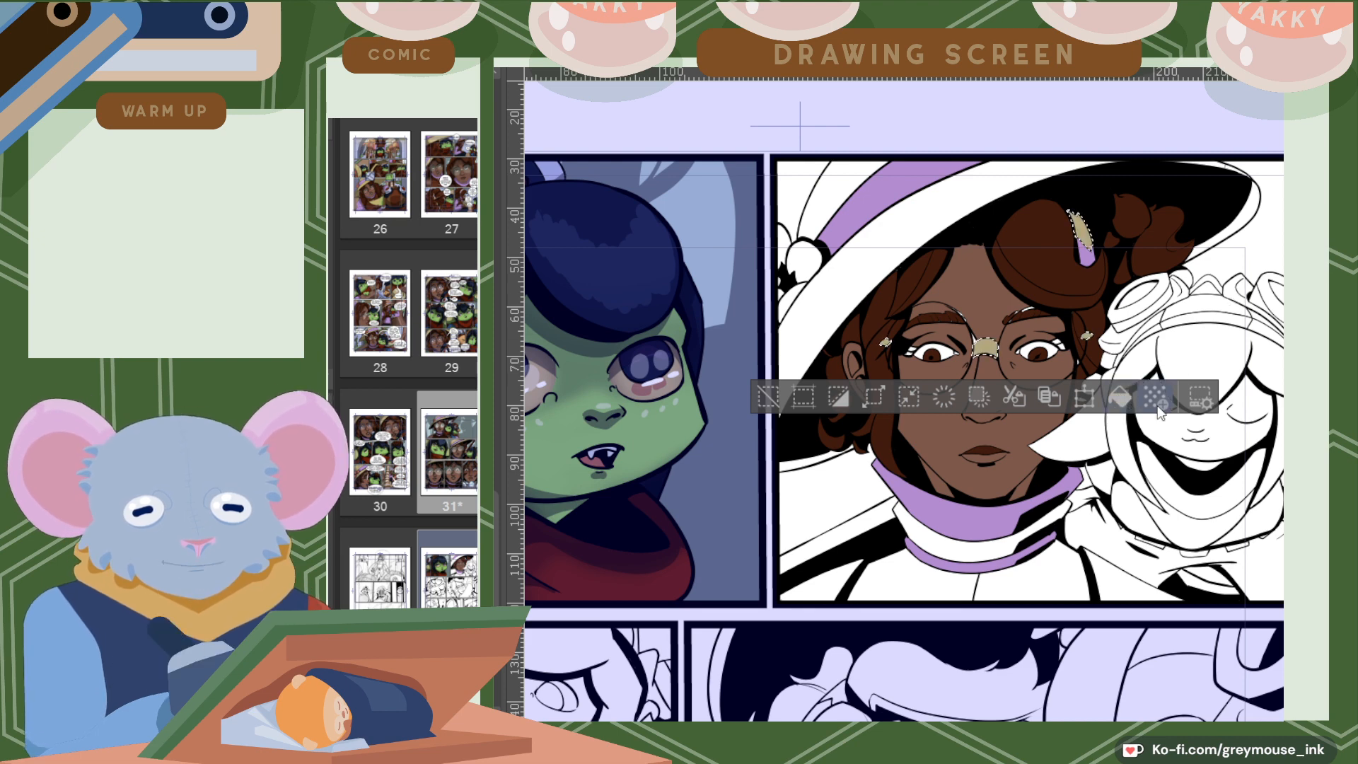
left_click(1120, 397)
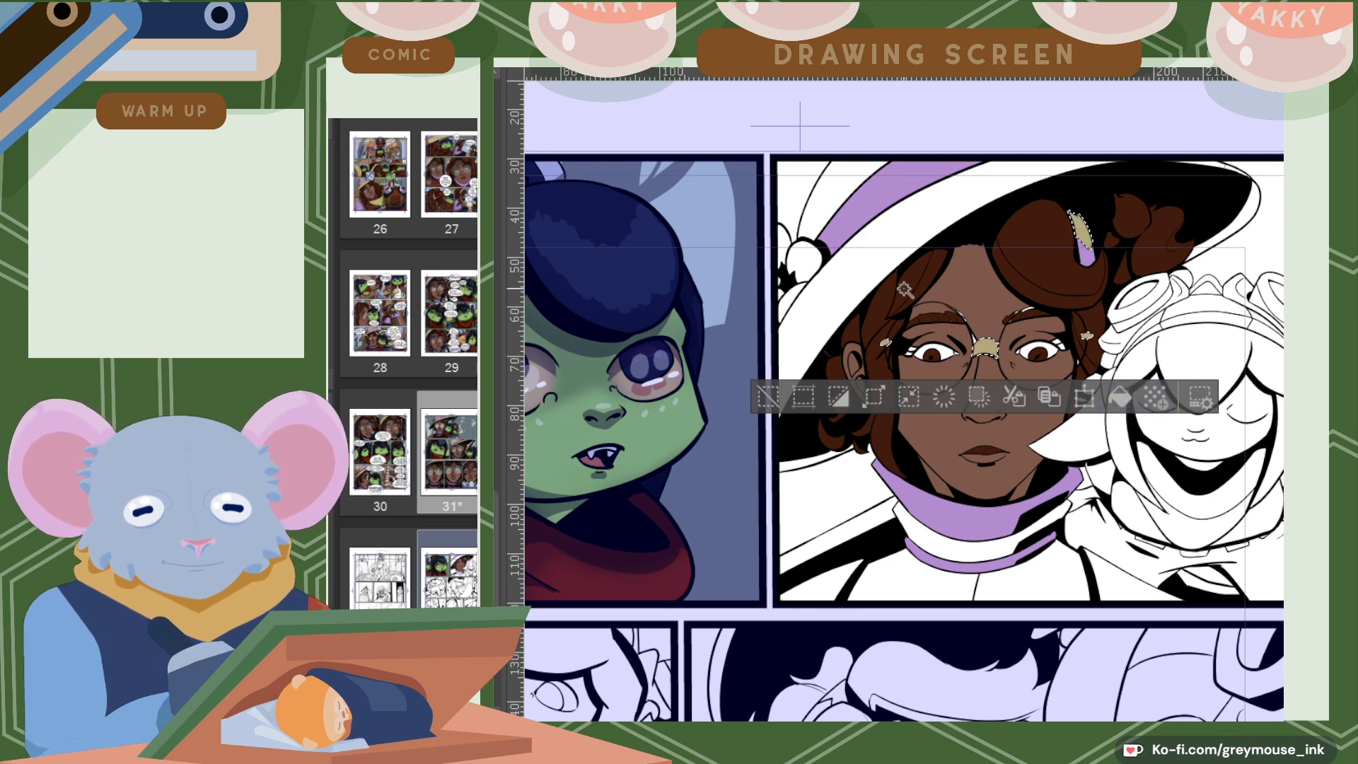
Fill the crown and brim of the woman's hat with tan, including the brim's right edge and lower-left edge.
left_click(829, 188)
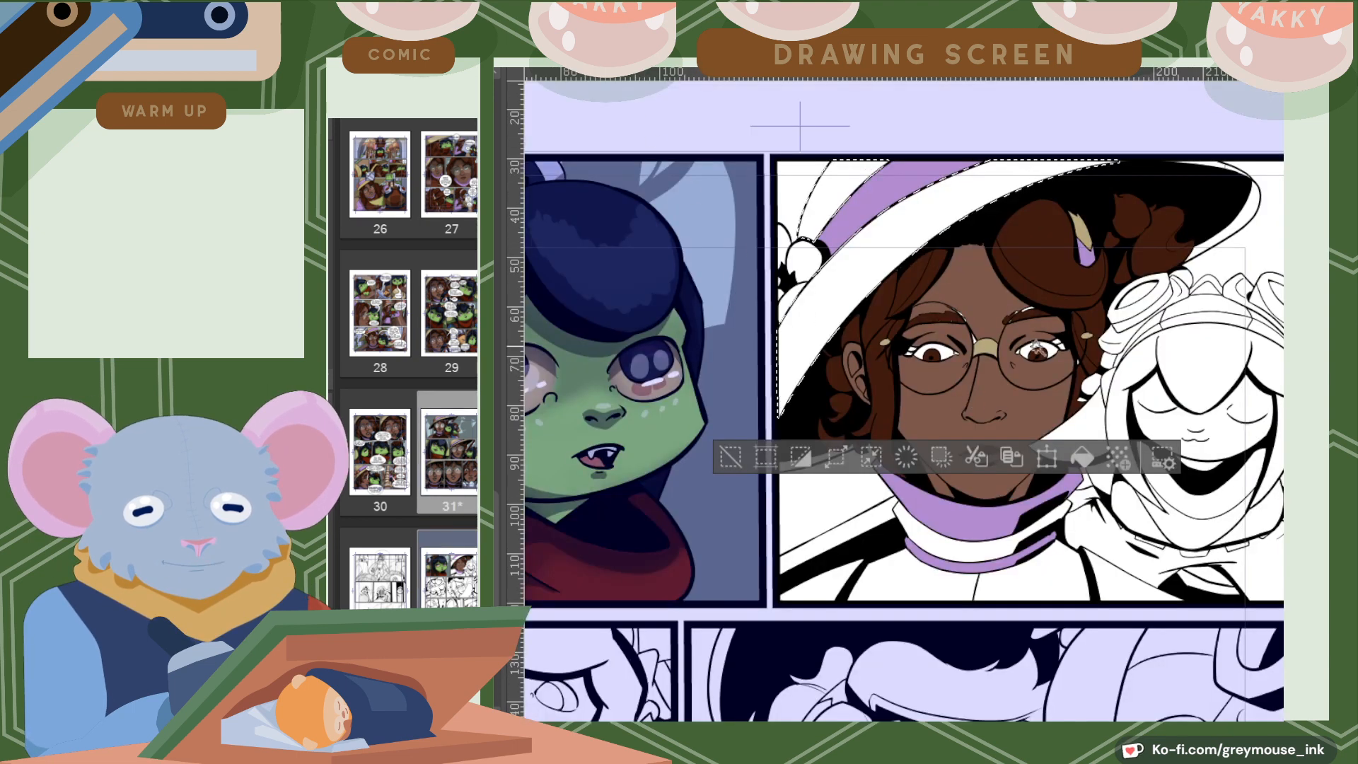
left_click(1082, 456)
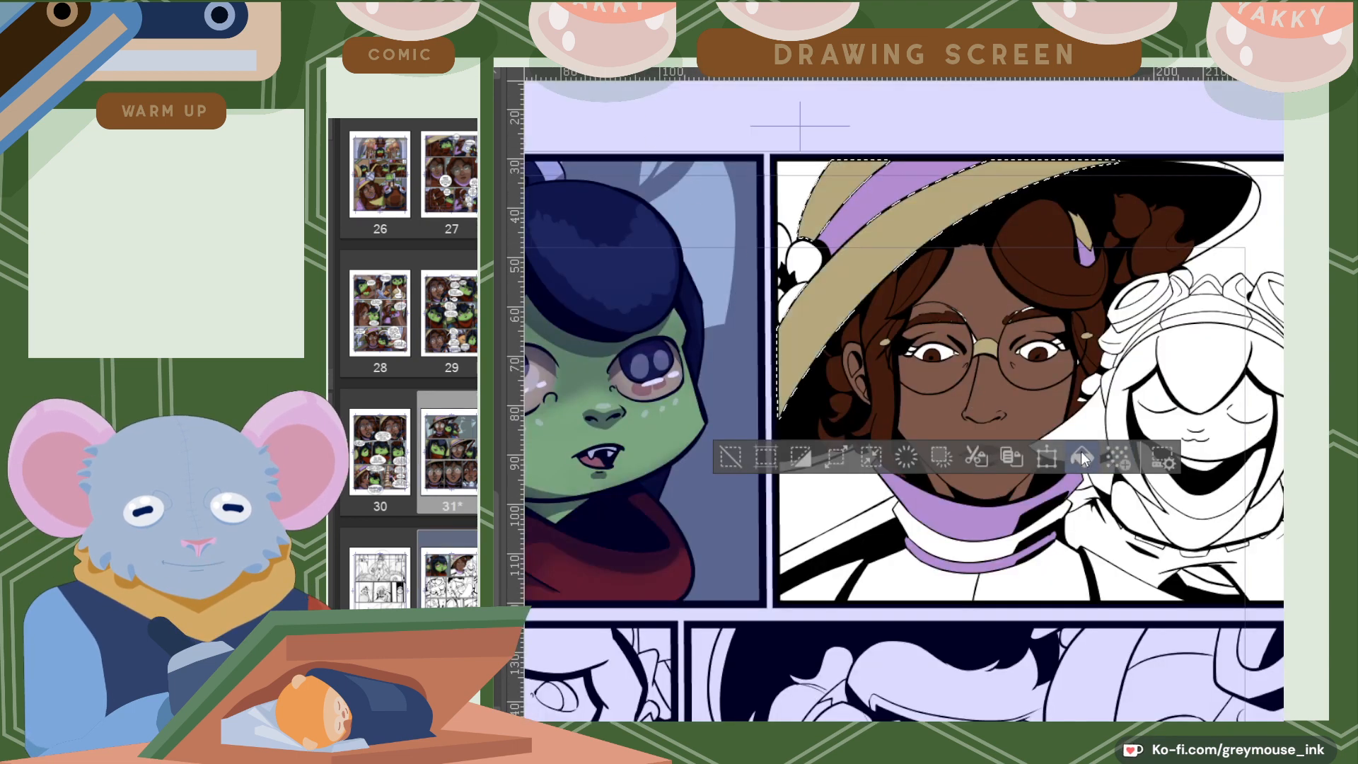
left_click(1229, 229)
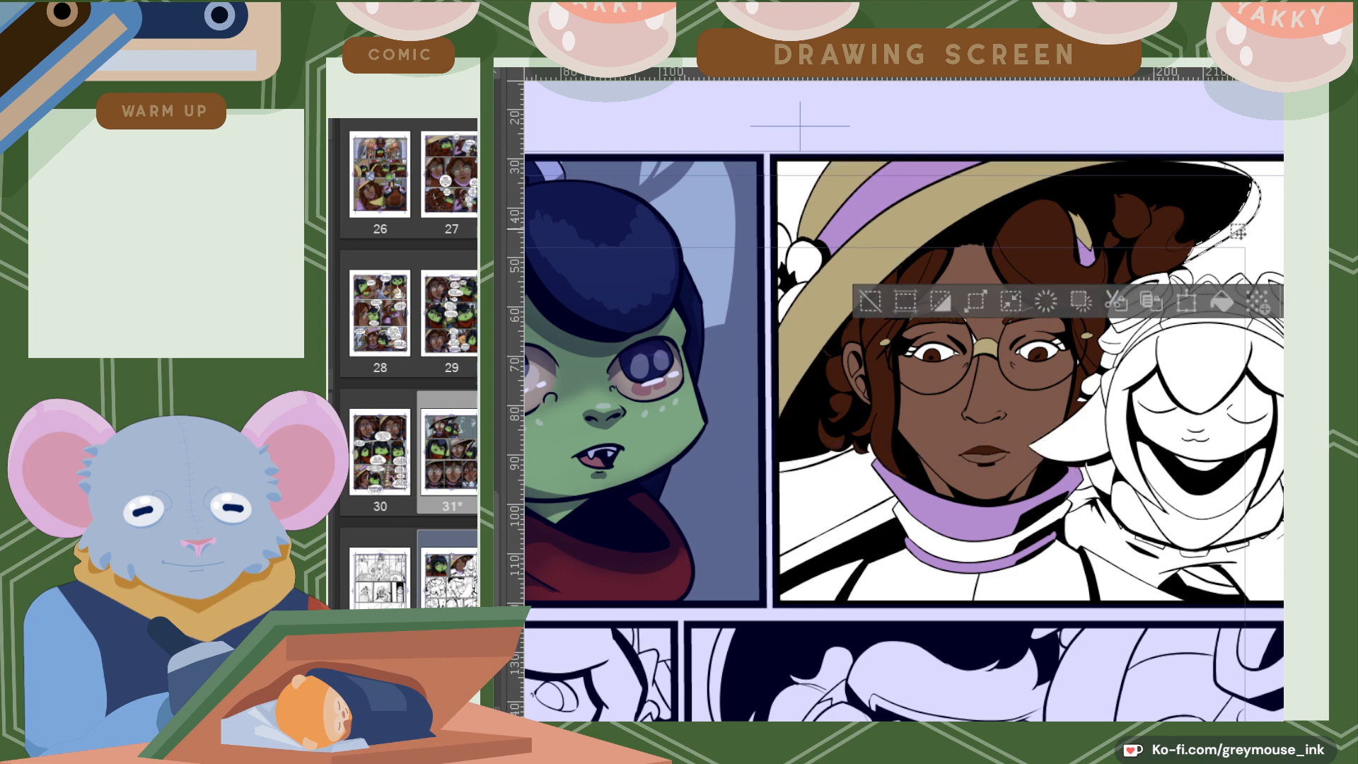
left_click(1214, 166)
left_click(1222, 305)
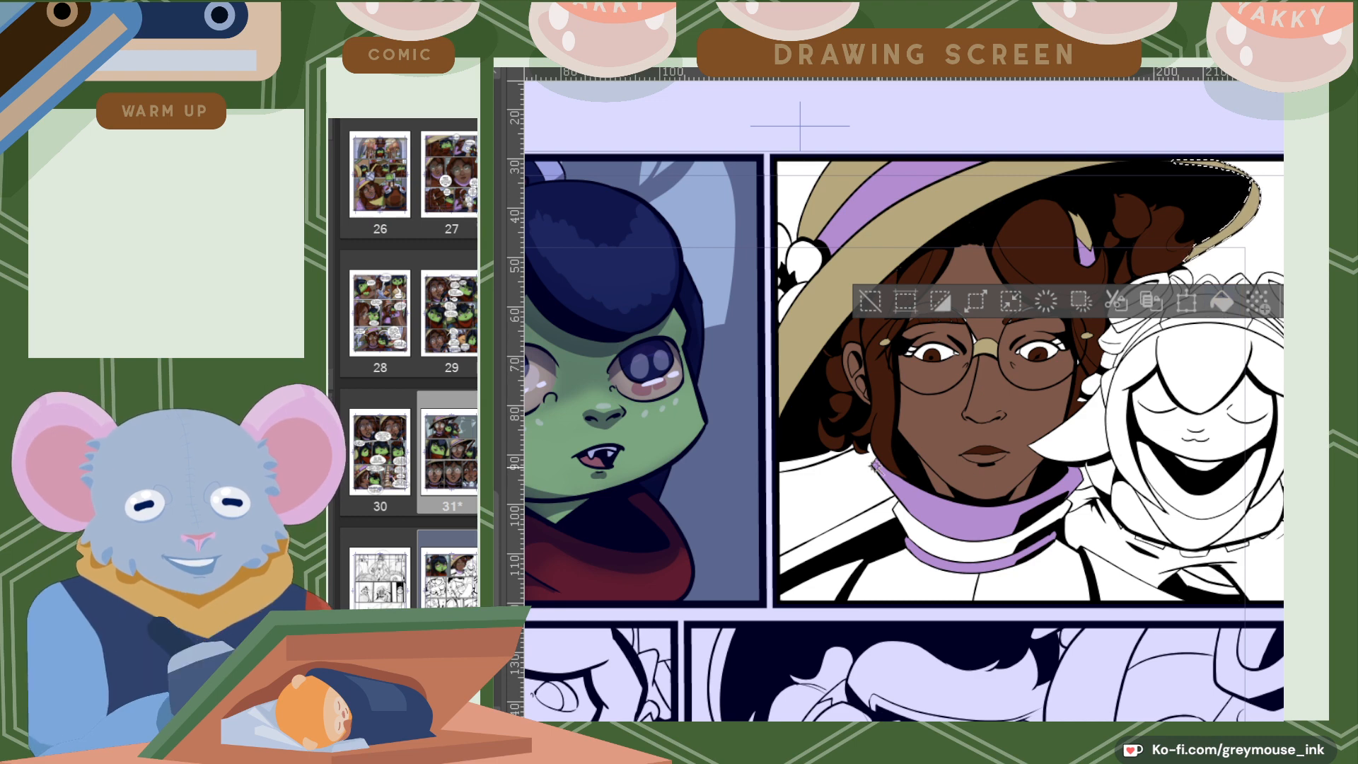
left_click(816, 454)
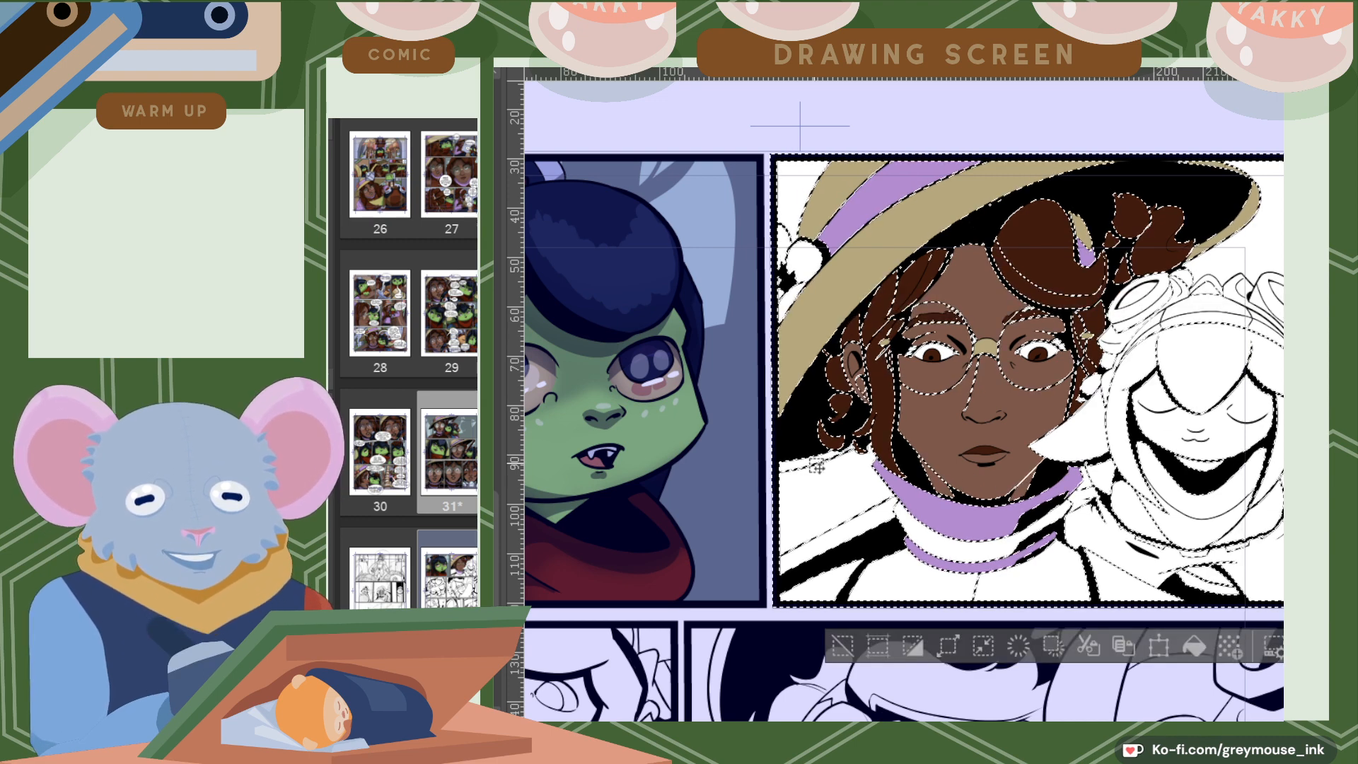
left_click(814, 460)
left_click(948, 508)
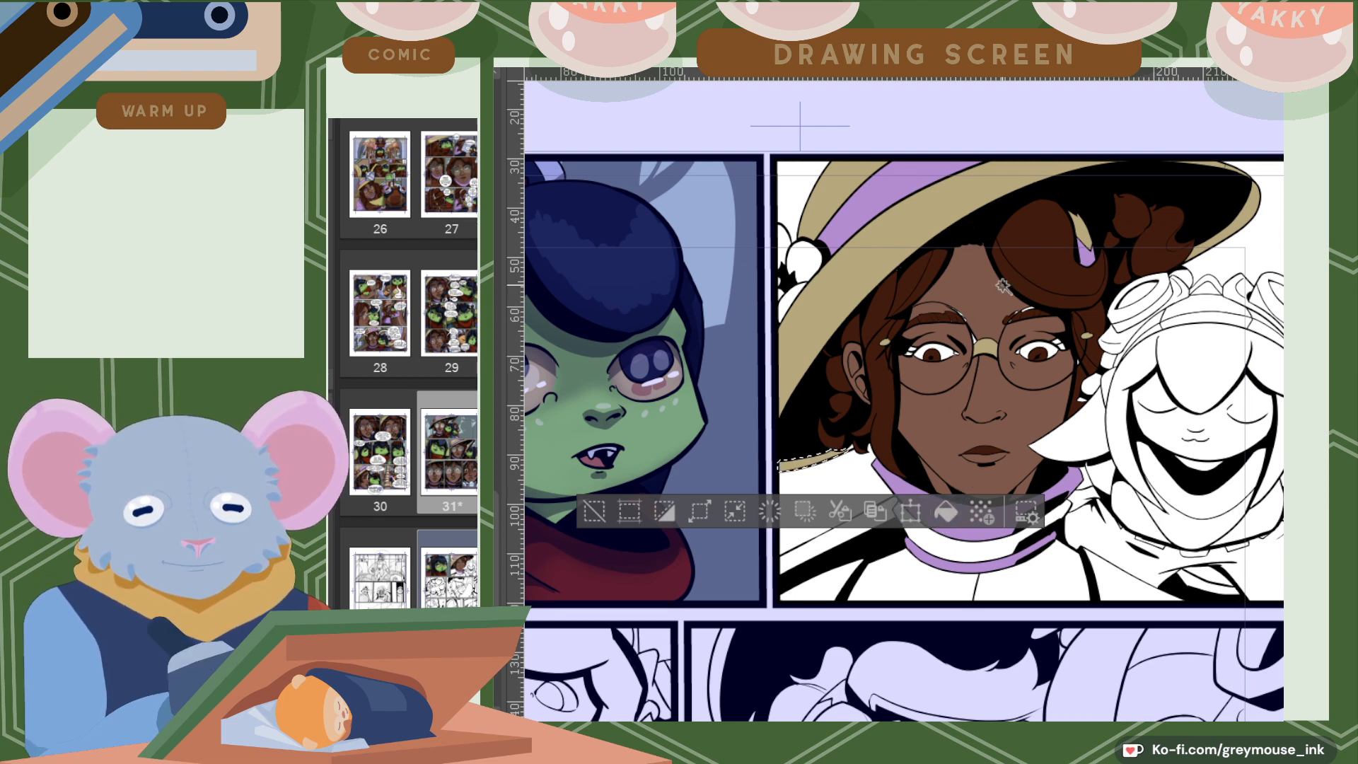
Fill the white gaps in the woman's outer lashes and beside the glasses bridge with skin brown, undoing the tan fill there.
scroll(994, 315, "up", 3)
scroll(985, 331, "up", 2)
scroll(987, 327, "down", 1)
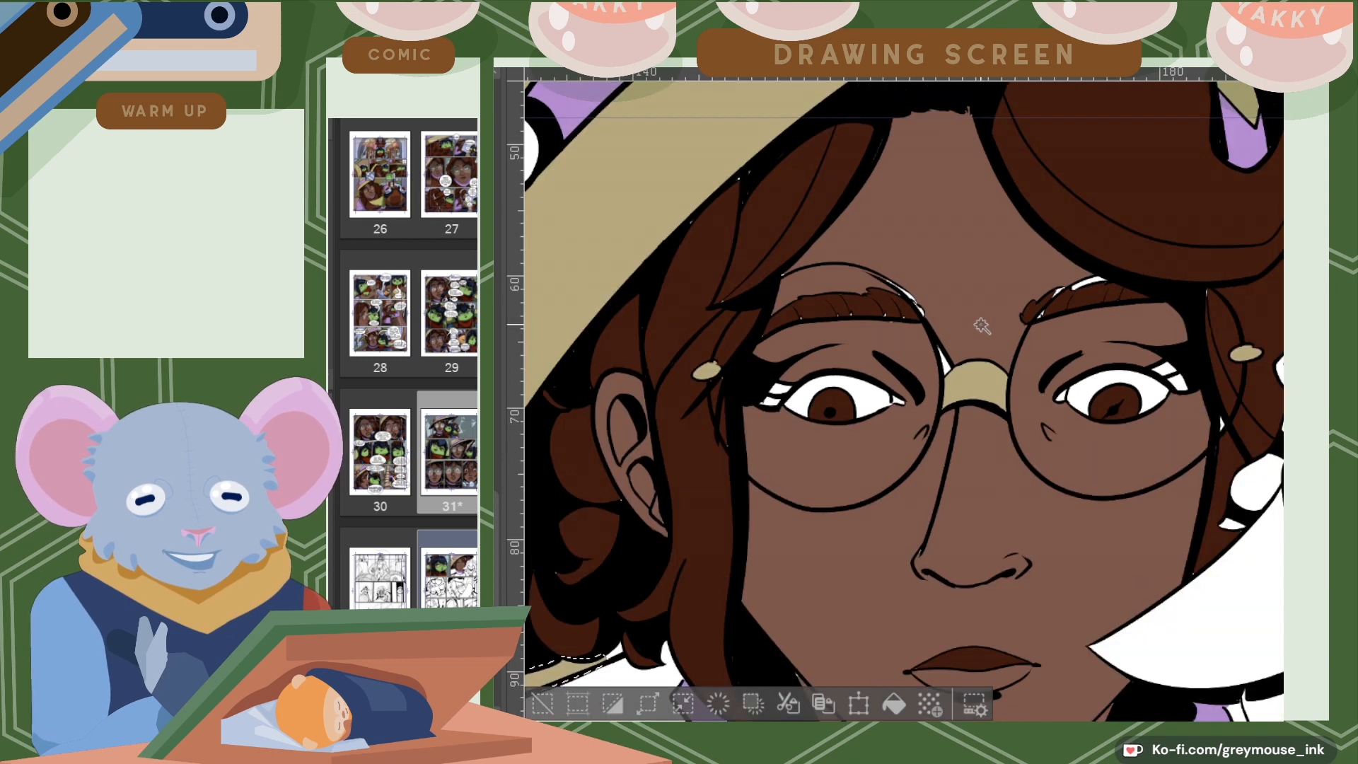
scroll(990, 327, "down", 1)
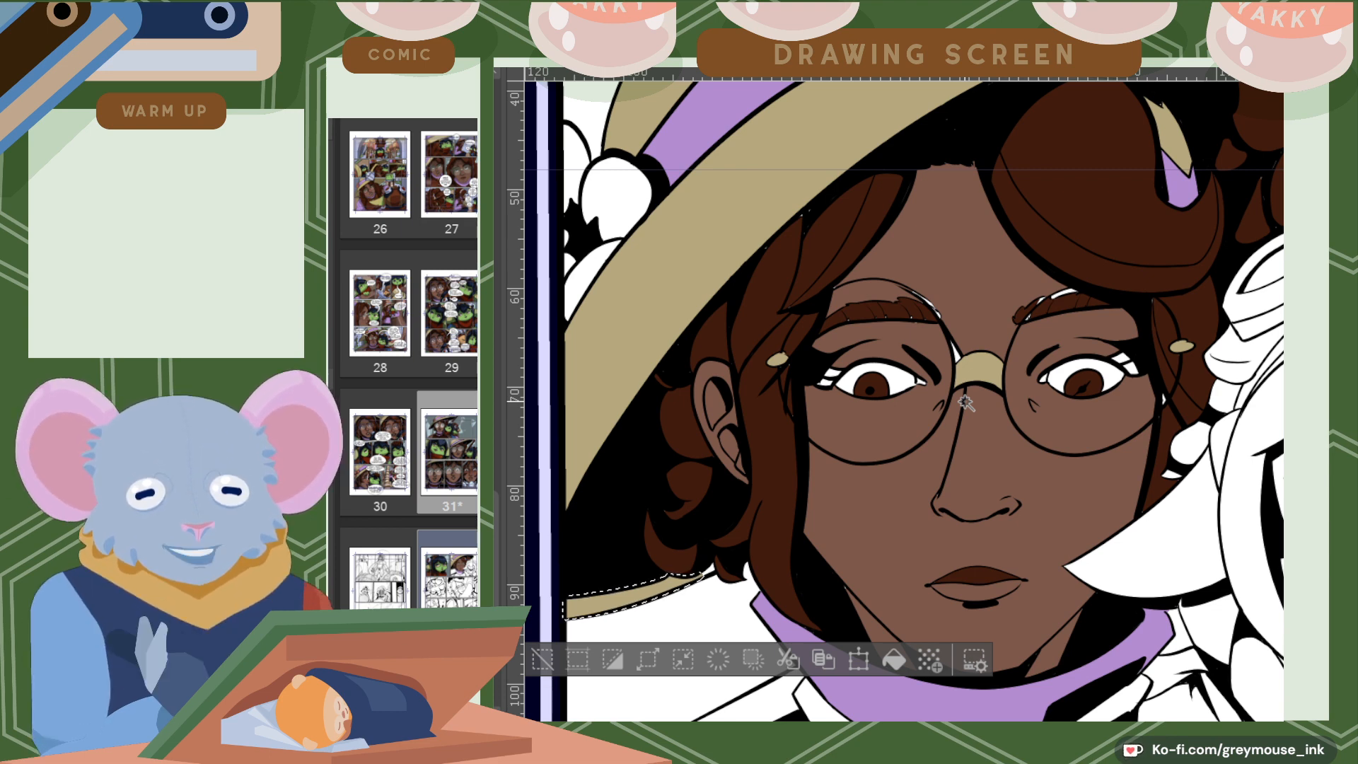
left_click(1125, 357)
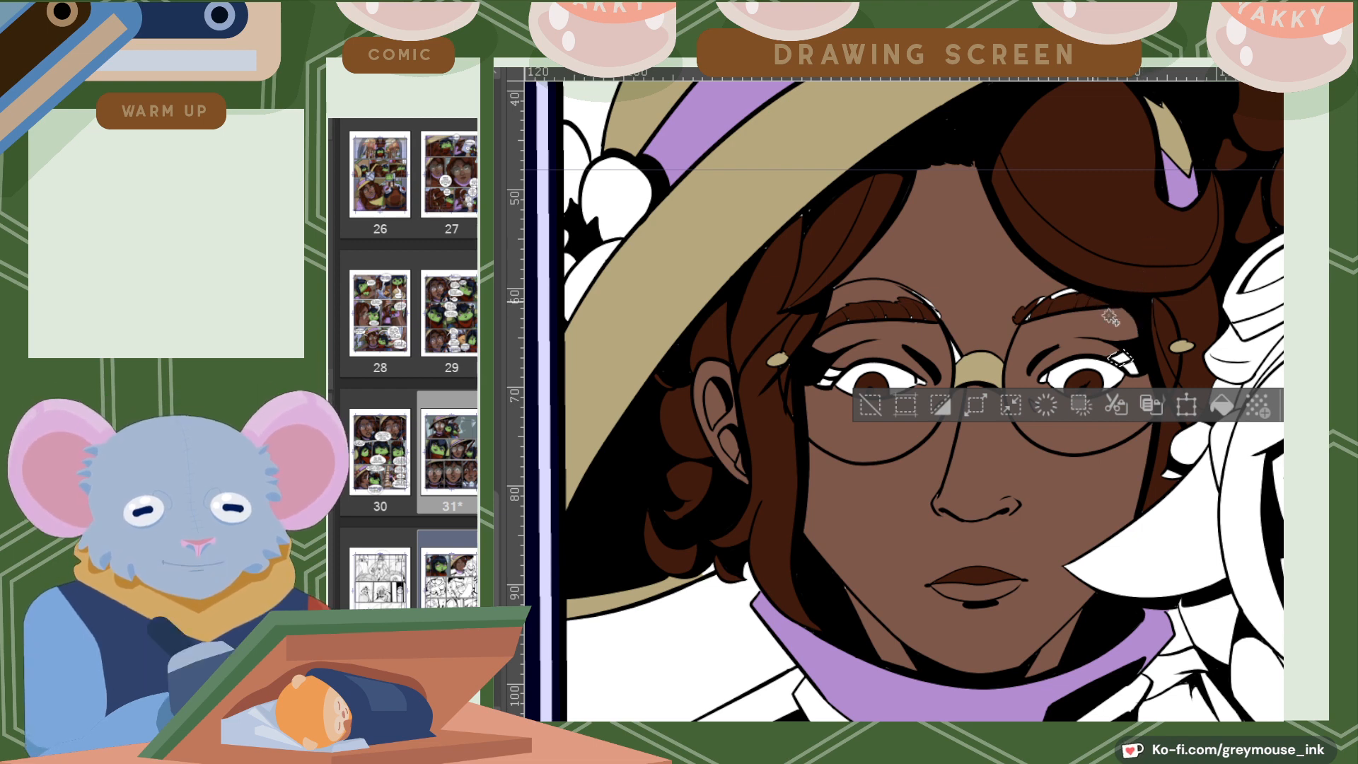
left_click(1134, 368)
left_click(835, 374)
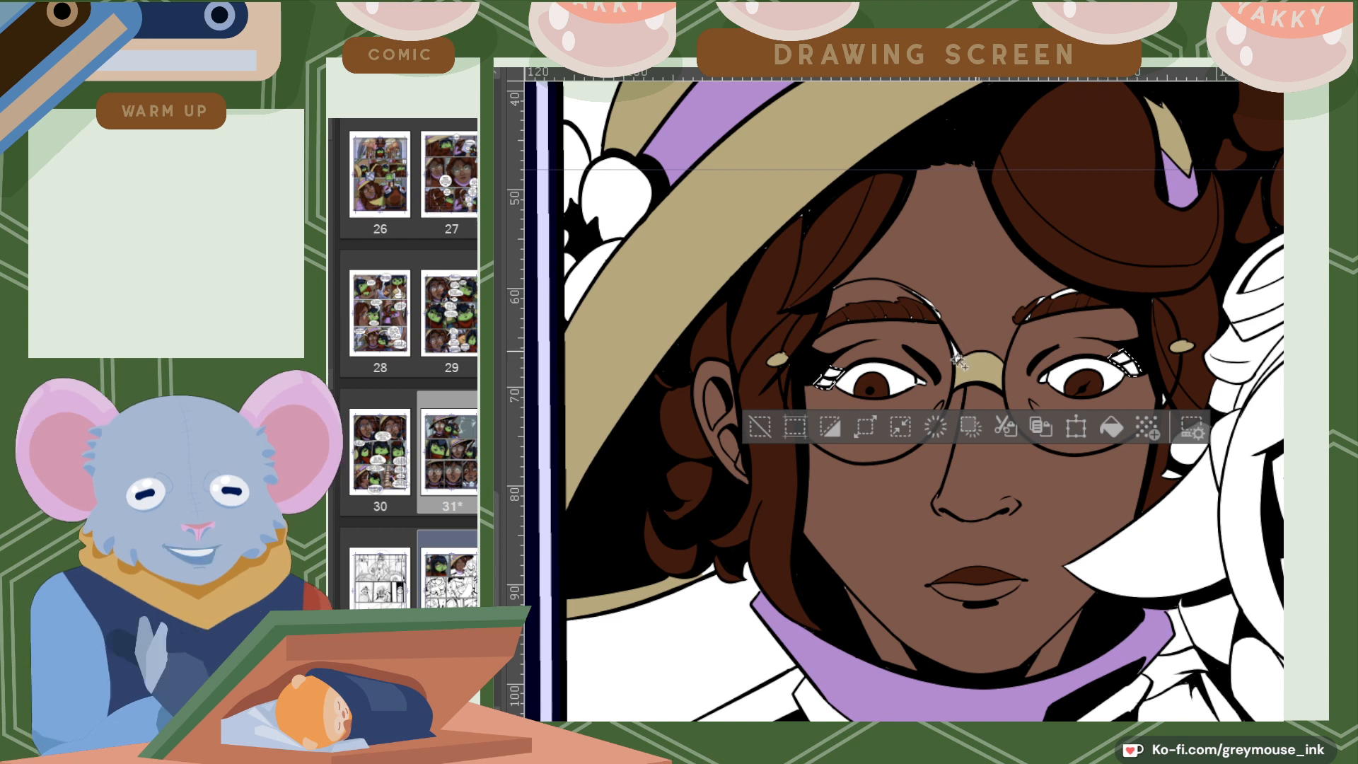
left_click(1112, 427)
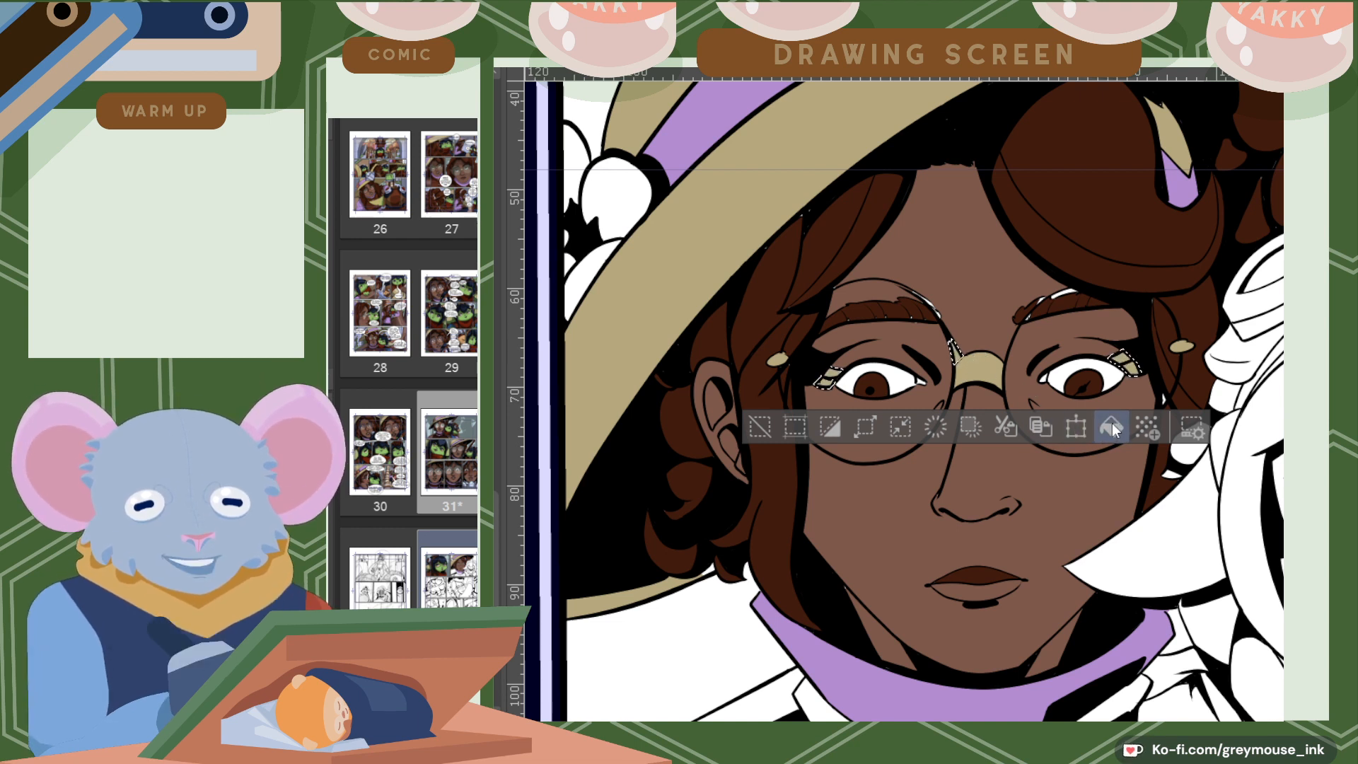
key("ctrl+z")
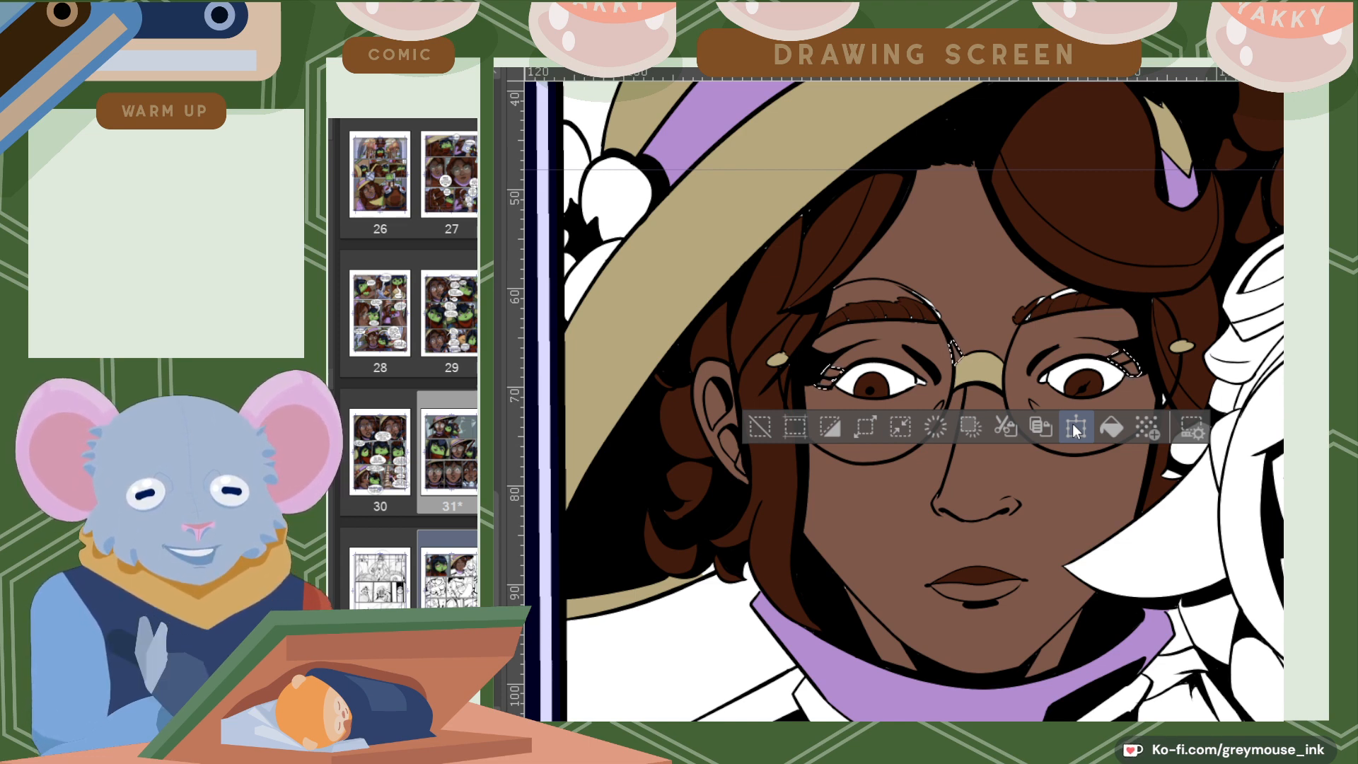
Fill the middle band of the woman's turtleneck collar and the sweater body below it with dark brown.
scroll(1153, 475, "down", 1)
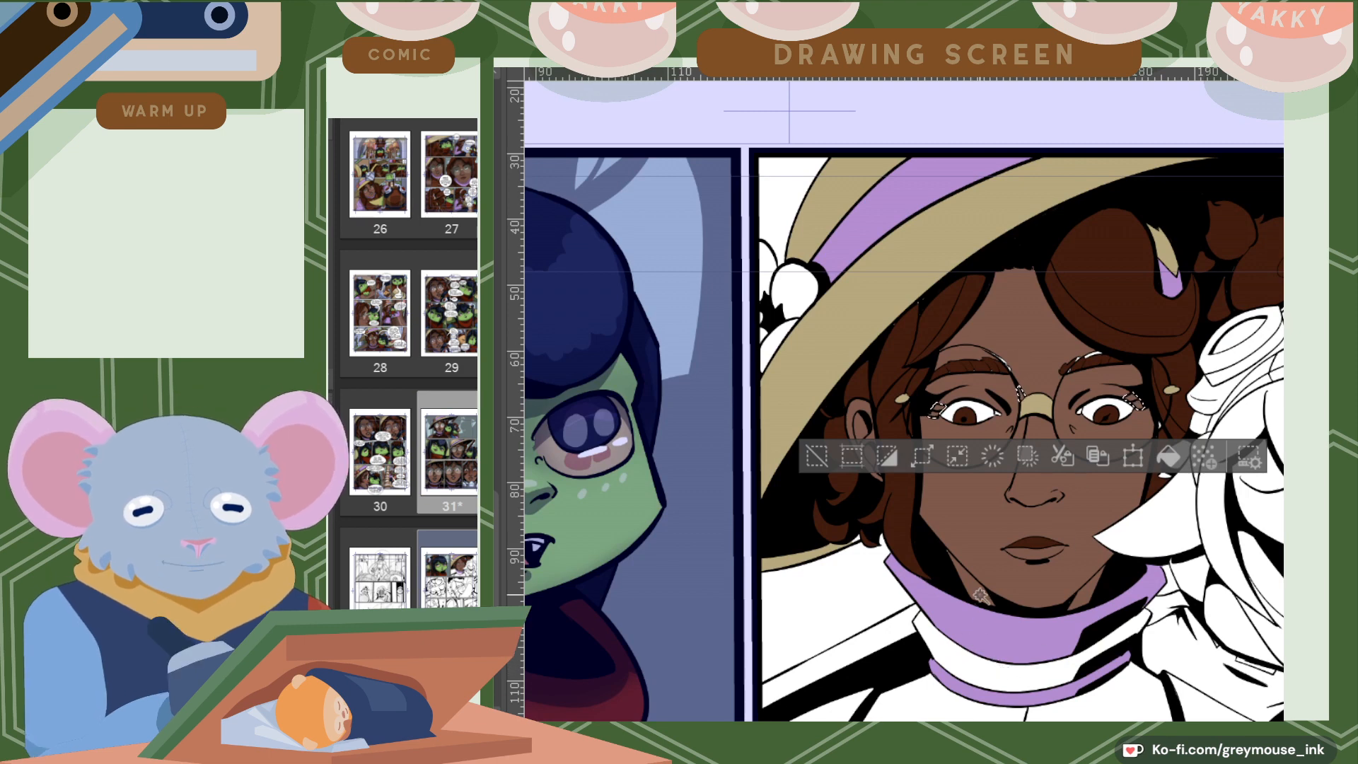
left_click(976, 654)
scroll(955, 658, "down", 3)
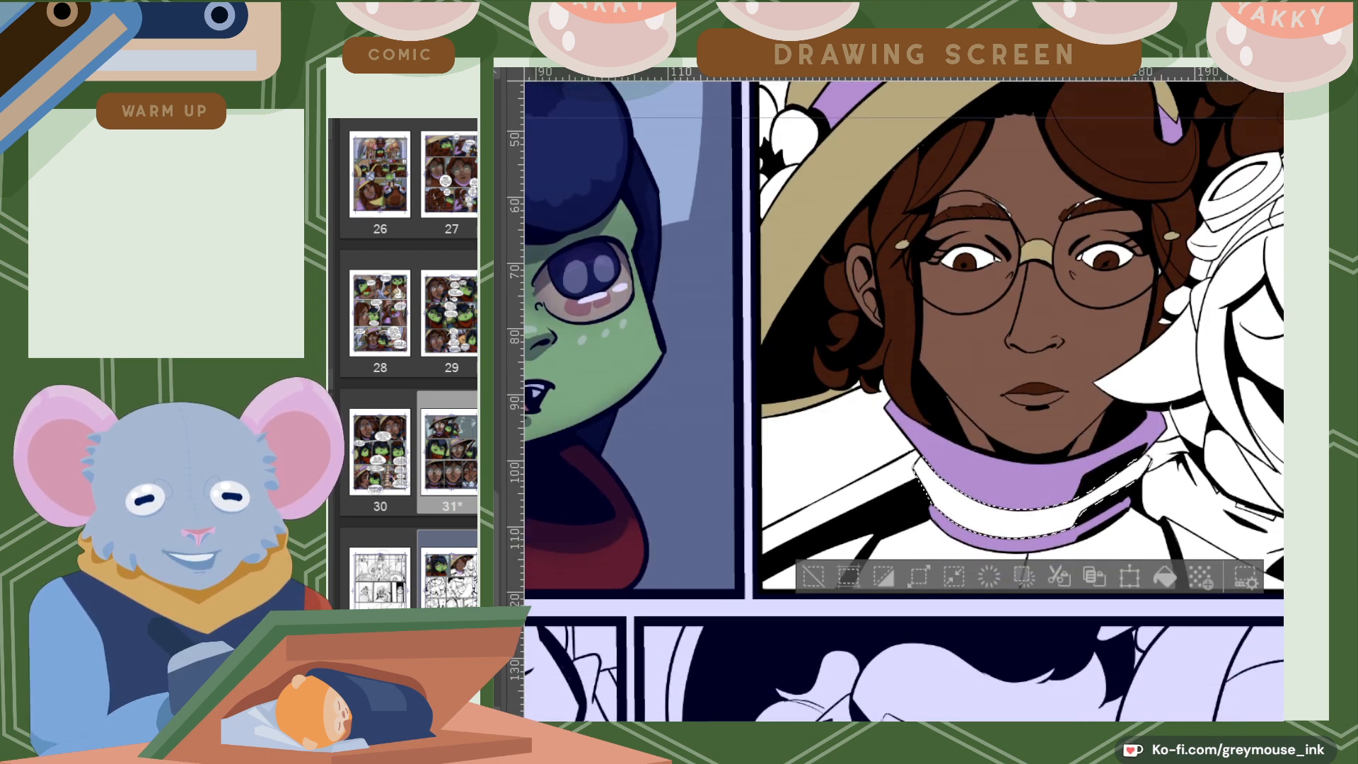
left_click(1126, 546)
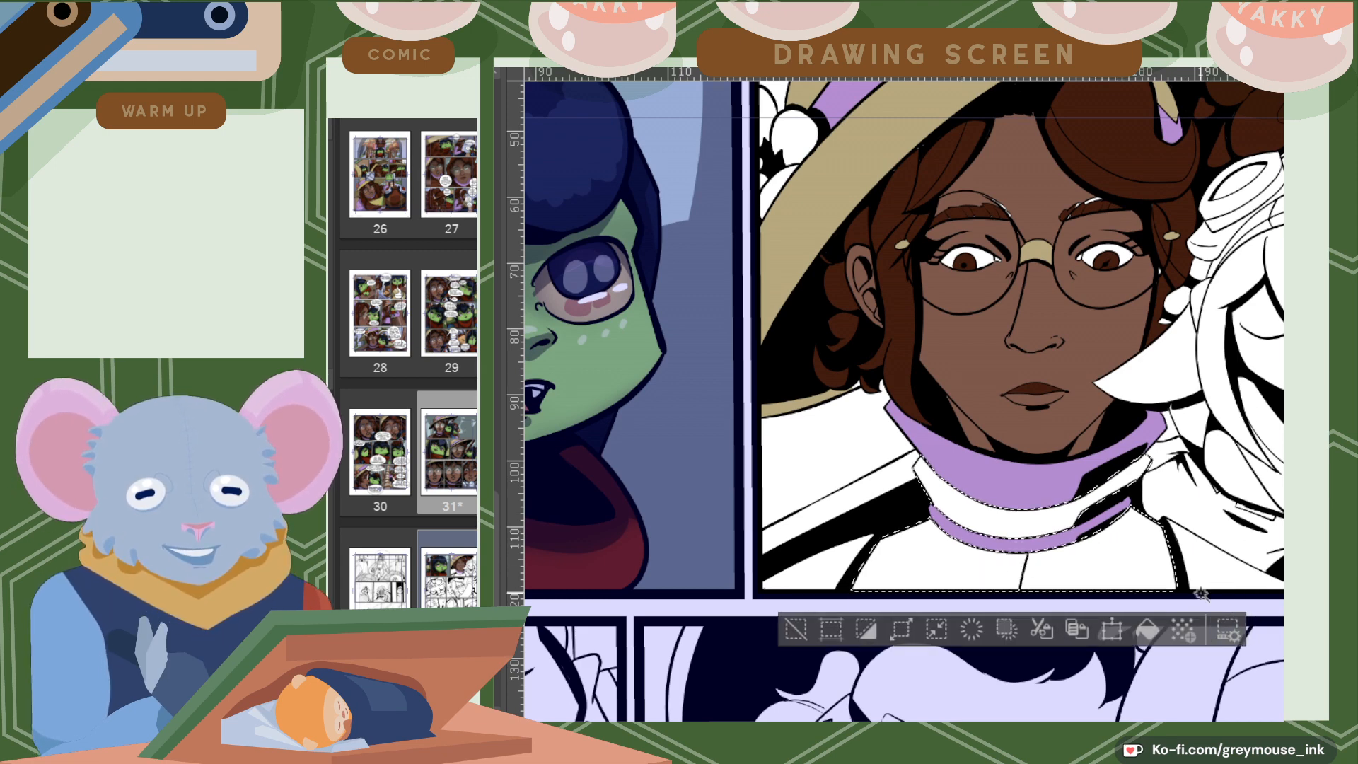
left_click(1150, 630)
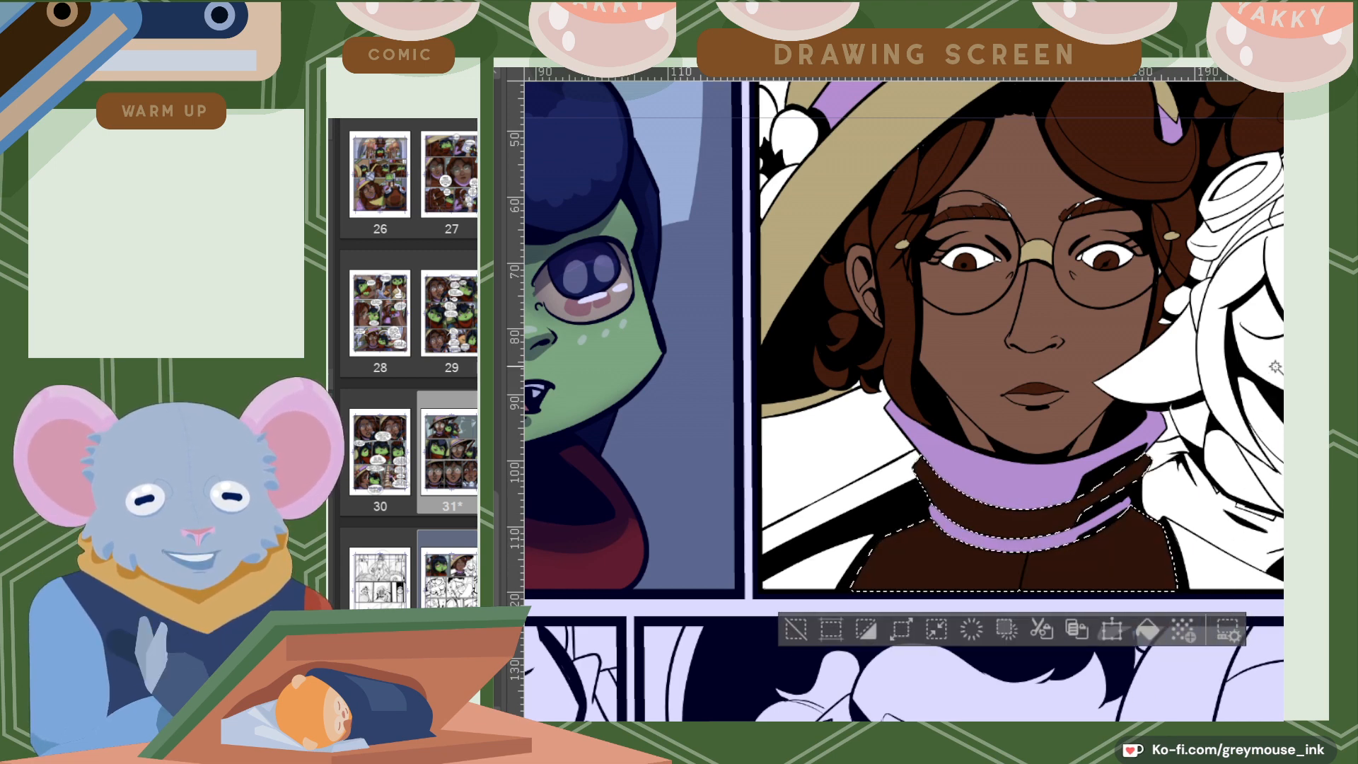
Fill the lower coat areas on both sides of the woman's sweater with medium brown, checking the coloured reference page.
scroll(1155, 525, "up", 1)
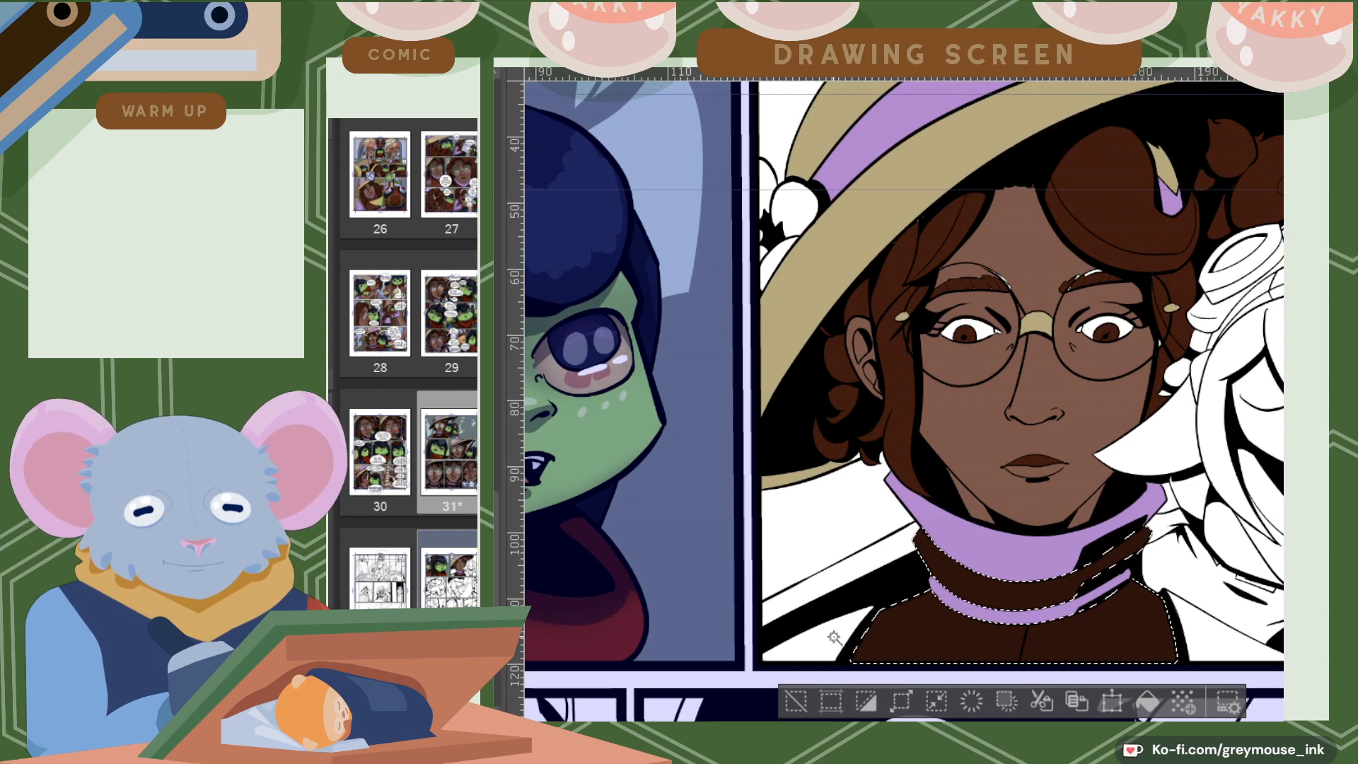
left_click(1214, 638)
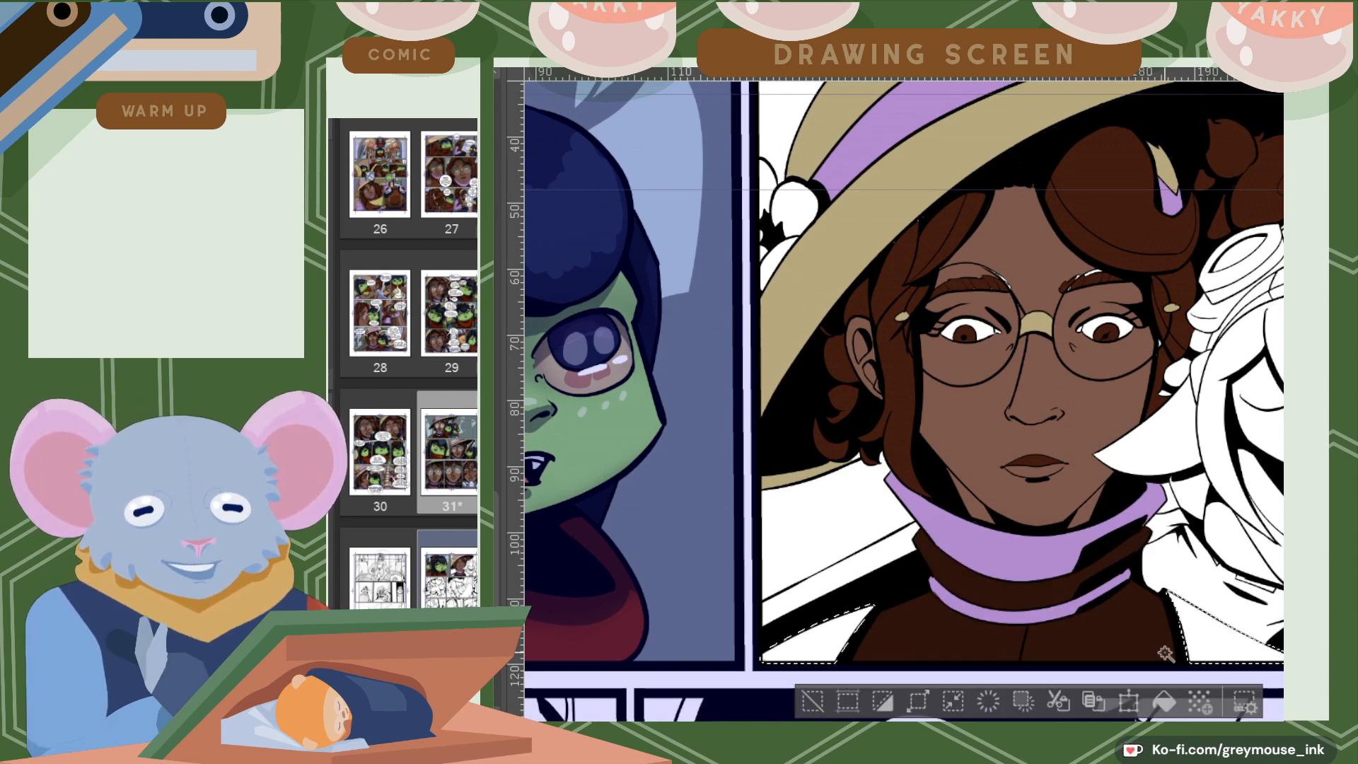
left_click(872, 66)
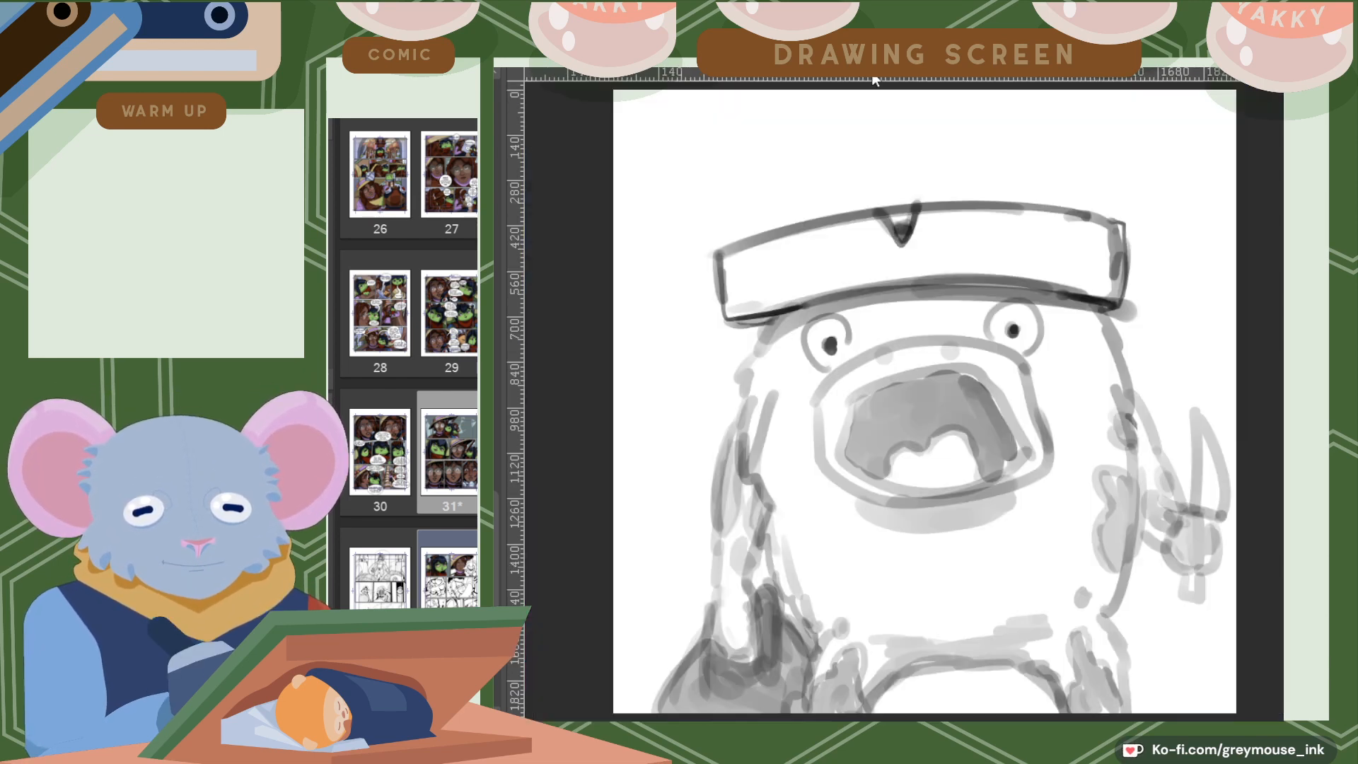
left_click(821, 67)
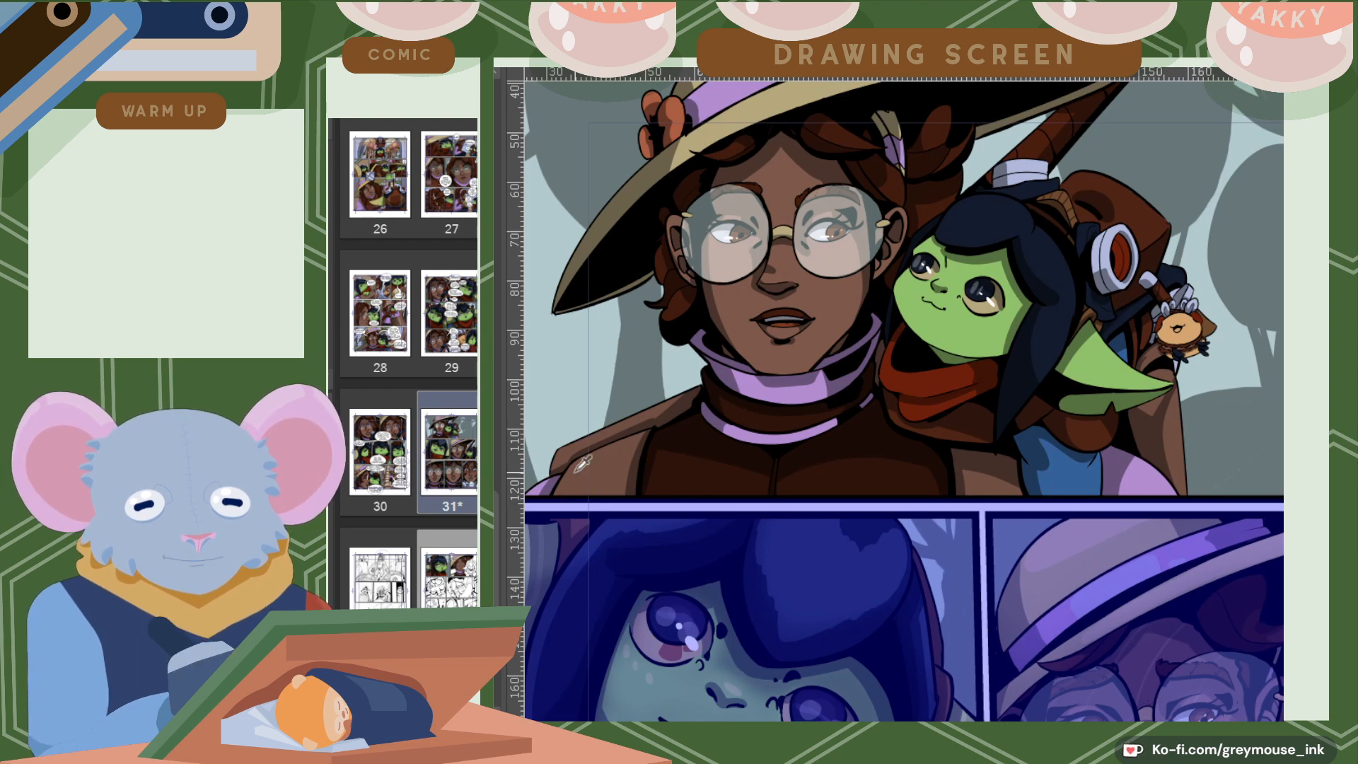
left_click(785, 66)
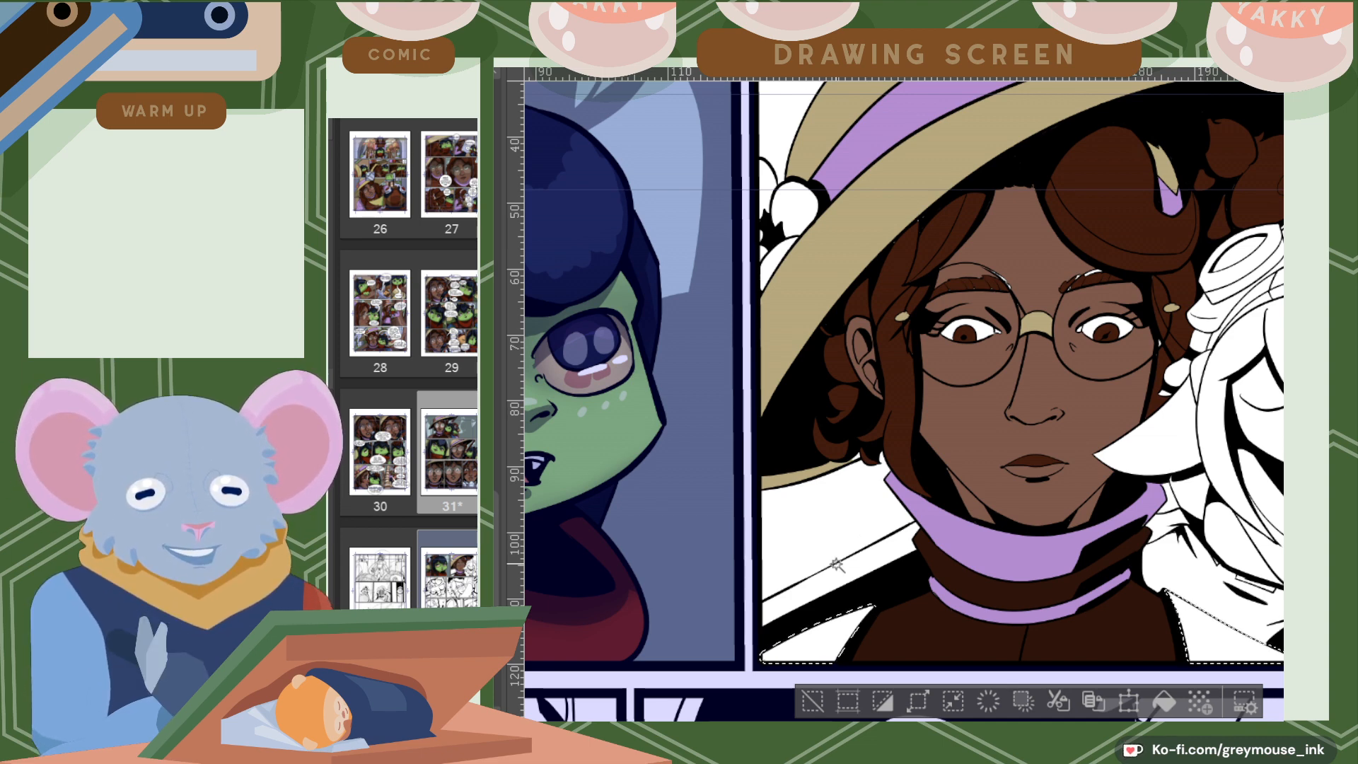
left_click(1173, 702)
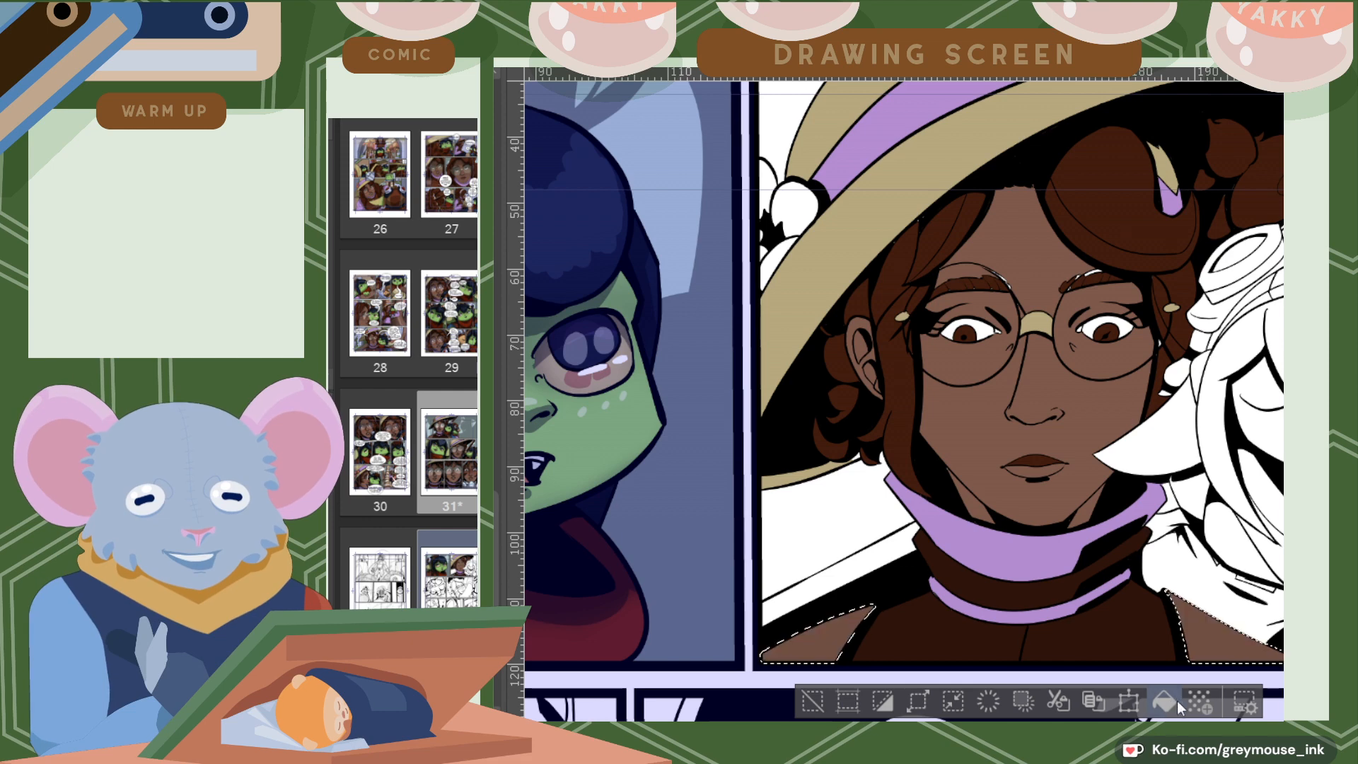
Fill the flower petals on the woman's hat with orange-red, and the coat's shoulder strip and small lower piece with medium brown.
left_click(800, 206)
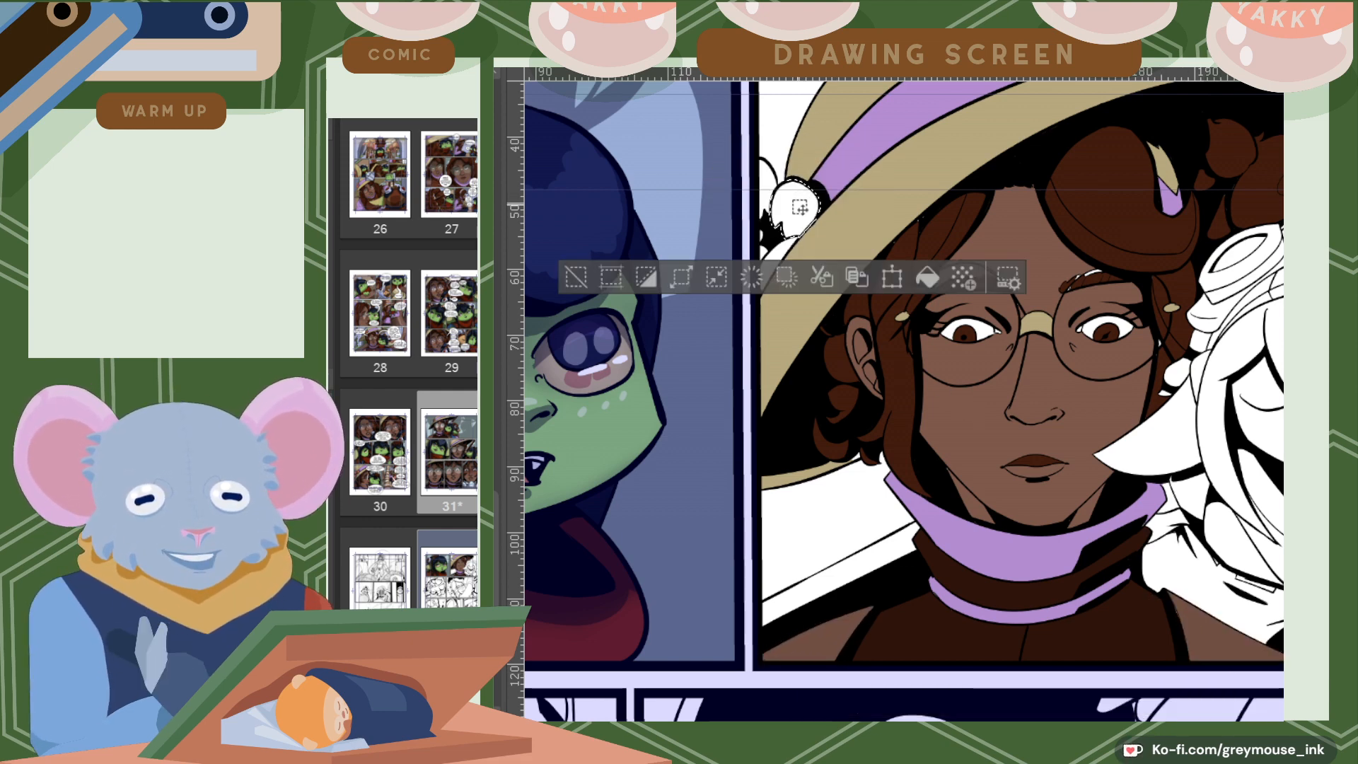
left_click(763, 186, "shift")
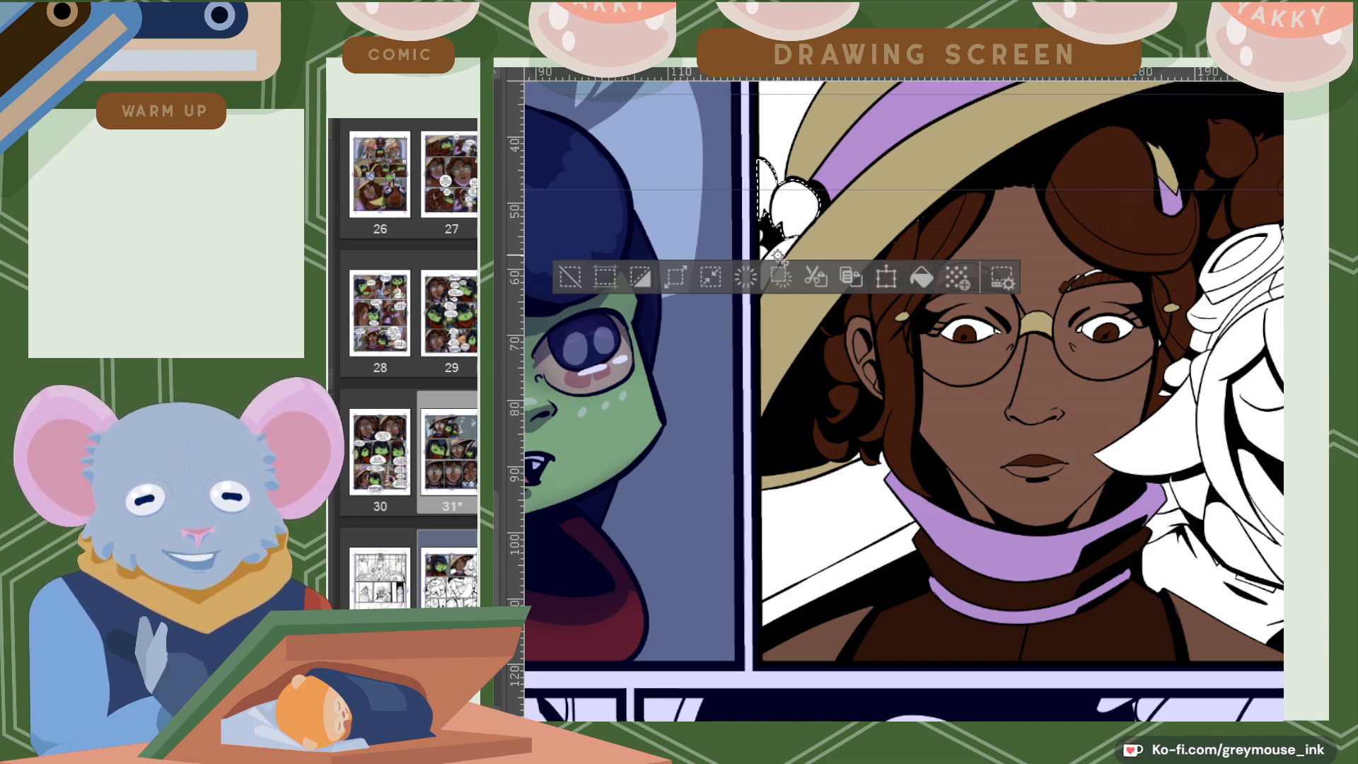
left_click(762, 253, "shift")
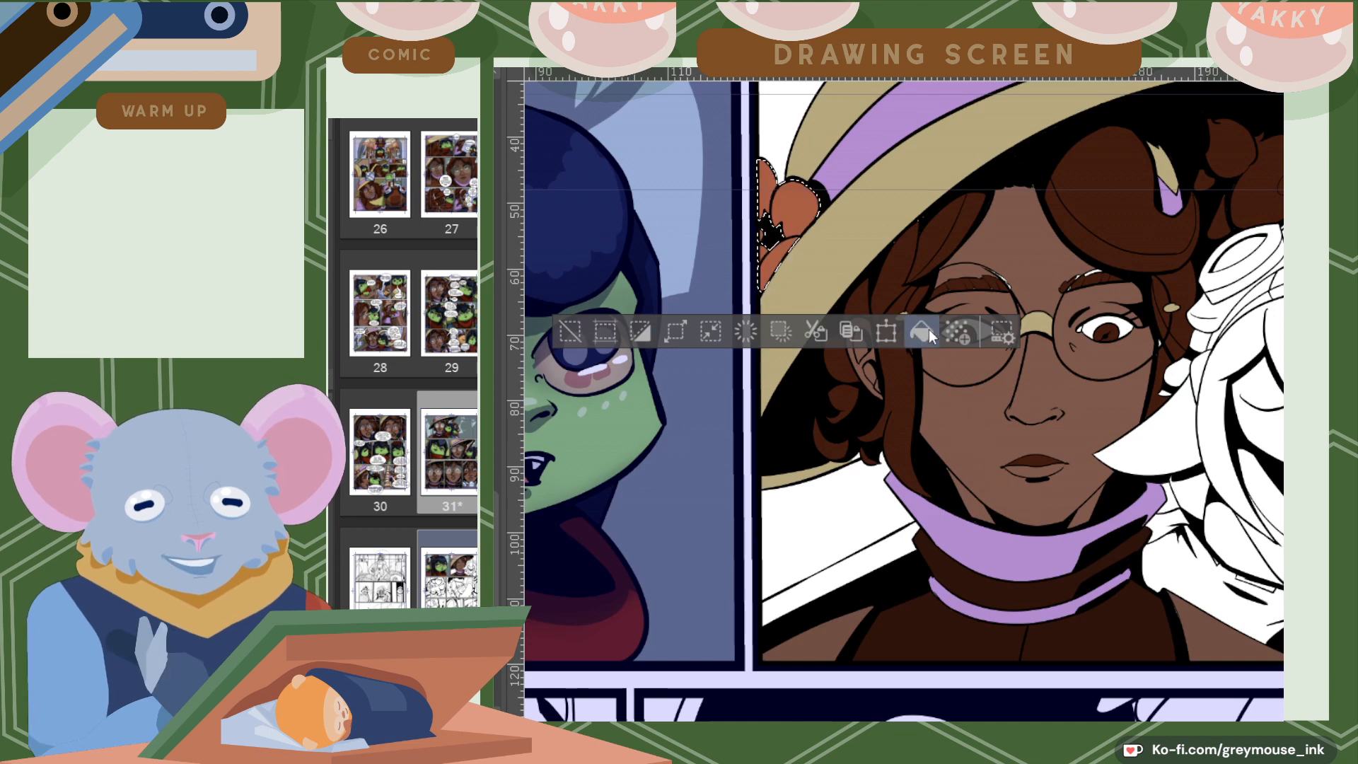
left_click(1205, 559)
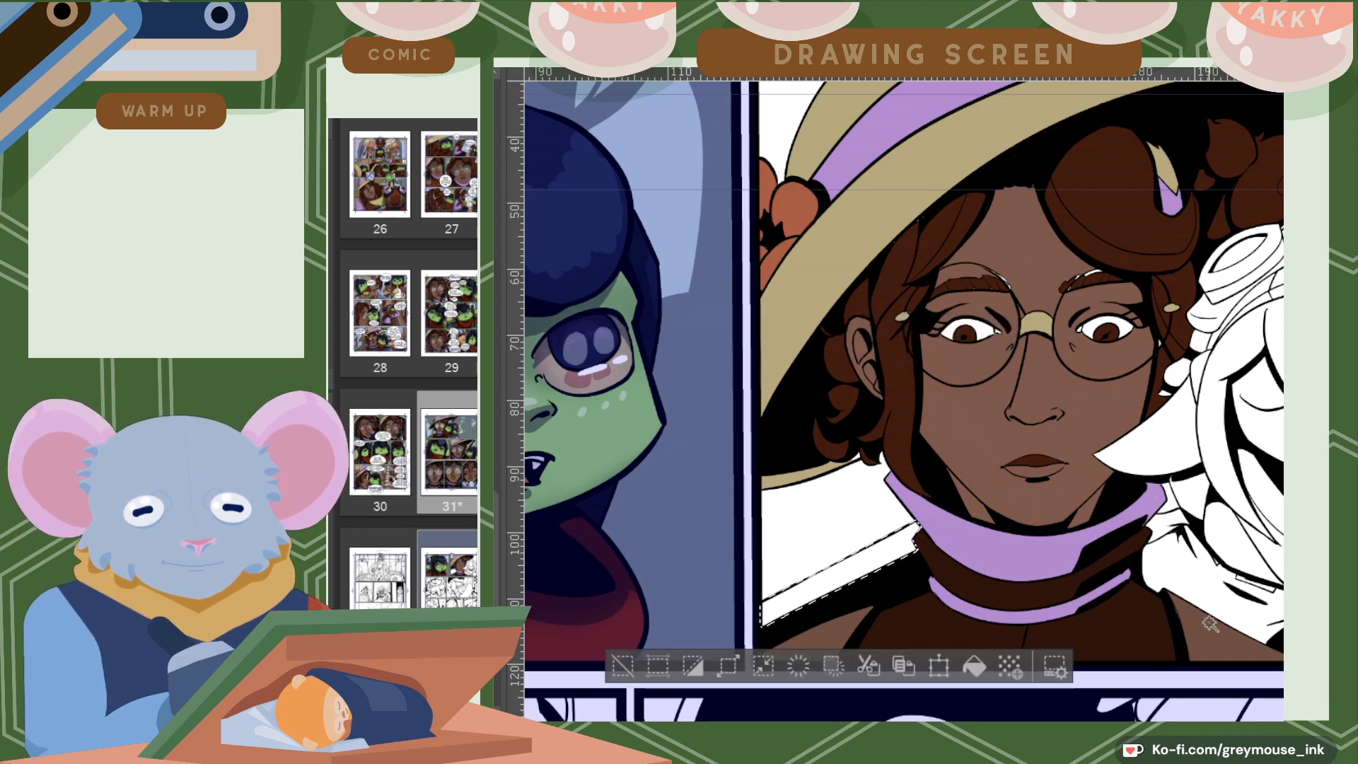
left_click_drag(1122, 725, 1192, 727)
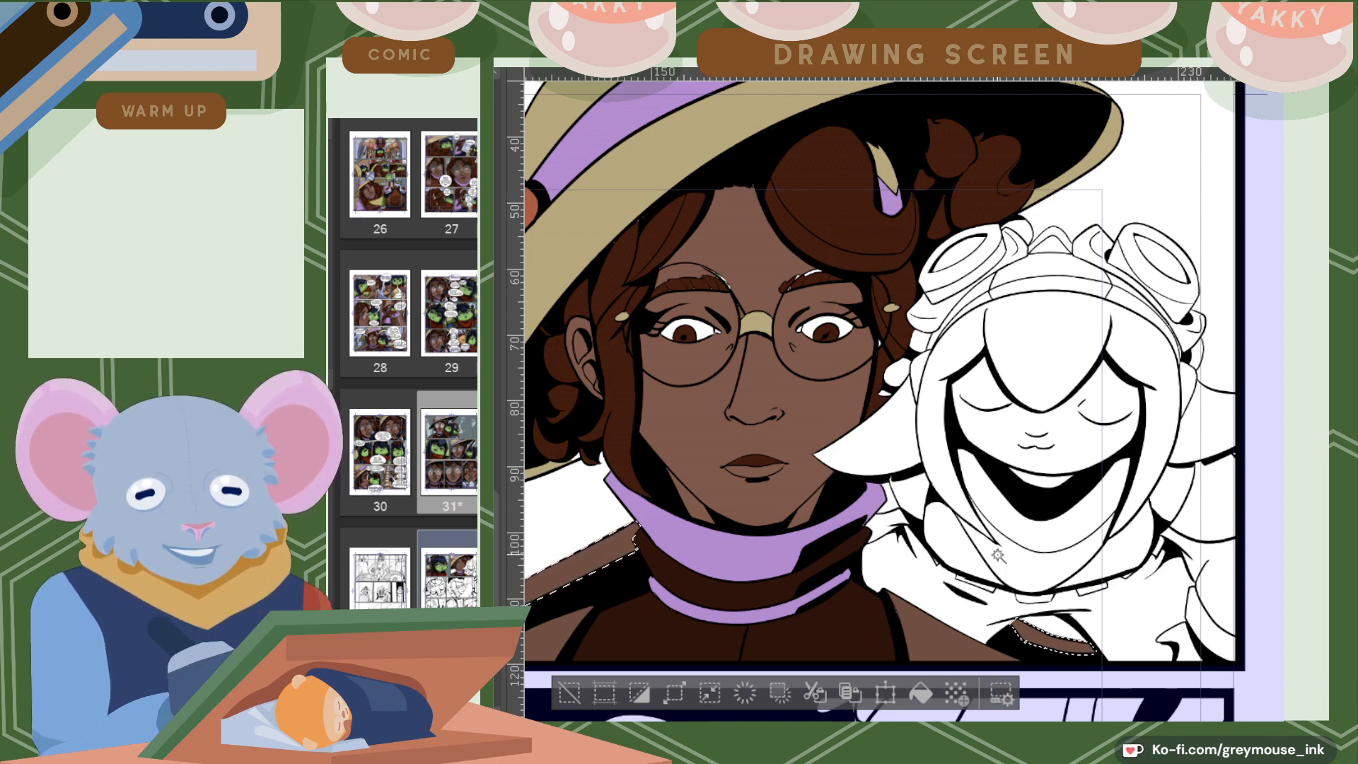
Fill the goblin's face, both ears and the hand at the panel's lower-right corner with light green.
left_click(891, 435)
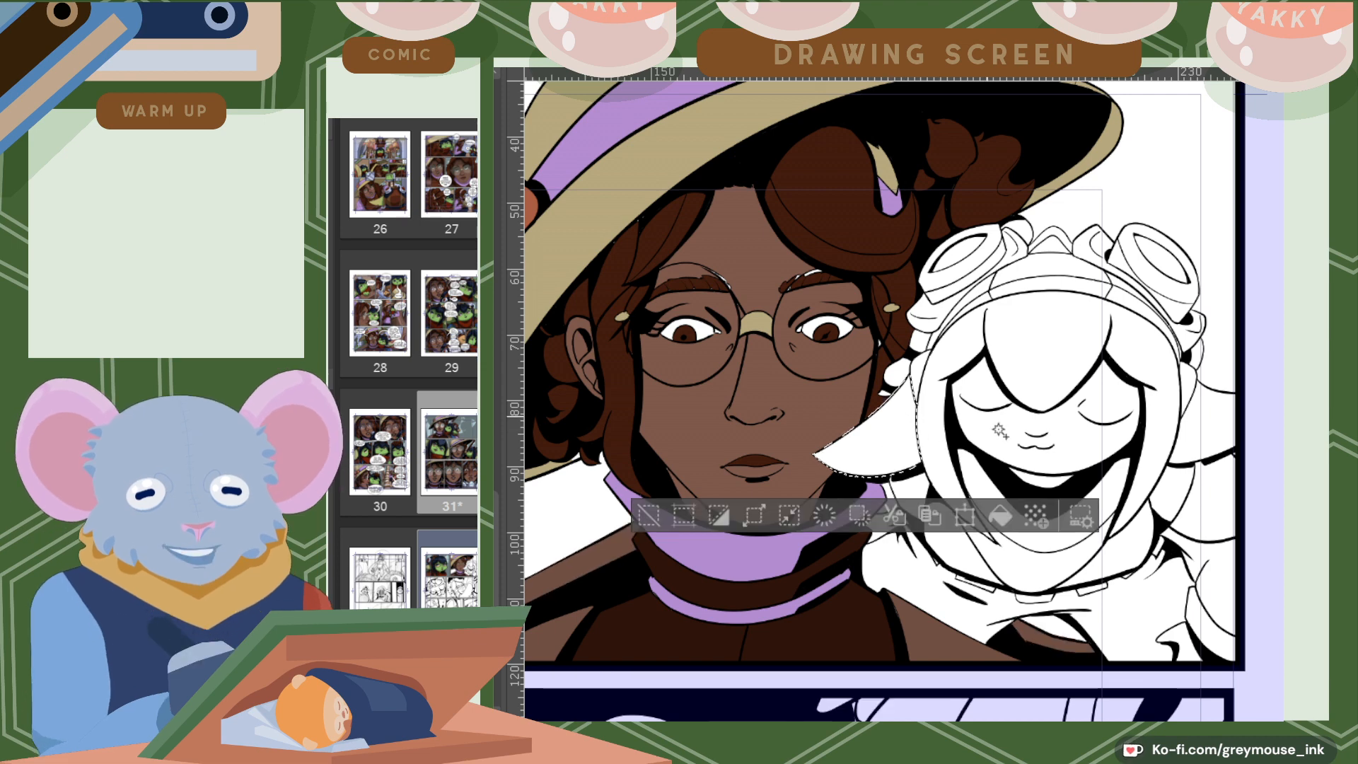
left_click(1005, 432, "shift")
left_click(1214, 426, "shift")
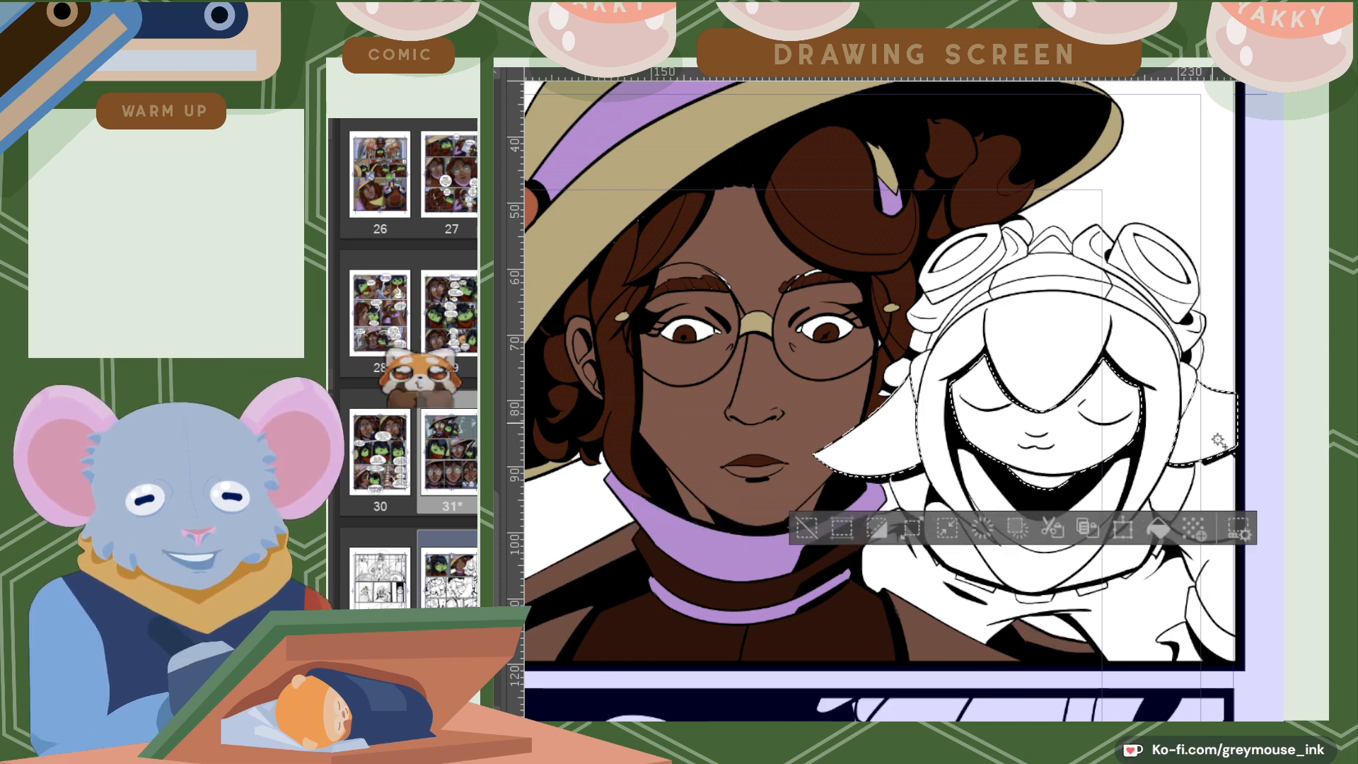
left_click(1188, 645, "shift")
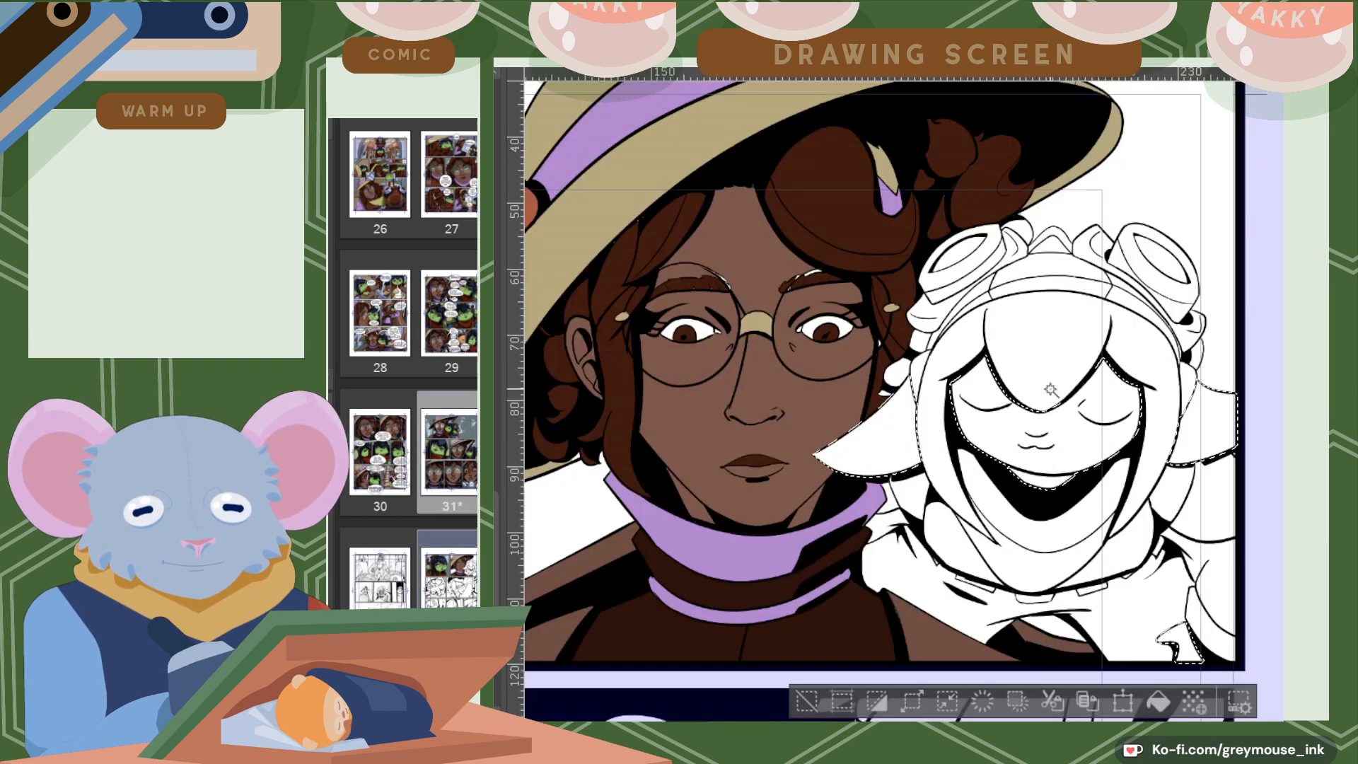
Fill both parts of the goblin's scarf below the chin and both goggle lenses with dark red.
left_click(1054, 534)
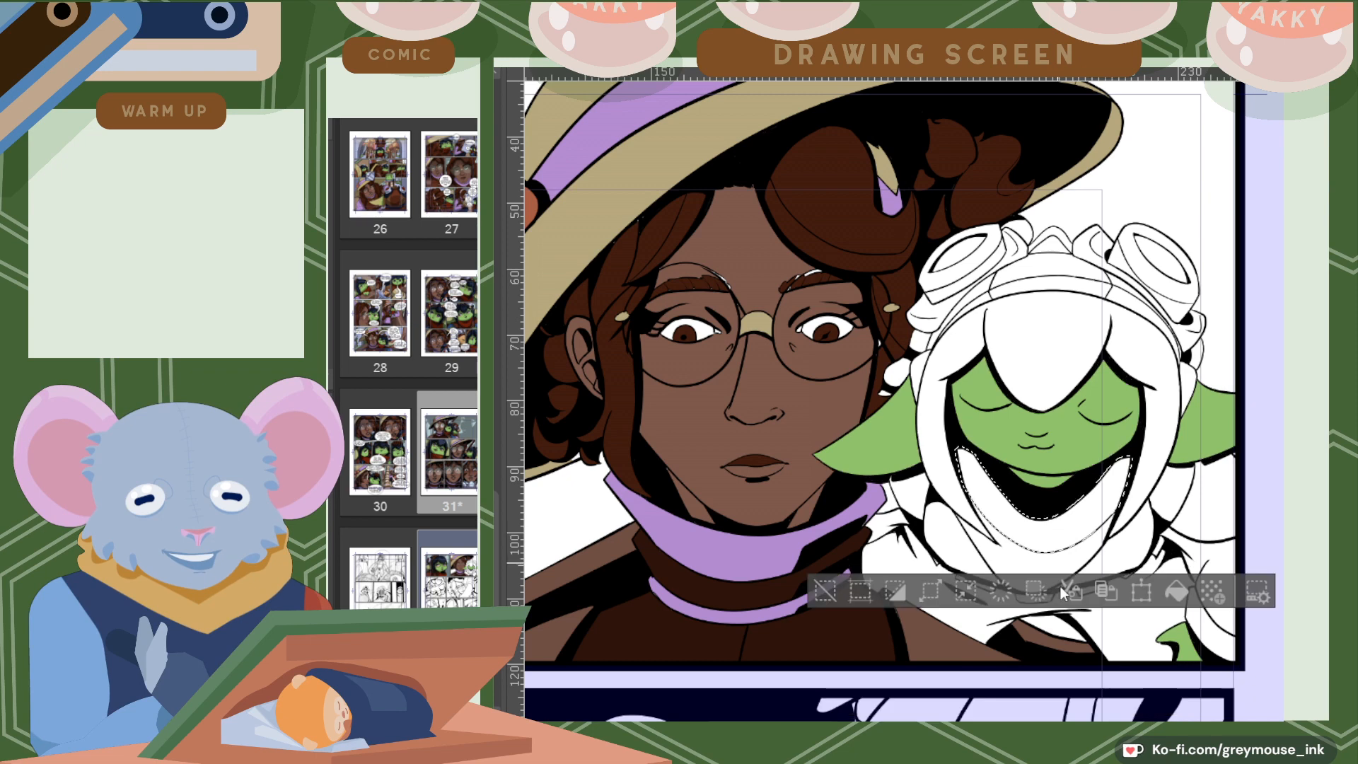
left_click(1055, 563, "shift")
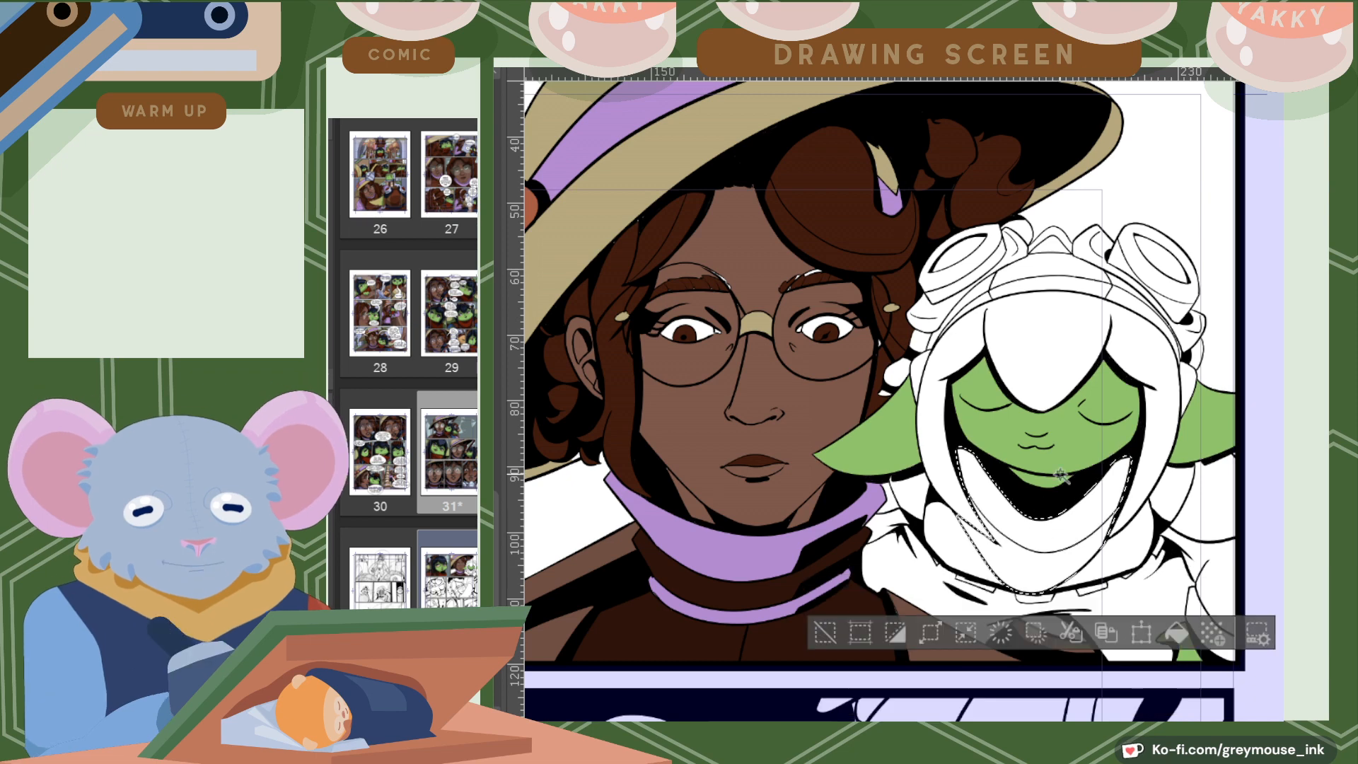
left_click(966, 248, "shift")
left_click(1171, 262, "shift")
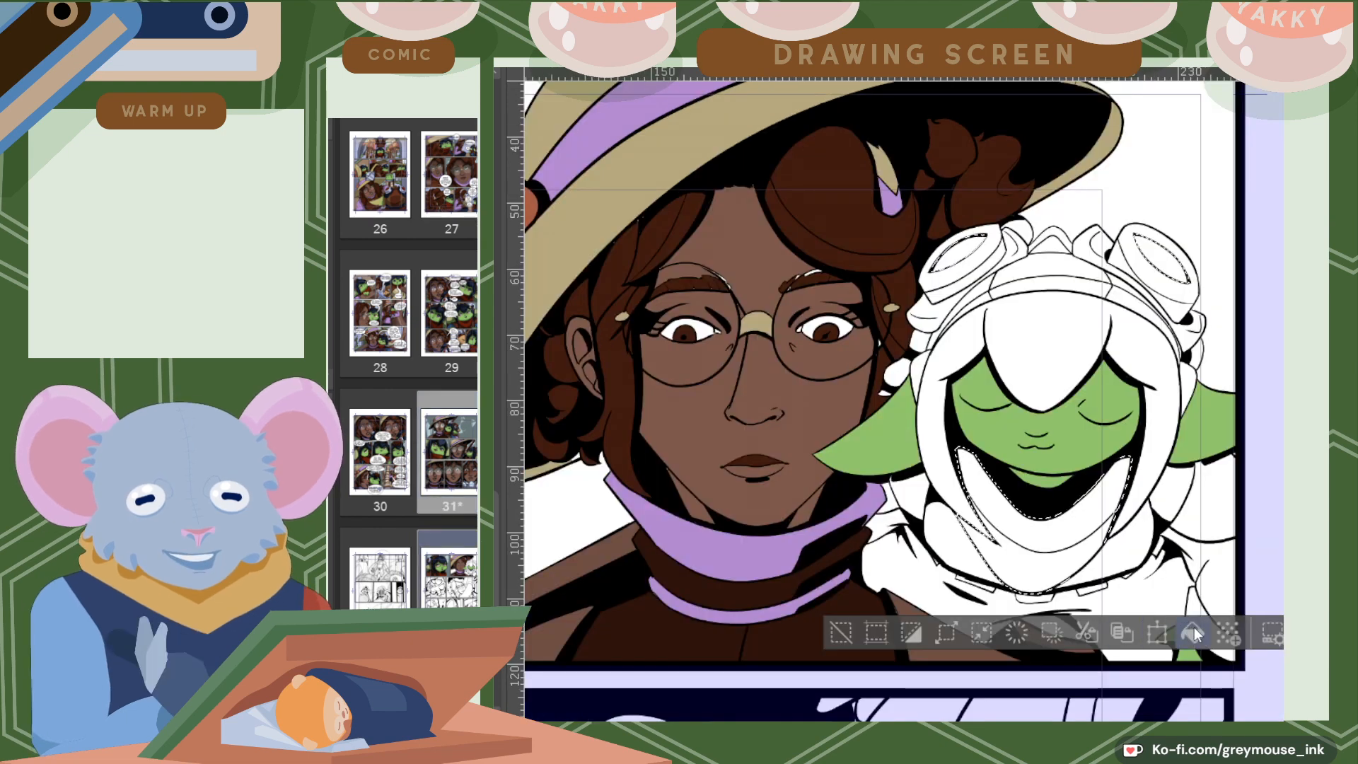
left_click(1190, 629)
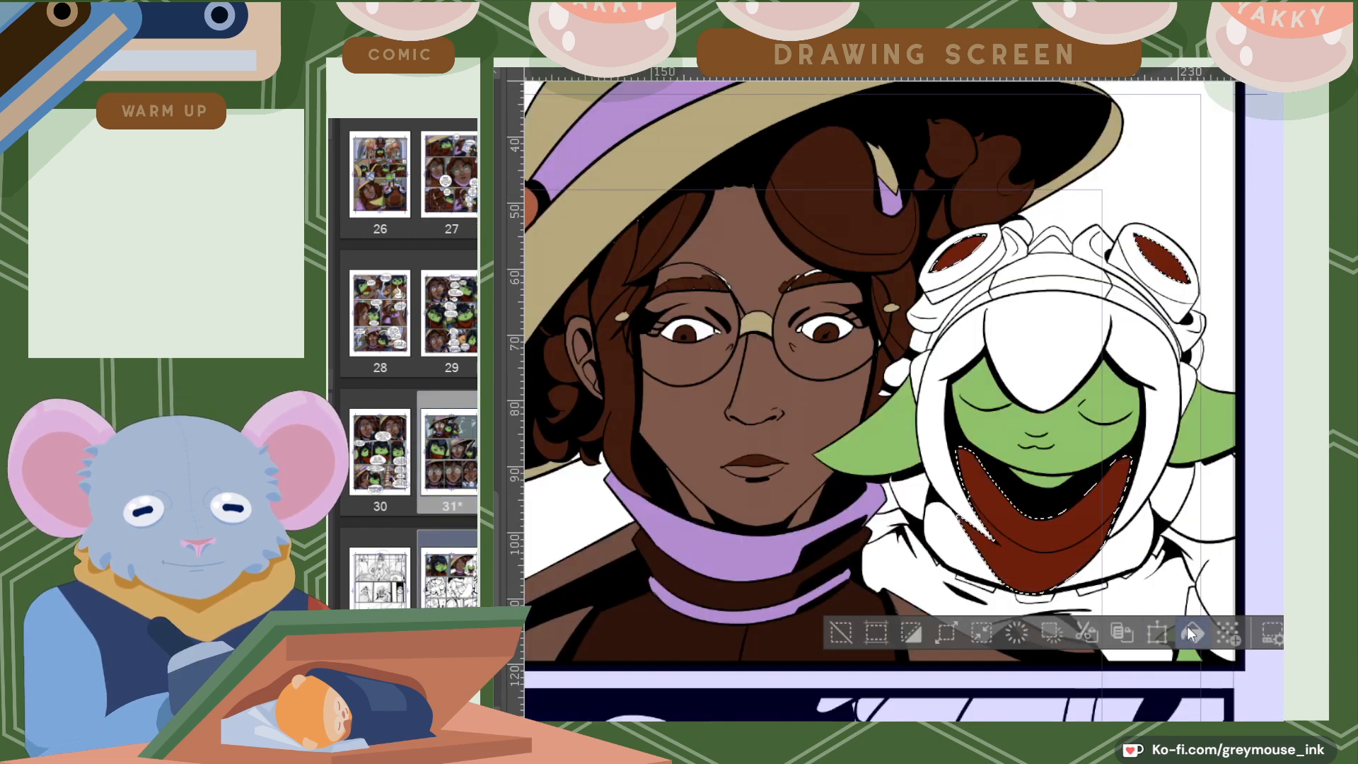
Fill the goblin's hair with dark navy and the cap's band, peak and side pieces with light brown.
left_click(1168, 430)
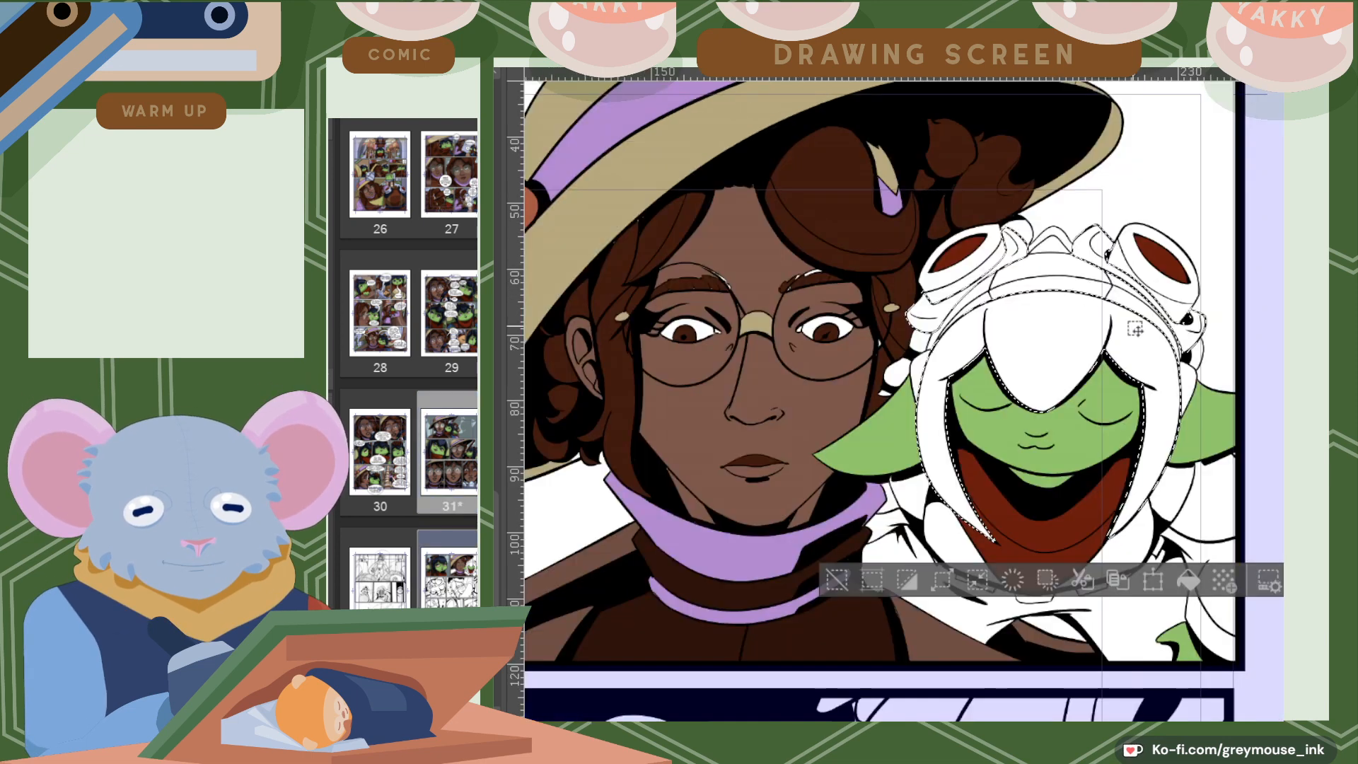
left_click(1189, 582)
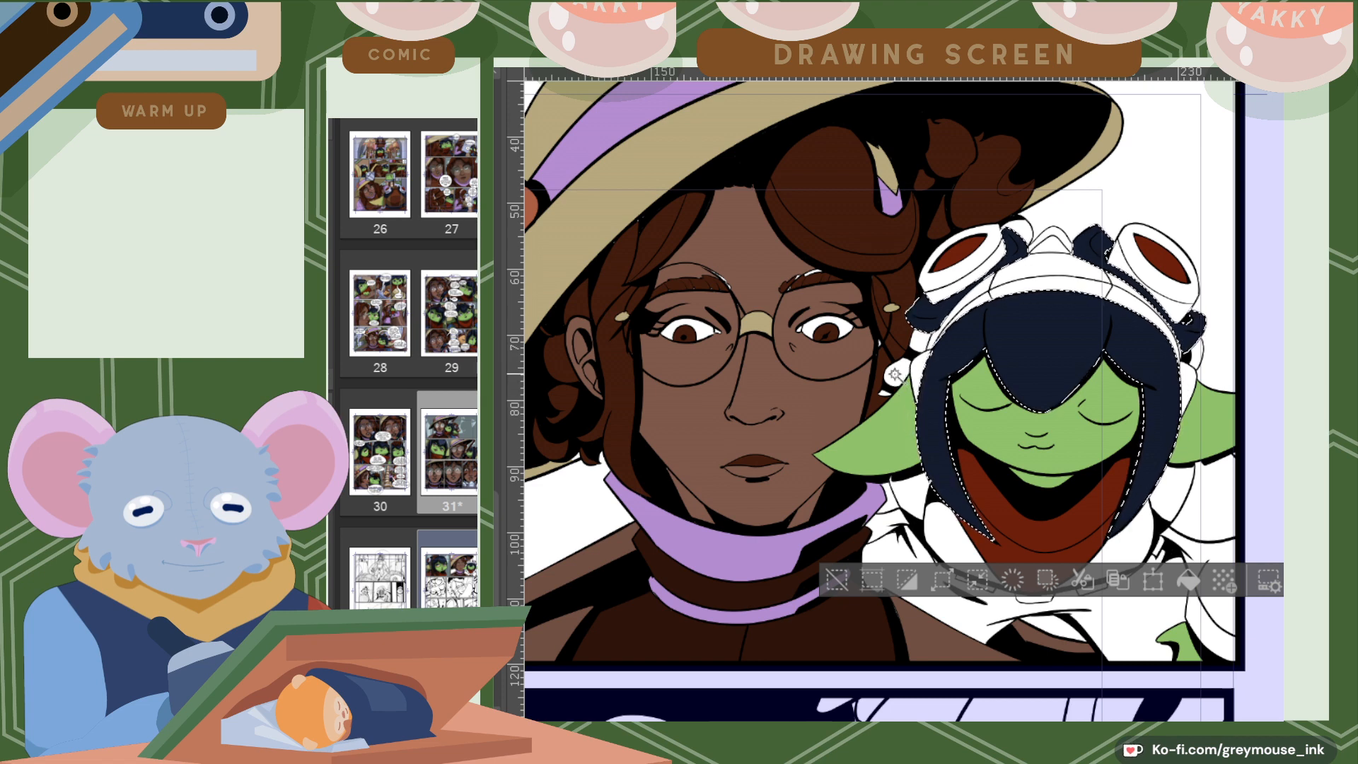
left_click(891, 385)
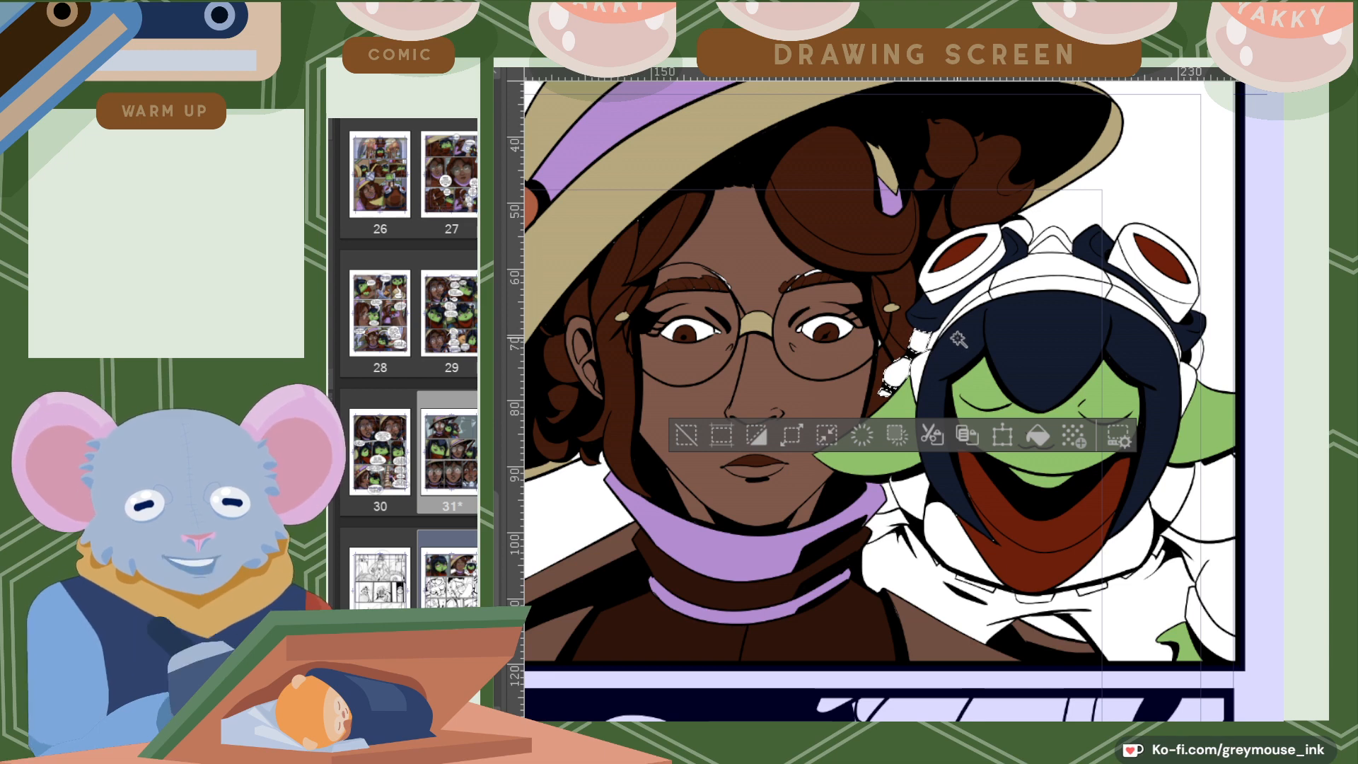
left_click(976, 295)
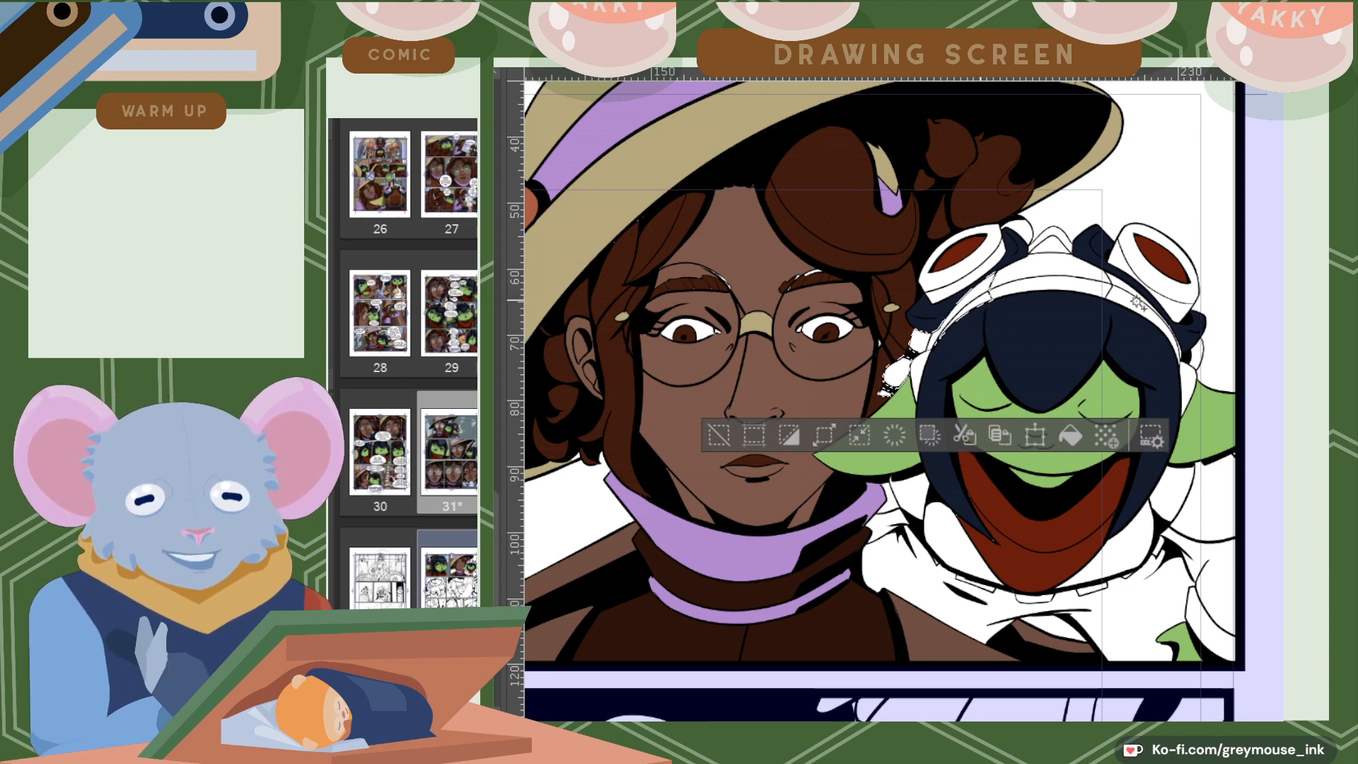
left_click(1130, 285)
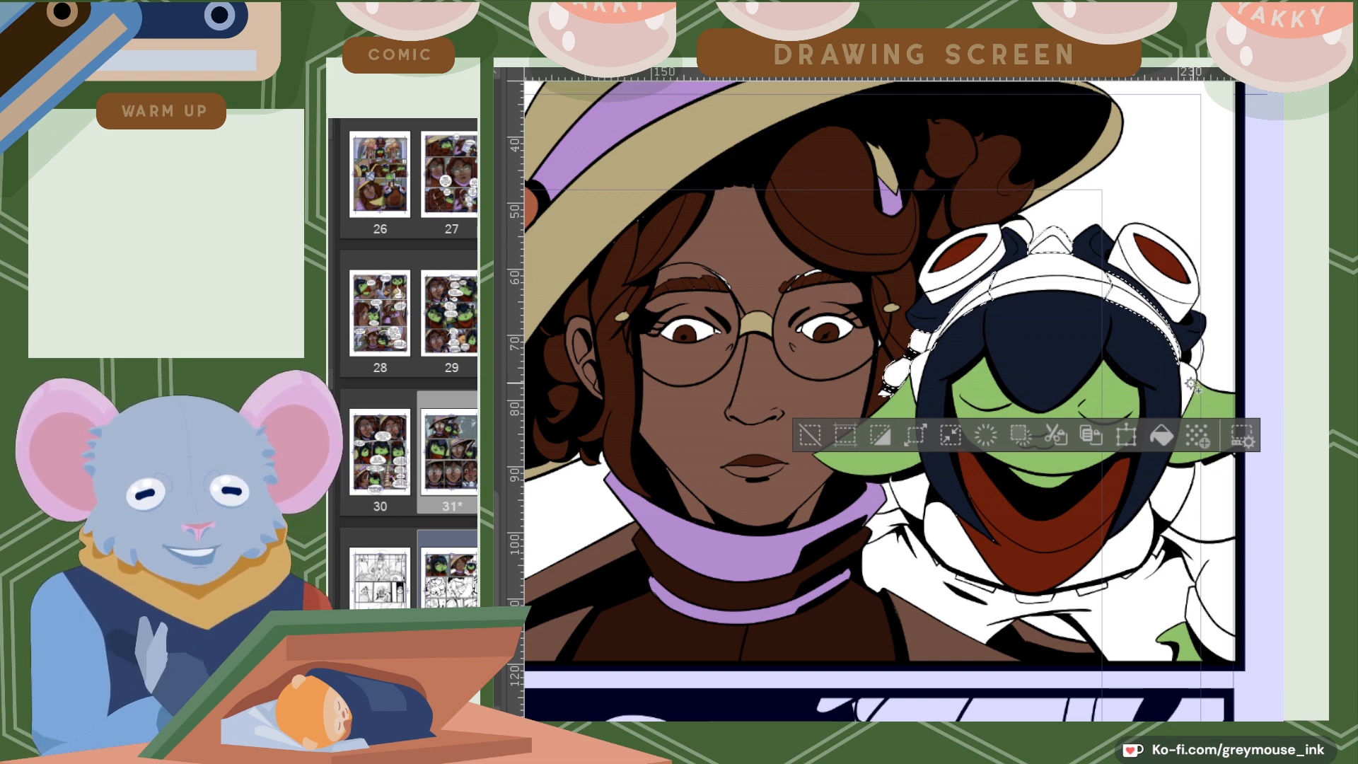
left_click(1198, 357)
left_click(1199, 353, "shift")
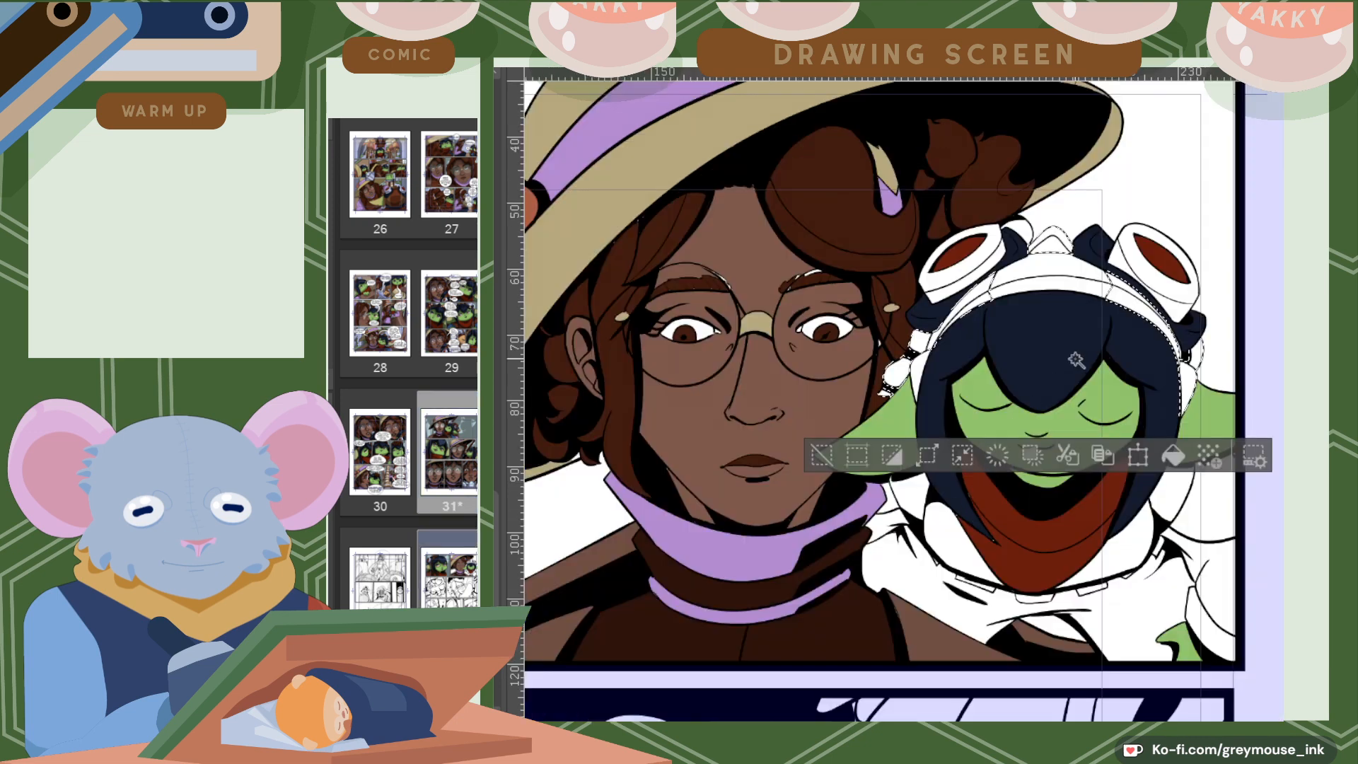
left_click(1173, 456)
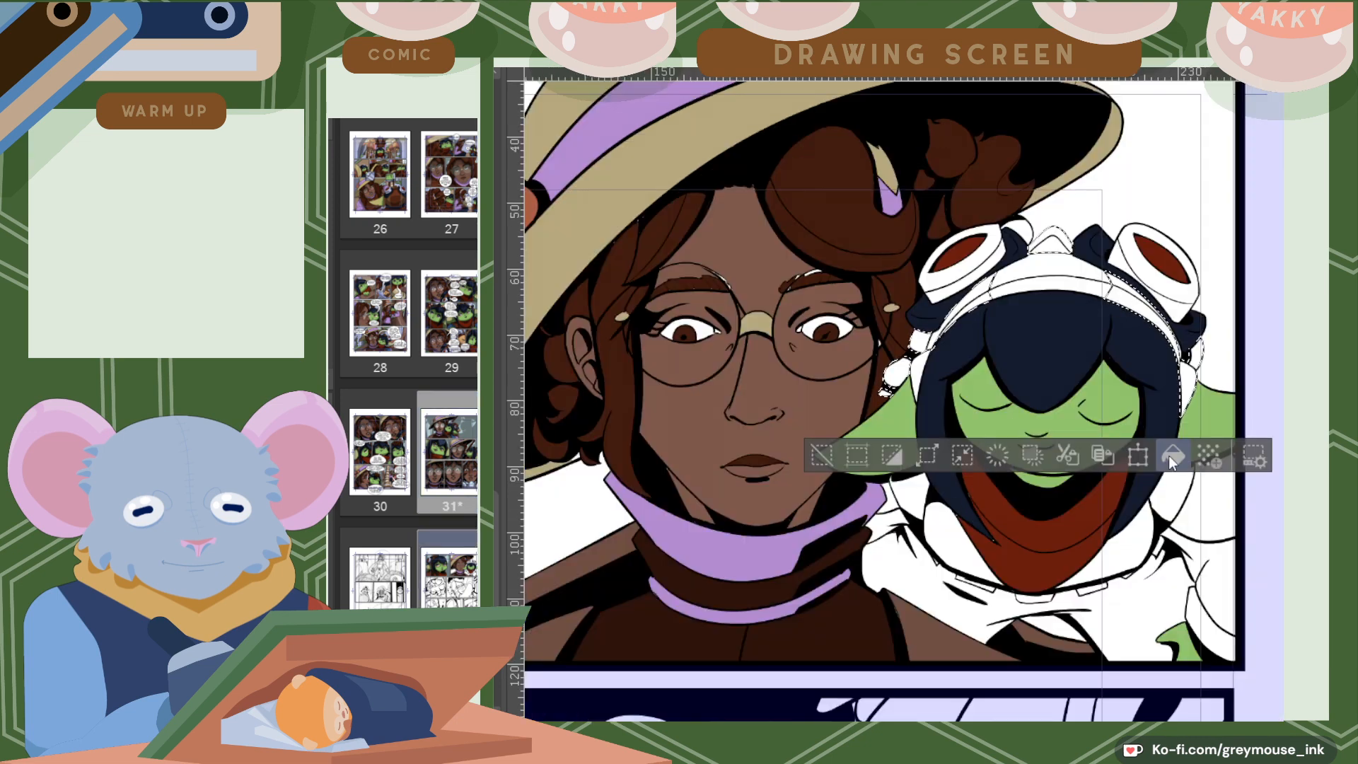
Fill the cap's front panel and the goblin's collar and shoulder pieces with dark reddish brown, checking the coloured reference page.
left_click(1056, 272)
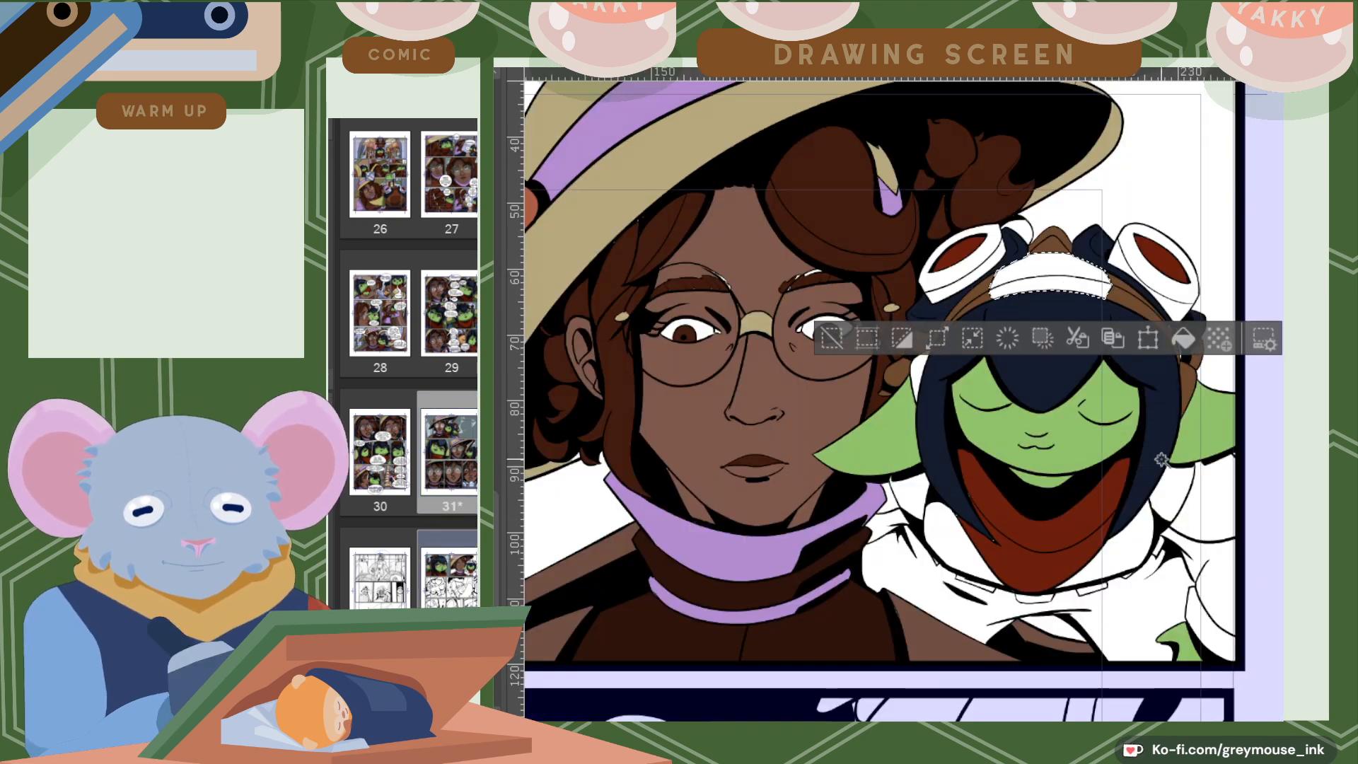
left_click(1208, 503, "shift")
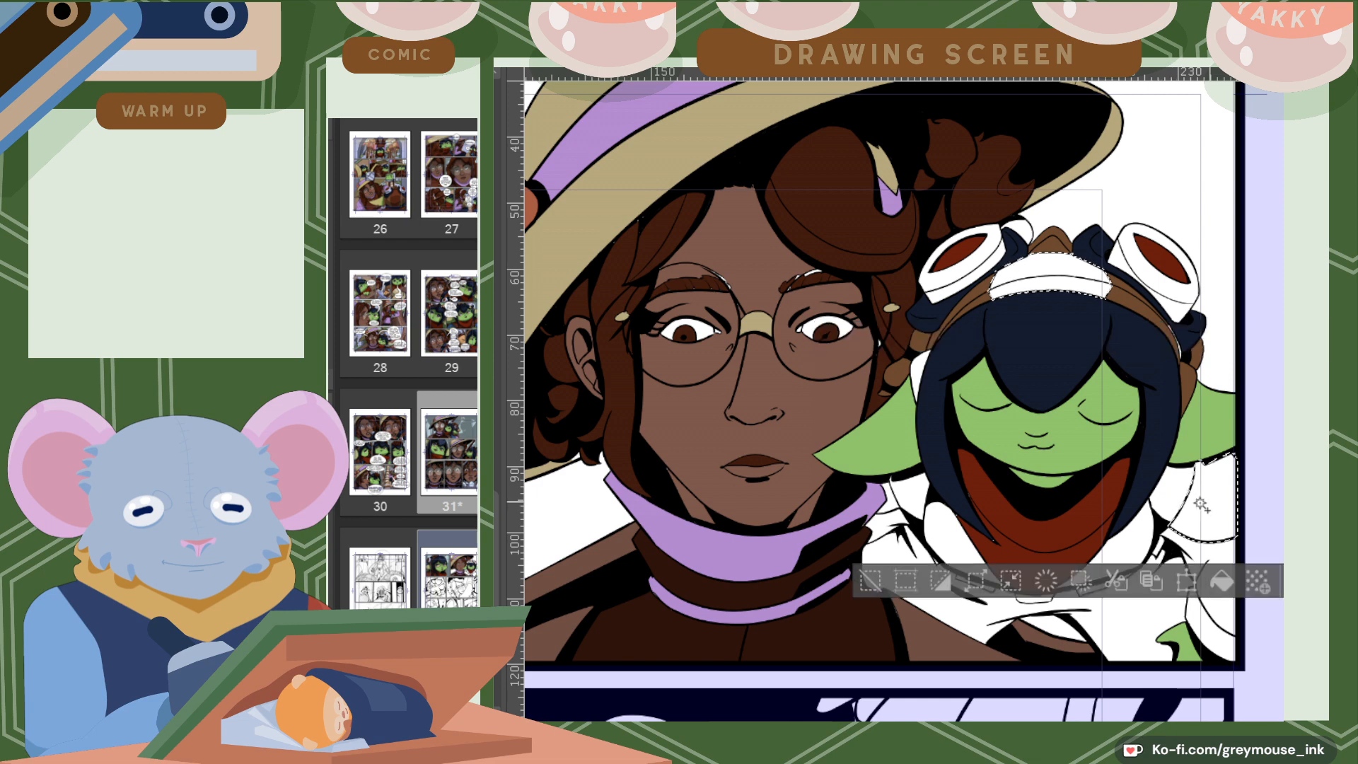
left_click(1140, 539, "shift")
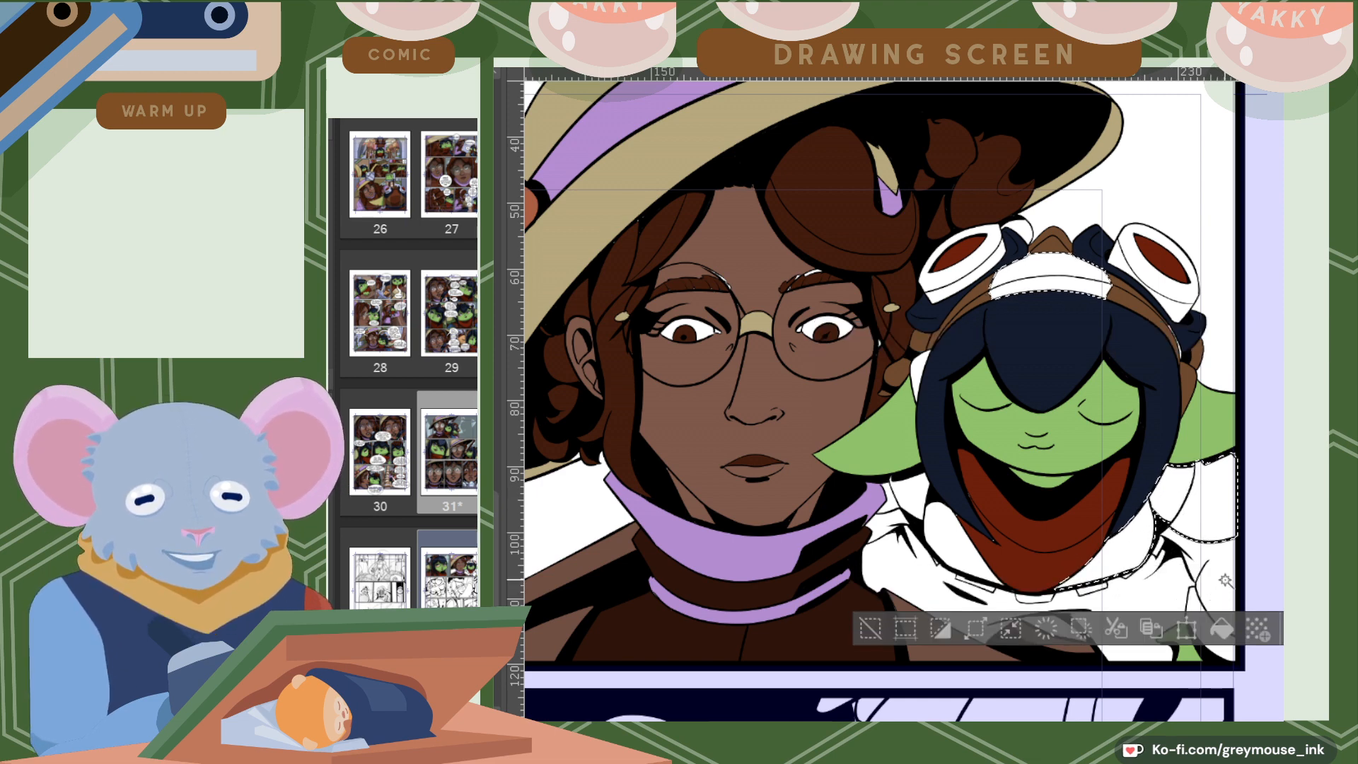
left_click(911, 499, "shift")
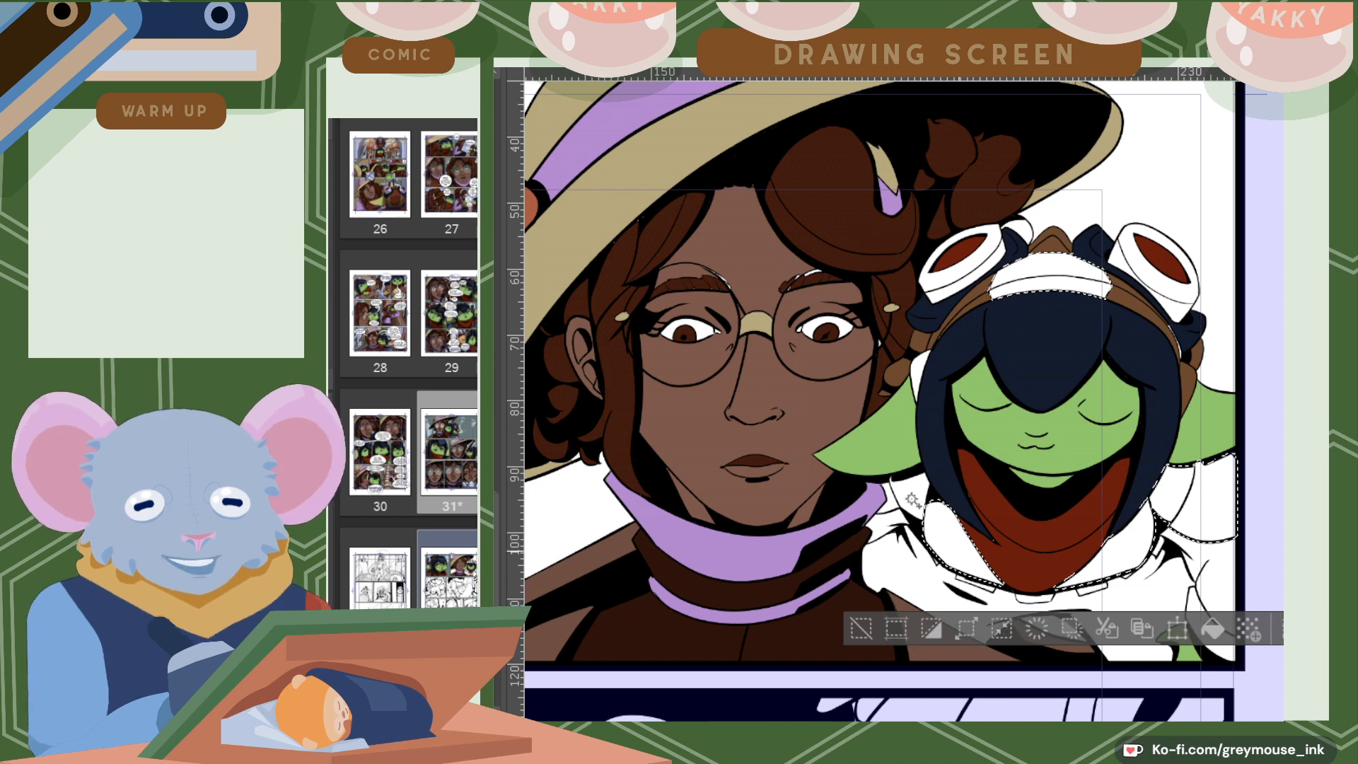
left_click(910, 486, "shift")
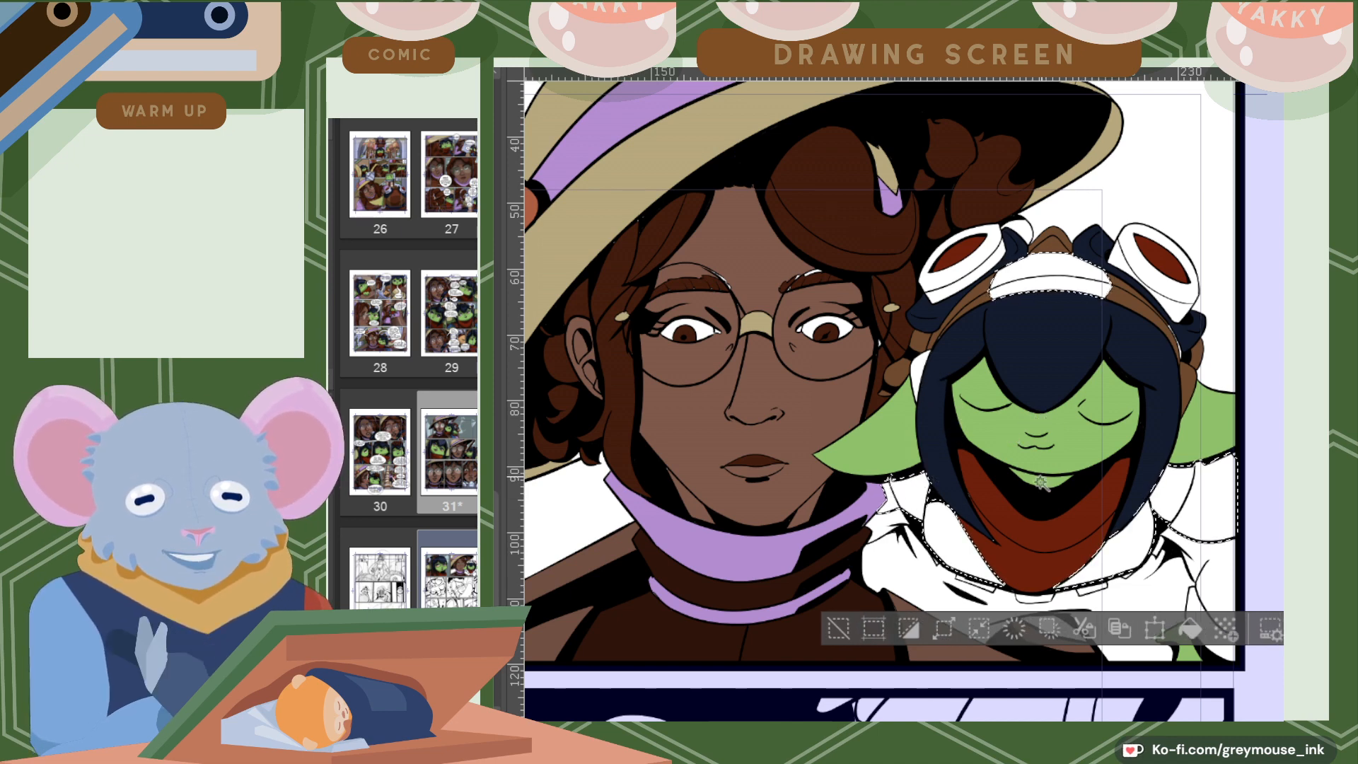
left_click(1048, 597, "shift")
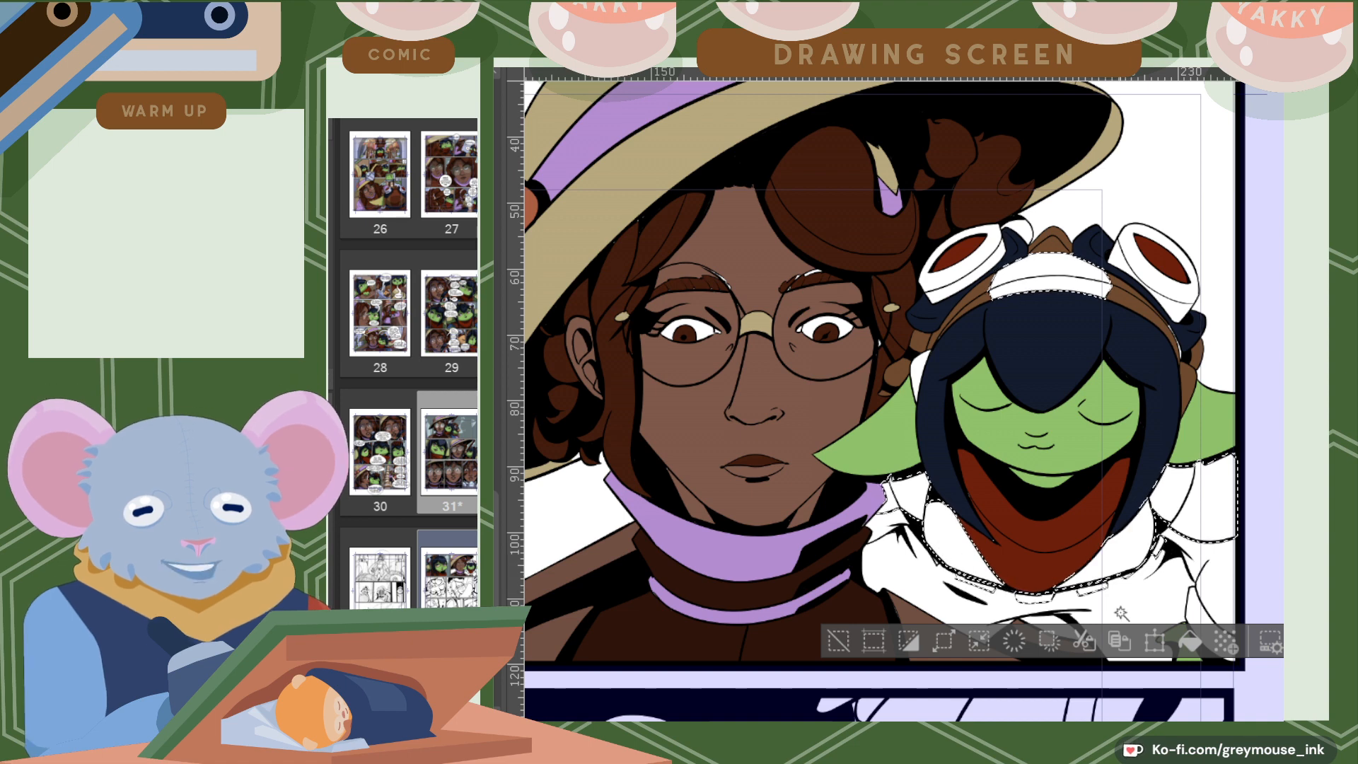
left_click(1190, 639)
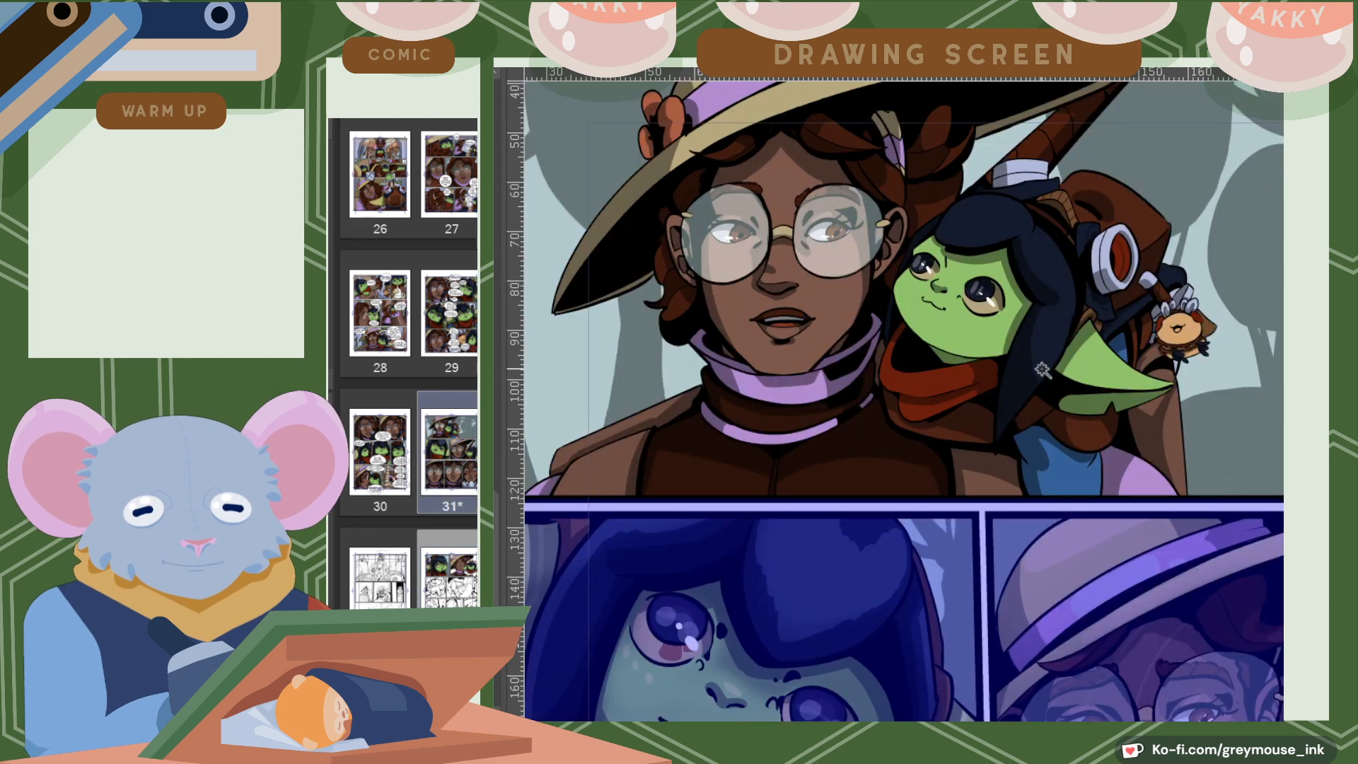
left_click_drag(940, 417, 974, 419)
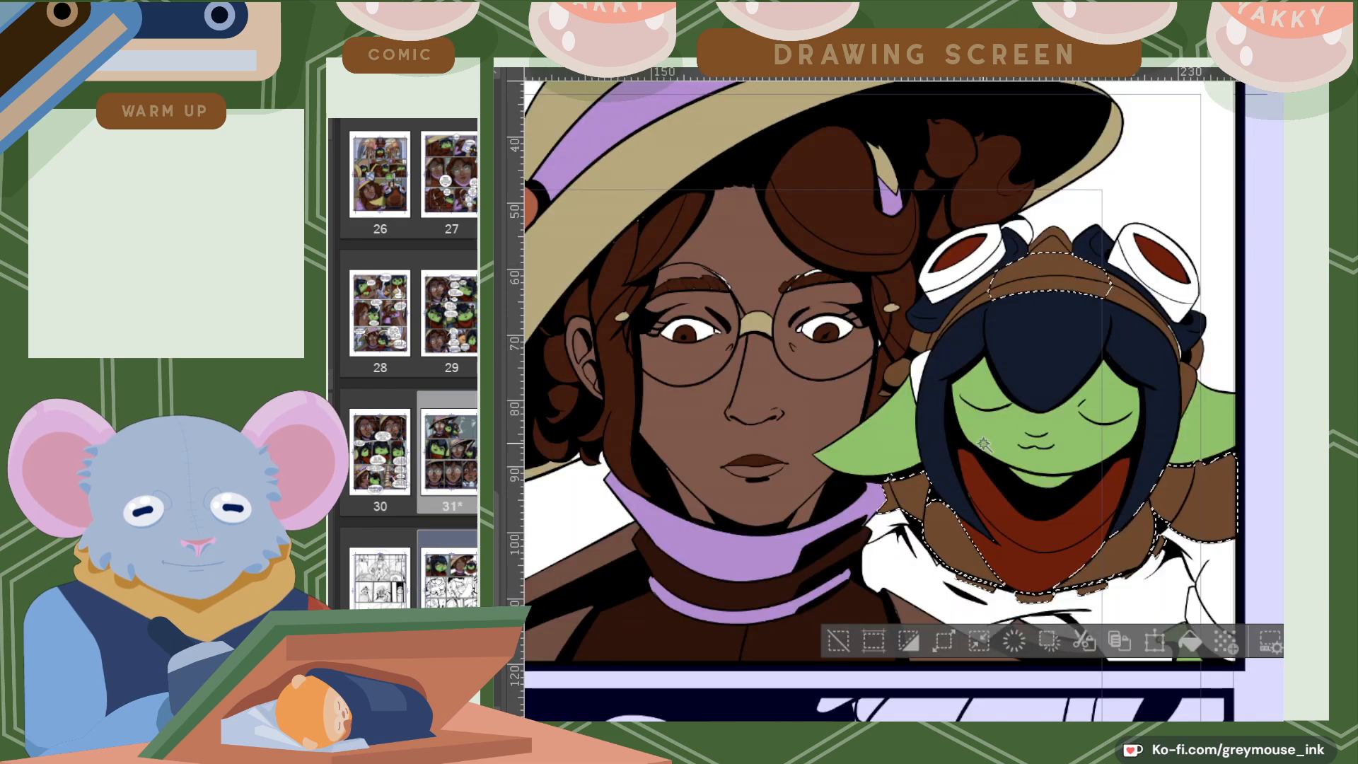
left_click(916, 365)
left_click_drag(966, 300, 966, 300)
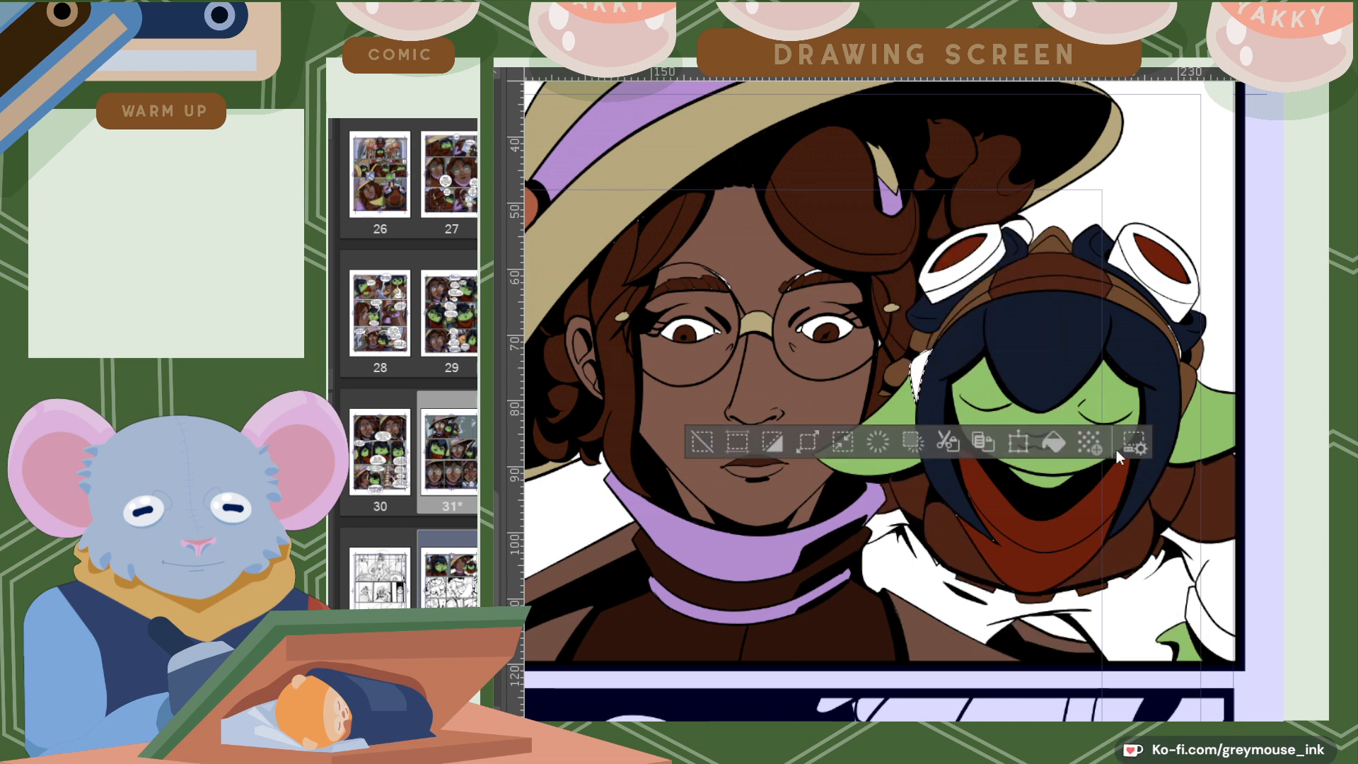
Fill the goblin's shirt below the collar and both goggle frames with pale lavender-blue.
mouse_move(1202, 552)
left_mouse_down()
mouse_move(1218, 588)
mouse_move(1209, 628)
left_mouse_up()
left_click(1148, 617, "shift")
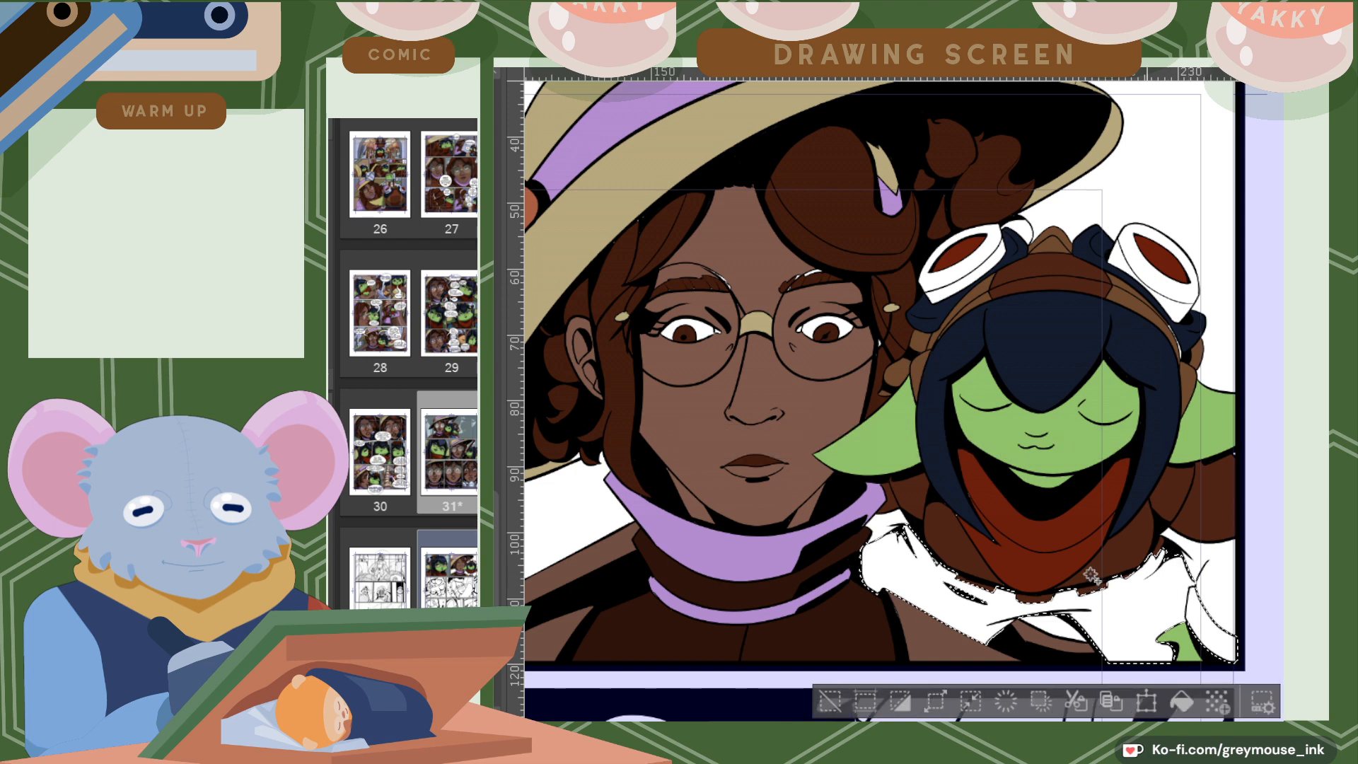
left_click(1154, 297, "shift")
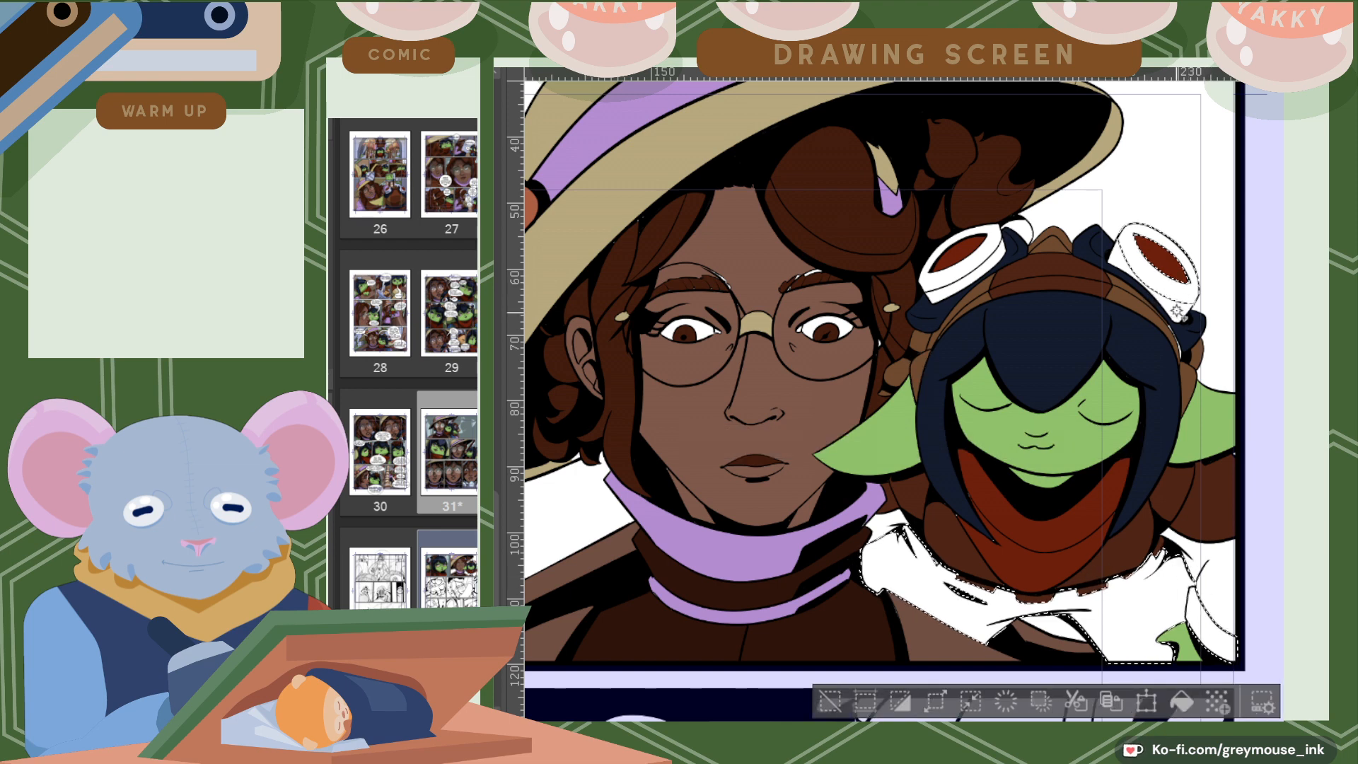
left_click(983, 266, "shift")
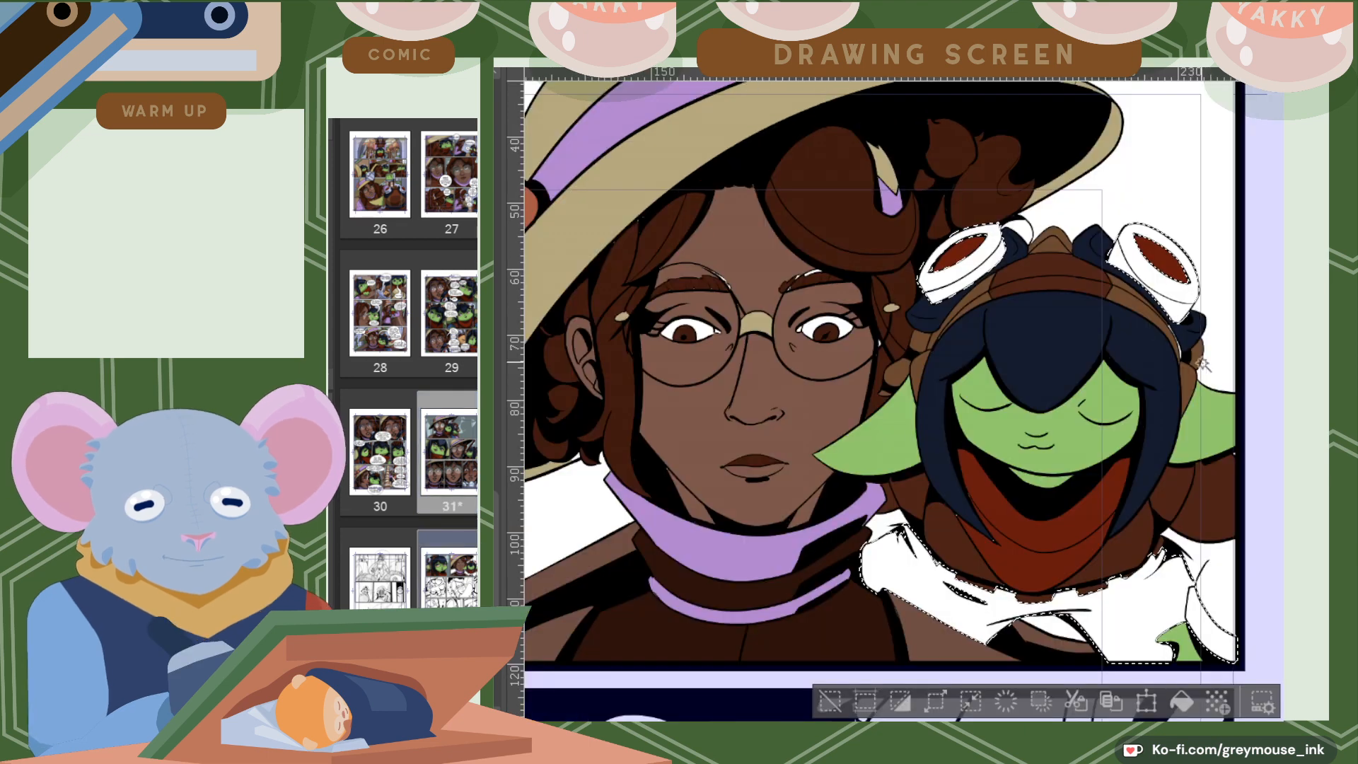
left_click(1185, 702)
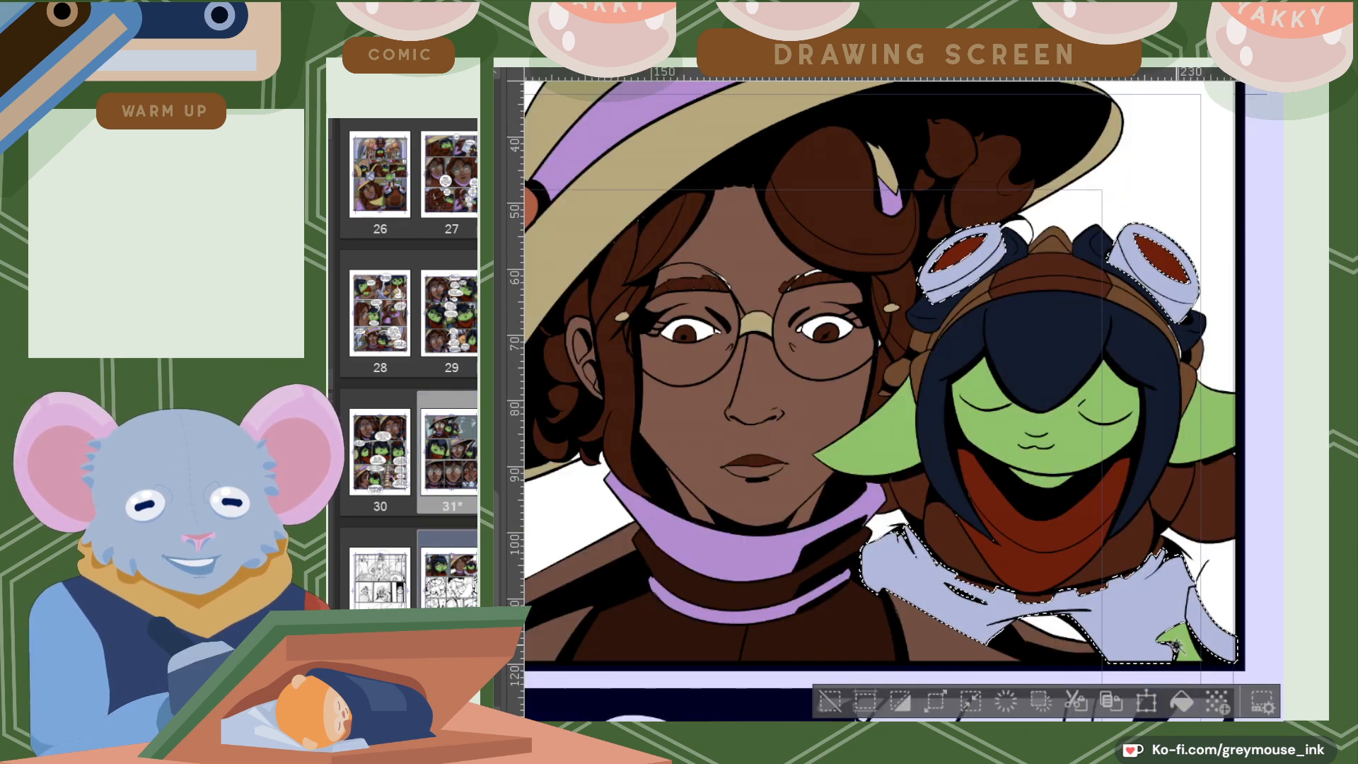
Fill the clothing gaps beside both shoulders with blue sampled from the coloured reference page, and the rounded piece by the goblin's sleeve with dark reddish brown.
left_click(1221, 580)
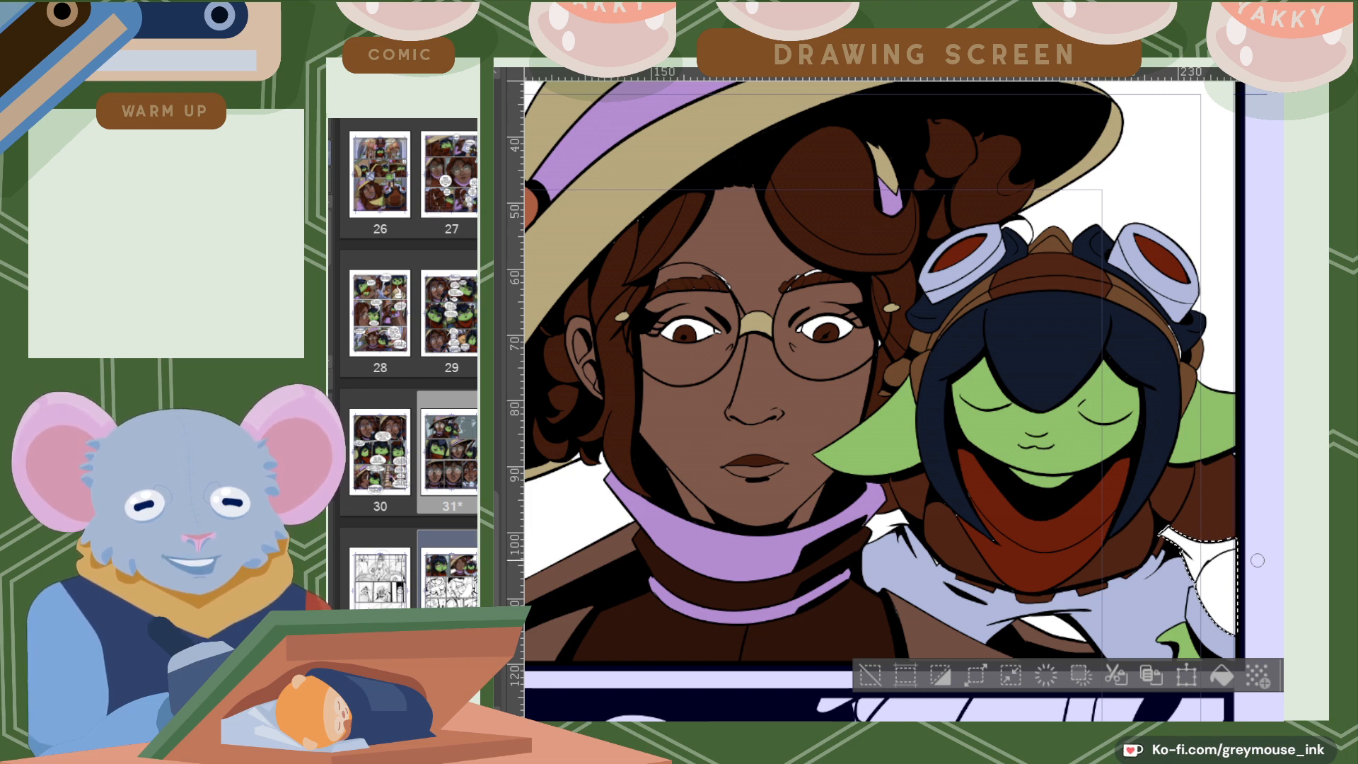
scroll(1254, 566, "up", 2)
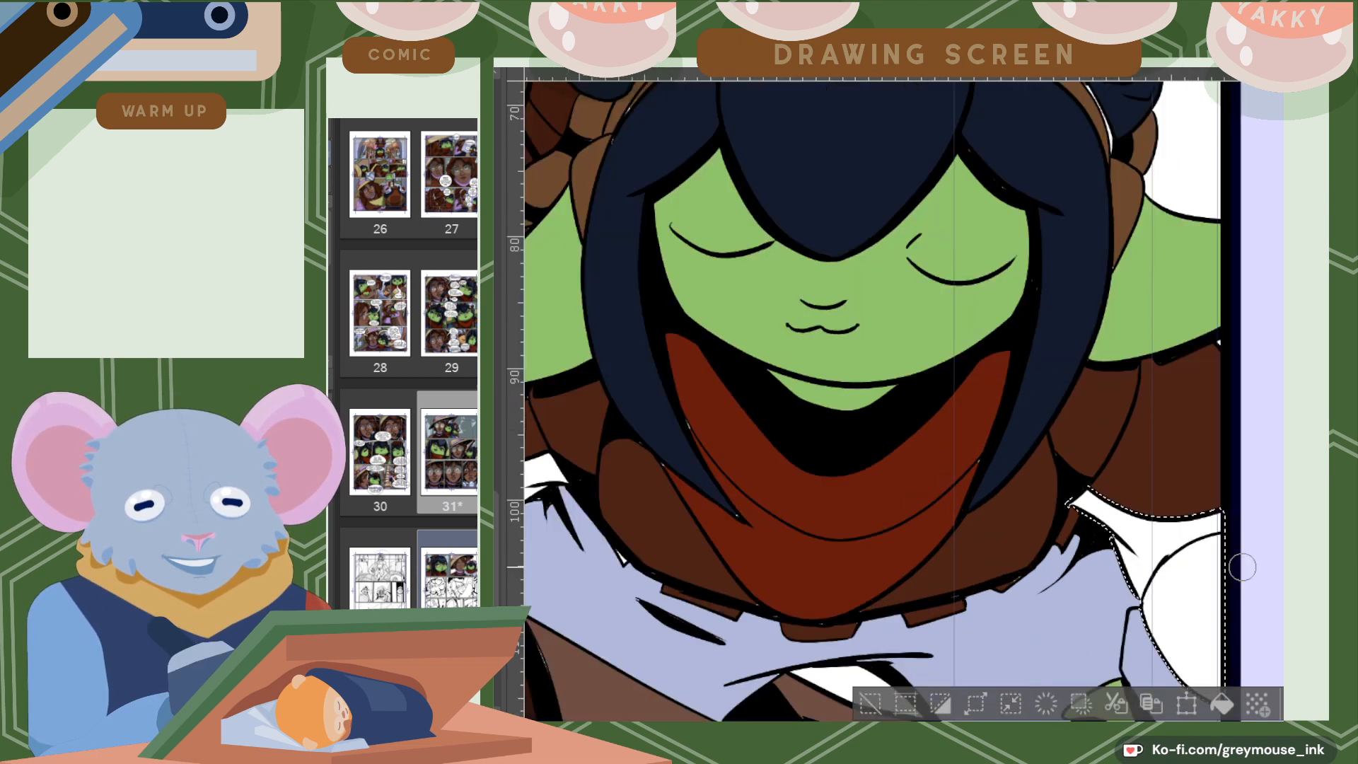
scroll(1239, 568, "down", 1)
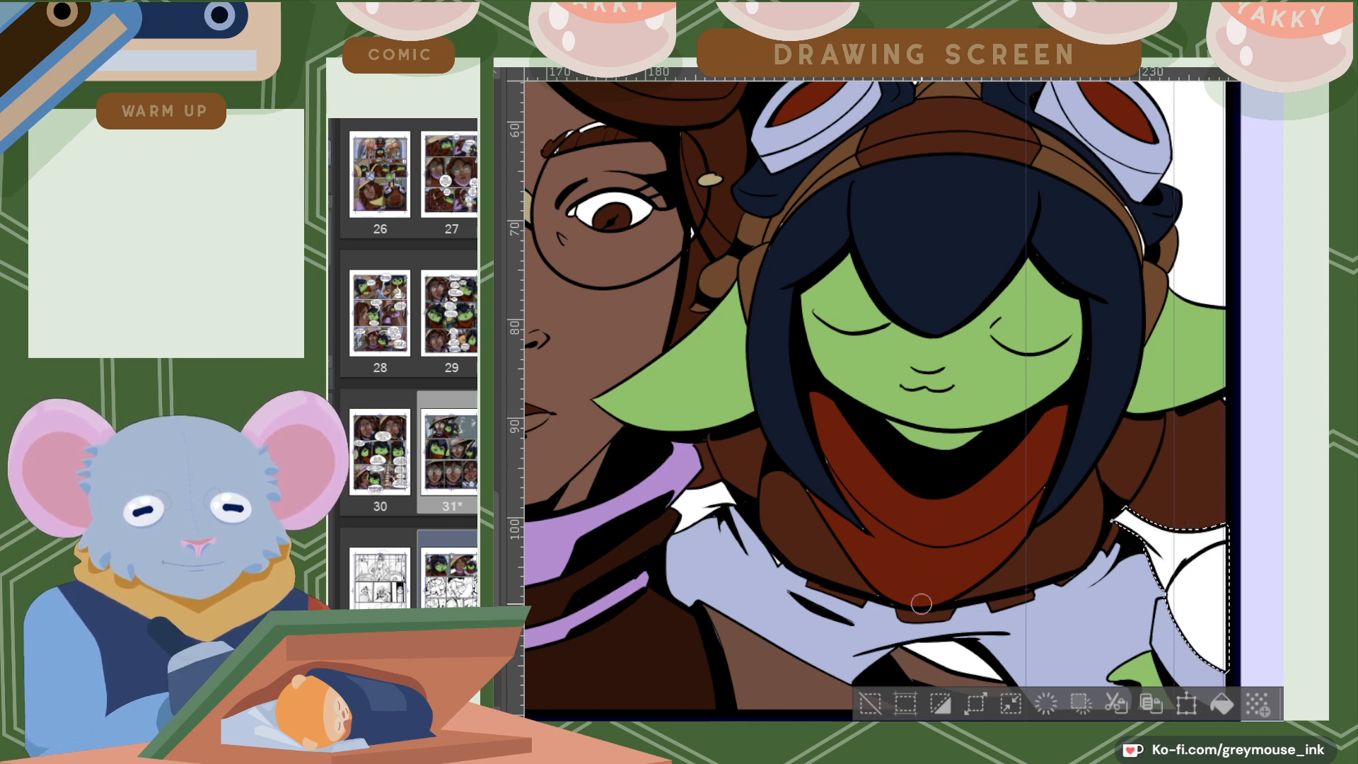
key("ctrl+Tab")
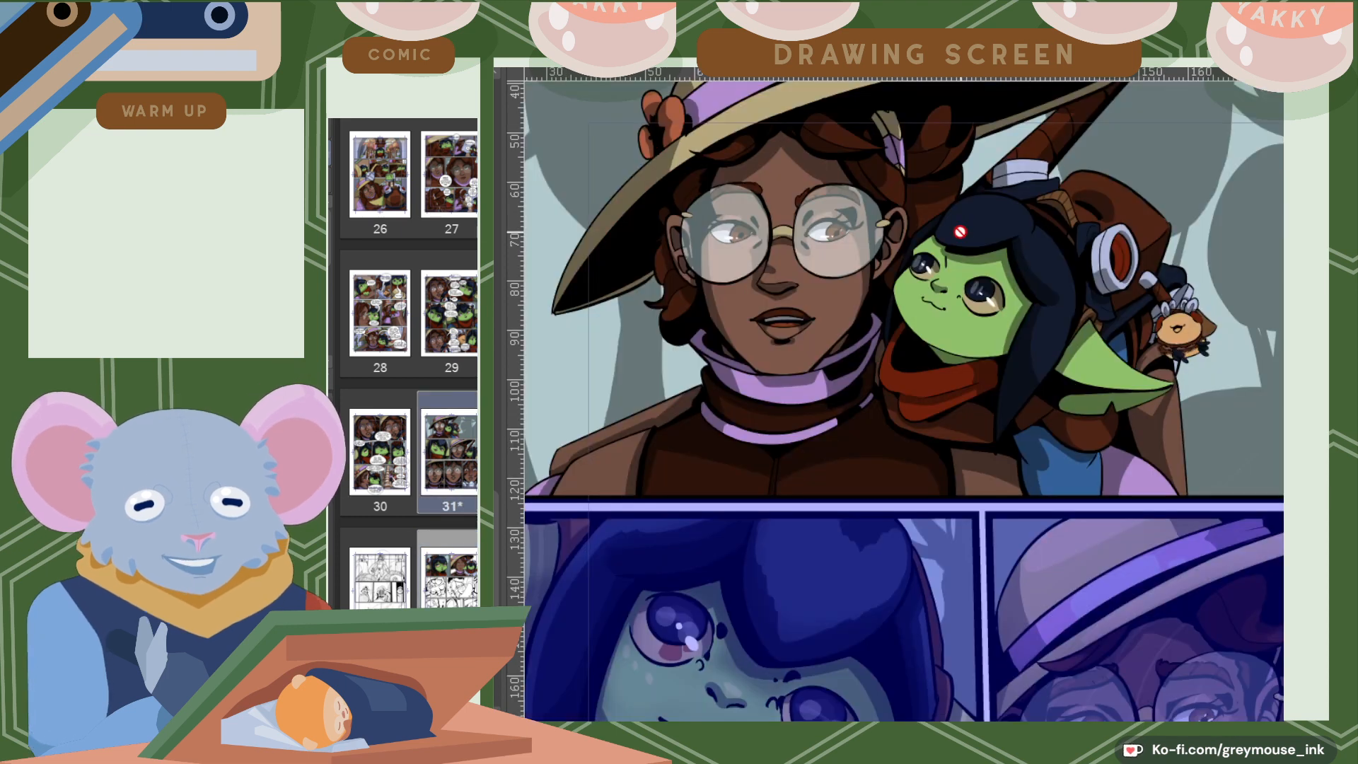
left_click(1070, 463, "alt")
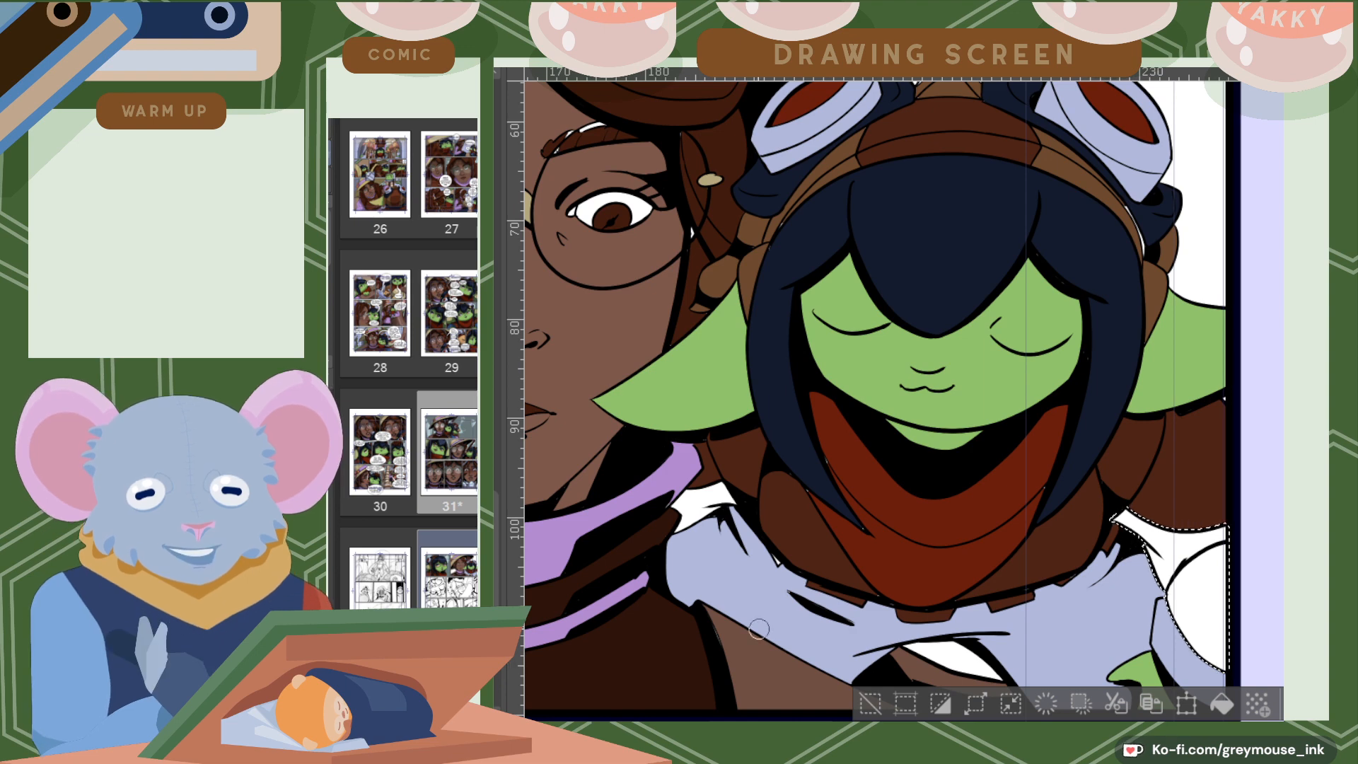
key("w")
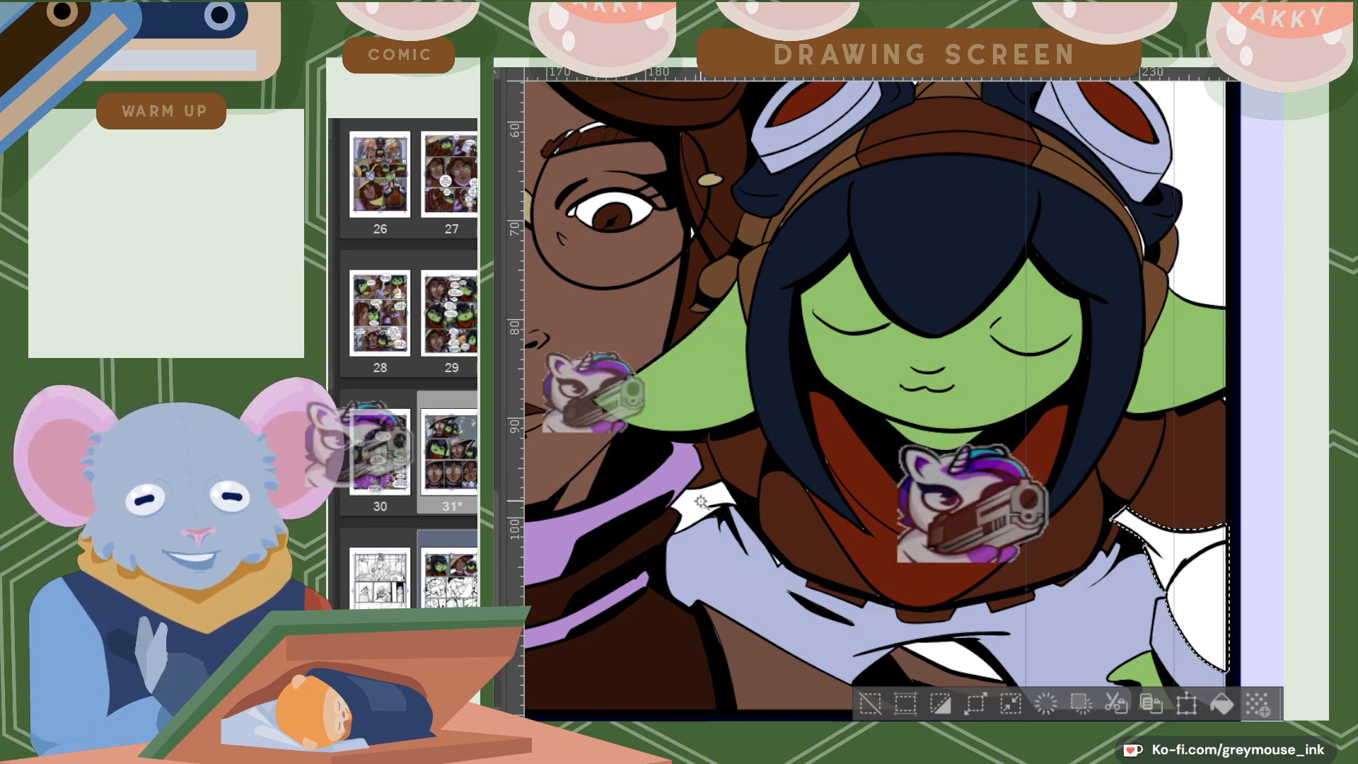
left_click(720, 501)
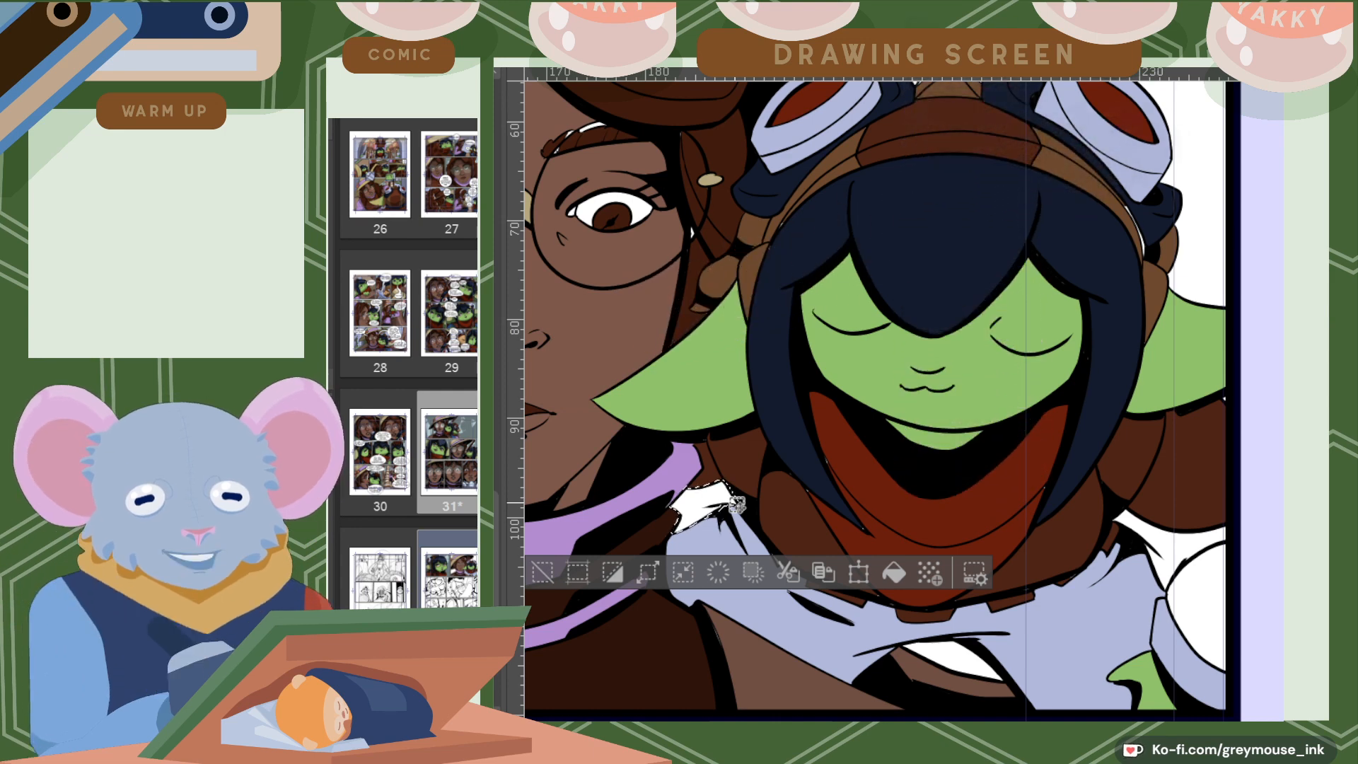
left_click(1180, 541, "shift")
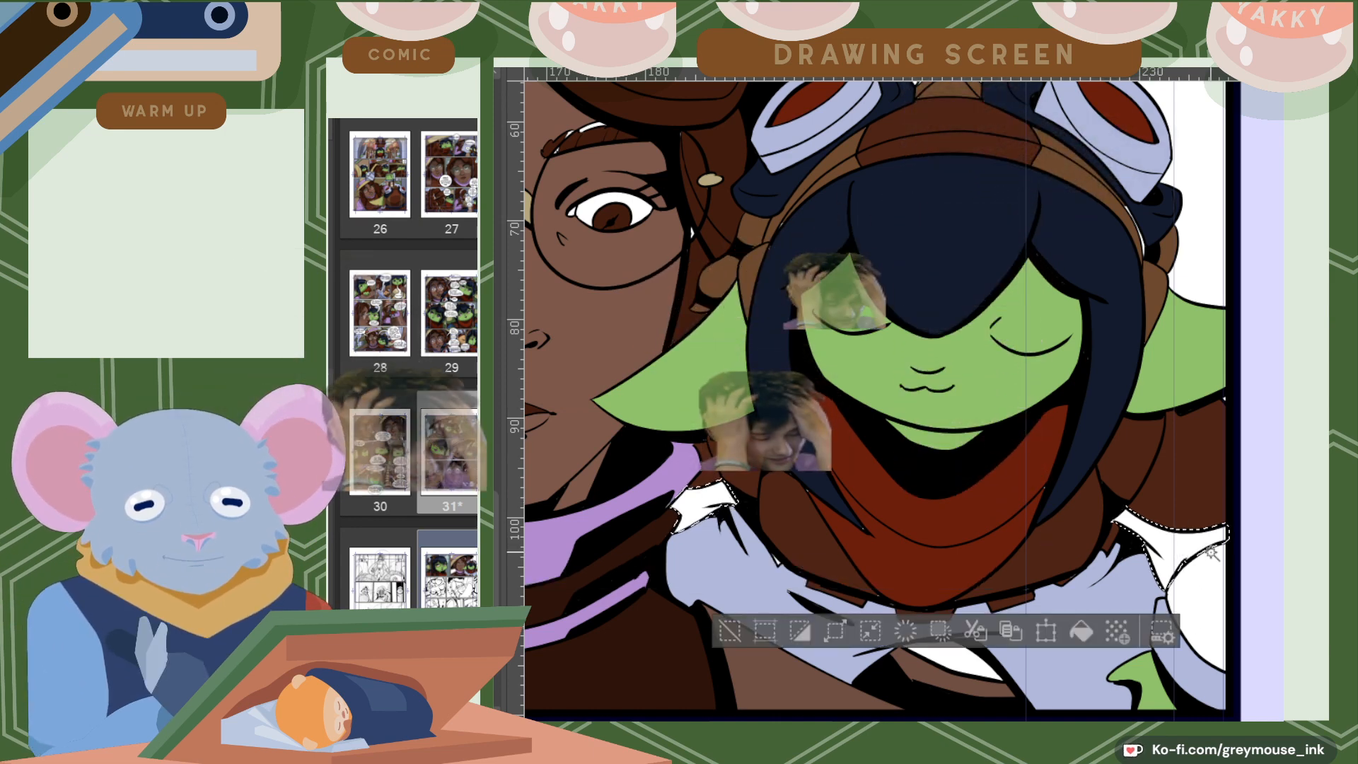
left_click(1081, 630)
key("ctrl+z")
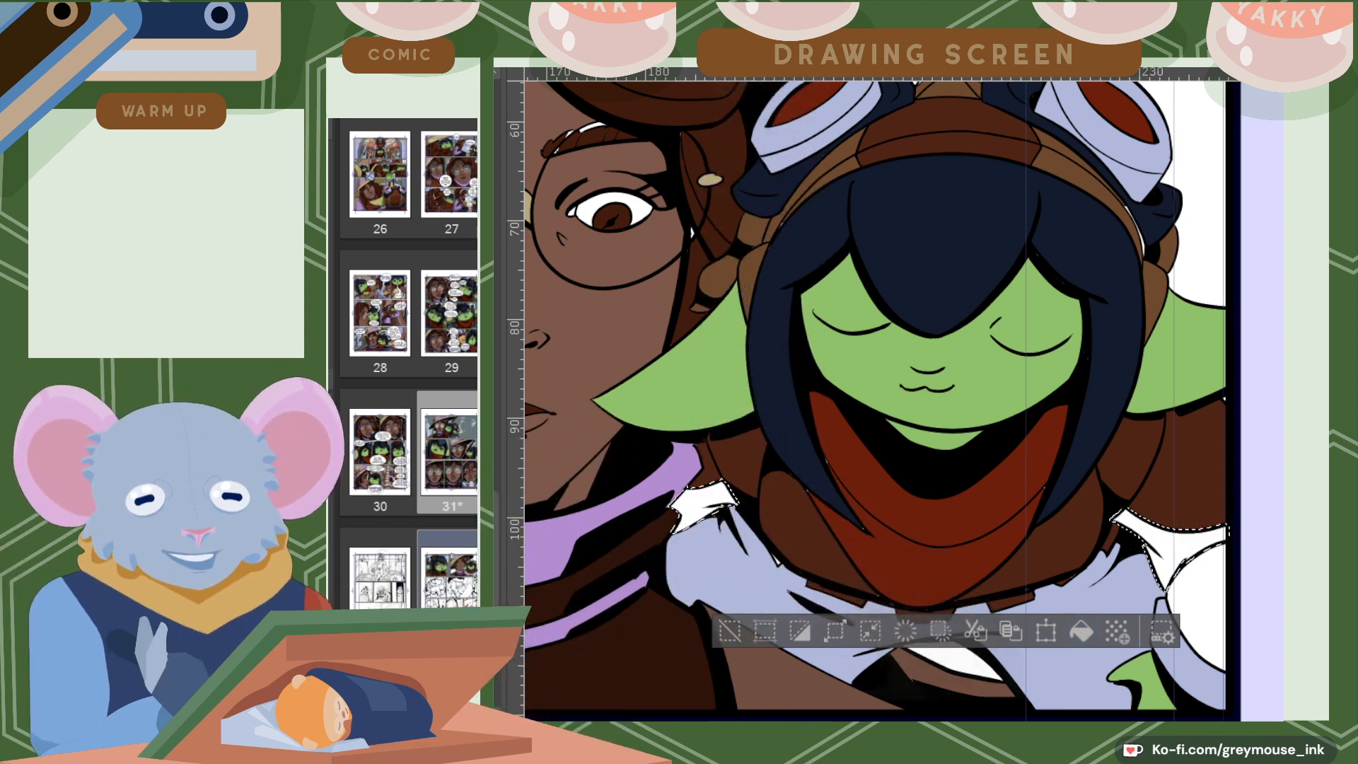
left_click(1081, 630)
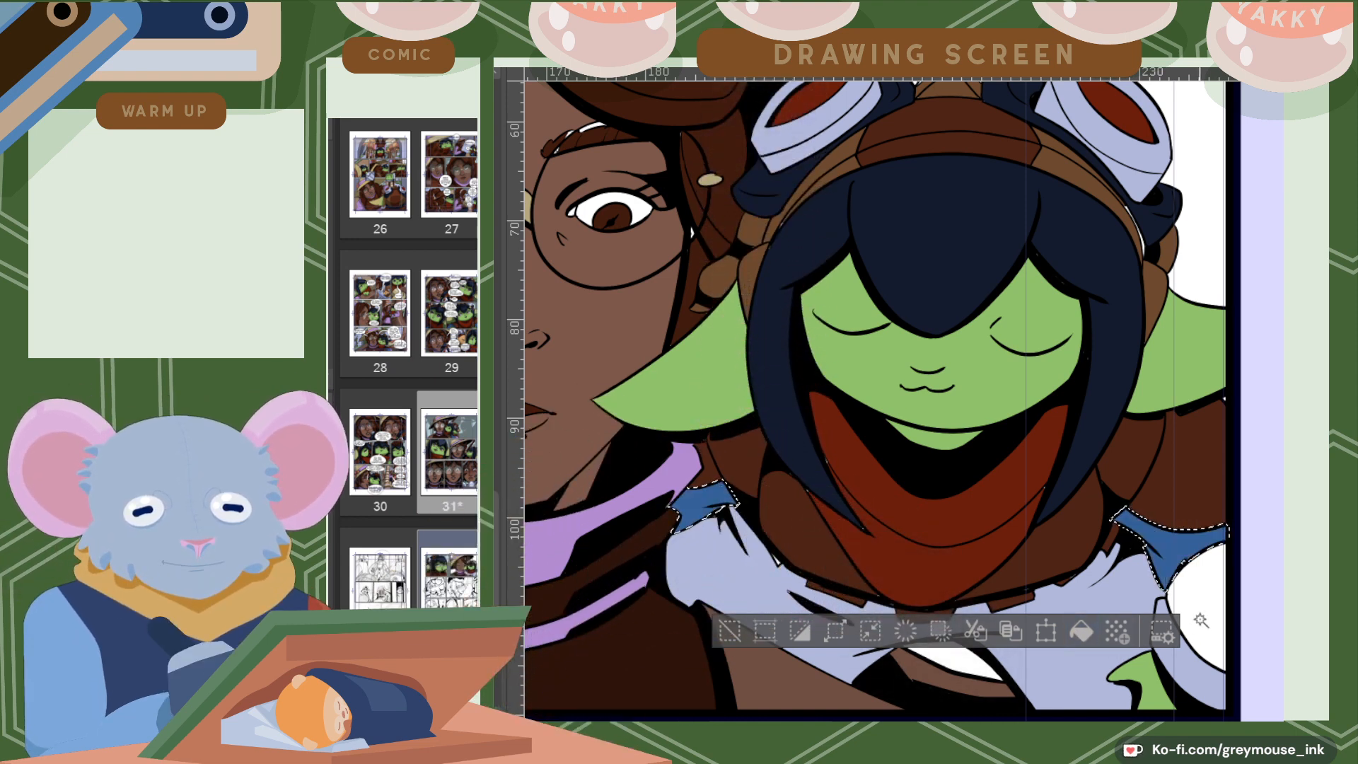
left_click(1212, 622)
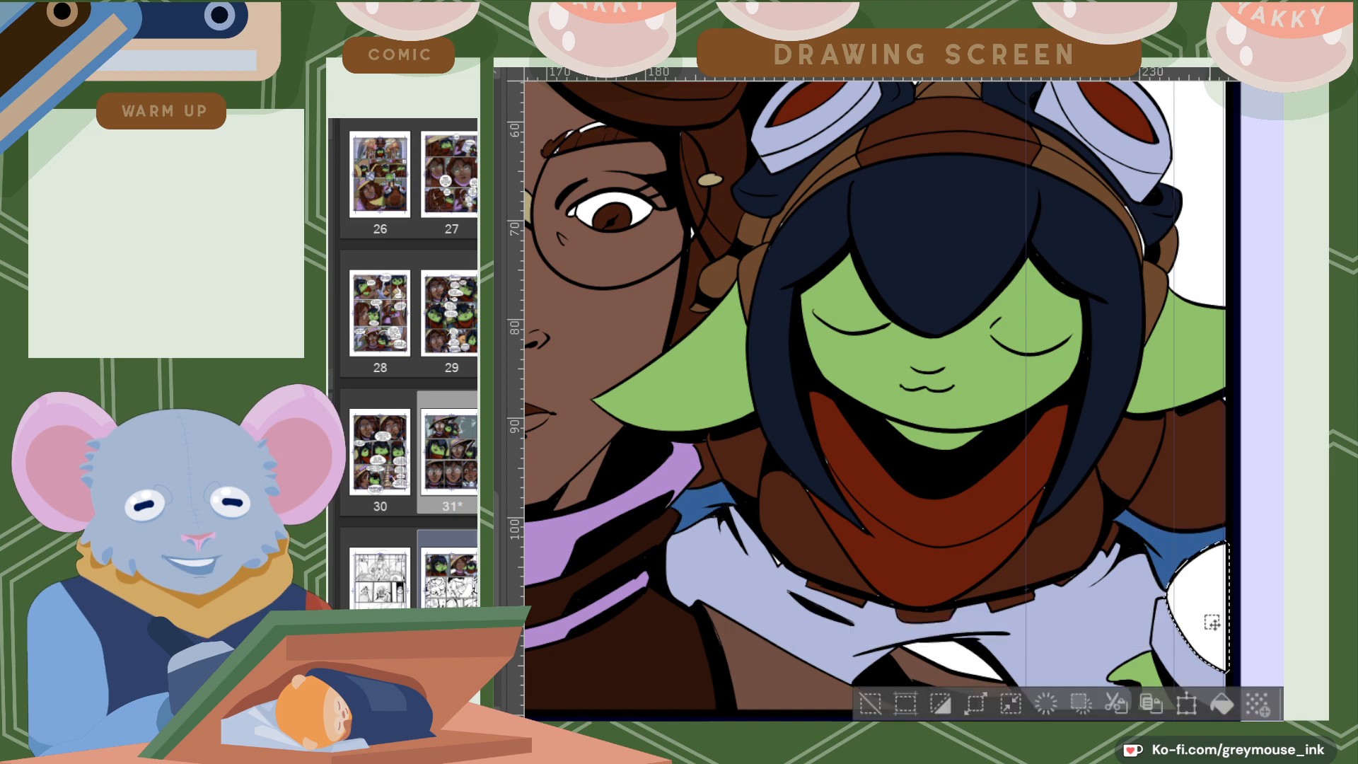
left_click(1230, 703)
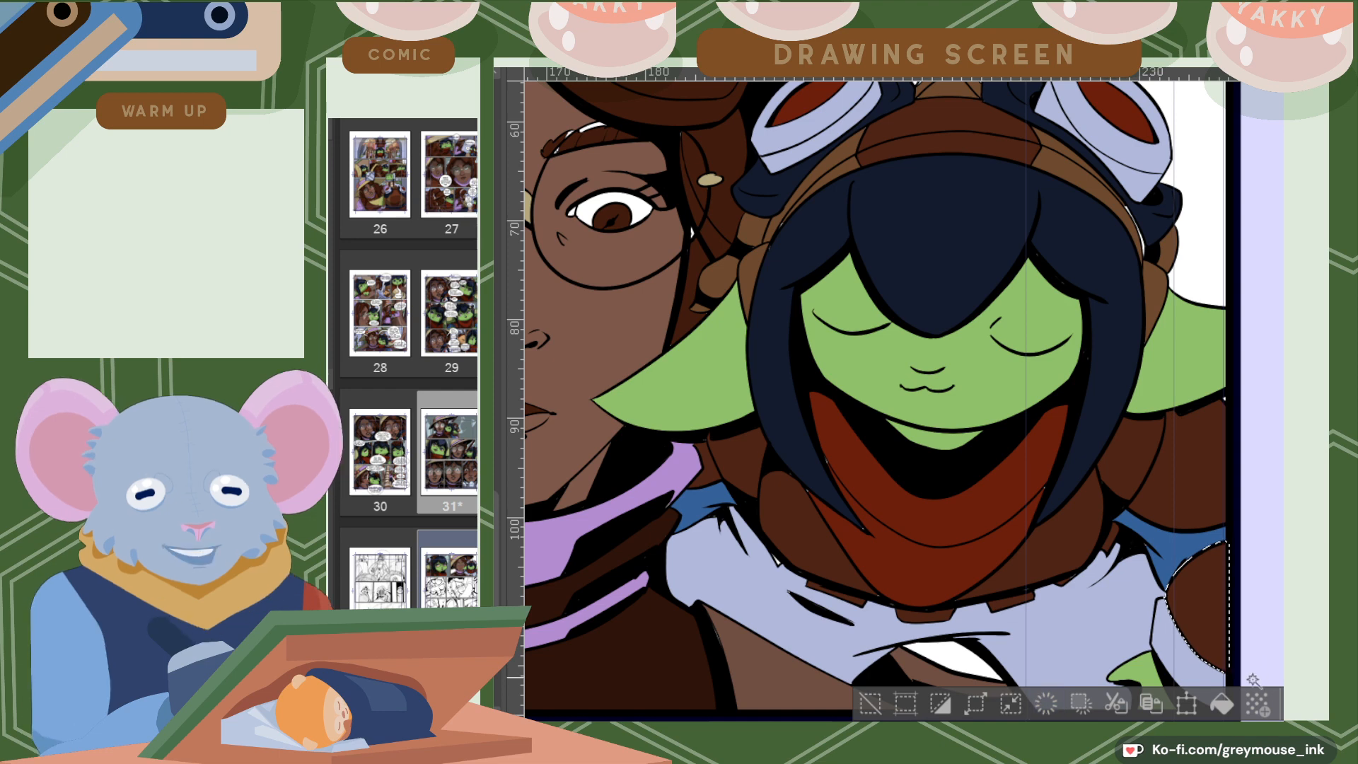
Select the whites of both of the woman's eyes and fill them with pale grey sampled from the coloured reference page.
scroll(1206, 644, "left", 5)
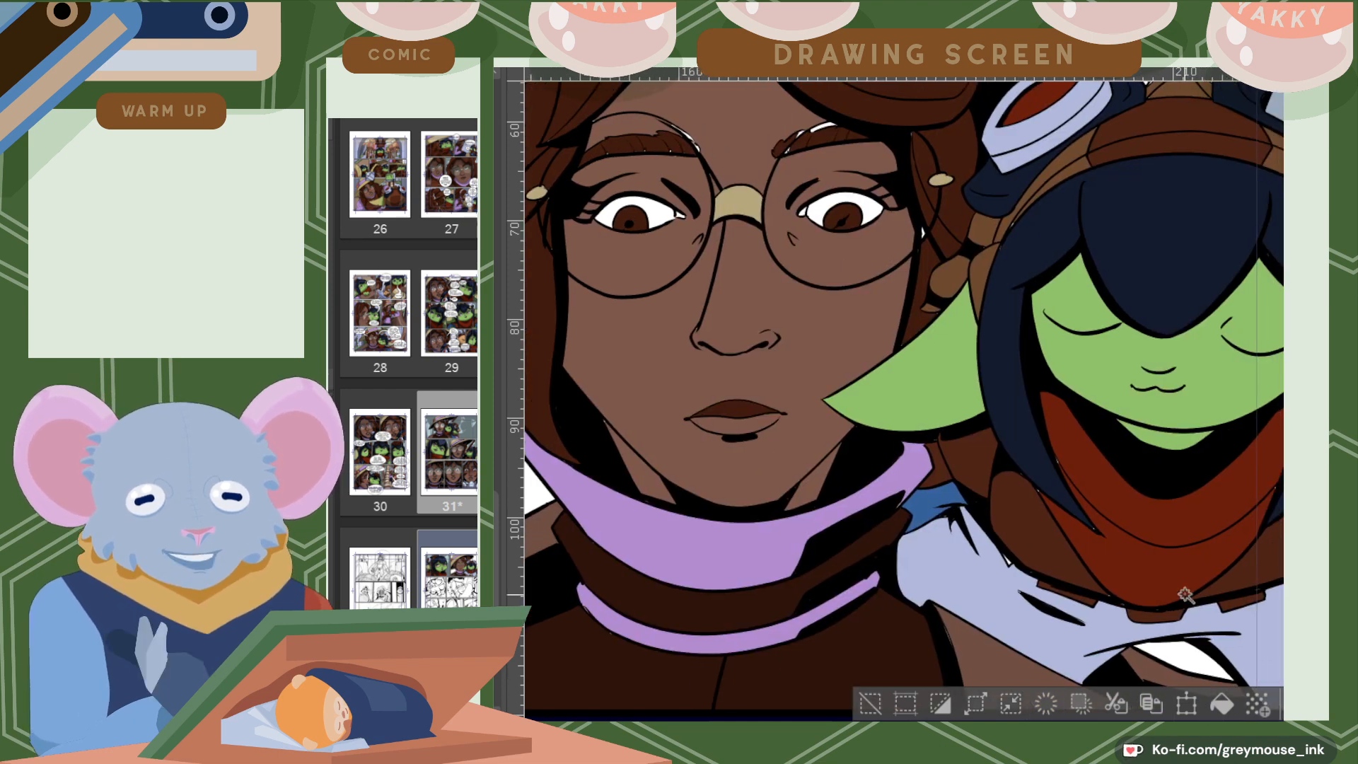
scroll(1207, 644, "up", 5)
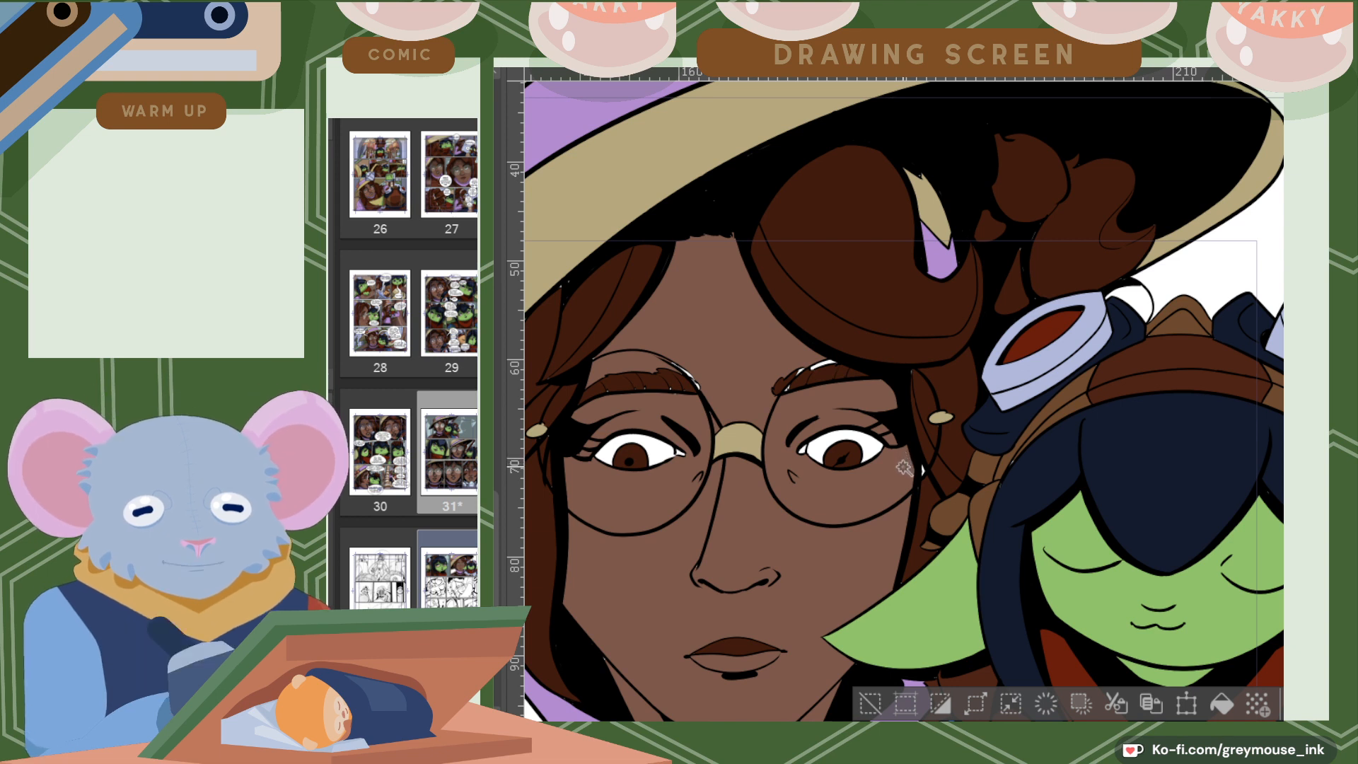
left_click(837, 438)
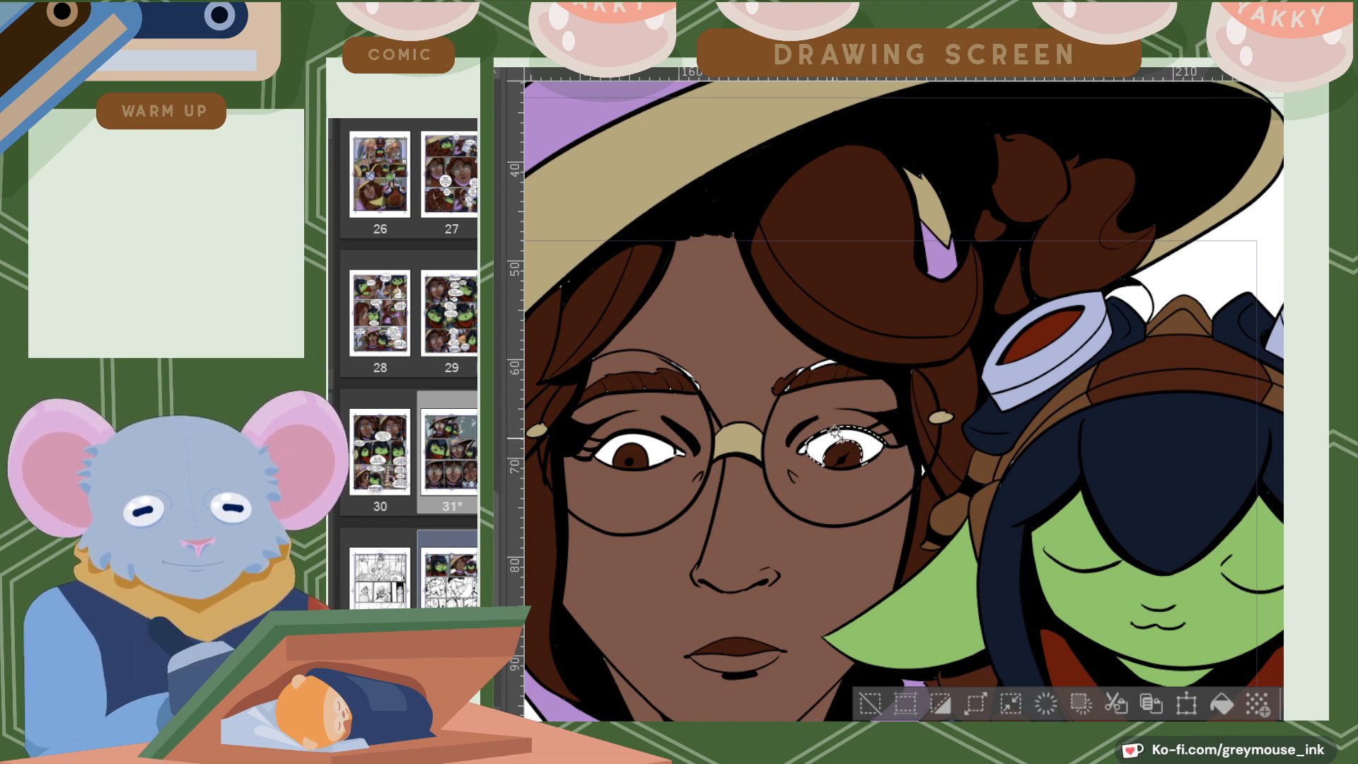
left_click(665, 455)
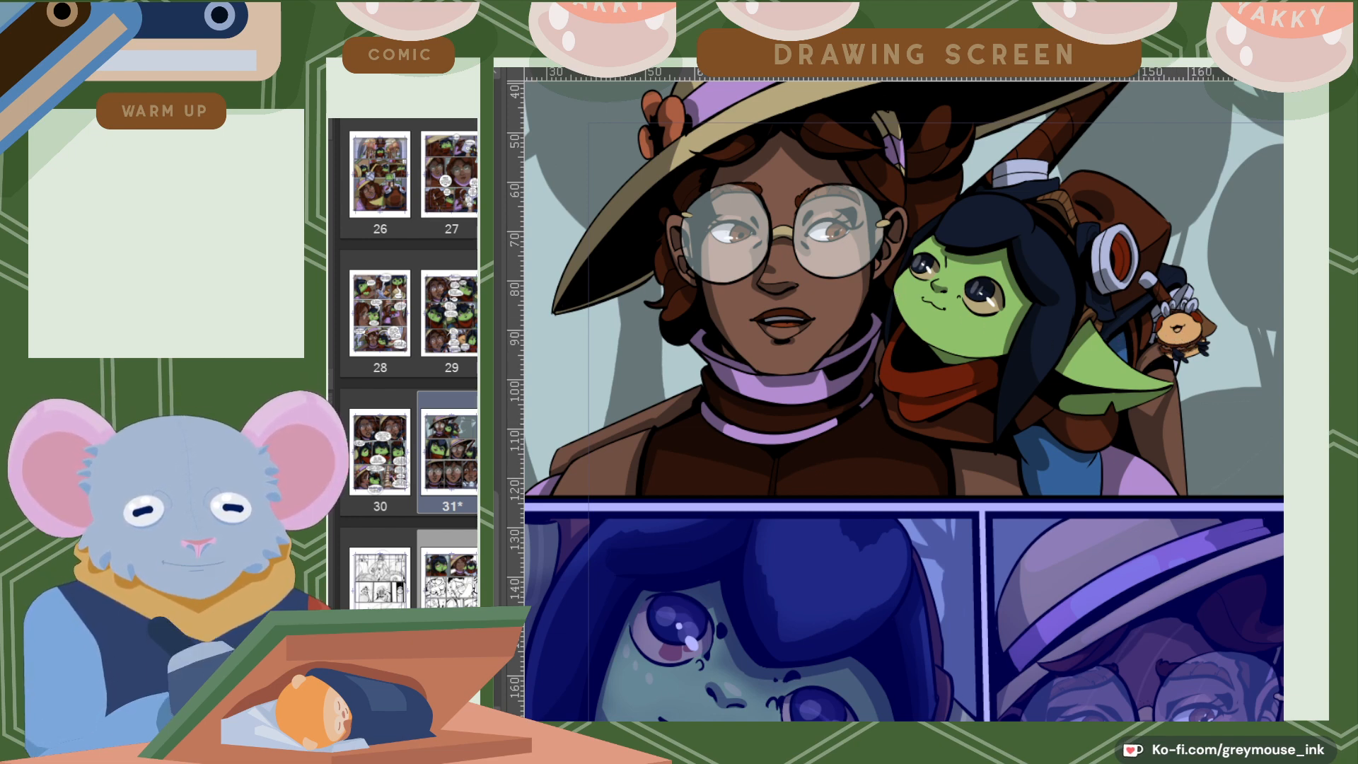
scroll(728, 495, "down", 3)
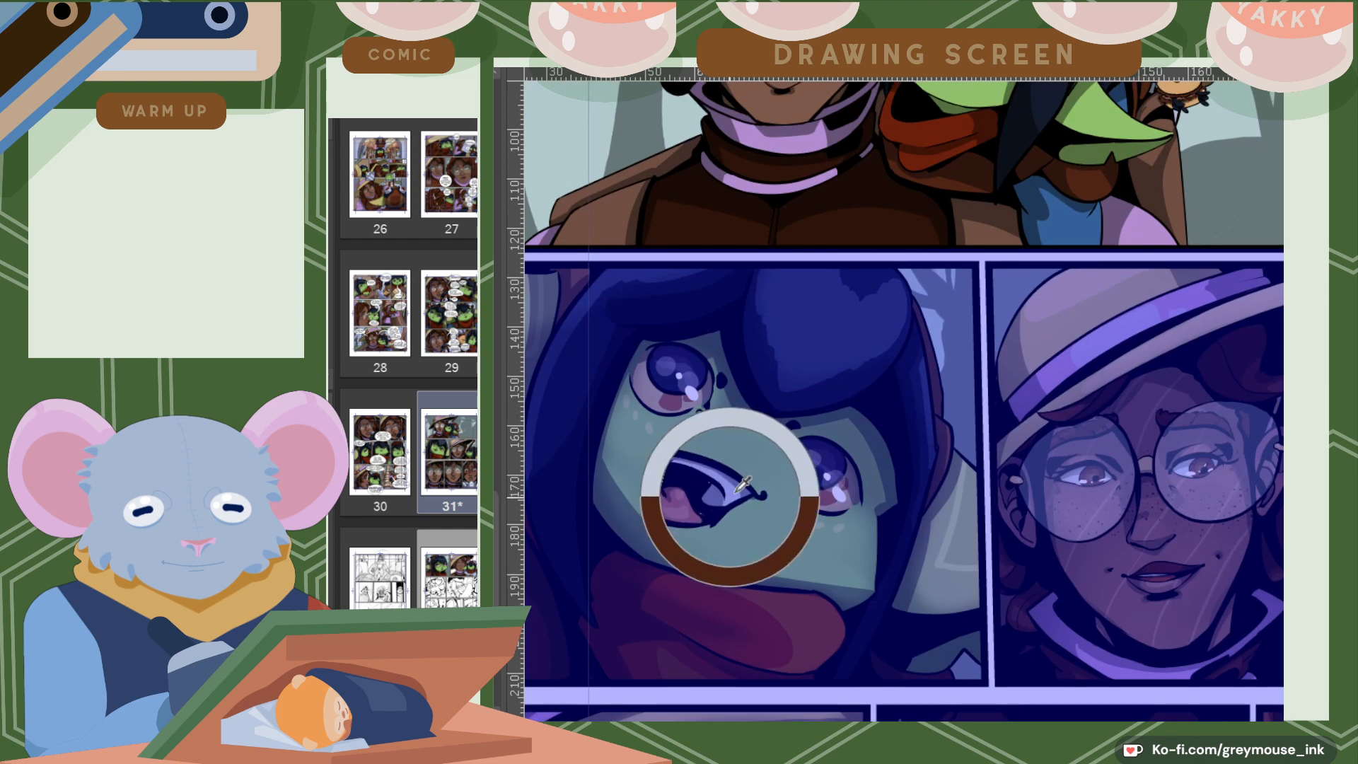
key("ctrl+Tab")
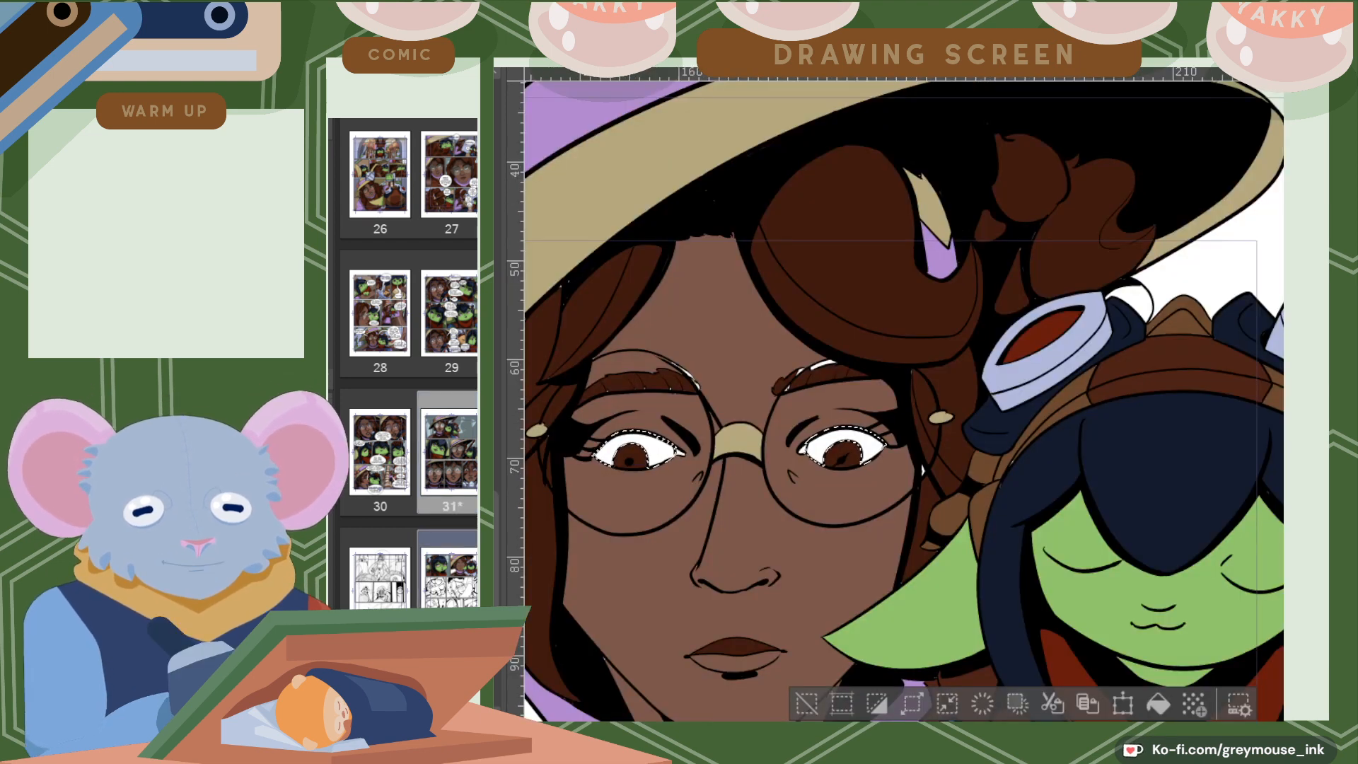
left_click(1153, 704)
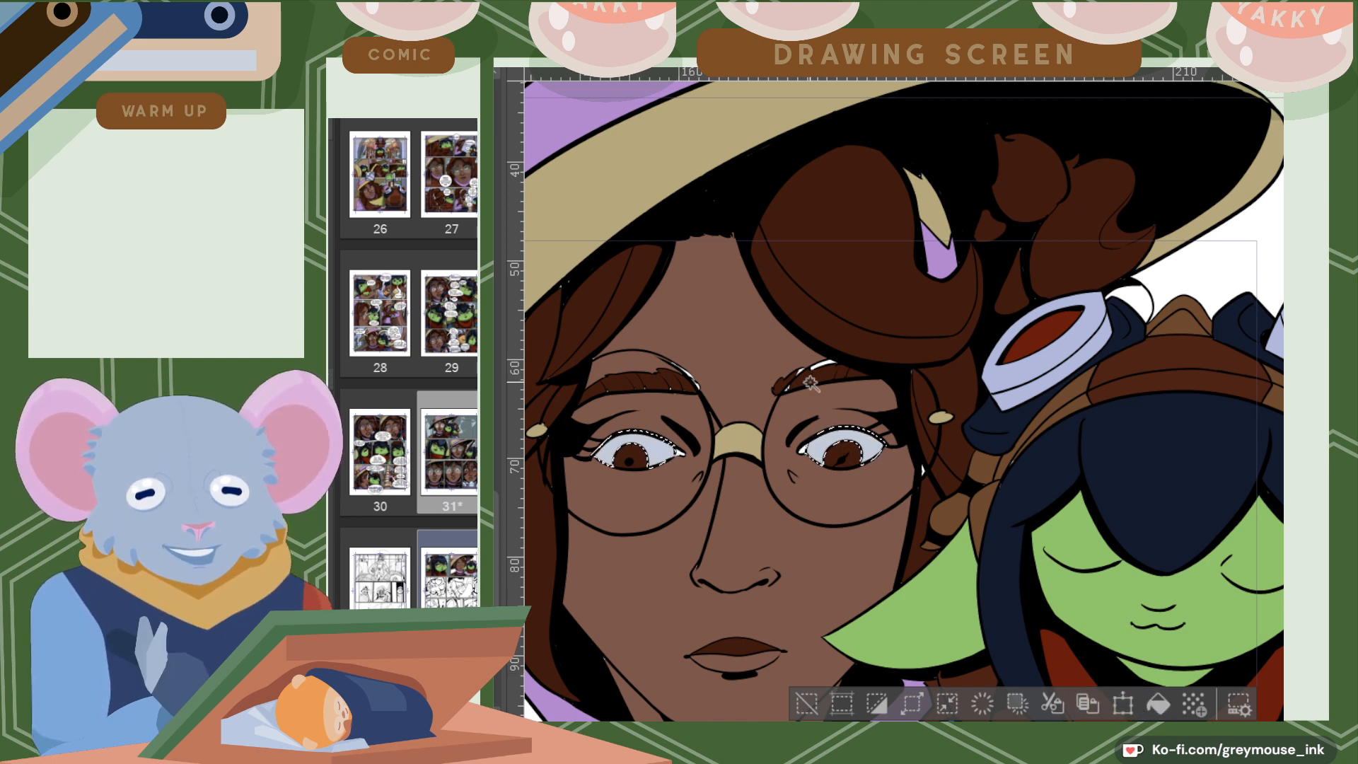
Select and fill the small uncoloured gaps at the woman's inner eye corners, above her eyebrows and beside her glasses.
left_click(803, 449)
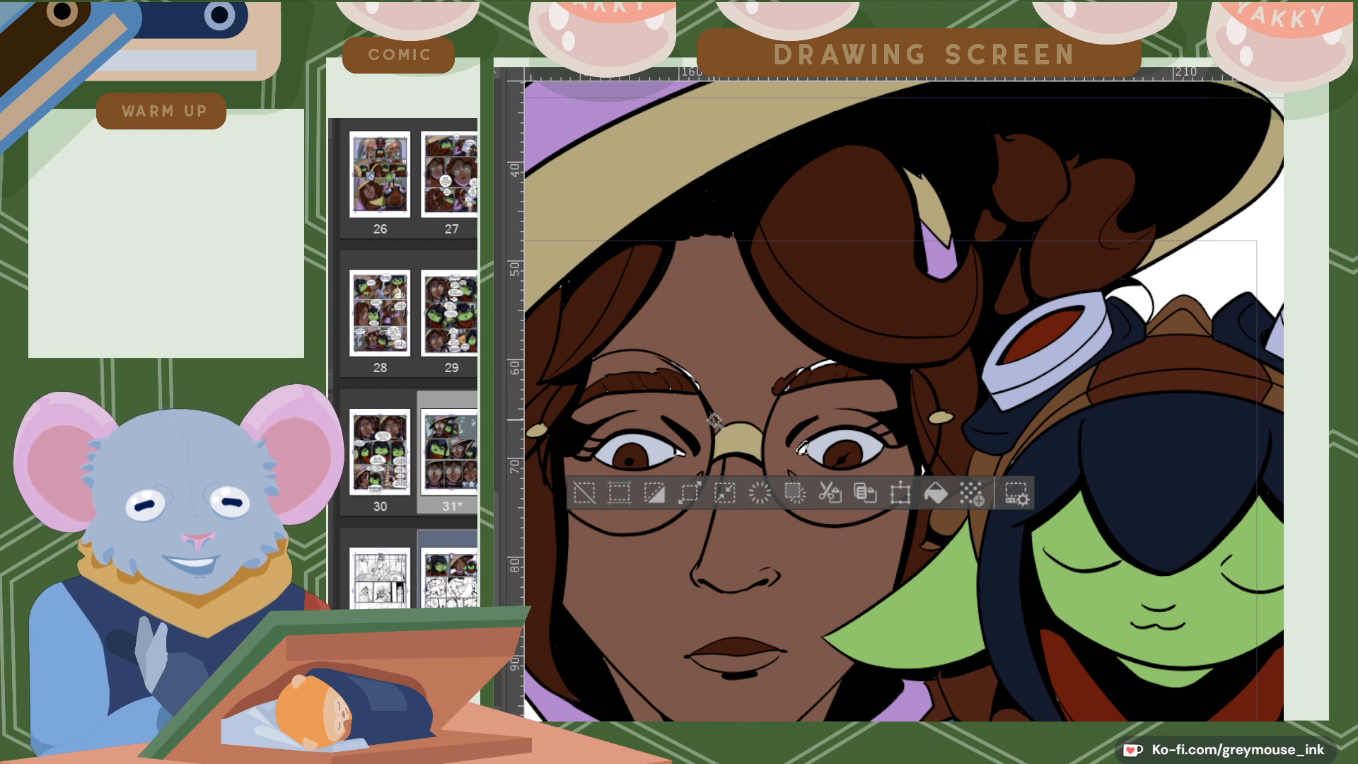
left_click(679, 453)
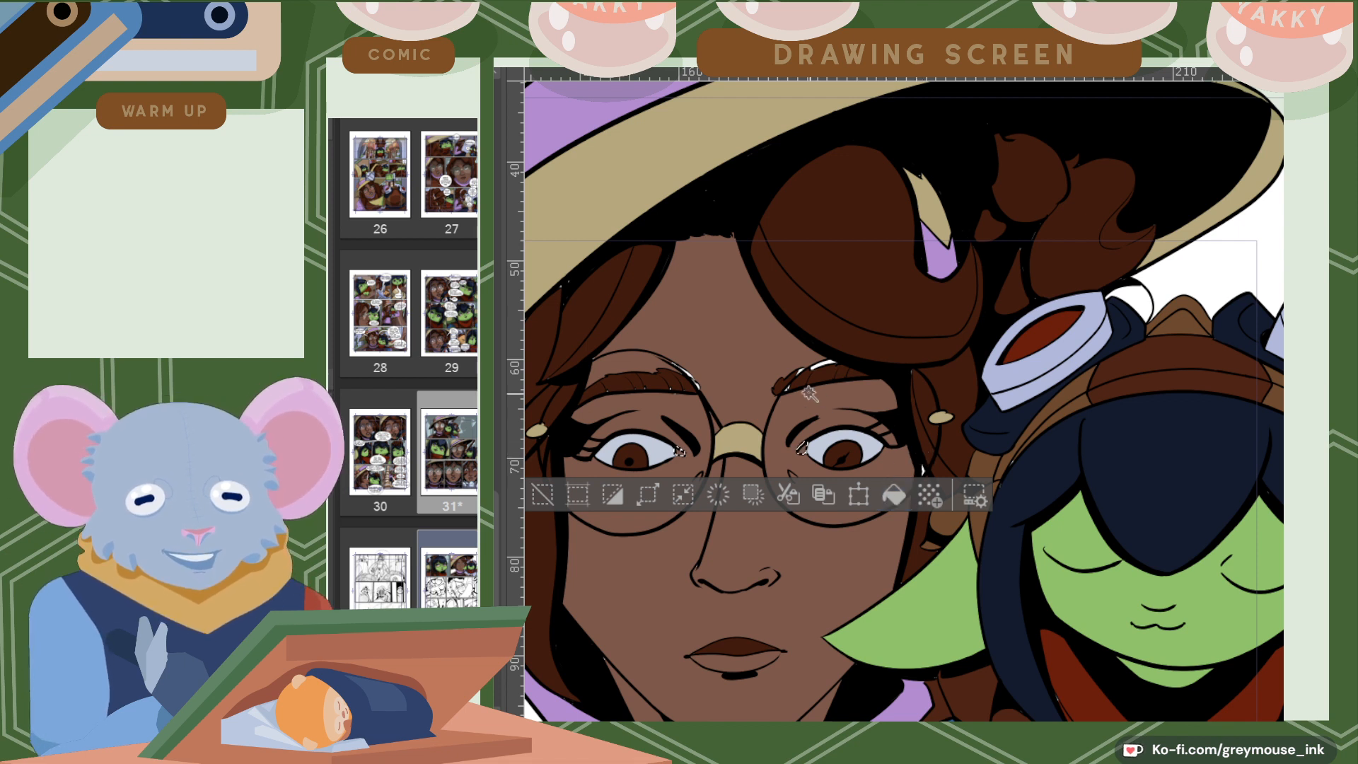
left_click(822, 364)
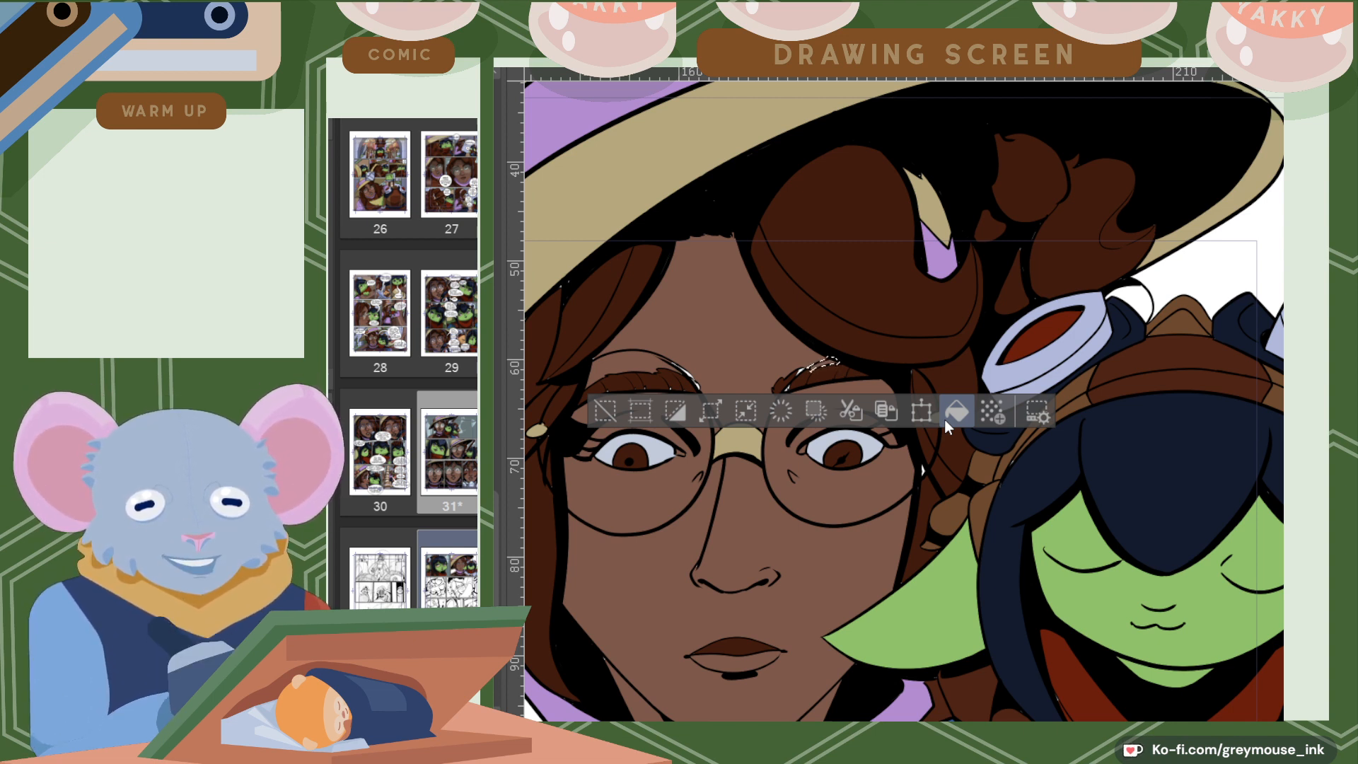
left_click(921, 471)
left_click(895, 536)
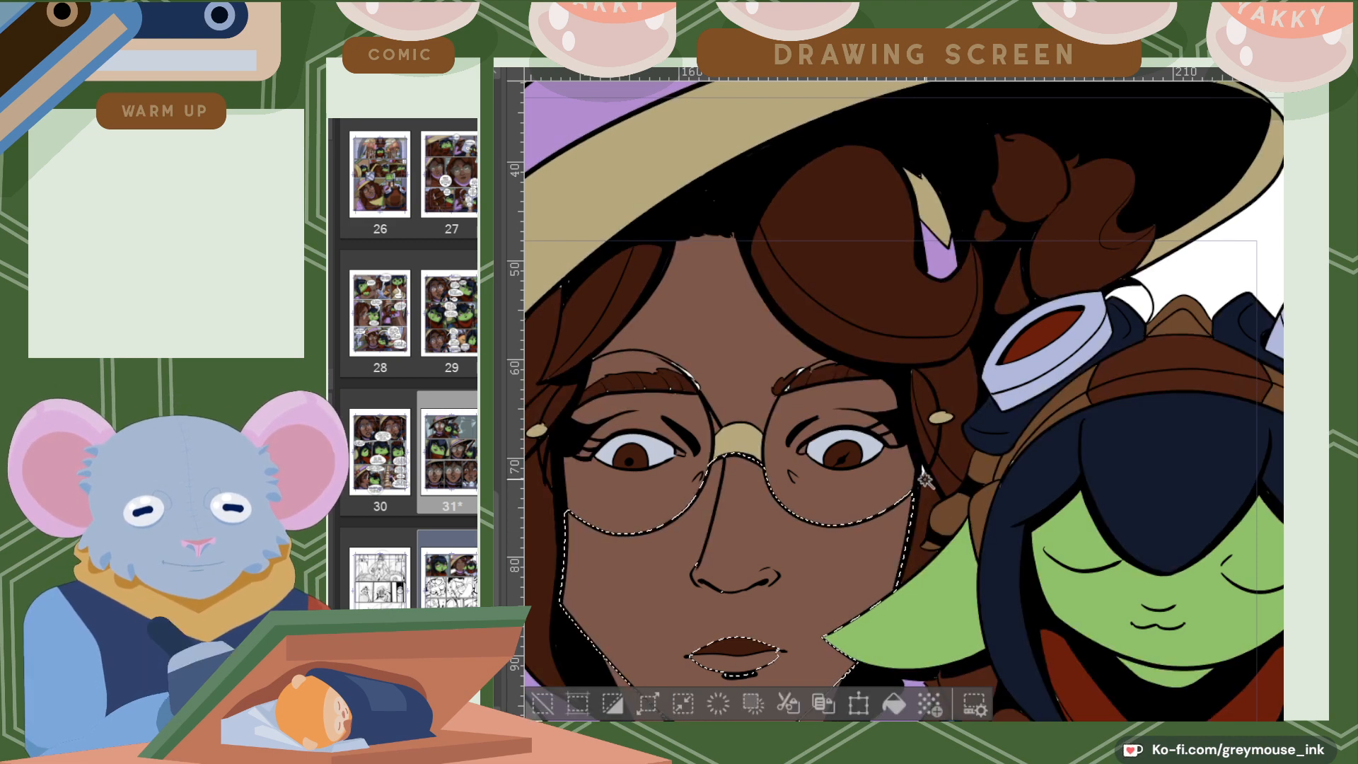
left_click(922, 470)
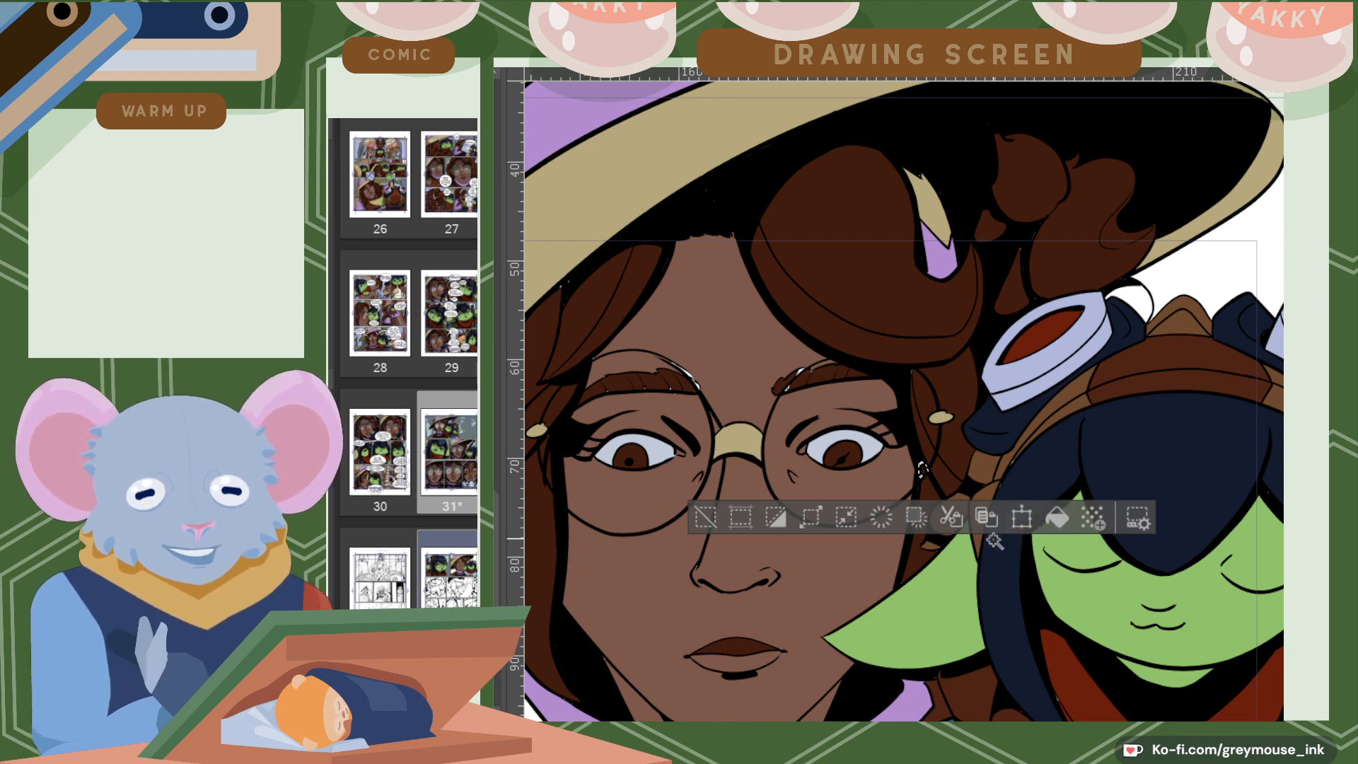
Refill the rounded piece by the goblin's sleeve with dark reddish brown and clear the selection.
scroll(1250, 247, "down", 2)
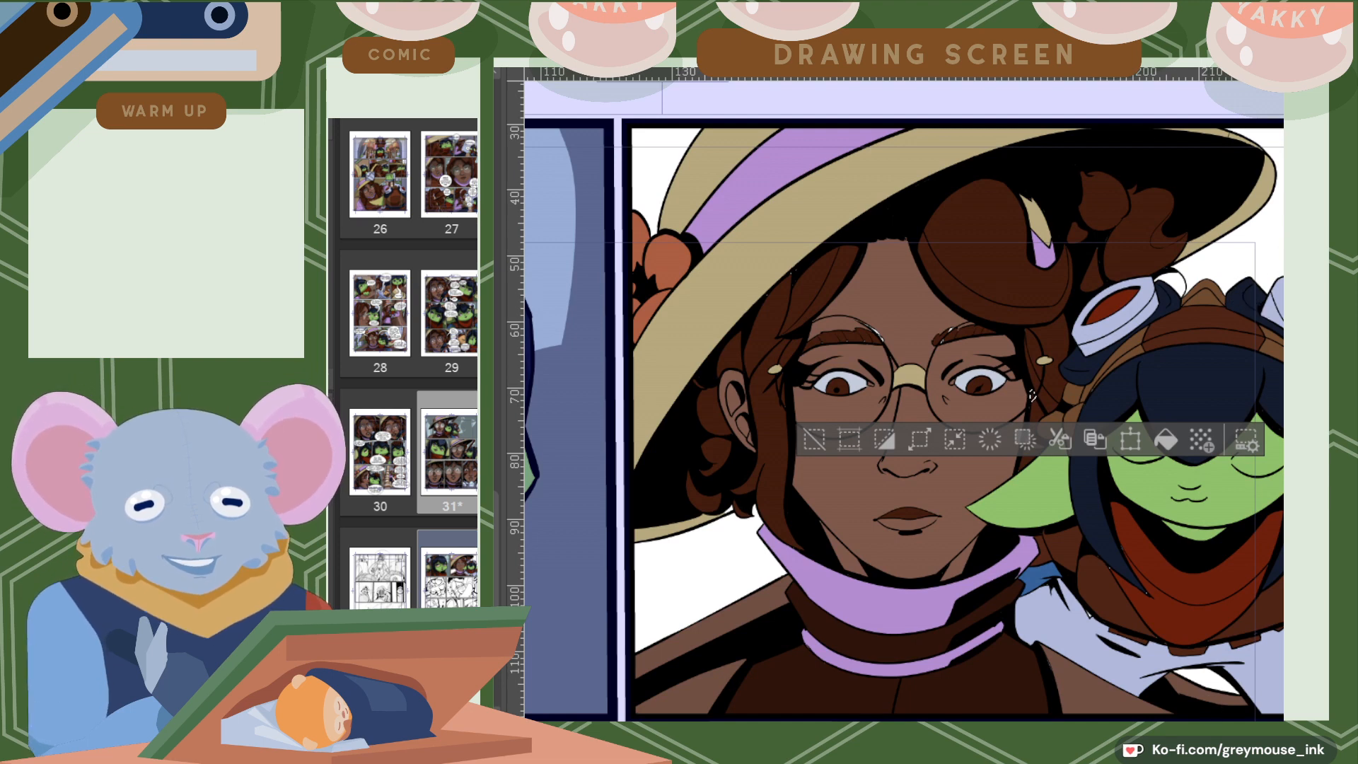
scroll(903, 407, "right", 3)
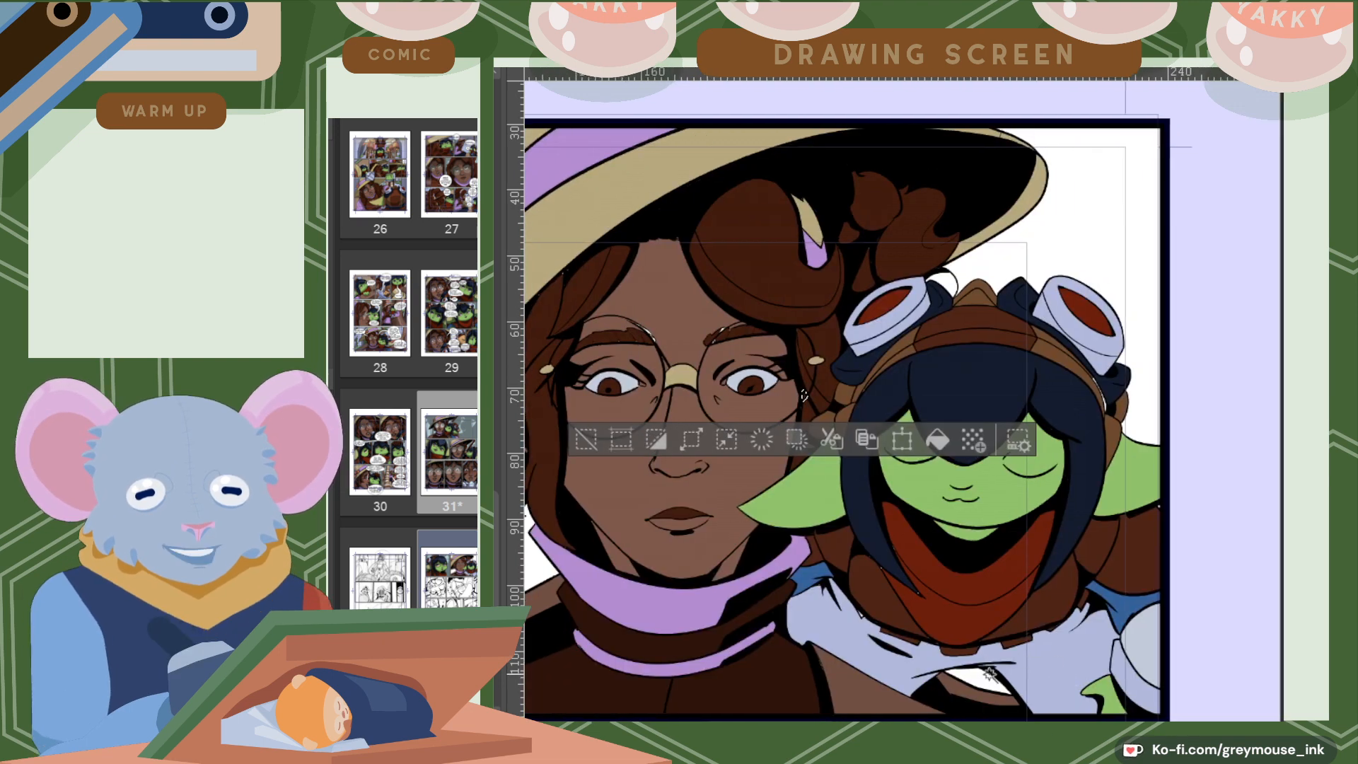
left_click(990, 672)
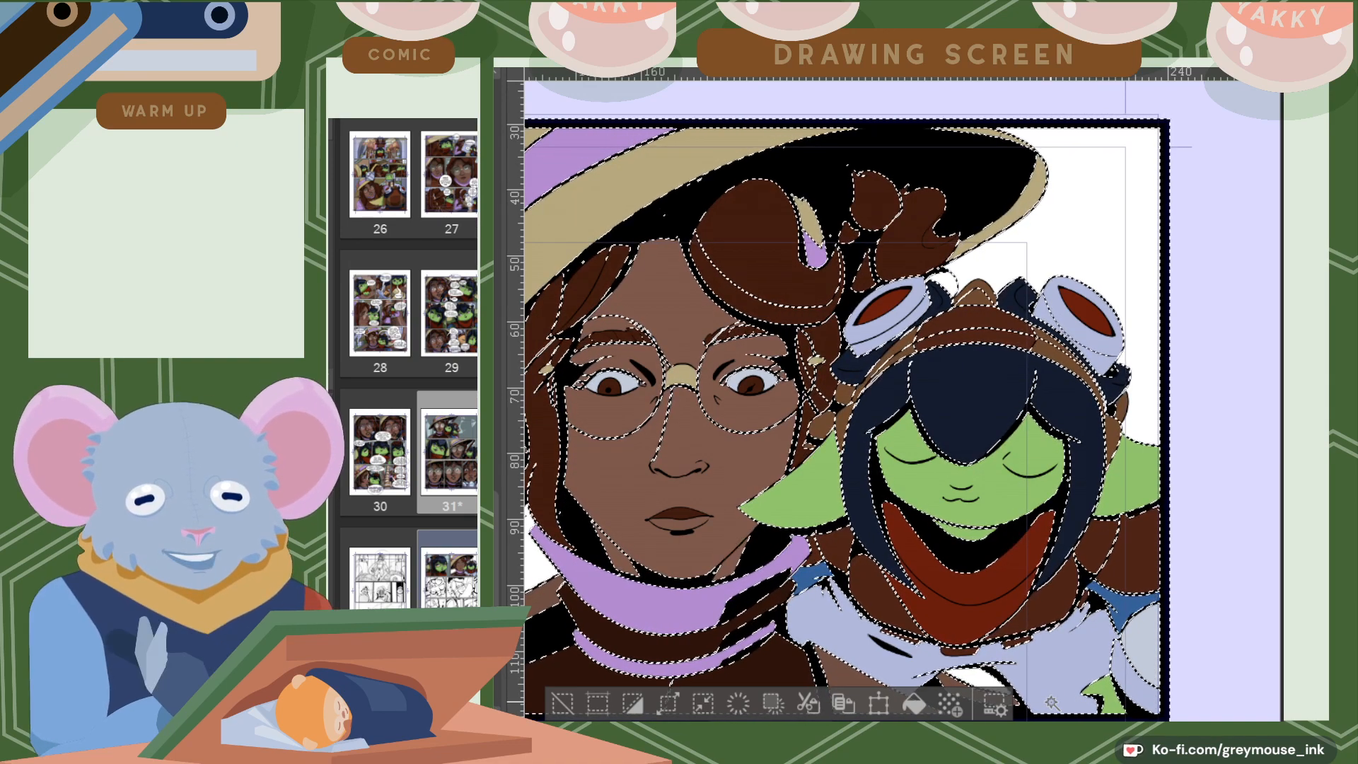
left_click(1151, 542)
left_click(1151, 648)
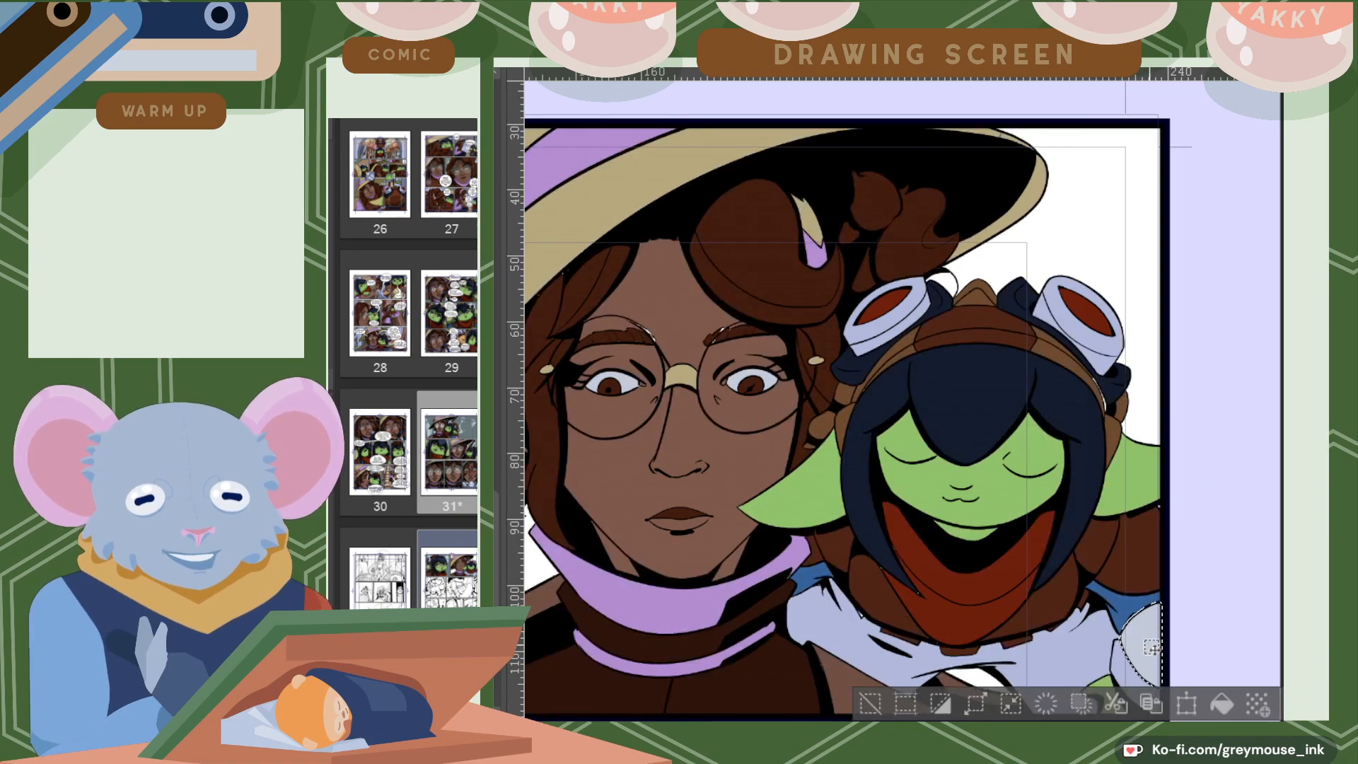
left_click(1221, 694)
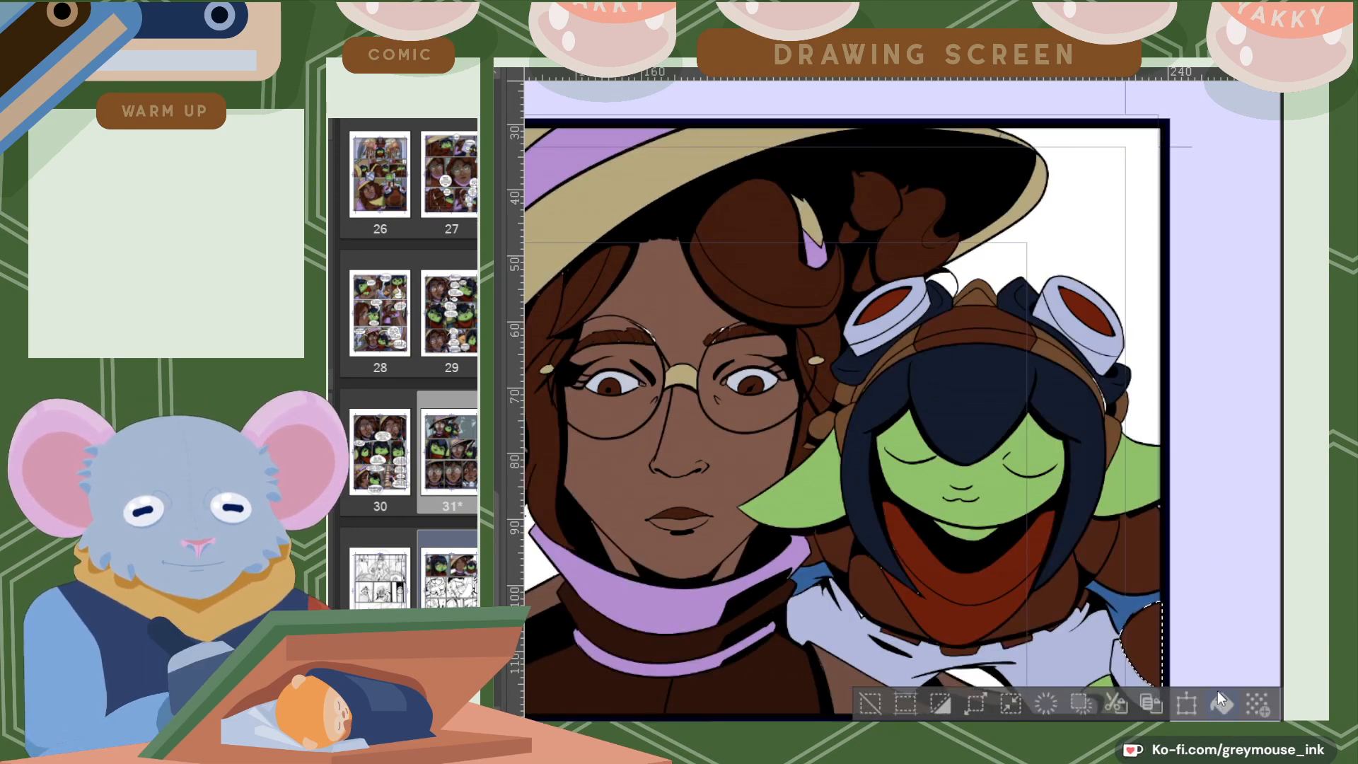
key("ctrl+d")
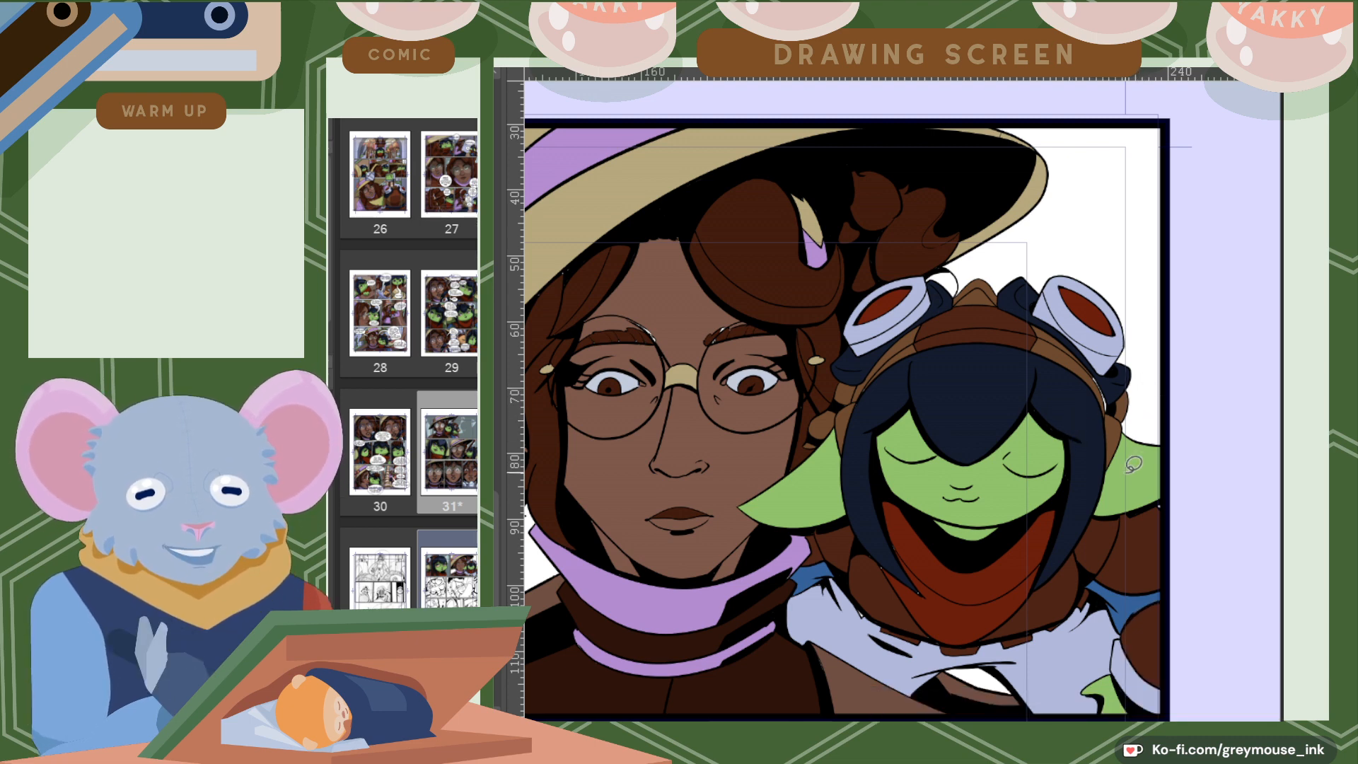
Paint brown over the white sliver along the cap's side band and sample a colour at the small gap beside the cap's peak.
scroll(1097, 530, "up", 2)
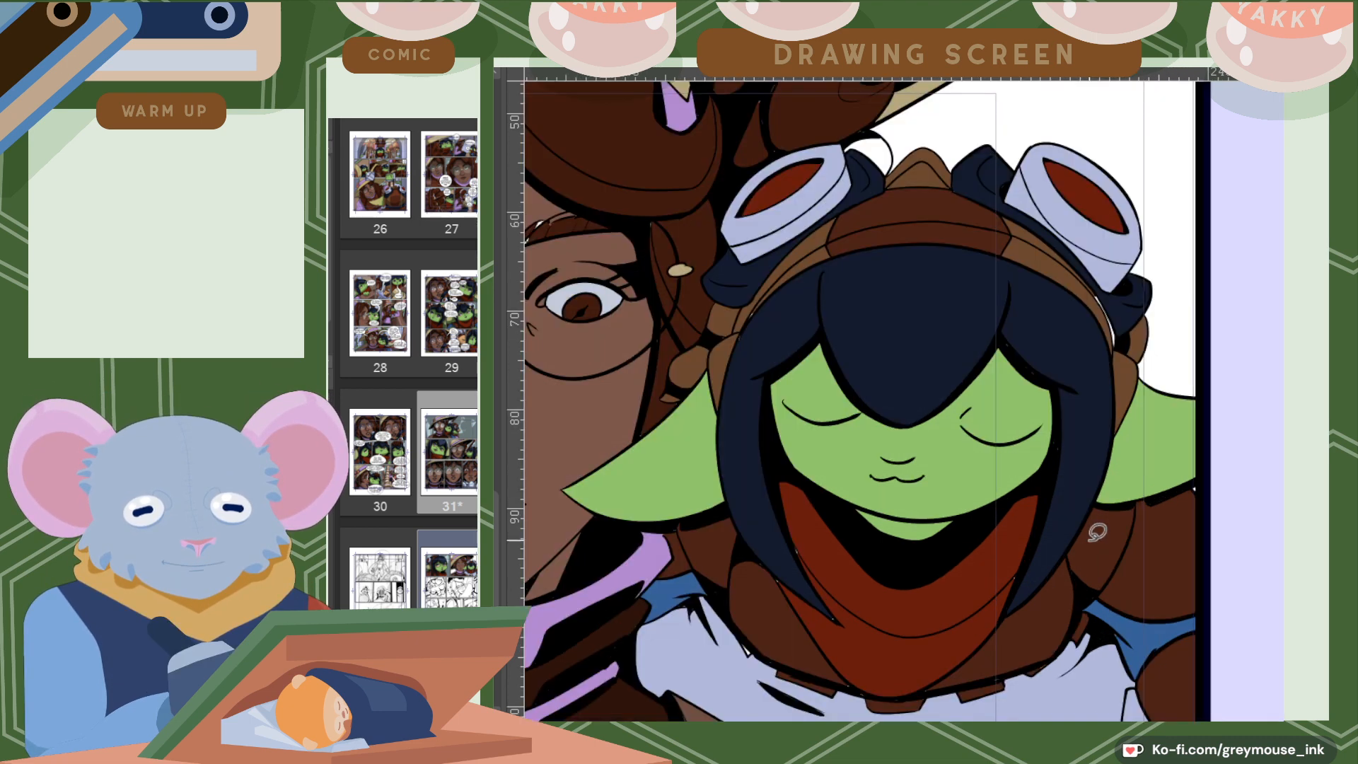
scroll(1098, 537, "up", 1)
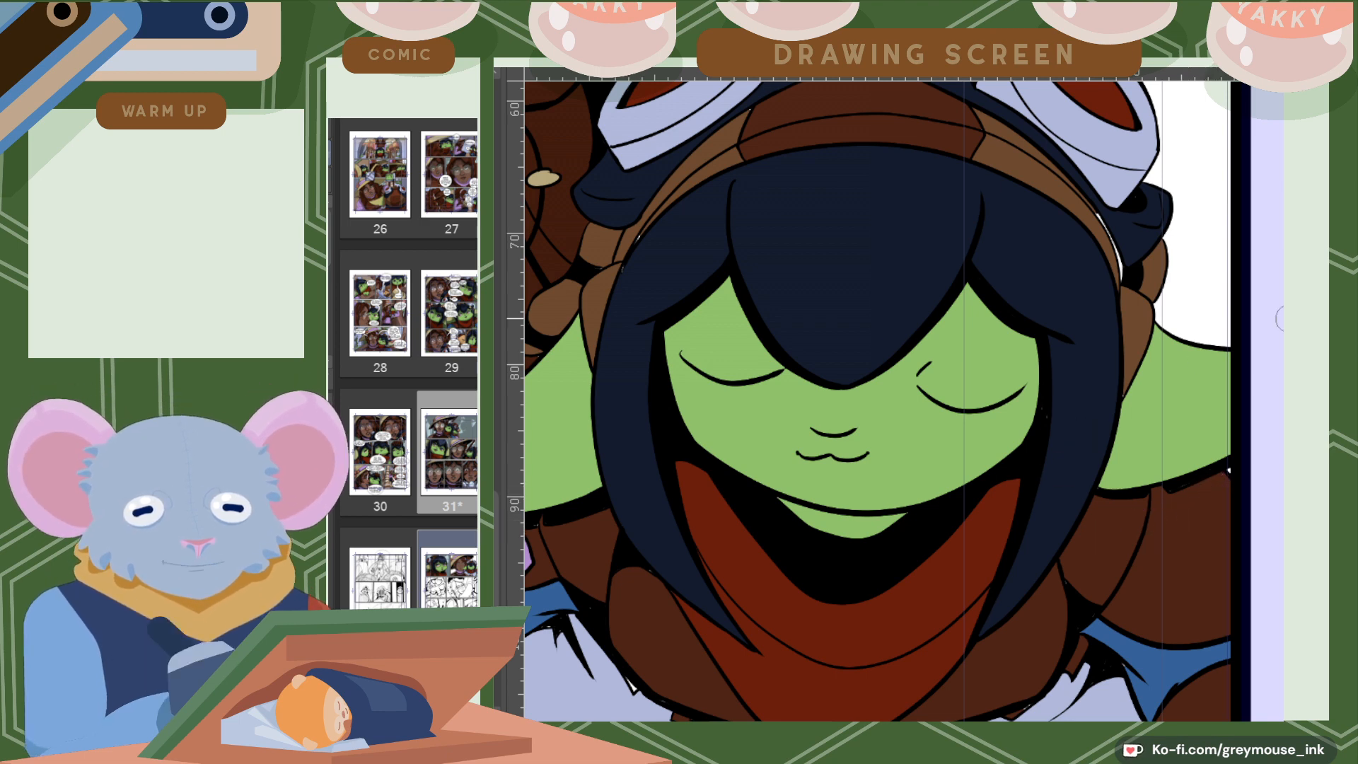
scroll(1128, 529, "up", 3)
scroll(1146, 332, "up", 3)
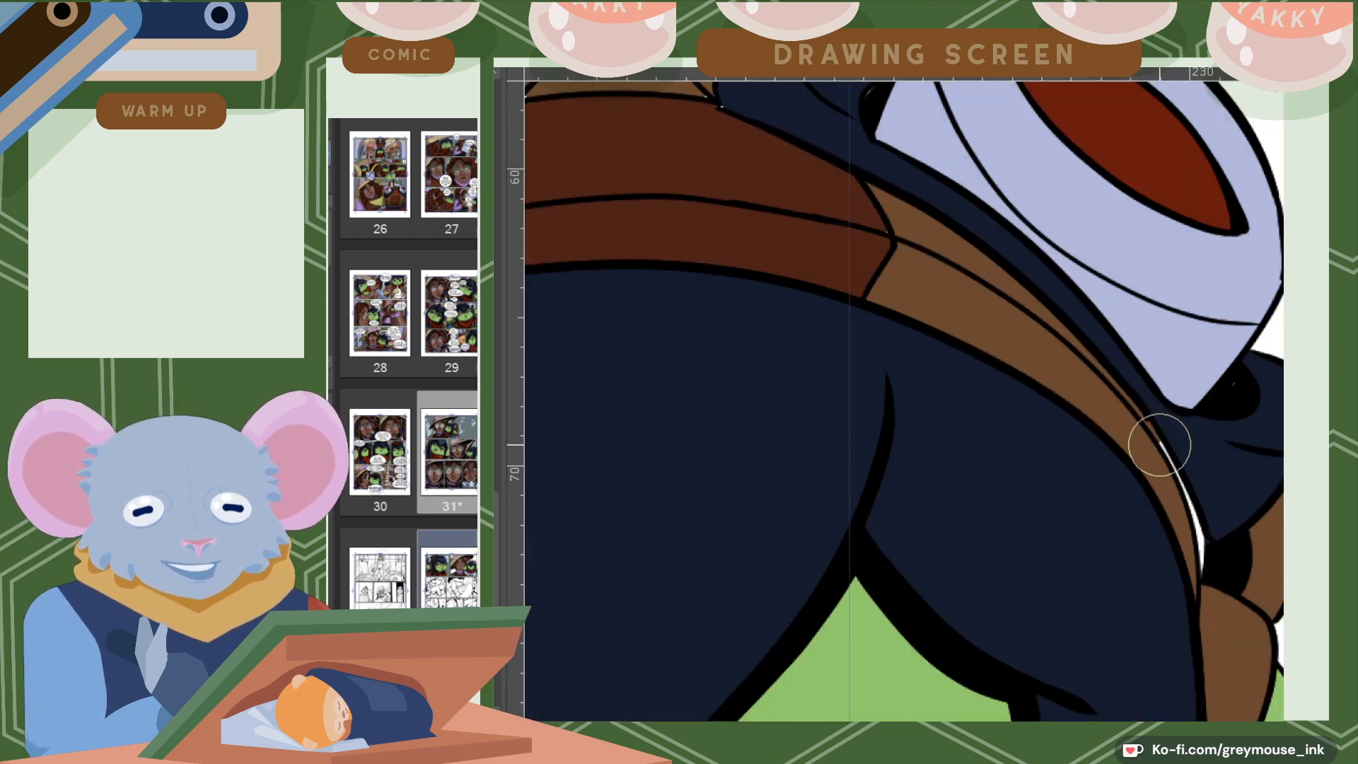
left_click_drag(1172, 472, 1193, 567)
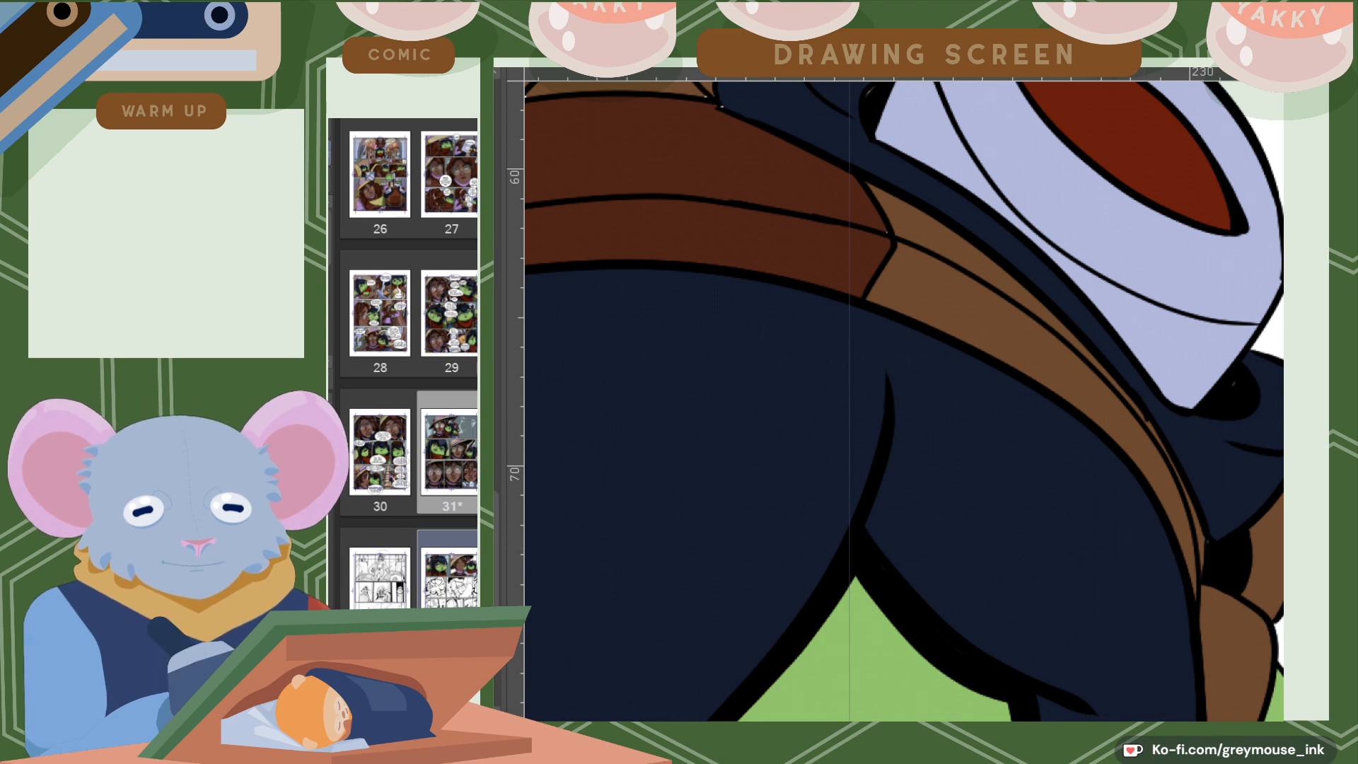
scroll(896, 400, "up", 5)
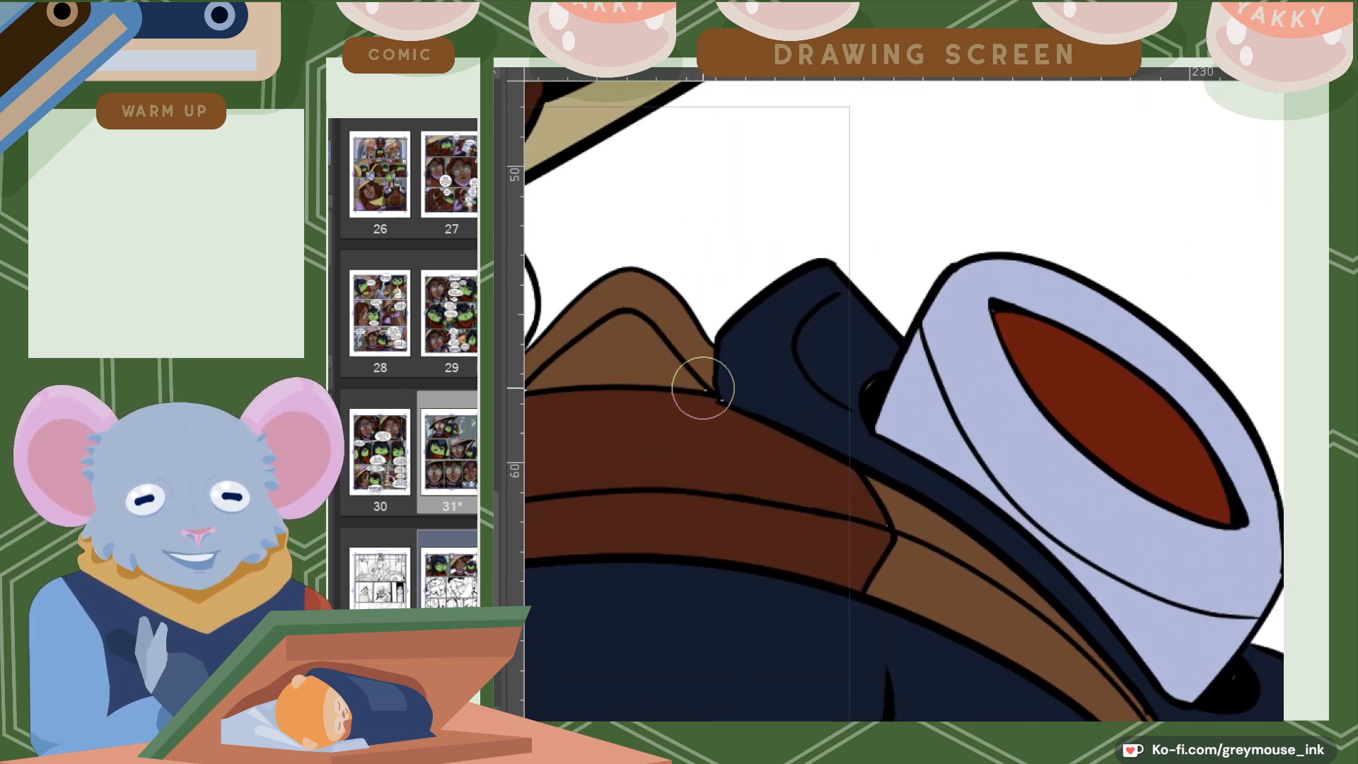
left_click(725, 391, "alt")
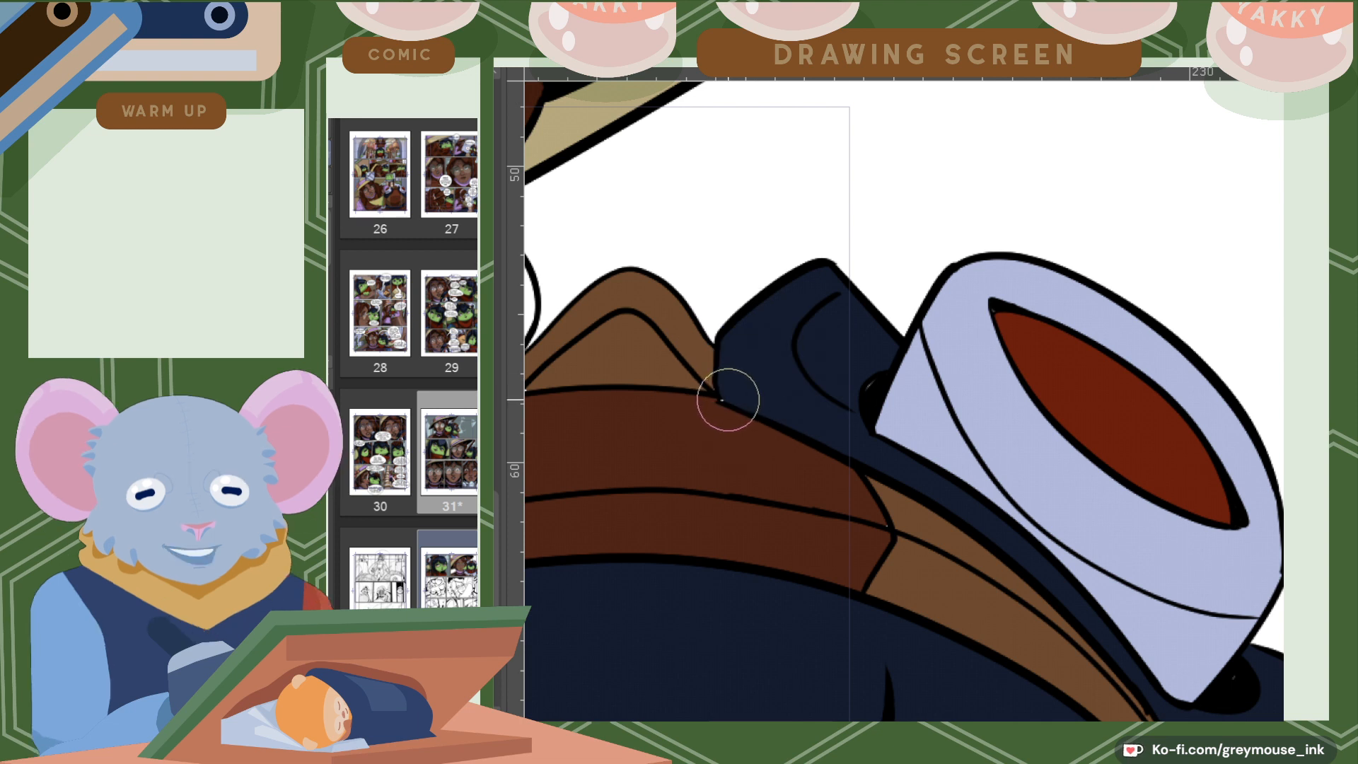